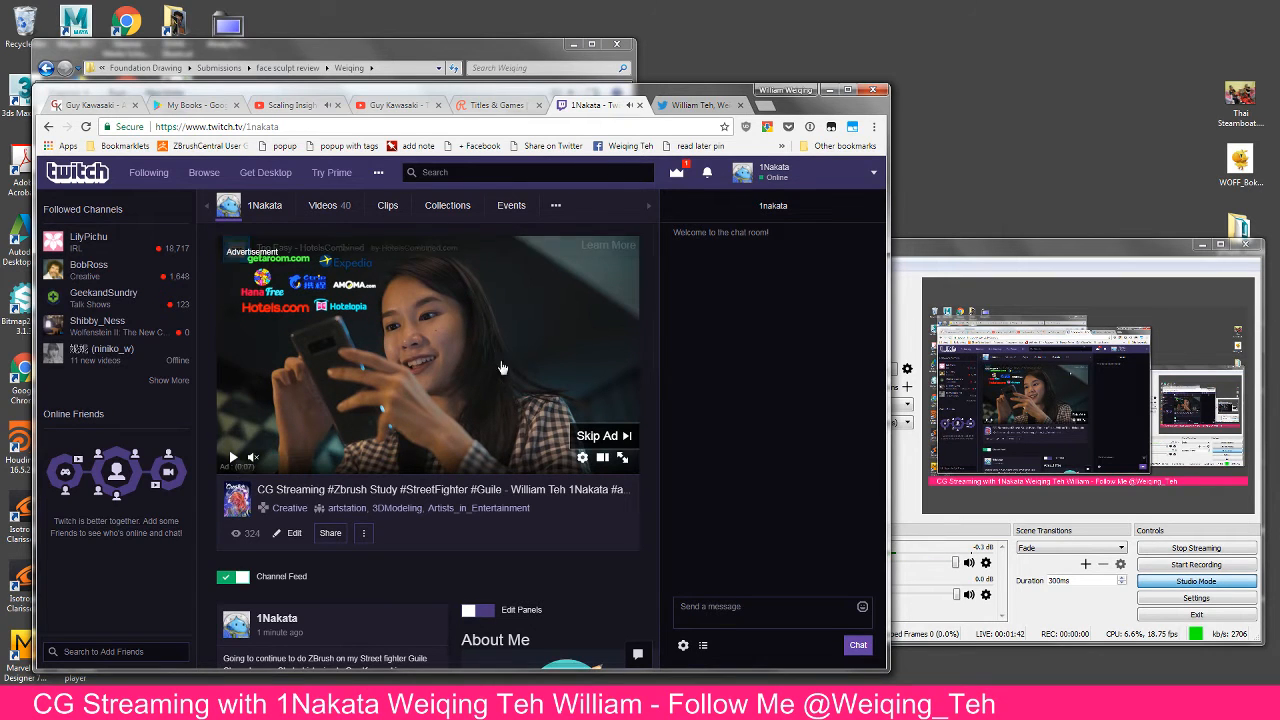
Skip the advertisement on the Twitch stream page, close the Twitter tab and minimize the browser
click(604, 436)
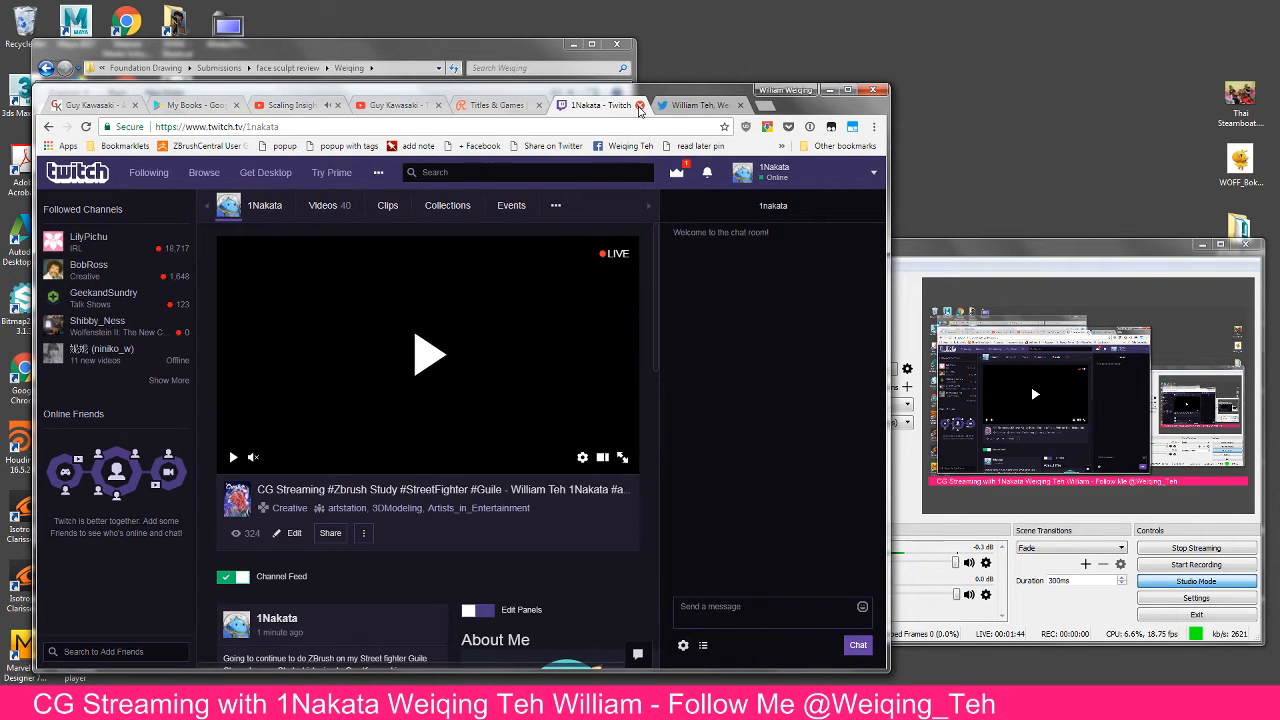
click(710, 107)
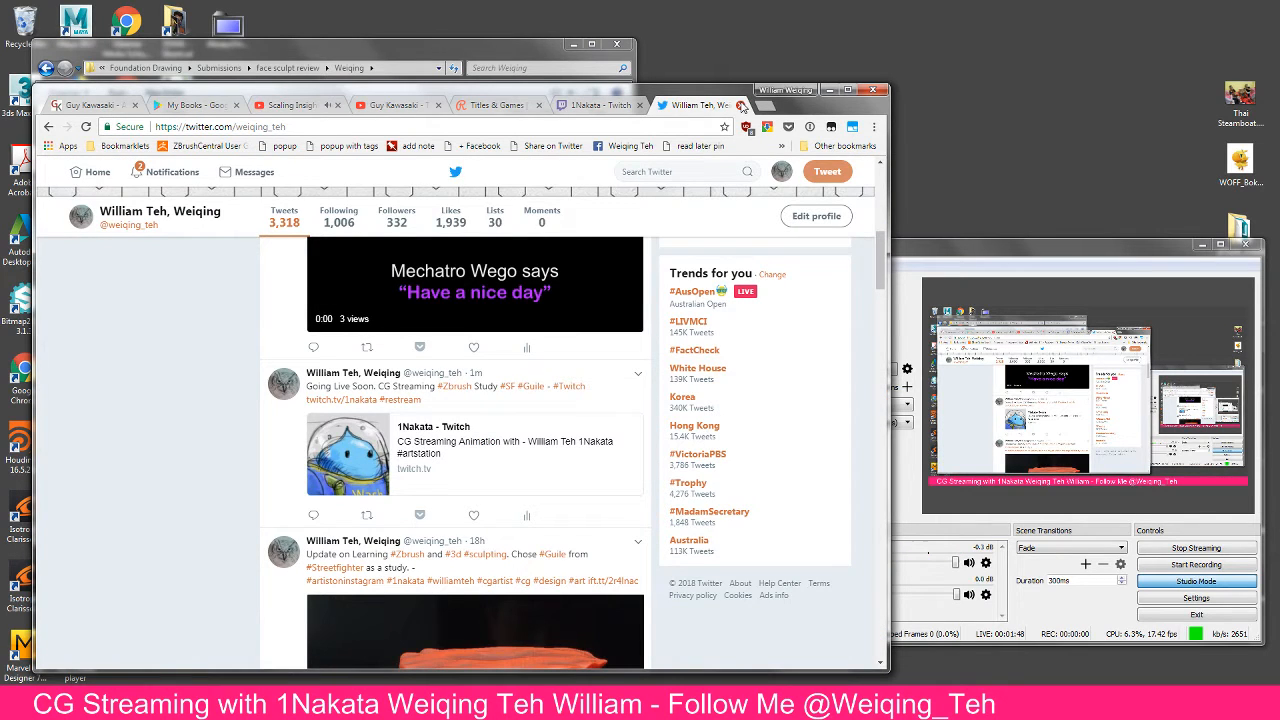
click(743, 106)
click(829, 90)
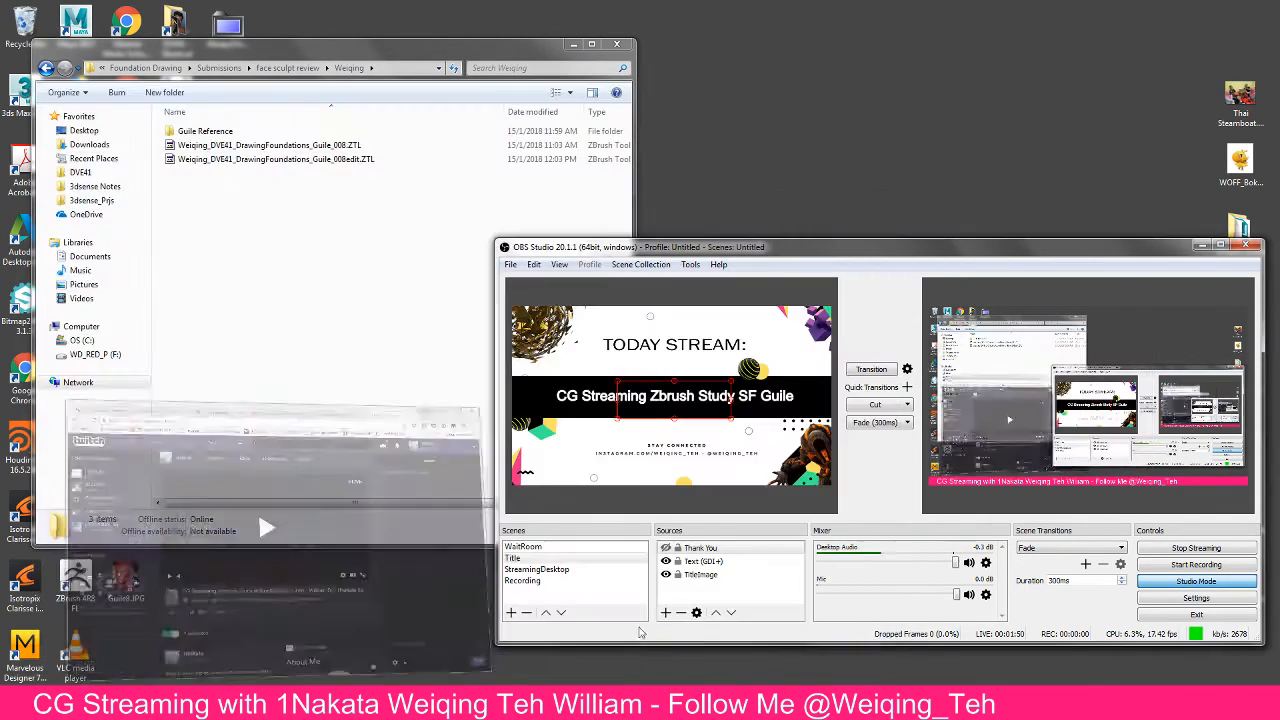
Switch to ZBrush with the Guile head sculpt
click(446, 705)
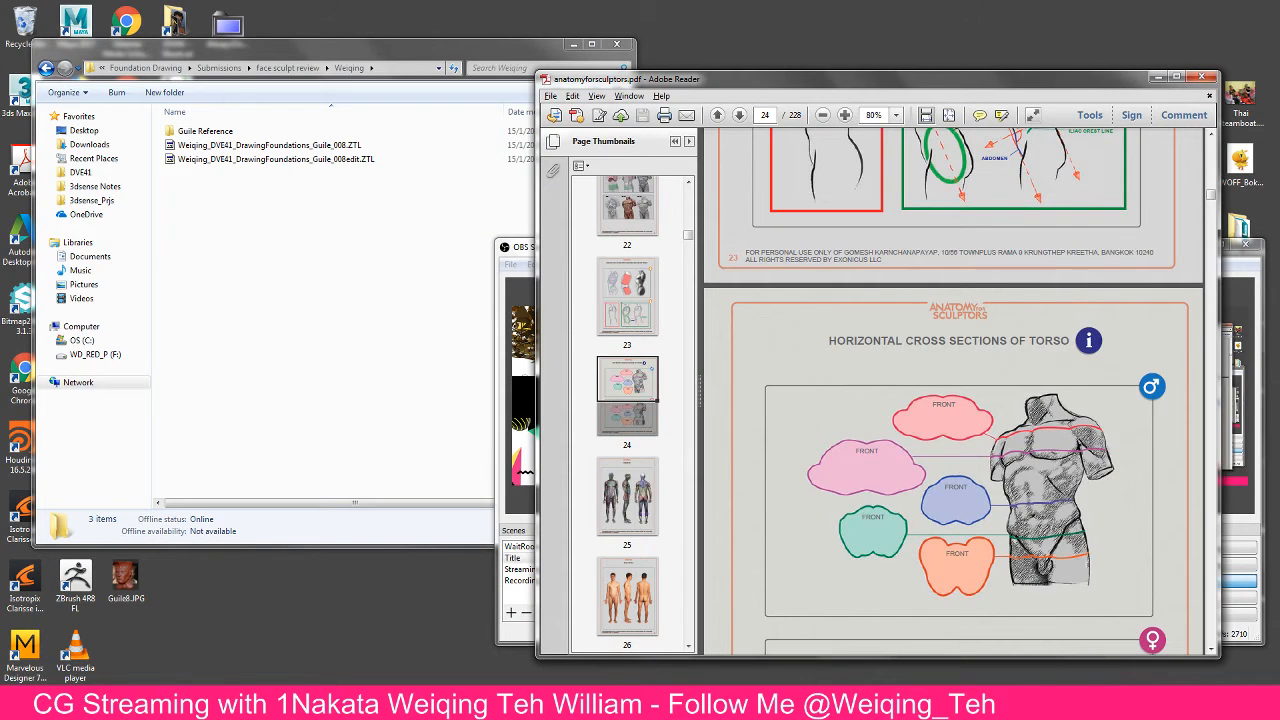
click(446, 705)
click(500, 705)
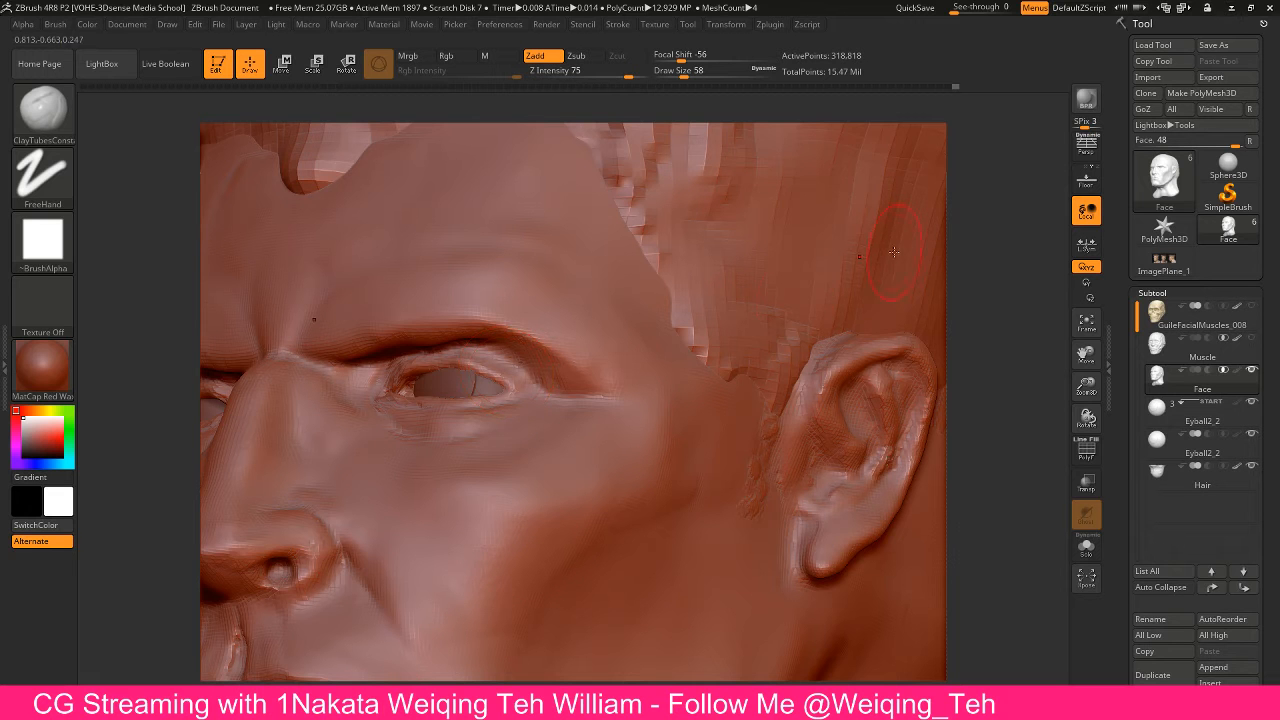
Plane the cheek below the eye on the Face subtool with the TrimDynamic brush
drag(981, 313, 974, 232)
drag(830, 410, 677, 440)
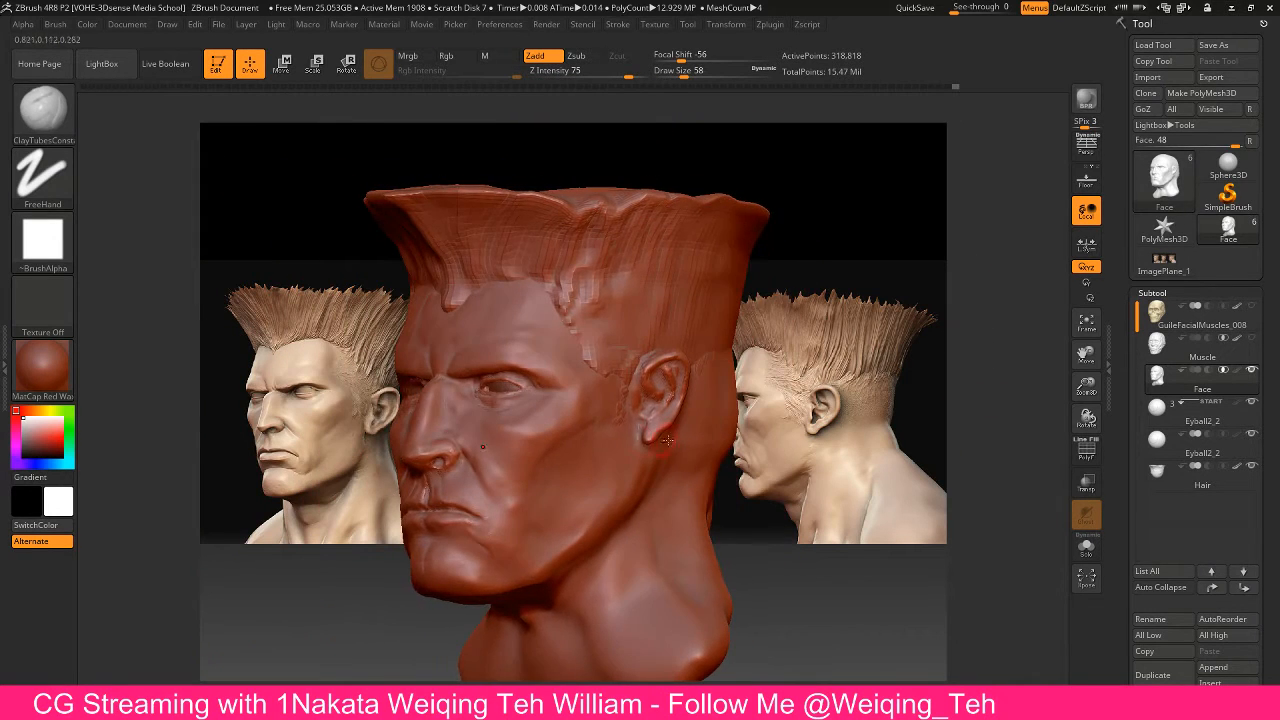
key(b)
key(d)
key(s)
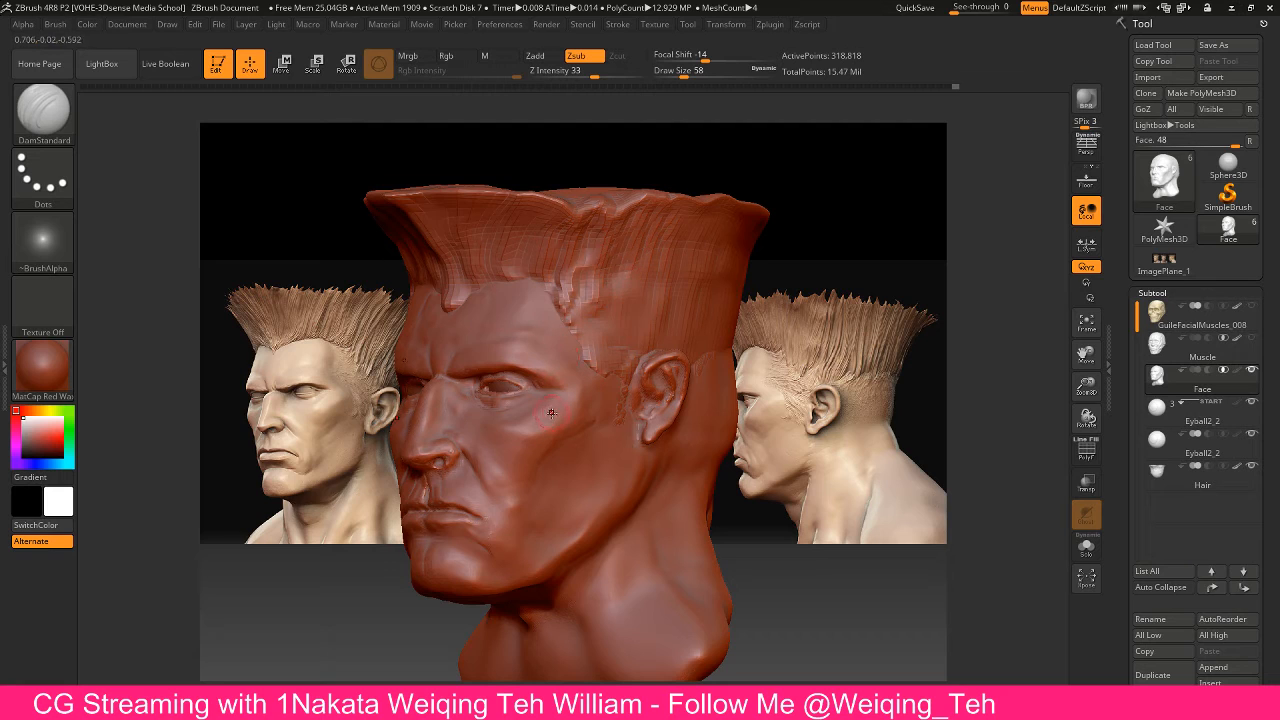
key(b)
key(s)
key(t)
key(b)
key(t)
key(d)
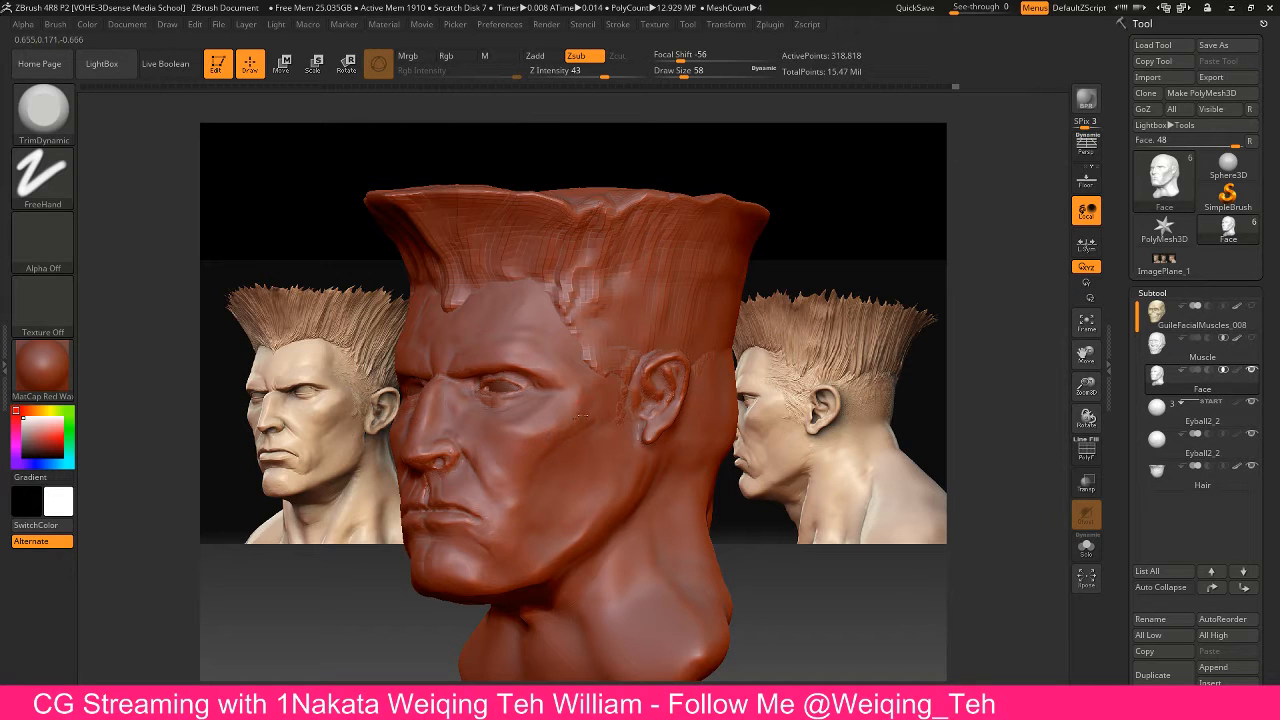
Refine the lower cheek and jaw, alternating between smoothing and TrimDynamic strokes at draw size 58
key(shift)
key(shift)
key(shift)
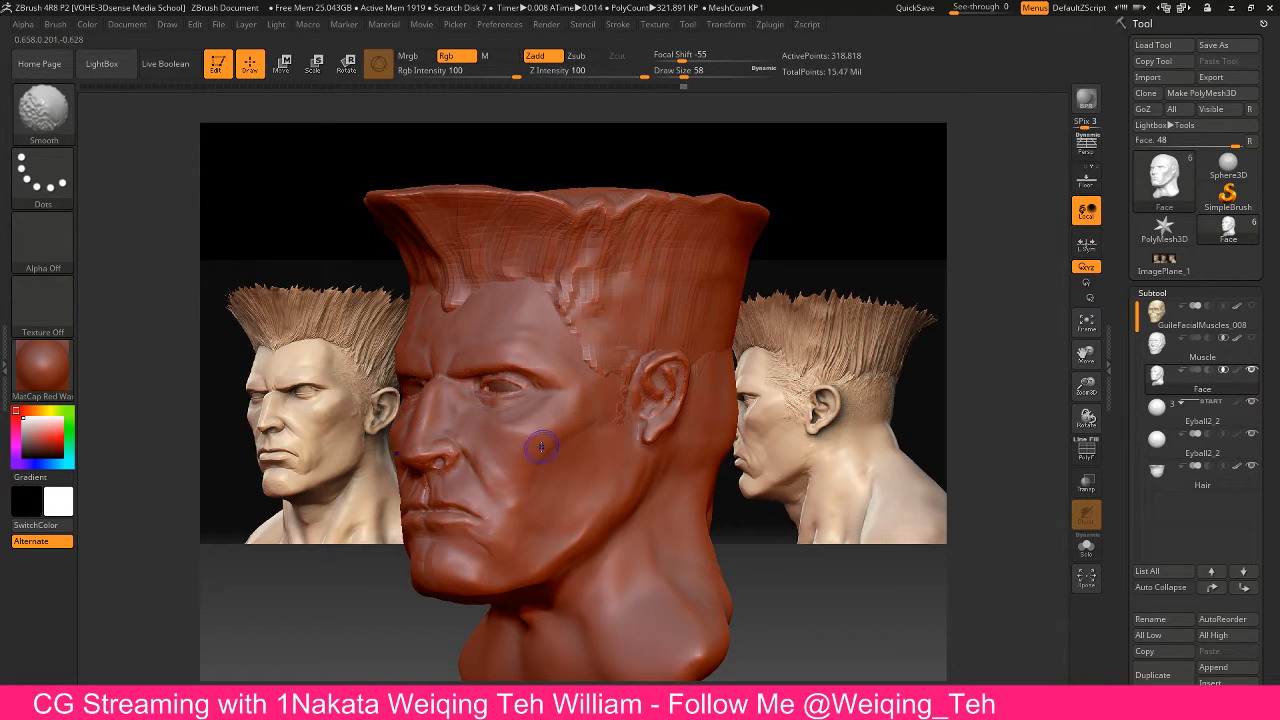
key(shift)
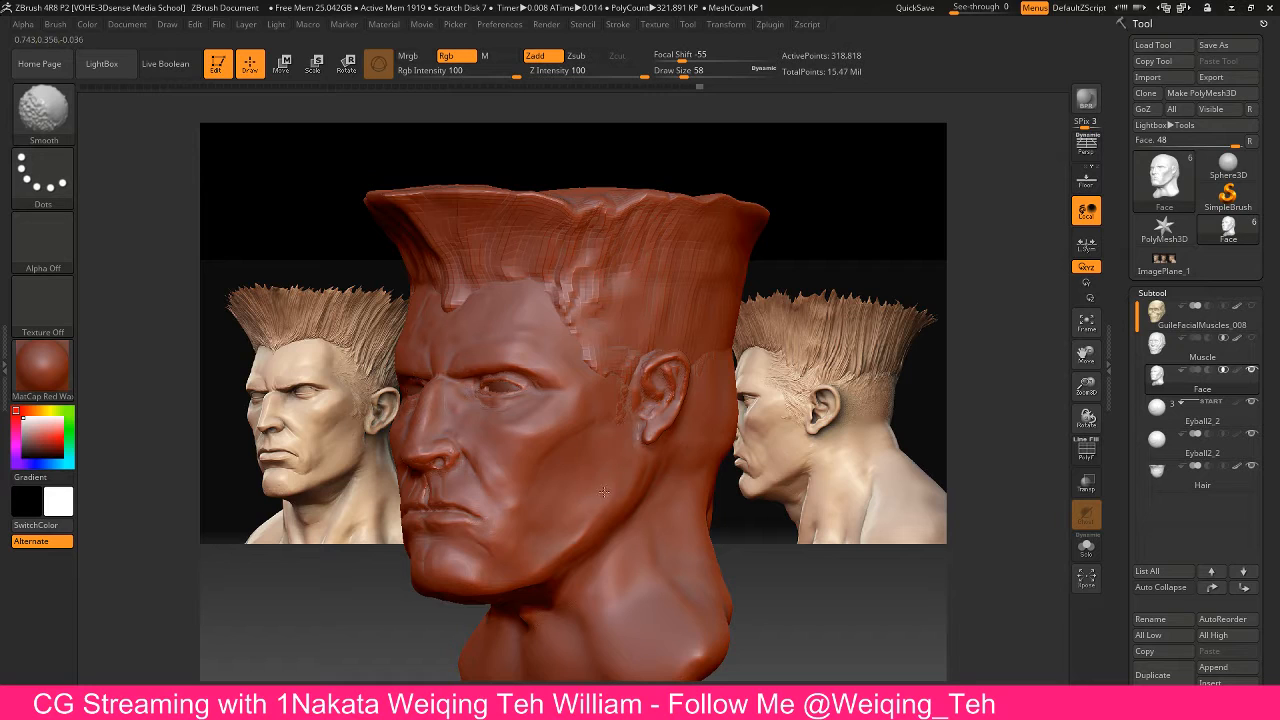
key(shift)
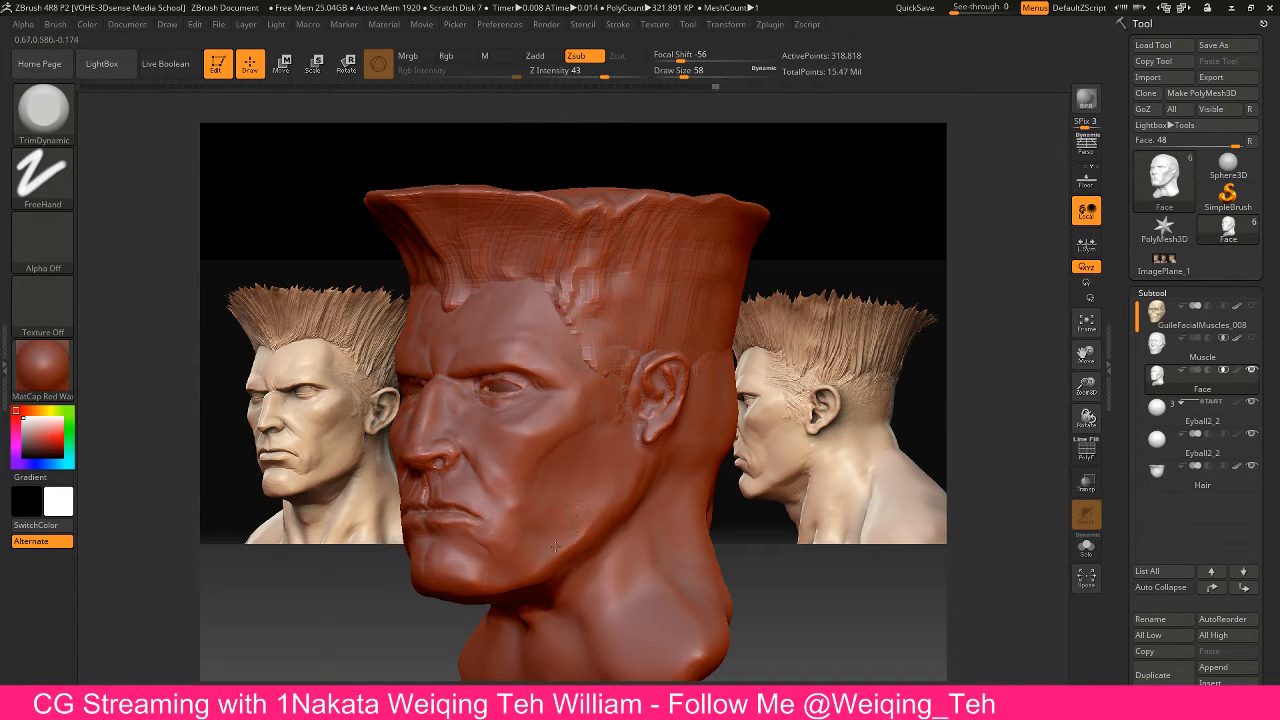
key(shift)
key(shift)
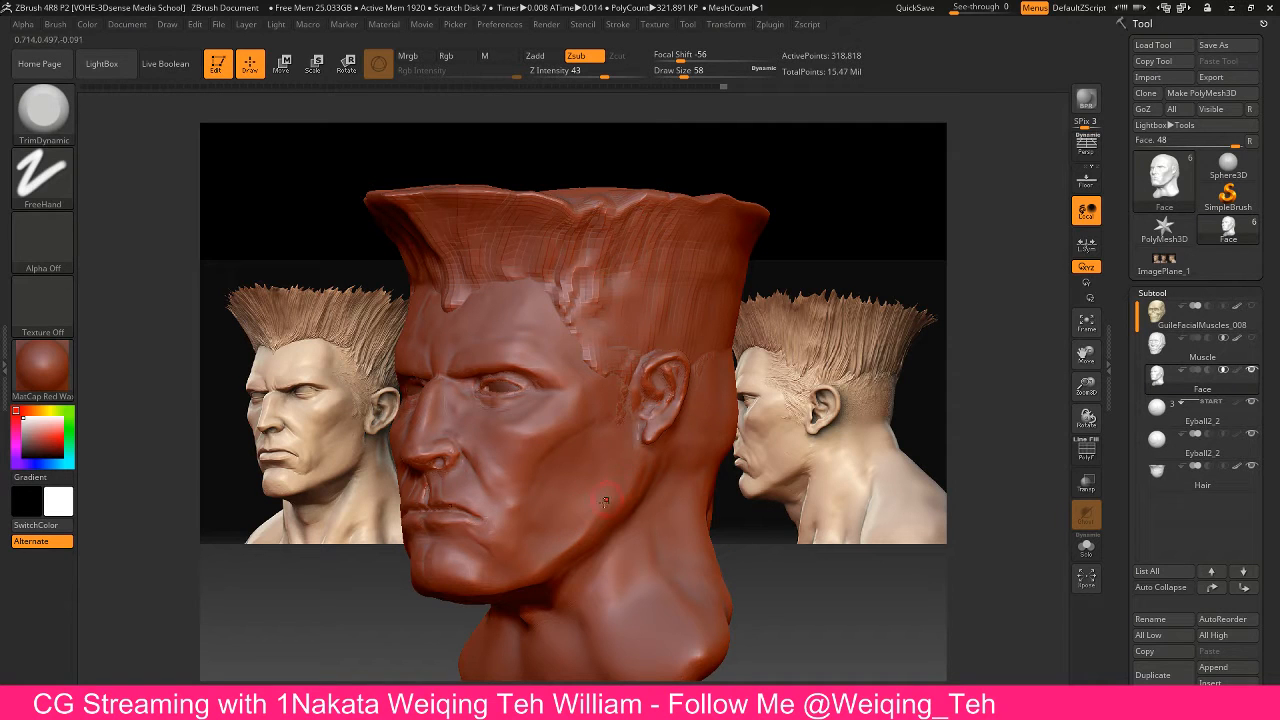
Mask the chin area with MaskPen from the side and front, and invert the mask to isolate the chin
mouse_move(541, 550)
mouse_down()
mouse_move(806, 437)
mouse_move(810, 398)
mouse_up()
key(ctrl)
mouse_move(474, 460)
ctrl+mouse_down()
mouse_move(490, 492)
mouse_move(462, 478)
mouse_move(512, 494)
mouse_move(479, 468)
ctrl+mouse_up()
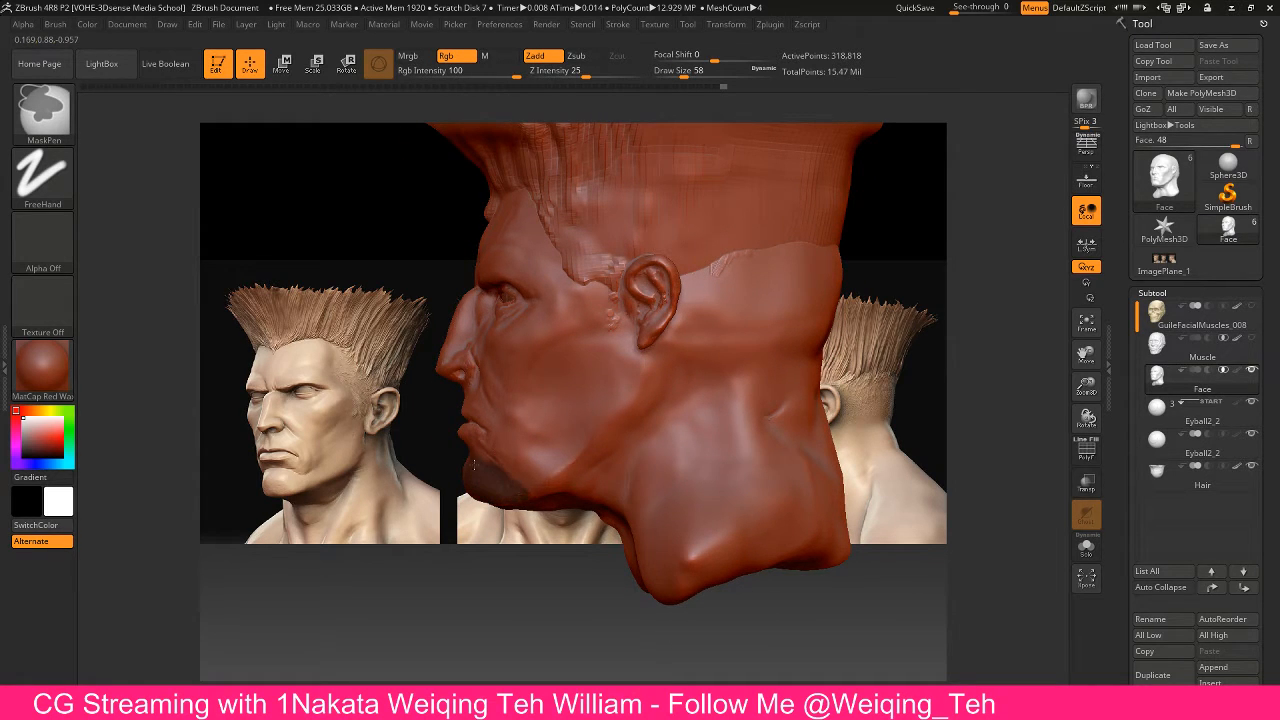
mouse_move(475, 470)
right_down()
mouse_move(520, 472)
mouse_move(446, 470)
right_up()
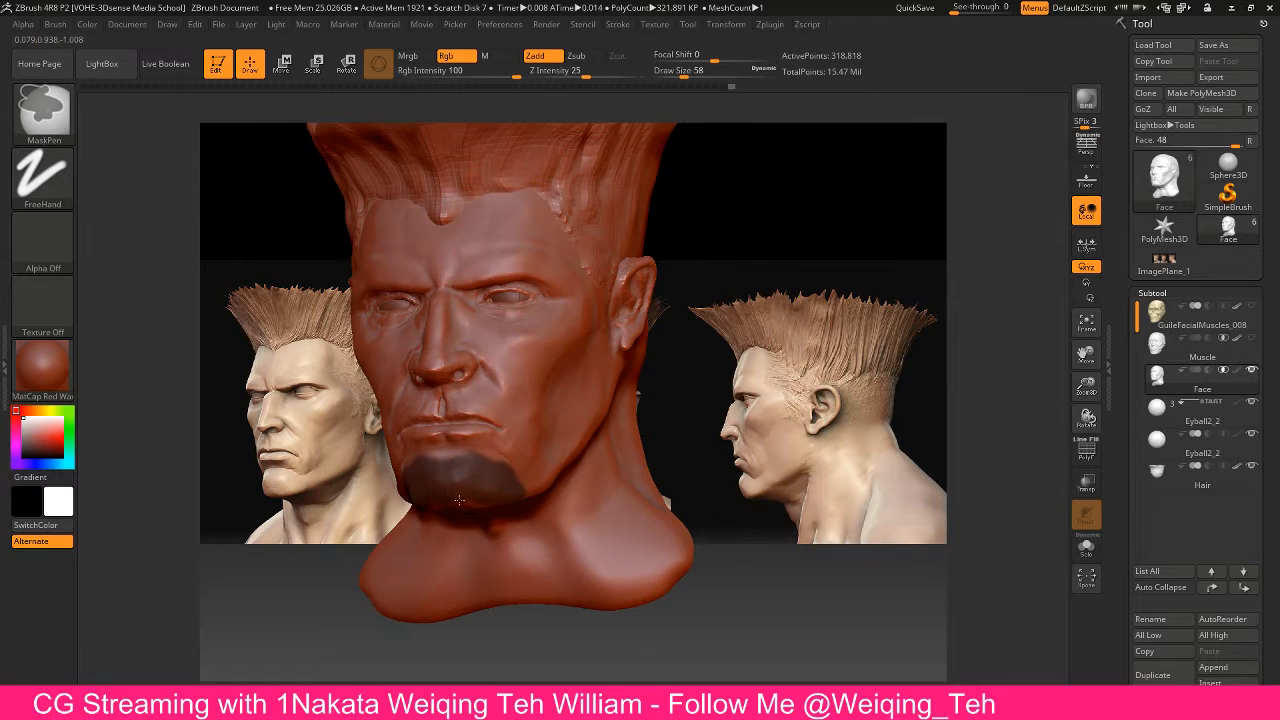
ctrl+drag(430, 458, 505, 462)
mouse_move(716, 440)
right_down()
mouse_move(670, 453)
mouse_move(722, 423)
mouse_move(735, 500)
mouse_move(436, 553)
mouse_move(485, 528)
right_up()
ctrl+click(494, 535)
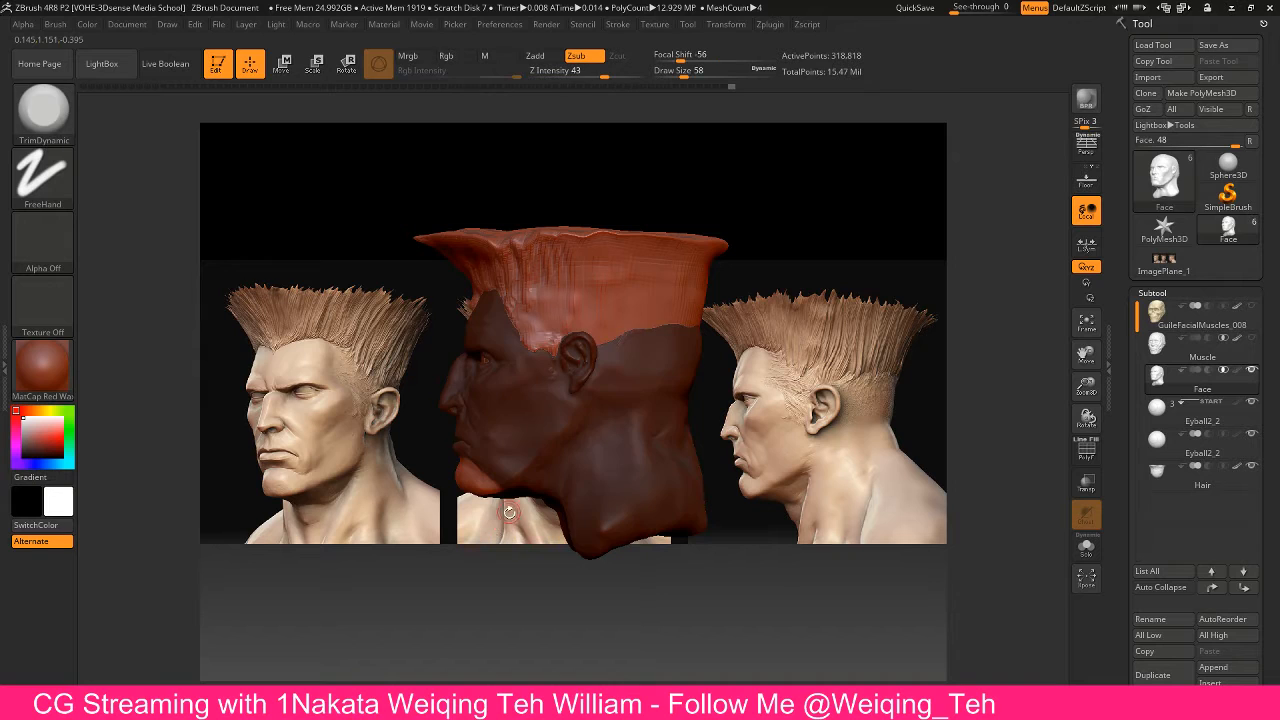
Try to shift the unmasked chin along the Y and Z axes with the move gizmo
key(w)
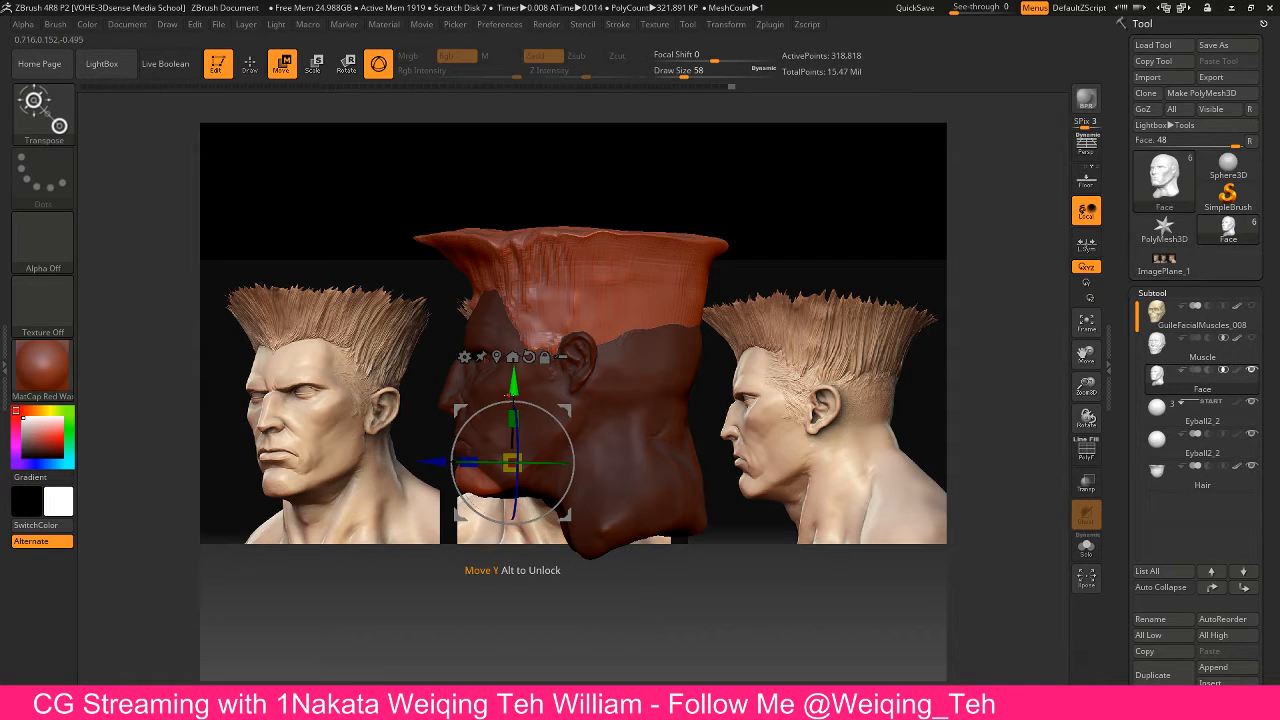
drag(513, 380, 509, 389)
drag(435, 467, 430, 467)
key(ctrl+z)
key(ctrl+z)
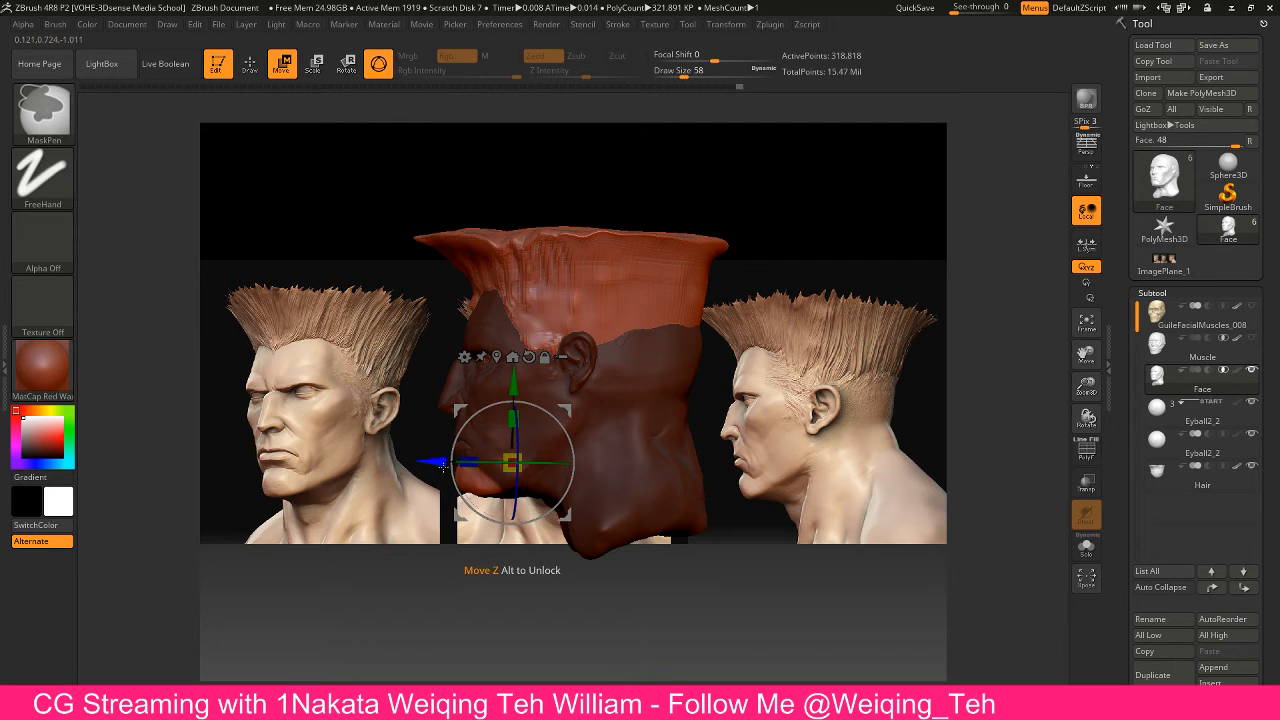
key(q)
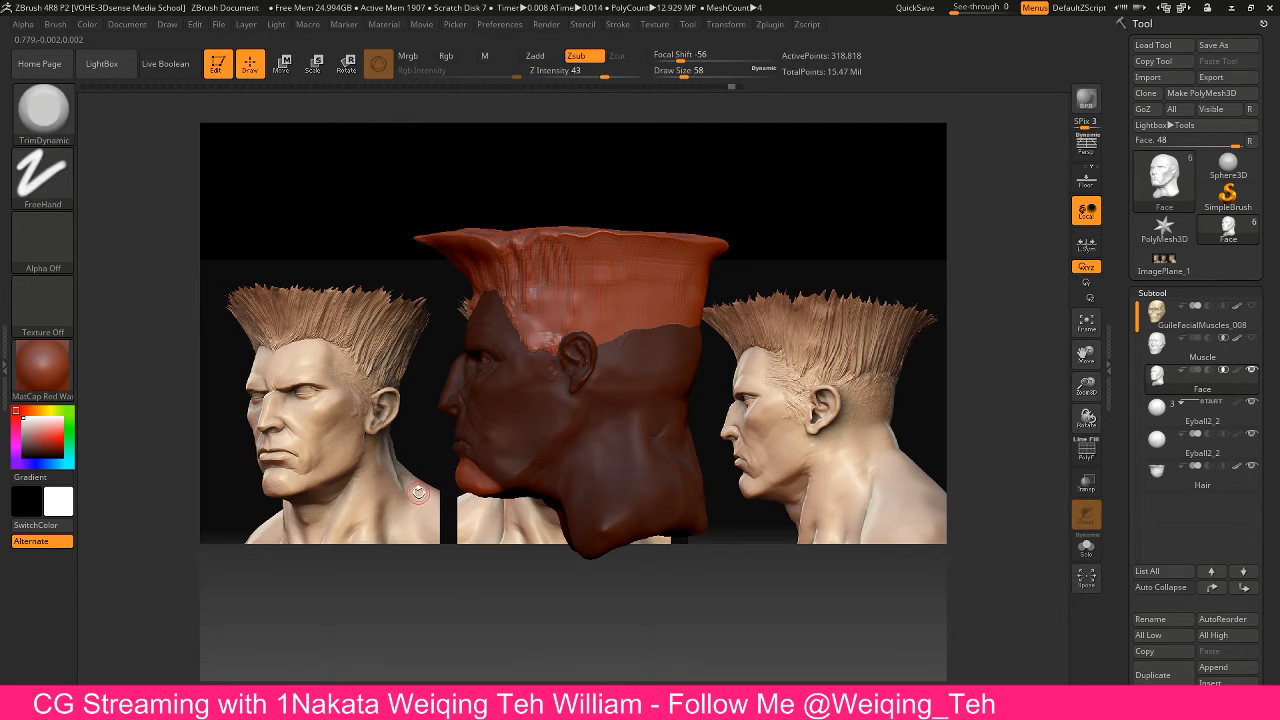
key(ctrl+z)
Reshape the unmasked chin in near-profile with the Move Topological brush at draw size 206
key(b)
key(m)
key(t)
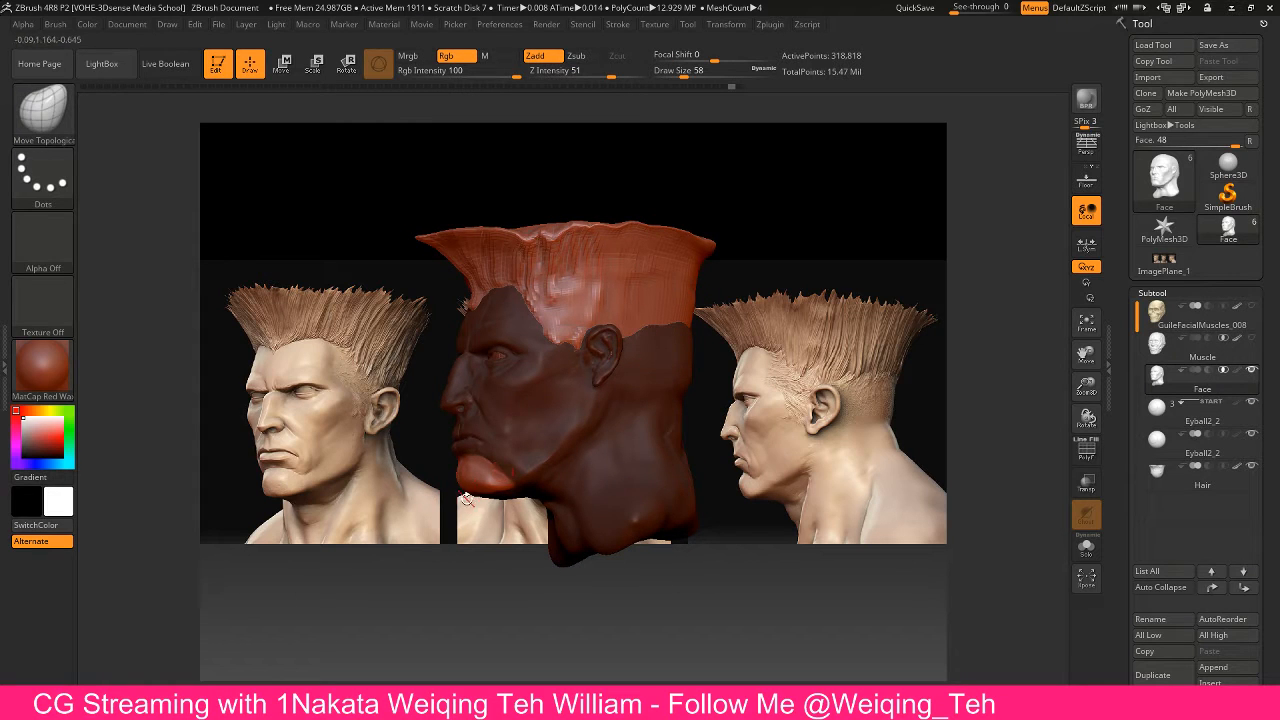
key(bracketright)
key(bracketright)
key(bracketright)
key(bracketright)
key(bracketright)
key(bracketright)
key(bracketright)
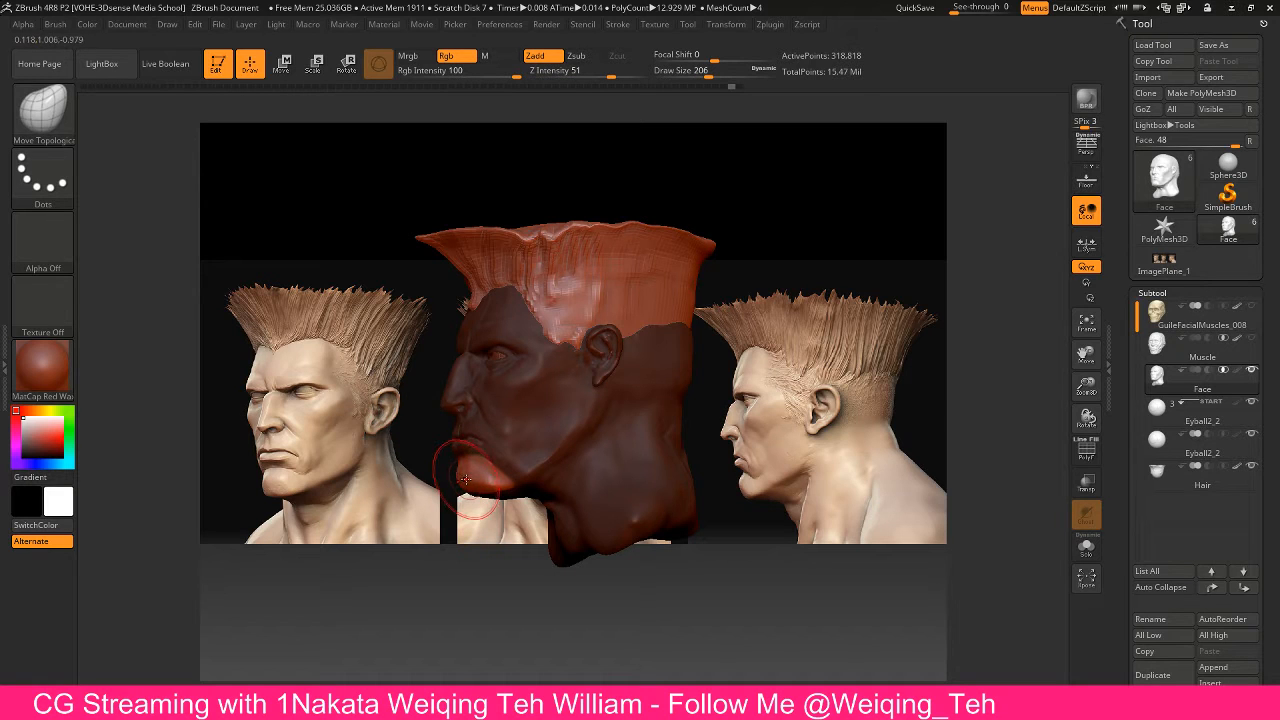
drag(466, 486, 472, 487)
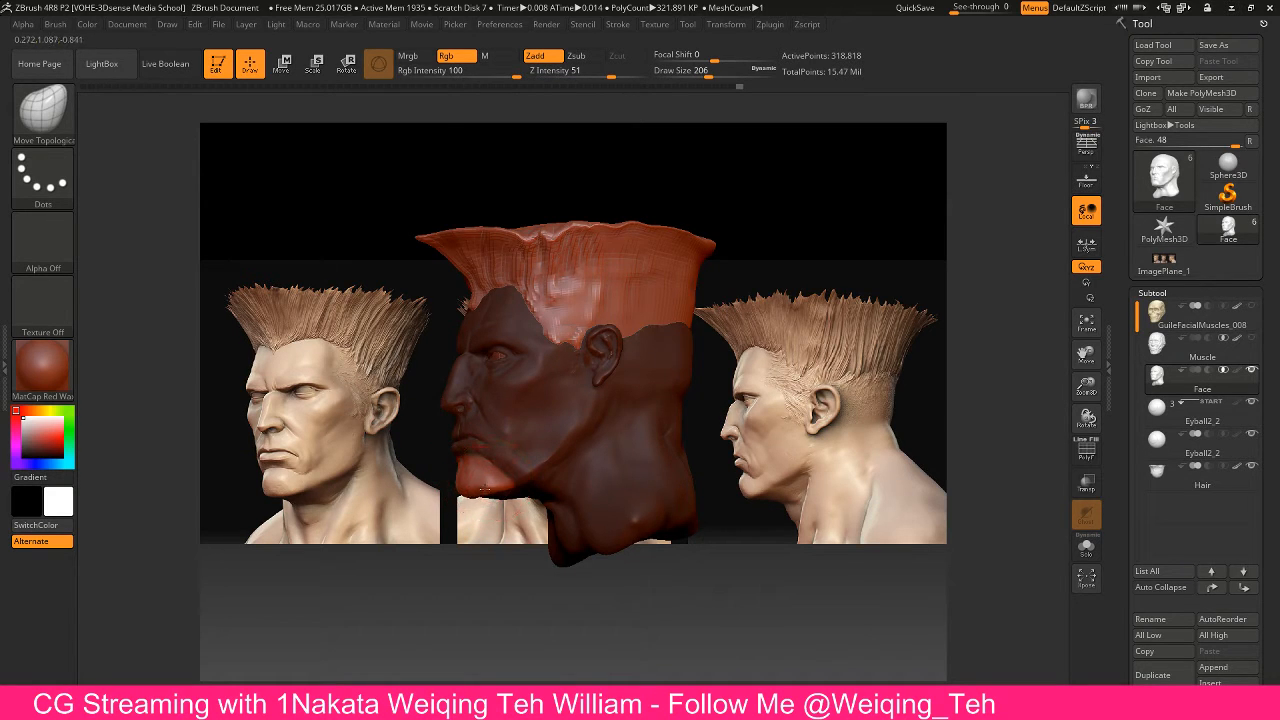
Adjust the chin outline further with the Move Topological brush and clear the mask
drag(478, 534, 452, 545)
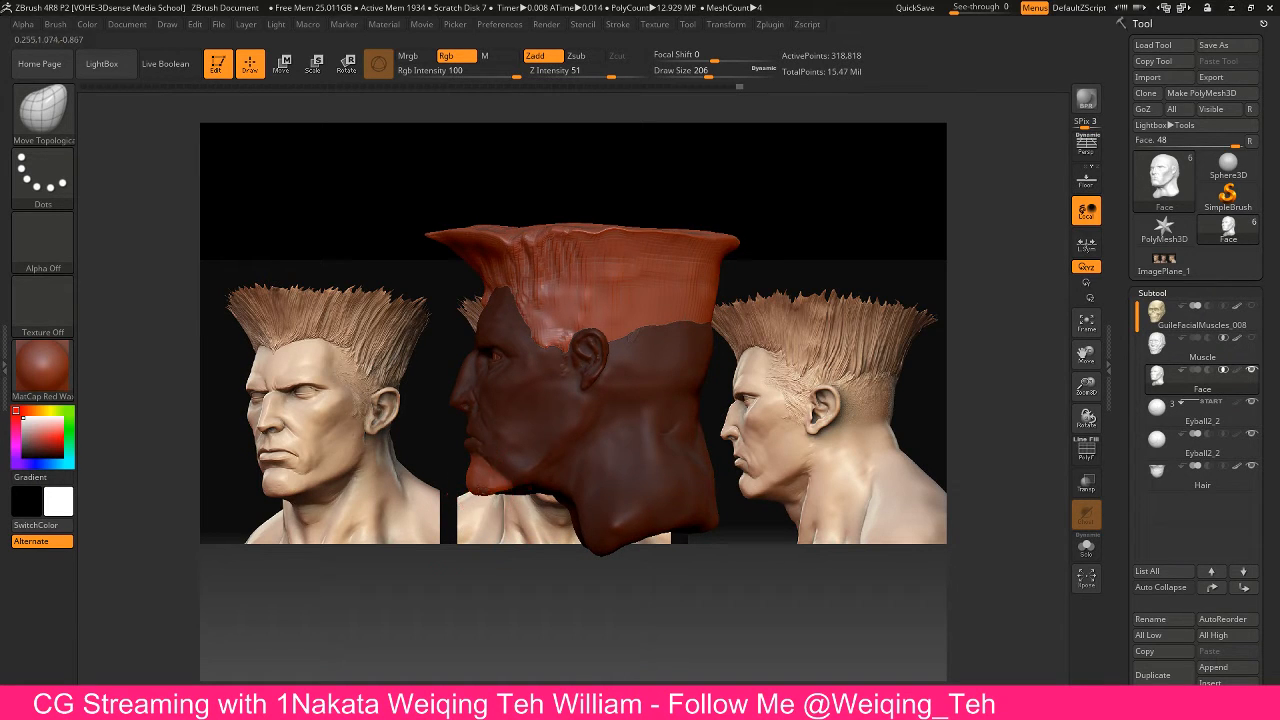
drag(472, 484, 483, 499)
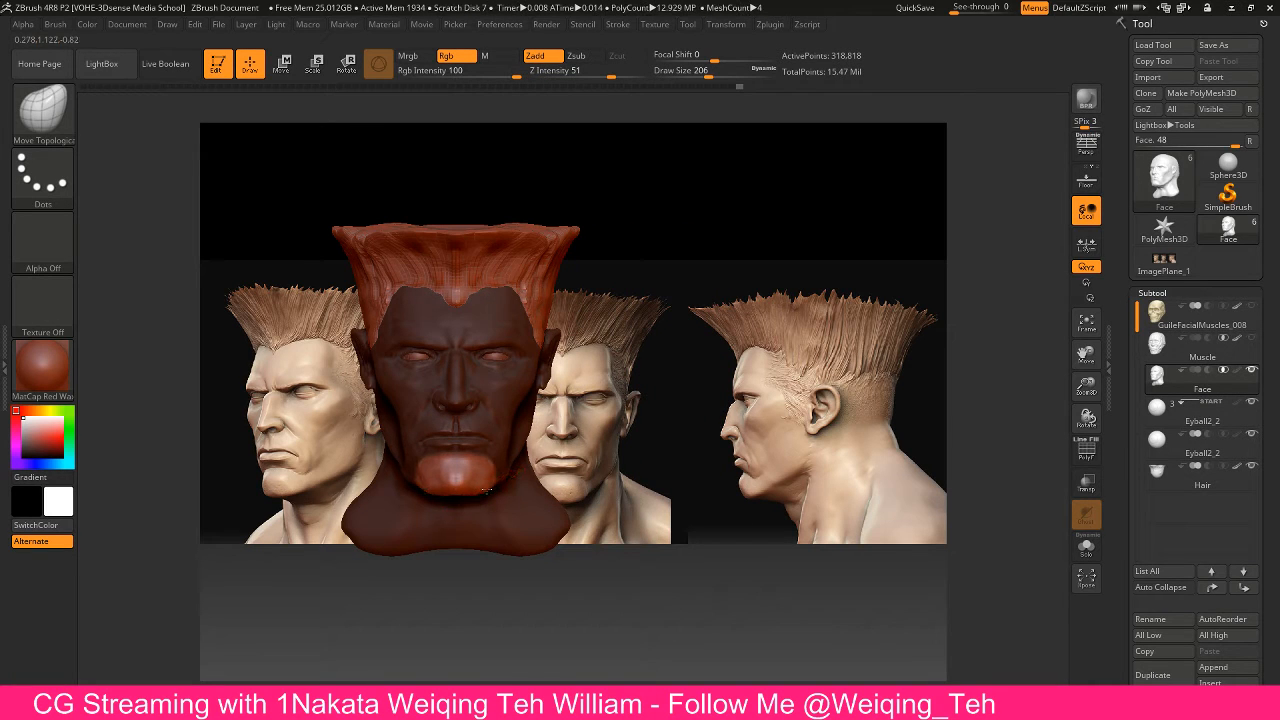
mouse_move(634, 406)
mouse_down()
mouse_move(691, 407)
mouse_move(685, 381)
mouse_move(622, 362)
mouse_move(540, 410)
mouse_up()
ctrl+click(666, 400)
Build up the chin below the lower lip with the ClayTubes brush and smooth the strokes
key(b)
key(c)
key(t)
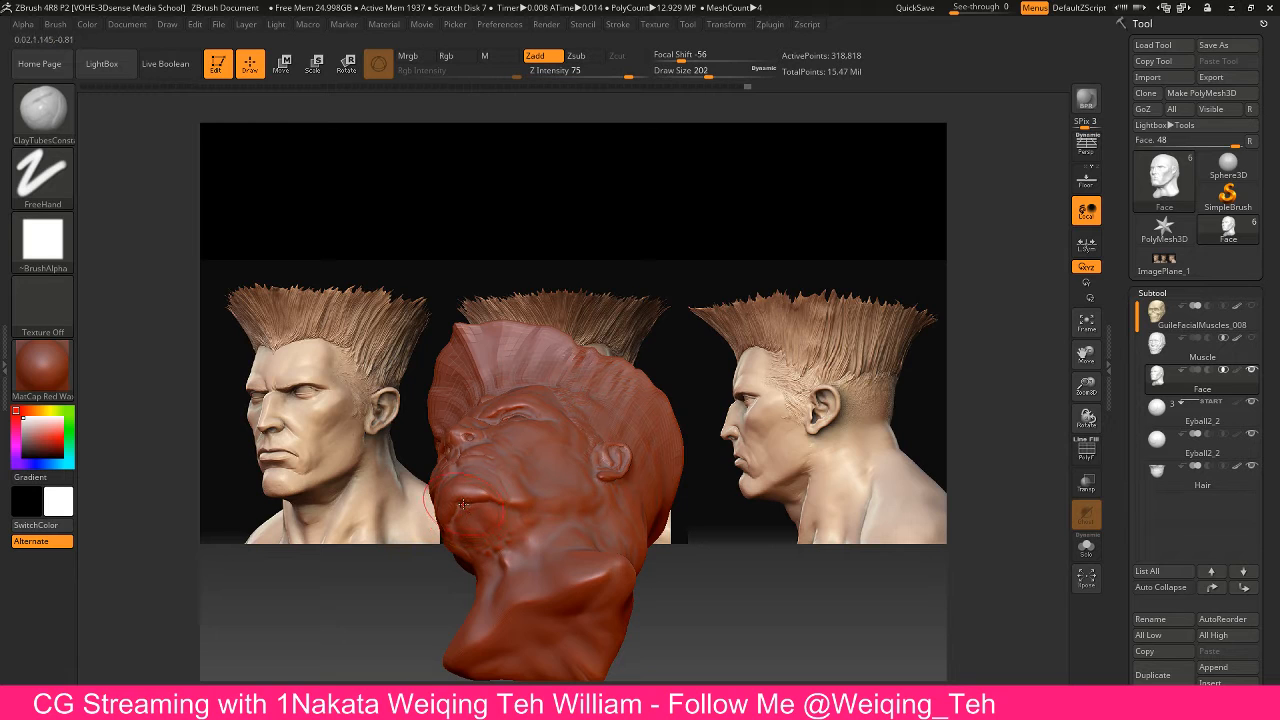
key(shift)
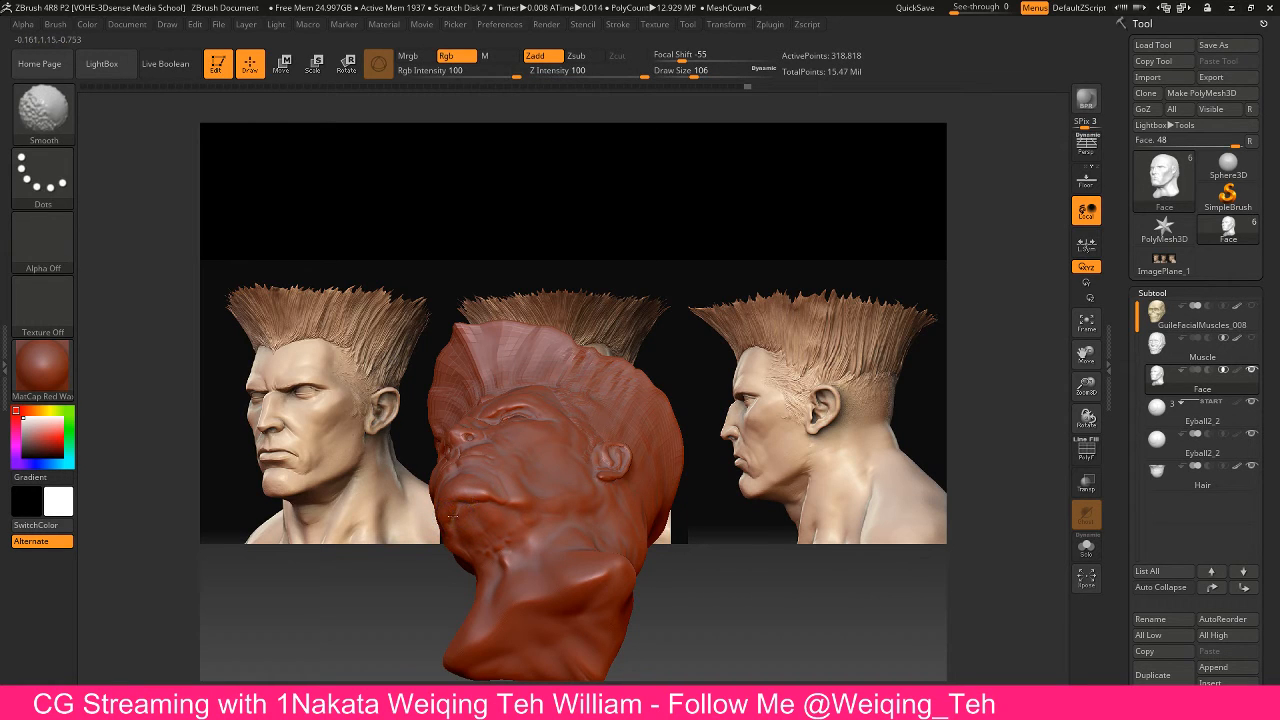
key(shift)
Plane the front of the chin with the TrimDynamic brush at draw size 106 and smooth it
key(b)
key(d)
key(s)
key(b)
key(t)
key(d)
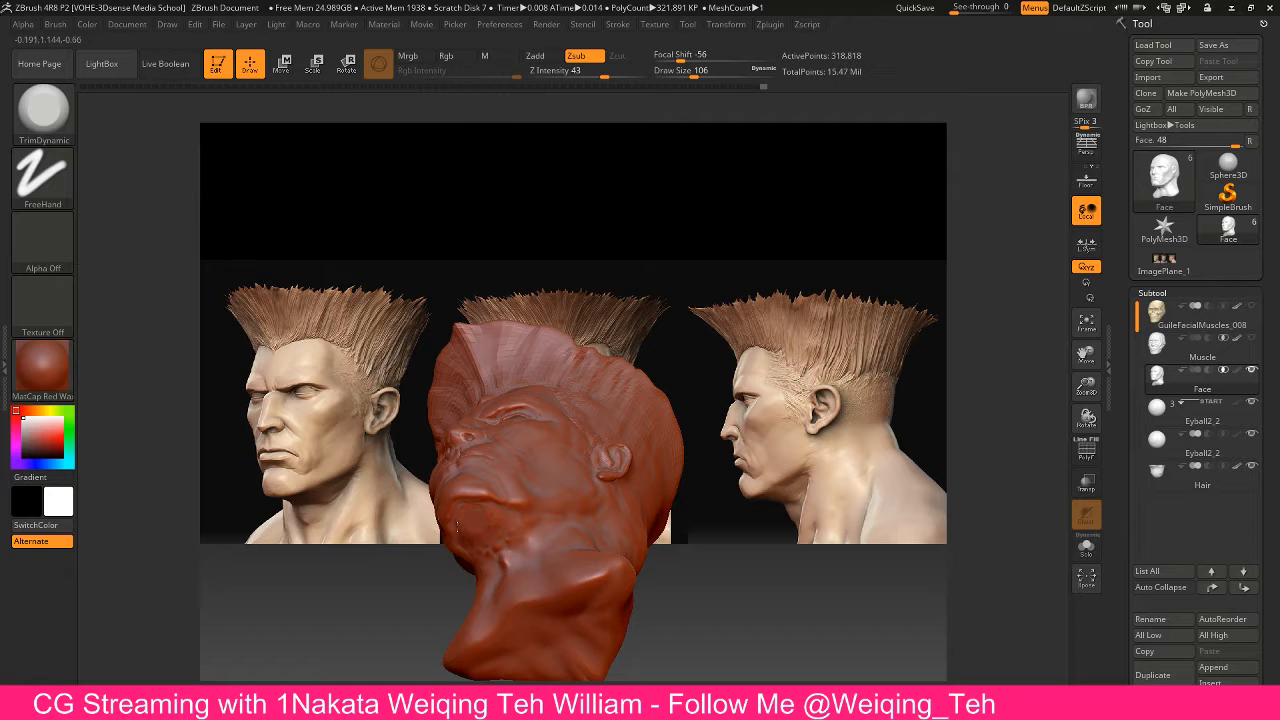
key(shift)
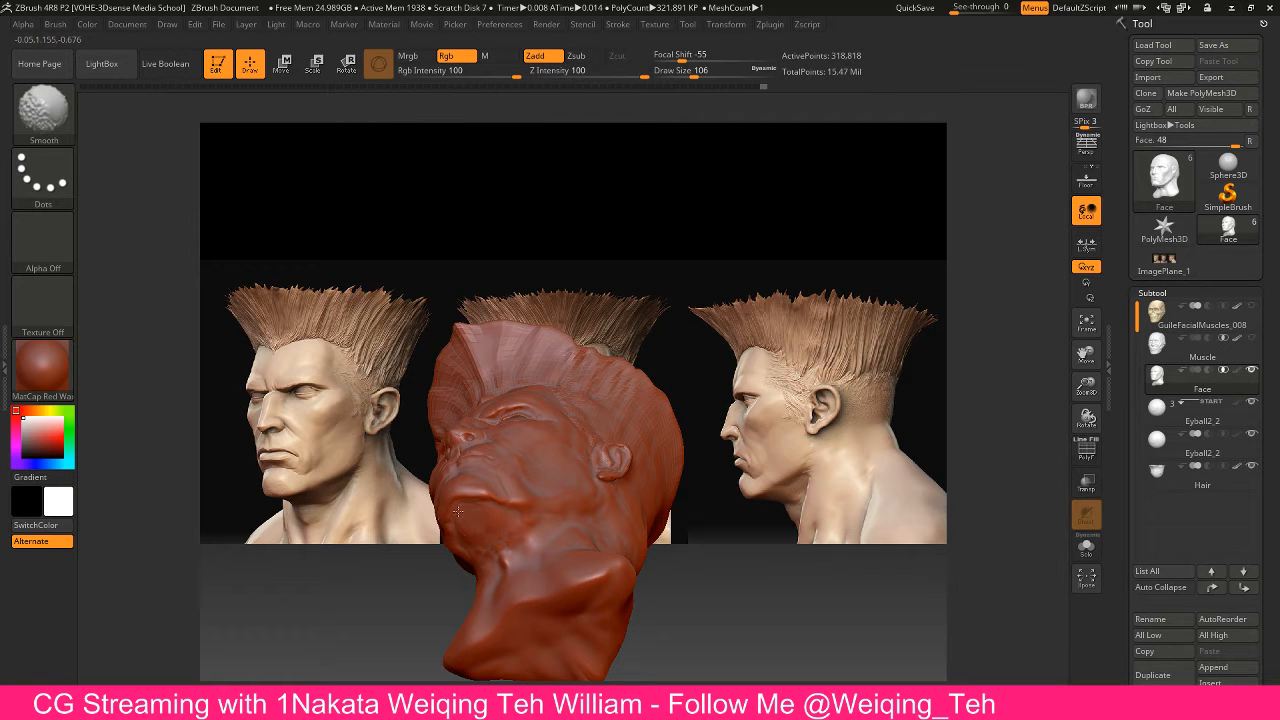
Reshape the underside of the chin and jaw with the Move Topological brush at draw size 178
mouse_move(742, 407)
mouse_down()
mouse_move(738, 430)
mouse_move(768, 460)
mouse_move(707, 478)
mouse_move(760, 440)
mouse_move(779, 390)
mouse_move(745, 430)
mouse_up()
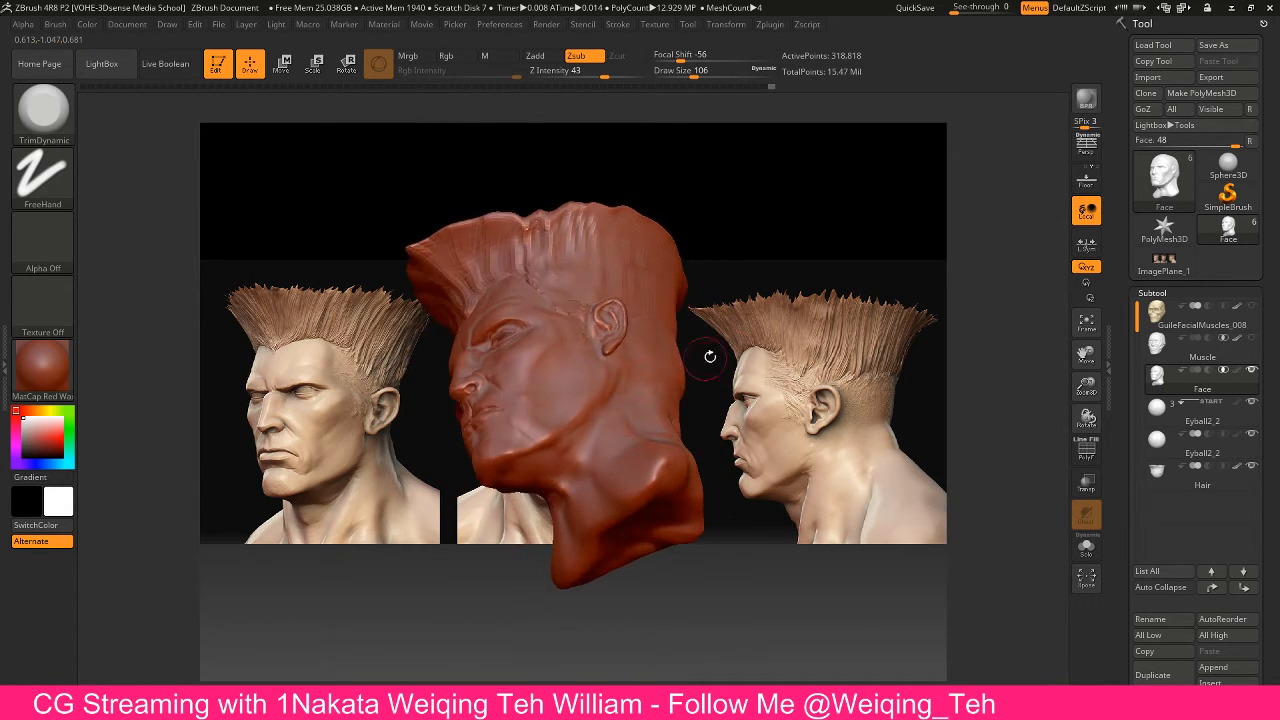
key(b)
key(m)
key(t)
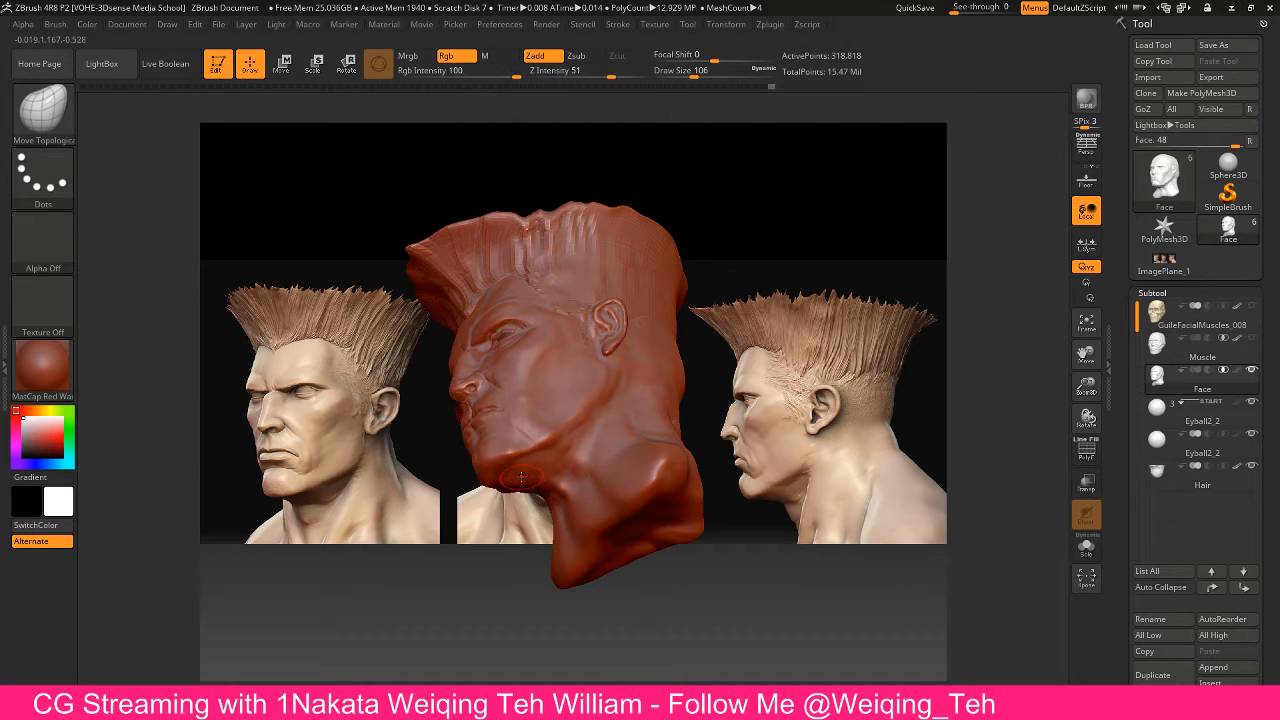
key(bracketright)
key(bracketright)
key(bracketright)
key(bracketright)
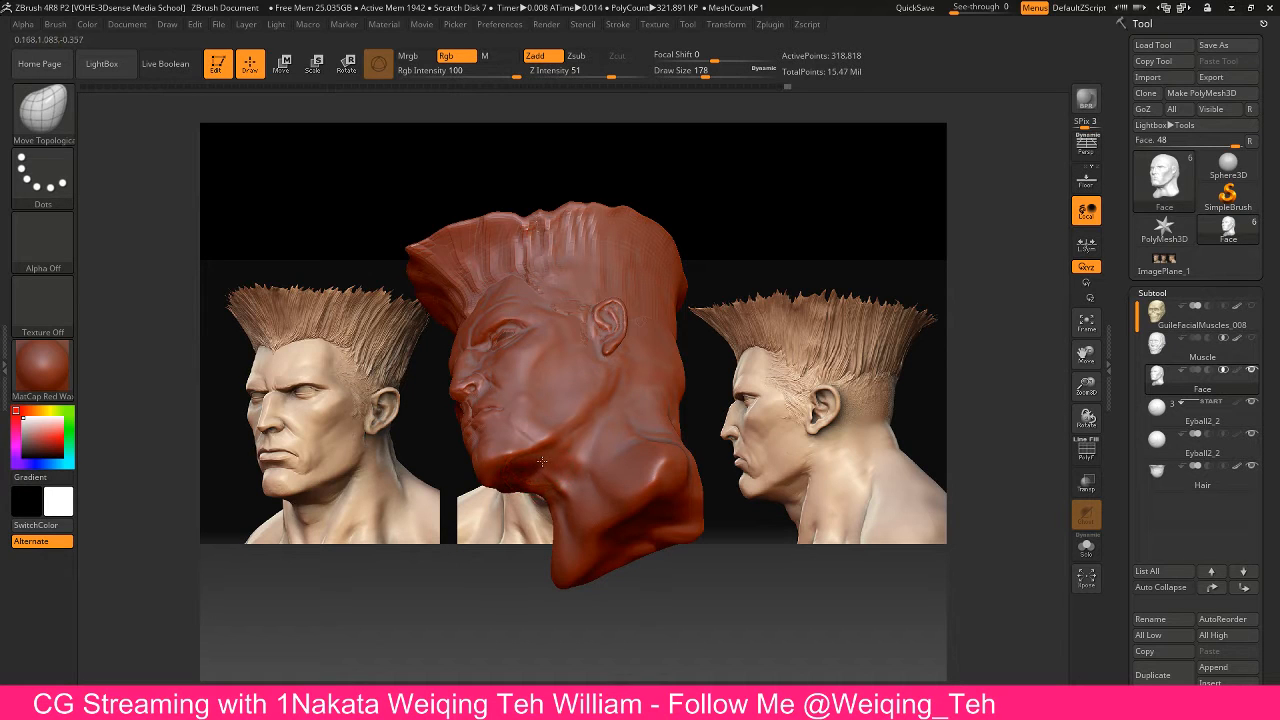
Refine the side of the chin below the mouth corner with ClayTubes and TrimDynamic at draw size 58, and smooth the transition
drag(822, 450, 737, 425)
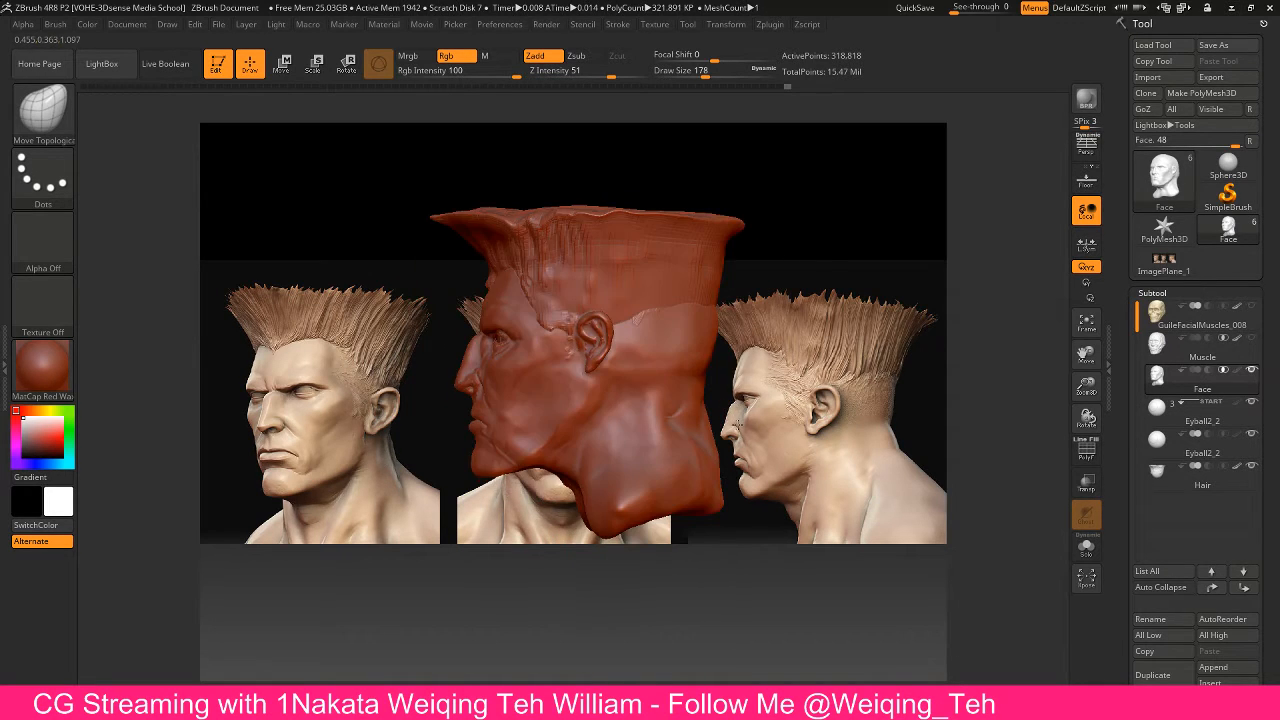
mouse_move(785, 385)
mouse_down()
mouse_move(850, 395)
mouse_move(843, 370)
mouse_up()
alt+drag(710, 420, 686, 390)
key(b)
key(c)
key(t)
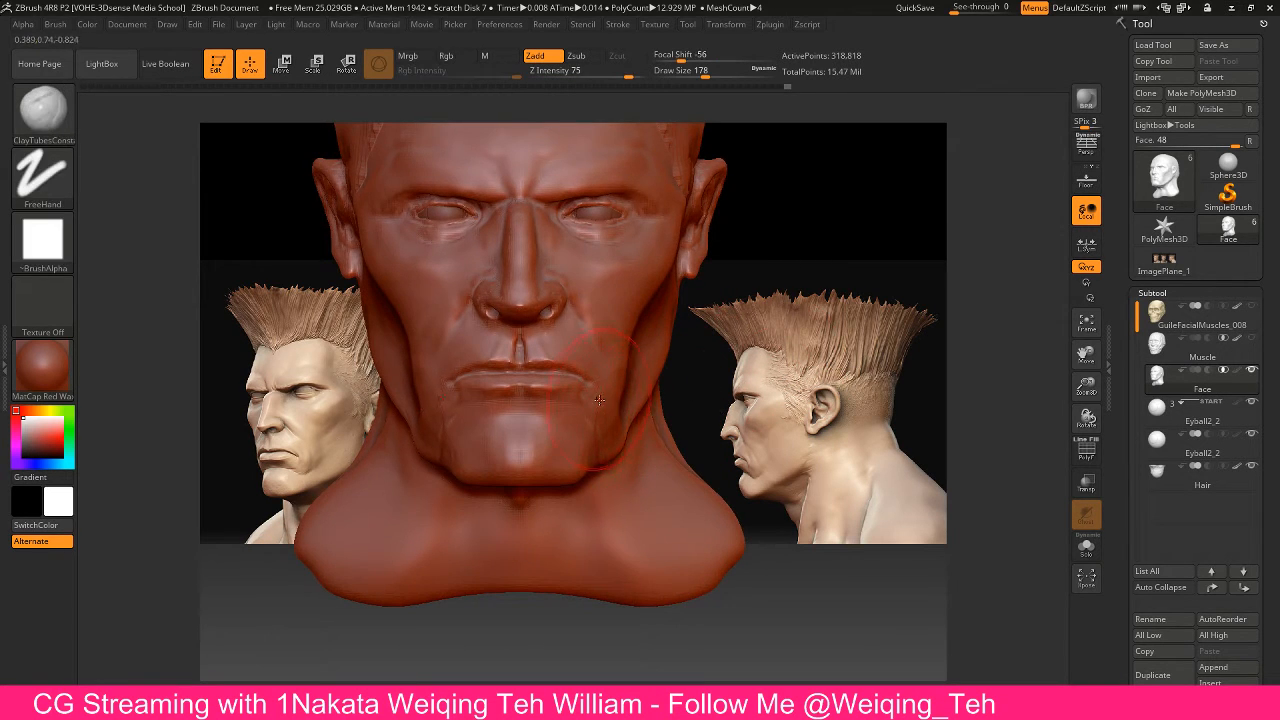
key(bracketleft)
key(bracketleft)
right_drag(583, 411, 629, 408)
key(b)
key(t)
key(d)
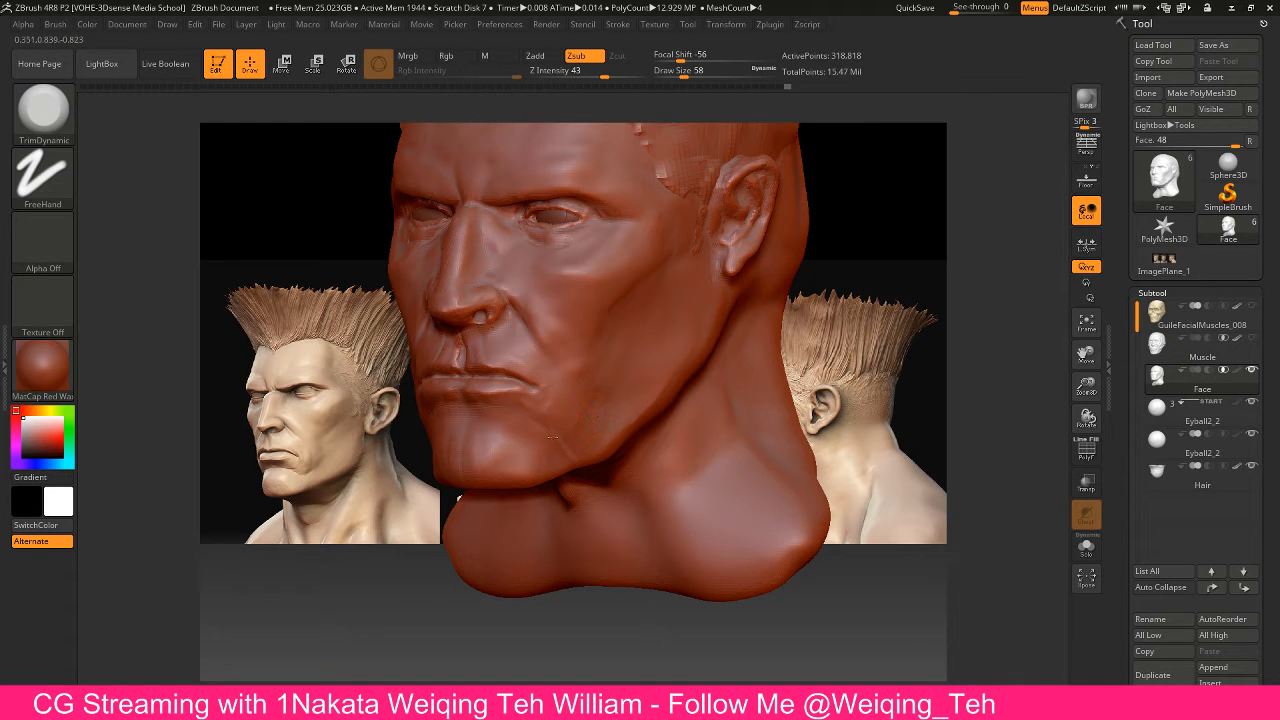
key(shift)
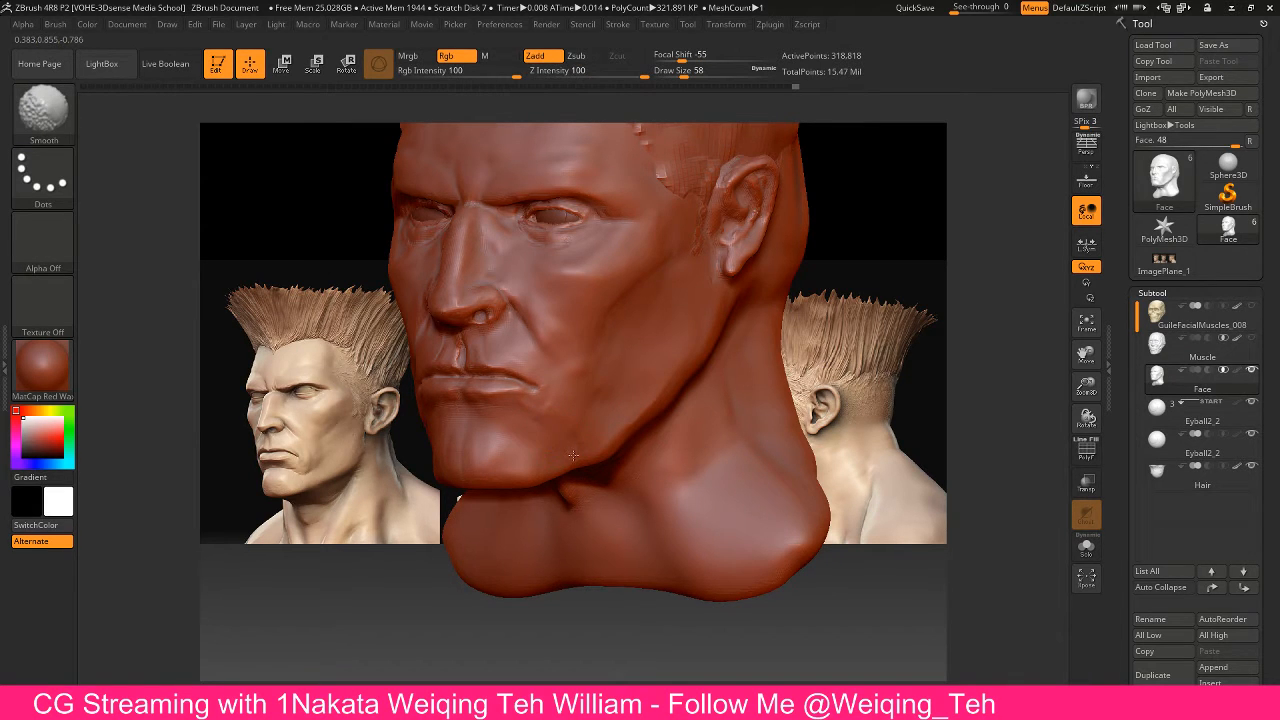
shift+drag(550, 434, 535, 422)
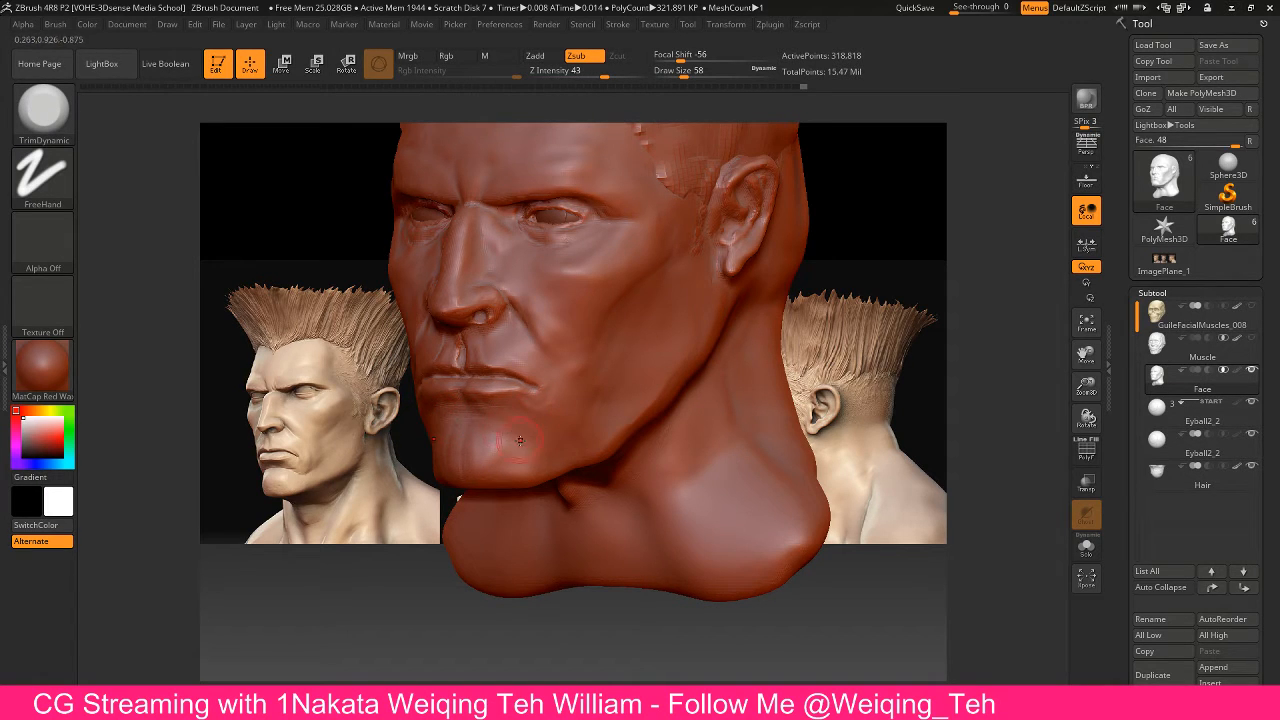
Trim the side of the chin with TrimDynamic, build it up with ClayTubes at draw size 58, and smooth it
mouse_move(512, 458)
mouse_down()
mouse_move(525, 449)
mouse_move(485, 446)
mouse_move(518, 440)
mouse_up()
mouse_move(390, 528)
mouse_down()
mouse_move(430, 521)
mouse_move(416, 510)
mouse_up()
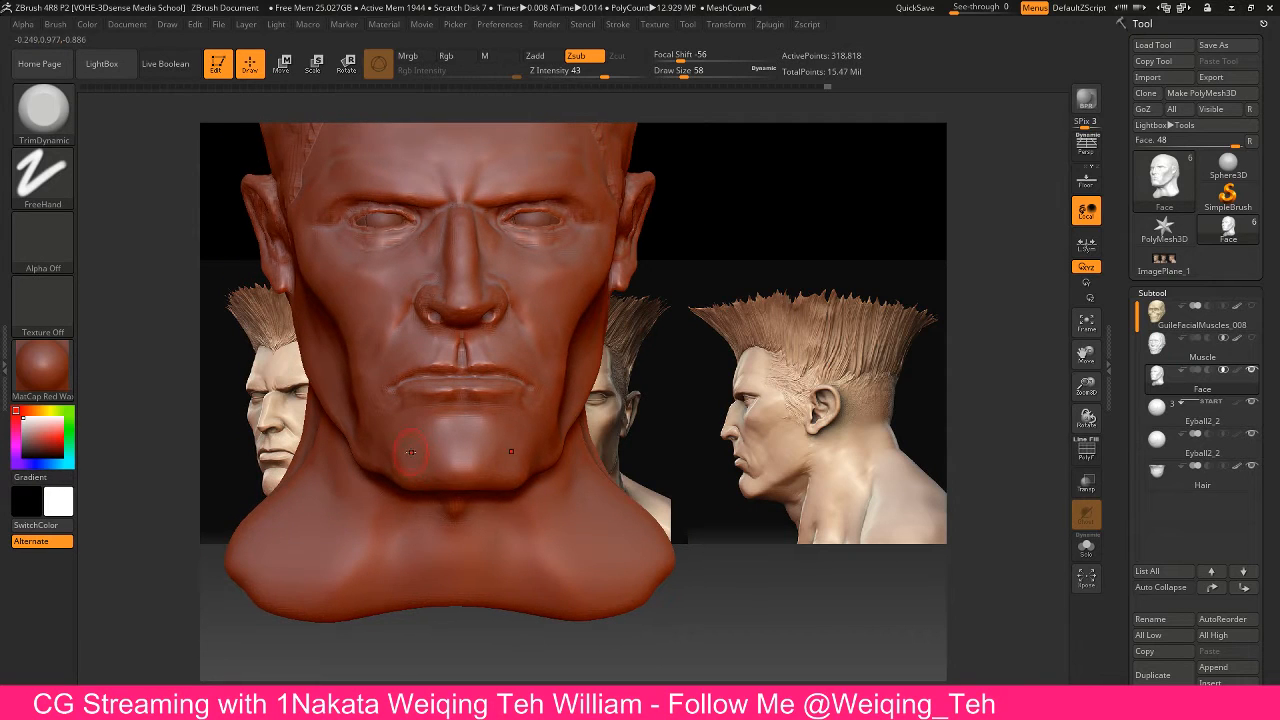
key(b)
key(c)
key(t)
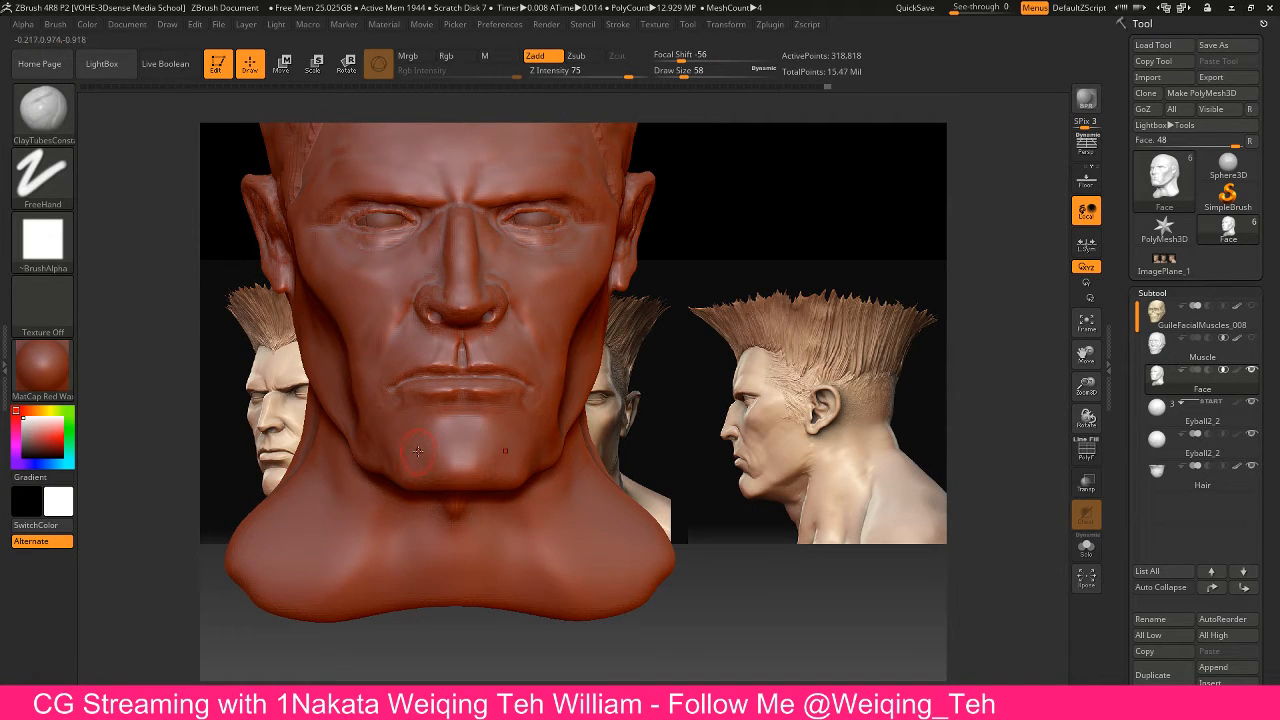
drag(415, 463, 418, 450)
key(shift)
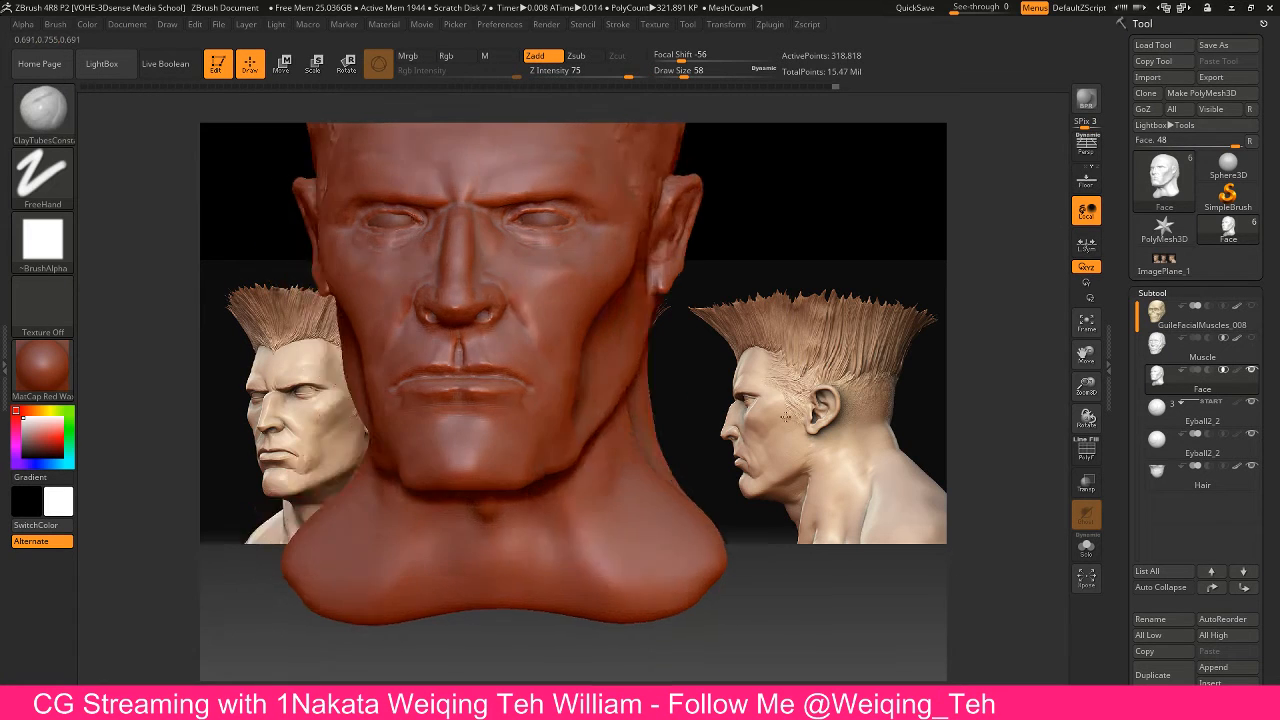
Add ClayTubes strokes on both sides of the lower chin's centre line and smooth them into the surface
mouse_move(727, 413)
alt+mouse_down()
mouse_move(917, 393)
mouse_move(615, 470)
mouse_move(447, 479)
alt+mouse_up()
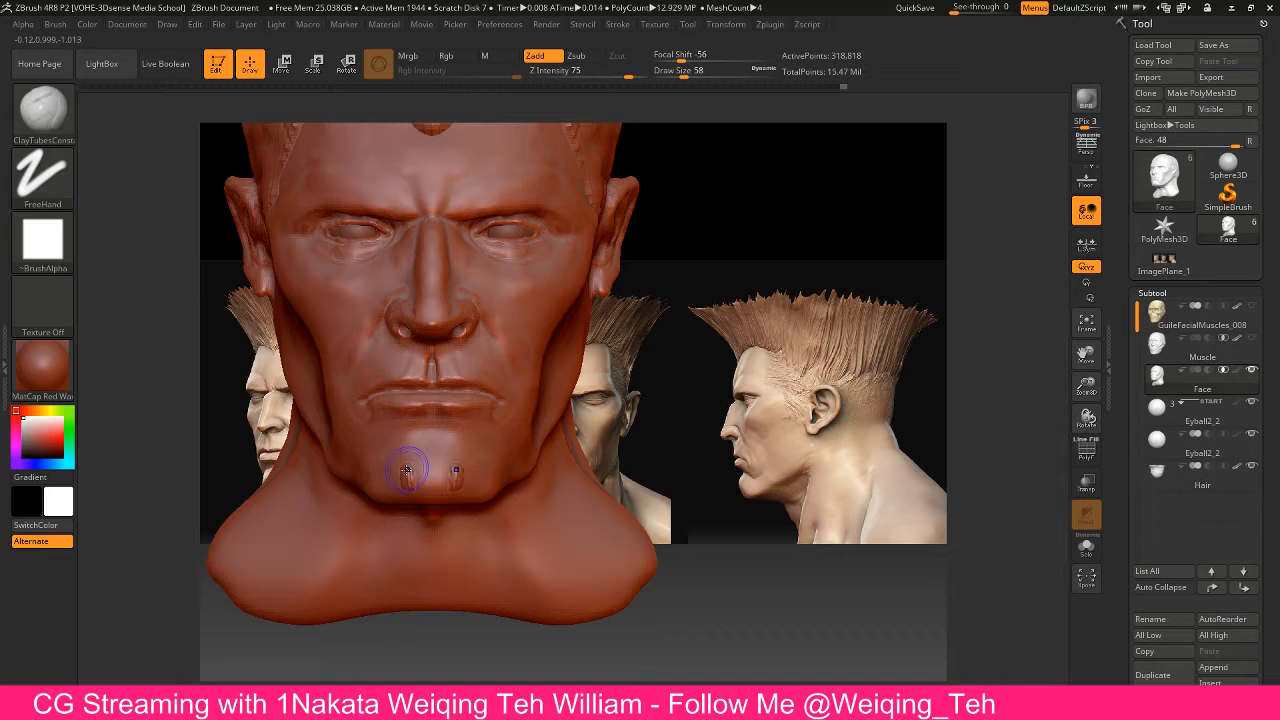
key(shift)
shift+drag(412, 474, 451, 471)
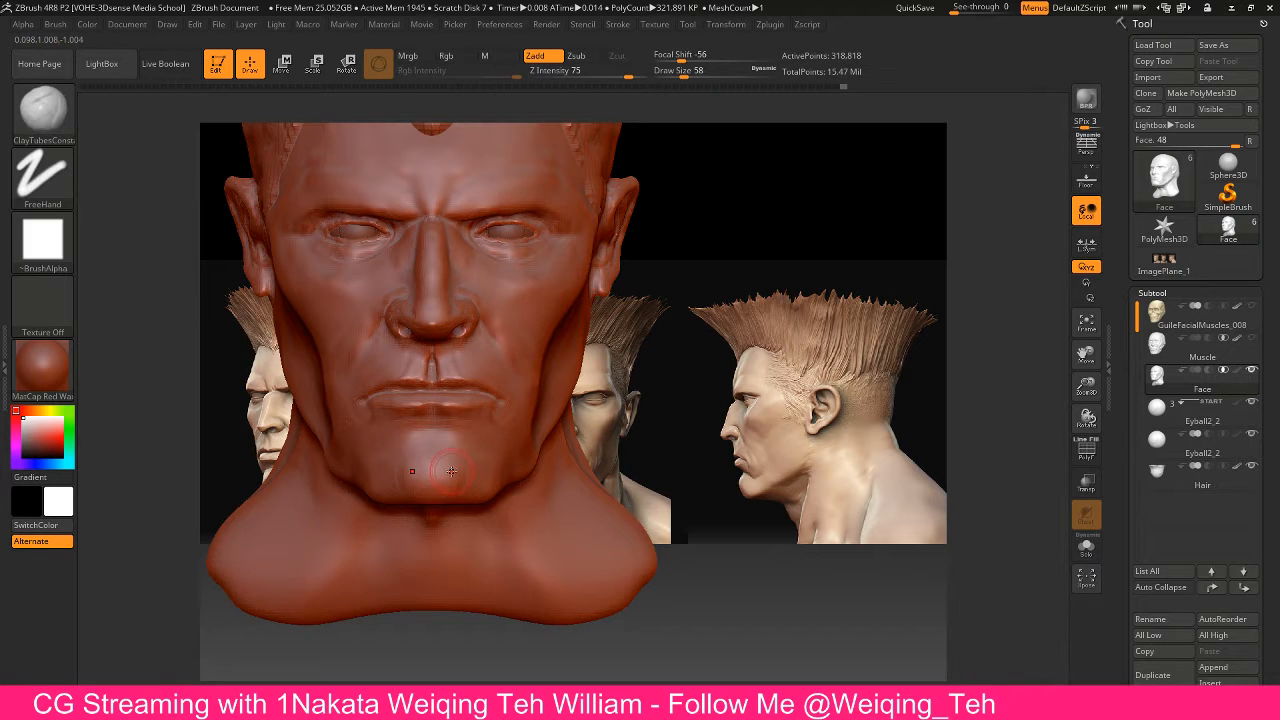
Flatten the lower front of the chin with the TrimDynamic brush at draw size 58 and smooth it
drag(697, 423, 639, 378)
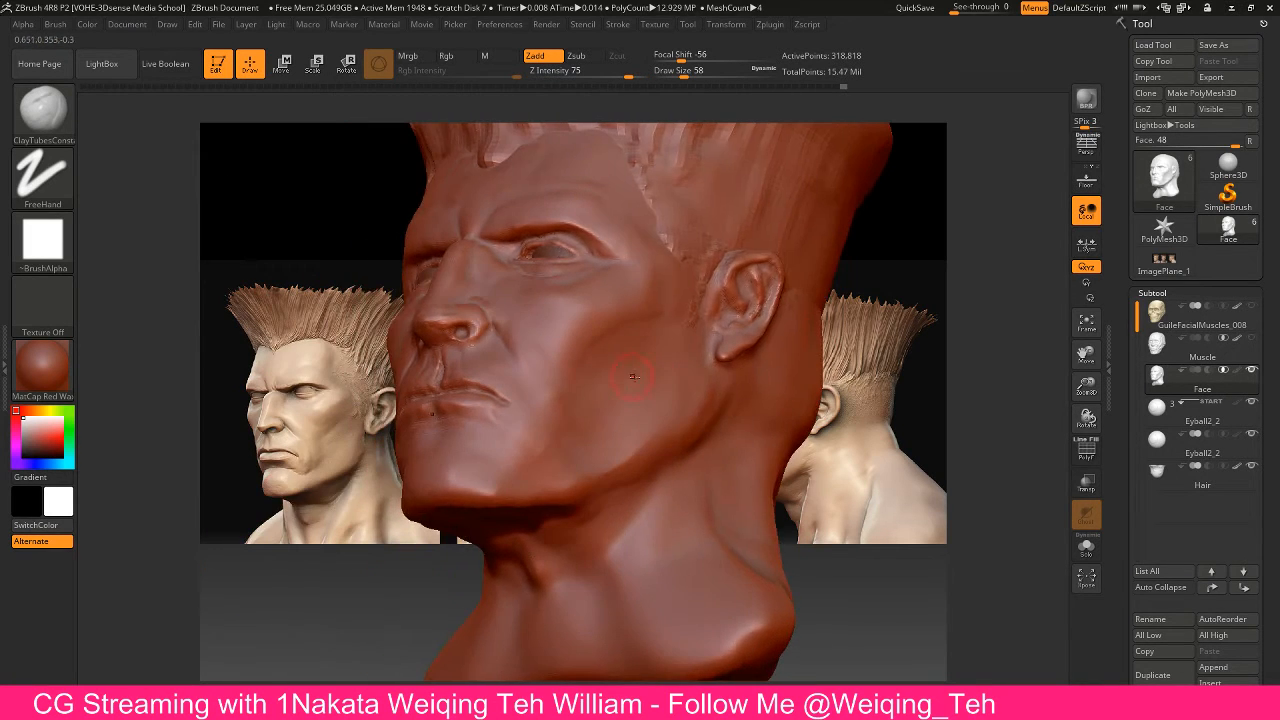
key(shift)
key(b)
key(d)
key(s)
key(b)
key(t)
key(d)
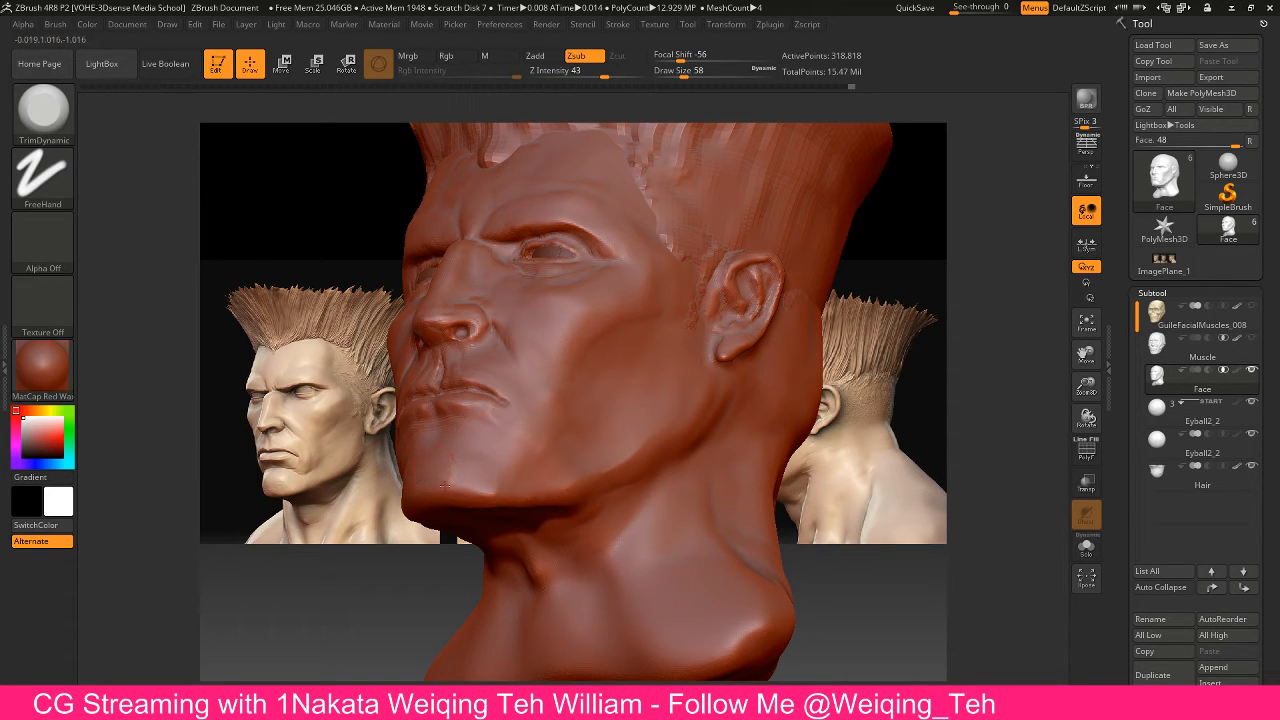
key(shift)
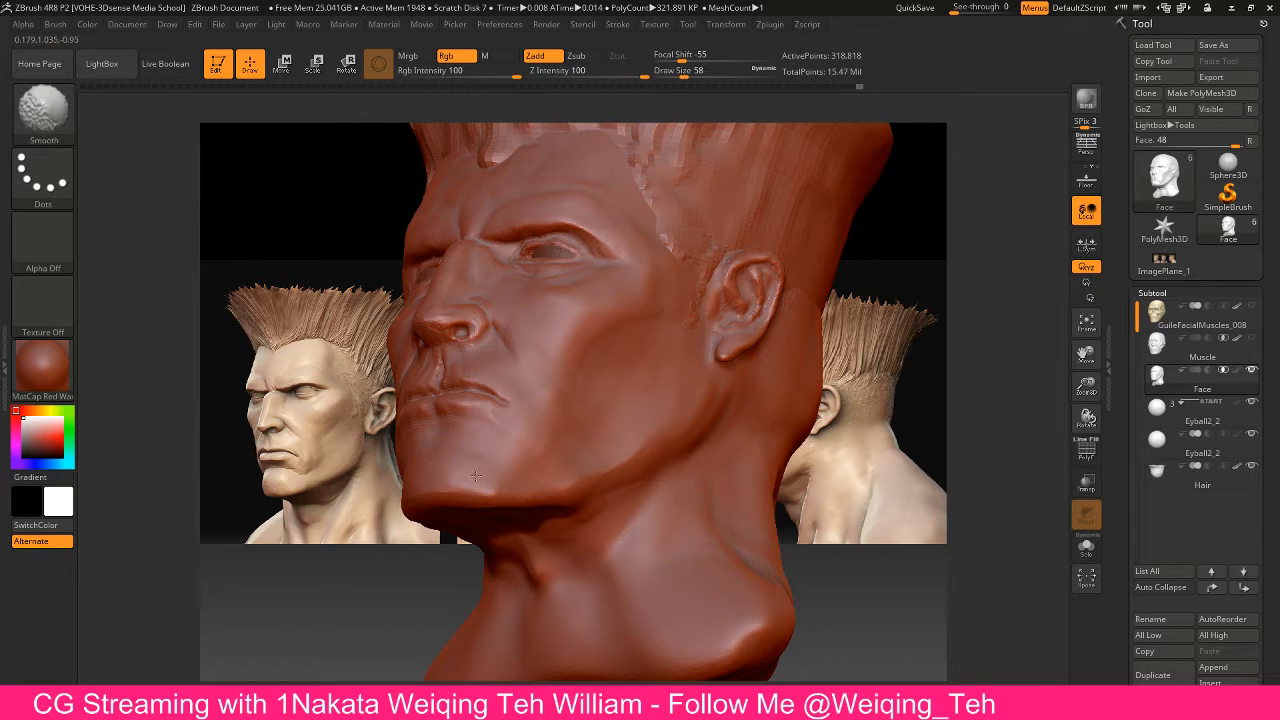
Adjust the chin's lower edge with the Move Topological brush at draw size 58 and smooth the area below the lip
key(b)
key(m)
key(t)
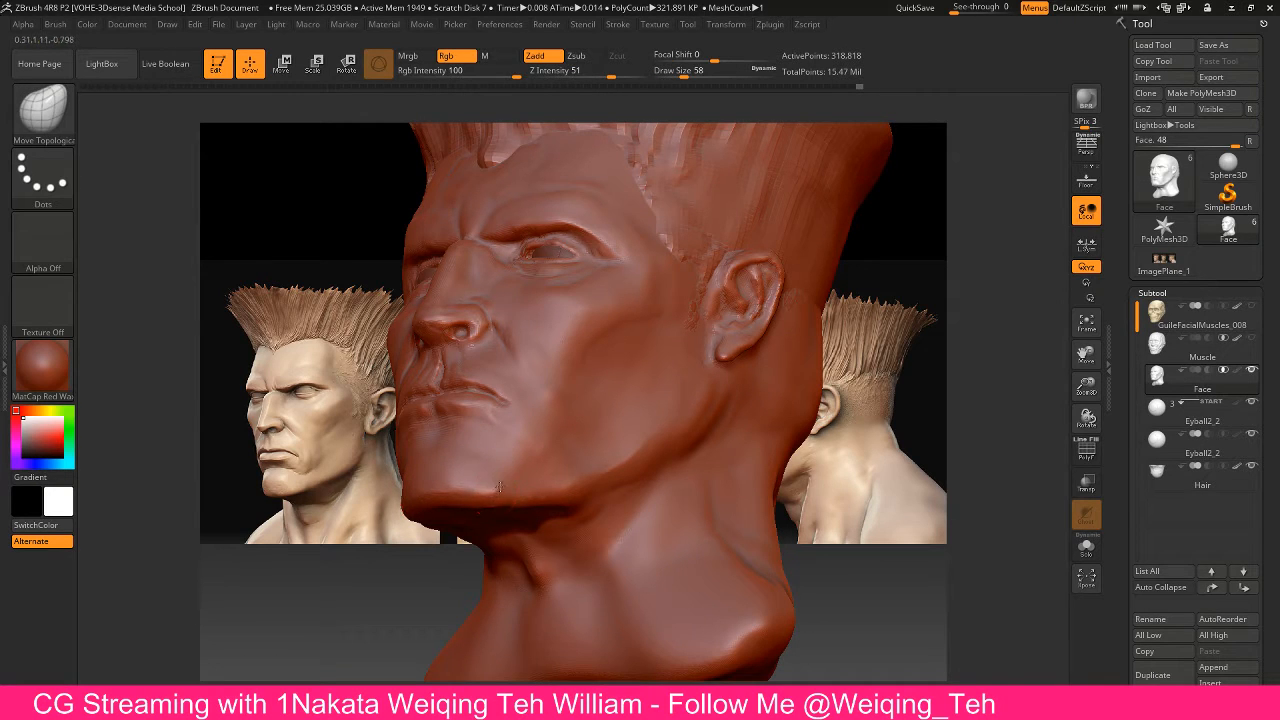
key(shift)
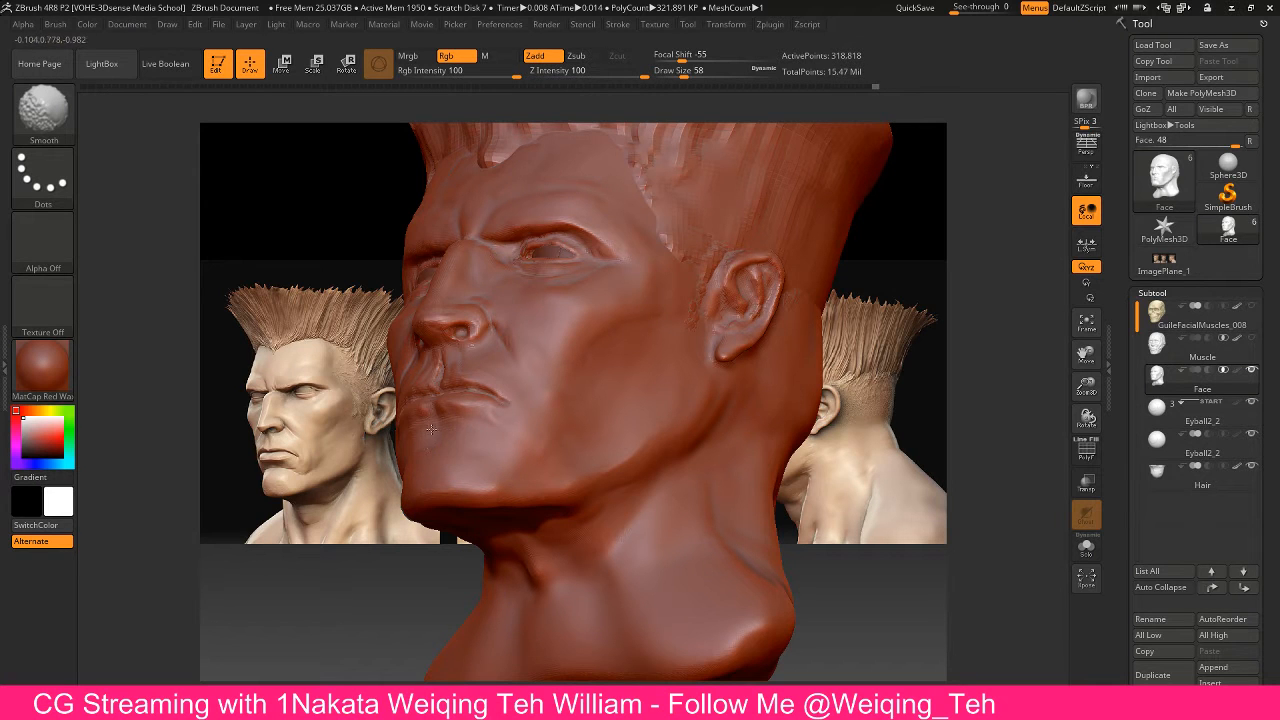
Define the crease beneath the lower lip with the DamStandard brush at draw size 38
mouse_move(868, 379)
mouse_down()
mouse_move(975, 384)
mouse_move(844, 384)
mouse_up()
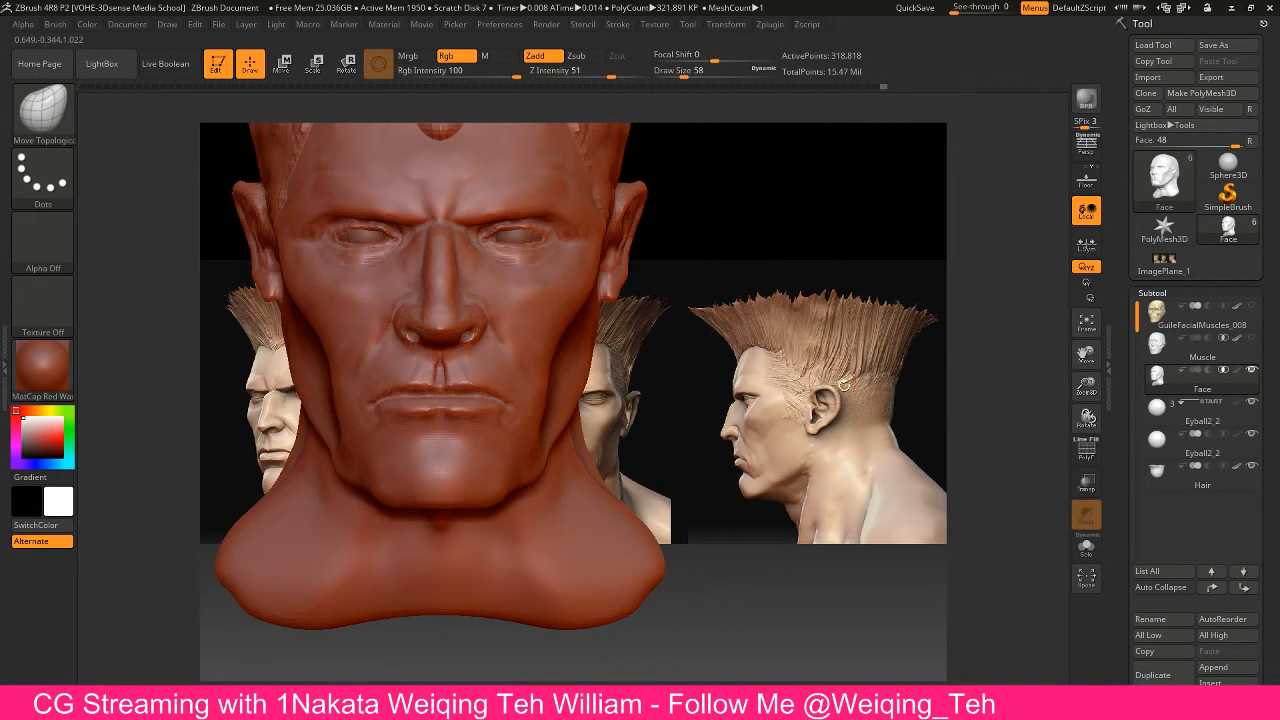
key(2)
key(3)
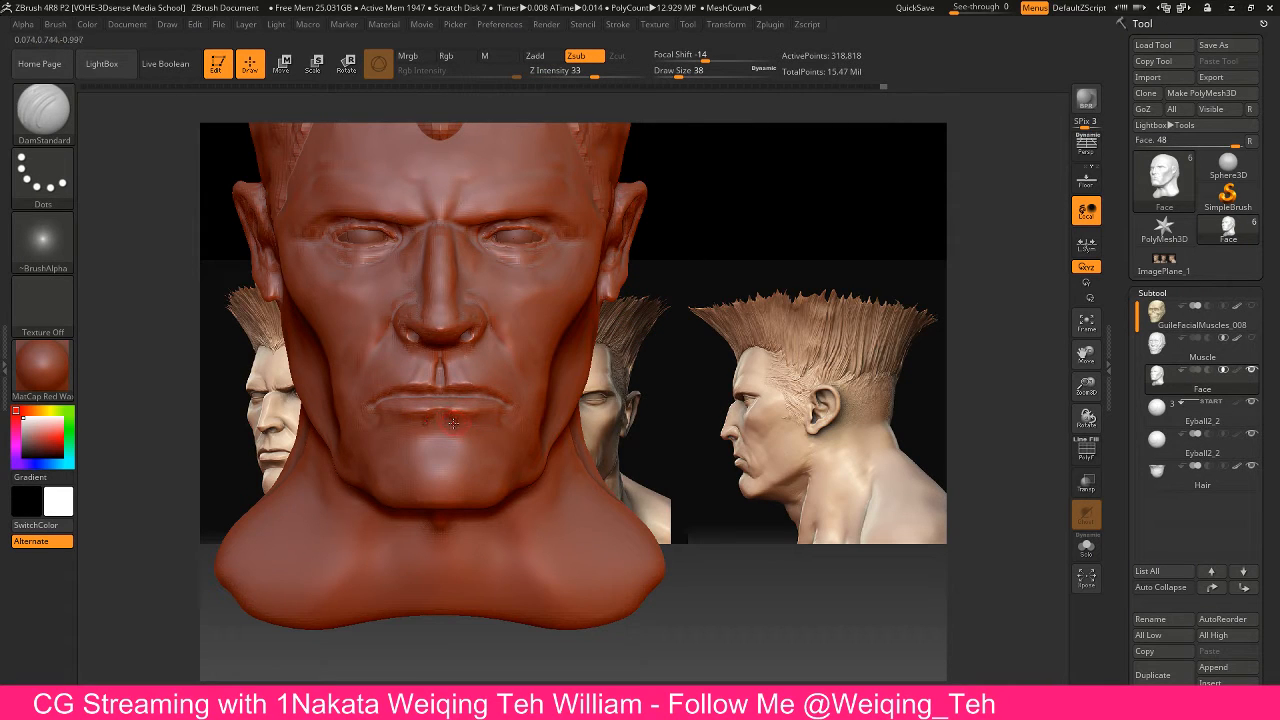
Build up the area around the mouth corners with ClayTubes at draw size 50 and smooth the strokes
key(b)
key(c)
key(t)
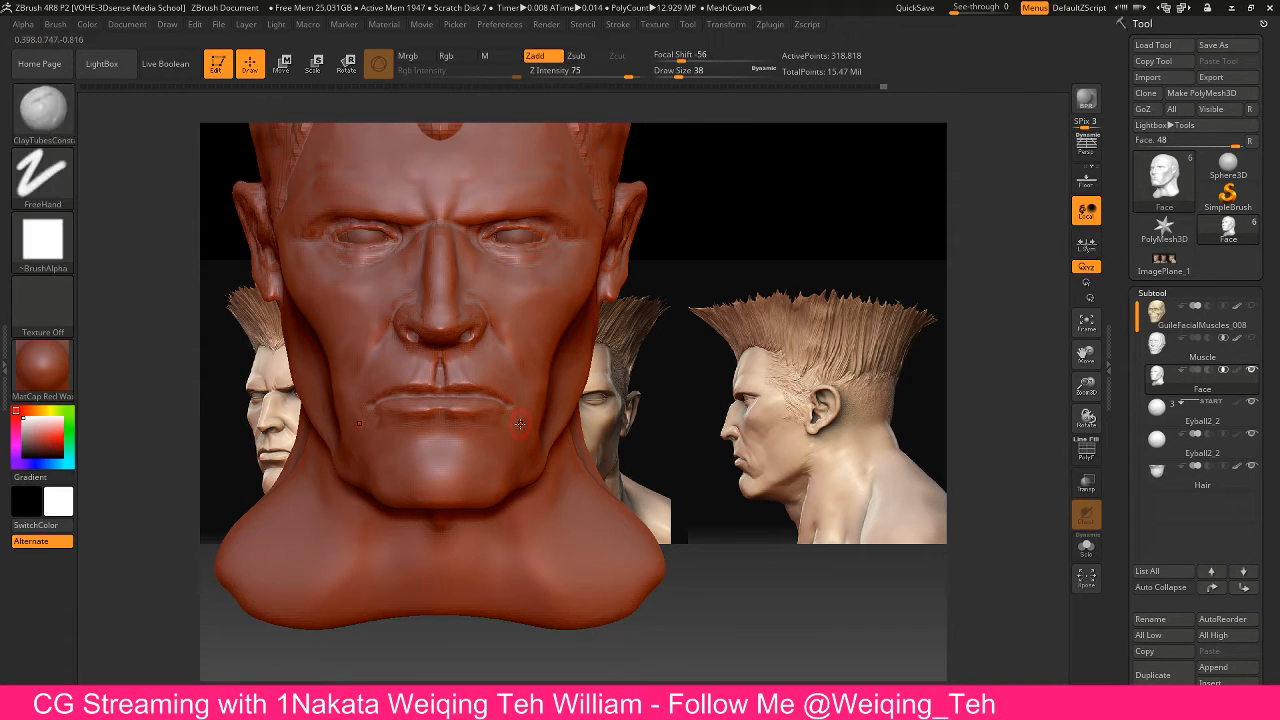
key(bracketright)
key(bracketright)
key(shift)
shift+drag(521, 411, 521, 414)
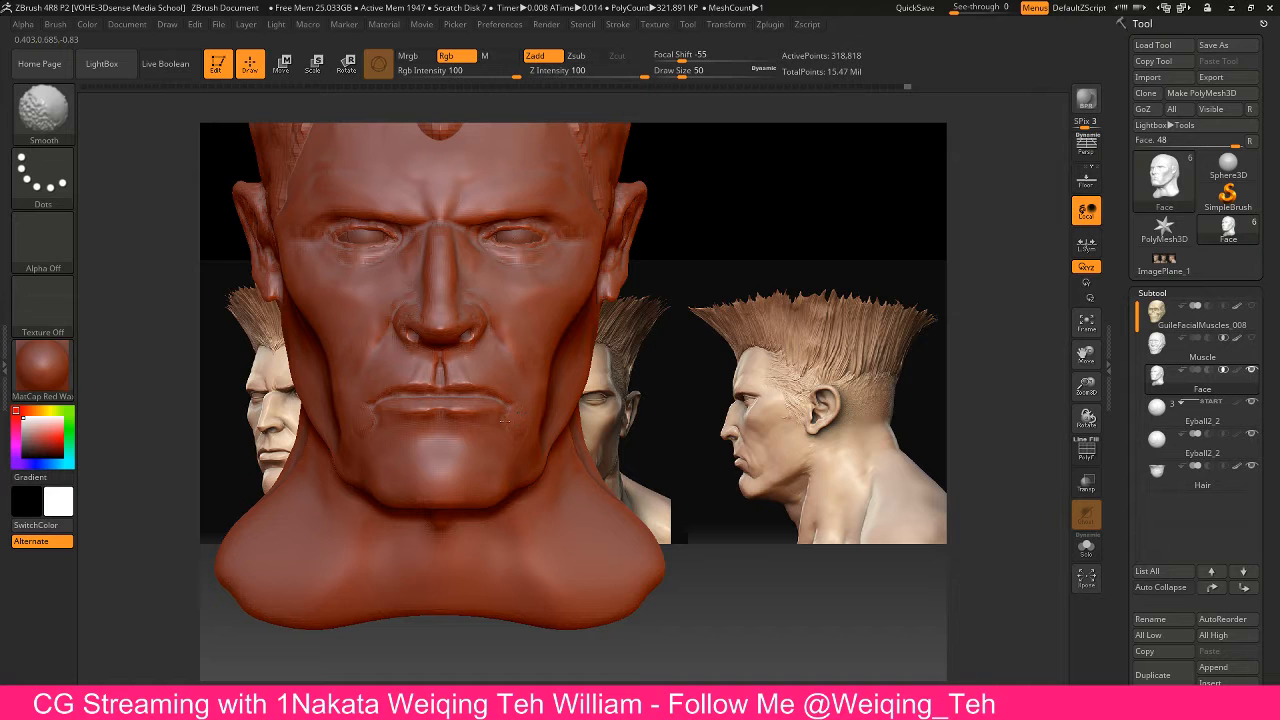
mouse_move(742, 362)
mouse_down()
mouse_move(705, 378)
mouse_move(731, 368)
mouse_move(732, 345)
mouse_move(738, 370)
mouse_move(722, 368)
mouse_up()
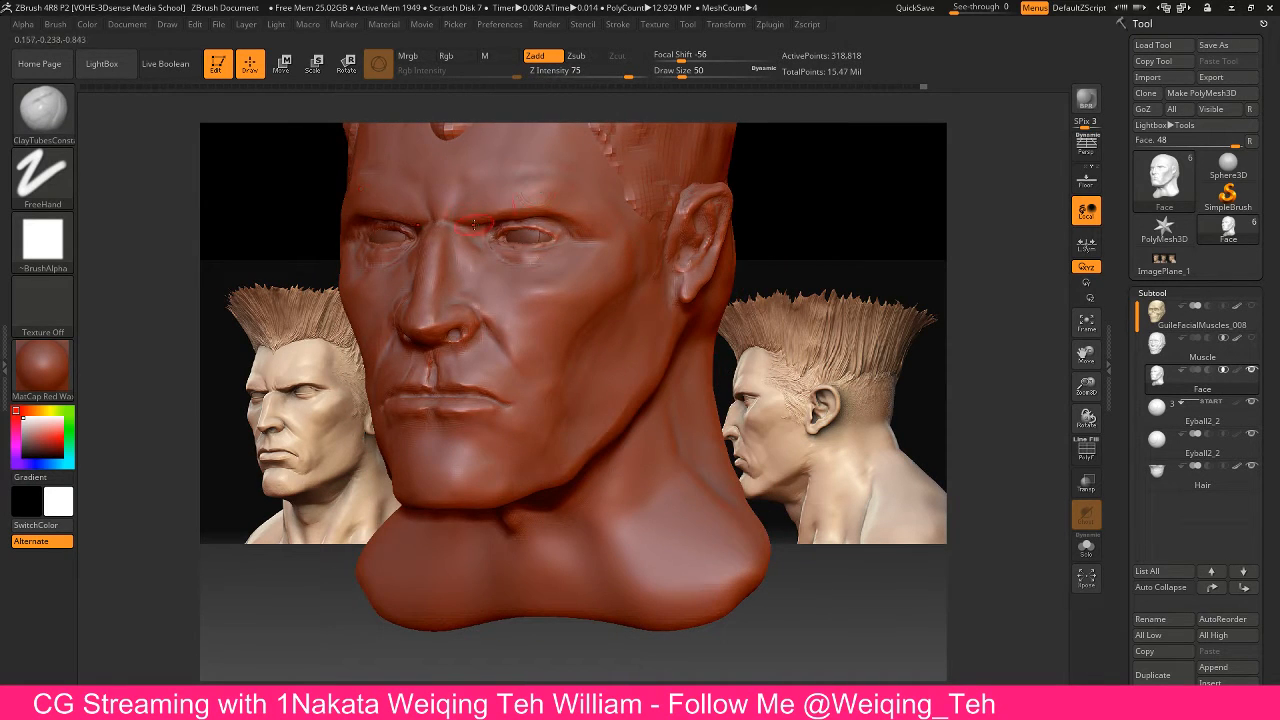
key(ctrl+z)
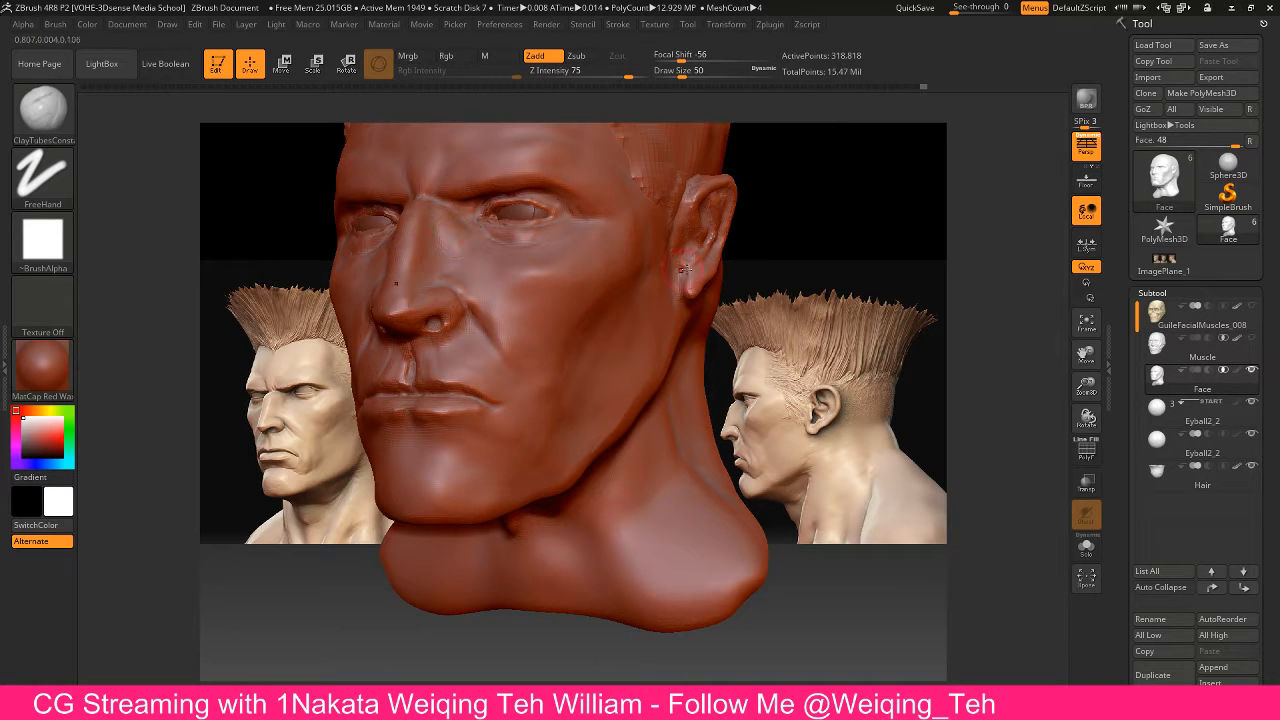
key(ctrl+shift+z)
key(alt+Tab)
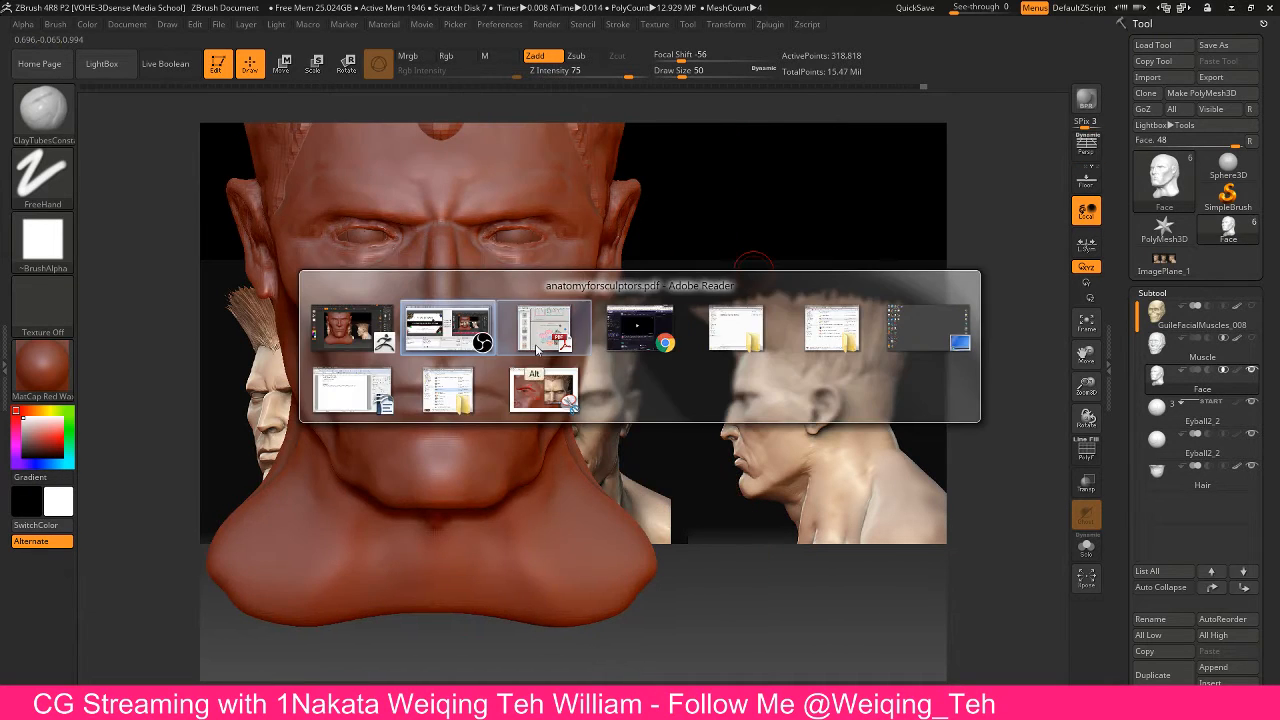
key(alt+Tab)
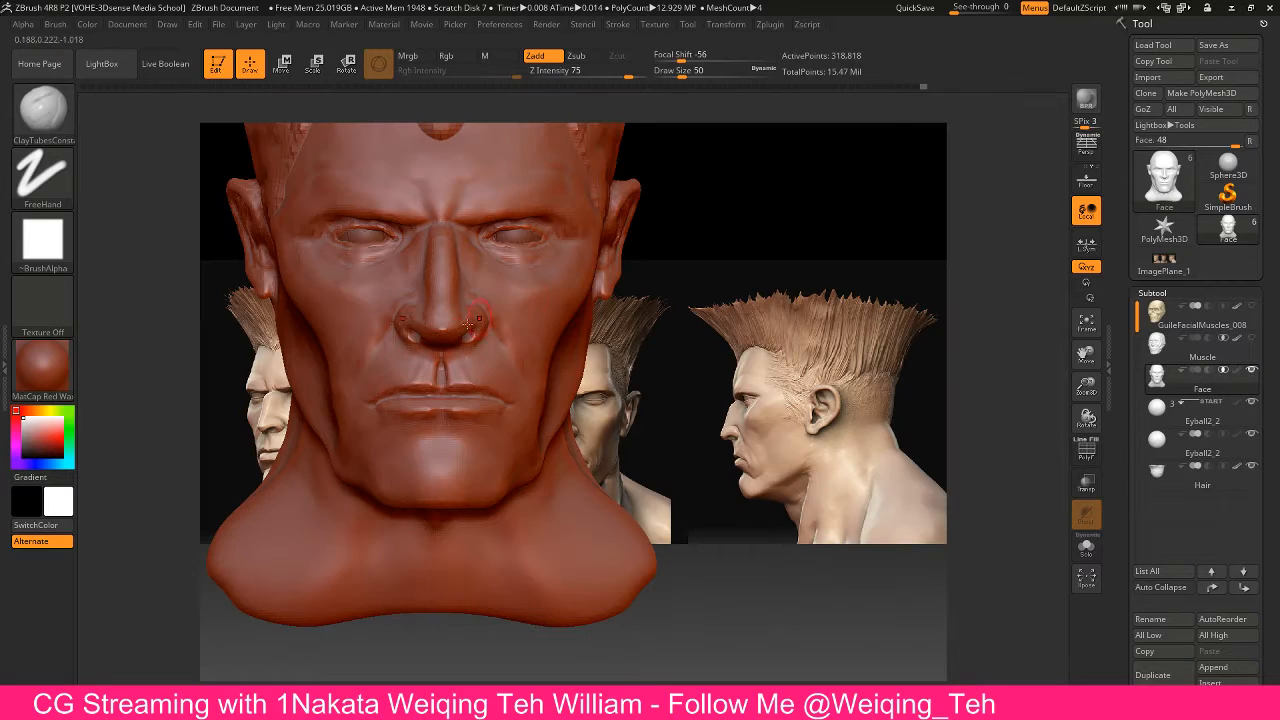
key(ctrl+z)
key(ctrl+shift+z)
mouse_move(712, 310)
mouse_down()
mouse_move(688, 345)
mouse_move(680, 297)
mouse_move(719, 379)
mouse_move(737, 343)
mouse_up()
key(super)
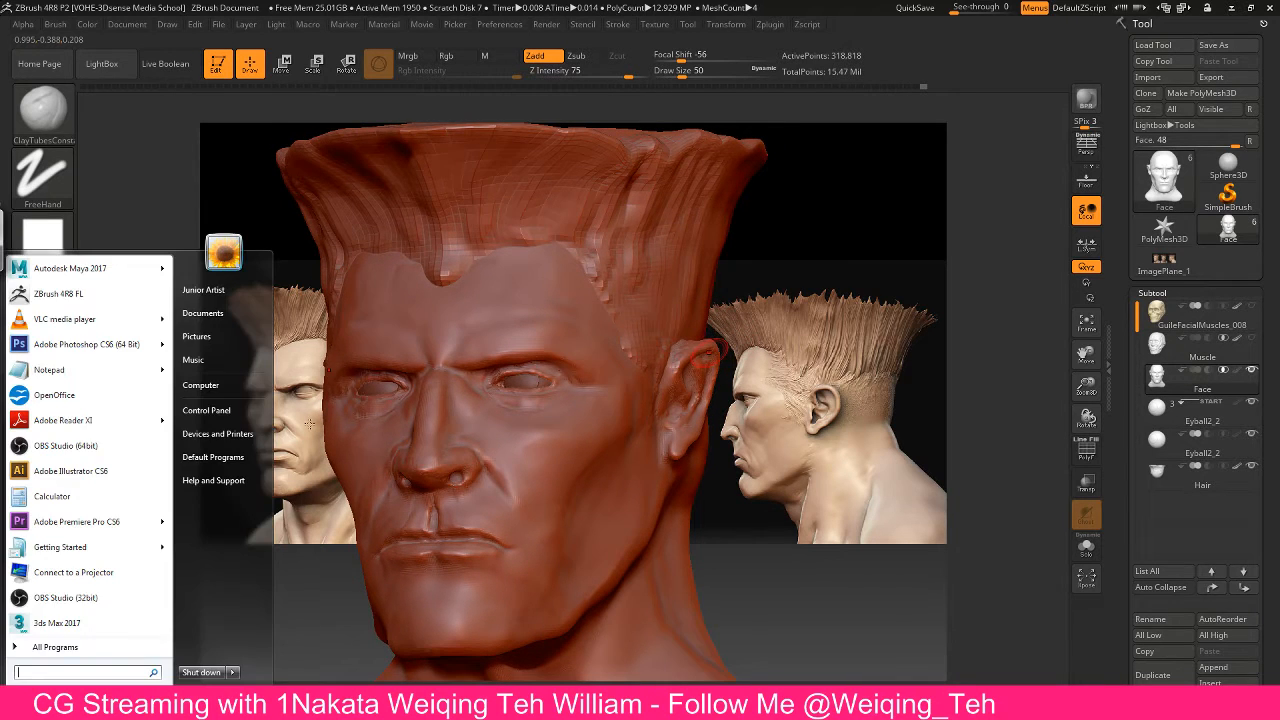
click(175, 613)
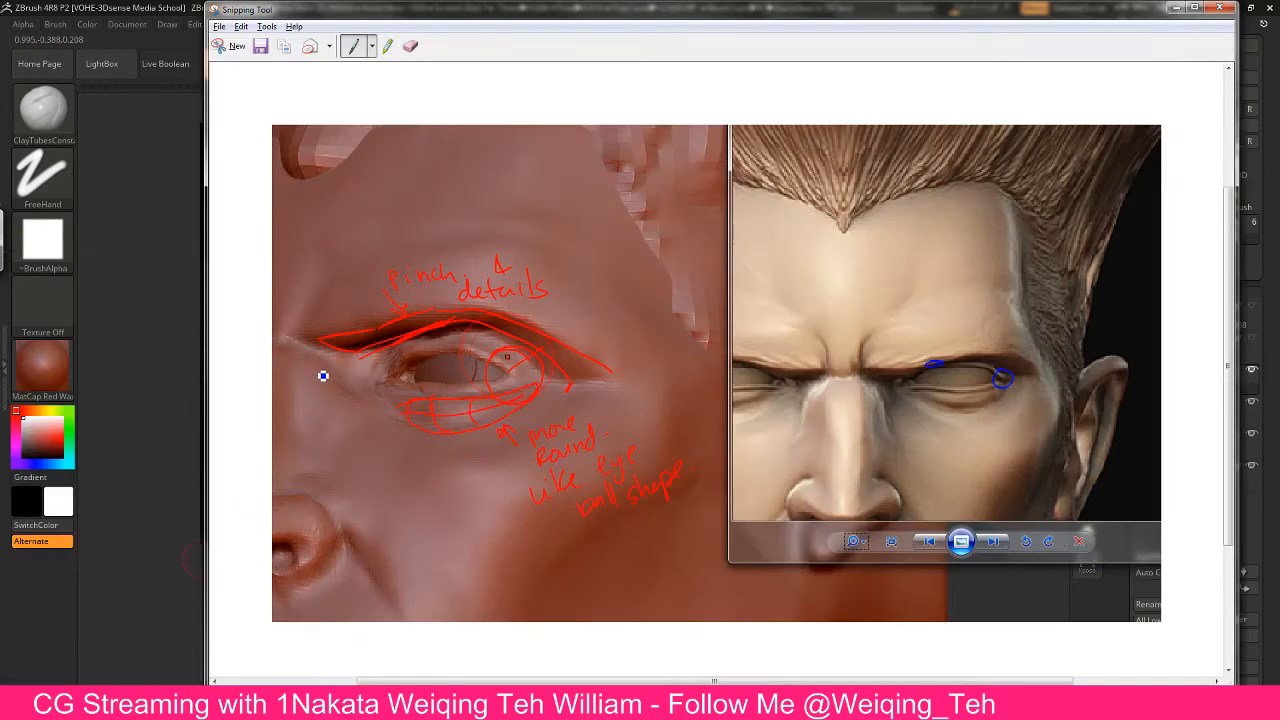
click(234, 46)
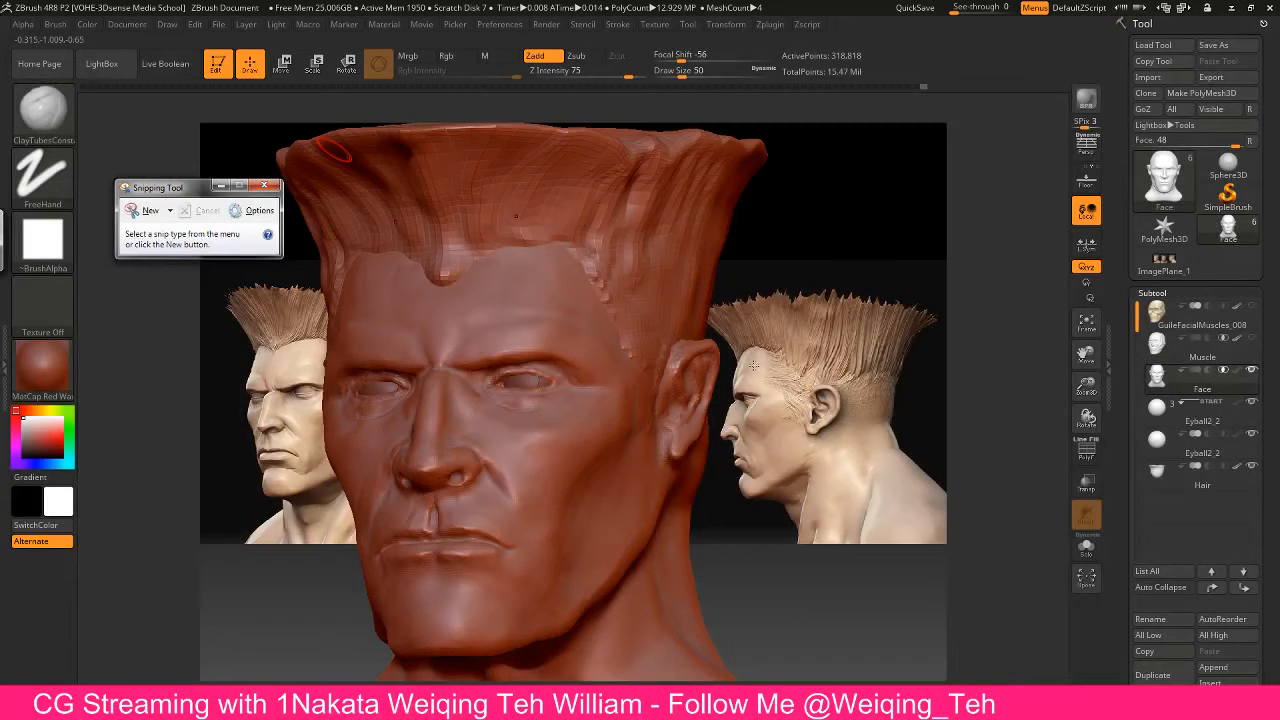
Place the sculpted head beside the front reference and capture both faces in a new Snipping Tool snip
mouse_move(752, 364)
right_down()
mouse_move(739, 359)
mouse_move(768, 364)
mouse_move(672, 362)
mouse_move(848, 374)
mouse_move(809, 365)
mouse_move(743, 418)
mouse_move(885, 382)
mouse_move(845, 425)
mouse_move(828, 424)
right_up()
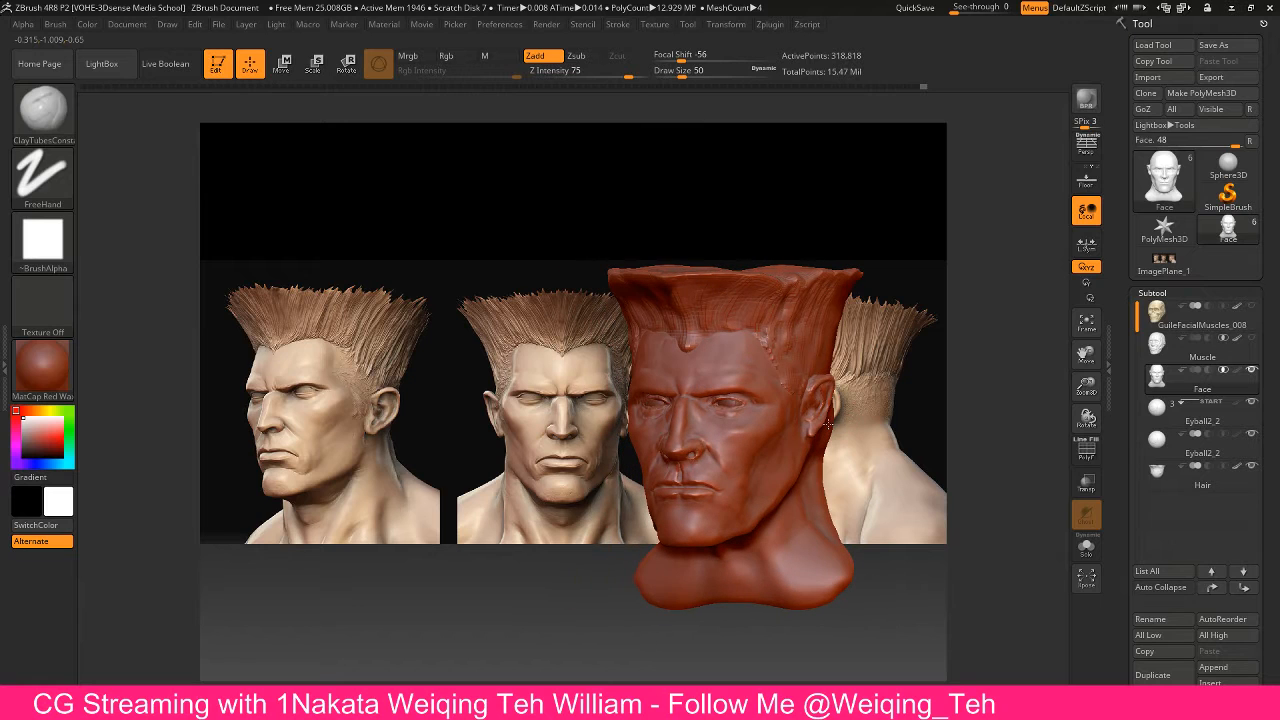
key(super)
text(snip)
key(Return)
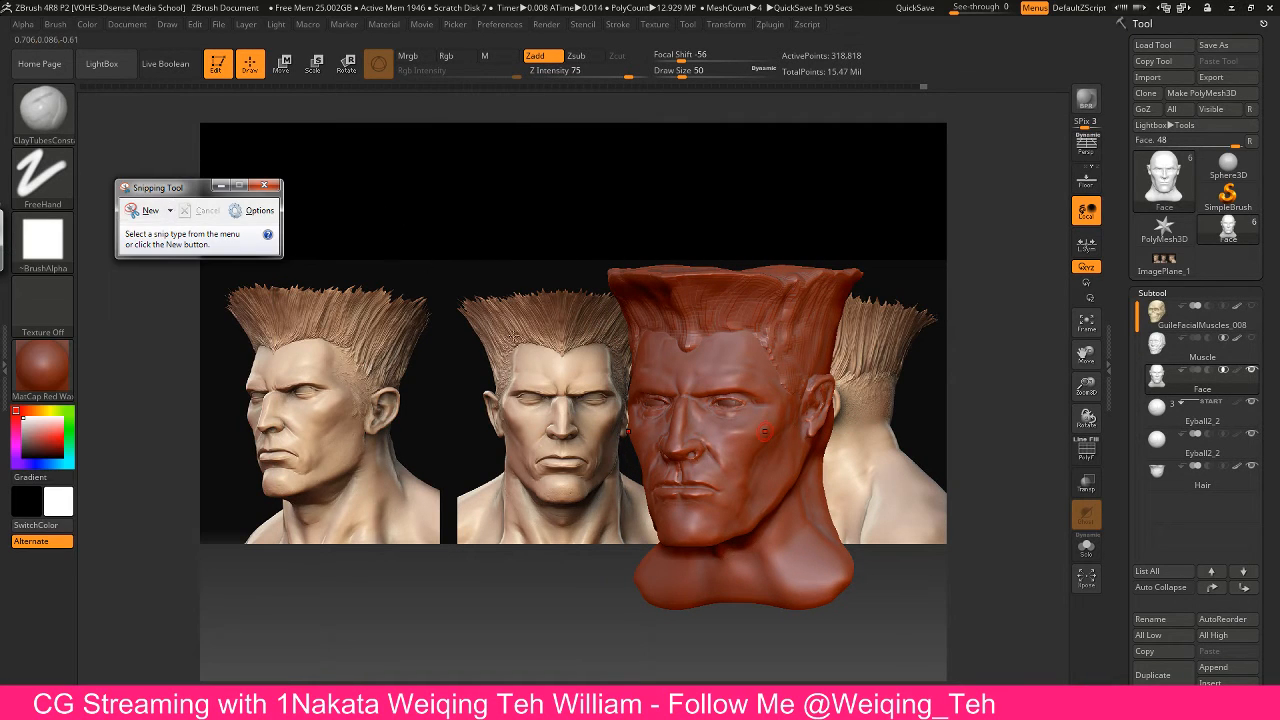
click(150, 210)
drag(456, 296, 769, 526)
Circle the nose bridge on both faces in blue, label the reference "FLAT", and mark a curve under the sculpt's nose
drag(690, 395, 691, 396)
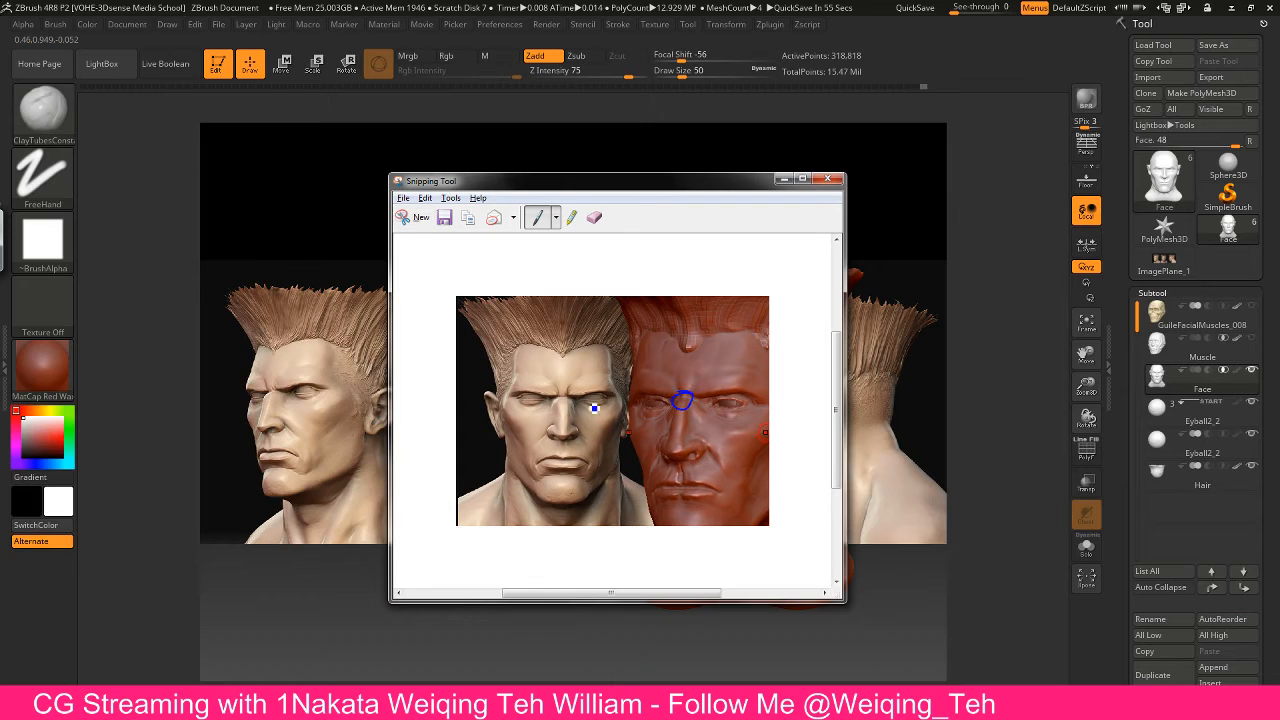
mouse_move(570, 396)
mouse_down()
mouse_move(559, 410)
mouse_move(595, 366)
mouse_move(632, 360)
mouse_up()
drag(666, 455, 710, 450)
click(596, 218)
click(540, 224)
mouse_move(668, 457)
mouse_down()
mouse_move(709, 454)
mouse_move(691, 440)
mouse_up()
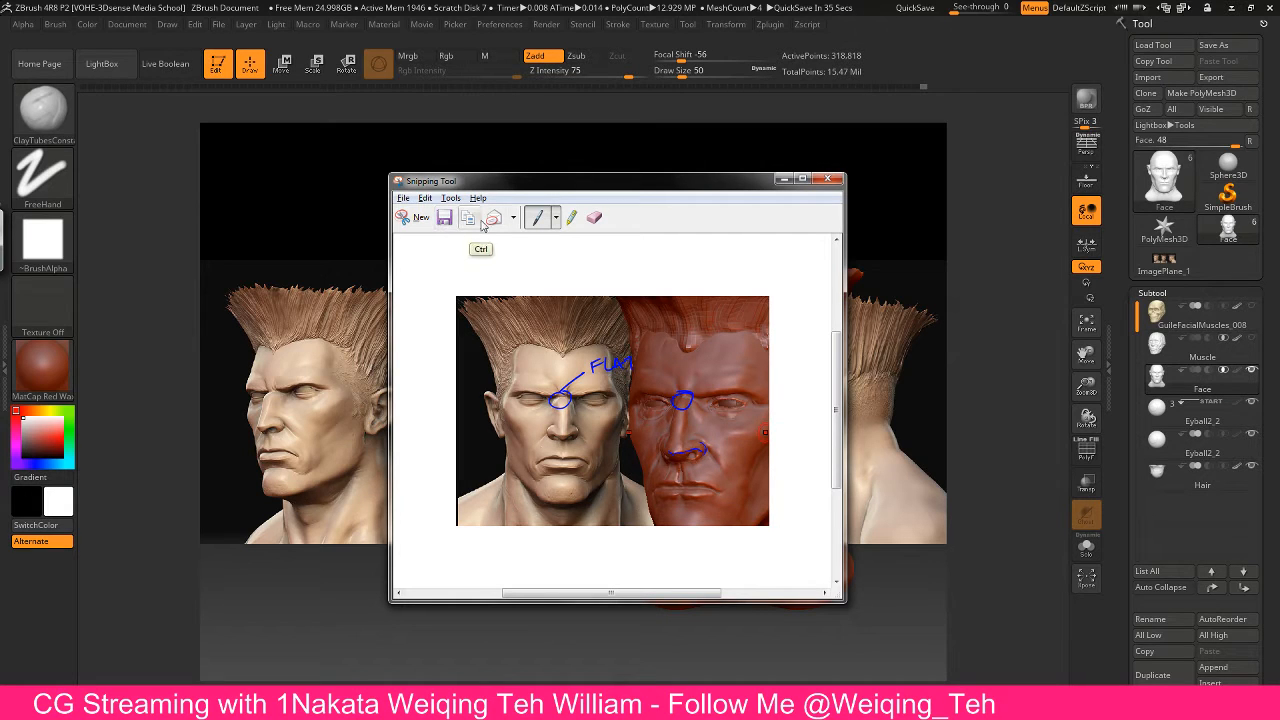
Paste the annotated snip below the Feedback text in the OpenOffice lesson notes, save the document and minimize it
key(alt+Tab)
click(420, 410)
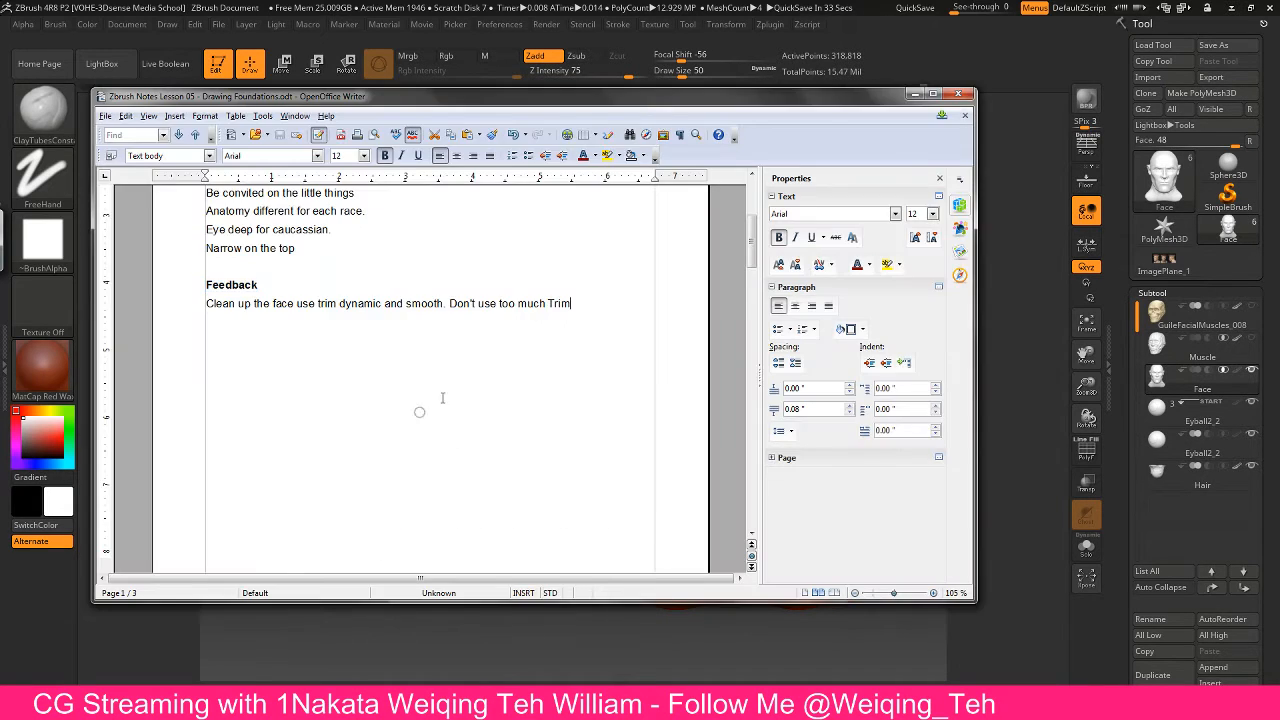
key(ctrl+v)
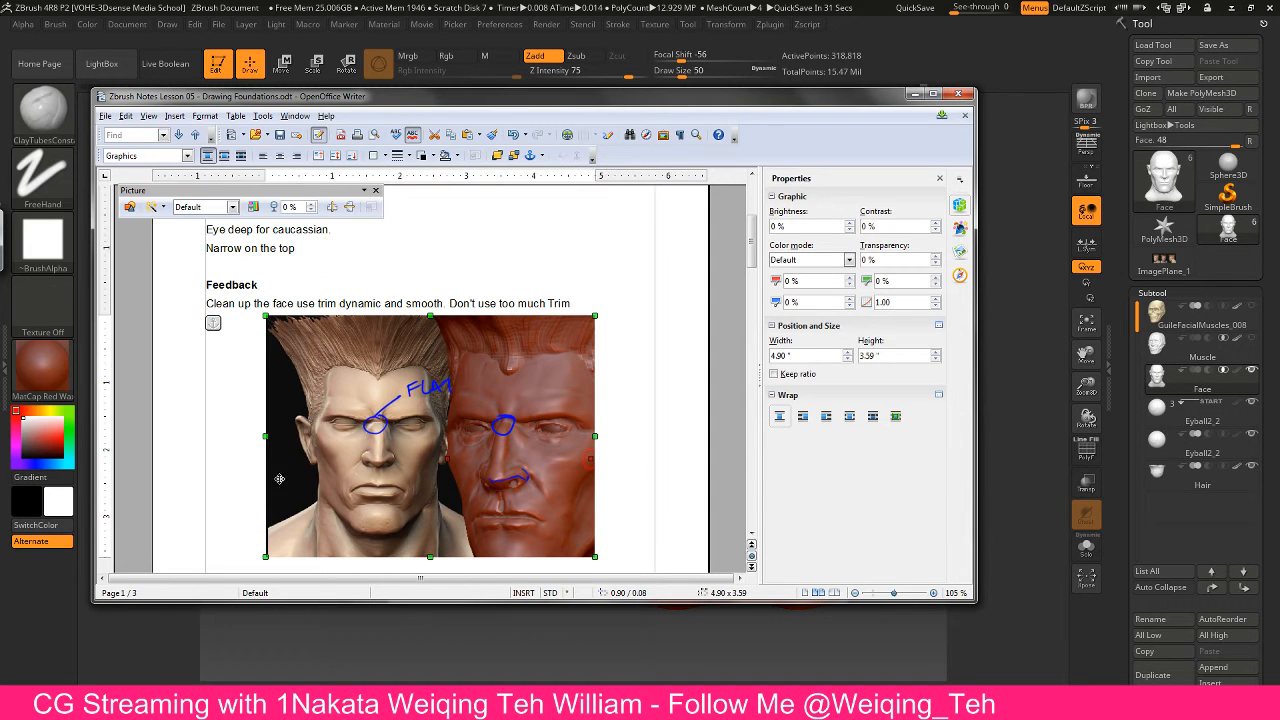
key(ctrl+s)
click(914, 93)
Sharpen the planes of the nose bridge with the Pinch brush at draw size 50
alt+drag(940, 525, 1052, 391)
key(b)
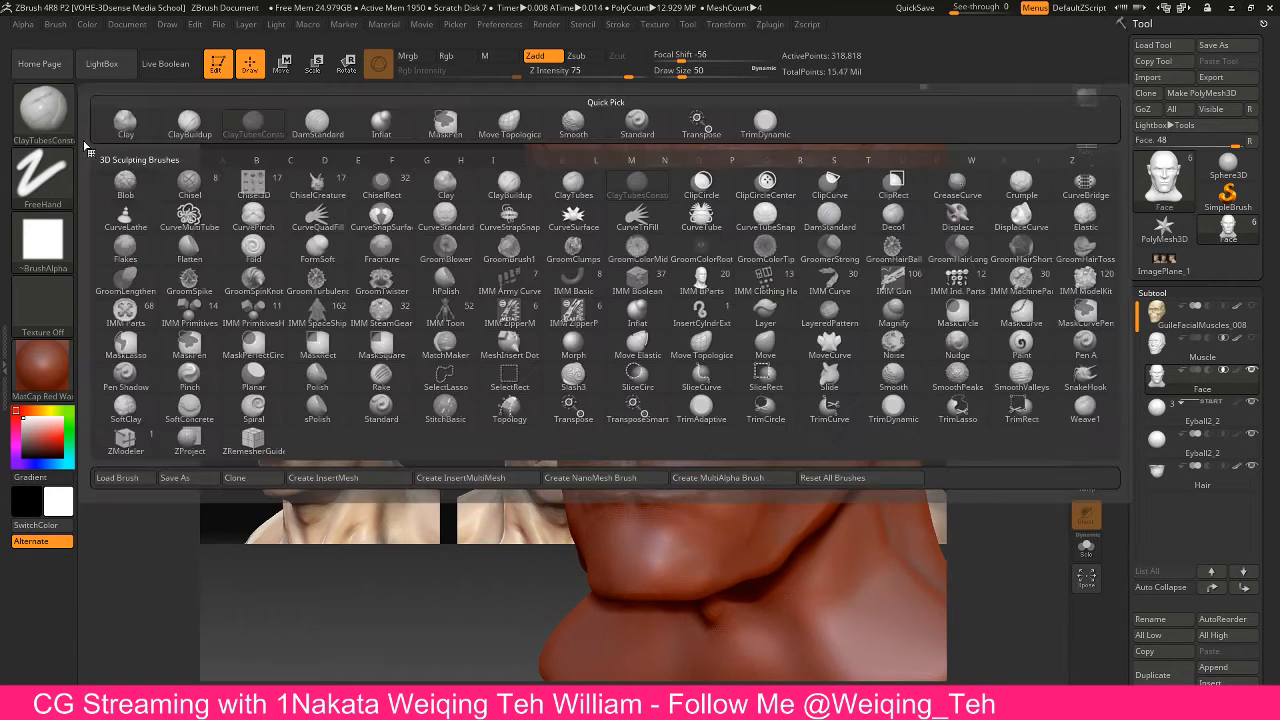
key(p)
key(i)
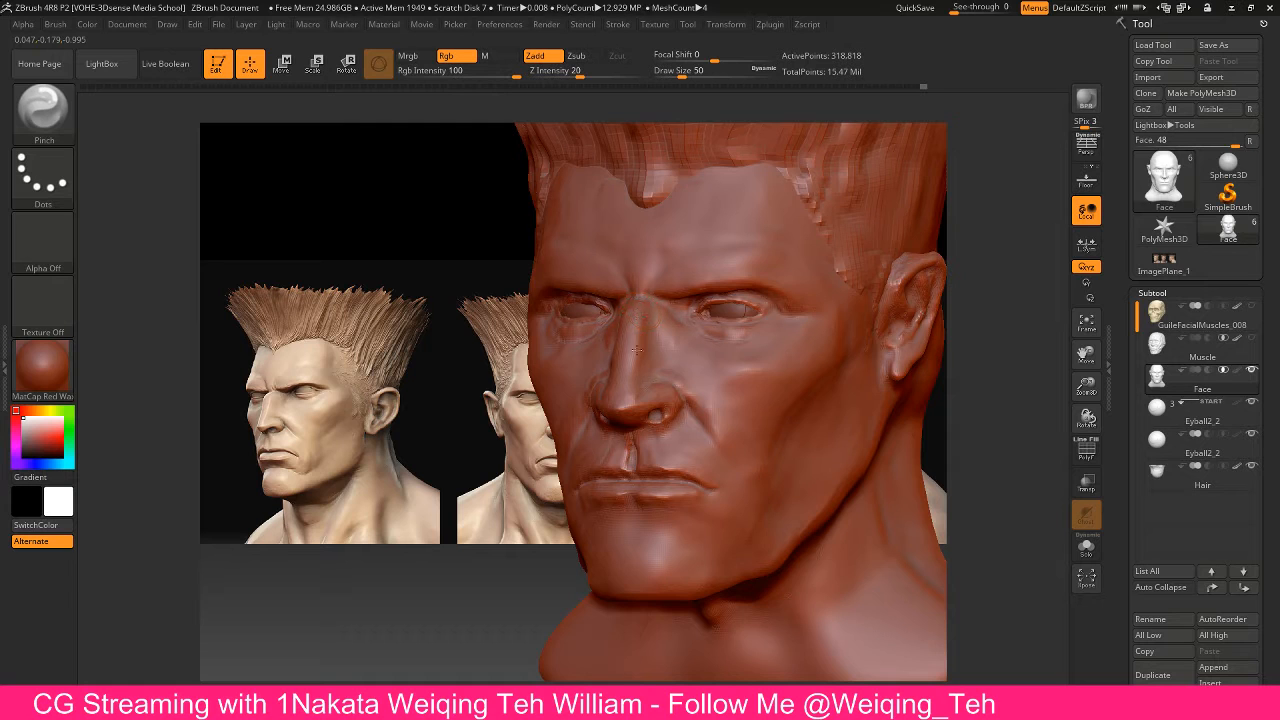
drag(632, 321, 628, 346)
mouse_move(443, 405)
mouse_down()
mouse_move(665, 459)
mouse_move(665, 417)
mouse_move(665, 471)
mouse_move(665, 399)
mouse_move(722, 384)
mouse_up()
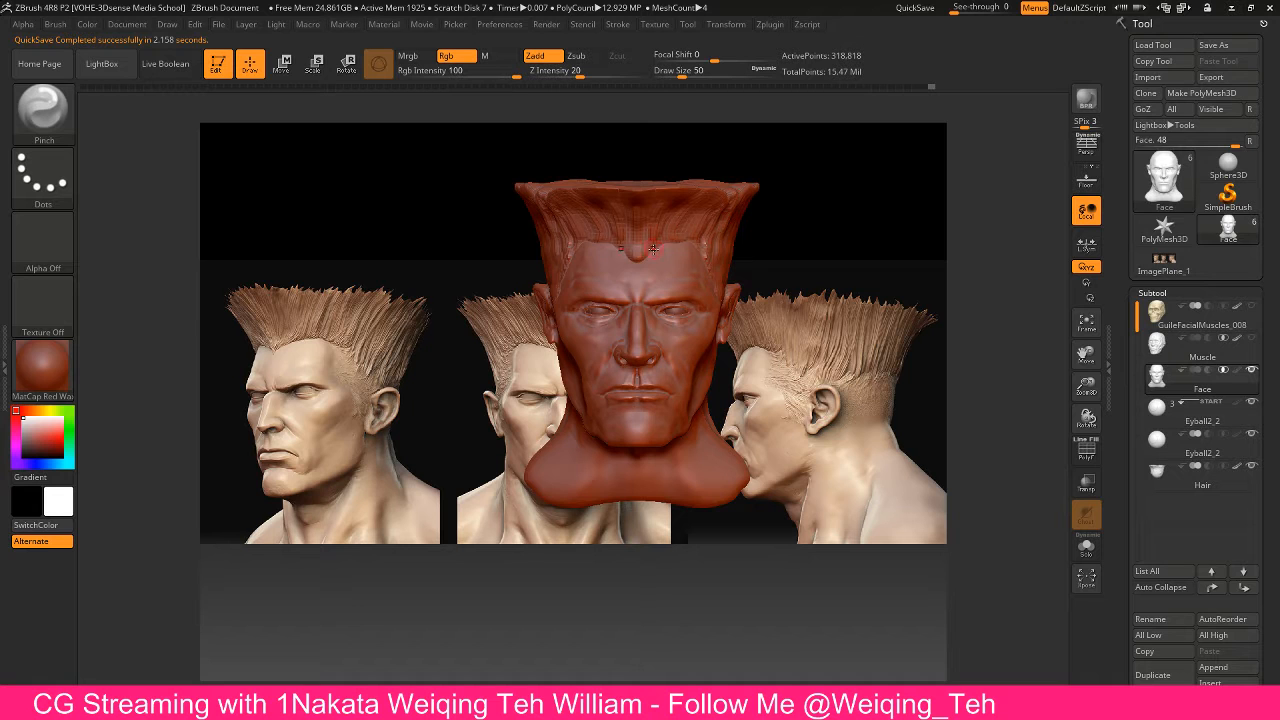
Switch to Chrome, bring up the YouTube video "Scaling Insights by Guy Kawasaki", and reposition and narrow the browser window
key(alt+Tab)
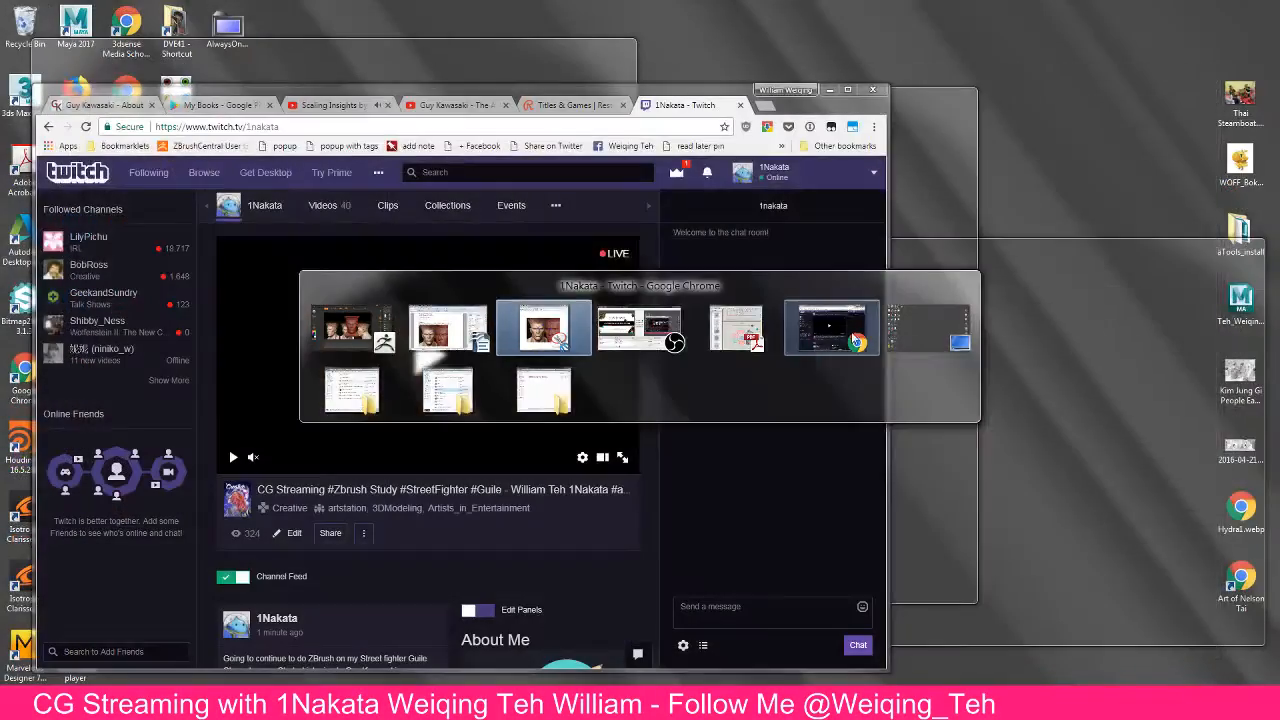
click(831, 328)
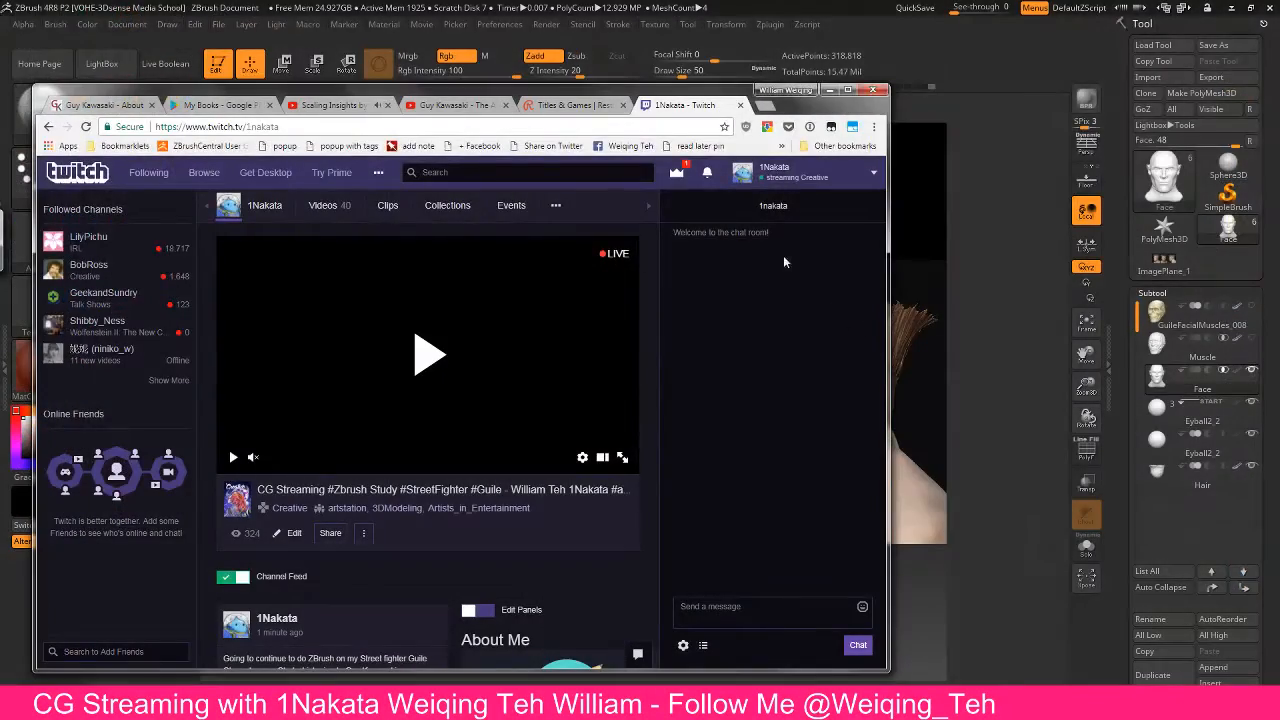
click(382, 105)
drag(382, 105, 501, 88)
drag(700, 67, 700, 134)
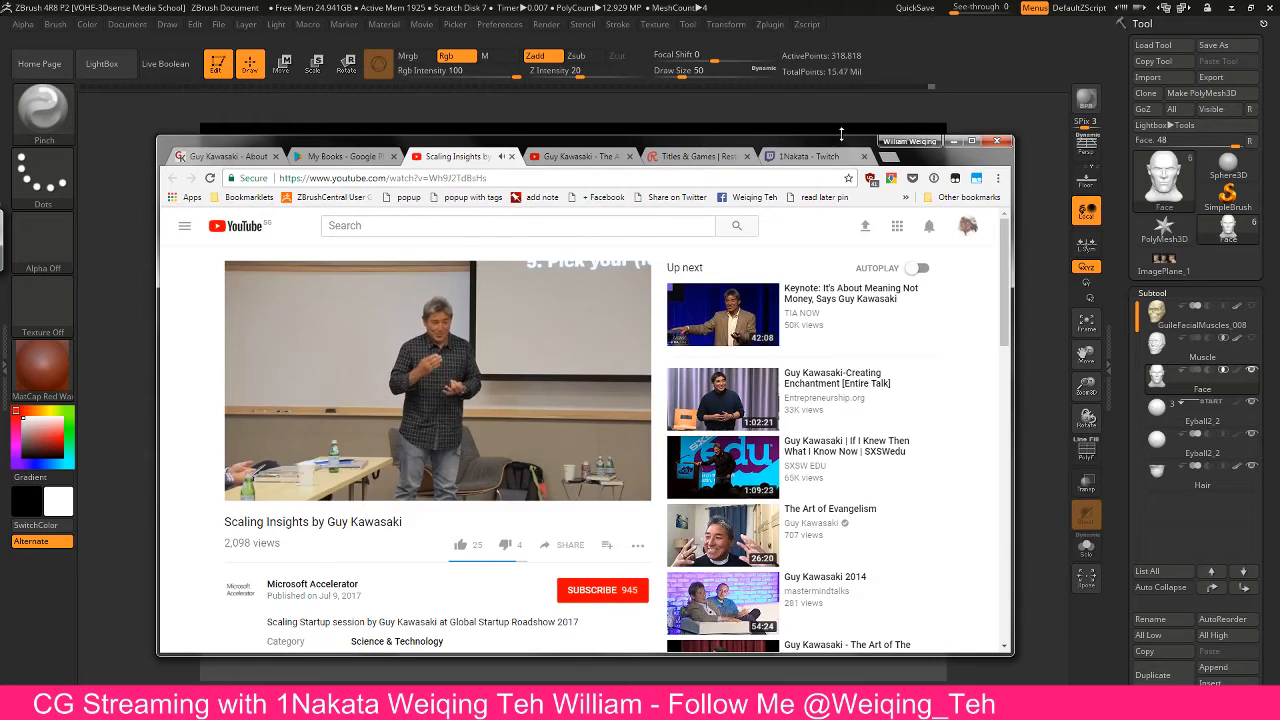
drag(843, 139, 785, 105)
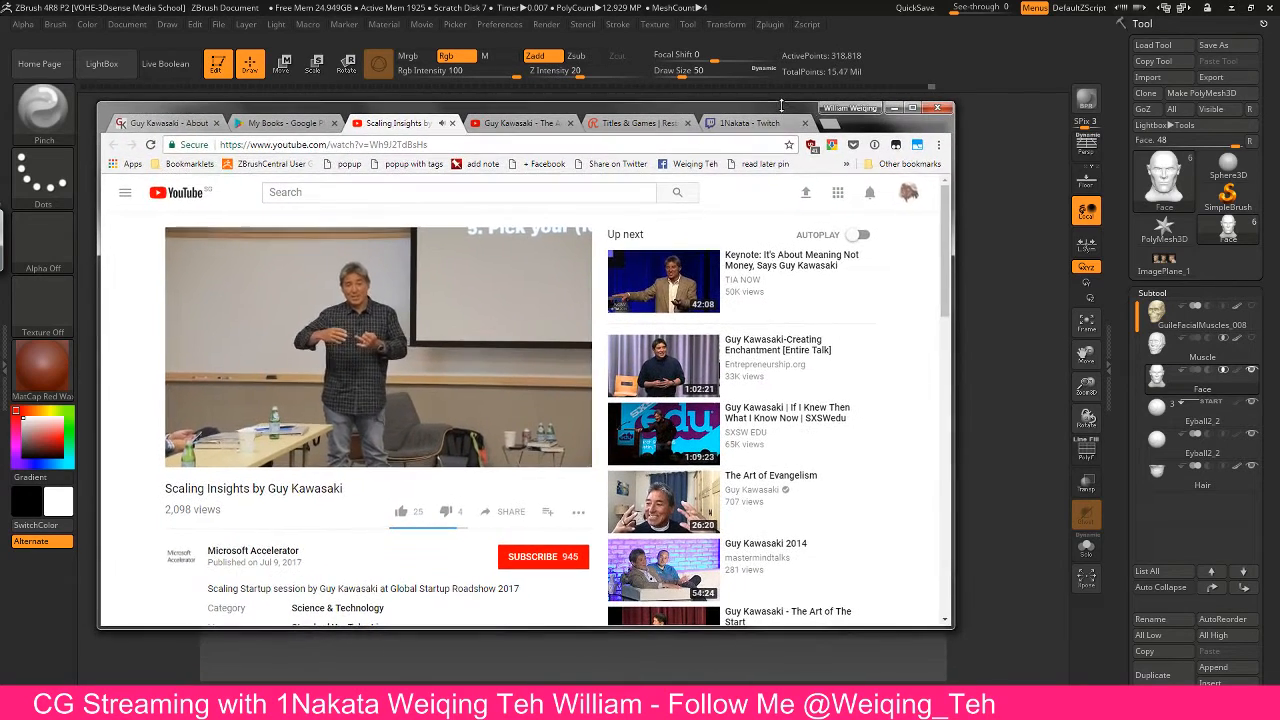
drag(955, 210, 905, 205)
key(ctrl+Tab)
key(ctrl+Tab)
key(ctrl+Tab)
key(ctrl+Tab)
key(ctrl+Tab)
key(ctrl+Tab)
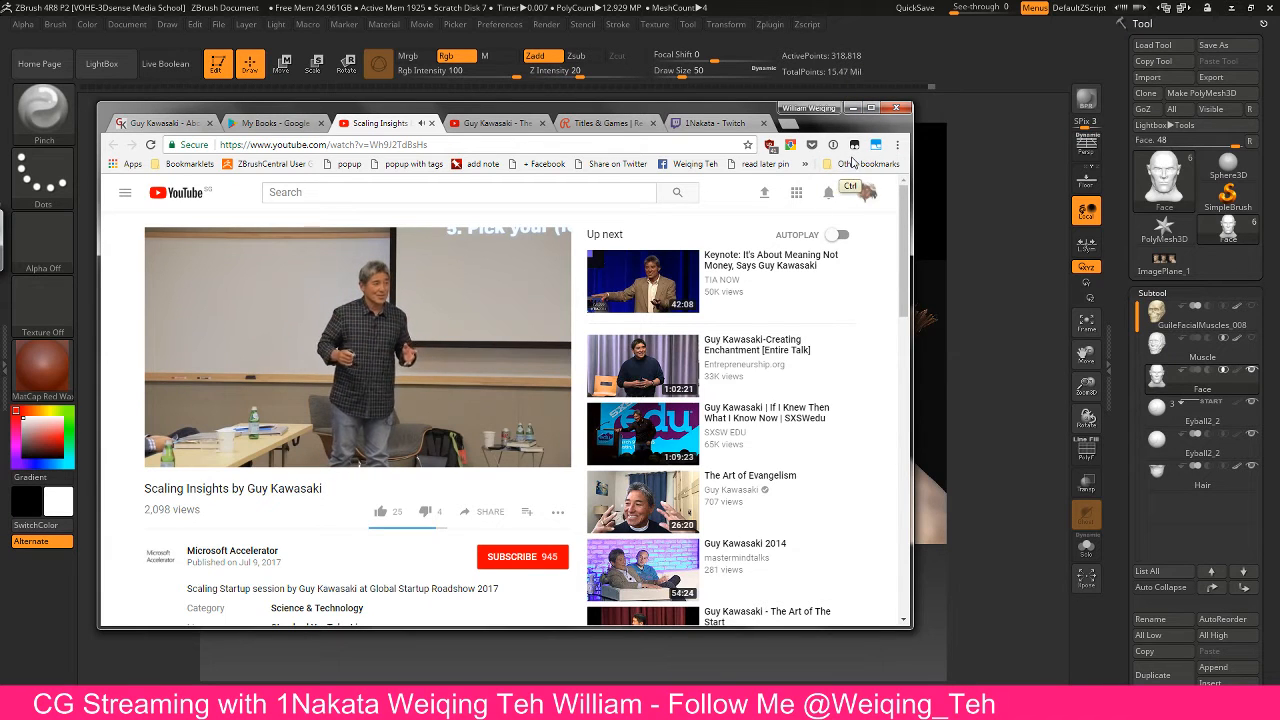
Open "Jim Henson: The Biography" from the Google Play Books library and return to the Scaling Insights video
key(ctrl+shift+Tab)
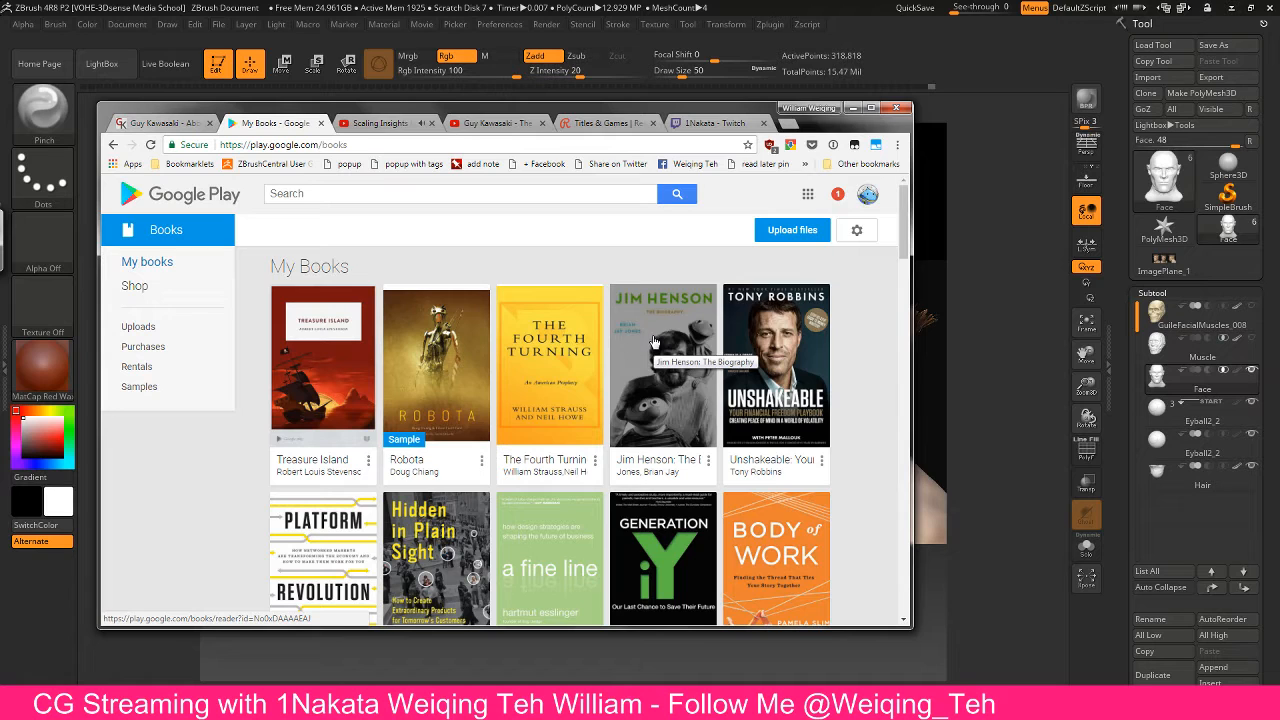
scroll(707, 345, down, 1)
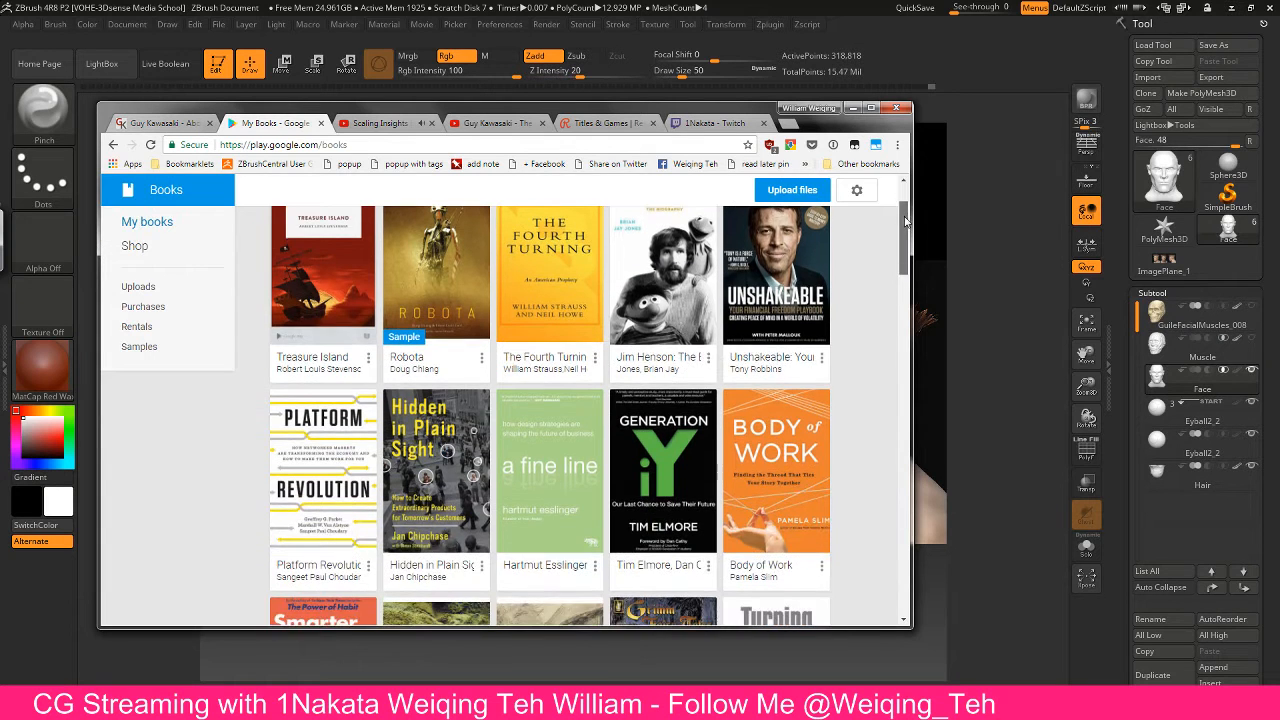
click(705, 343)
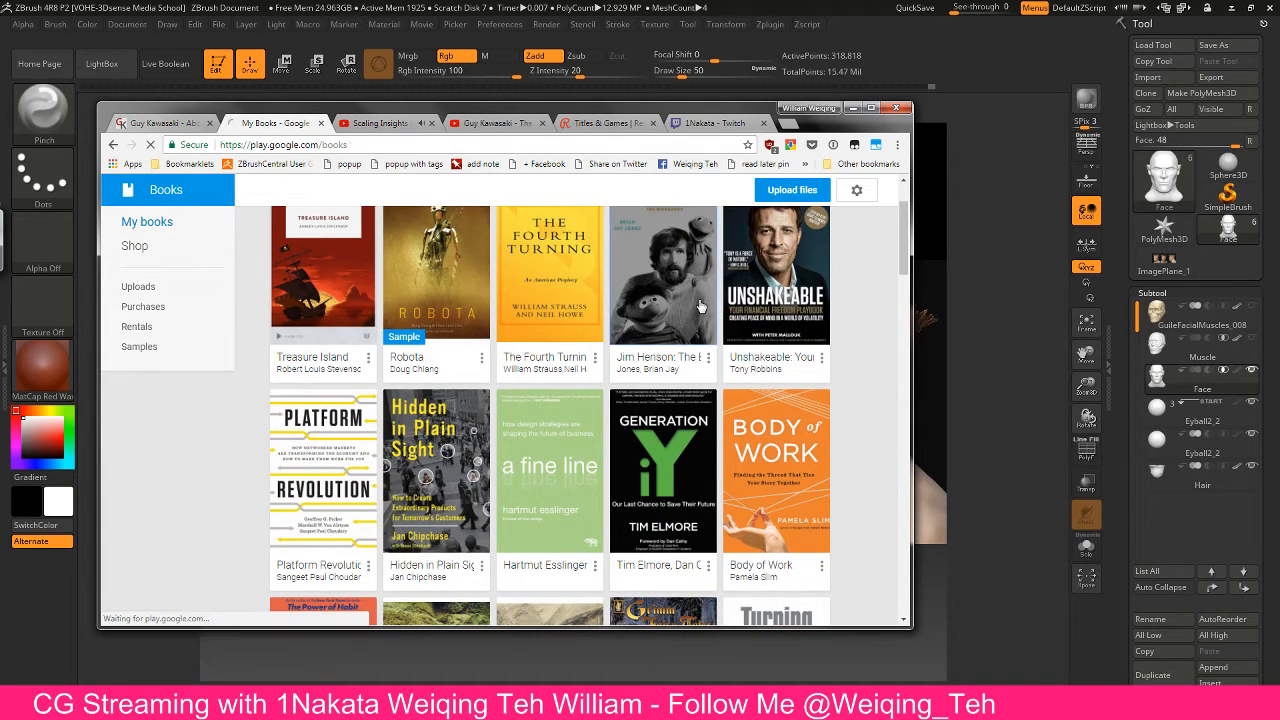
key(ctrl+Tab)
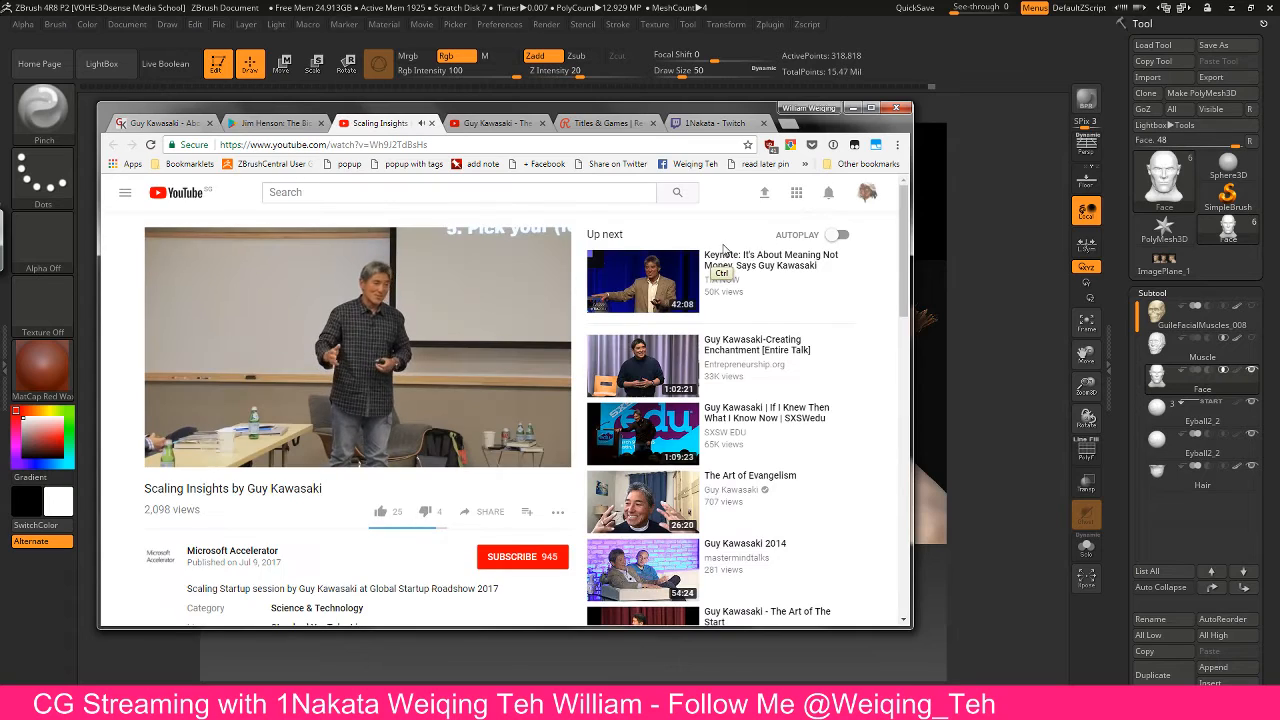
Read through Guy Kawasaki's About page down to the Golden Touch list, and return to the Scaling Insights video
key(ctrl+1)
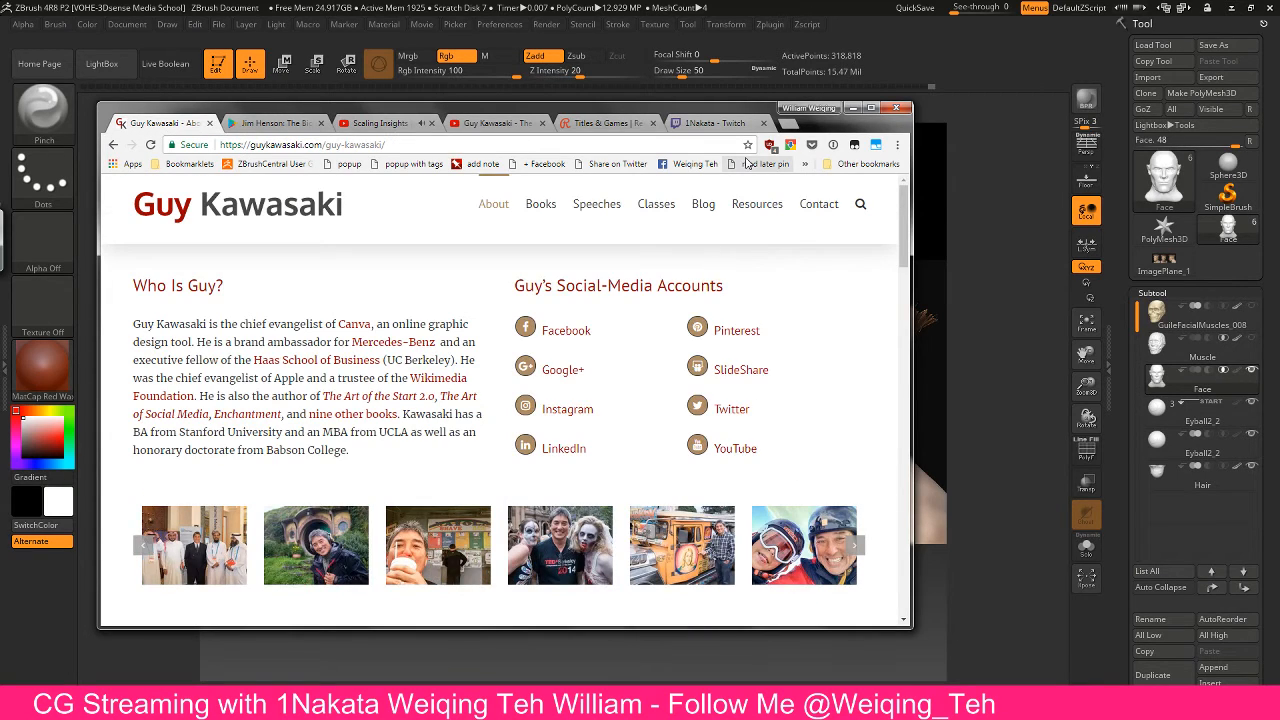
key(Page_Down)
key(Page_Down)
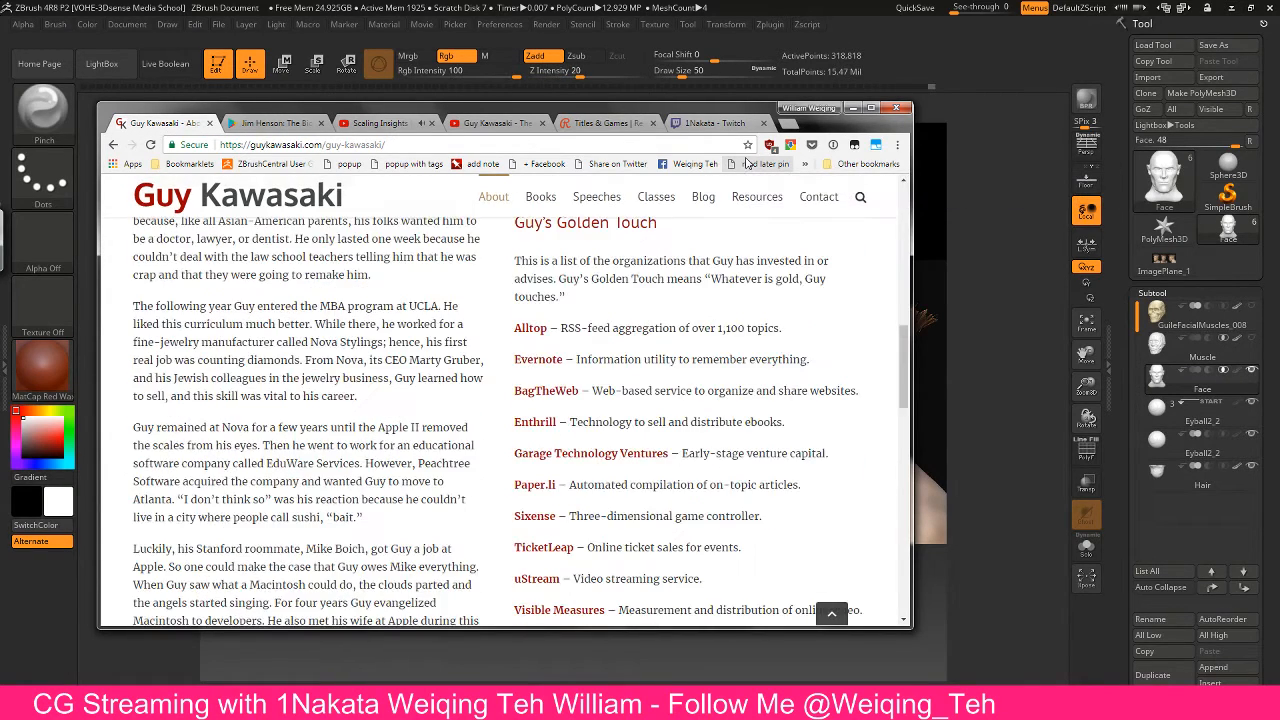
key(ctrl+Tab)
key(ctrl+Tab)
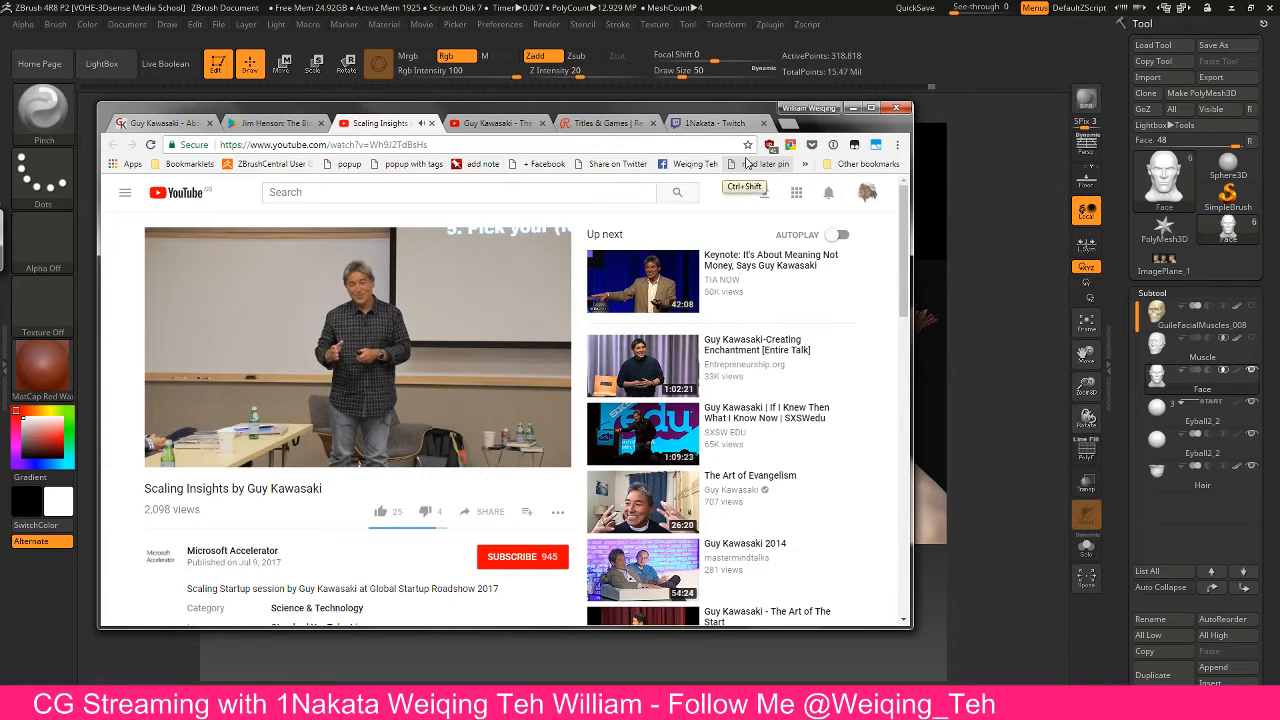
Go back to the My Books library in Google Play Books and search the page for "art of"
key(ctrl+shift+Tab)
key(ctrl+r)
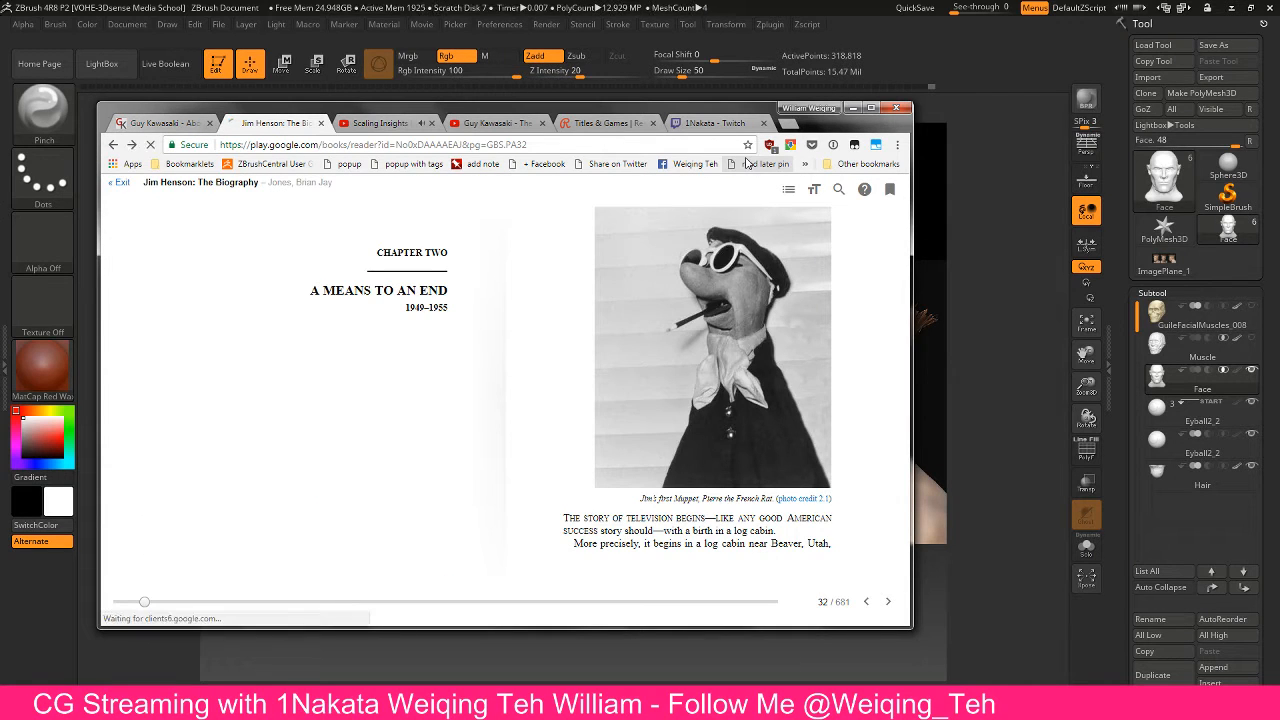
key(ctrl+Tab)
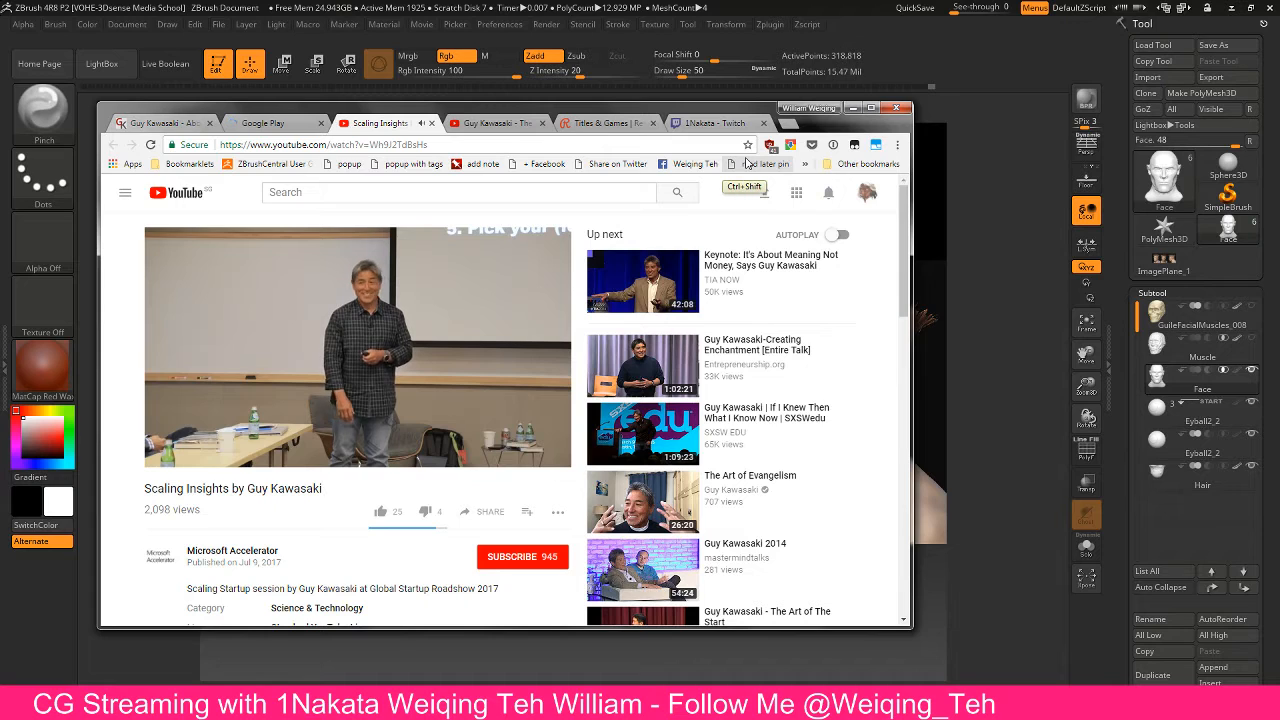
key(ctrl+shift+Tab)
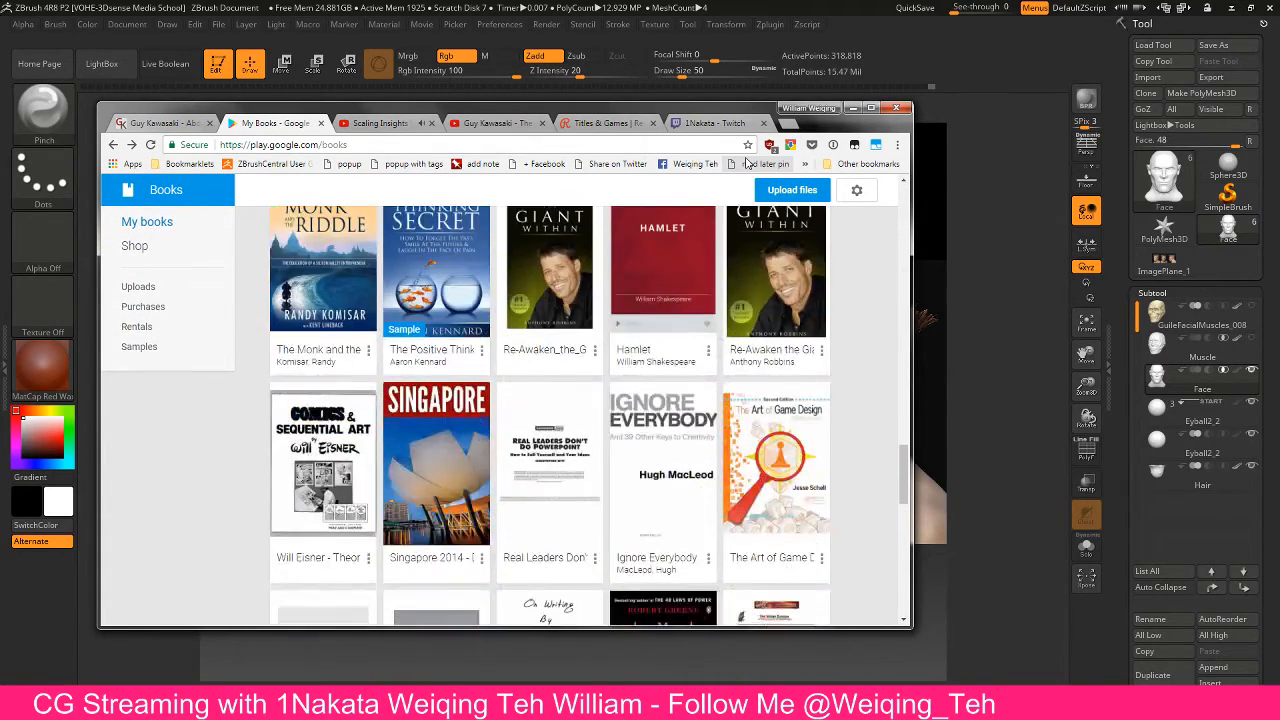
key(ctrl+f)
text(art of)
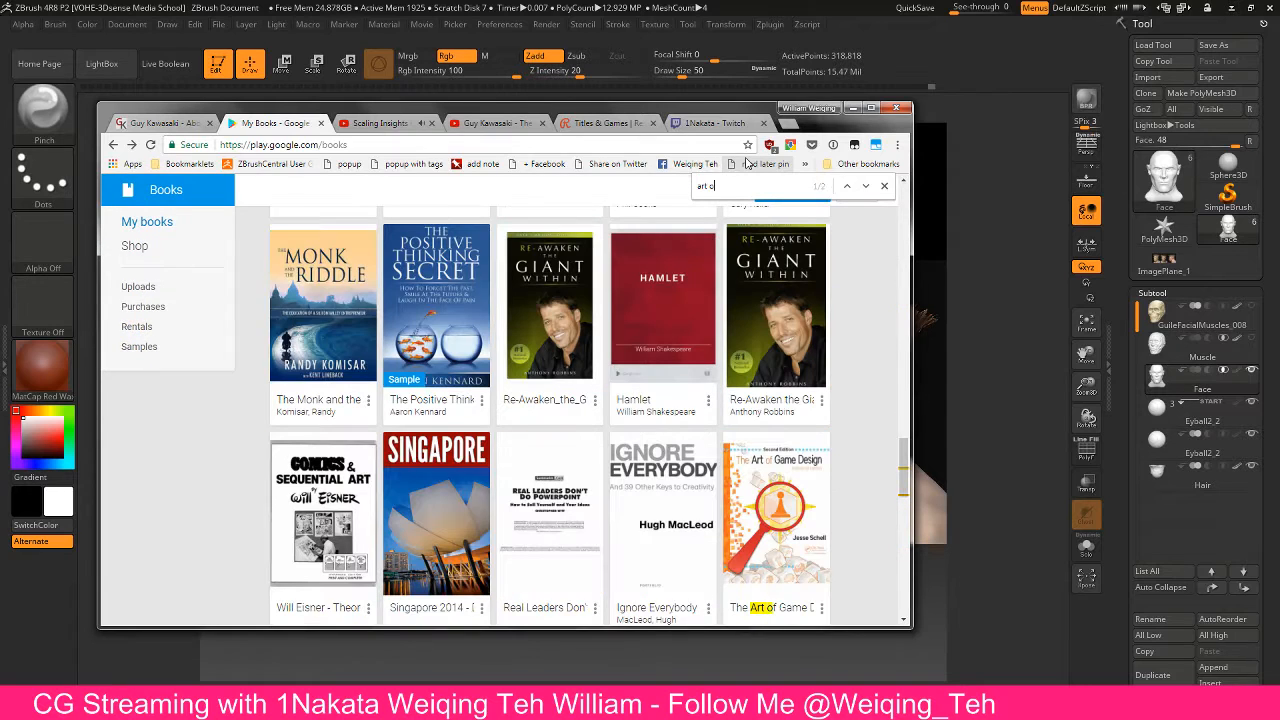
key(Return)
key(Return)
key(Return)
key(Return)
key(Return)
Load the National Library Board Singapore OverDrive site in place of the books library, and switch back to the YouTube video
key(ctrl+l)
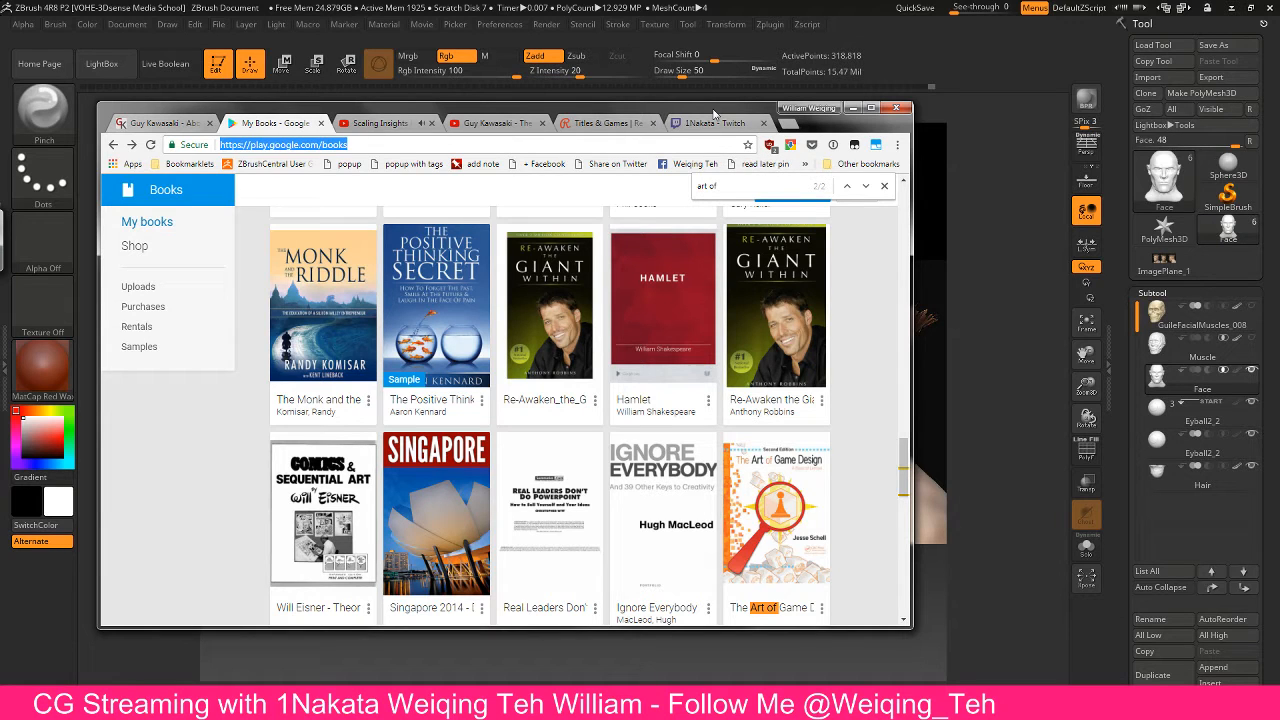
text(o)
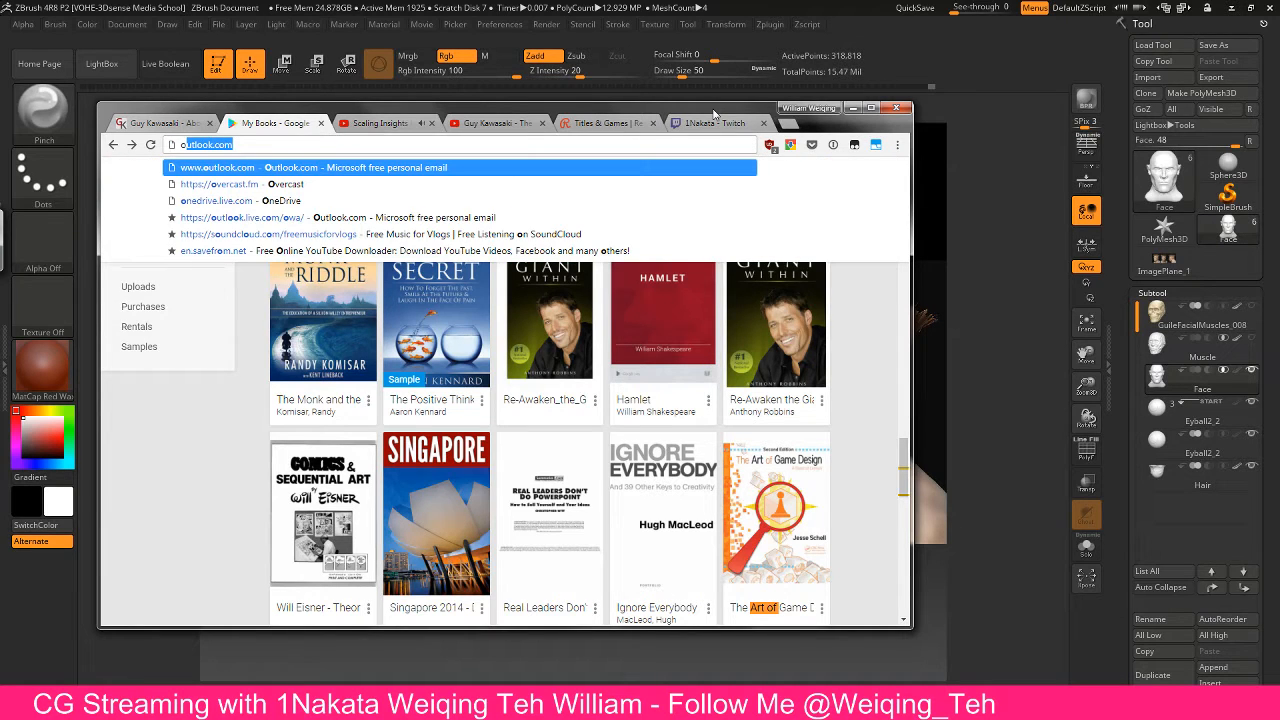
text(verdrive)
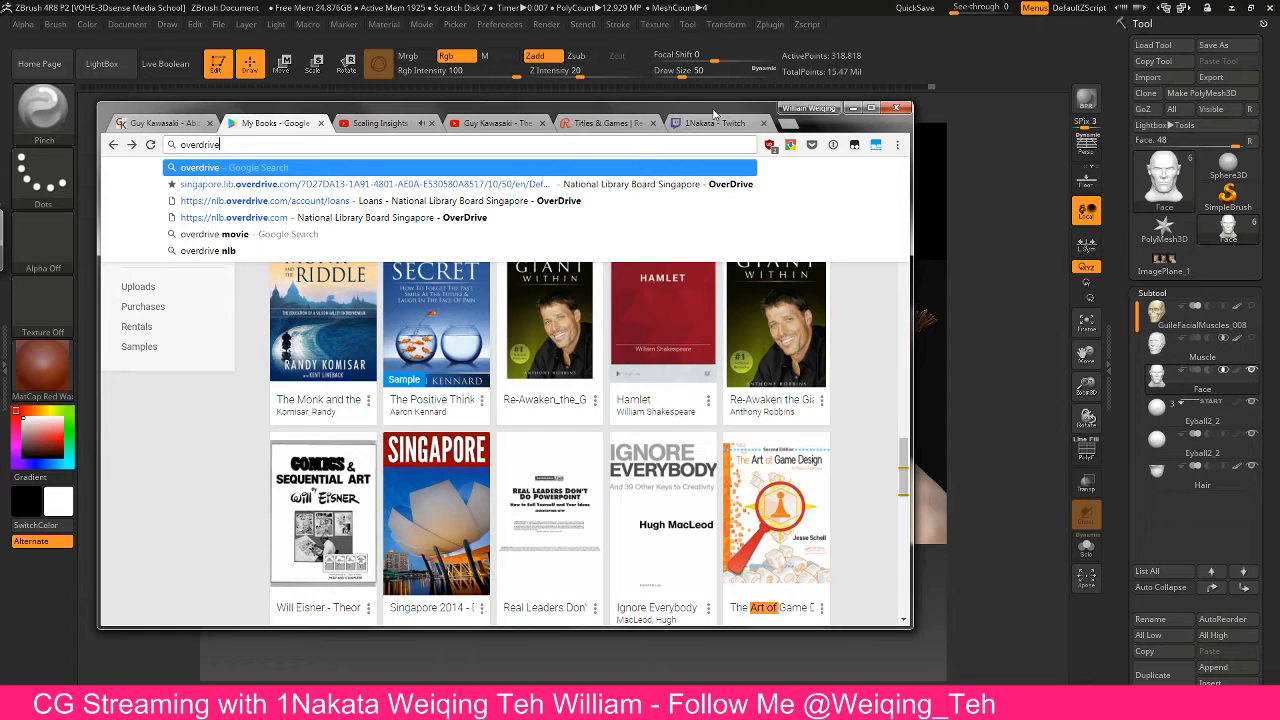
key(Escape)
key(ctrl+Tab)
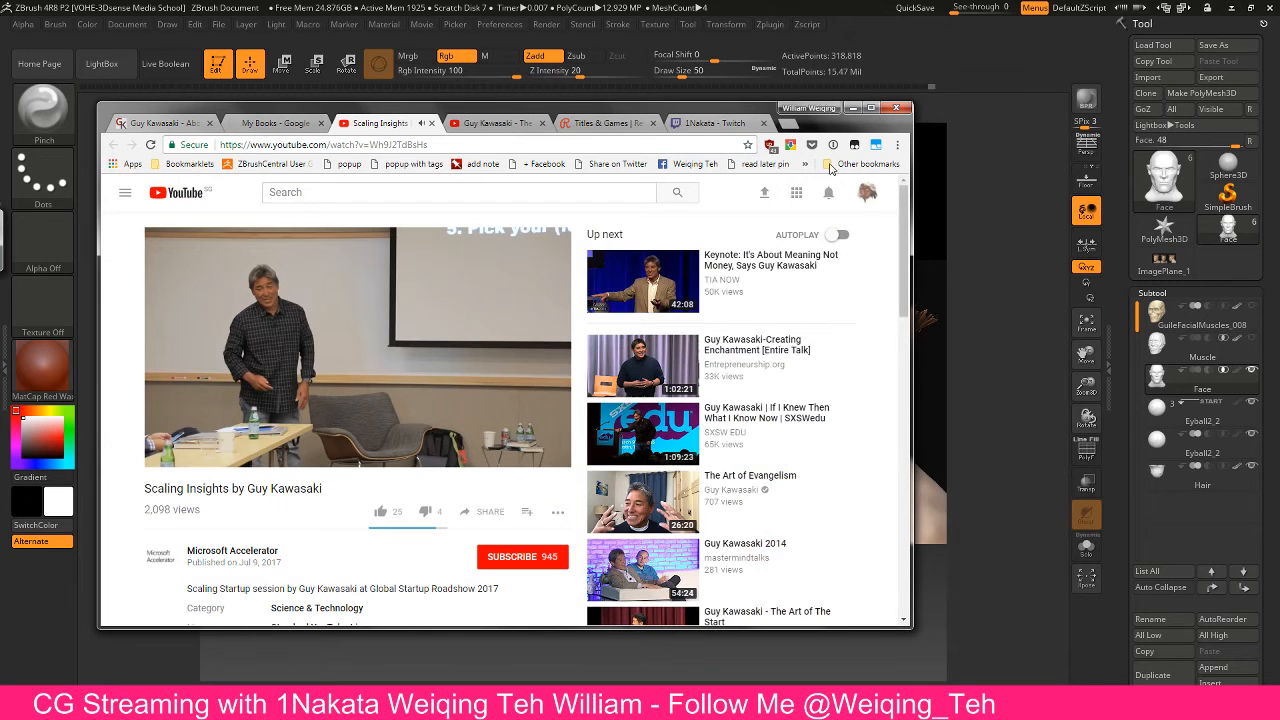
Move the browser window aside, return to ZBrush and capture the whole screen with the Snipping Tool
drag(827, 132, 981, 135)
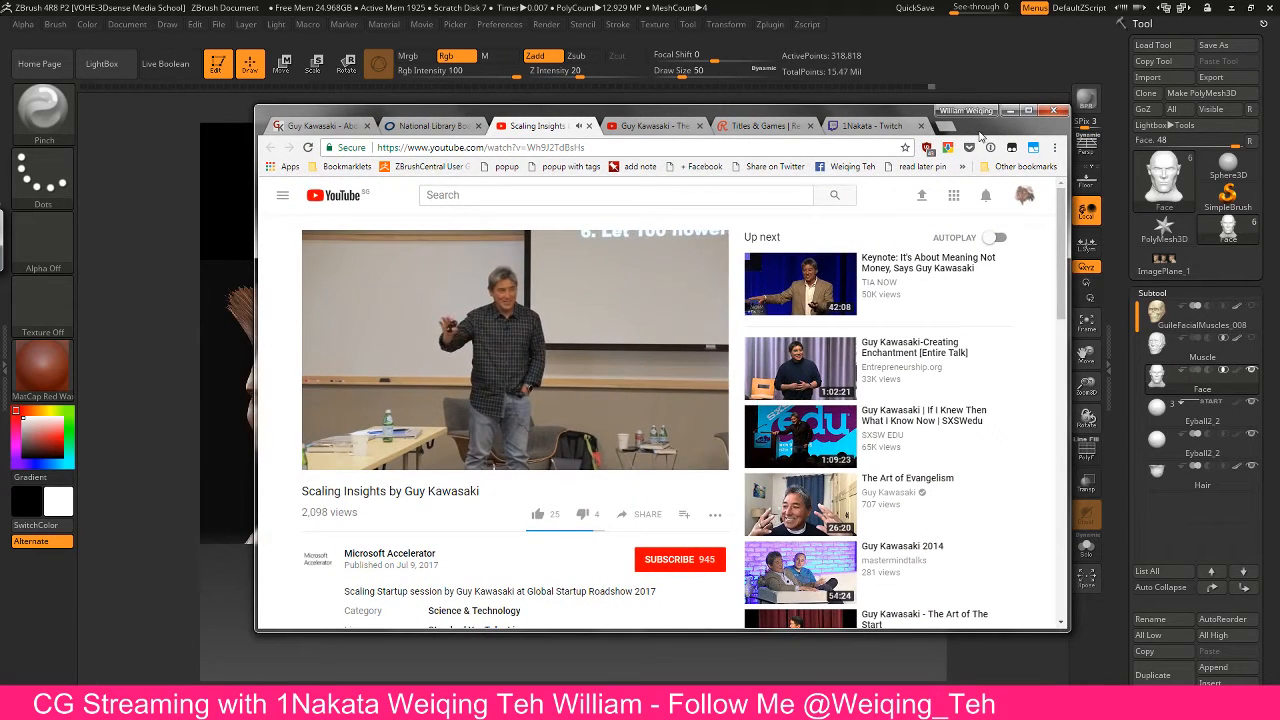
click(957, 55)
key(super)
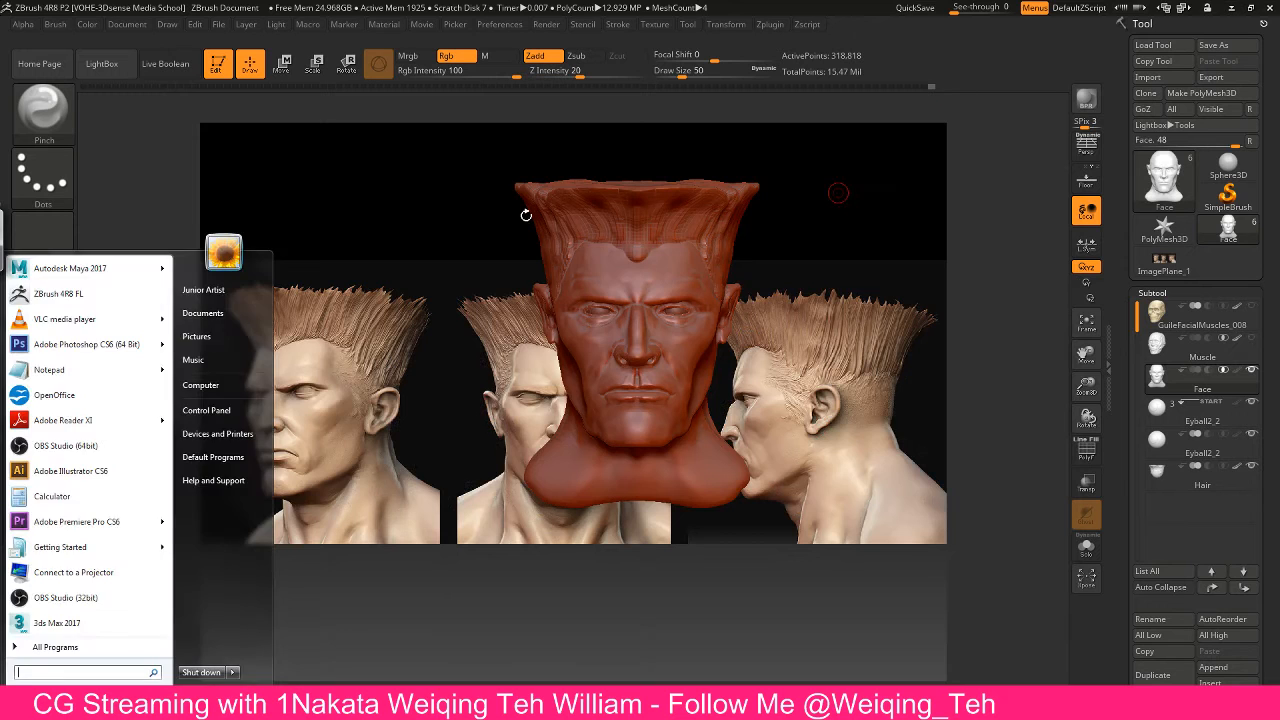
text(snip)
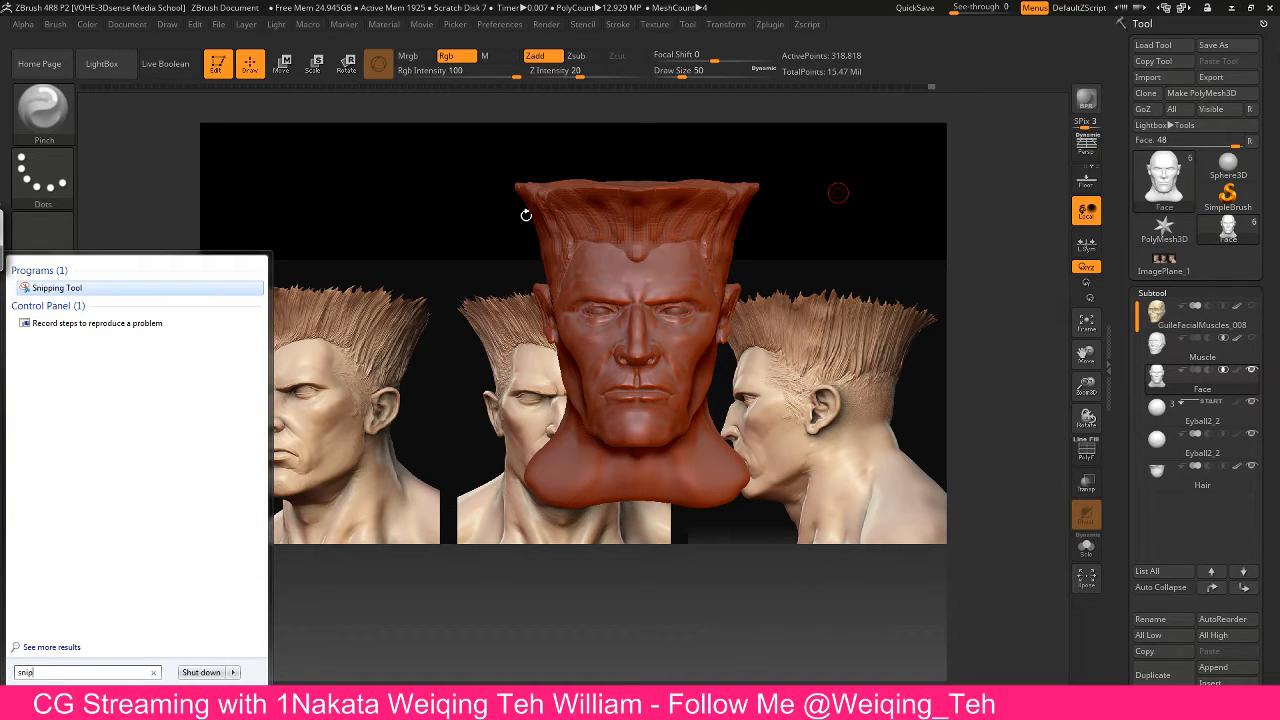
key(Return)
click(408, 214)
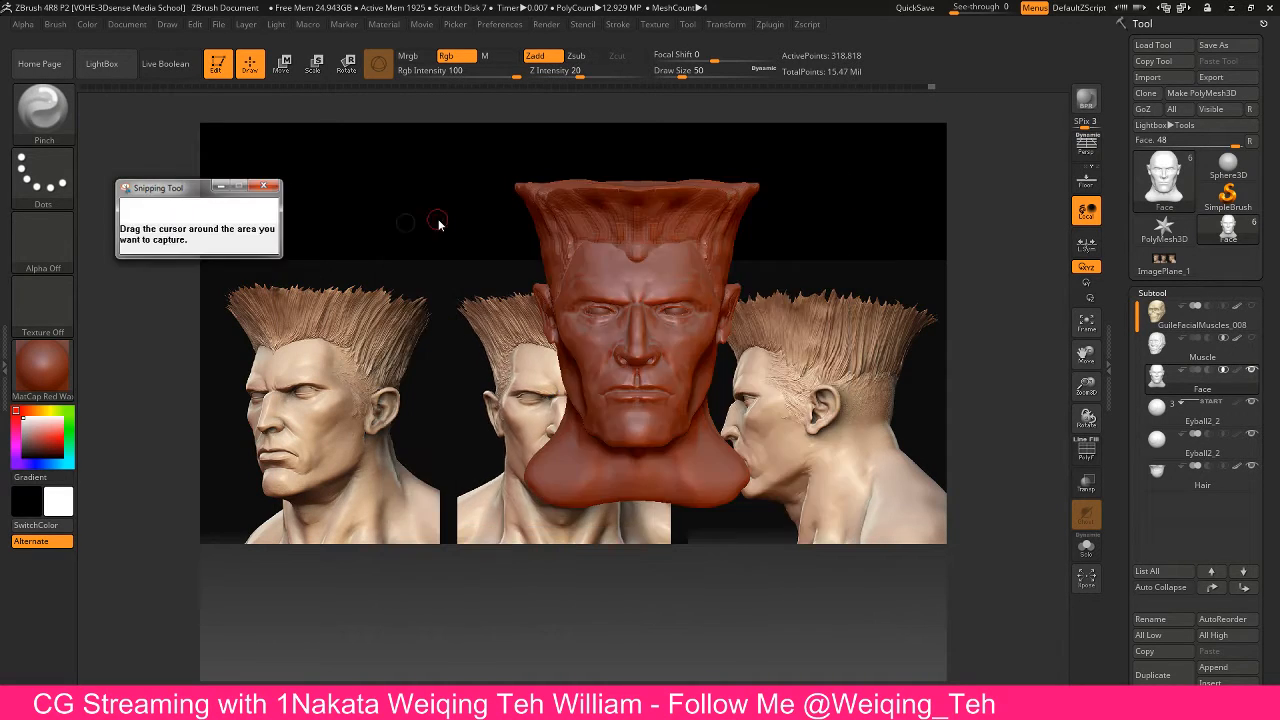
click(170, 211)
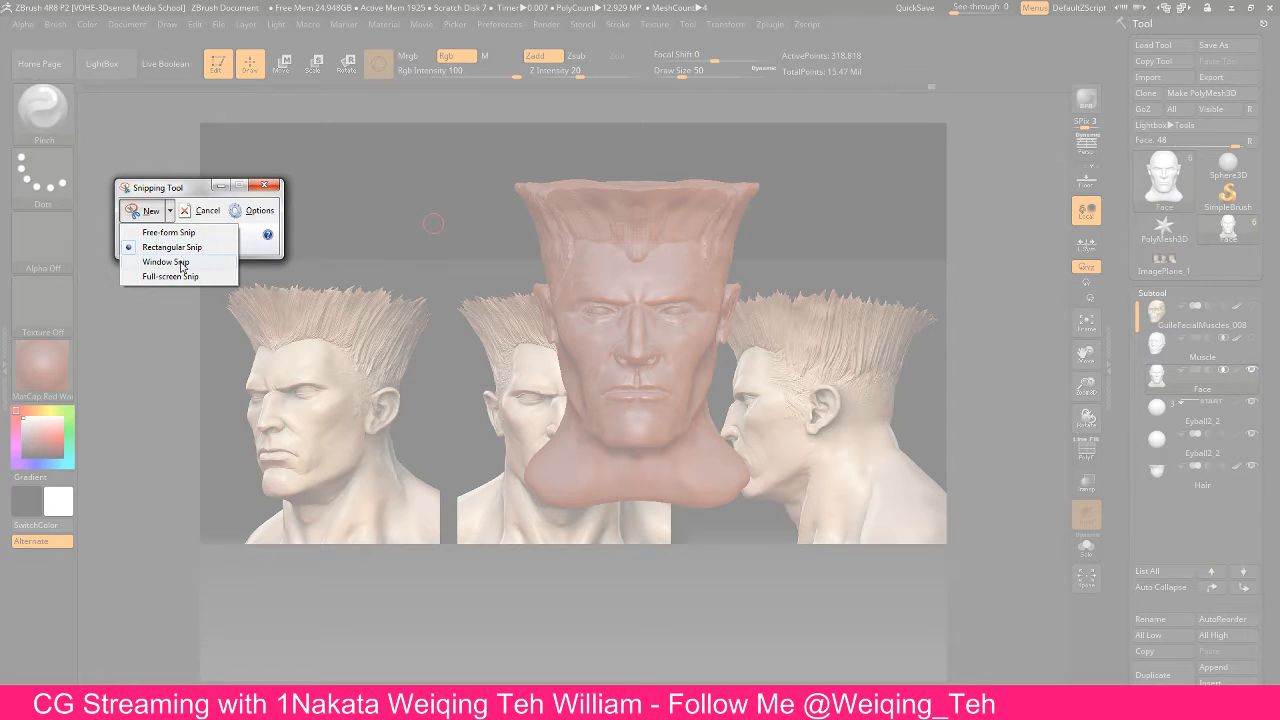
key(Escape)
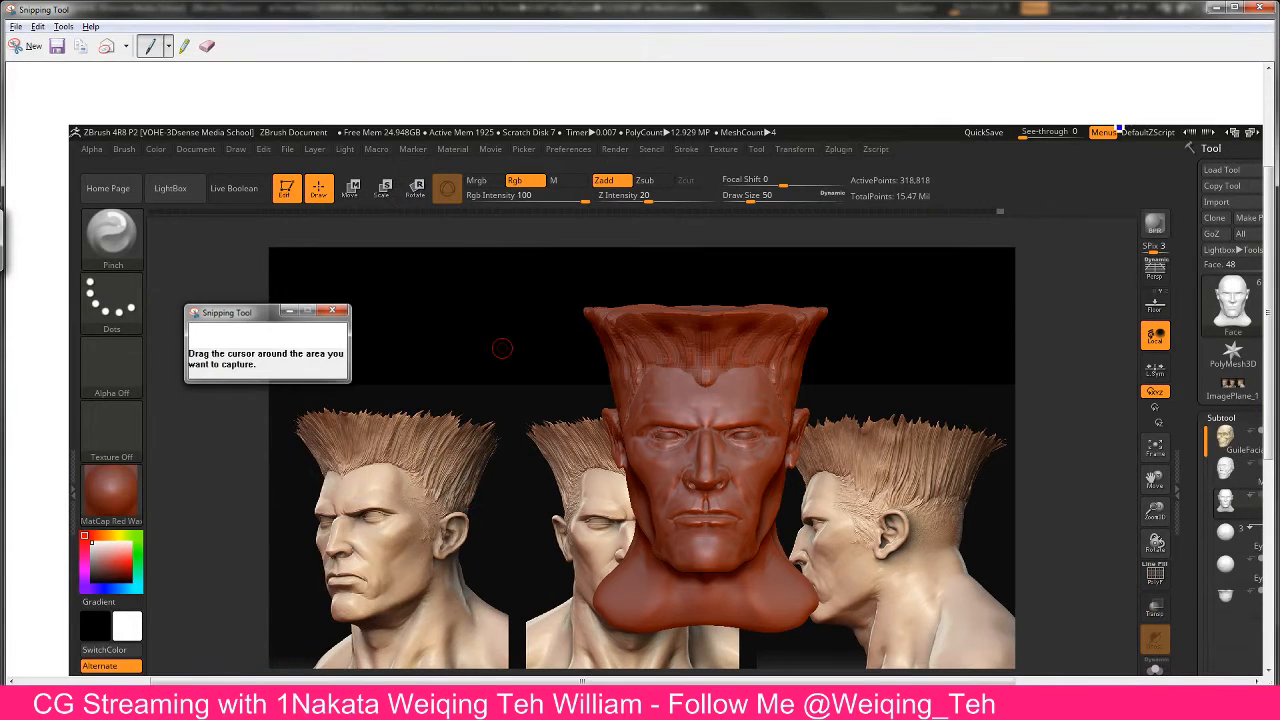
Maximize the snip window, look over the captured ZBrush screen and save it to the Desktop as Capture.JPG
click(1236, 8)
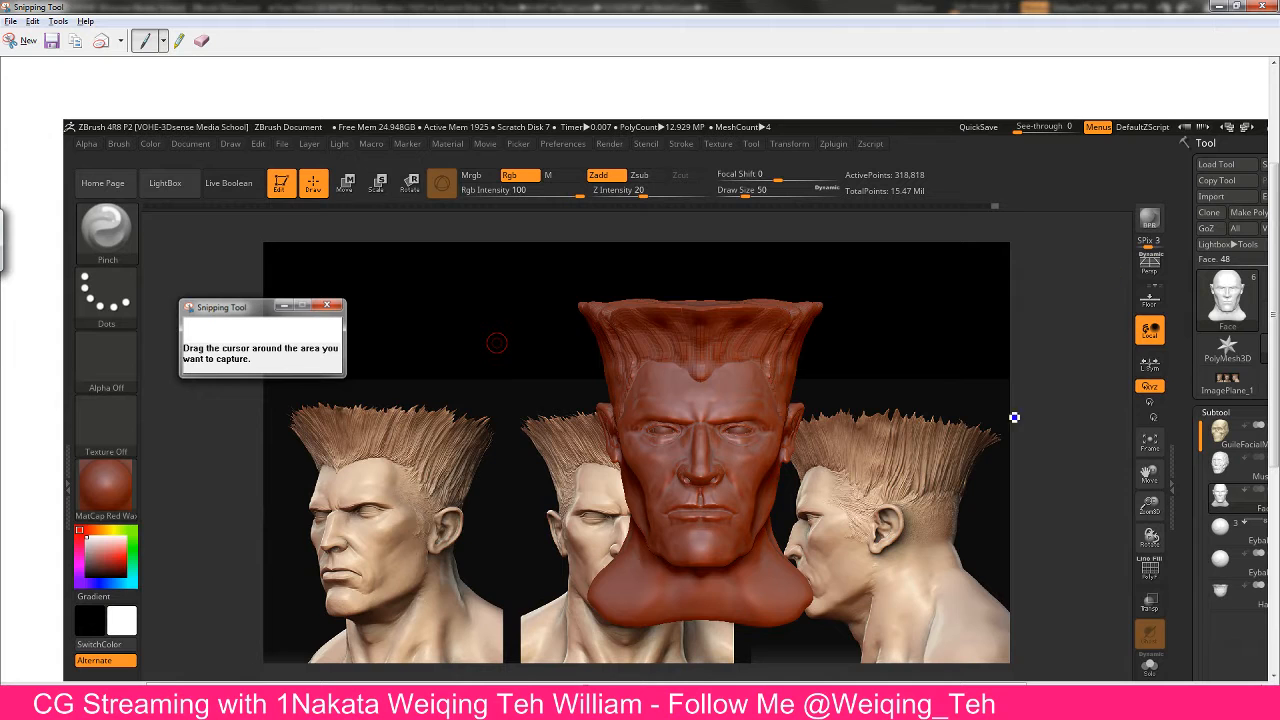
drag(1275, 432, 1275, 496)
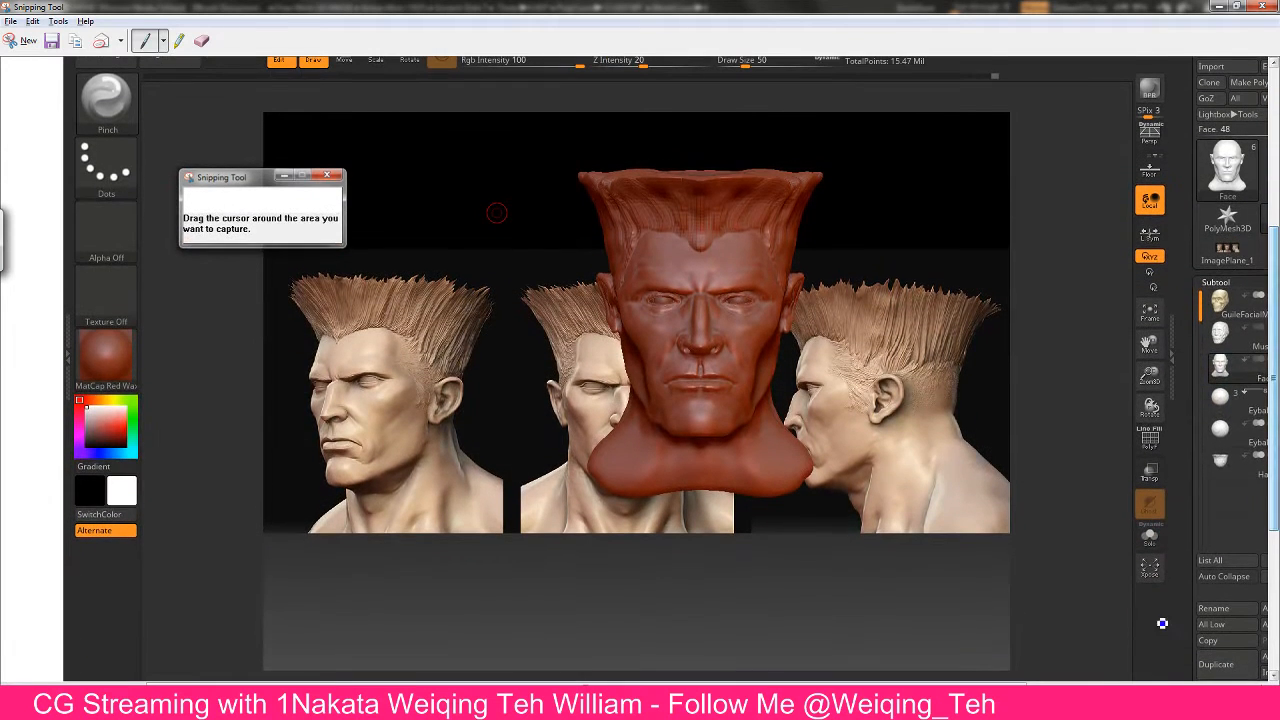
drag(1026, 682, 1072, 683)
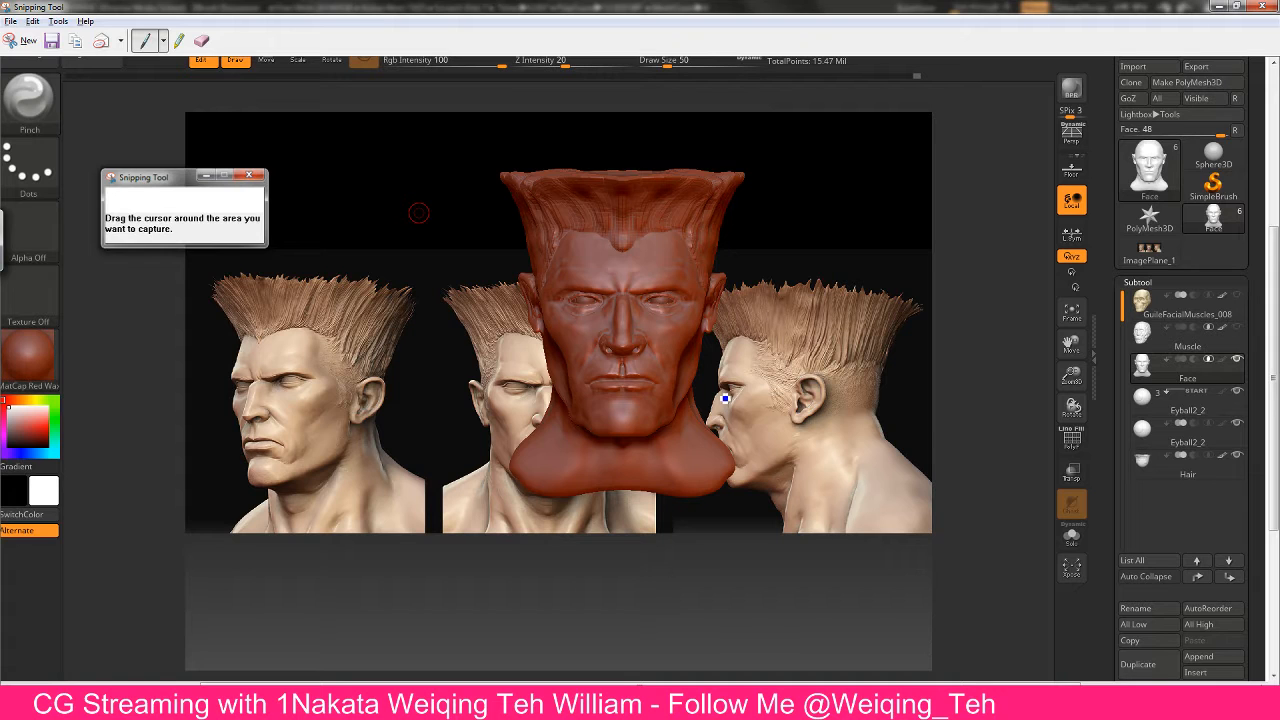
key(alt+Tab)
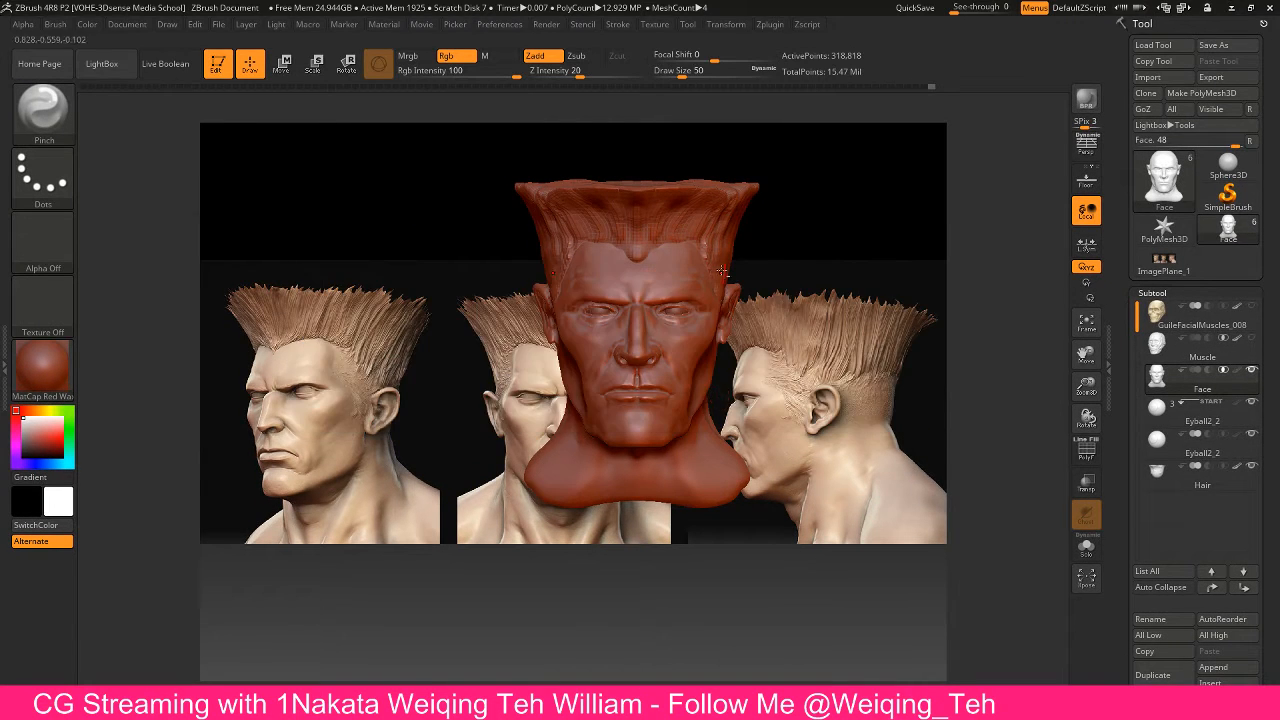
key(alt+Tab)
click(51, 43)
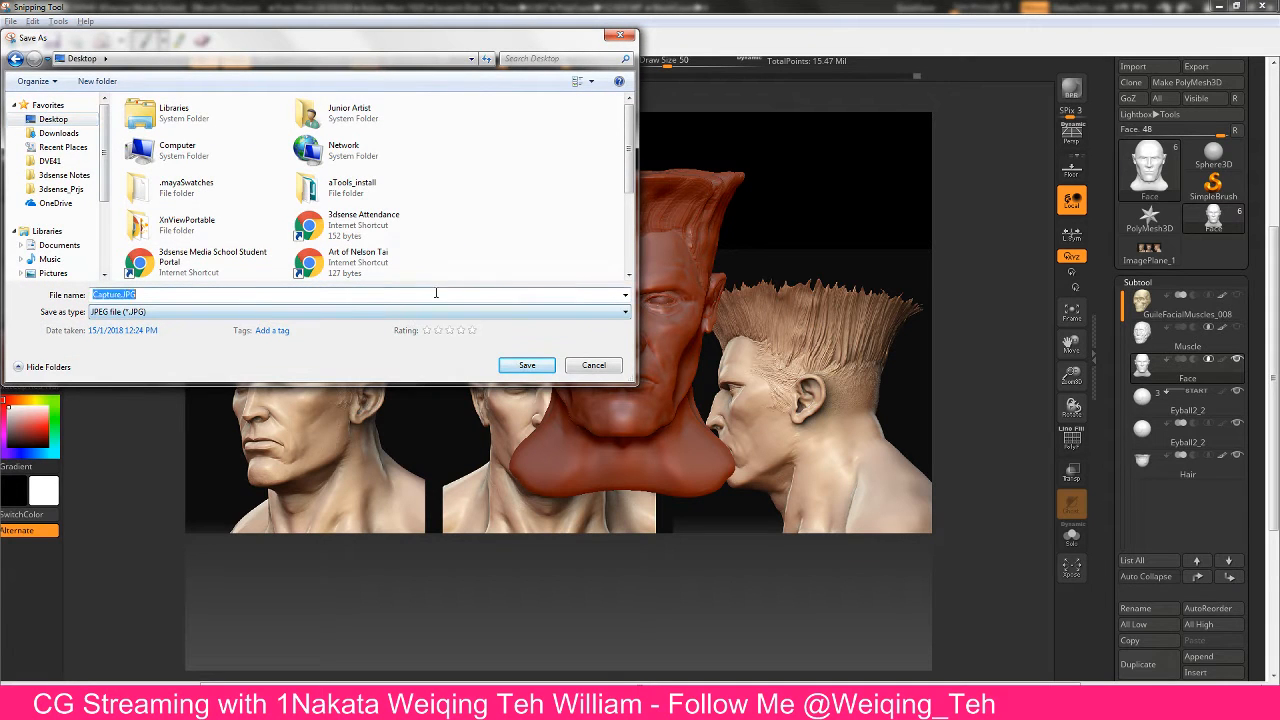
click(526, 365)
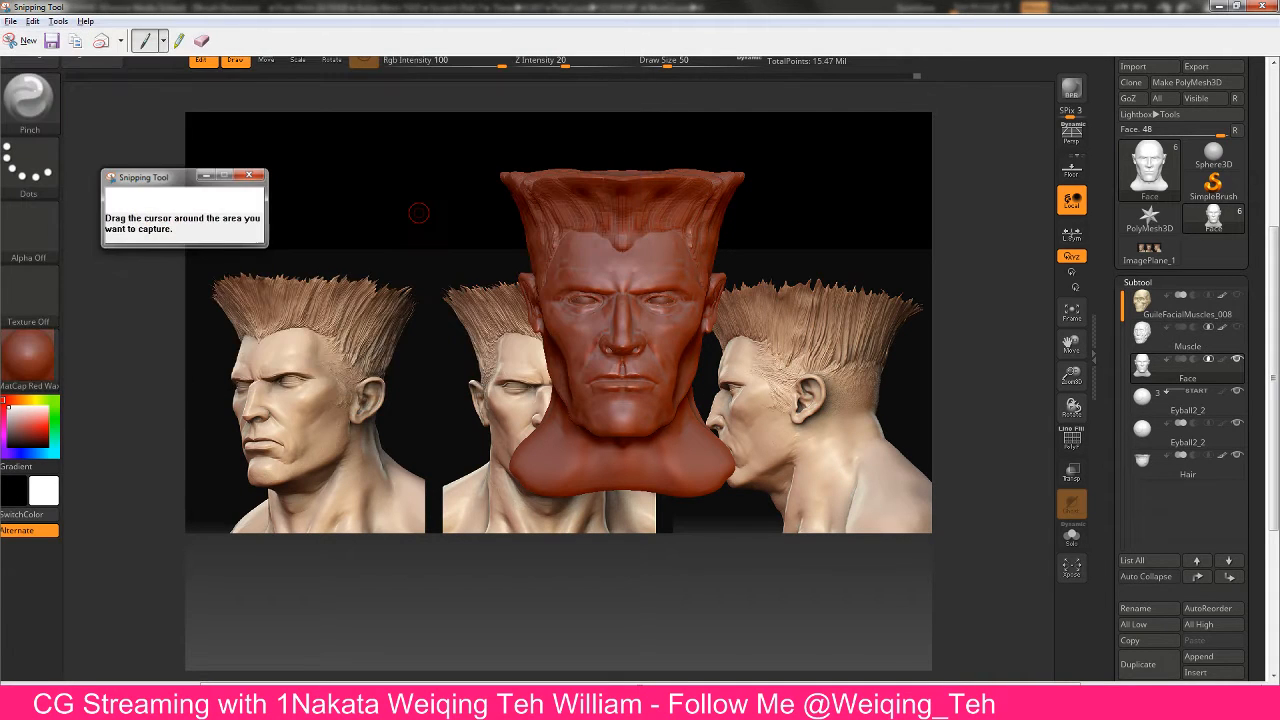
Switch to OBS Studio and add a new image source named "Capture1Image" to the Title scene
key(alt+Tab)
key(alt+Tab)
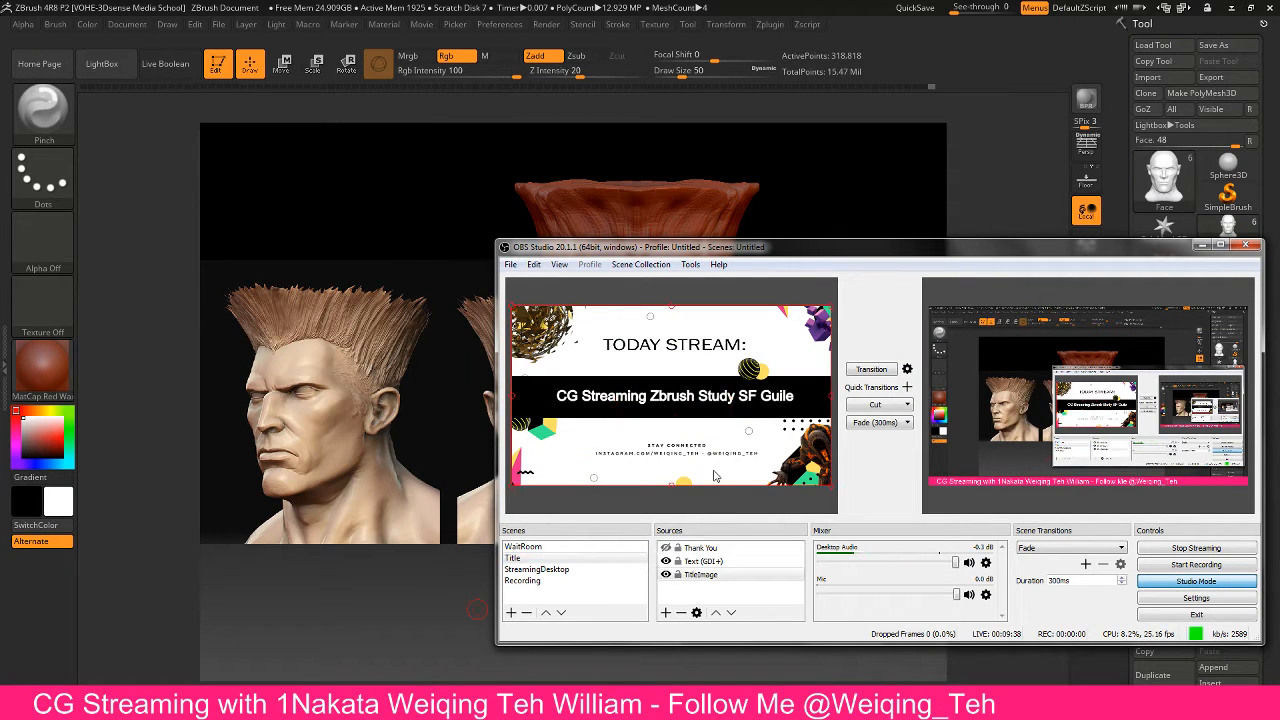
click(700, 575)
click(666, 612)
click(700, 504)
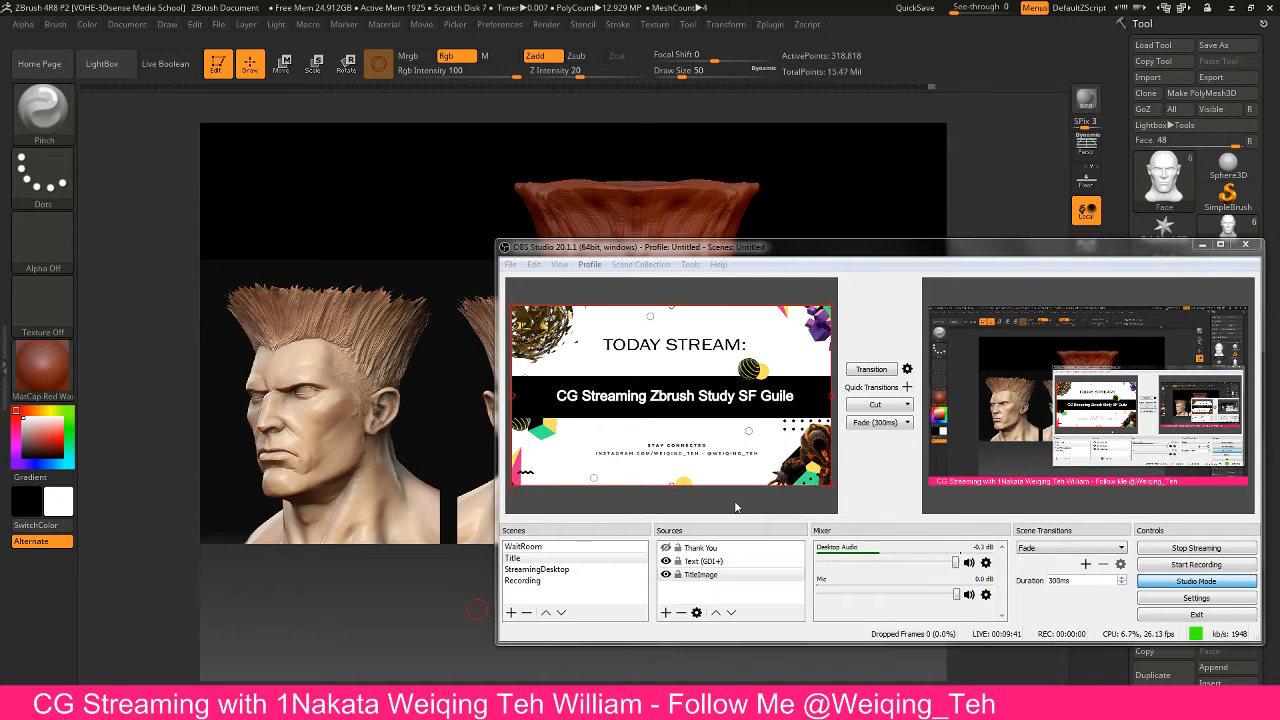
text(Cap)
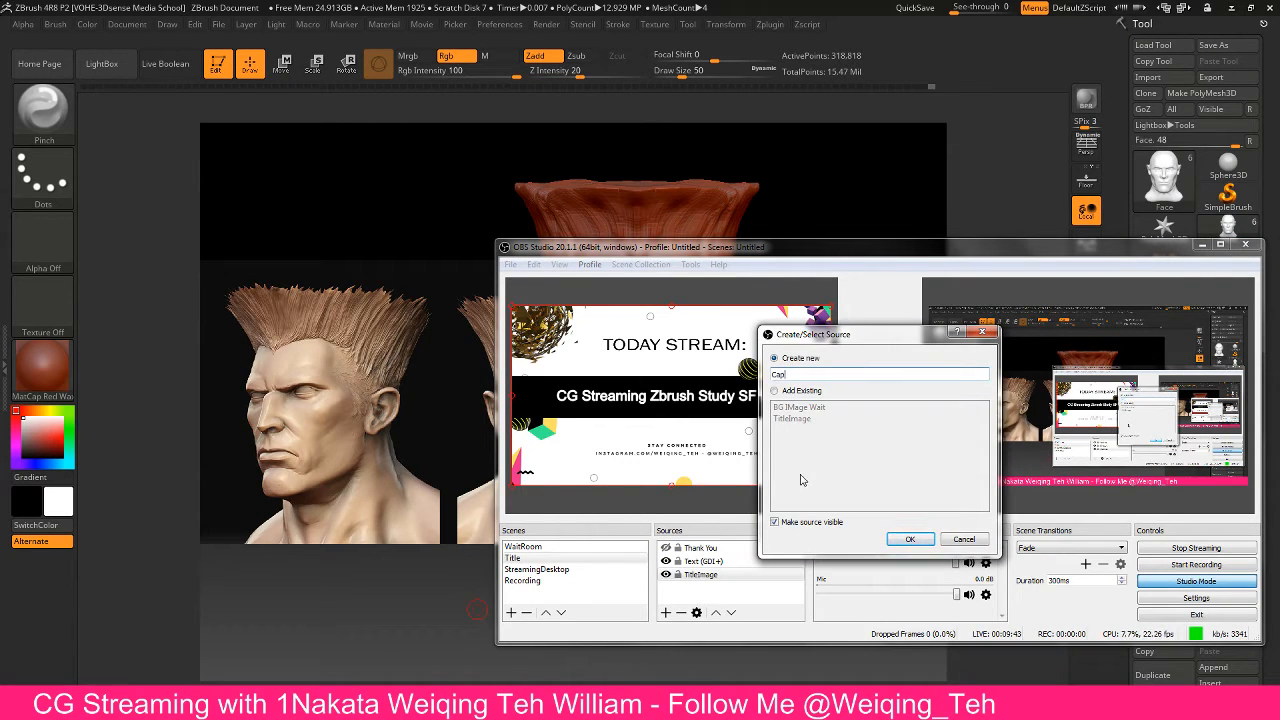
text(ture IImage)
click(910, 539)
Set the new source's image file to Capture.JPG from the Desktop and accept its properties
click(1141, 530)
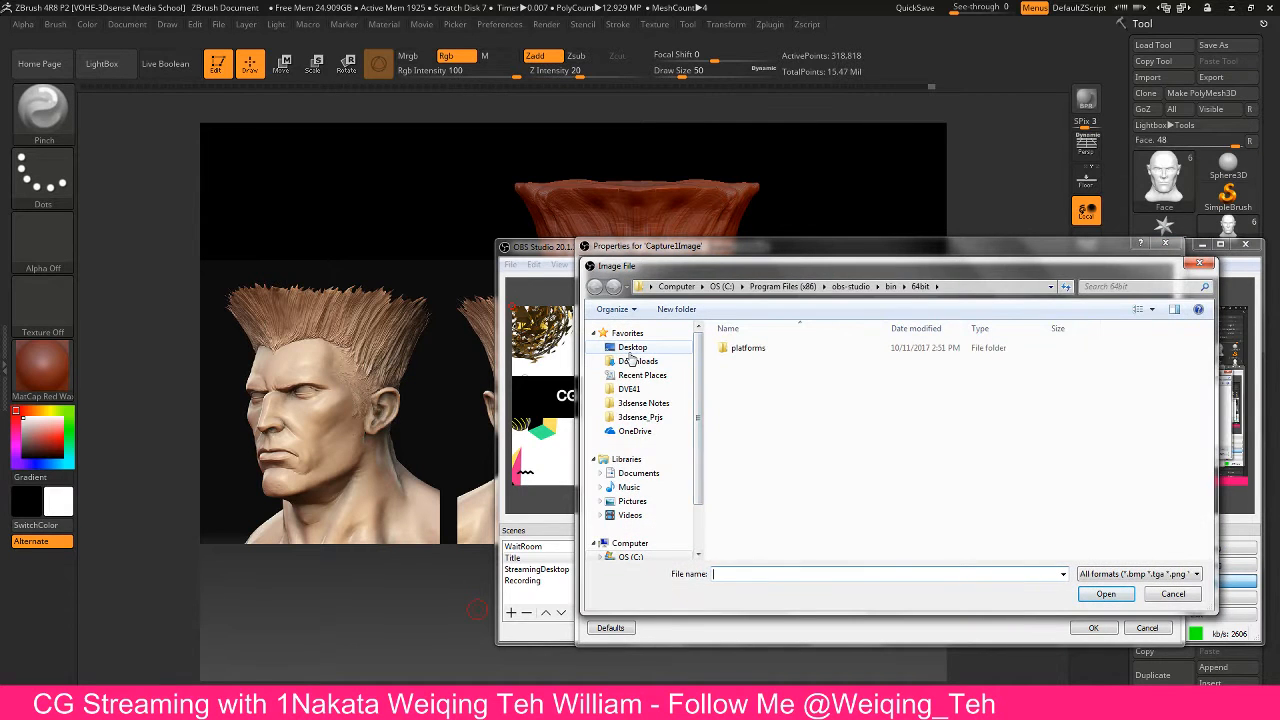
click(630, 353)
click(945, 526)
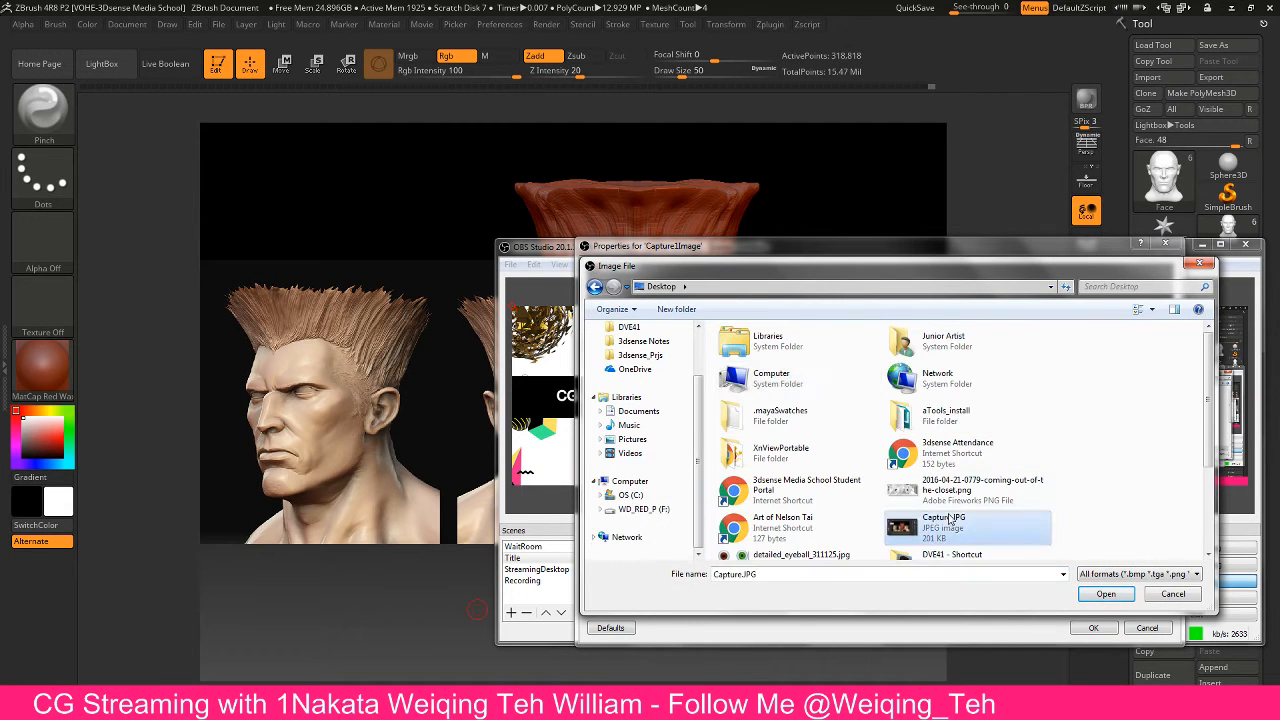
click(1120, 597)
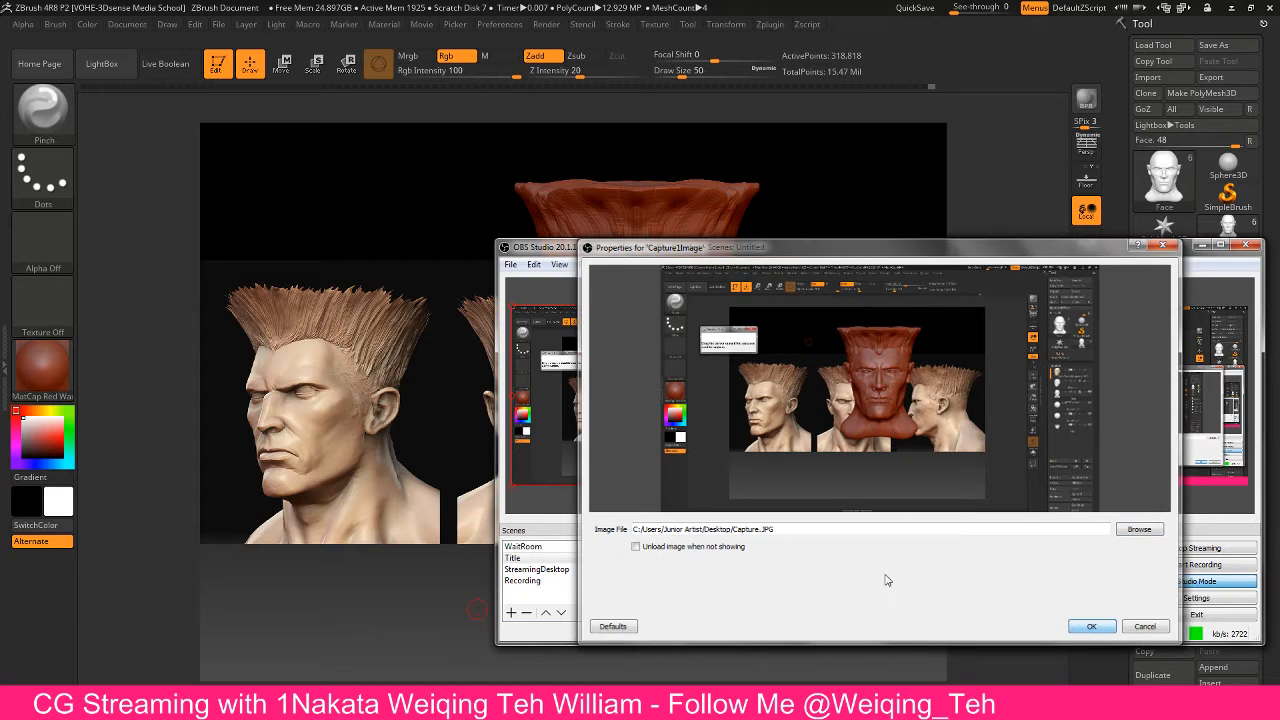
click(1092, 626)
Place Capture1Image between Text (GDI+) and TitleImage in the source order, and transition the Title scene to the live output
click(680, 548)
drag(680, 548, 703, 588)
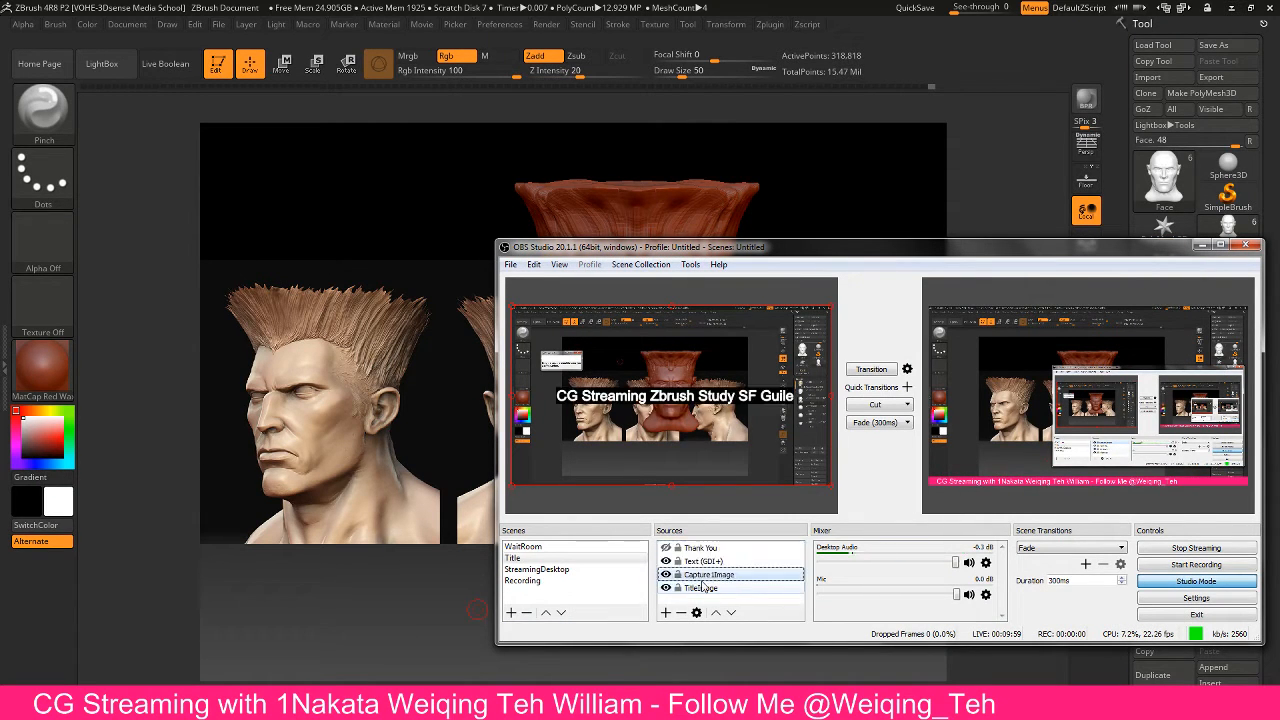
click(871, 370)
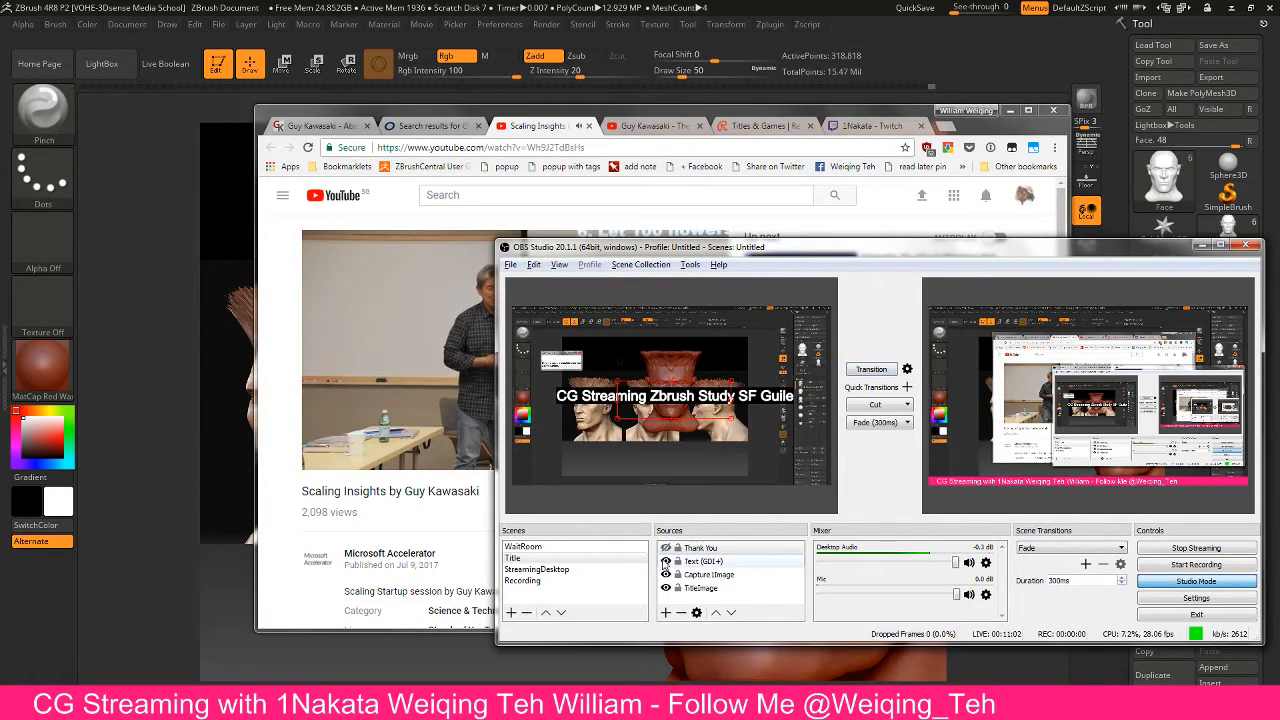
Make the Thank You text source visible in the Title scene and shift it slightly lower in the preview
click(665, 562)
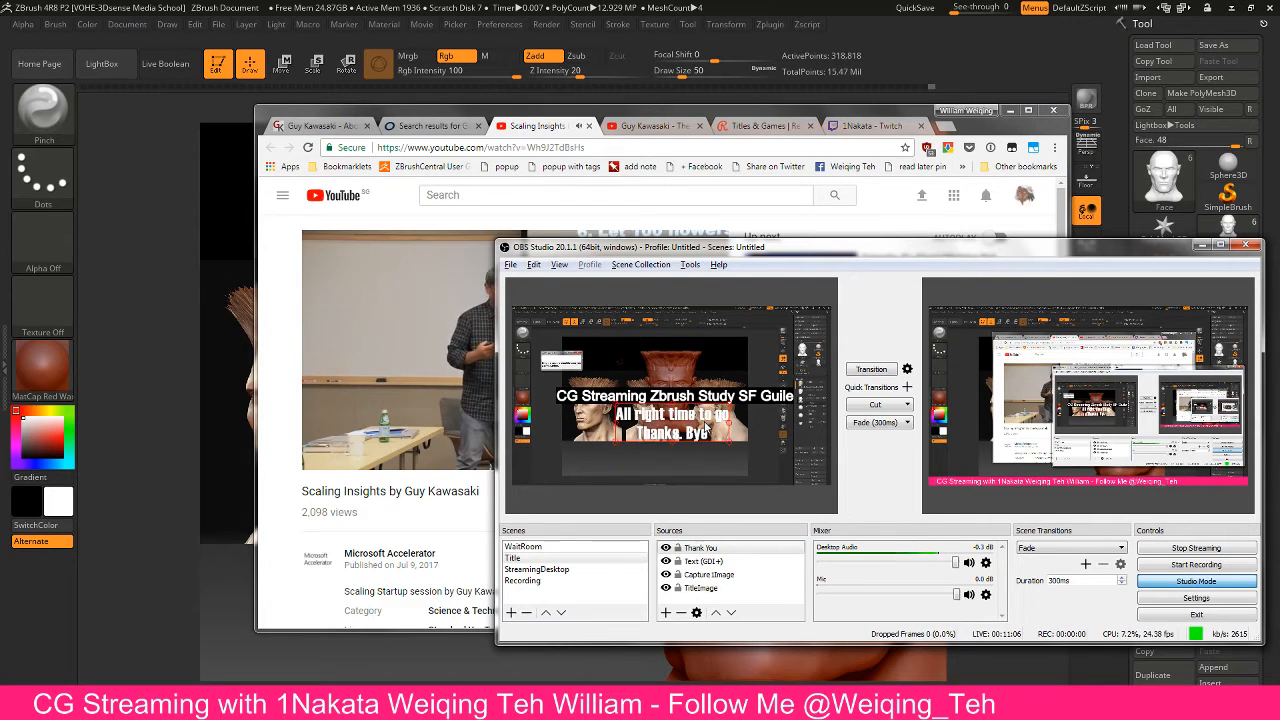
click(706, 428)
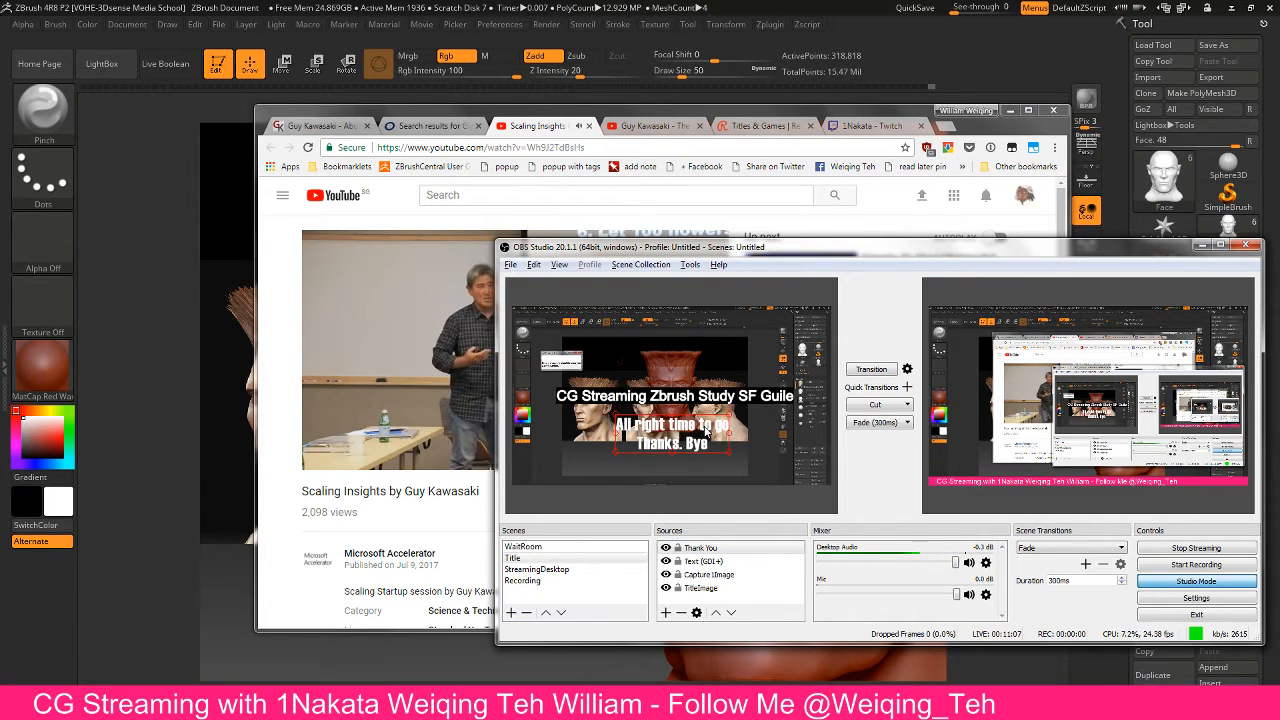
click(705, 548)
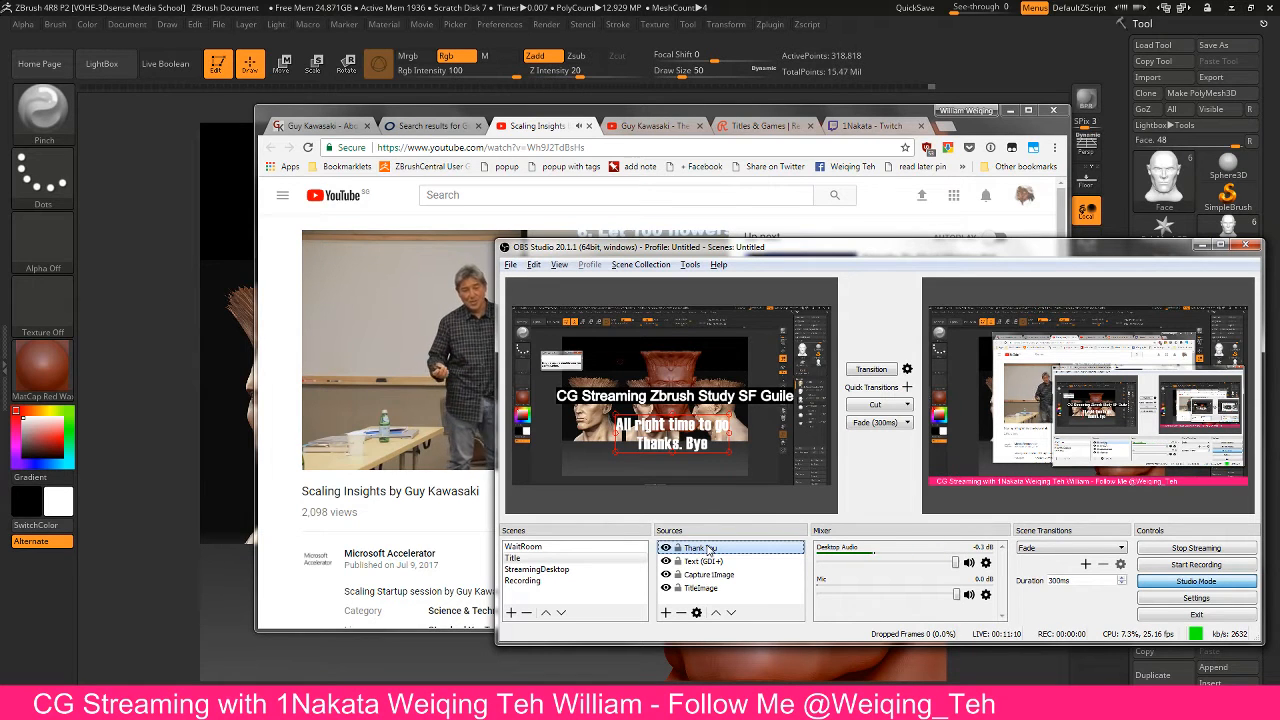
In the Thank You source's properties, turn off the gradient and set a black (#000000) background with background opacity 100
double_click(707, 549)
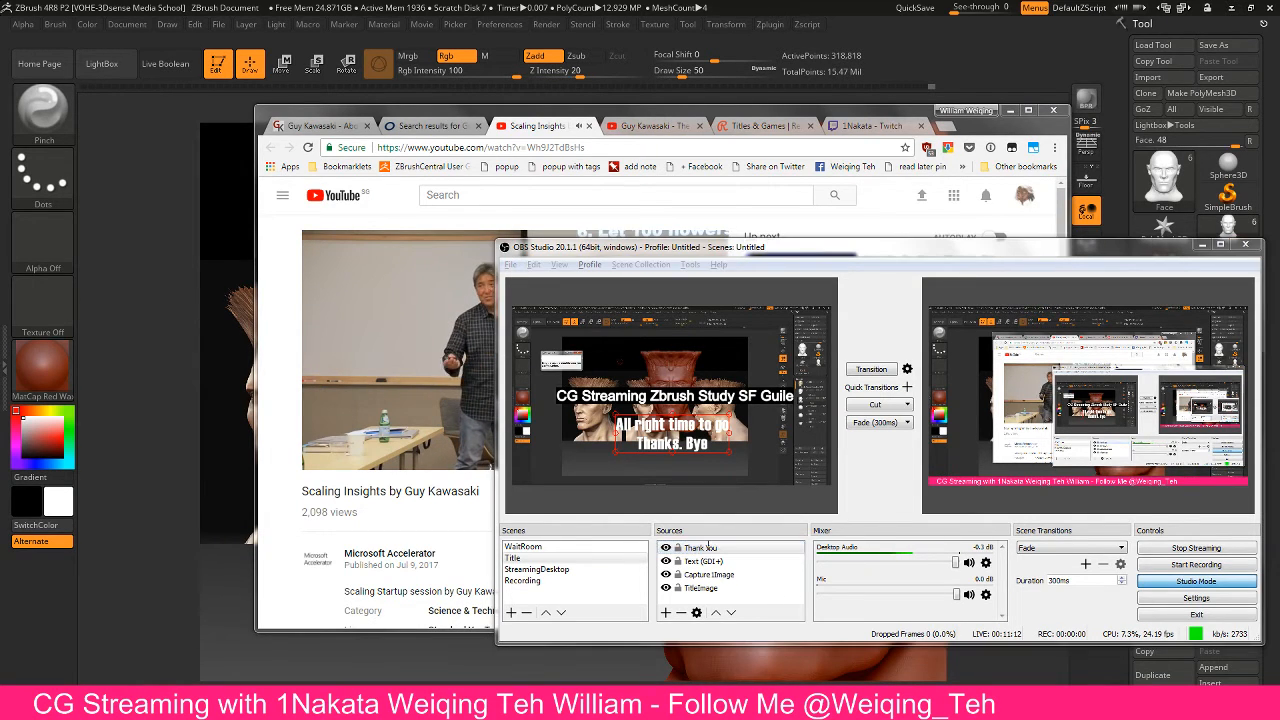
scroll(963, 536, down, 1)
click(665, 555)
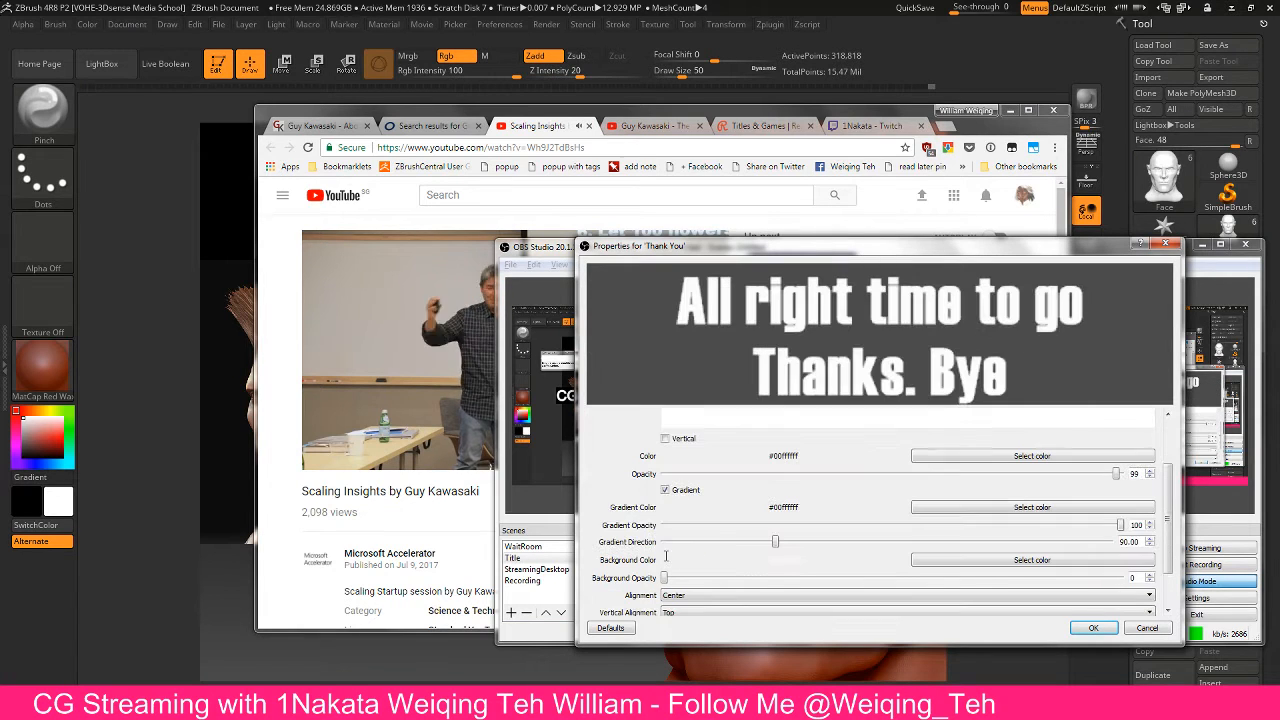
click(665, 490)
click(968, 508)
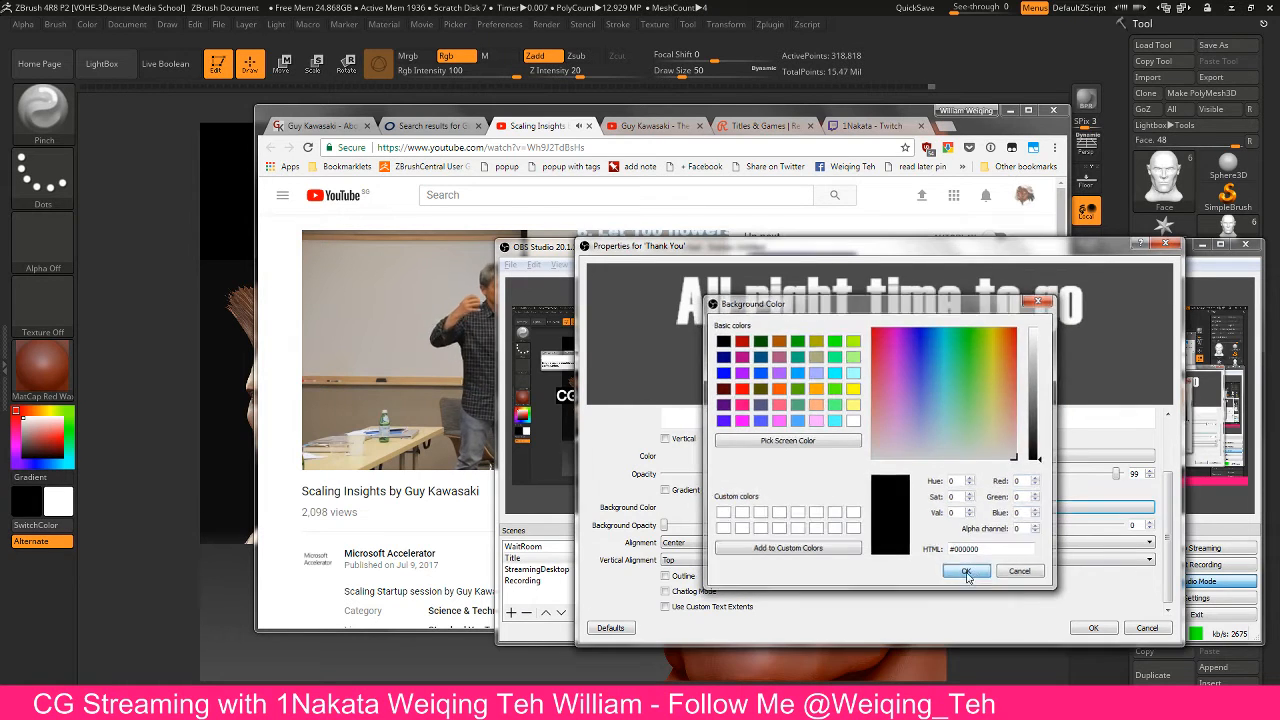
click(966, 571)
drag(667, 525, 1165, 542)
click(1094, 628)
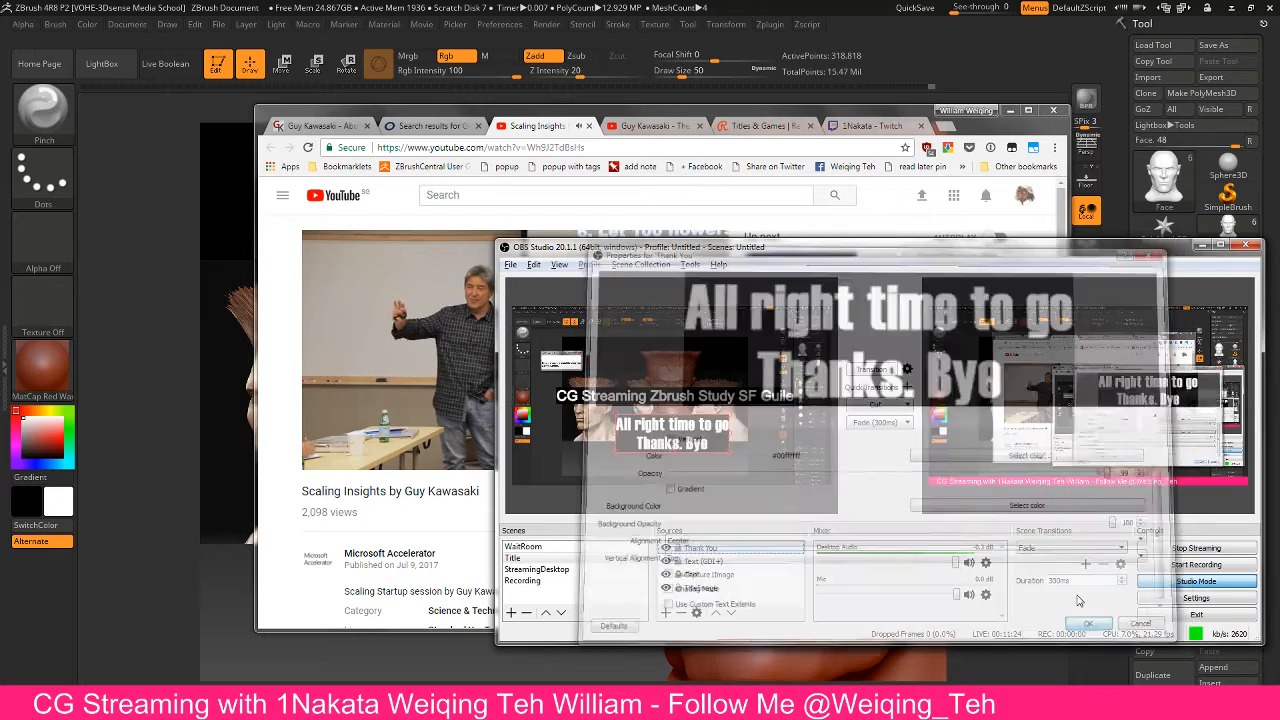
Move the Thank You text further below the scene title in the preview, and switch back to ZBrush
mouse_move(679, 447)
mouse_down()
mouse_move(678, 436)
mouse_move(673, 457)
mouse_up()
click(778, 456)
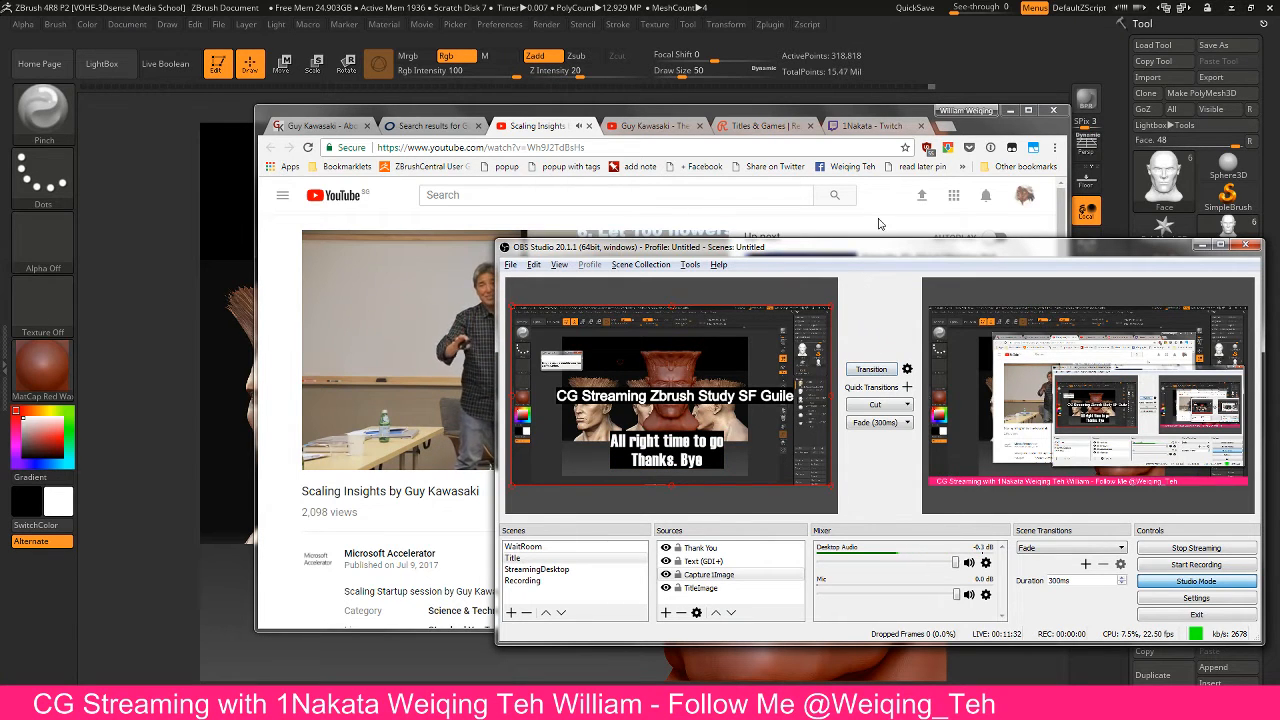
click(912, 226)
click(771, 7)
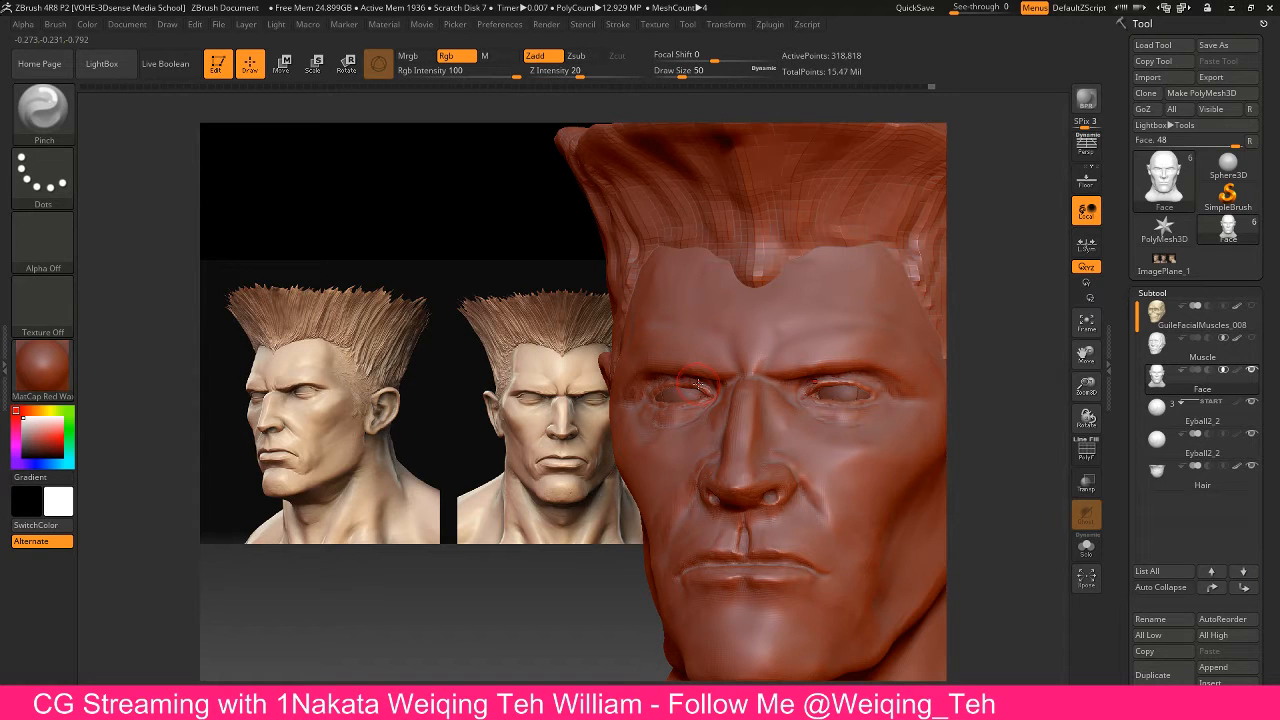
Mask the areas around both eyes and nudge the inner brow with the Move Topological brush
mouse_move(800, 375)
ctrl+mouse_down()
mouse_move(805, 392)
mouse_move(700, 390)
mouse_move(815, 392)
mouse_move(860, 410)
mouse_move(805, 408)
mouse_move(875, 390)
mouse_move(824, 400)
mouse_move(864, 388)
mouse_move(878, 410)
ctrl+mouse_up()
key(b)
key(m)
key(t)
key(ctrl)
key(shift)
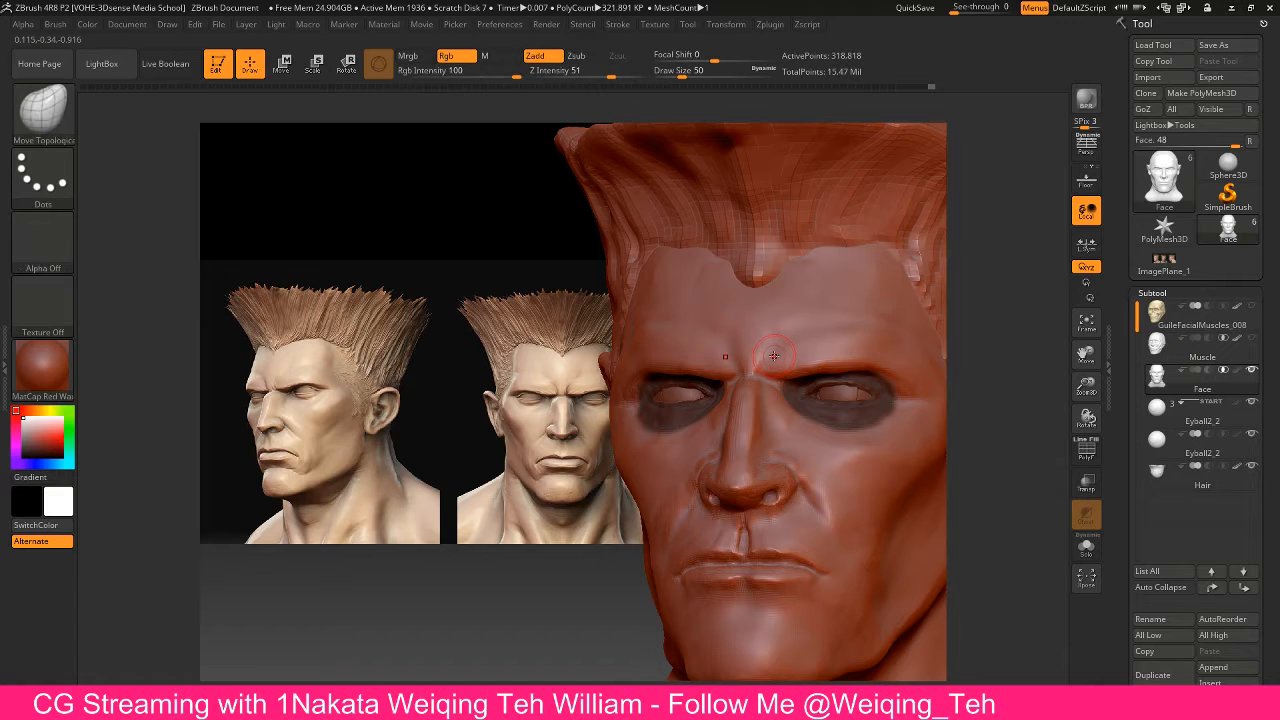
key(ctrl)
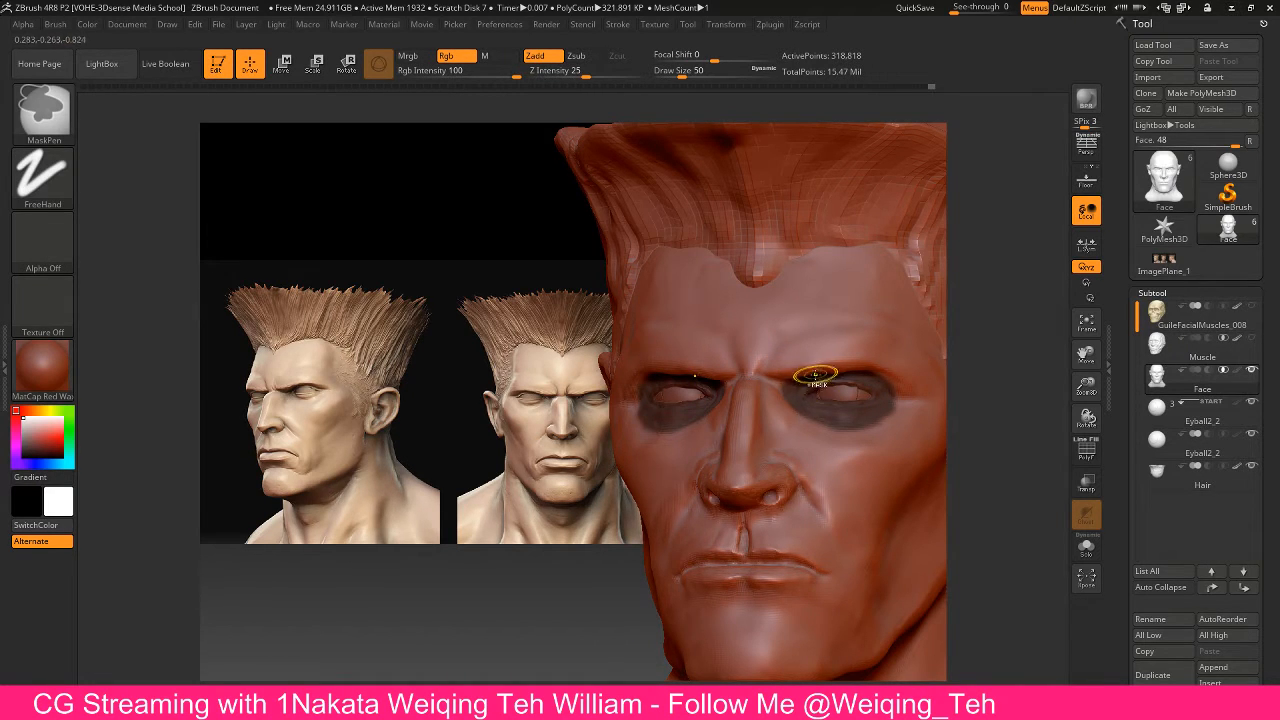
key(ctrl)
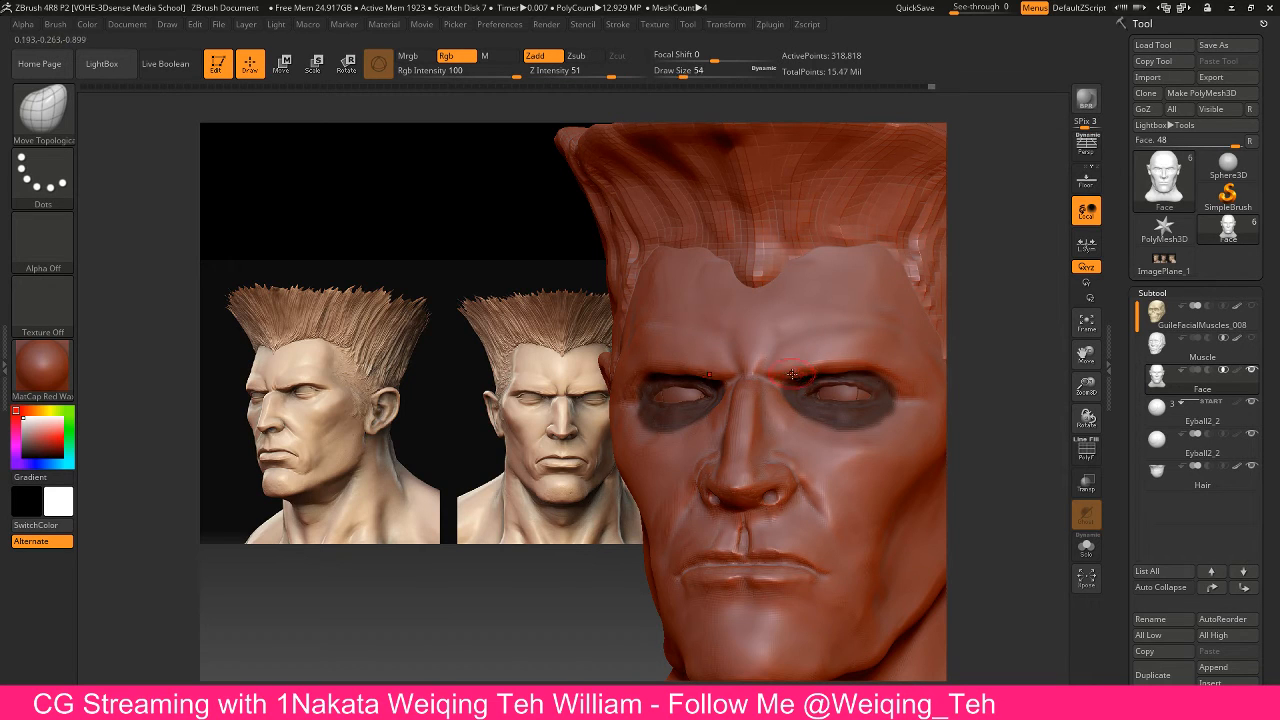
drag(797, 375, 796, 379)
Extend the eye masks down beside the nose and outward over the under-eye and upper cheek areas
key(ctrl)
key(ctrl)
mouse_move(777, 397)
ctrl+mouse_down()
mouse_move(710, 420)
mouse_move(814, 423)
mouse_move(815, 438)
mouse_move(790, 425)
mouse_move(855, 433)
mouse_move(915, 405)
mouse_move(867, 425)
ctrl+mouse_up()
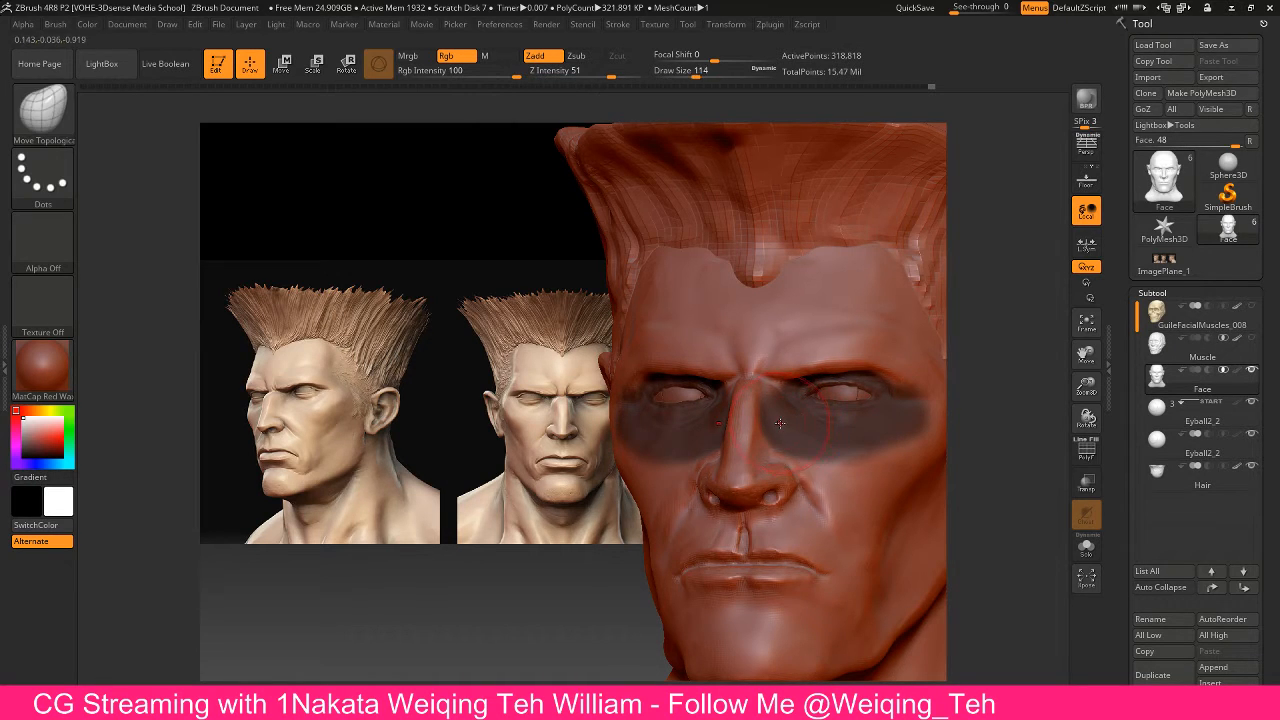
key(ctrl)
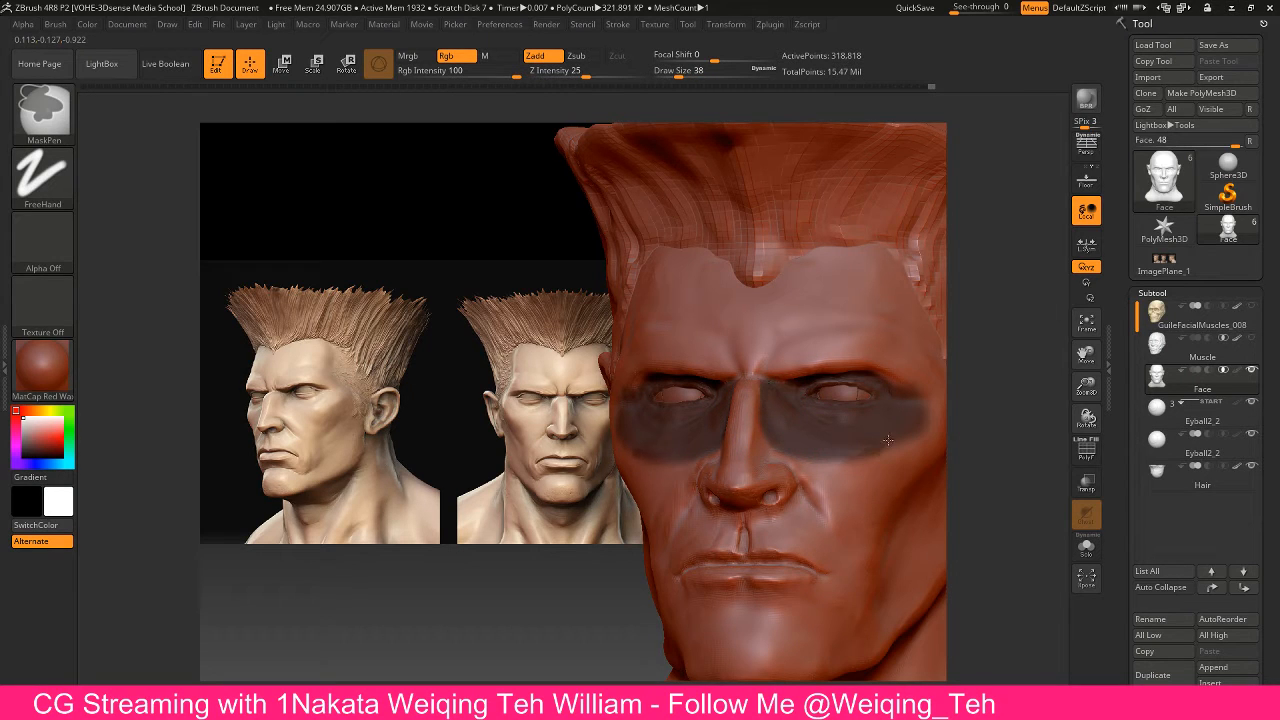
mouse_move(926, 421)
ctrl+mouse_down()
mouse_move(878, 450)
mouse_move(793, 440)
mouse_move(838, 454)
ctrl+mouse_up()
key(shift)
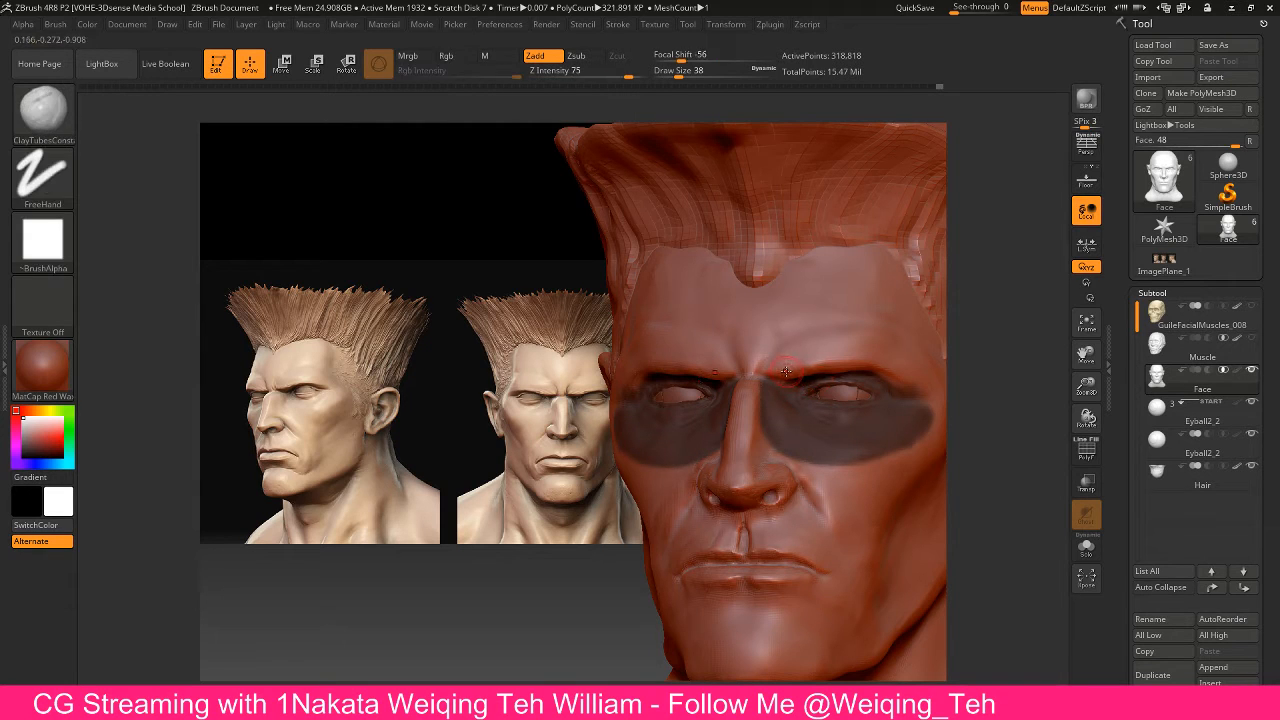
Reshape the inner brow above the masked eye area with the Move Topological brush at draw size 94
key(b)
key(s)
key(t)
key(b)
key(m)
key(t)
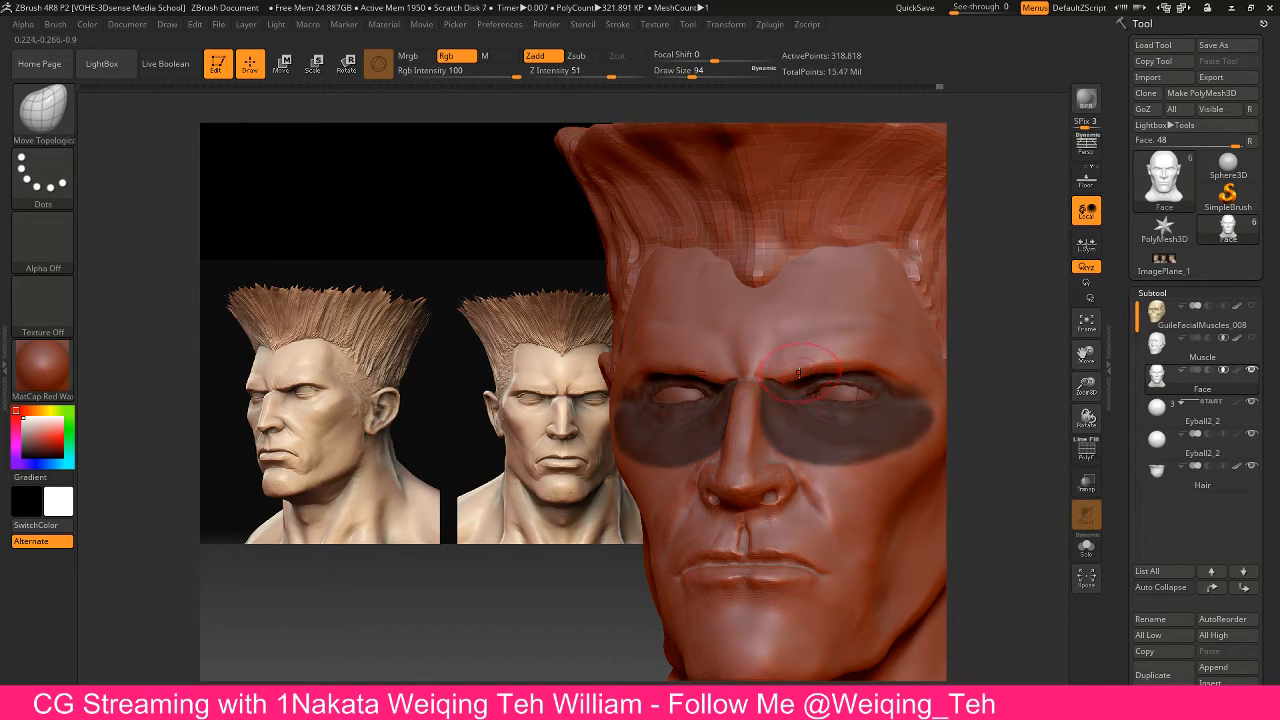
drag(822, 374, 816, 370)
Check the masked head against the reference from front and side views, and clear the mask
mouse_move(468, 412)
shift+mouse_down()
mouse_move(519, 418)
mouse_move(468, 420)
shift+mouse_up()
mouse_move(547, 440)
alt+mouse_down()
mouse_move(507, 428)
mouse_move(575, 422)
alt+mouse_up()
ctrl+click(590, 426)
ctrl+click(591, 428)
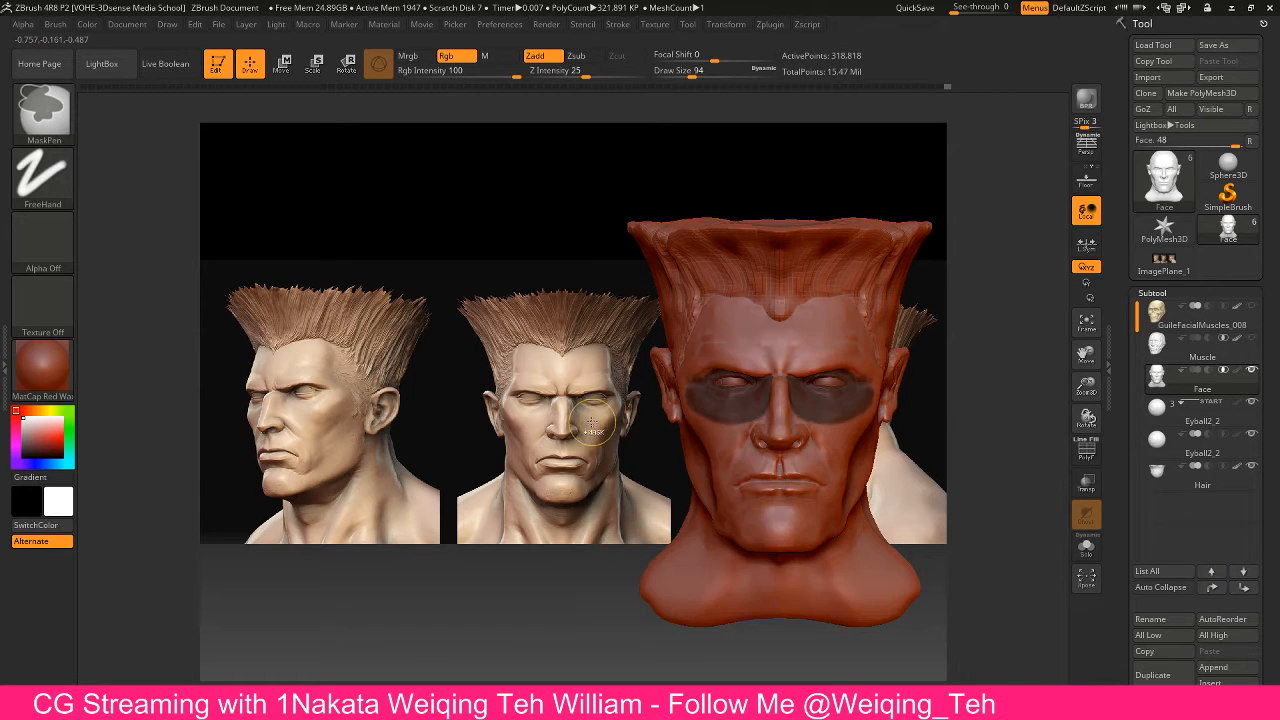
alt+drag(931, 457, 977, 435)
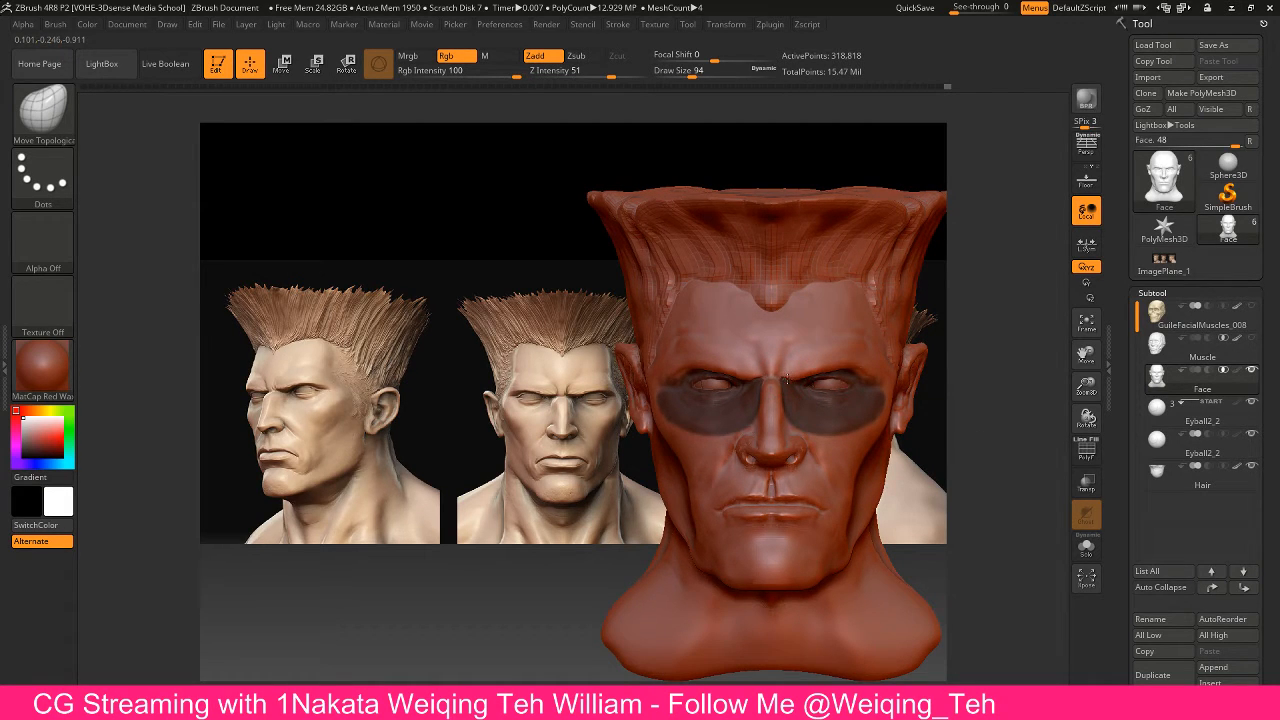
mouse_move(910, 443)
mouse_down()
mouse_move(896, 429)
mouse_move(895, 382)
mouse_up()
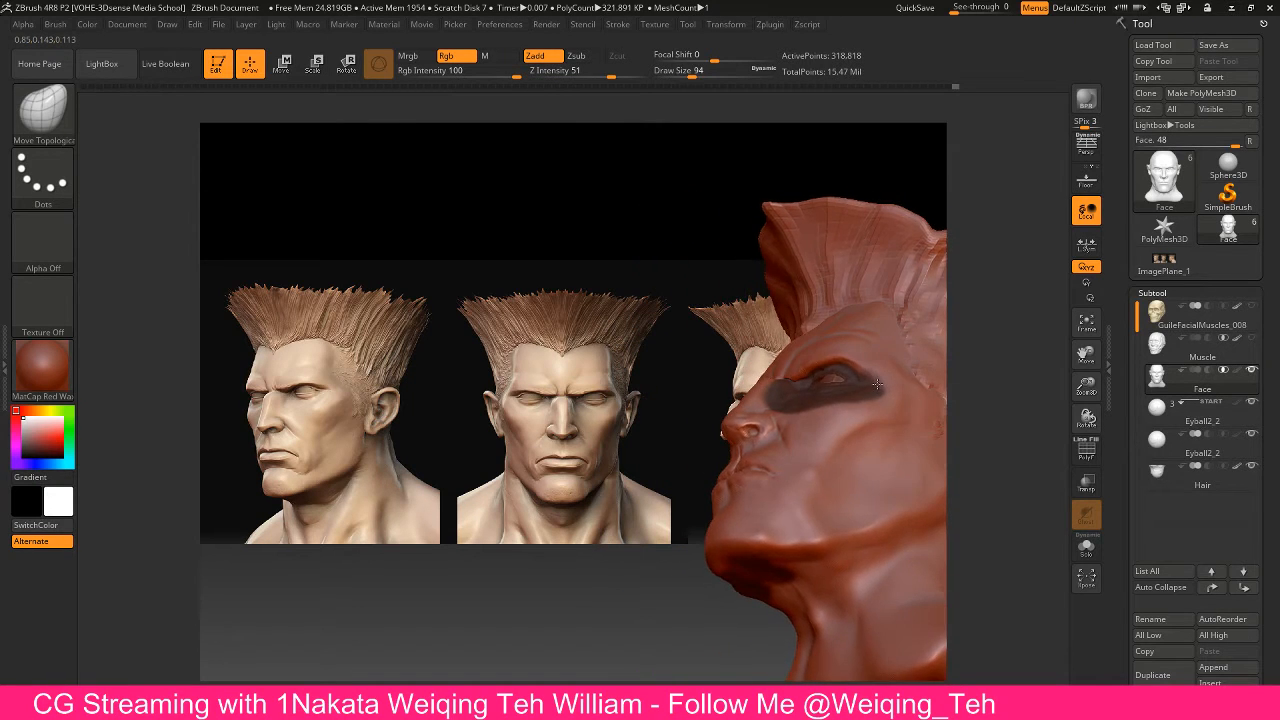
key(ctrl)
mouse_move(700, 340)
ctrl+mouse_down()
mouse_move(666, 346)
mouse_move(699, 333)
mouse_move(687, 402)
mouse_move(665, 381)
mouse_move(687, 396)
ctrl+mouse_up()
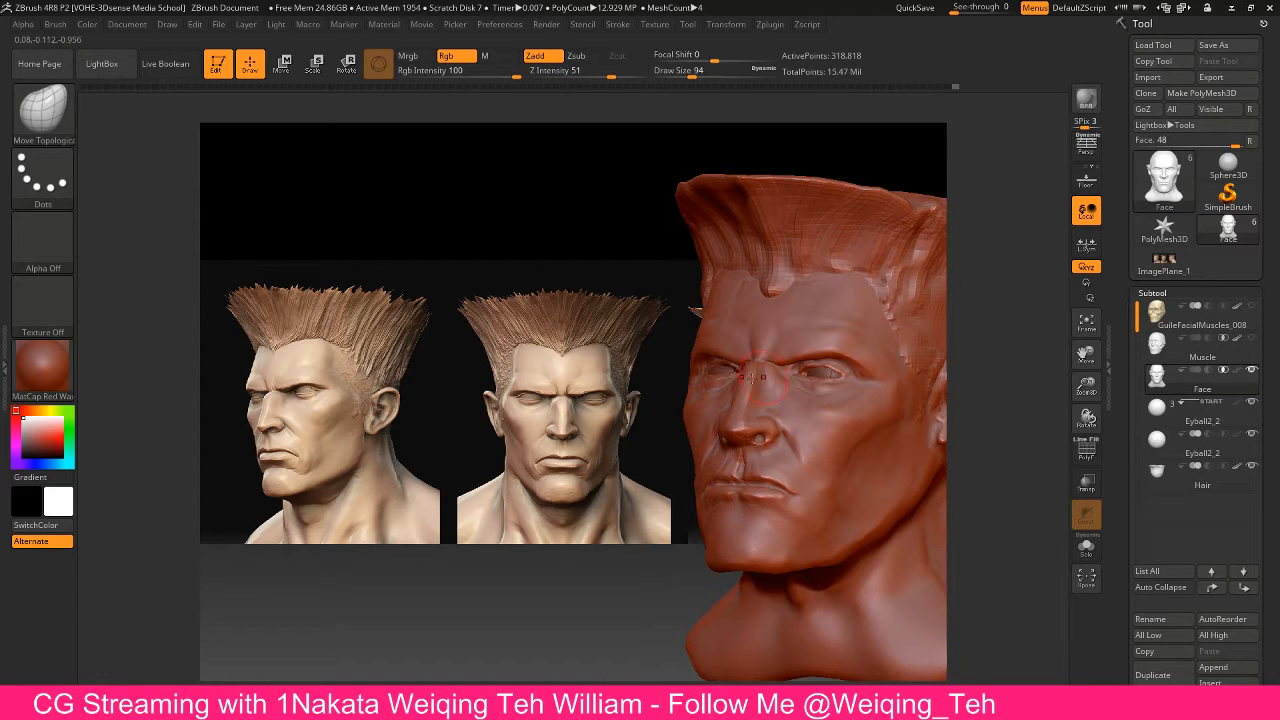
Isolate the inner eye corners with an inverted mask and adjust their shape with the Move Topological brush
key(ctrl)
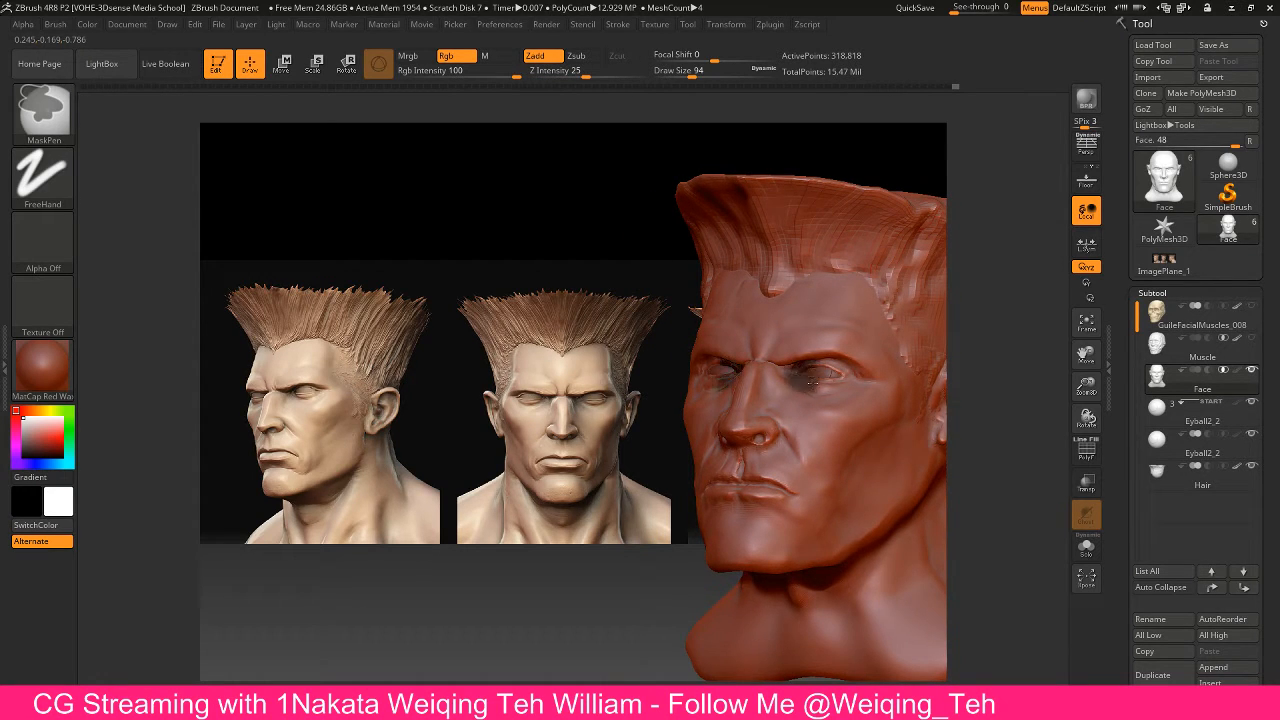
ctrl+click(643, 357)
mouse_move(643, 357)
mouse_down()
mouse_move(633, 343)
mouse_move(783, 348)
mouse_up()
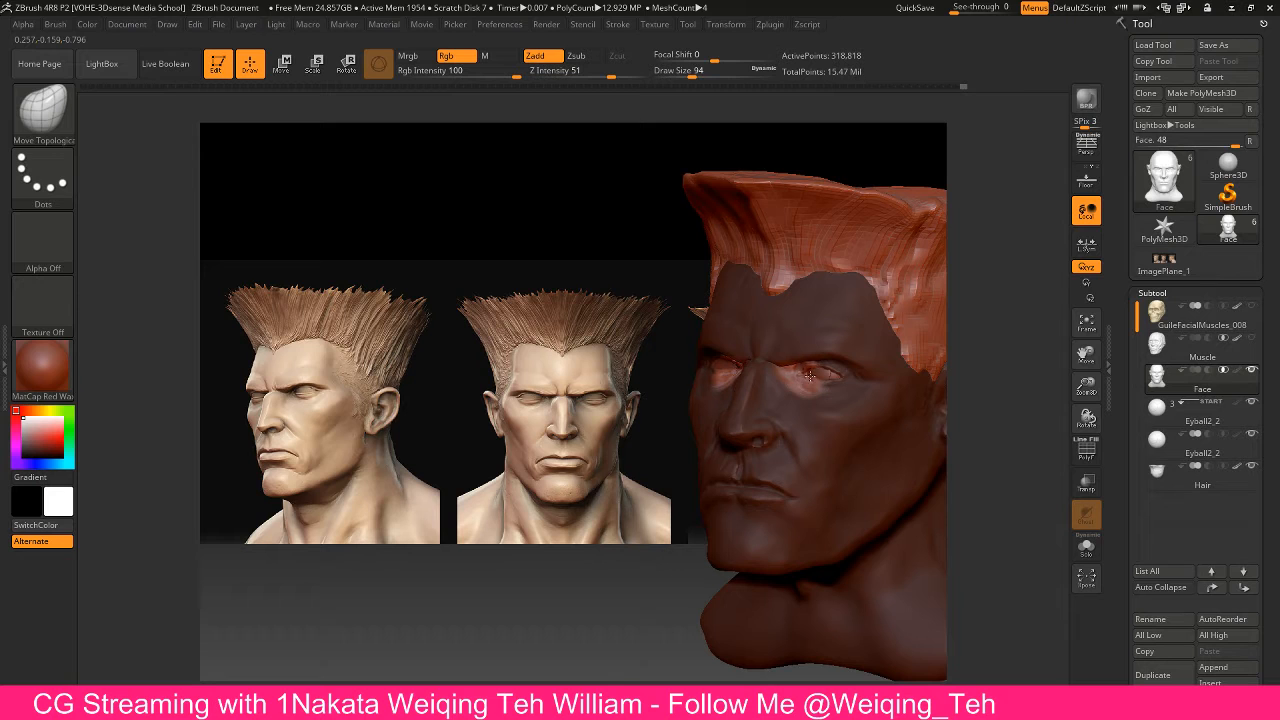
drag(578, 329, 460, 338)
mouse_move(632, 345)
mouse_down()
mouse_move(671, 323)
mouse_move(780, 374)
mouse_up()
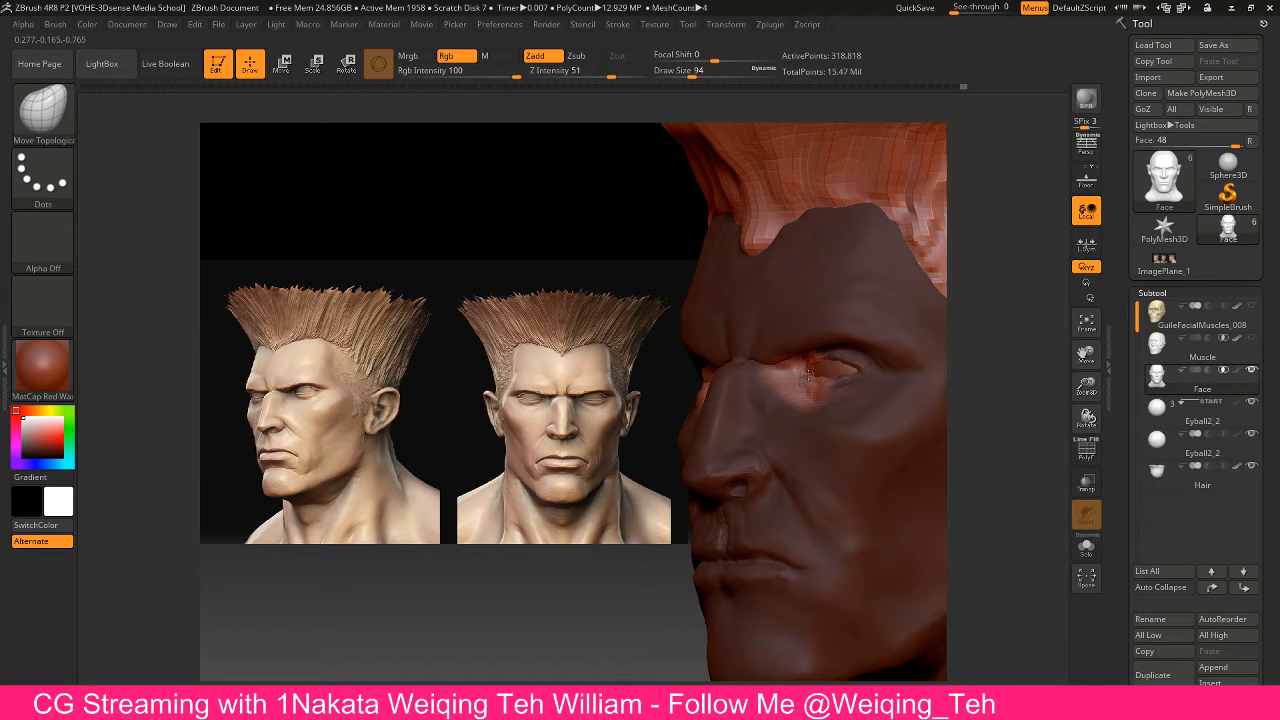
Return to the ZBrush sculpt after a brief window switch and clear the inverted mask from the face
key(alt+Tab)
click(425, 332)
key(alt+Tab)
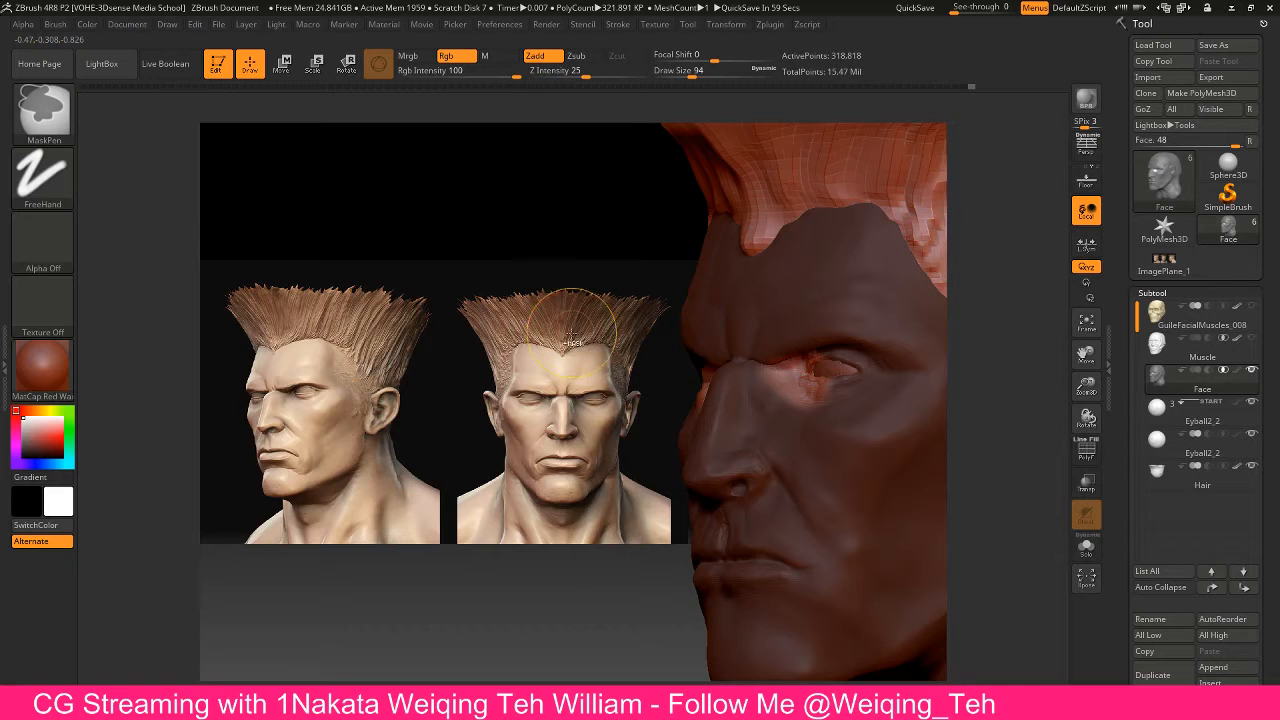
ctrl+click(566, 325)
mouse_move(554, 300)
ctrl+mouse_down()
mouse_move(580, 314)
mouse_move(600, 306)
ctrl+mouse_up()
Build up the inner eye corners with the ClayTubes brush at draw size 42 and Z Intensity 30
key(b)
key(c)
key(t)
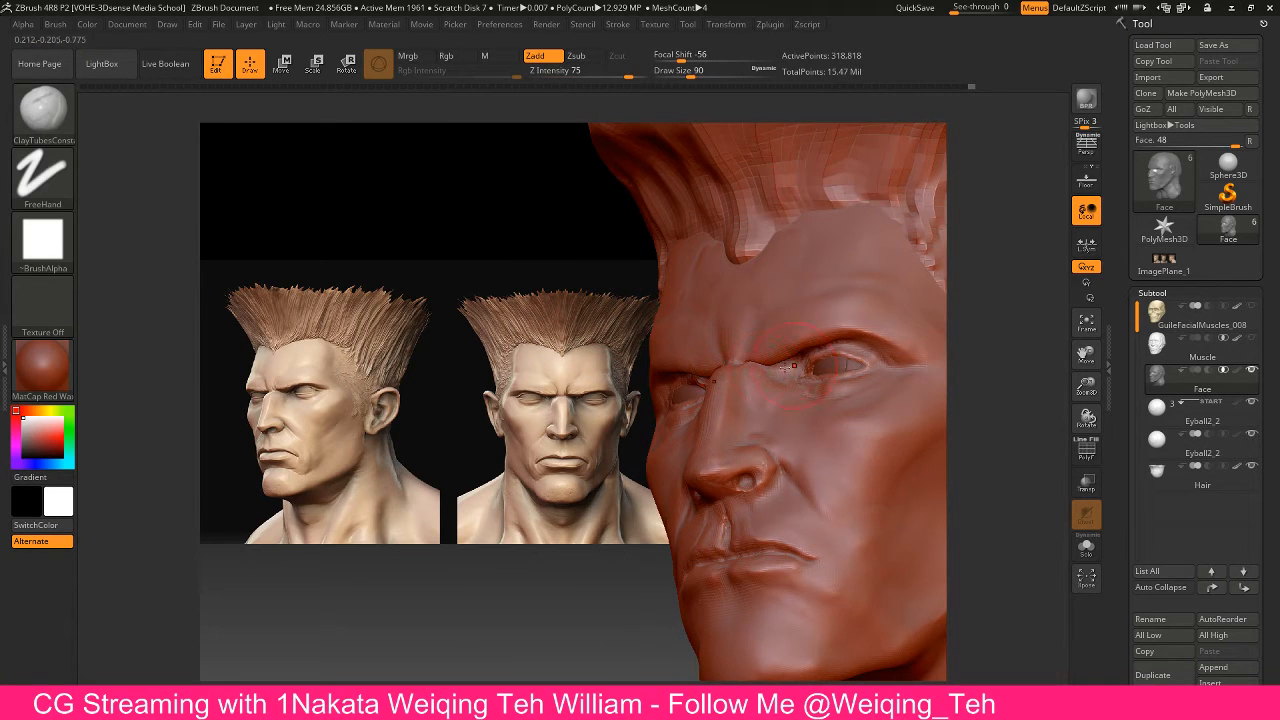
key(])
click(810, 362)
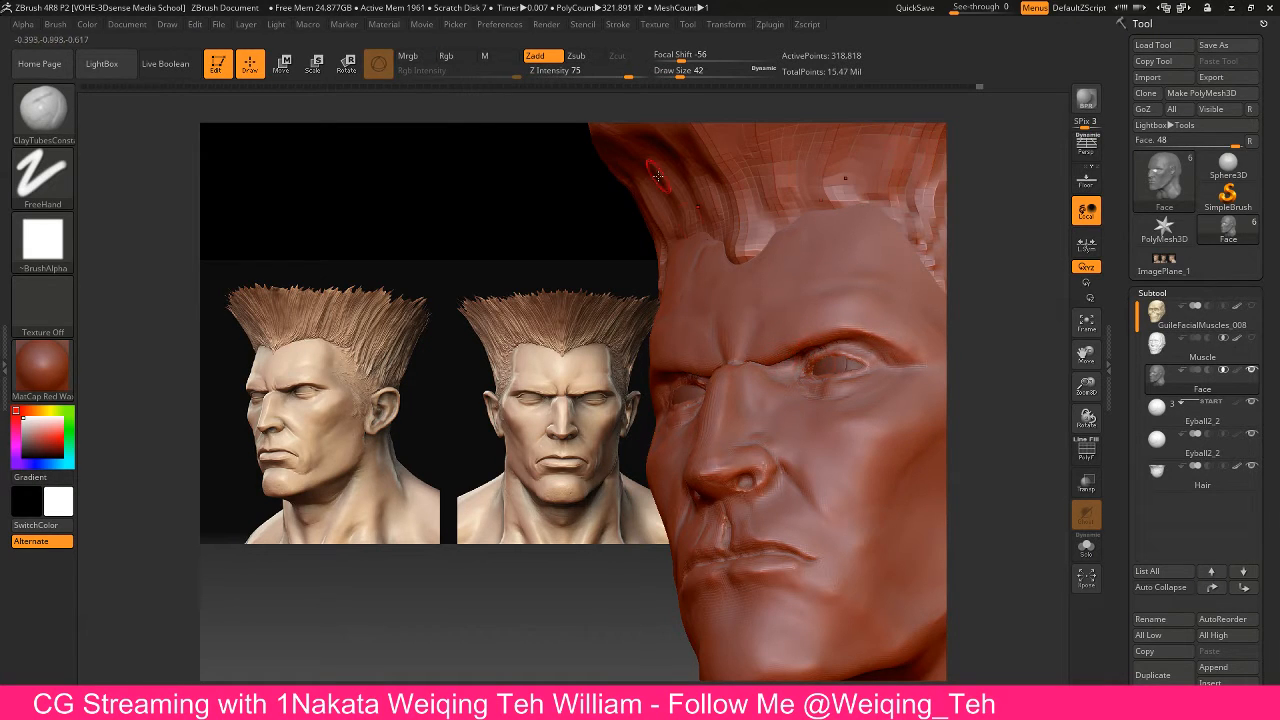
drag(612, 78, 596, 75)
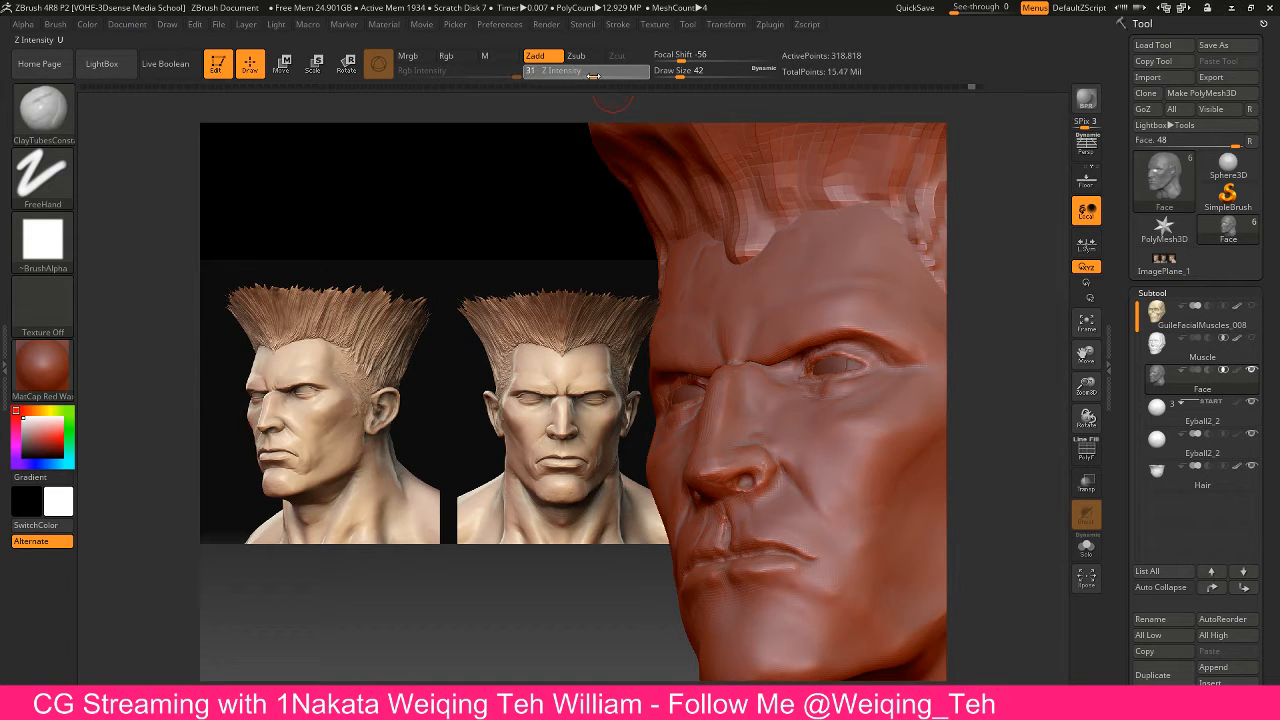
mouse_move(560, 376)
alt+mouse_down()
mouse_move(562, 335)
mouse_move(640, 420)
alt+mouse_up()
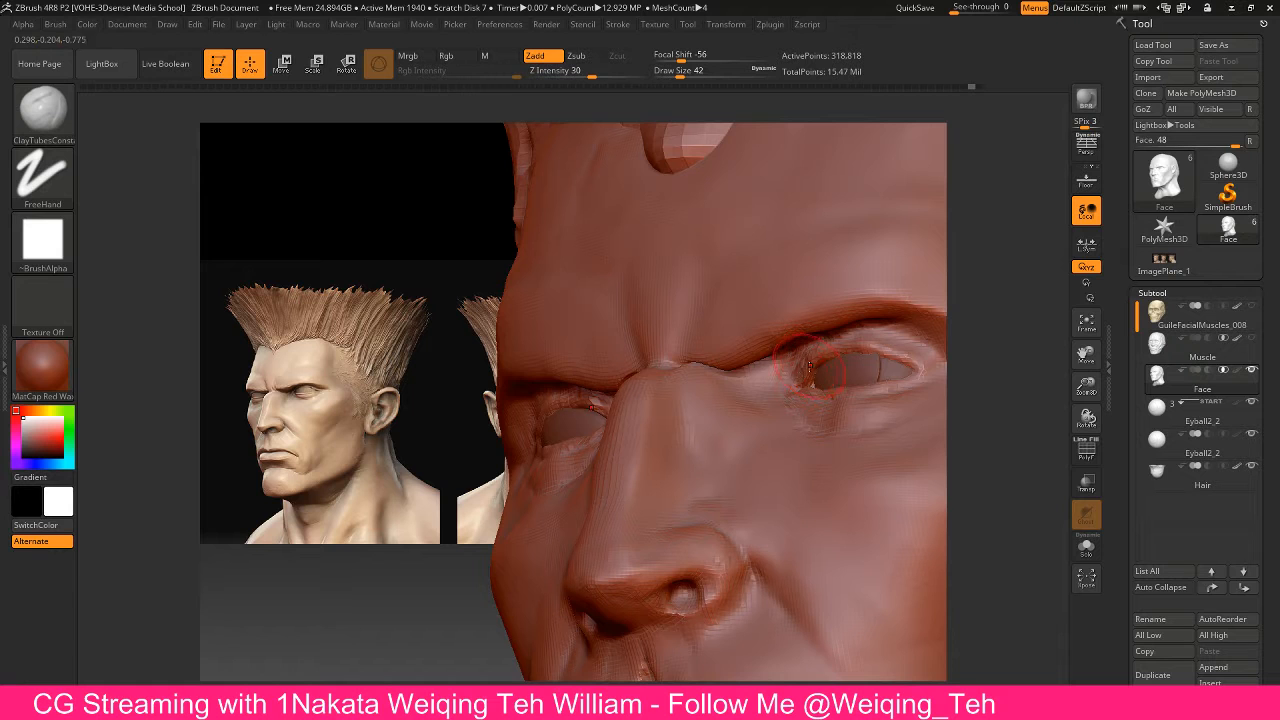
drag(805, 368, 794, 383)
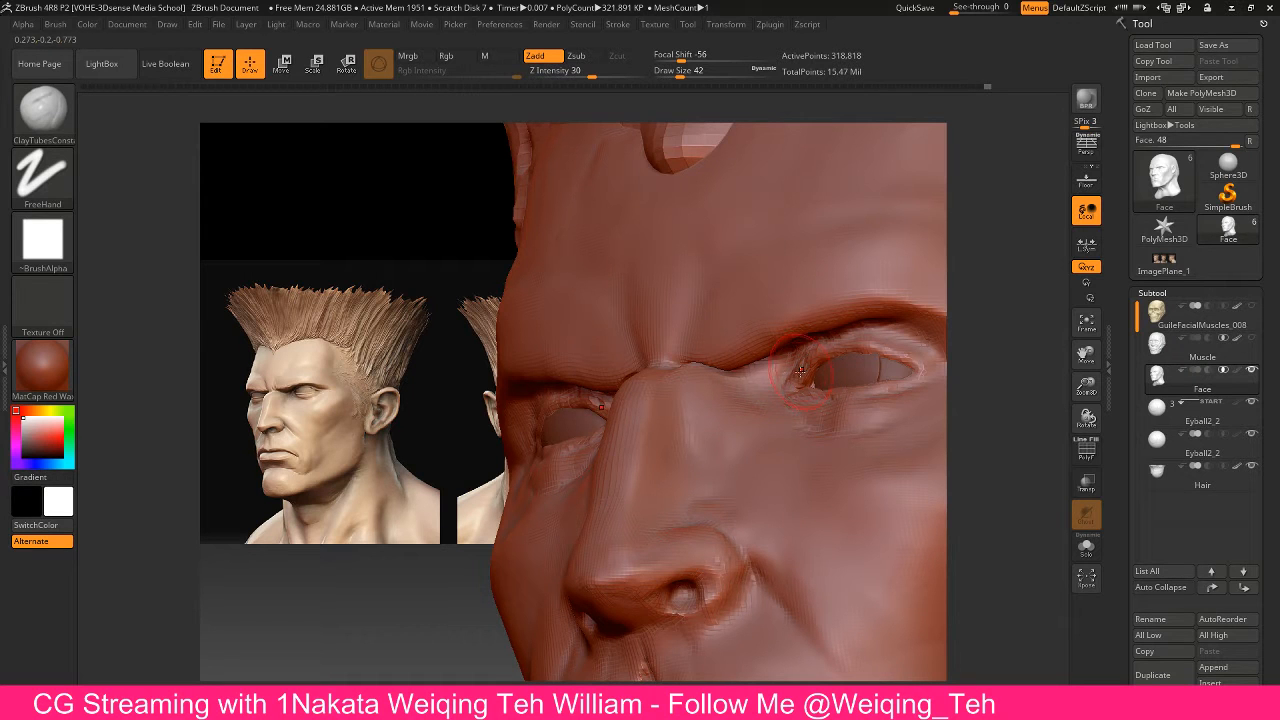
mouse_move(408, 392)
mouse_down()
mouse_move(440, 372)
mouse_move(434, 344)
mouse_move(427, 361)
mouse_up()
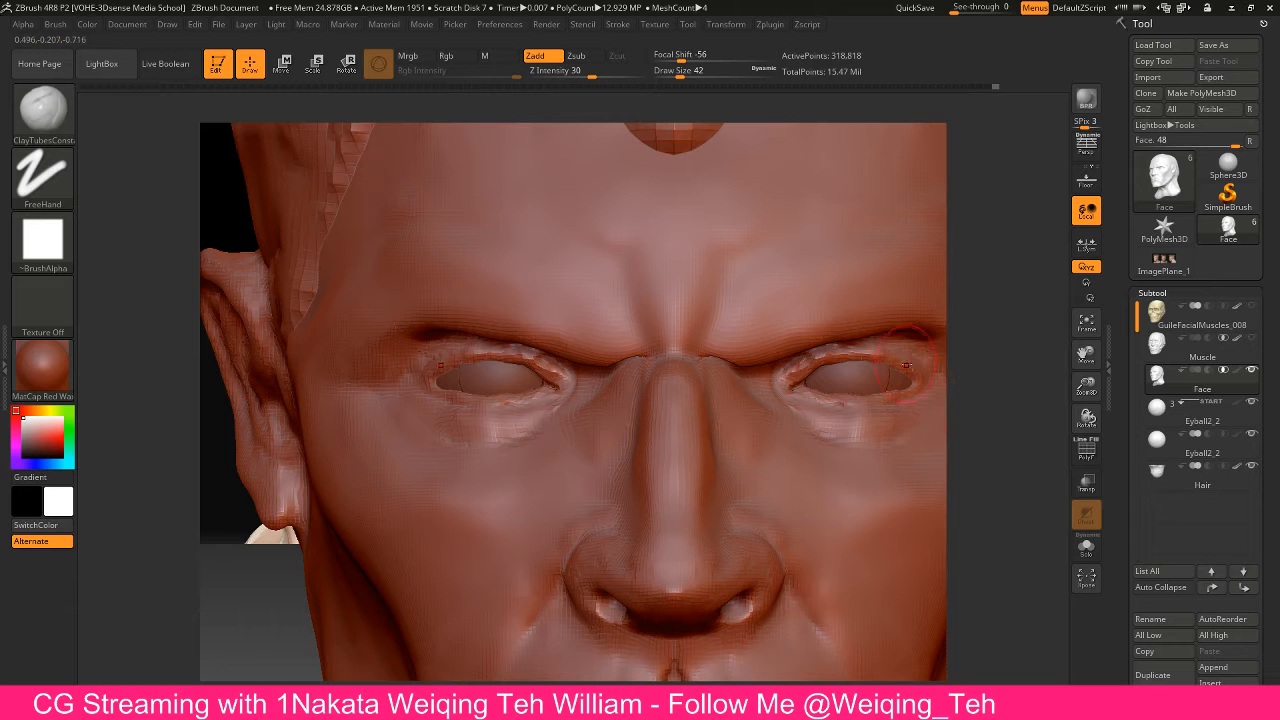
alt+drag(973, 409, 984, 356)
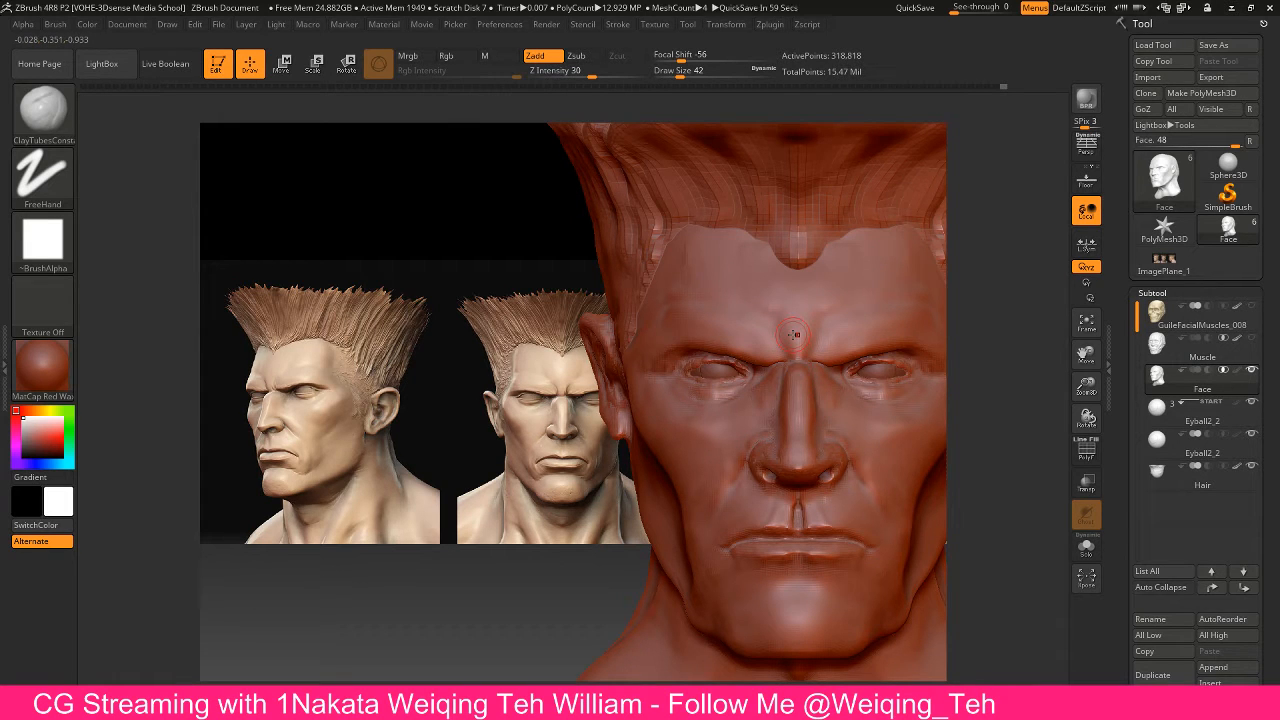
Switch to the browser and search Google for "guy kawasaki slides microsoft accelerator"
key(alt+Tab)
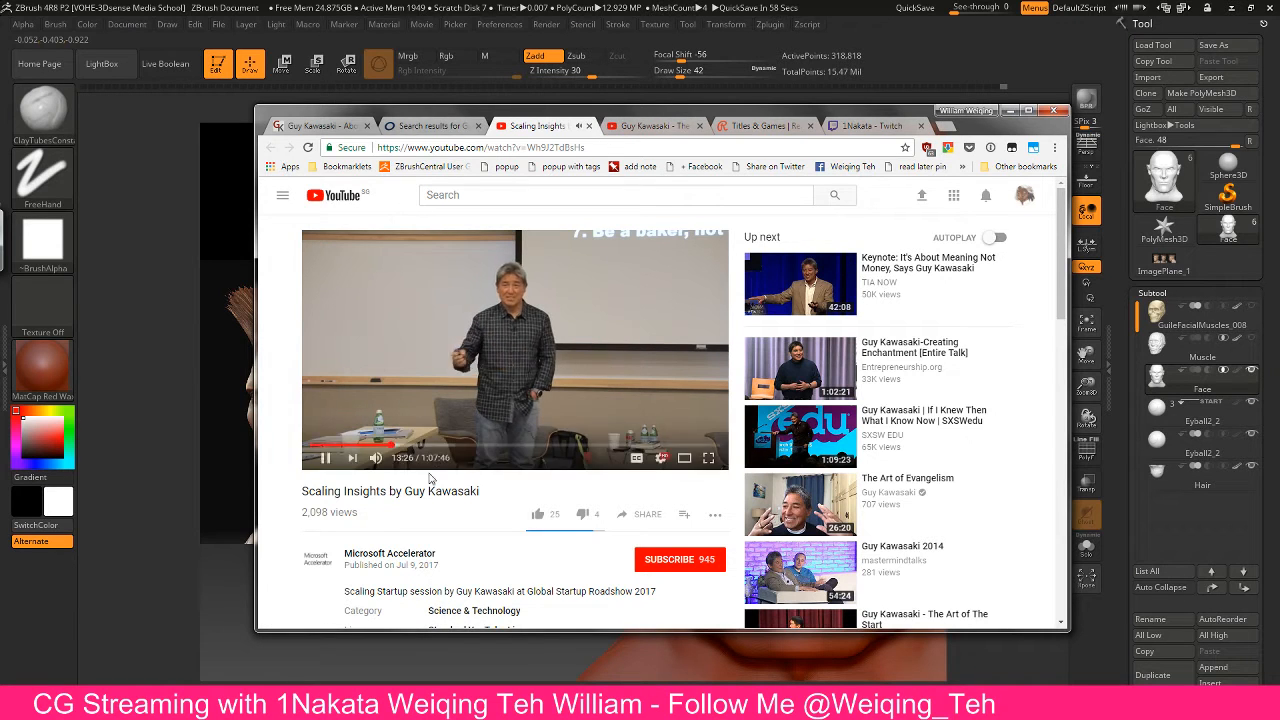
click(449, 127)
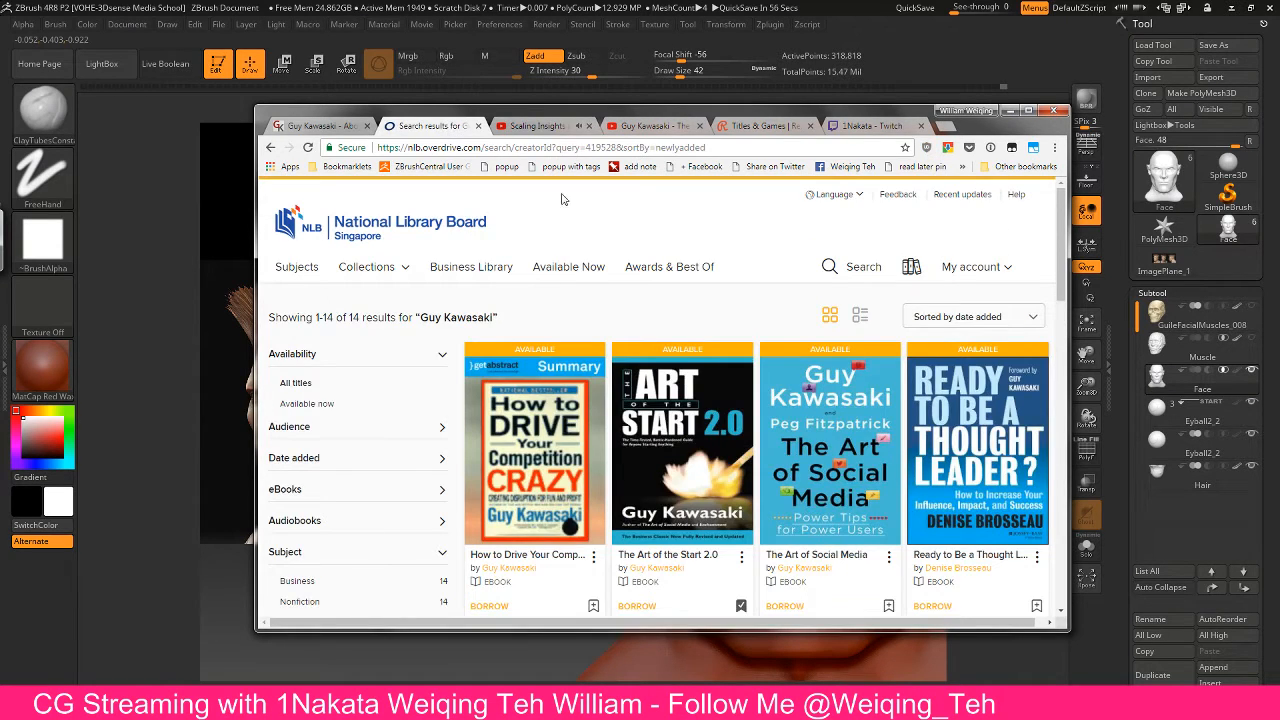
click(634, 612)
click(316, 127)
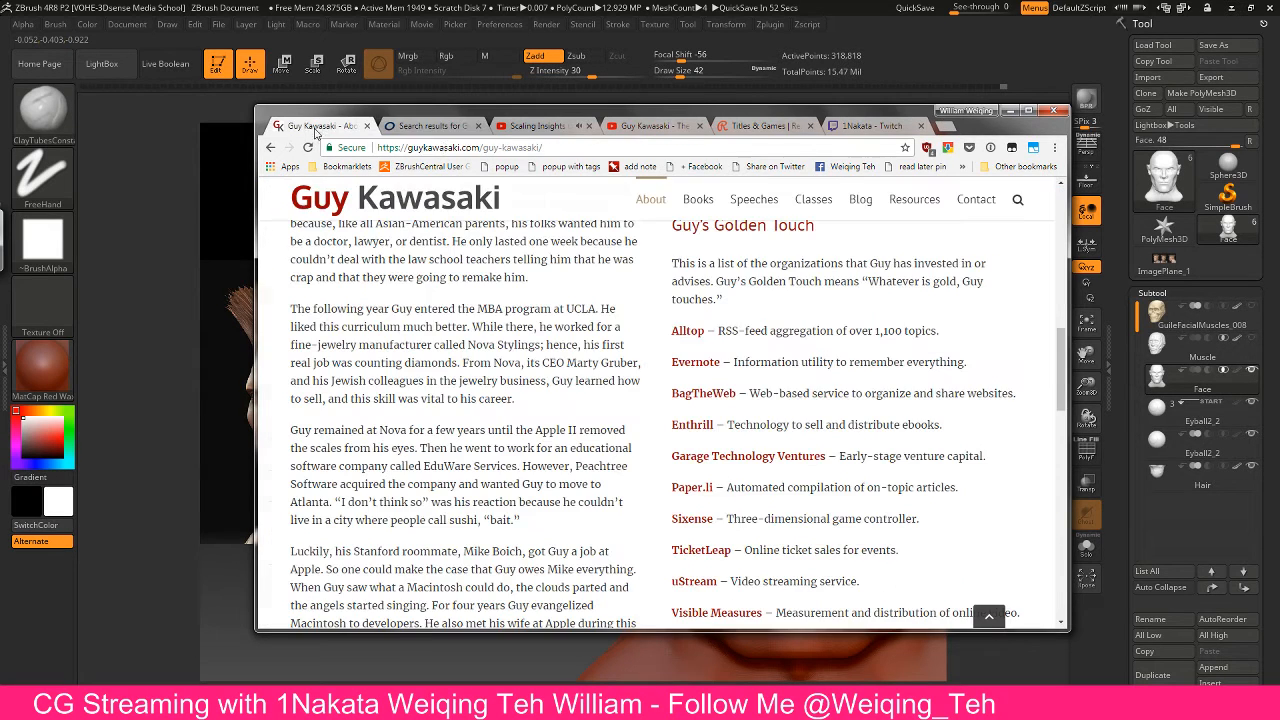
click(476, 148)
text(guy kawasaki slides microsoft accelerator)
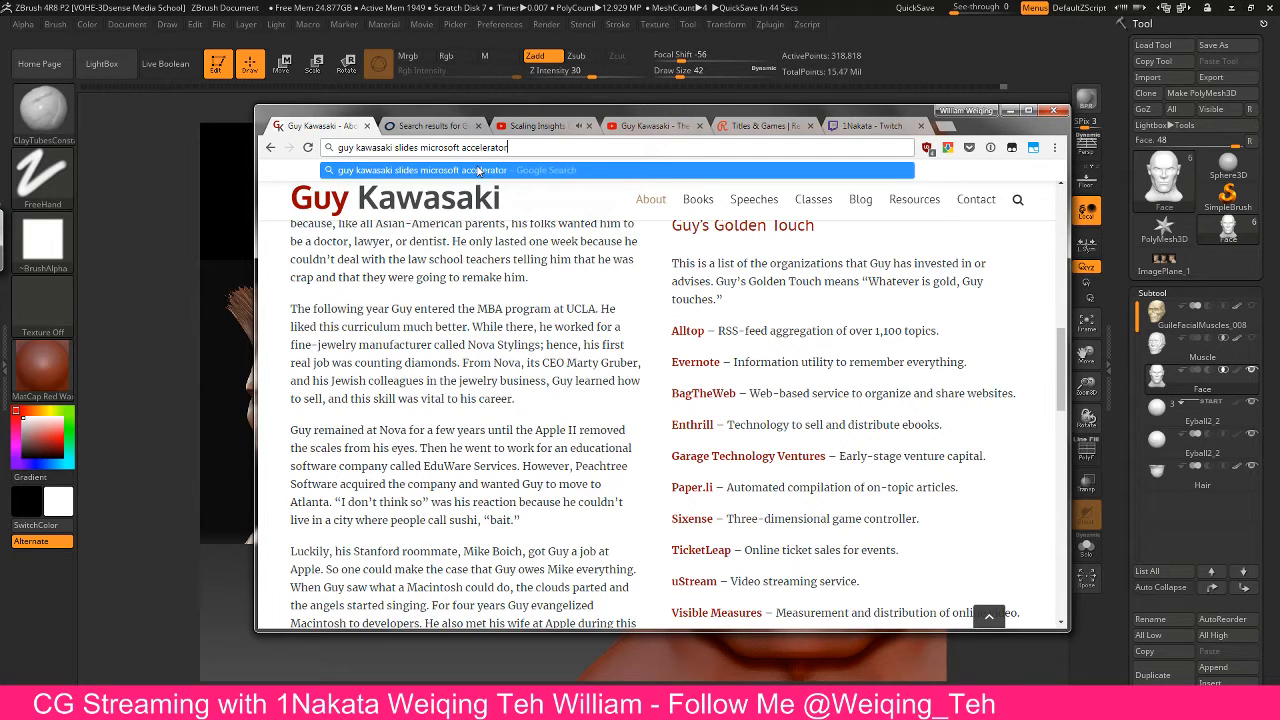
key(Return)
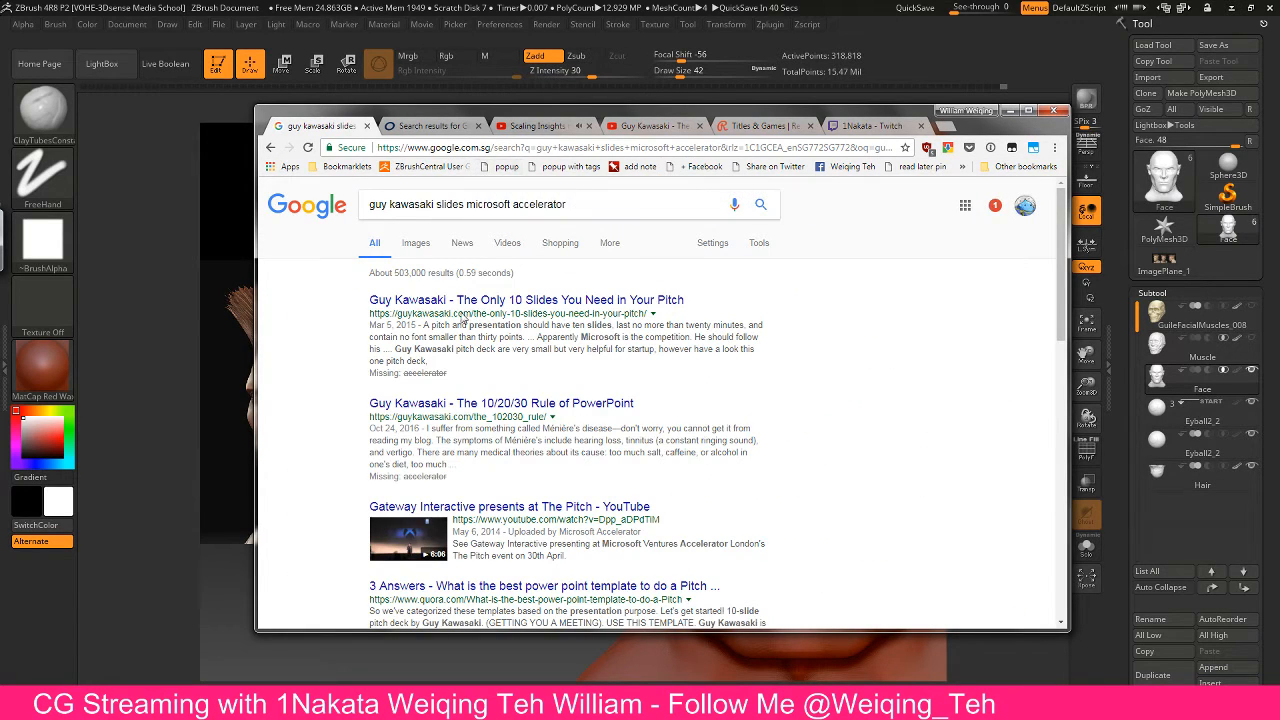
Check the slide shown in the Scaling Insights video and look through the search results for a matching slide deck
click(537, 125)
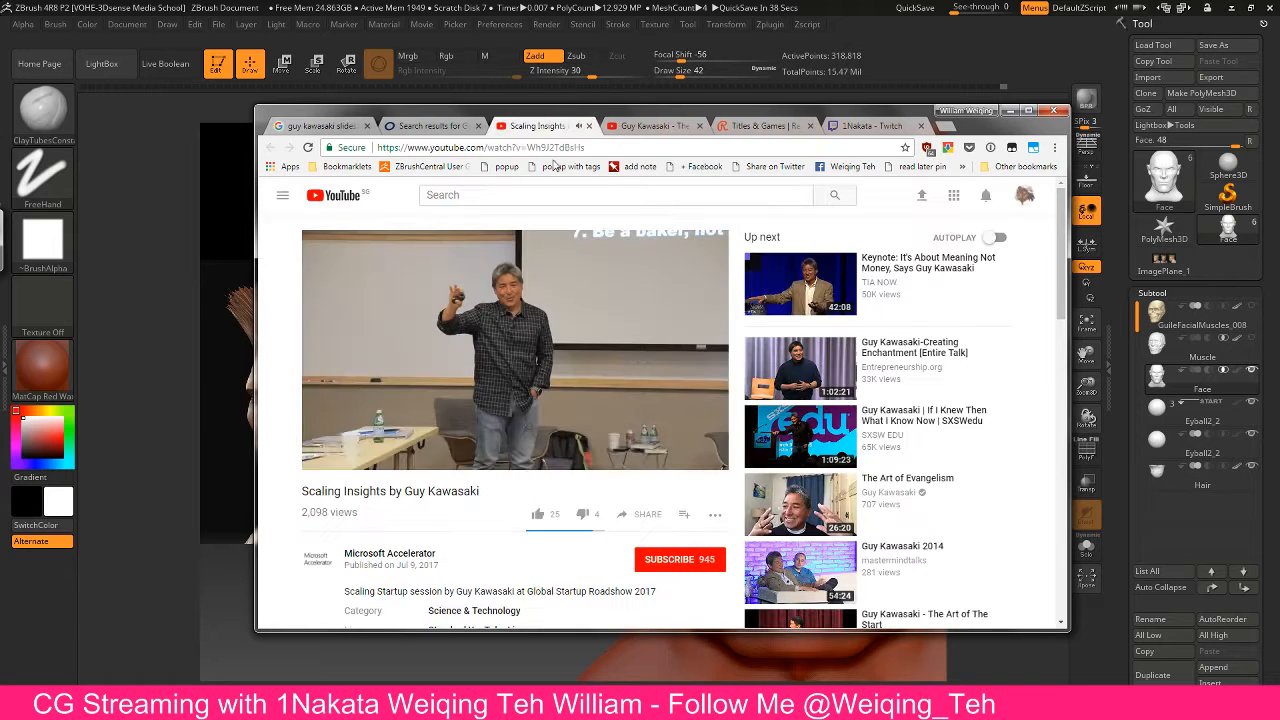
scroll(617, 395, down, 2)
scroll(609, 365, up, 2)
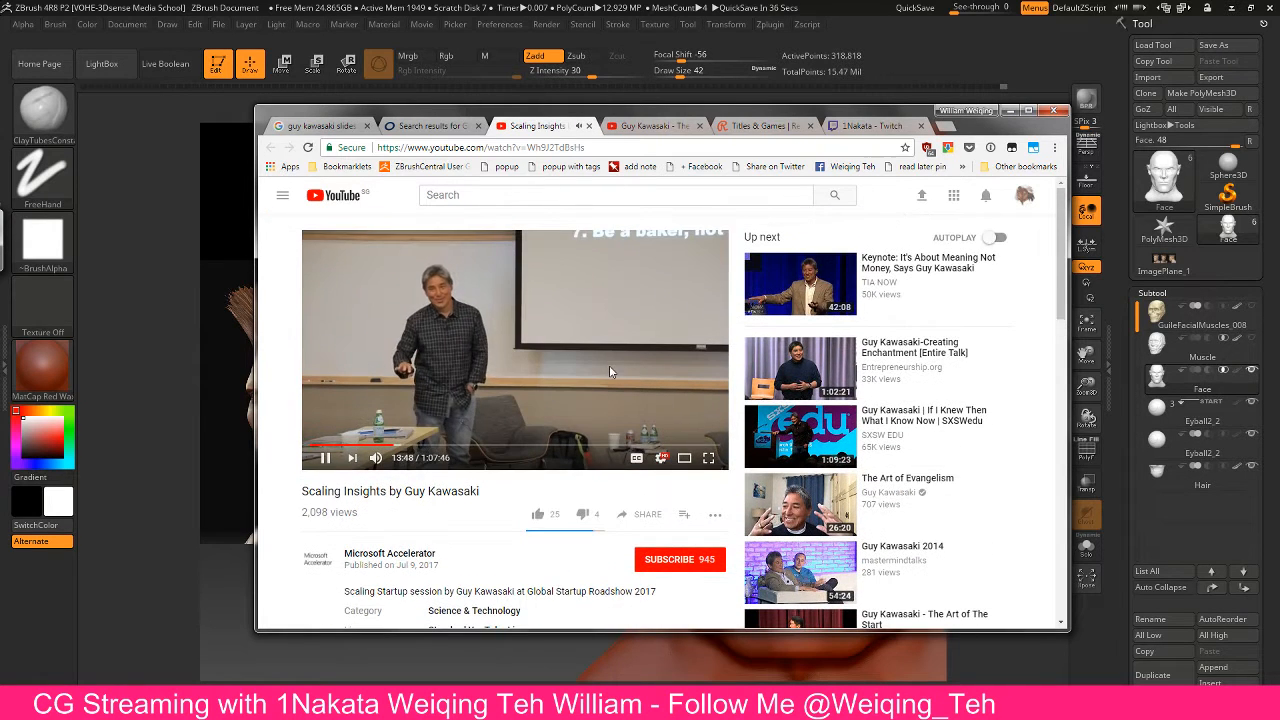
click(350, 124)
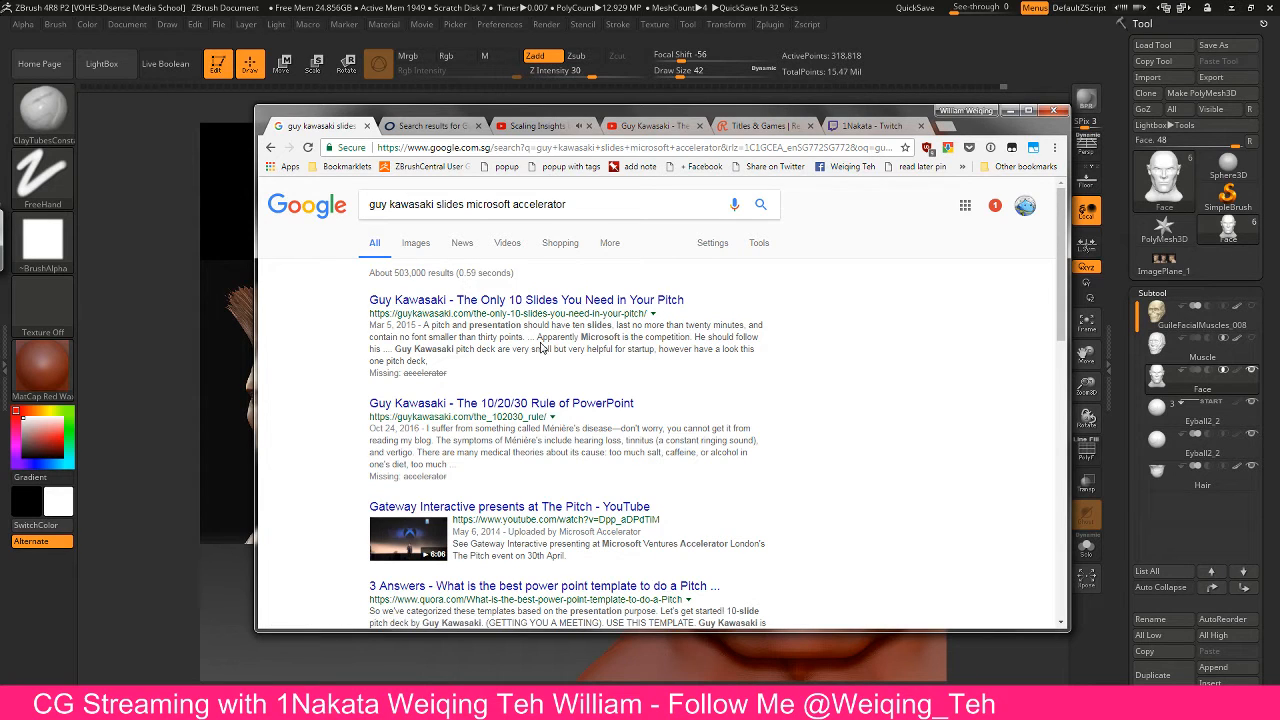
scroll(560, 368, down, 3)
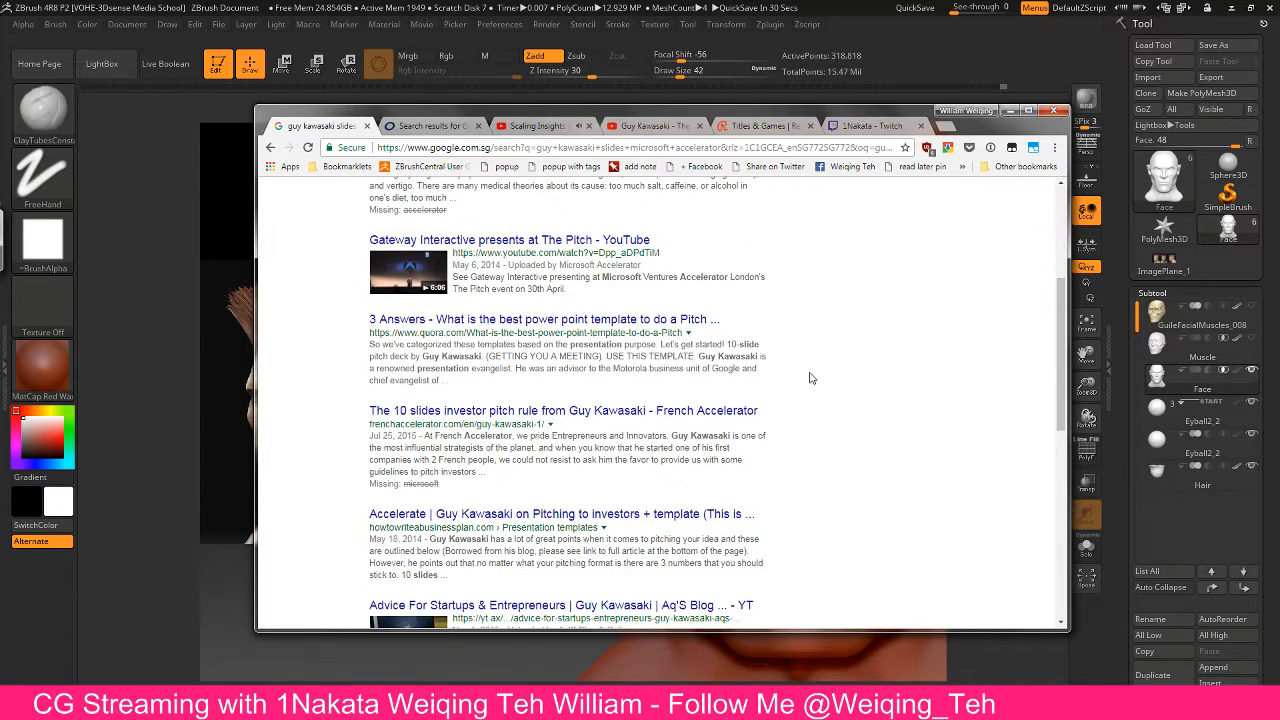
scroll(615, 384, down, 2)
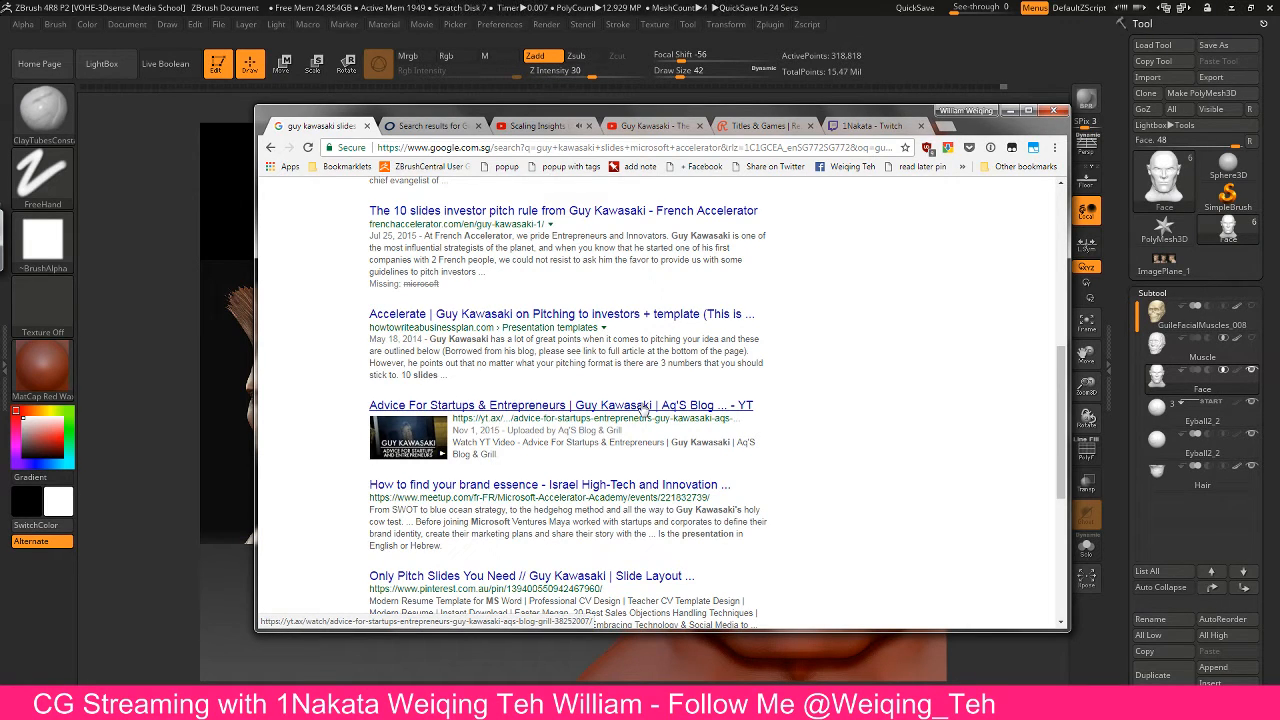
scroll(628, 352, up, 4)
scroll(628, 352, up, 1)
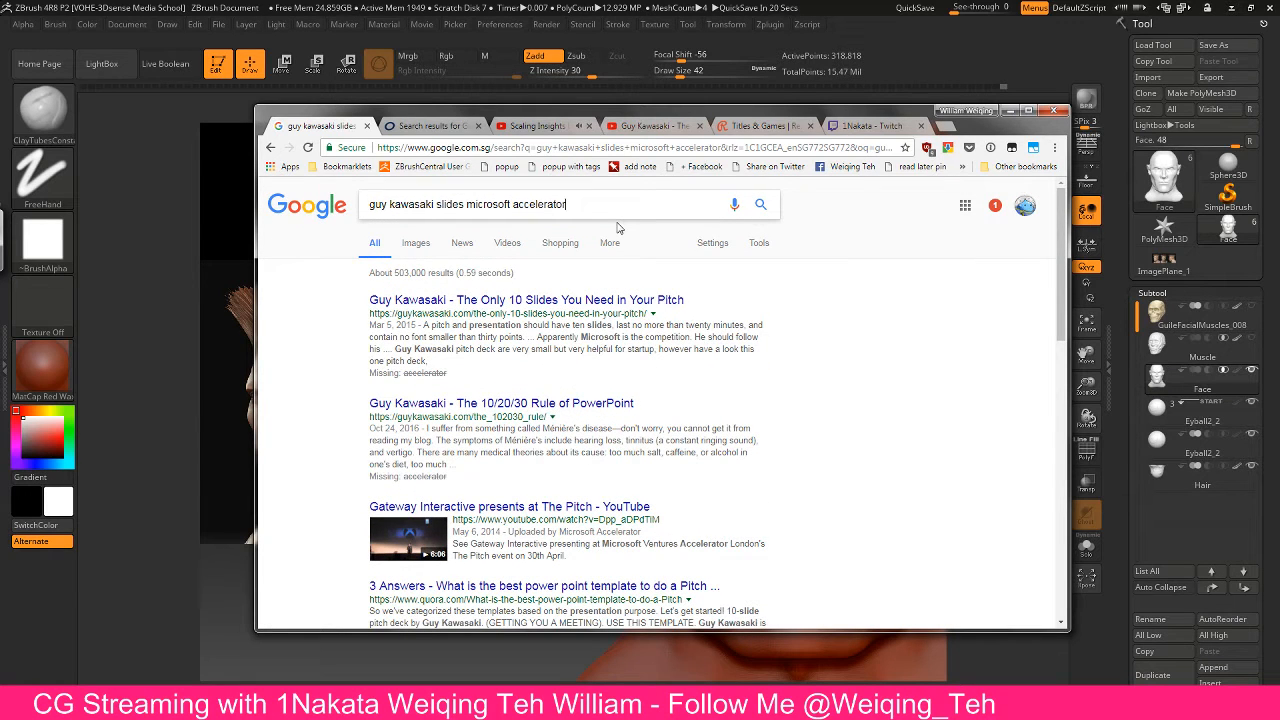
Search for "guy kawasaki slides think like a baker" and open the Forbes marketing article and The Only 10 Slides You Need in Your Pitch
key(BackSpace)
text(t)
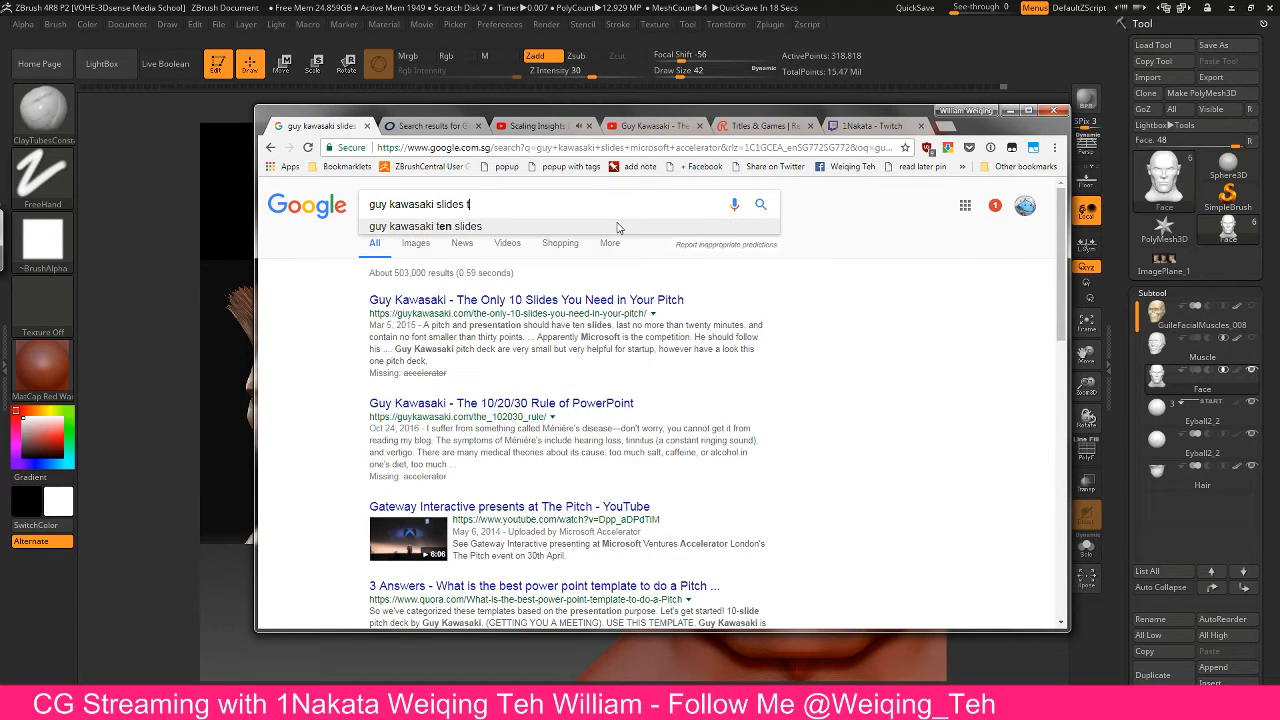
text(hink like a baker)
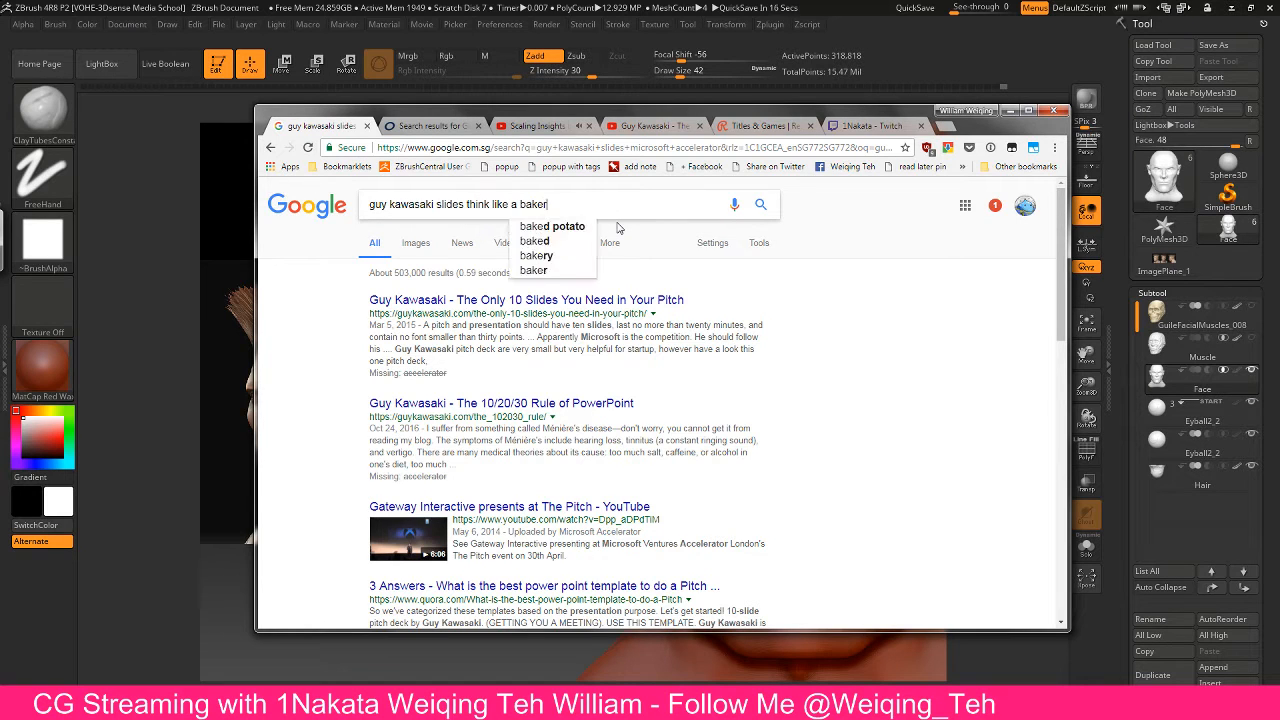
key(Return)
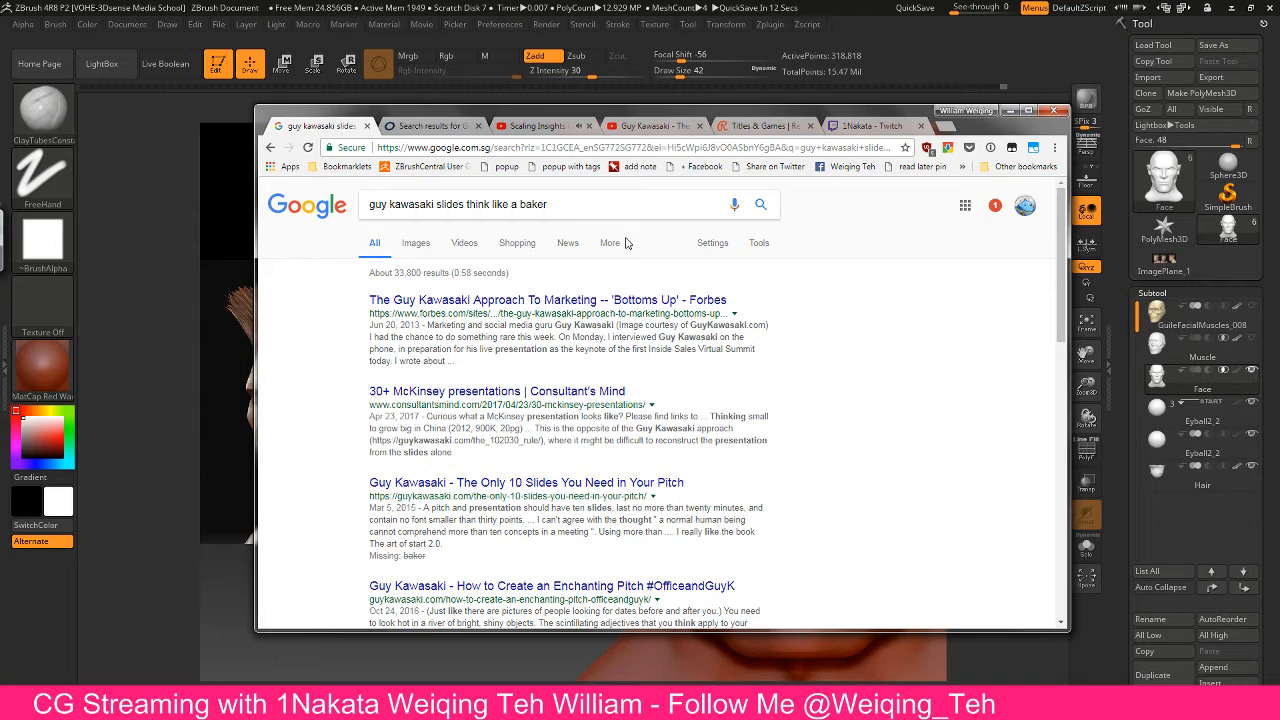
middle_click(598, 300)
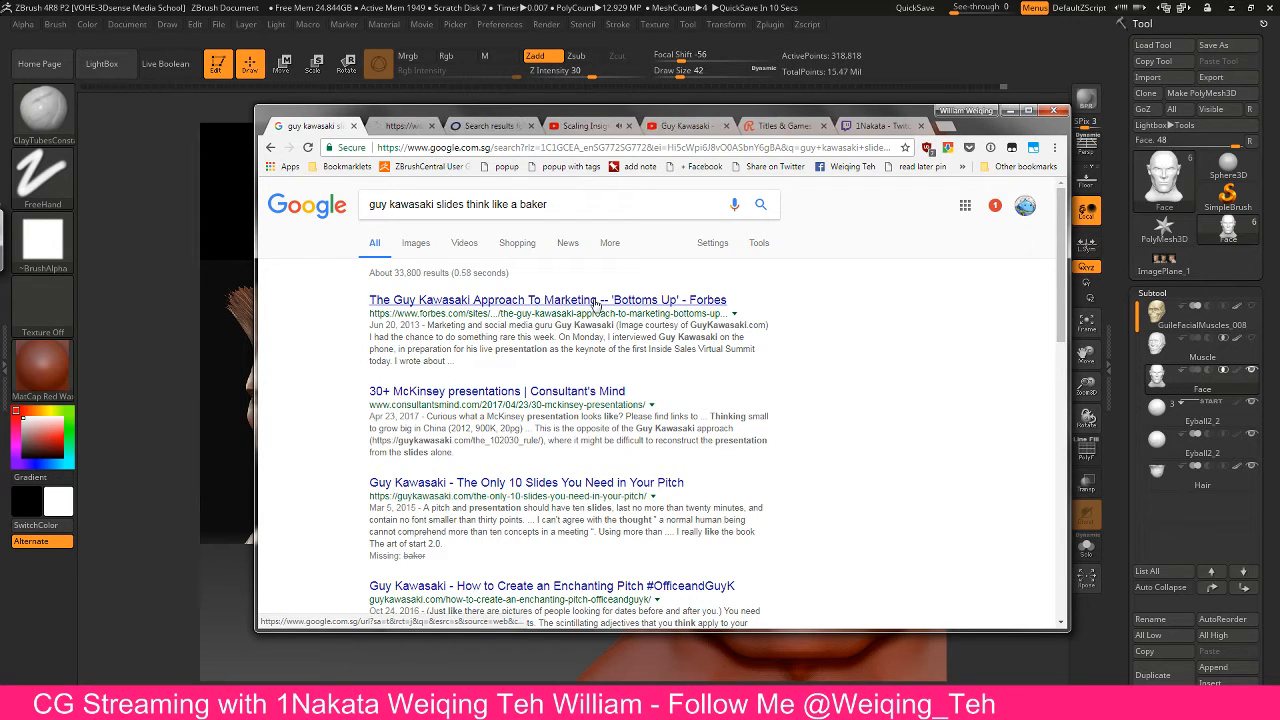
click(271, 147)
Go back to the Scaling Insights video page and examine its description and comments for a link to the slides
key(ctrl+Tab)
key(ctrl+Tab)
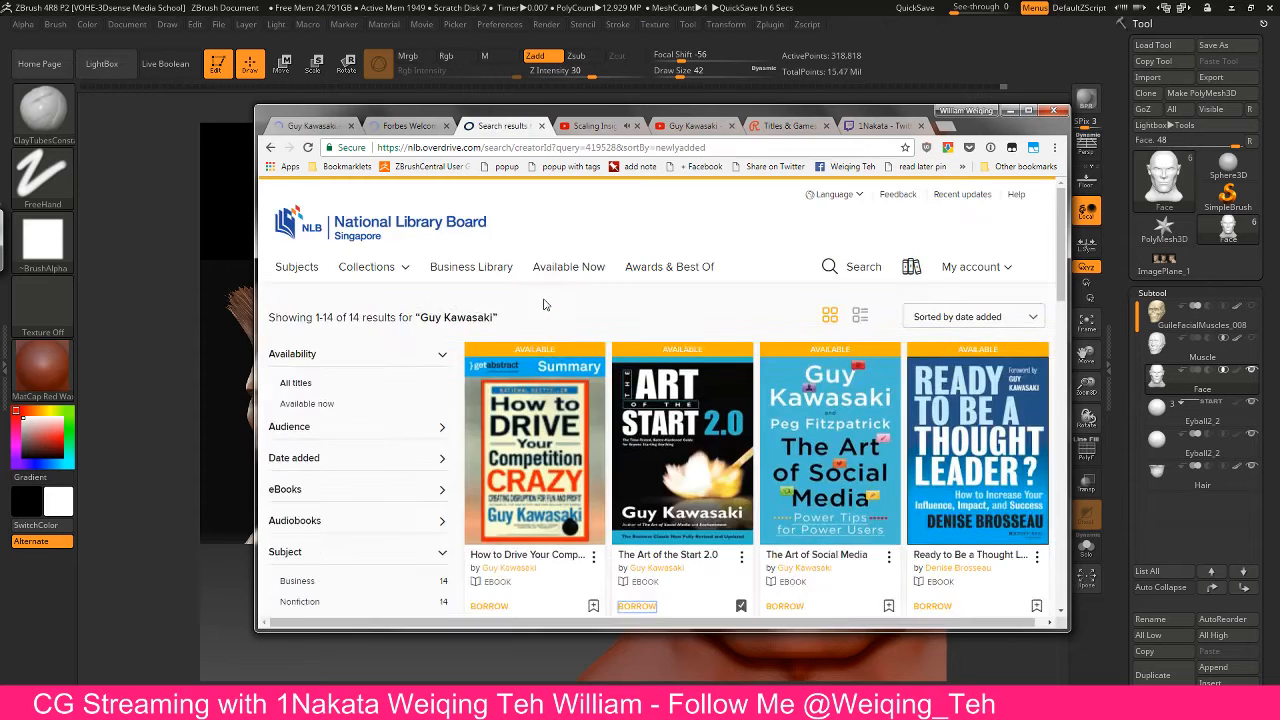
key(ctrl+Tab)
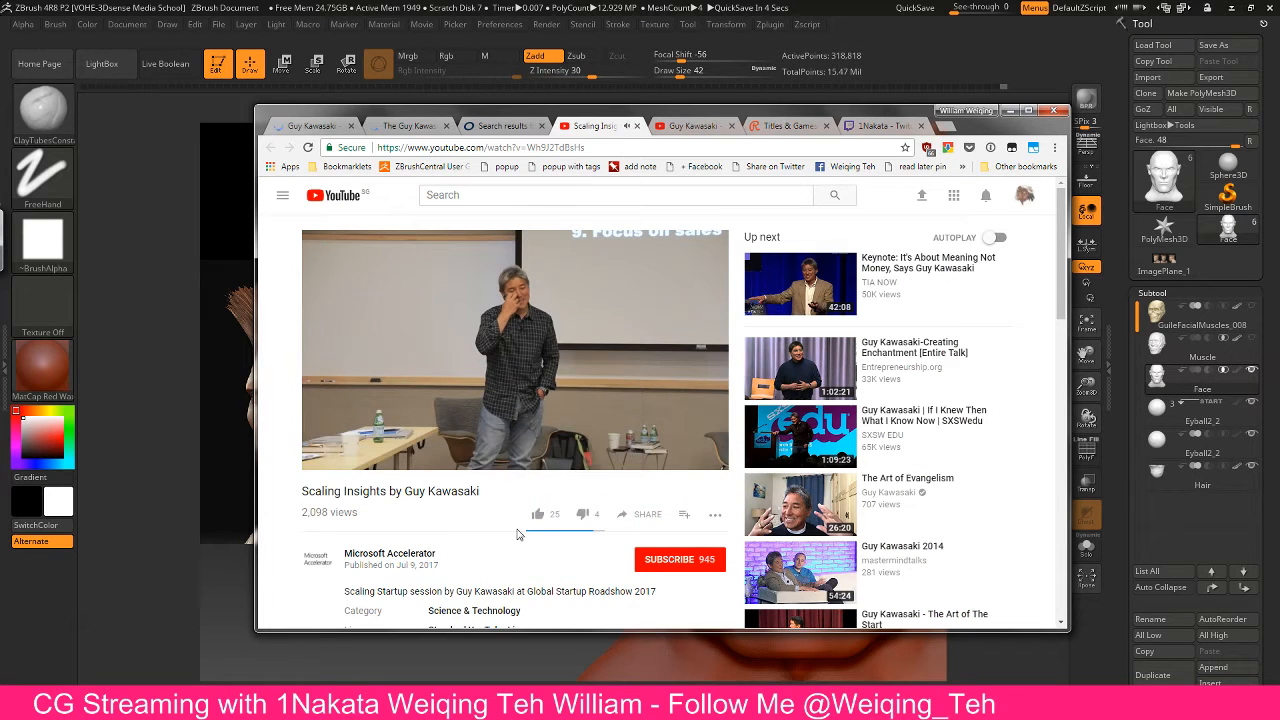
scroll(486, 555, down, 3)
scroll(600, 545, down, 6)
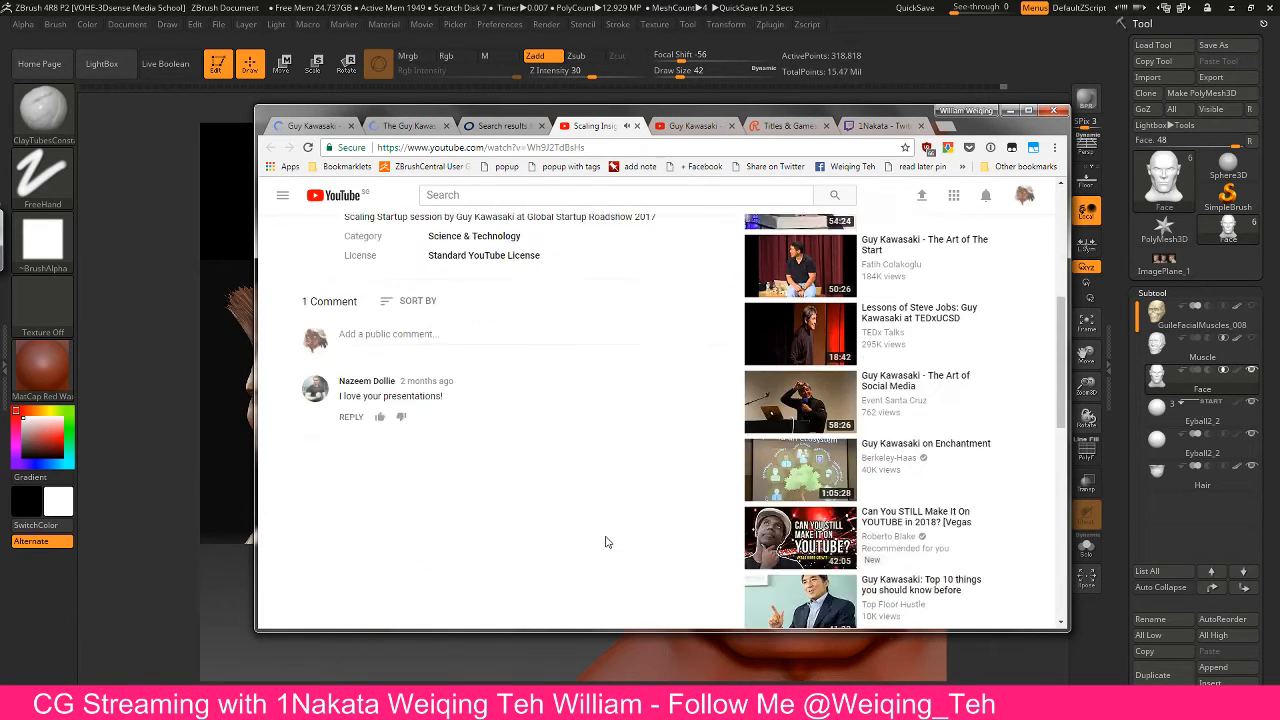
scroll(605, 542, up, 5)
scroll(605, 542, up, 3)
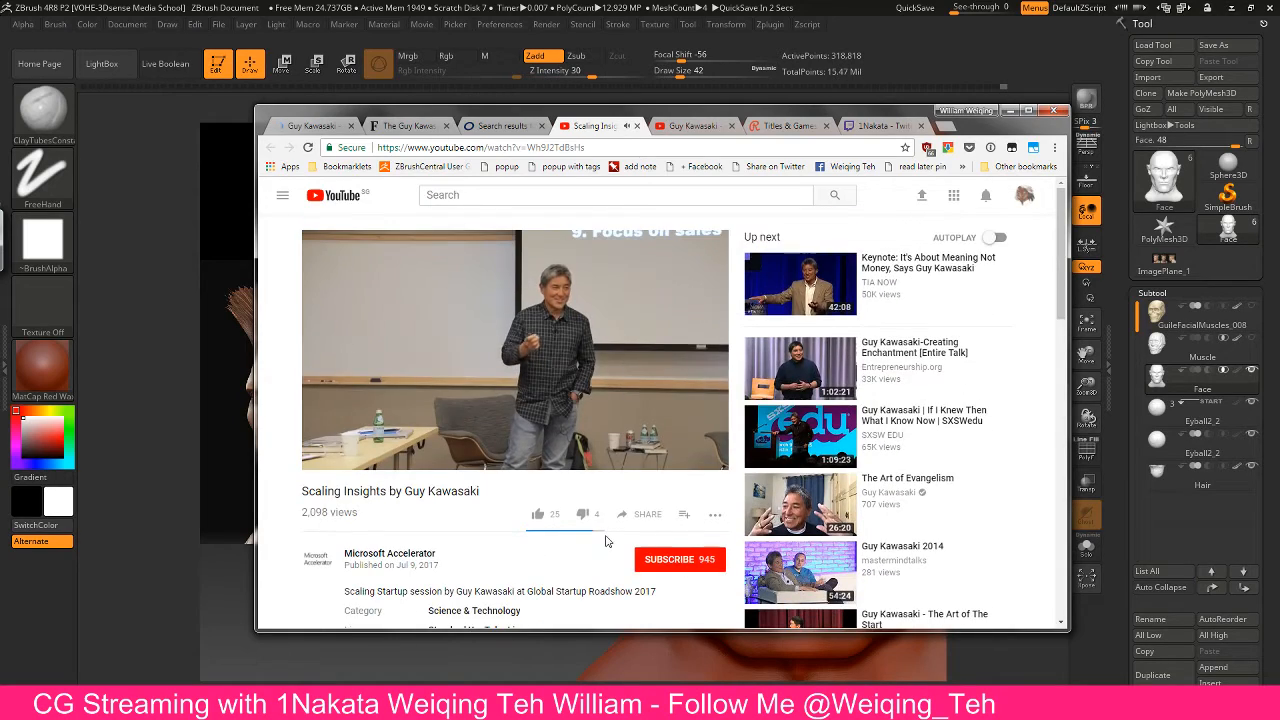
Read through the infographic in The Only 10 Slides You Need in Your Pitch on the Guy Kawasaki site
key(ctrl+shift+Tab)
key(ctrl+shift+Tab)
key(ctrl+shift+Tab)
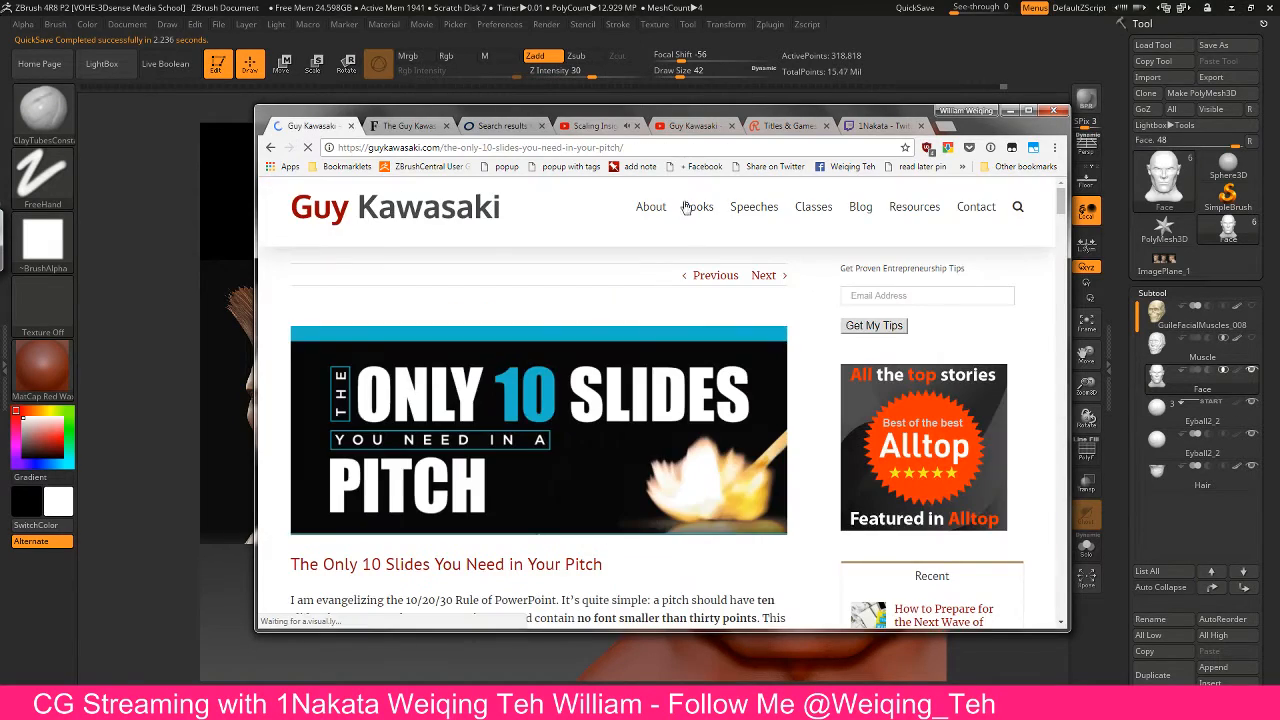
scroll(604, 538, down, 4)
scroll(647, 275, down, 3)
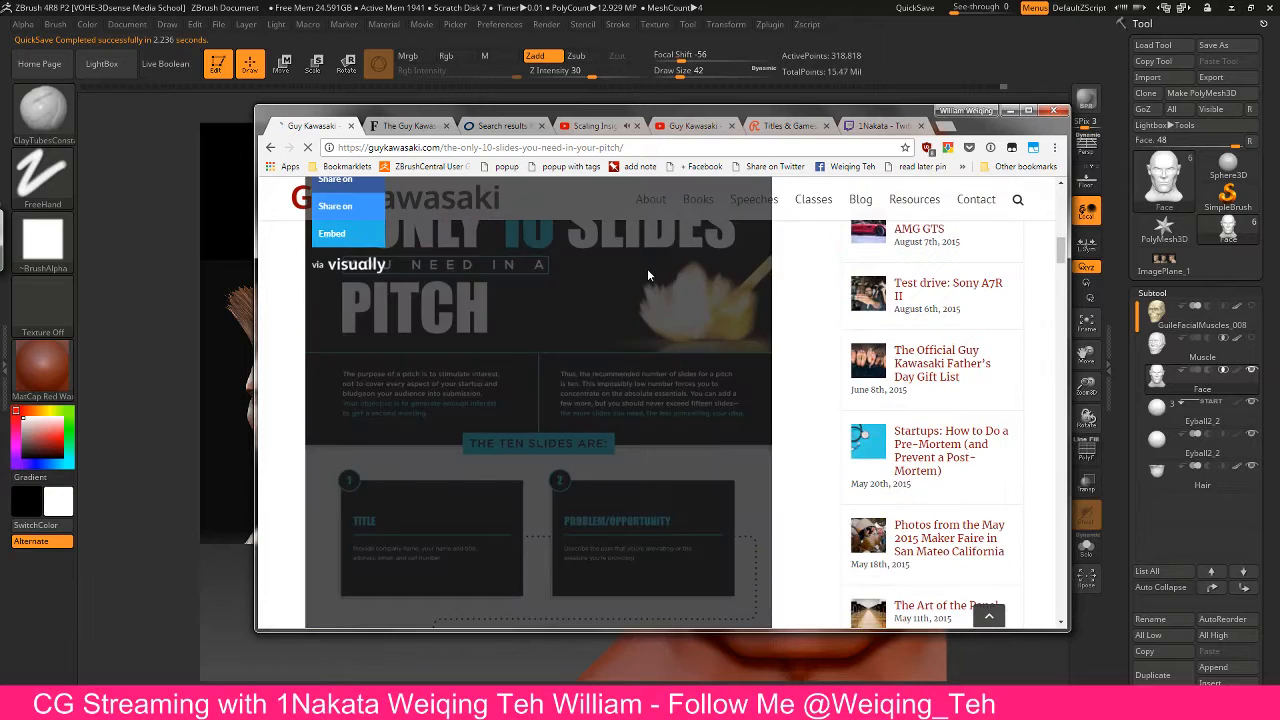
scroll(811, 420, down, 5)
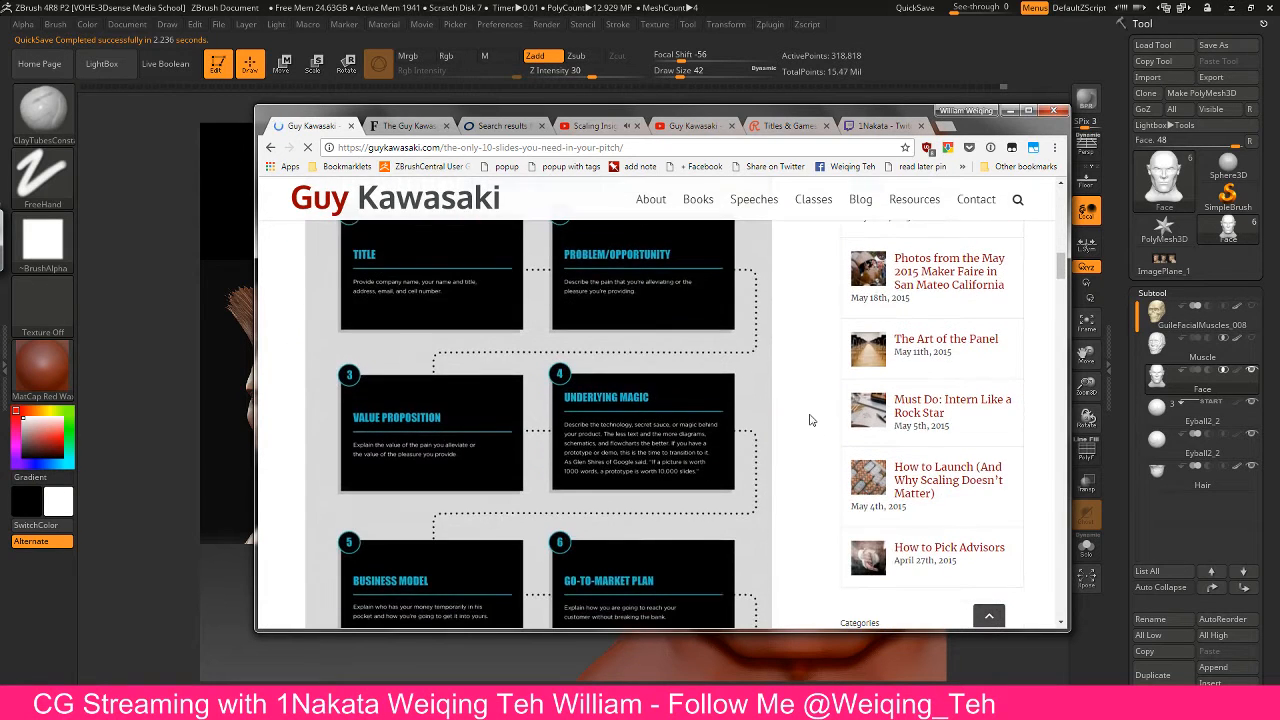
scroll(811, 420, down, 2)
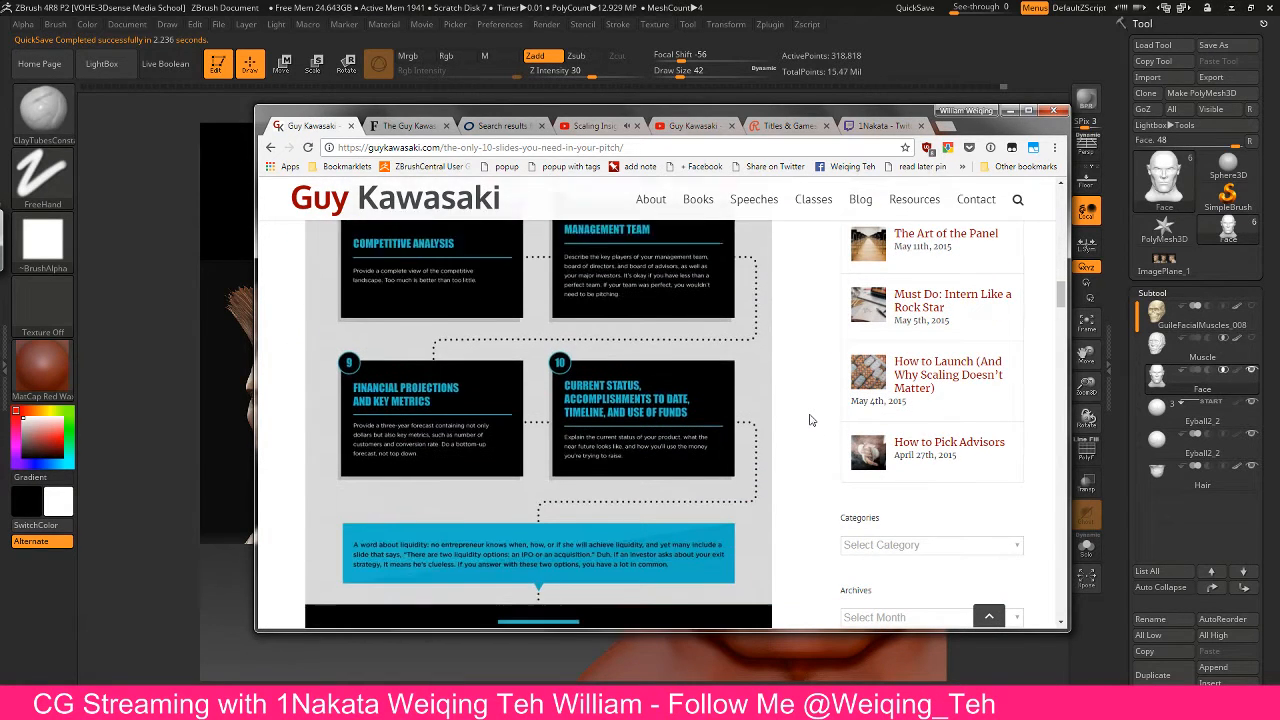
scroll(811, 420, up, 10)
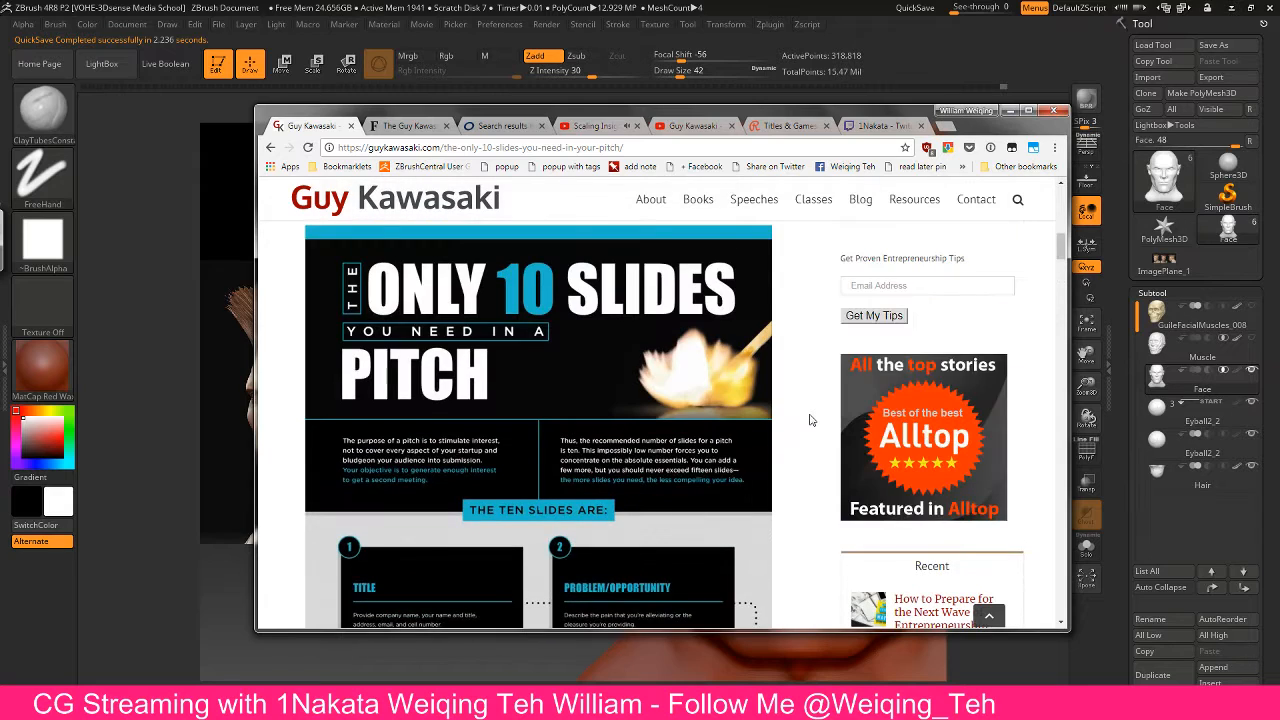
scroll(811, 420, down, 1)
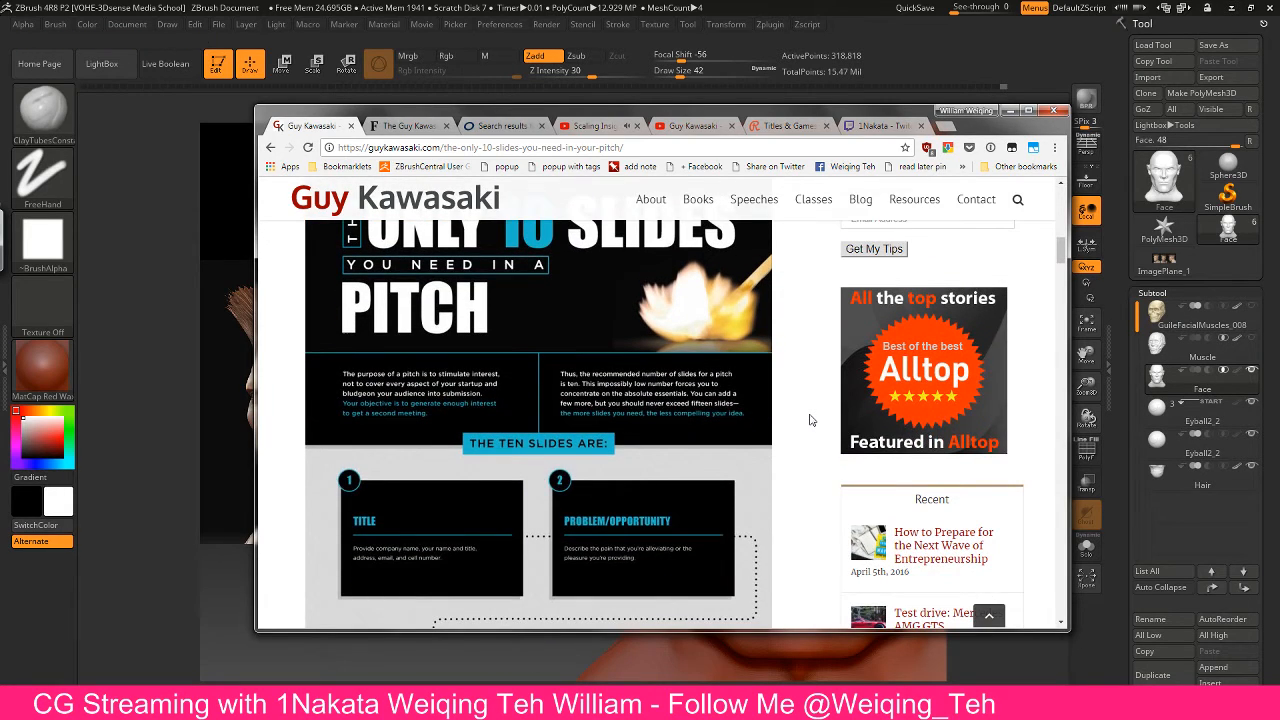
Check the other open browser pages, including the Twitch channel, and return to the ZBrush sculpt
key(ctrl+3)
key(ctrl+4)
key(ctrl+3)
key(ctrl+5)
key(ctrl+6)
key(ctrl+7)
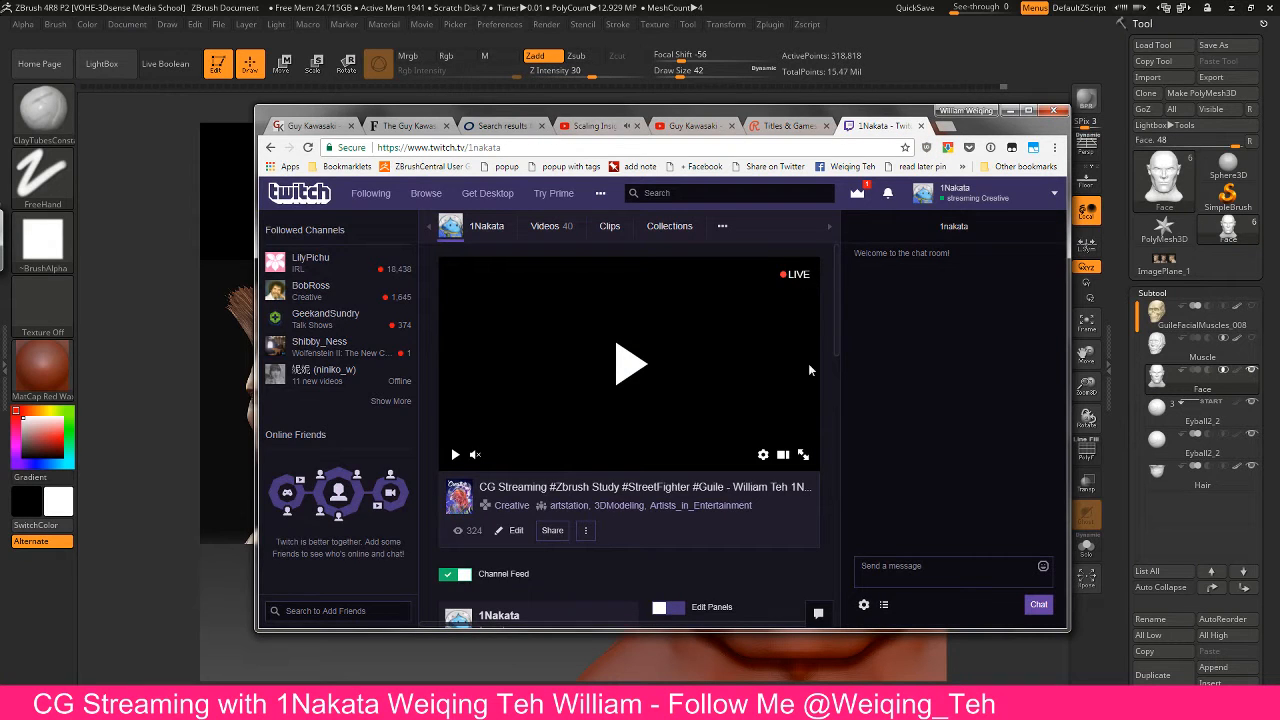
drag(893, 118, 812, 121)
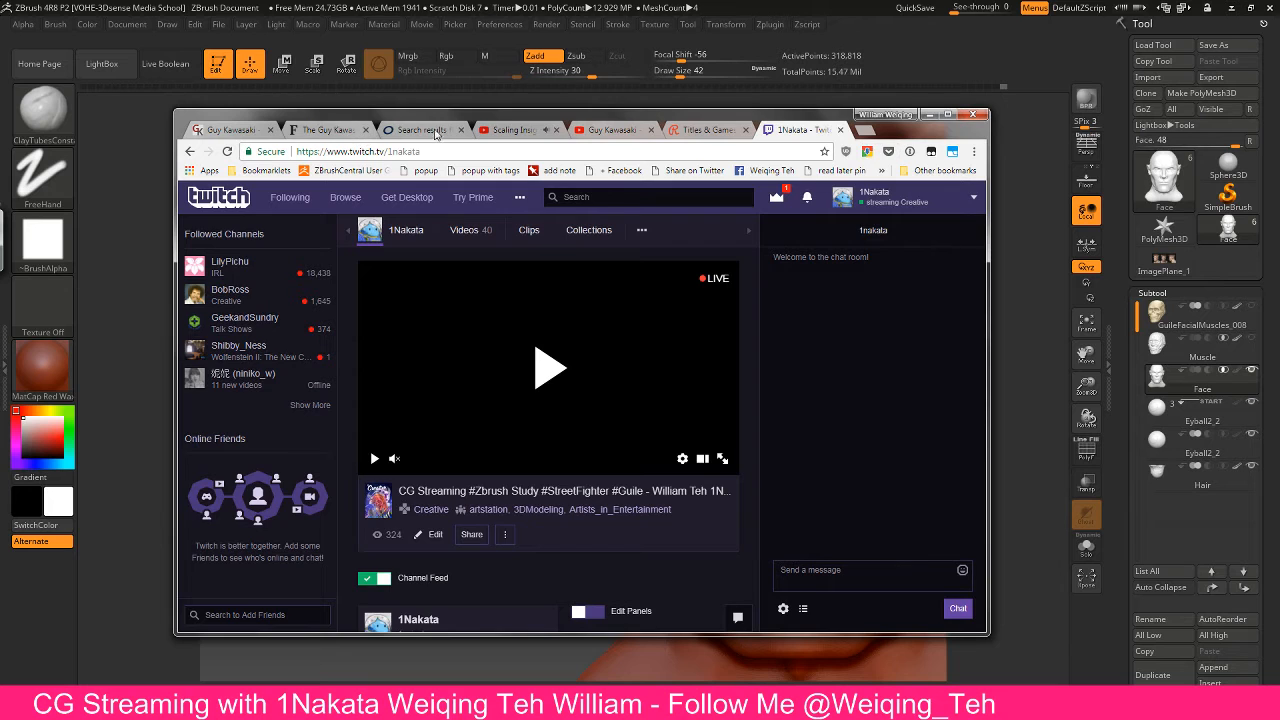
click(507, 130)
click(1014, 374)
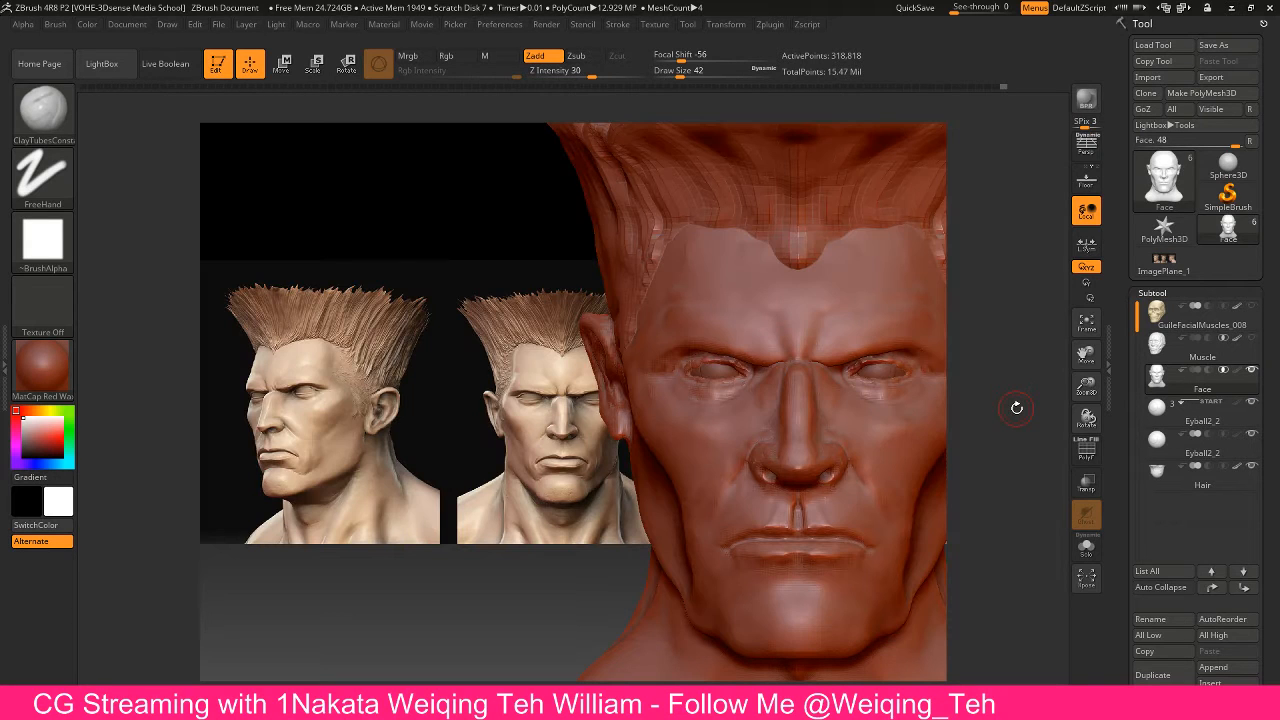
Switch the sculpting brush from ClayTubes to Pinch for work on the face
key(shift)
drag(570, 330, 503, 317)
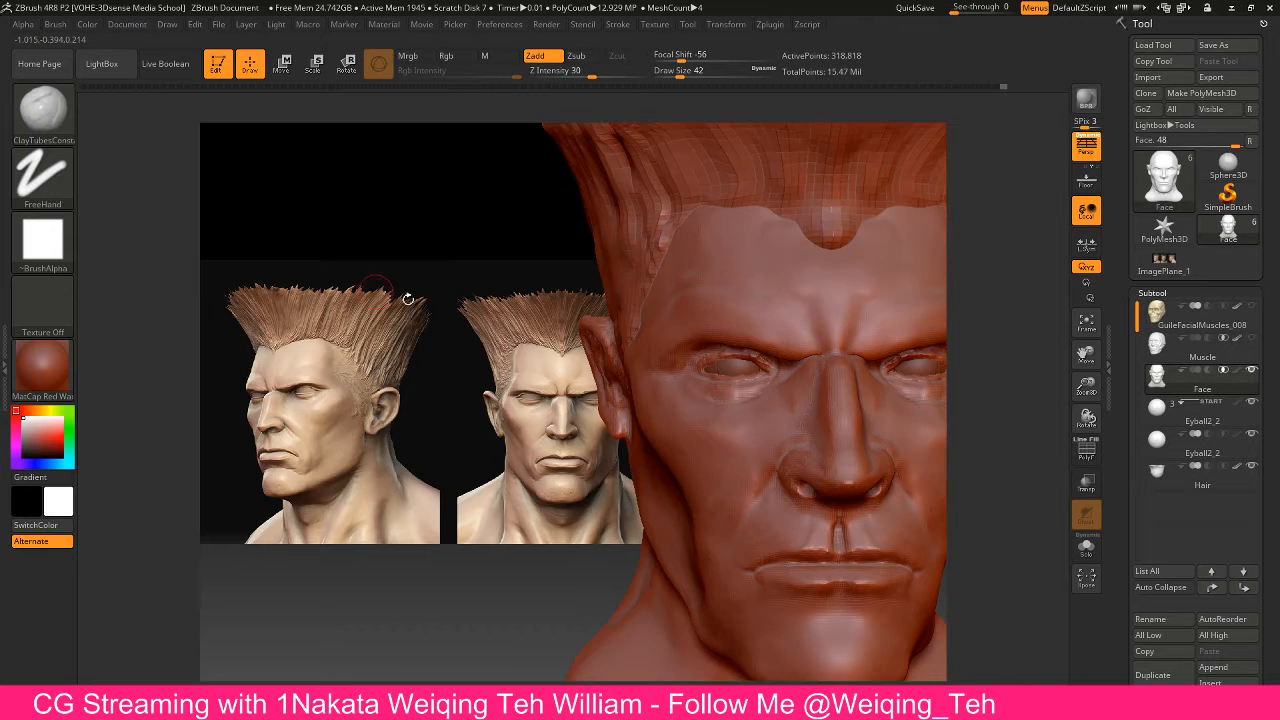
click(42, 108)
key(p)
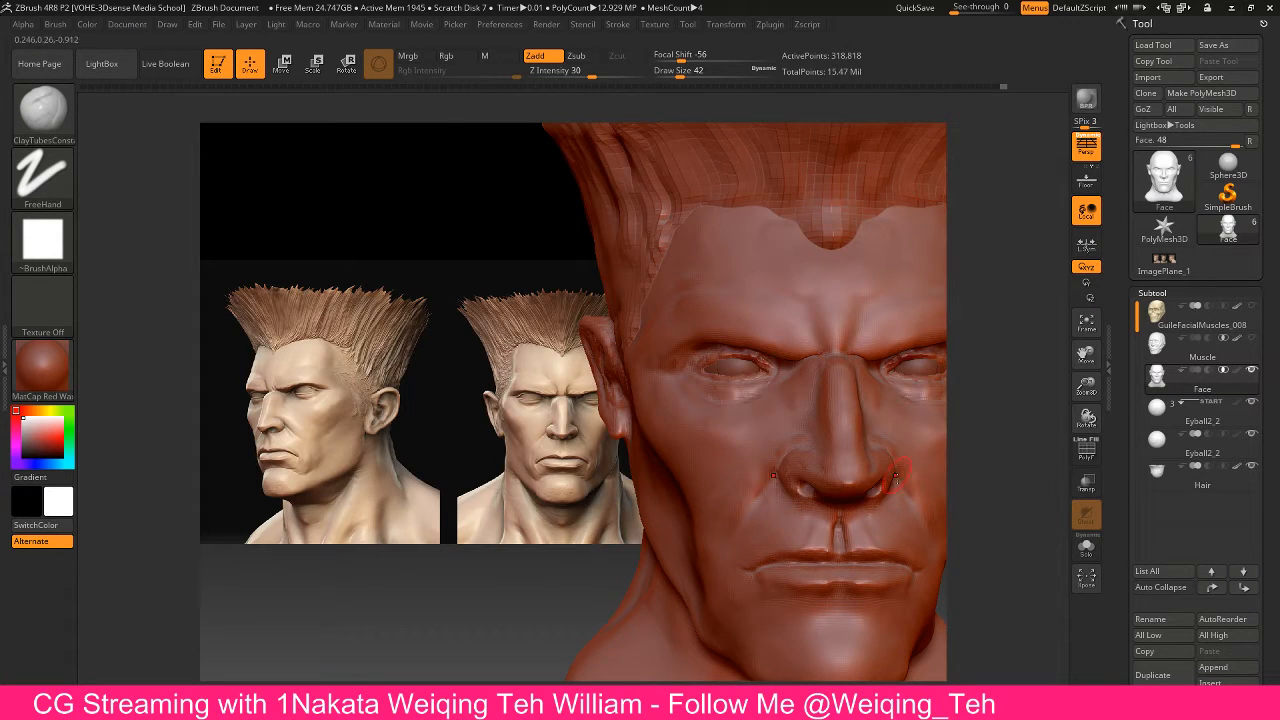
click(42, 108)
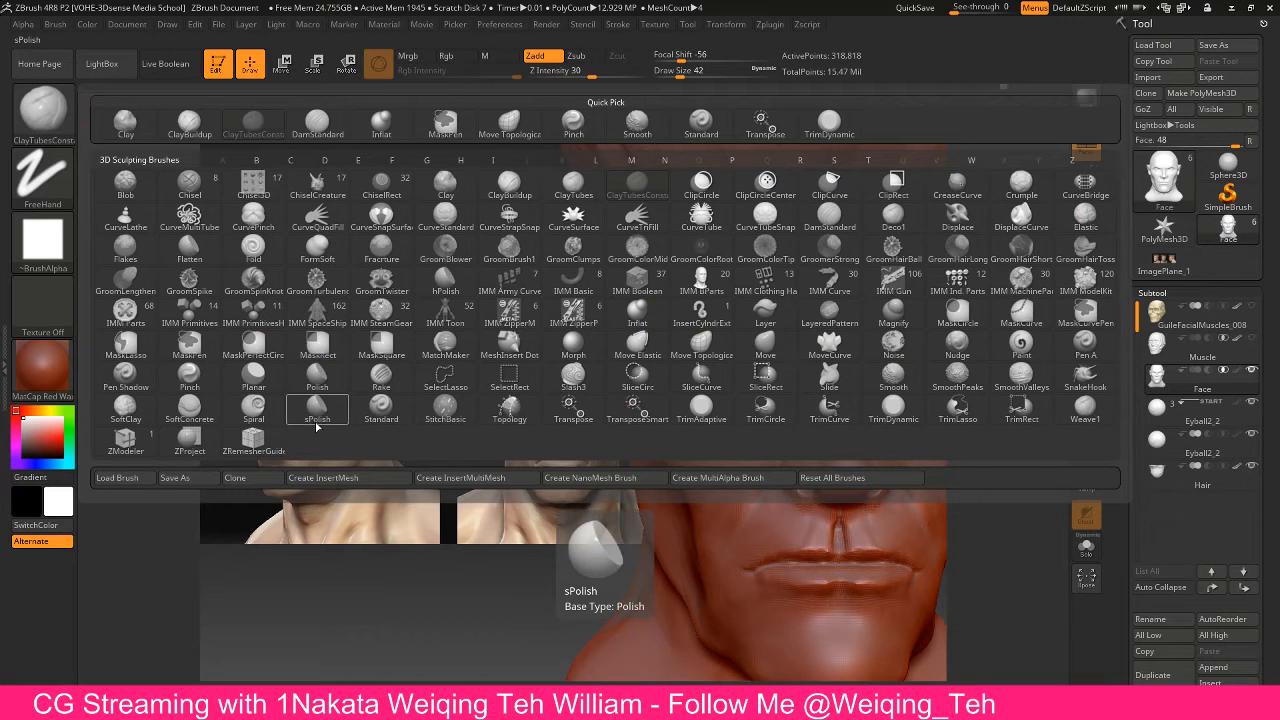
key(p)
click(188, 376)
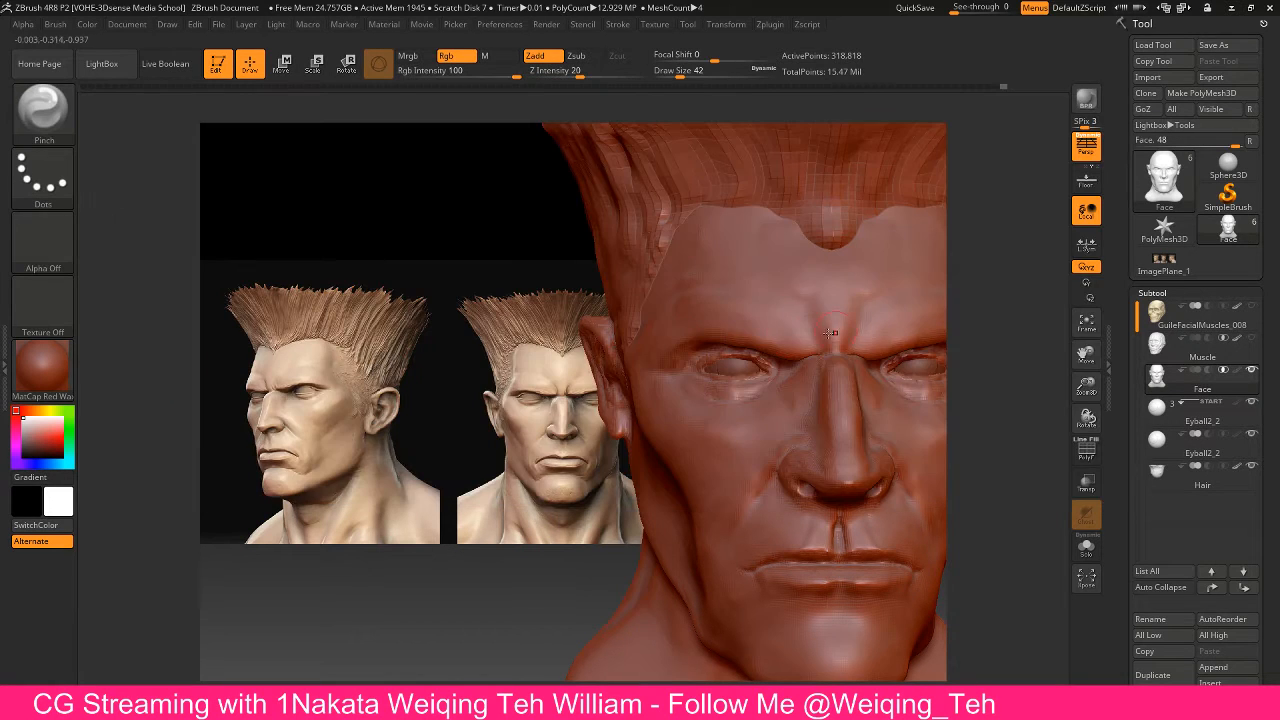
Turn off perspective for the head view and adjust the Pinch brush's stroke settings
alt+drag(505, 324, 474, 304)
drag(580, 296, 575, 296)
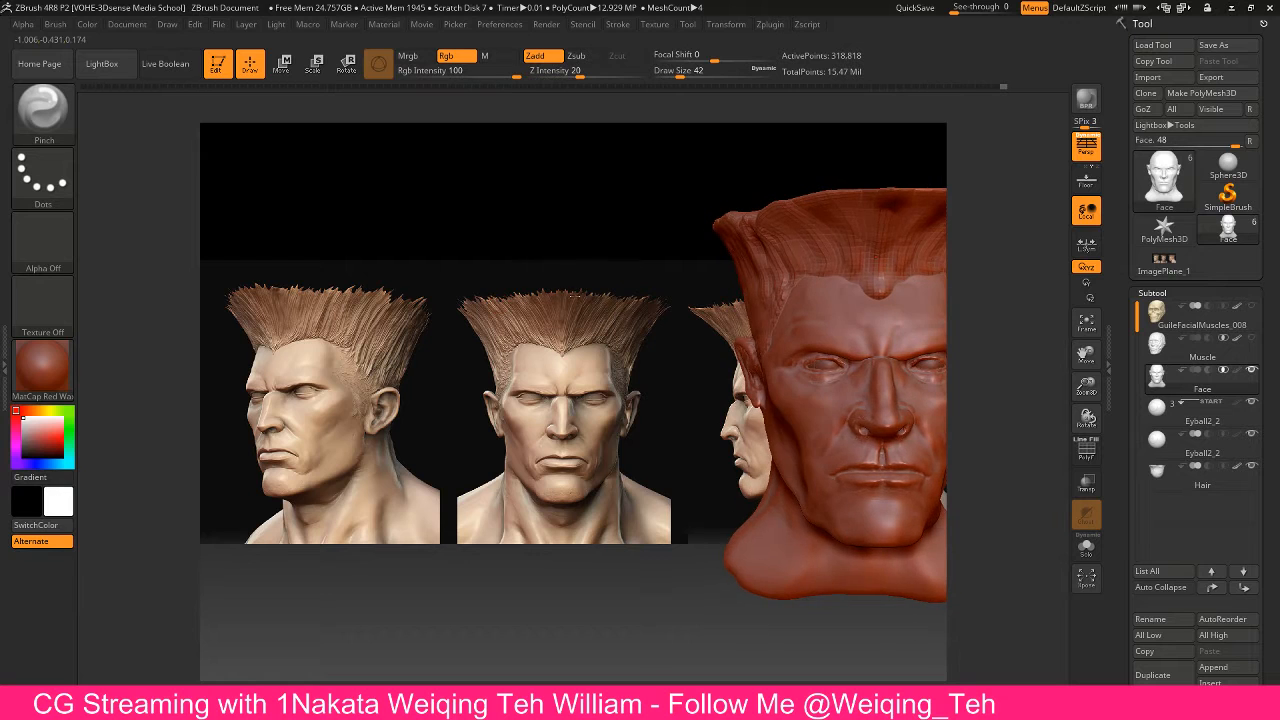
click(1086, 145)
drag(863, 177, 977, 165)
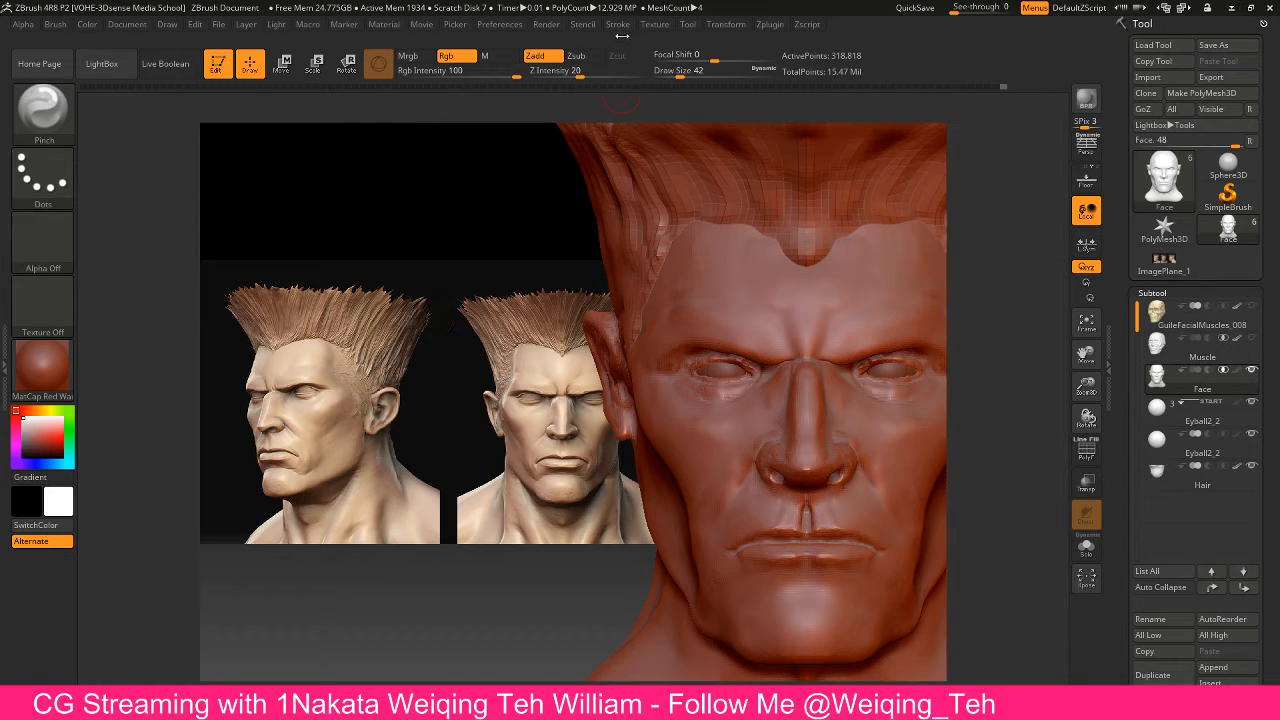
click(617, 24)
click(652, 227)
click(650, 242)
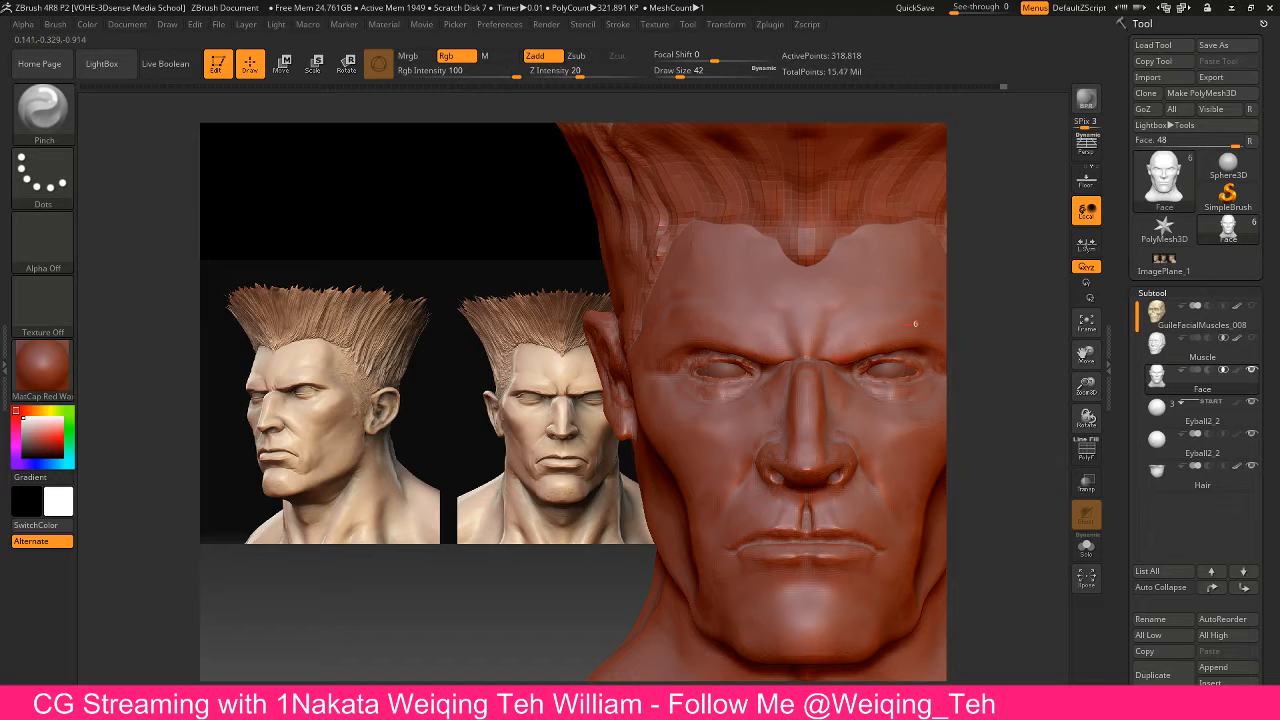
Turn the head to a three-quarter view and switch to the Move Topological brush with a draw size of 58
mouse_move(712, 434)
mouse_down()
mouse_move(600, 420)
mouse_move(700, 350)
mouse_move(720, 368)
mouse_up()
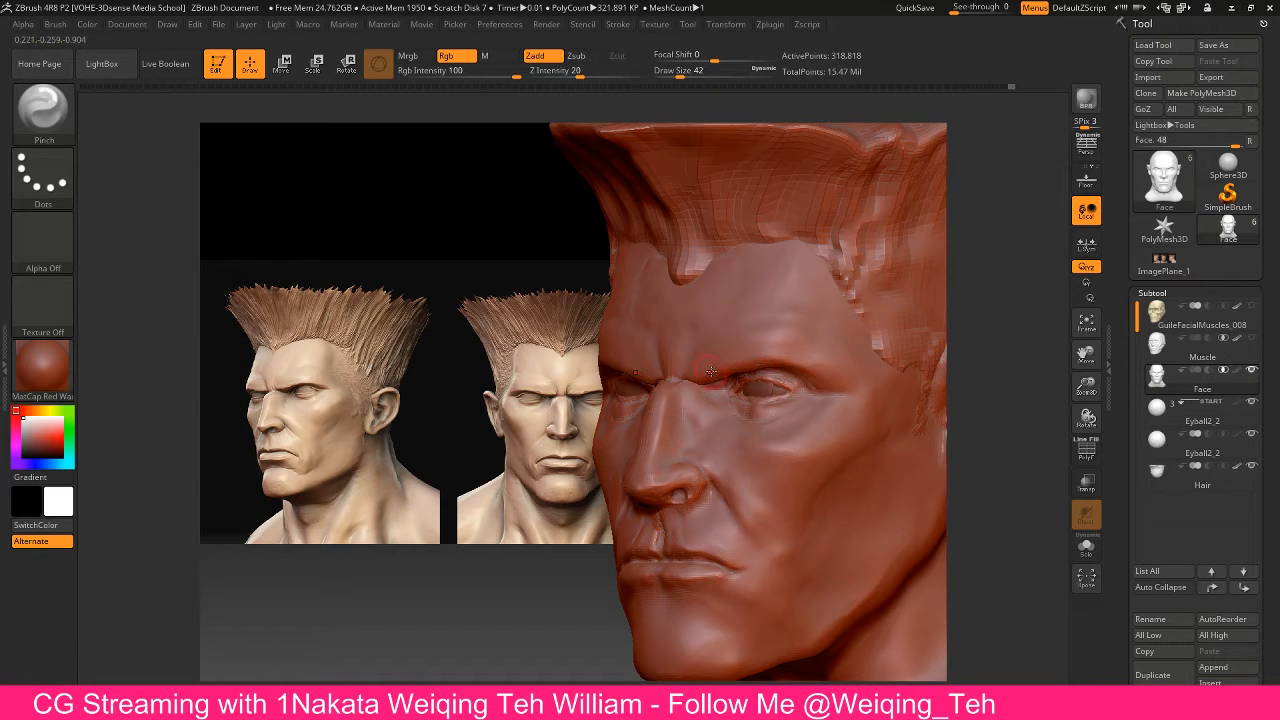
drag(832, 381, 804, 368)
mouse_move(465, 245)
mouse_down()
mouse_move(471, 221)
mouse_move(476, 240)
mouse_move(445, 244)
mouse_move(463, 212)
mouse_move(459, 231)
mouse_move(472, 232)
mouse_up()
key(b)
key(m)
key(t)
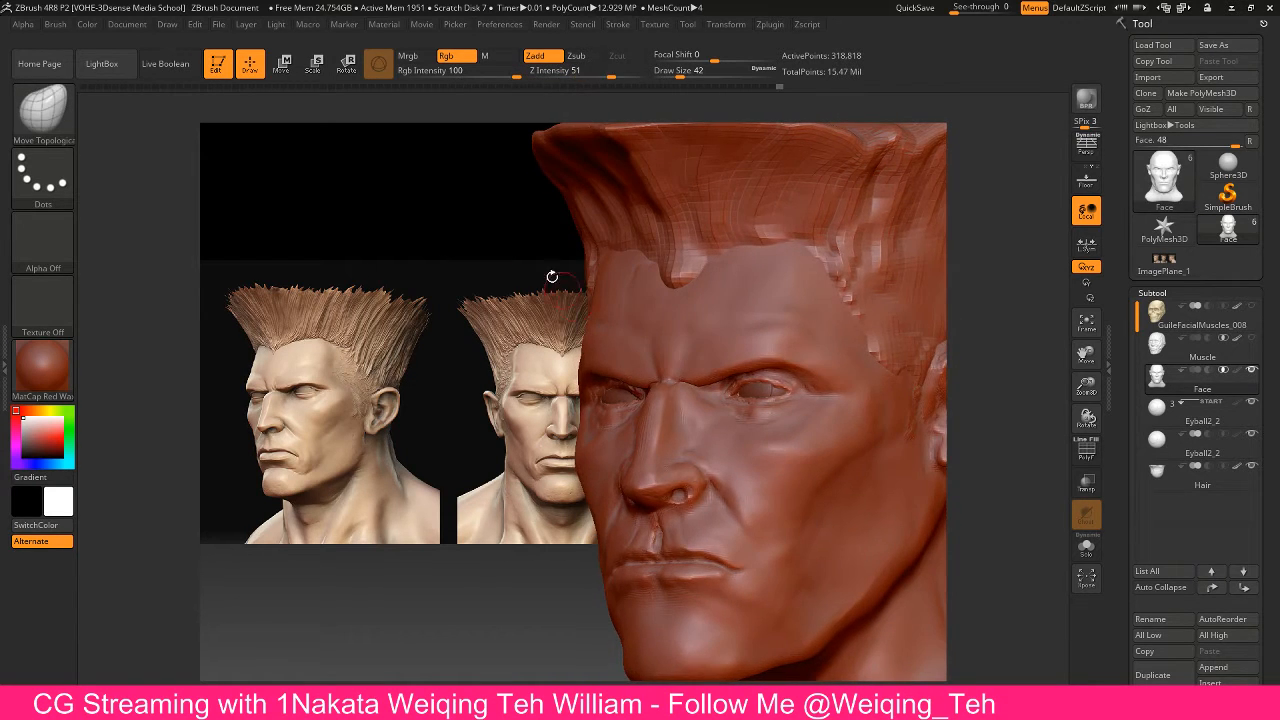
key(bracketright)
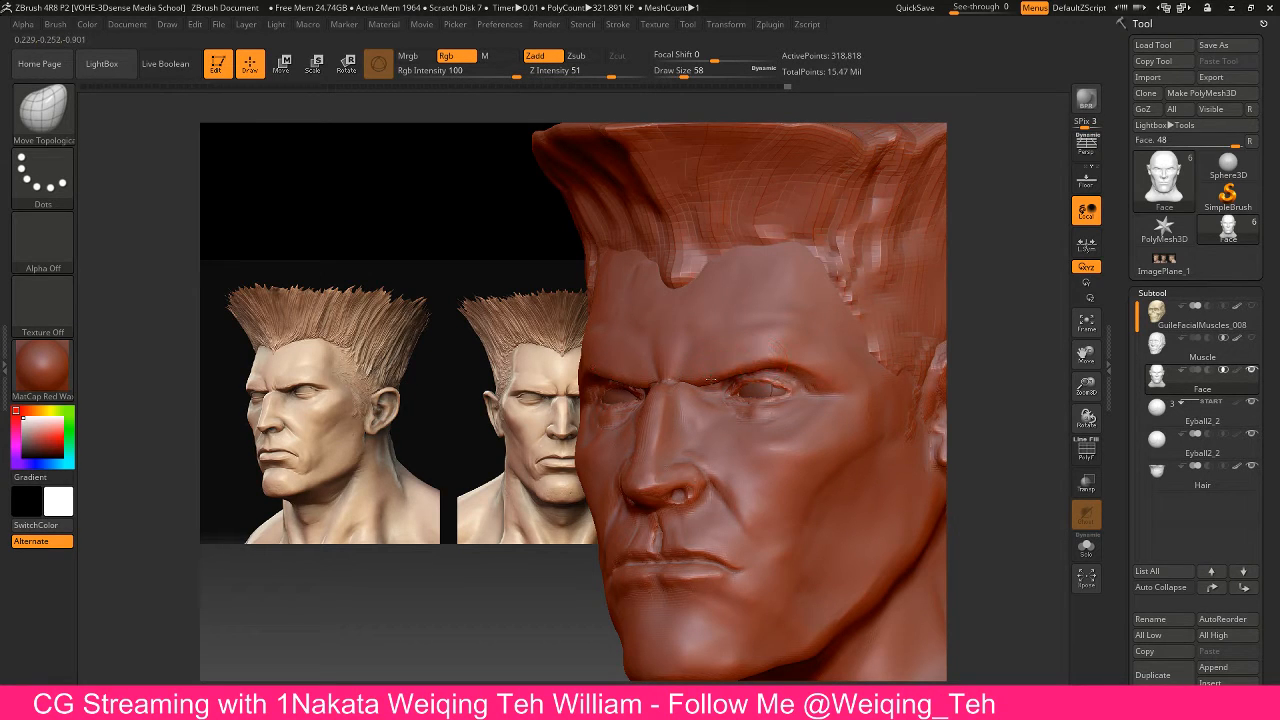
Switch to the browser and open the dashboard of the streamer's Twitch channel
key(alt+Tab)
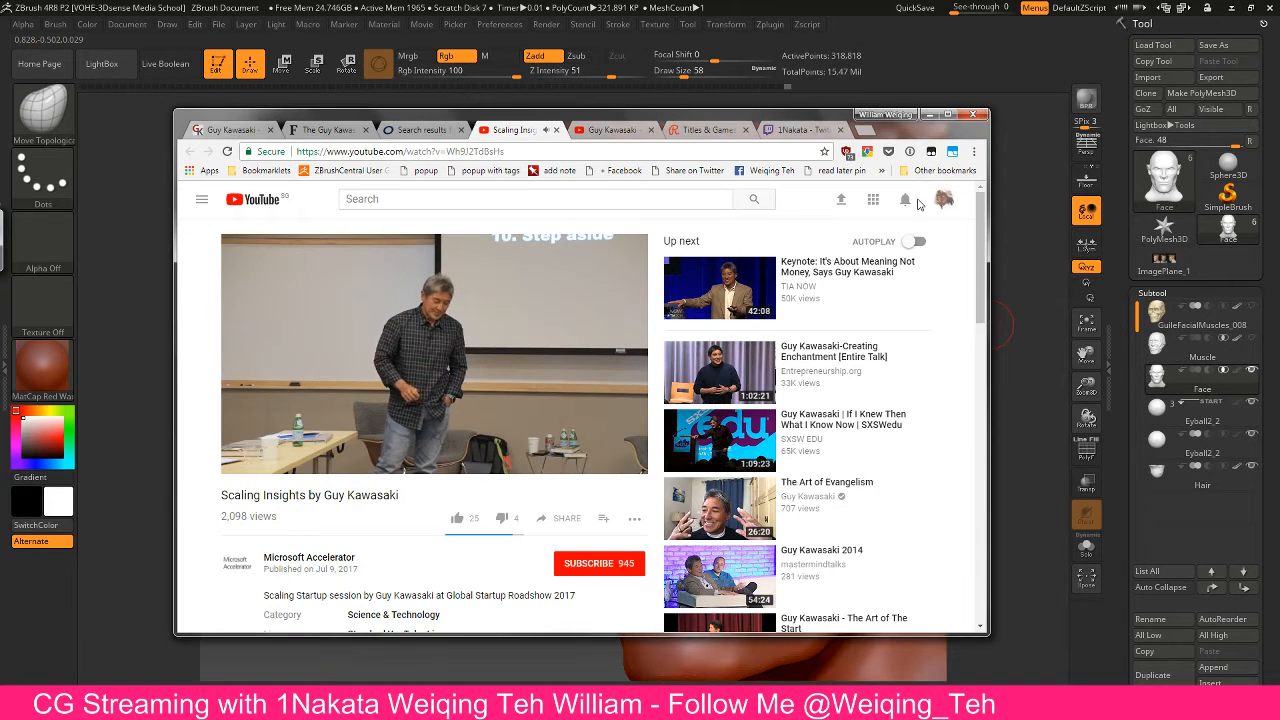
click(800, 129)
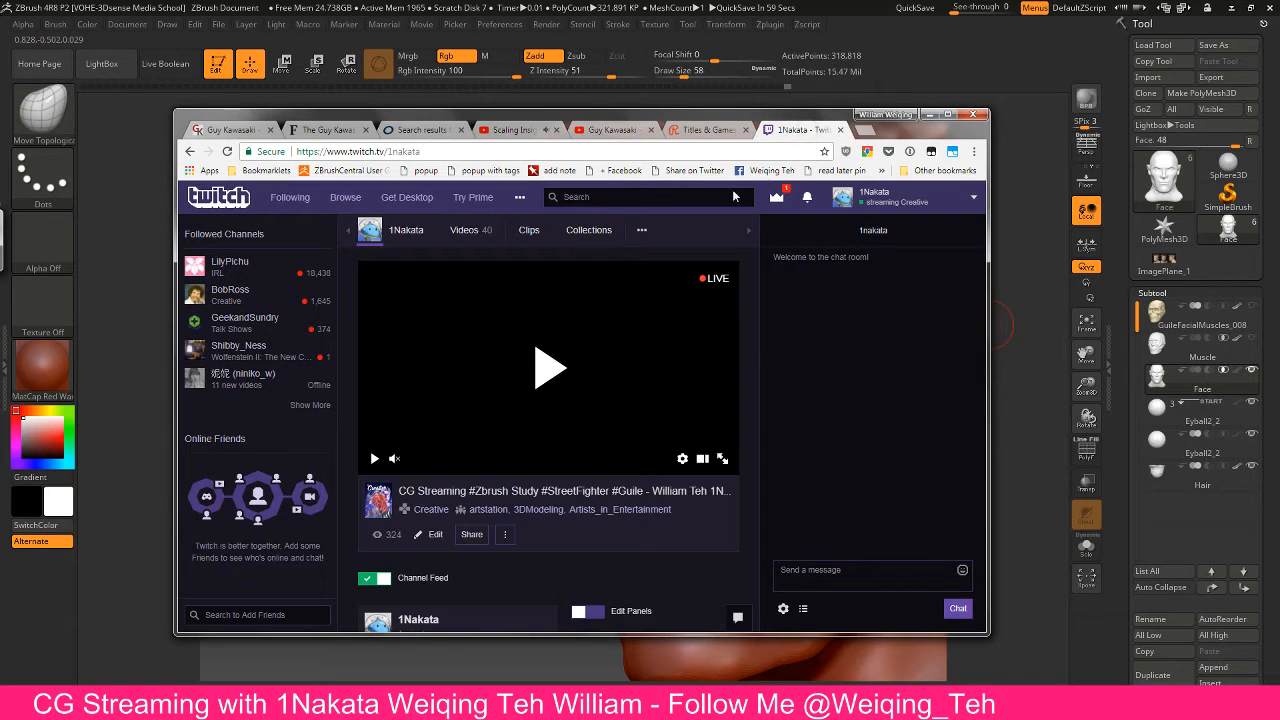
click(888, 199)
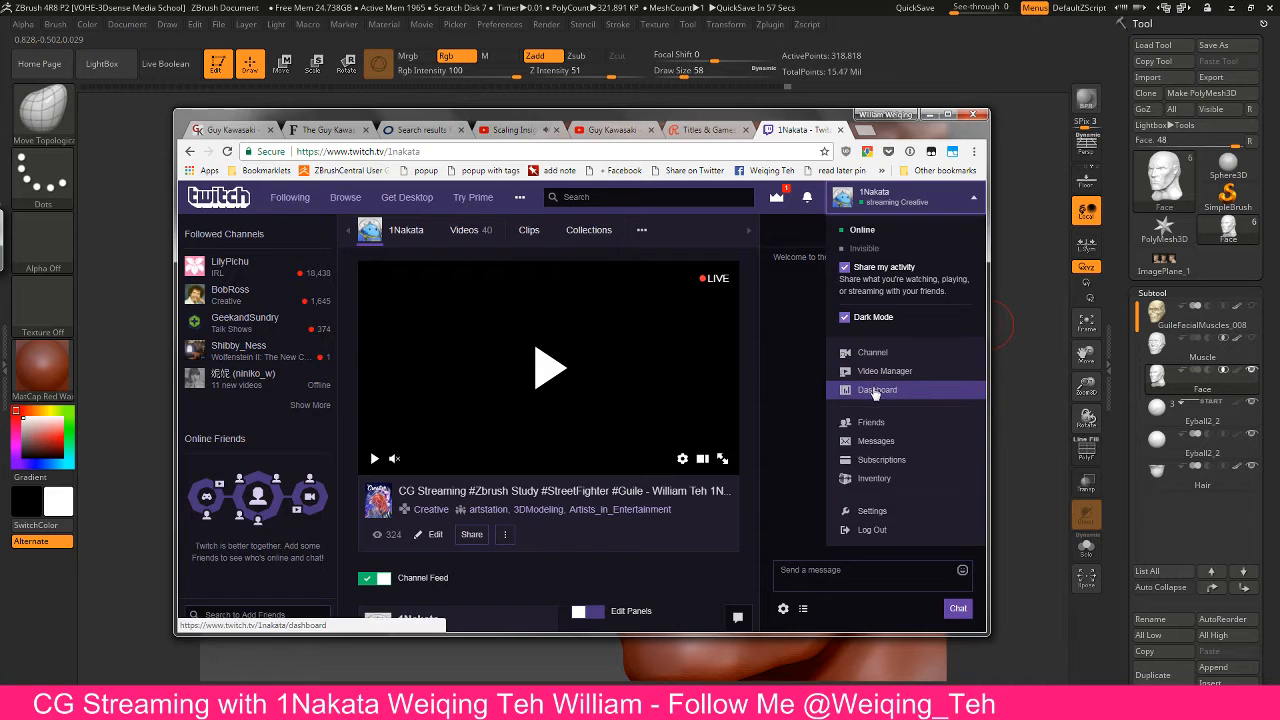
click(874, 390)
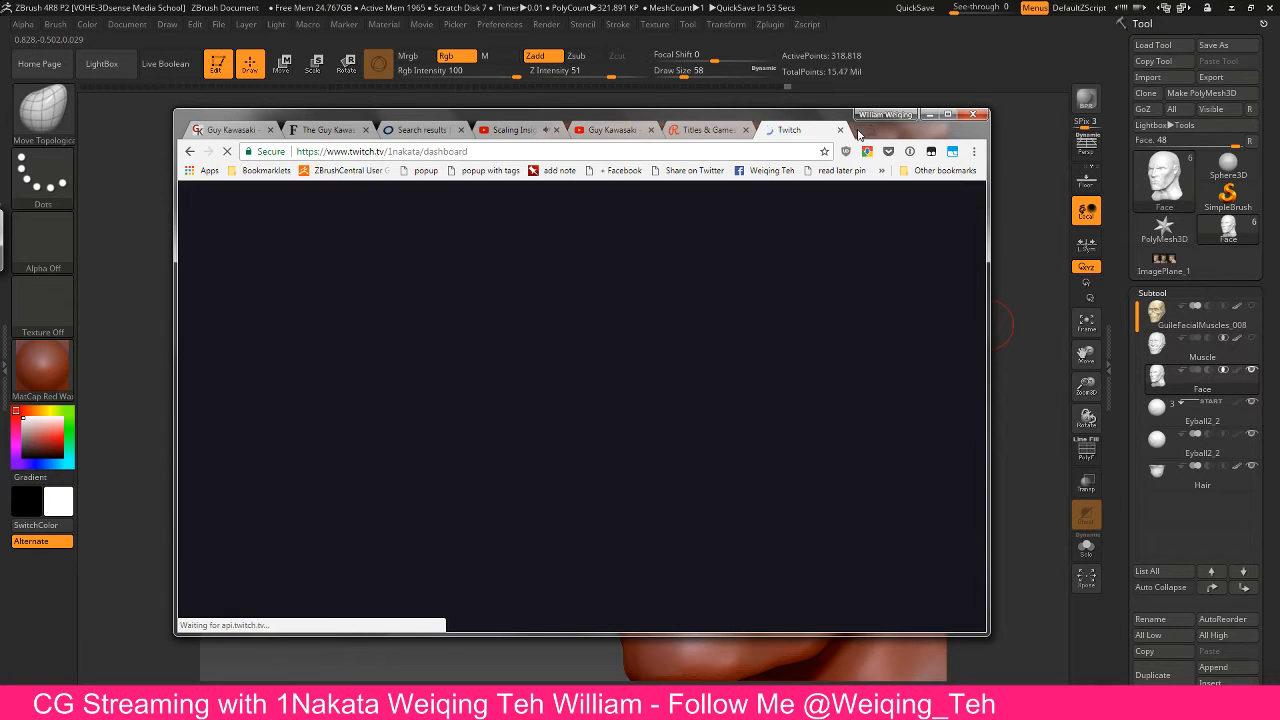
Open the streamer's Twitter profile in a new browser page
click(866, 130)
text(twitter.com/weiqing_teh)
key(Return)
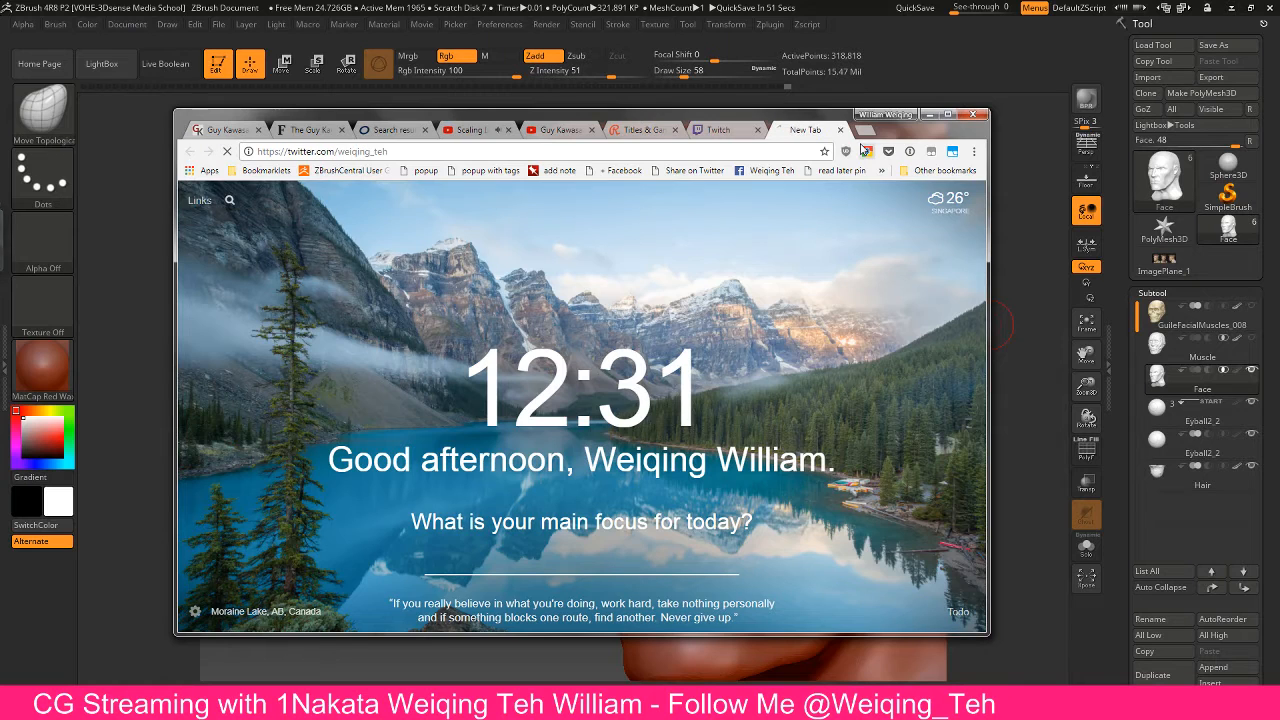
Draft a Twitch channel feed update starting with "Guy kawasaki." and add the YouTube link of the Scaling Insights talk
key(ctrl+shift+Tab)
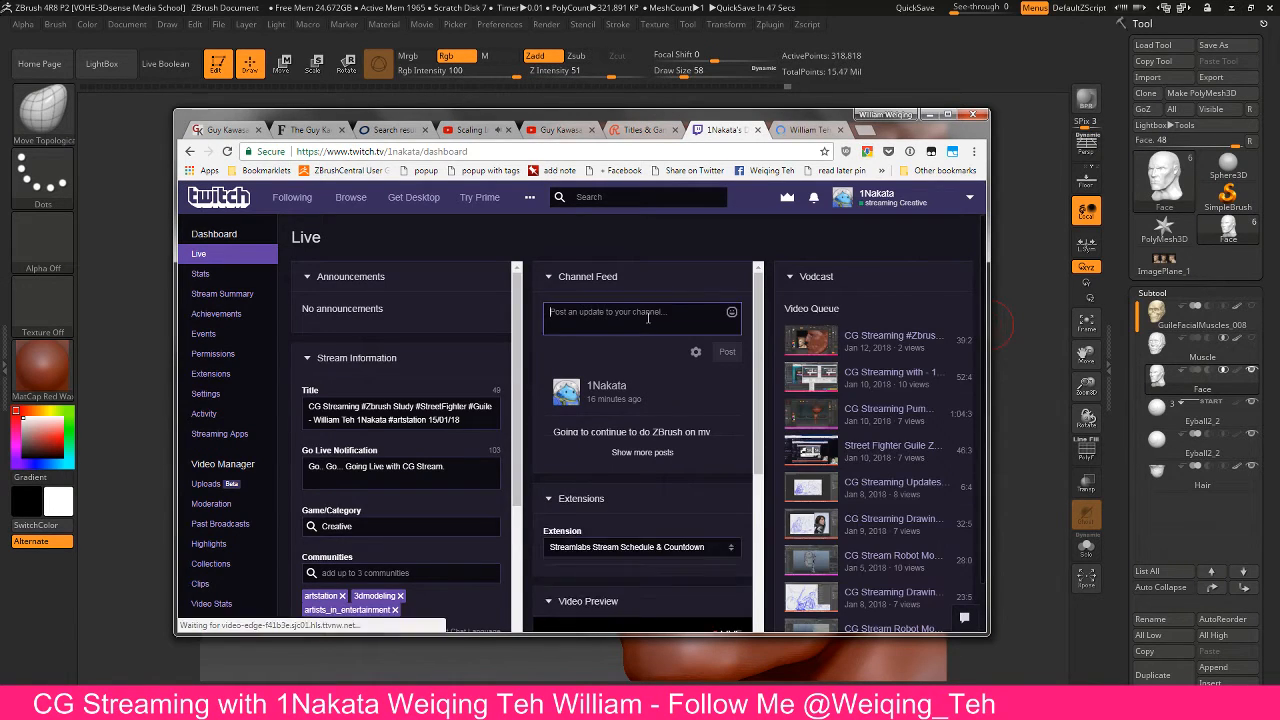
text(Guy kawasaki. Think Like a)
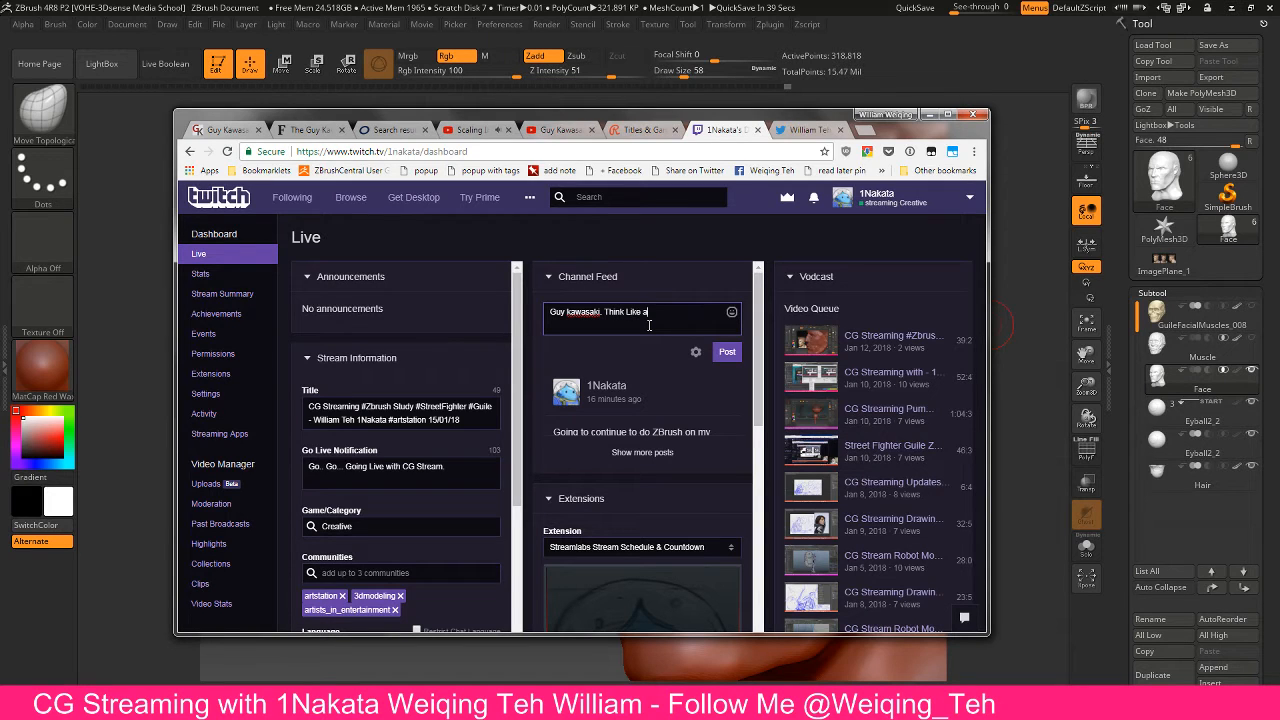
key(ctrl+a)
click(649, 325)
click(486, 130)
click(702, 146)
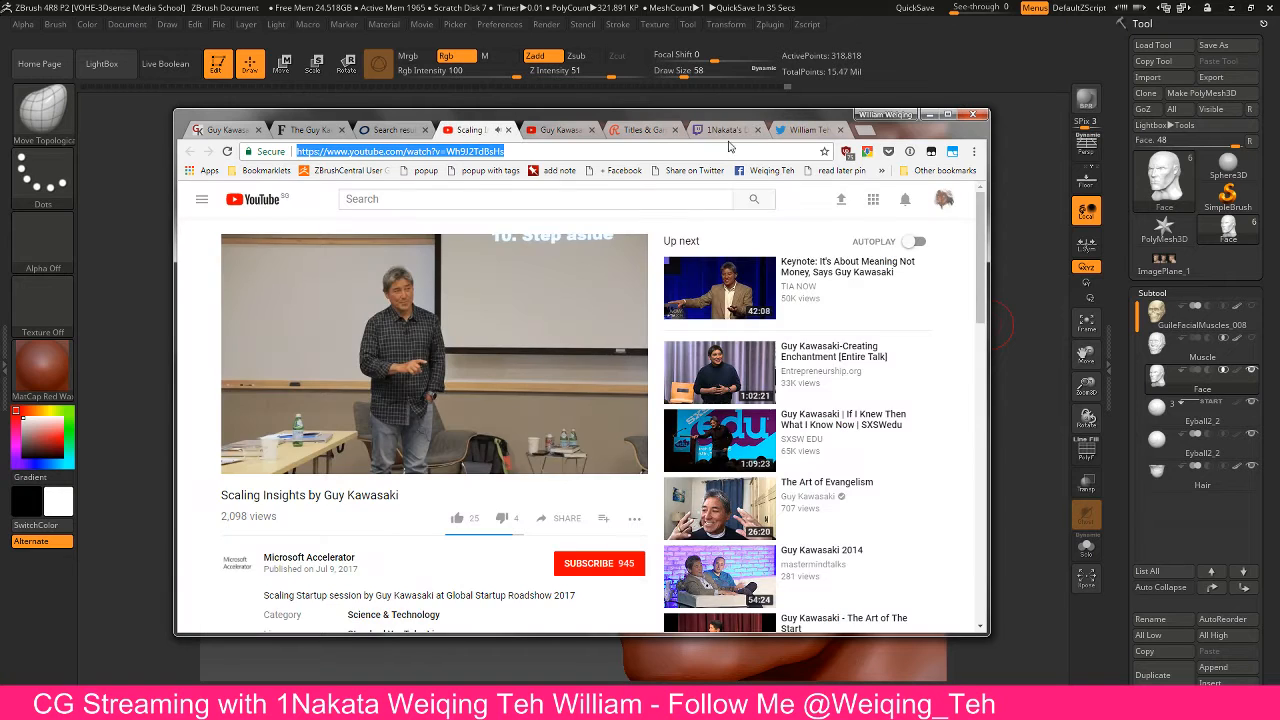
click(725, 131)
drag(605, 312, 648, 312)
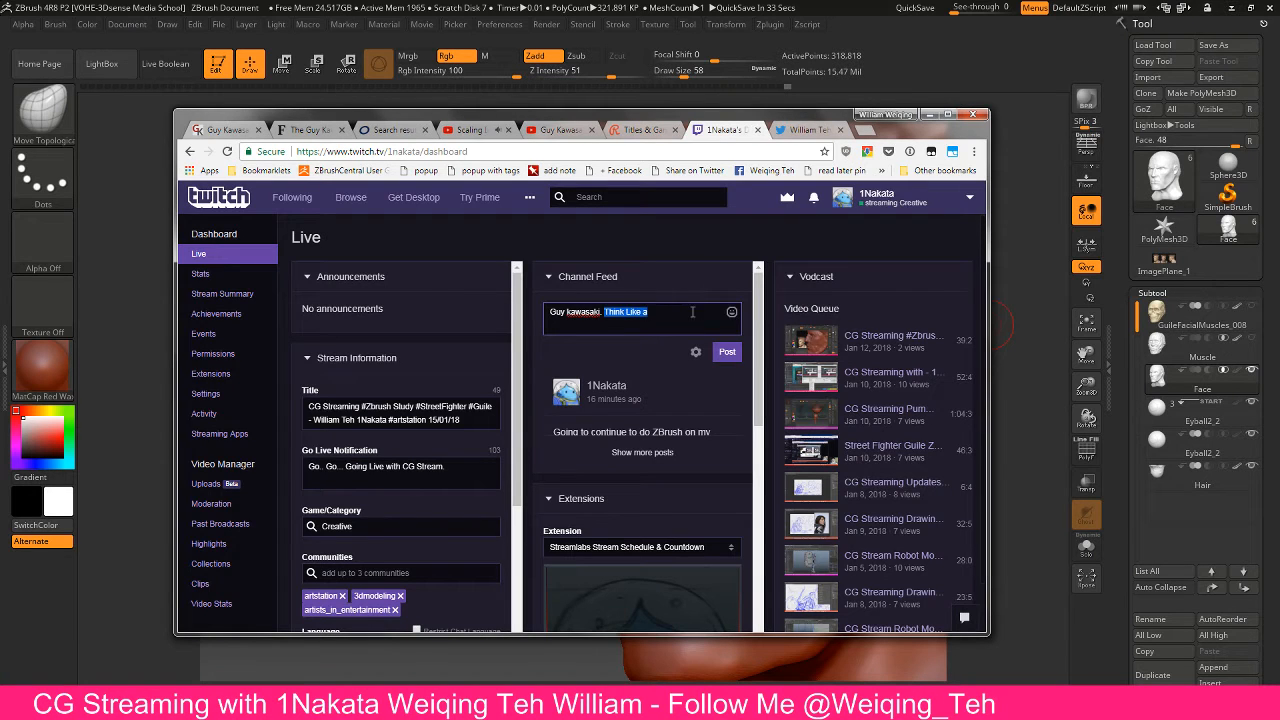
text(https://www.youtube.com/watch?v=Wh9J2TdRsHs)
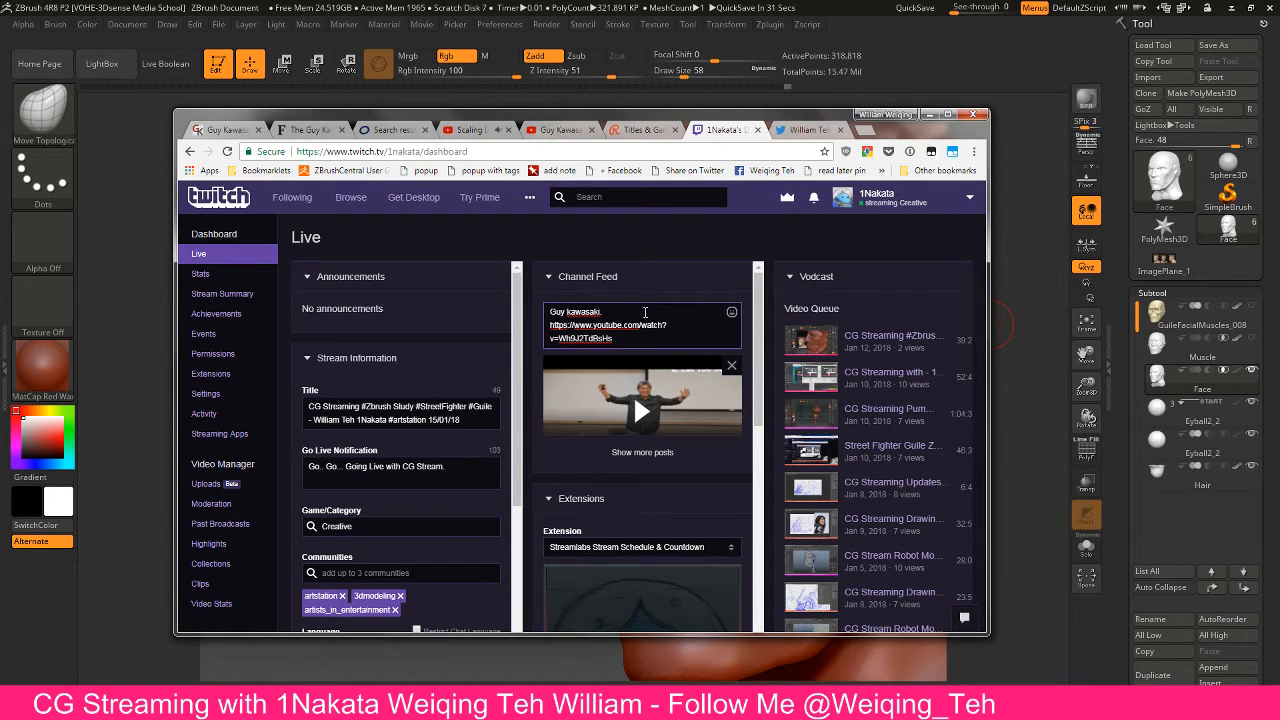
Replace the draft's opening text with the video title "Scaling Insights by Guy Kawasaki" and put a dash on its own line above the link
drag(563, 148, 546, 164)
click(468, 145)
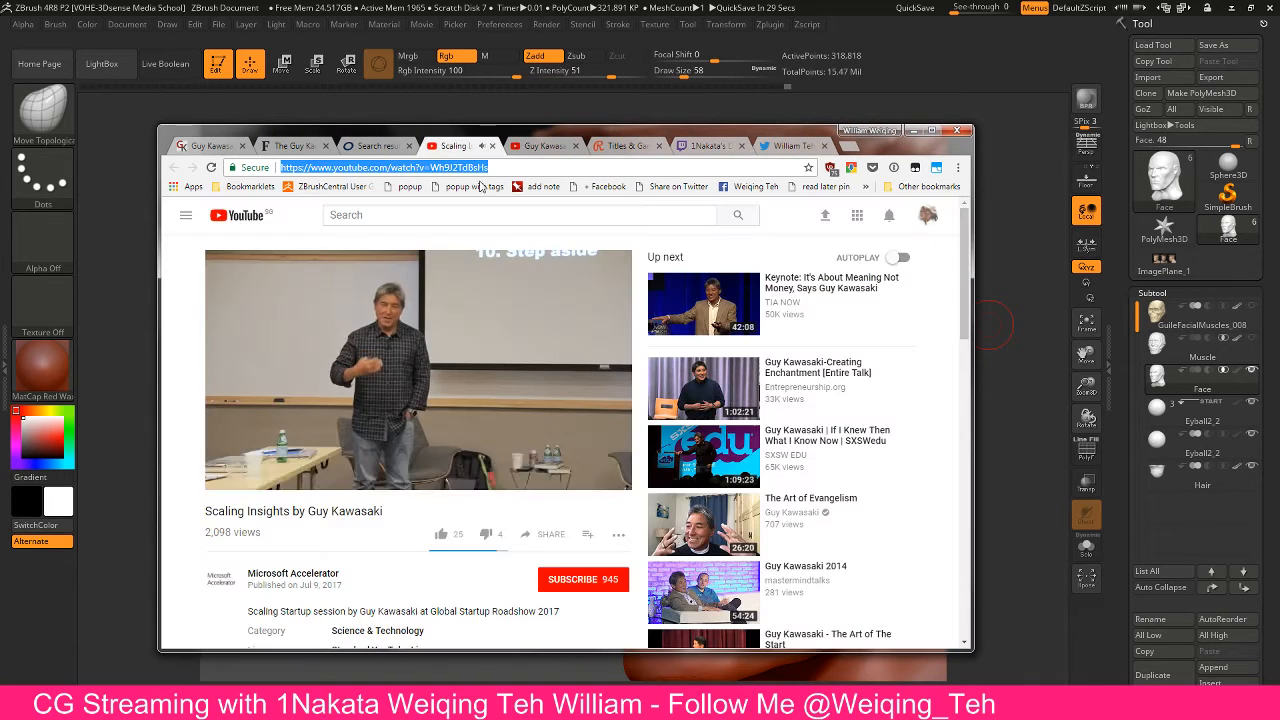
scroll(277, 452, down, 2)
drag(204, 378, 398, 375)
key(ctrl+c)
click(705, 145)
drag(534, 328, 590, 328)
key(ctrl+v)
key(Return)
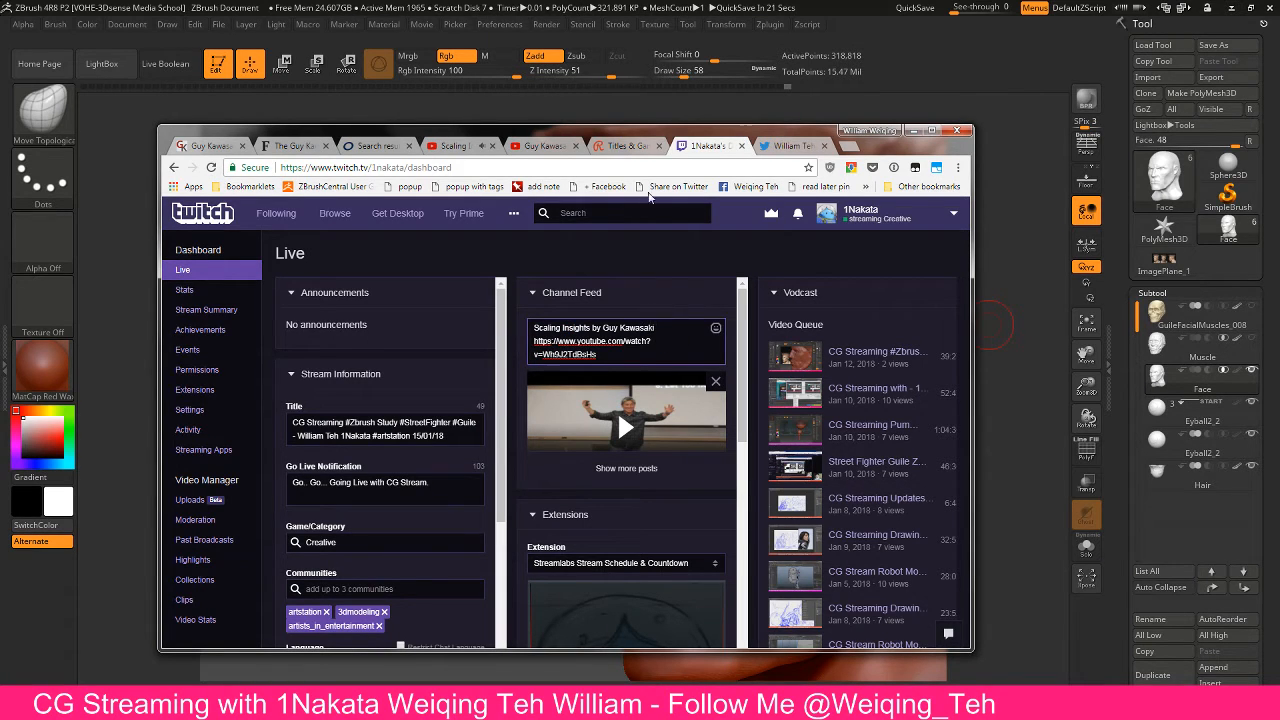
text(-)
key(Return)
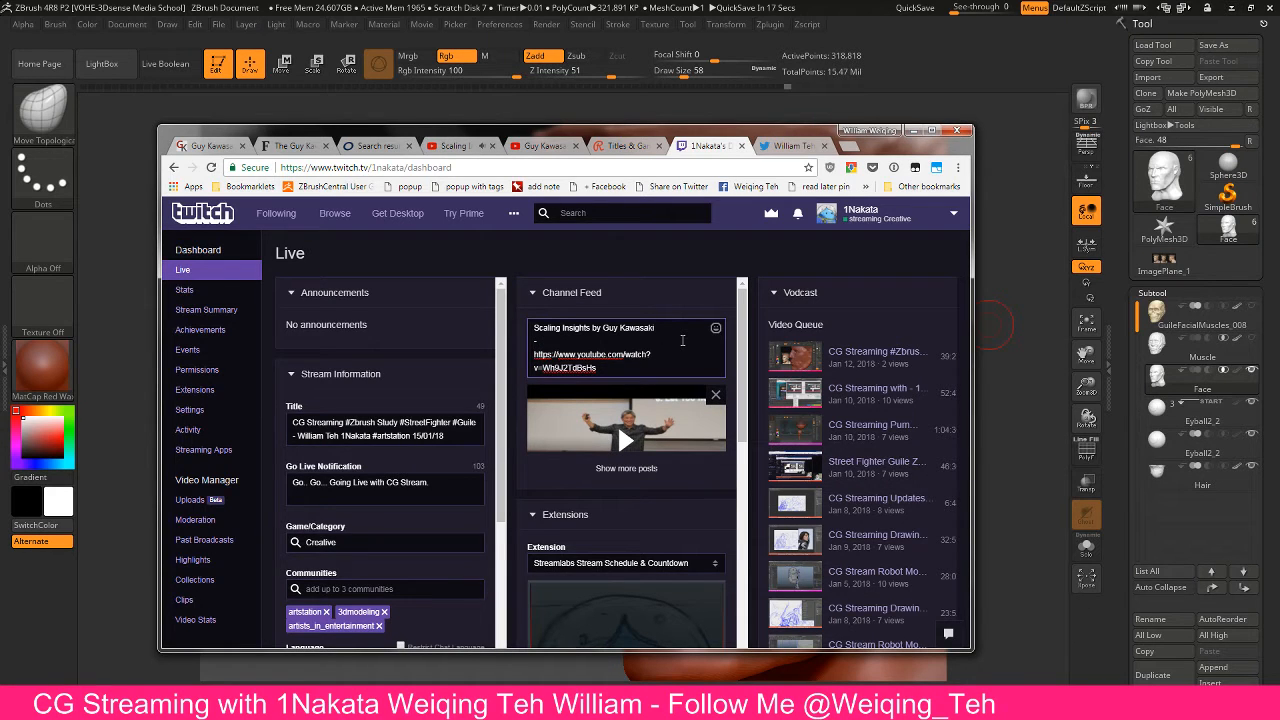
Publish the Guy Kawasaki video update to the Twitch channel feed
scroll(682, 375, down, 2)
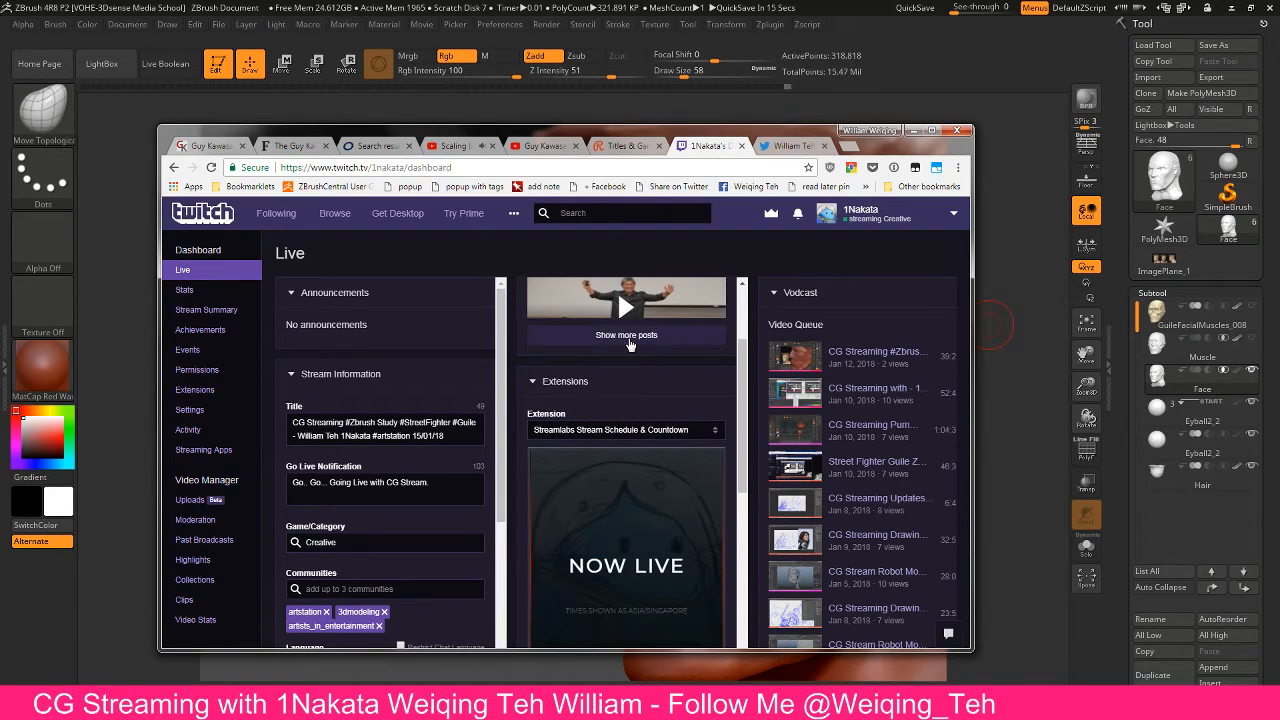
click(627, 335)
scroll(664, 413, up, 2)
scroll(666, 421, down, 1)
scroll(666, 421, up, 1)
click(716, 556)
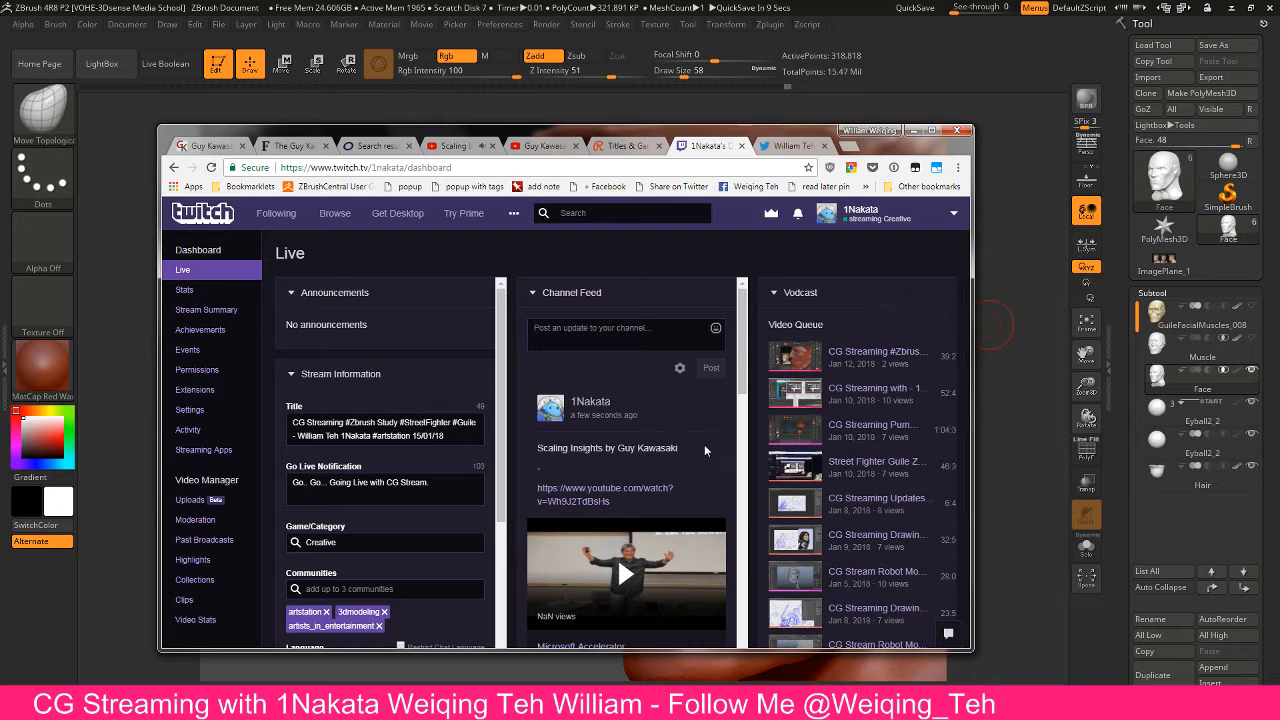
Look through the recent tweets on the Twitter profile and the open Guy Kawasaki pages, and return to the ZBrush sculpt
key(ctrl+Tab)
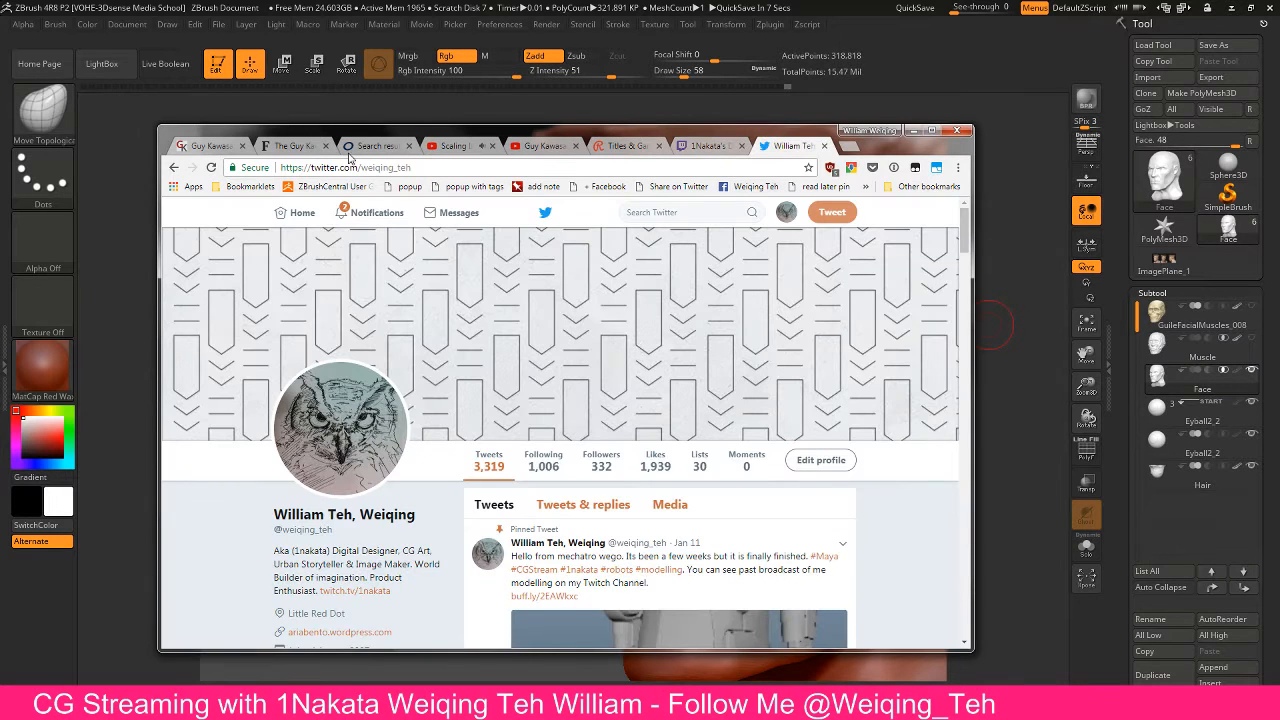
click(452, 146)
scroll(486, 312, up, 2)
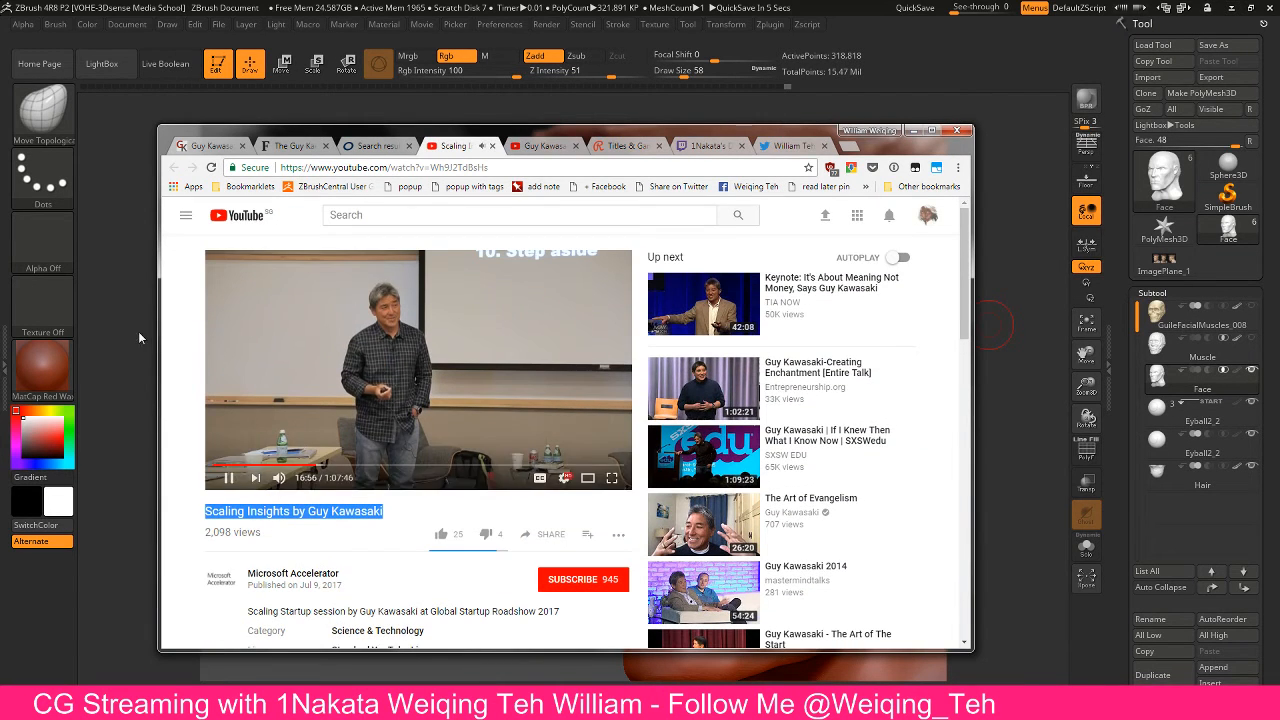
drag(771, 124, 804, 94)
click(826, 118)
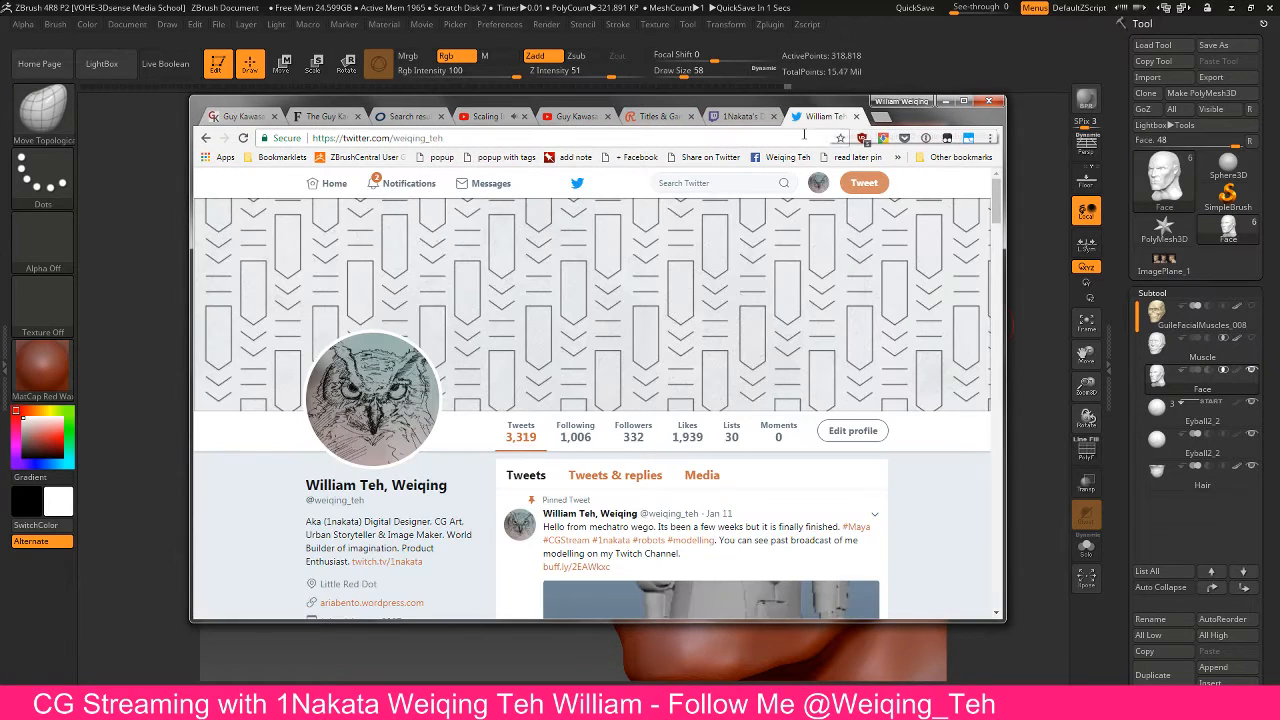
scroll(810, 296, down, 10)
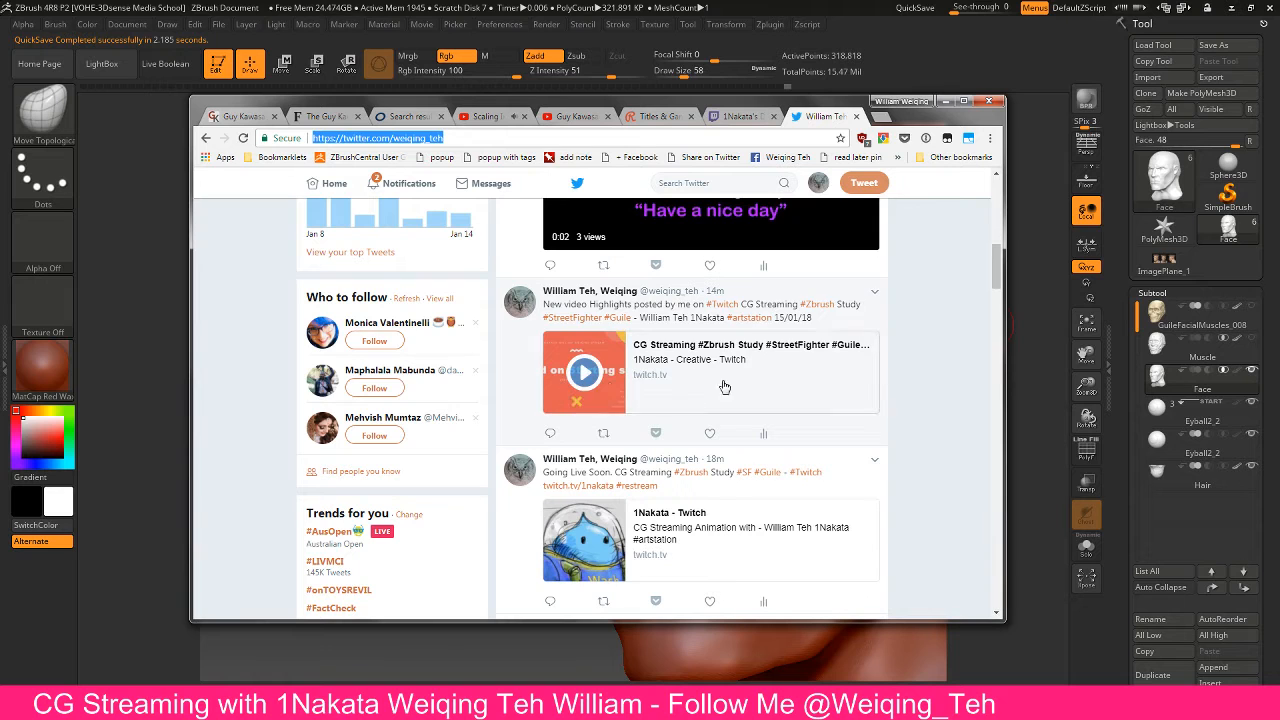
key(ctrl+Tab)
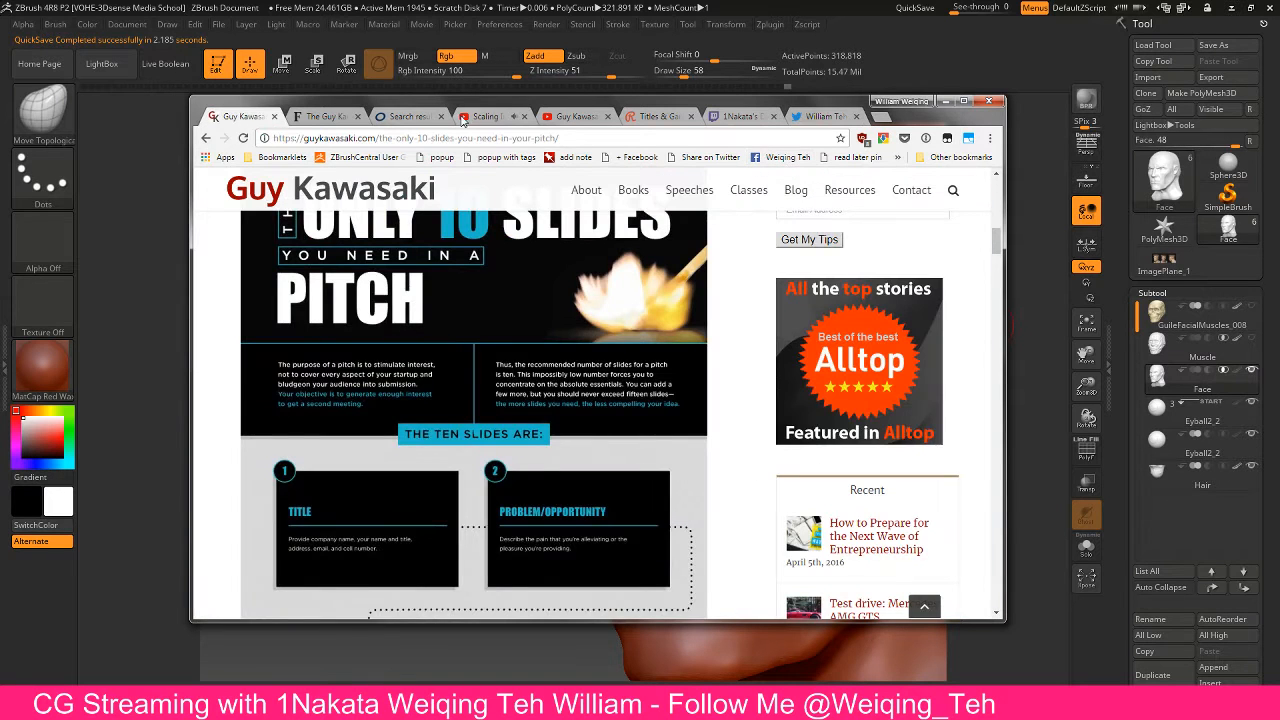
click(478, 117)
click(826, 117)
drag(835, 107, 749, 125)
click(1017, 211)
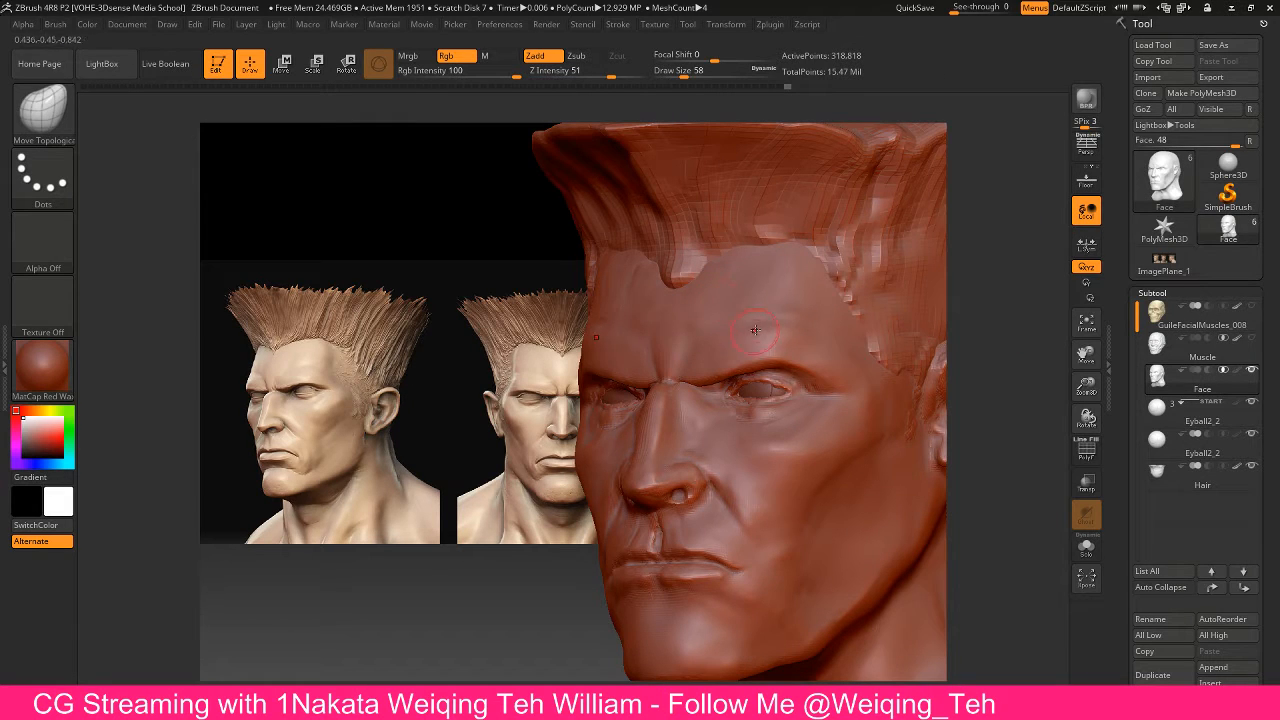
Try the ClayTubes and Move Topological brushes, settle on TrimDynamic at draw size 70, and show the whole head frontally against the reference
key(b)
key(c)
key(t)
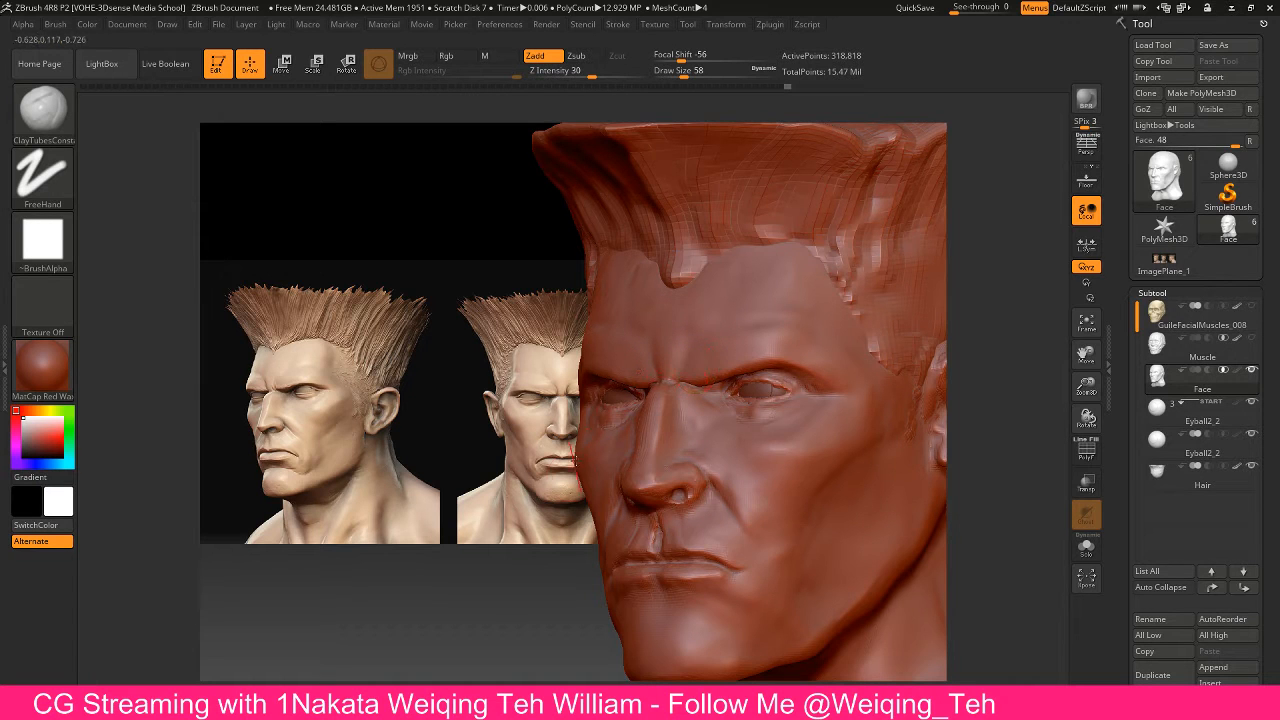
mouse_move(488, 506)
mouse_down()
mouse_move(482, 457)
mouse_move(530, 445)
mouse_up()
key(2)
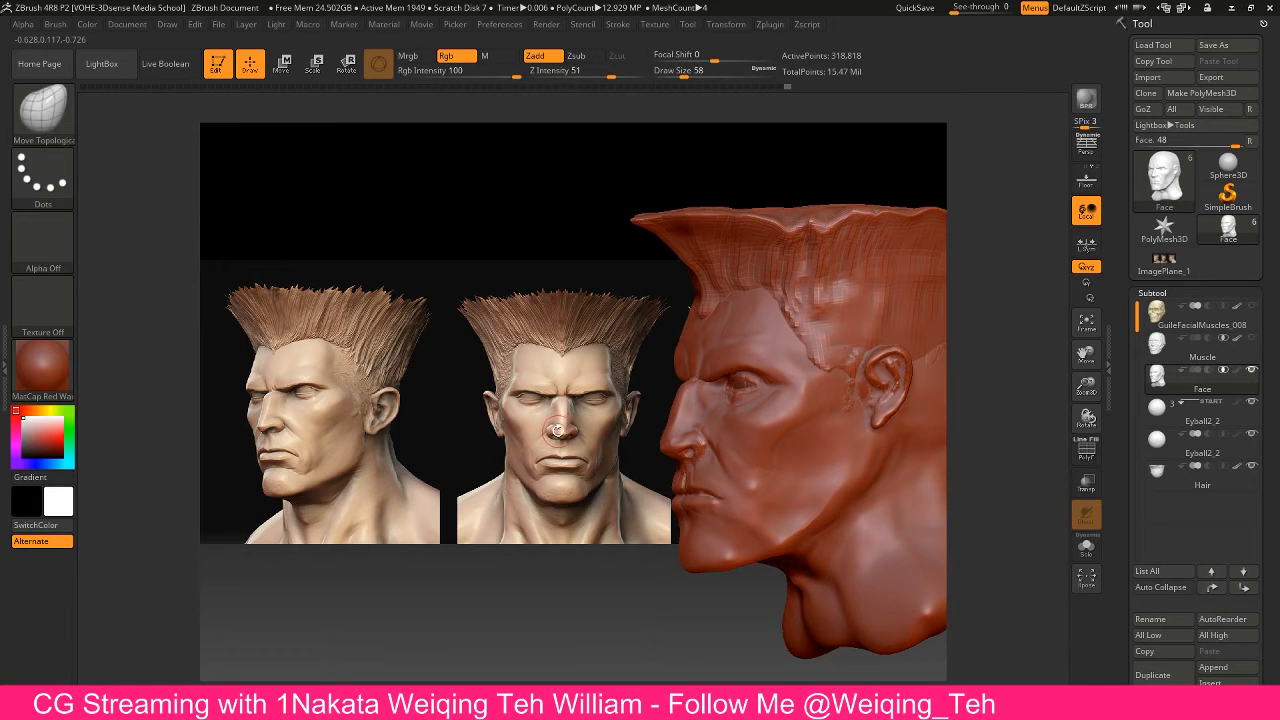
key(3)
key(4)
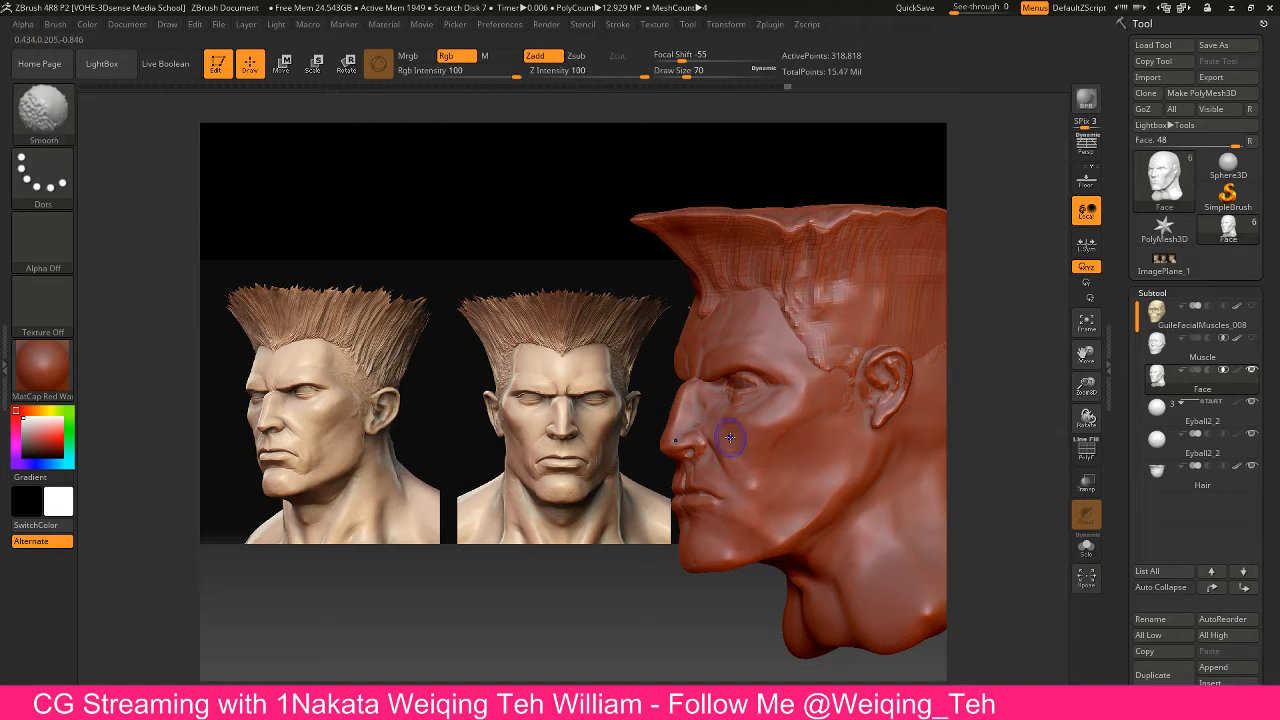
drag(470, 462, 574, 462)
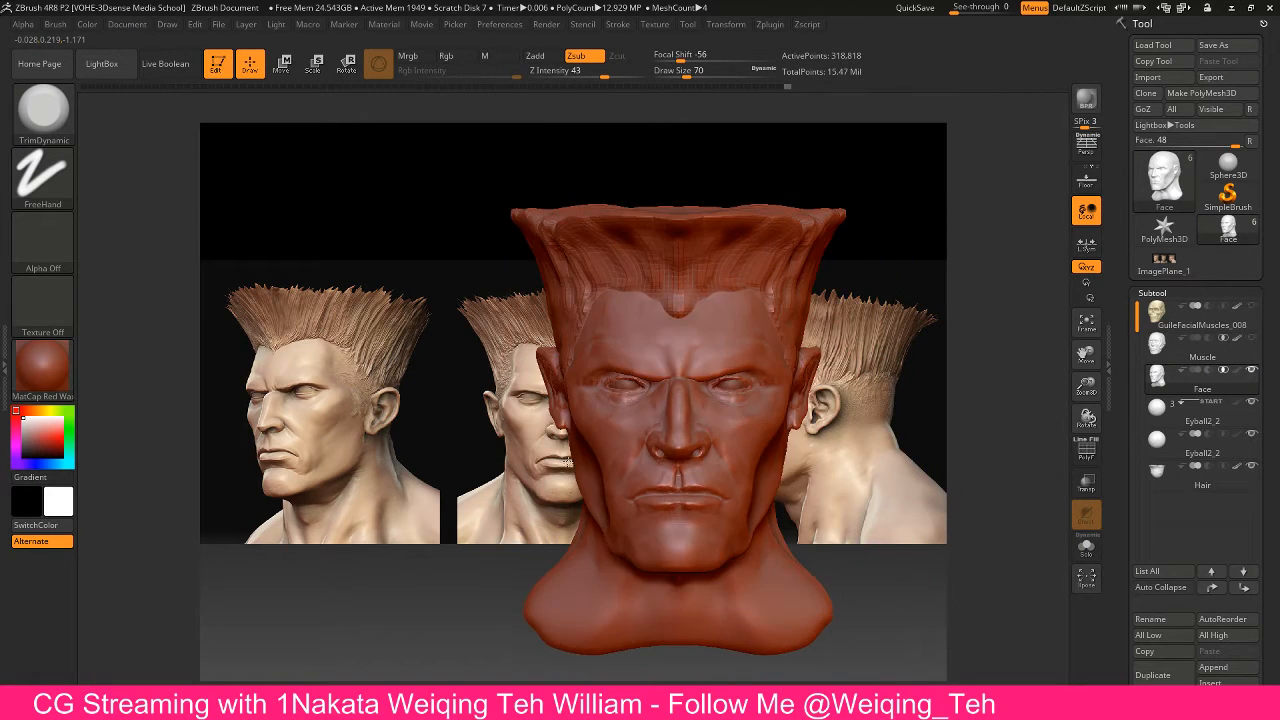
mouse_move(842, 452)
alt+mouse_down()
mouse_move(834, 434)
mouse_move(755, 457)
mouse_move(815, 426)
mouse_move(795, 441)
alt+mouse_up()
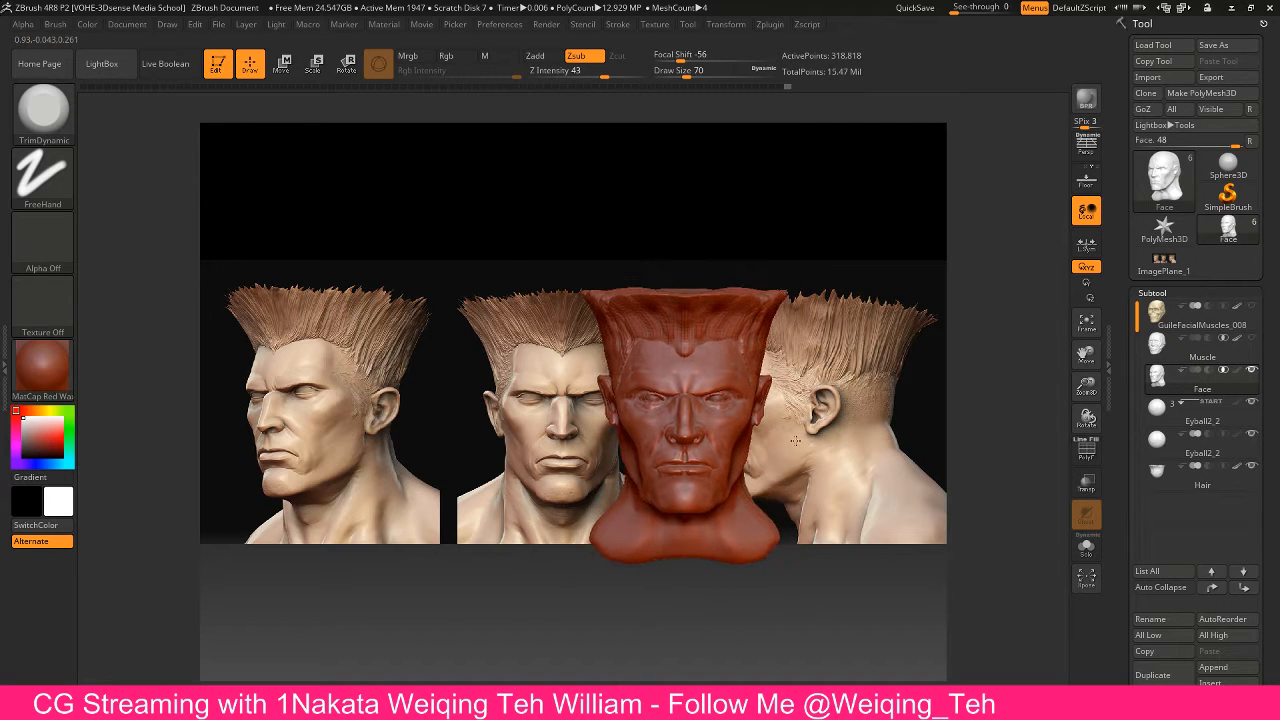
Switch to the browser and open LinkedIn in a new page beside the Twitter profile
key(alt+Tab)
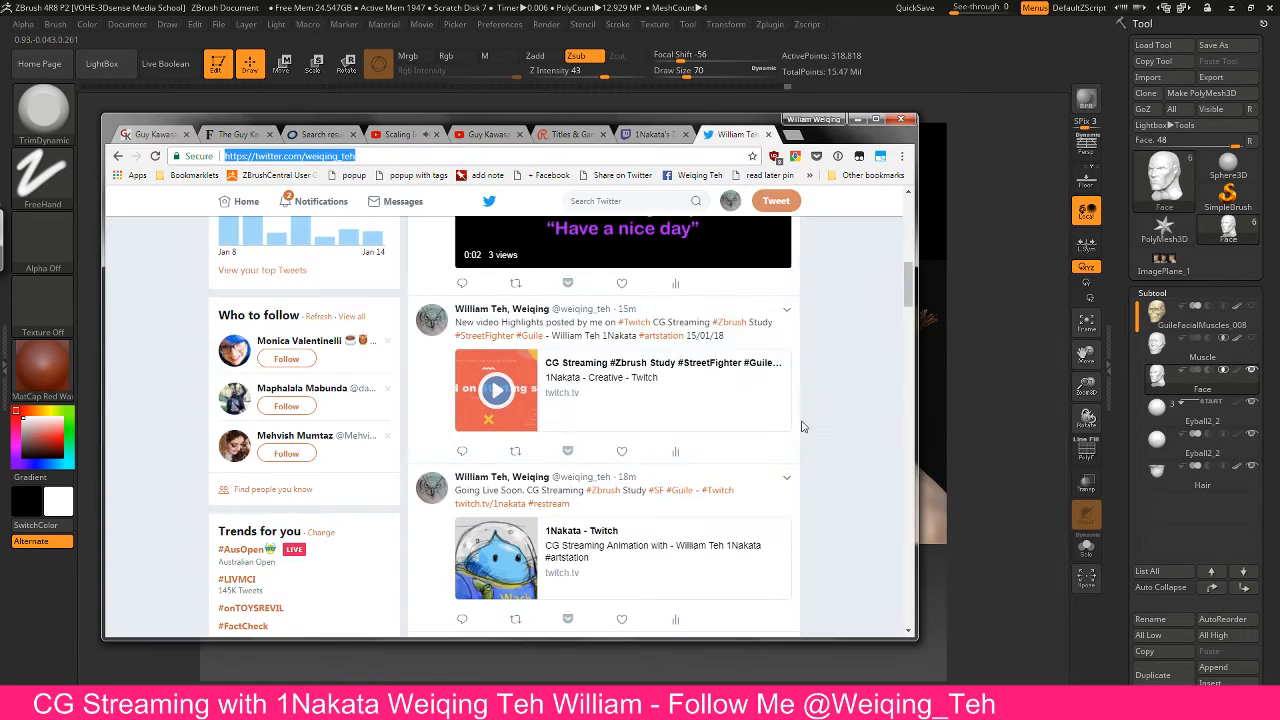
click(793, 134)
text(linkedin)
key(ctrl+shift+Tab)
key(ctrl+shift+Tab)
key(ctrl+Tab)
key(ctrl+Tab)
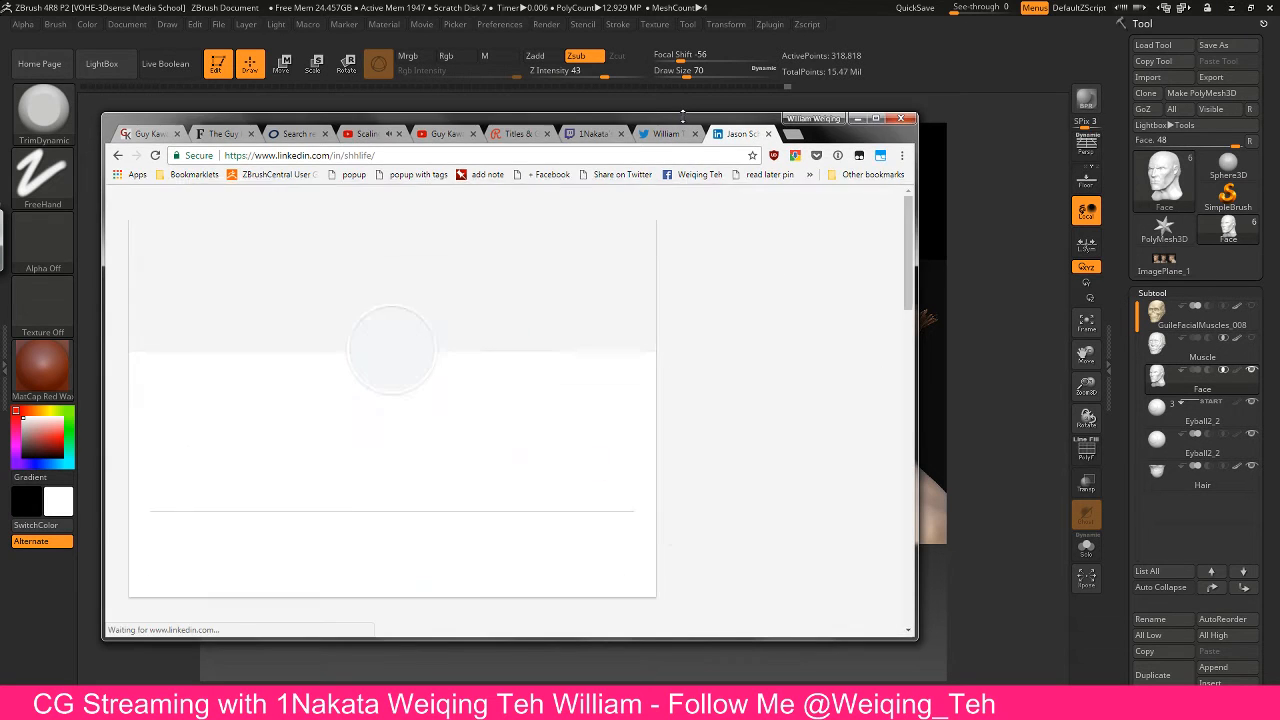
drag(700, 127, 697, 126)
click(675, 136)
click(748, 136)
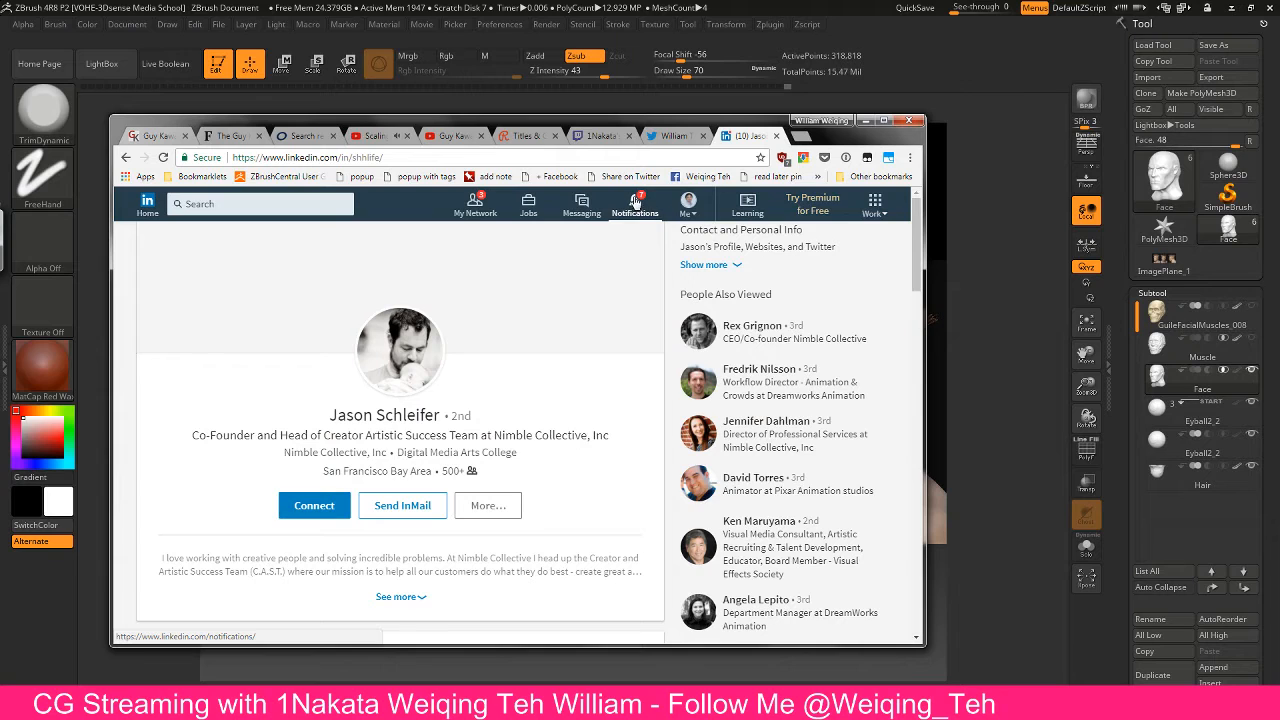
Check the LinkedIn notifications and search LinkedIn for "guy kawasaki"
click(635, 205)
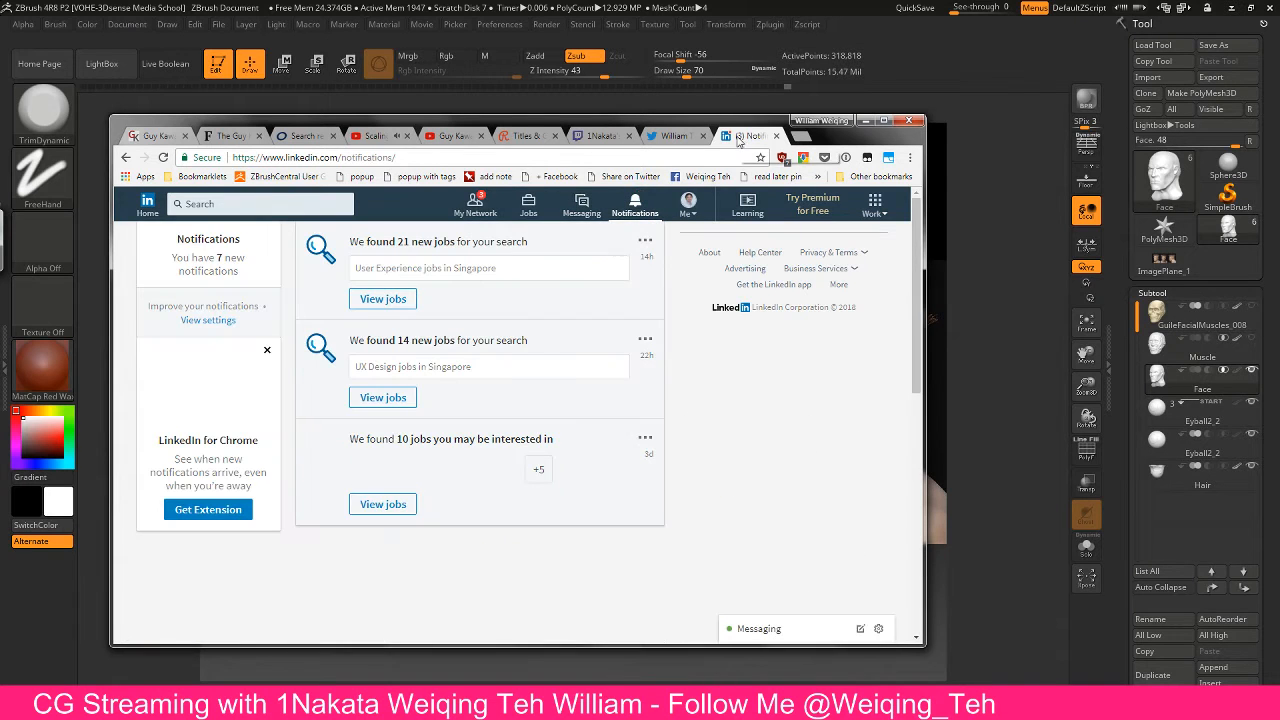
click(250, 204)
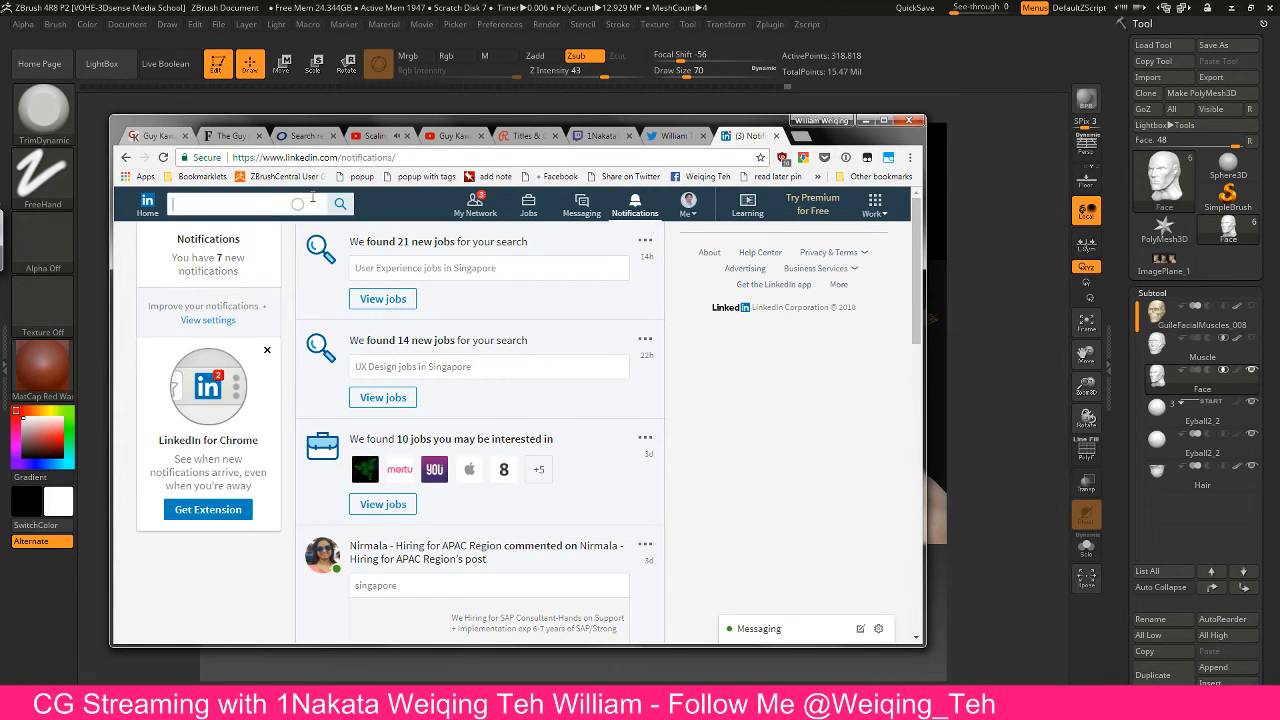
text(guy kawasa)
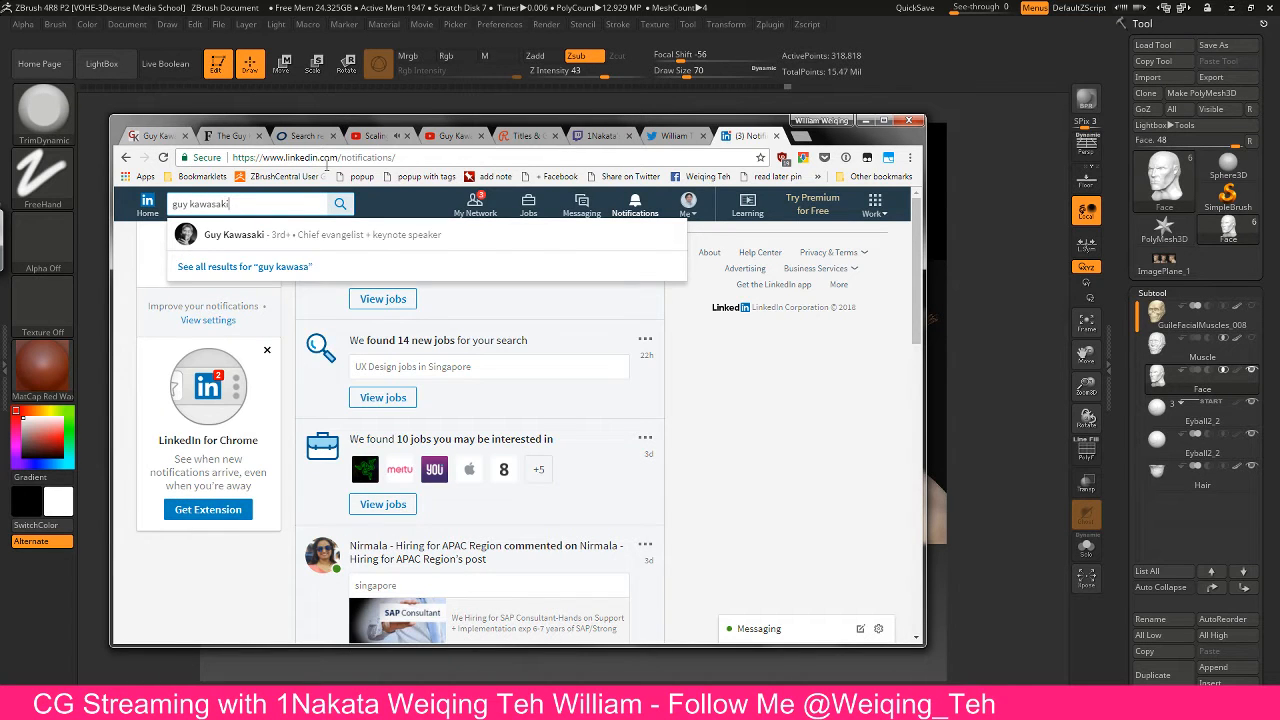
text(ki)
key(Escape)
Try to open the artist's own Facebook page in a new browser page from a suggested facebook.com address
key(ctrl+Tab)
key(ctrl+Tab)
key(ctrl+Tab)
key(ctrl+Tab)
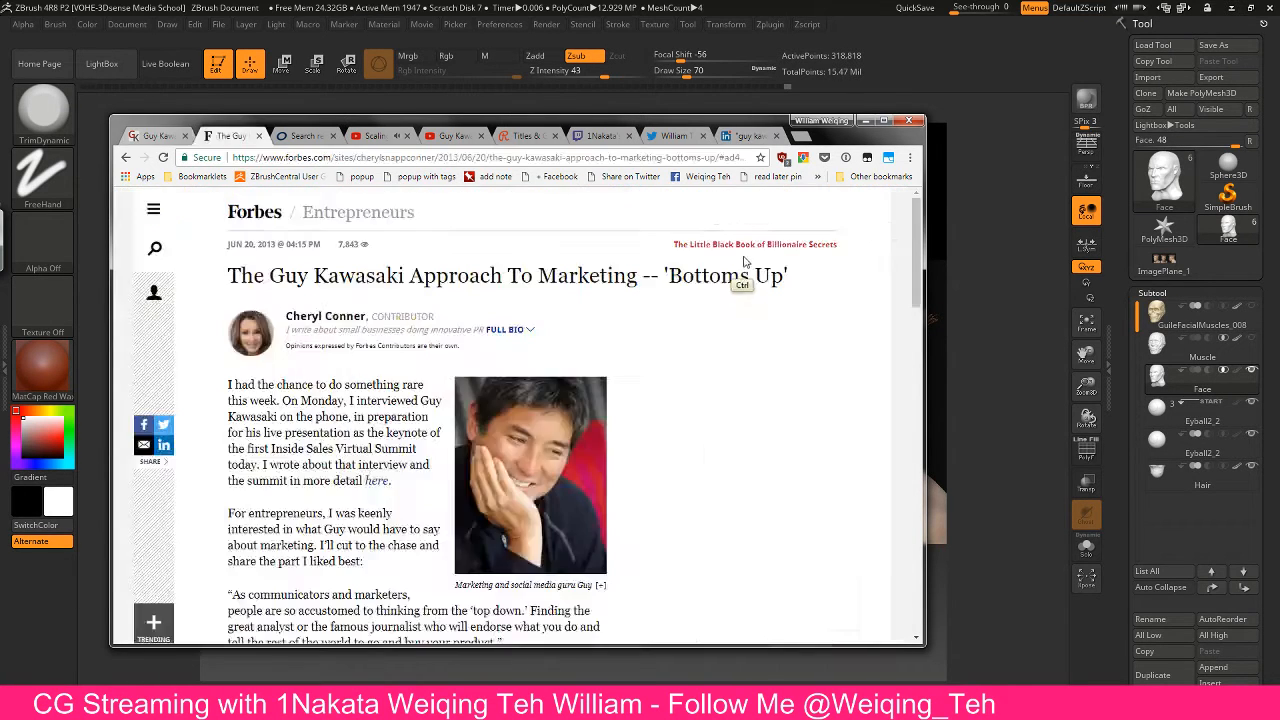
click(795, 135)
text(facebook.com)
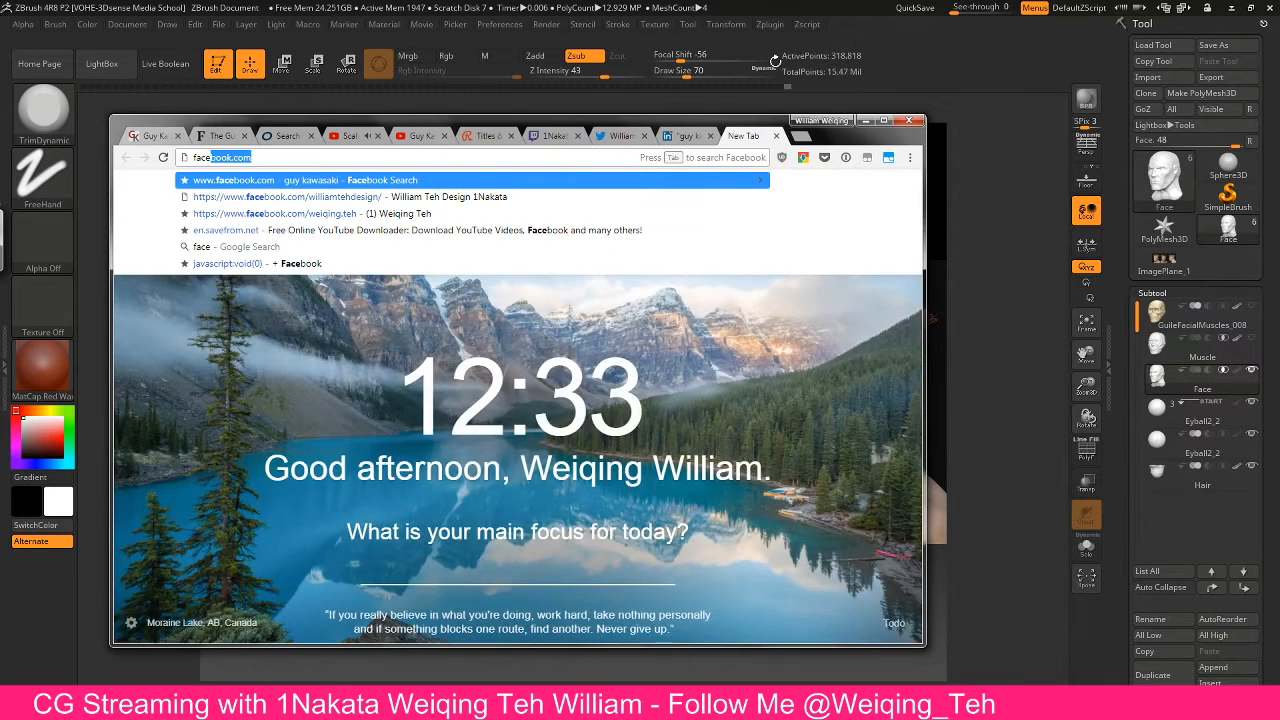
key(Down)
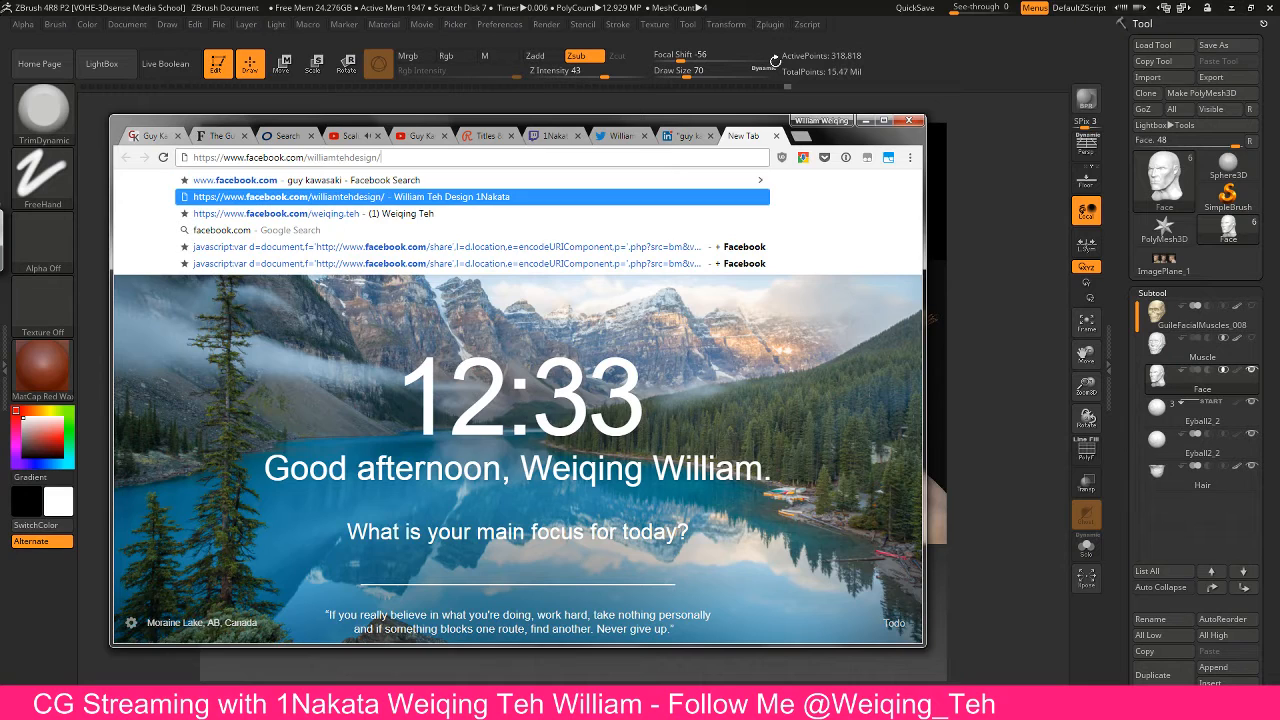
key(Return)
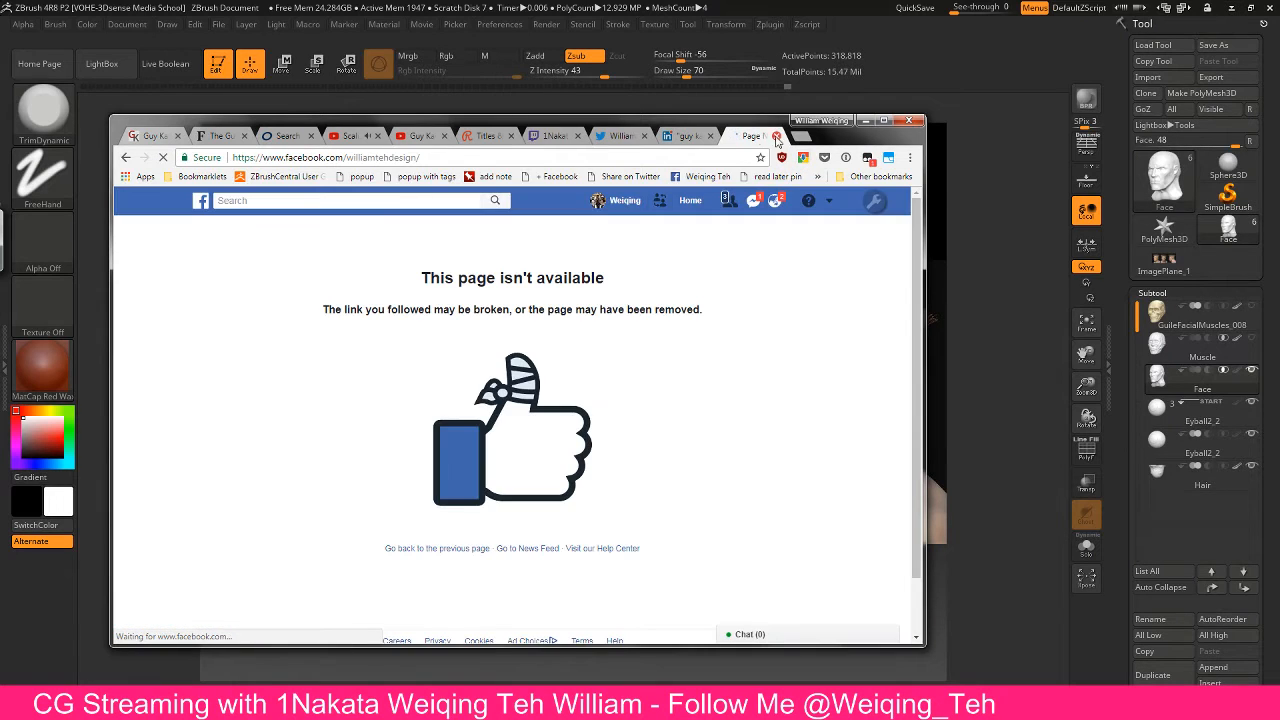
Correct the first name in the Facebook address and load the artist's design page
click(363, 161)
click(376, 160)
key(BackSpace)
key(BackSpace)
key(BackSpace)
key(BackSpace)
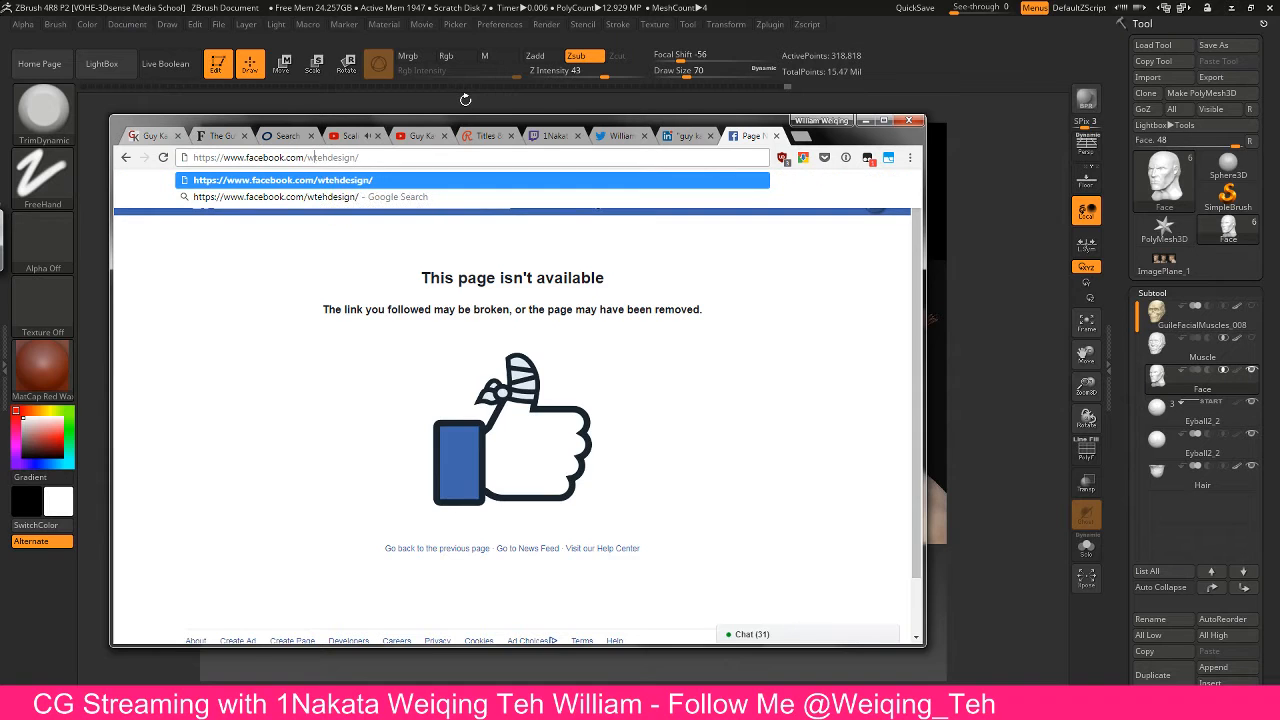
text(eiqing)
key(Return)
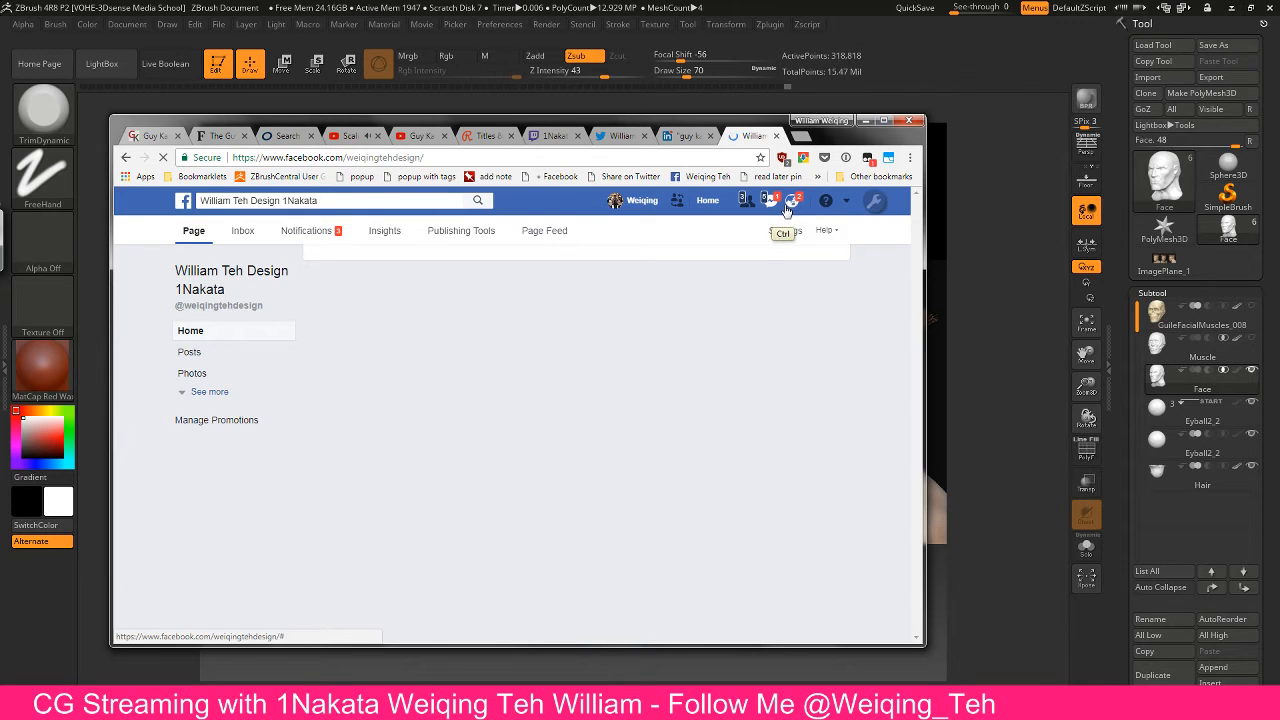
Look over the LinkedIn results for Guy Kawasaki, the Facebook page and the Scaling Insights video on YouTube
key(ctrl+shift+Tab)
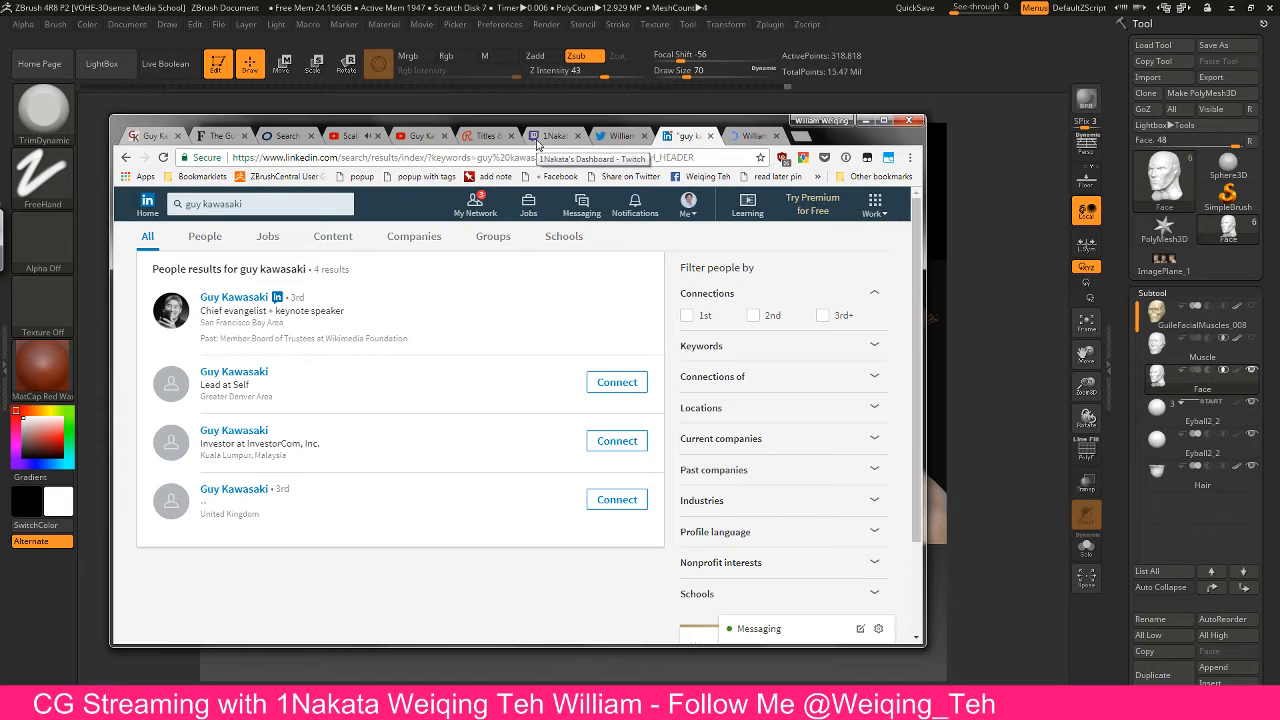
click(746, 138)
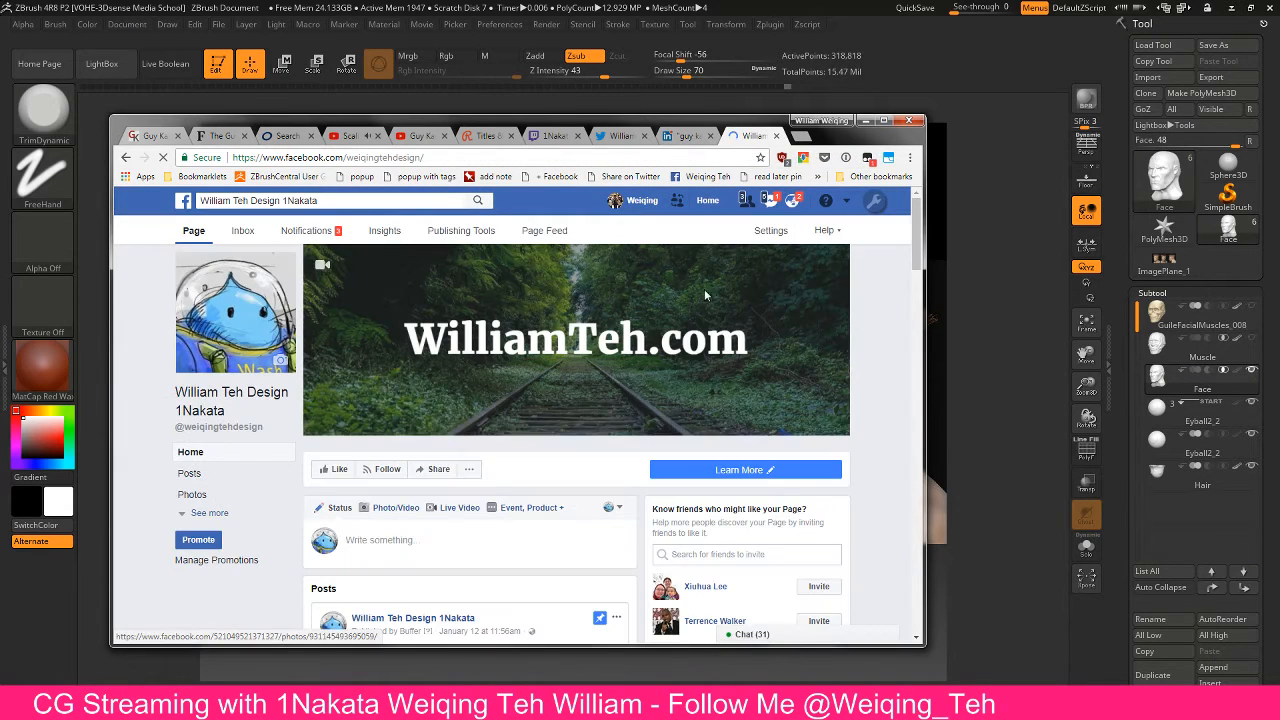
click(683, 136)
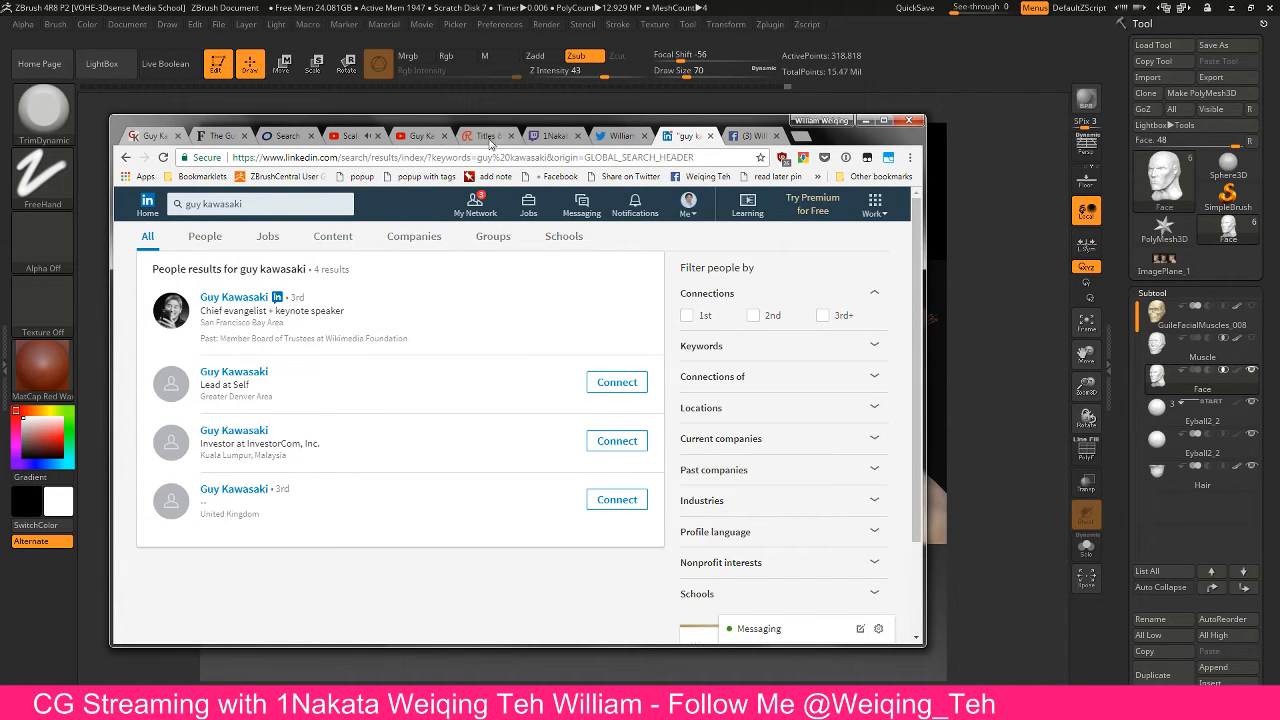
click(352, 136)
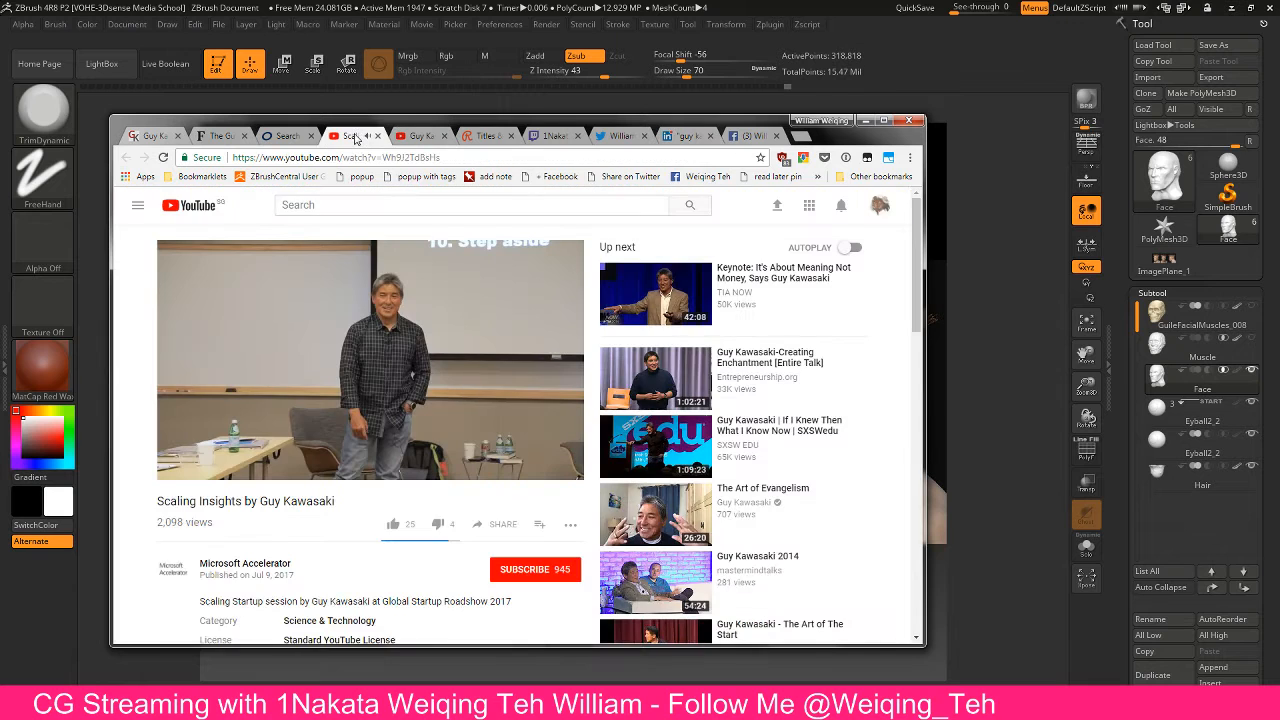
Replace the Art of the Start video page with a Google search for "guy kawasaki top 10 tips for scaling"
click(412, 138)
click(440, 158)
text(gu)
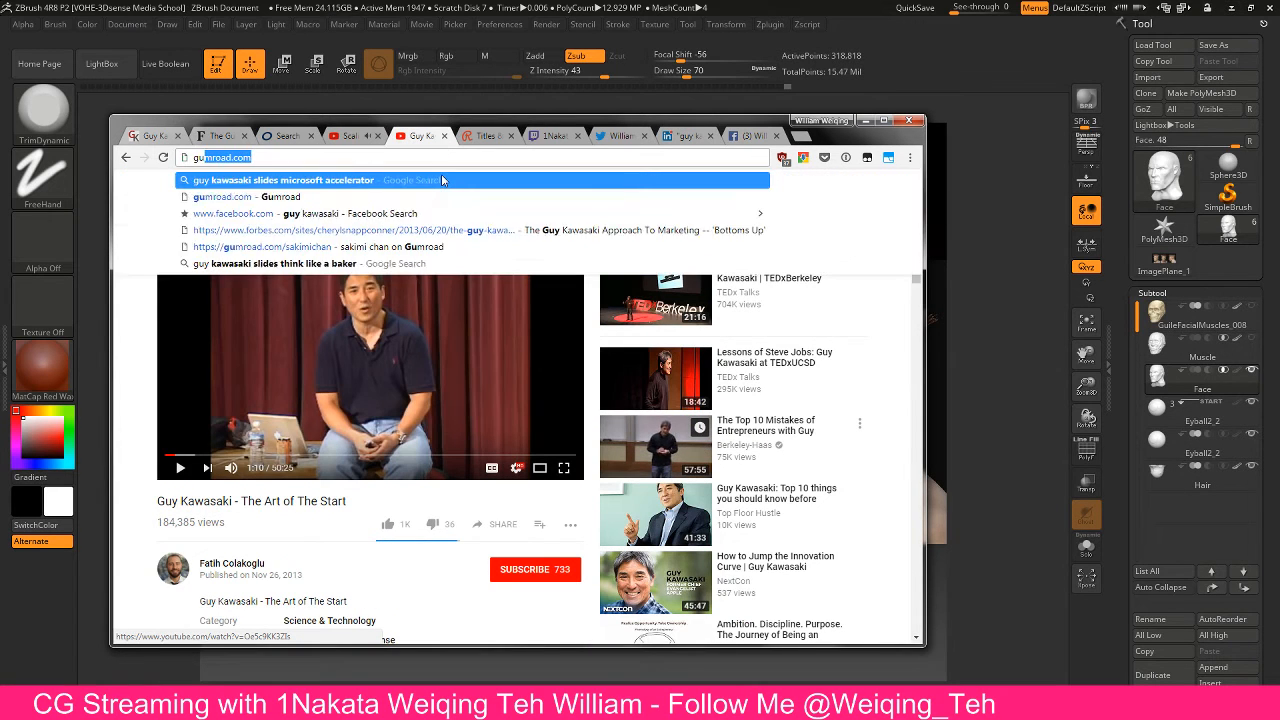
text(y kawasaki top 10 tips for)
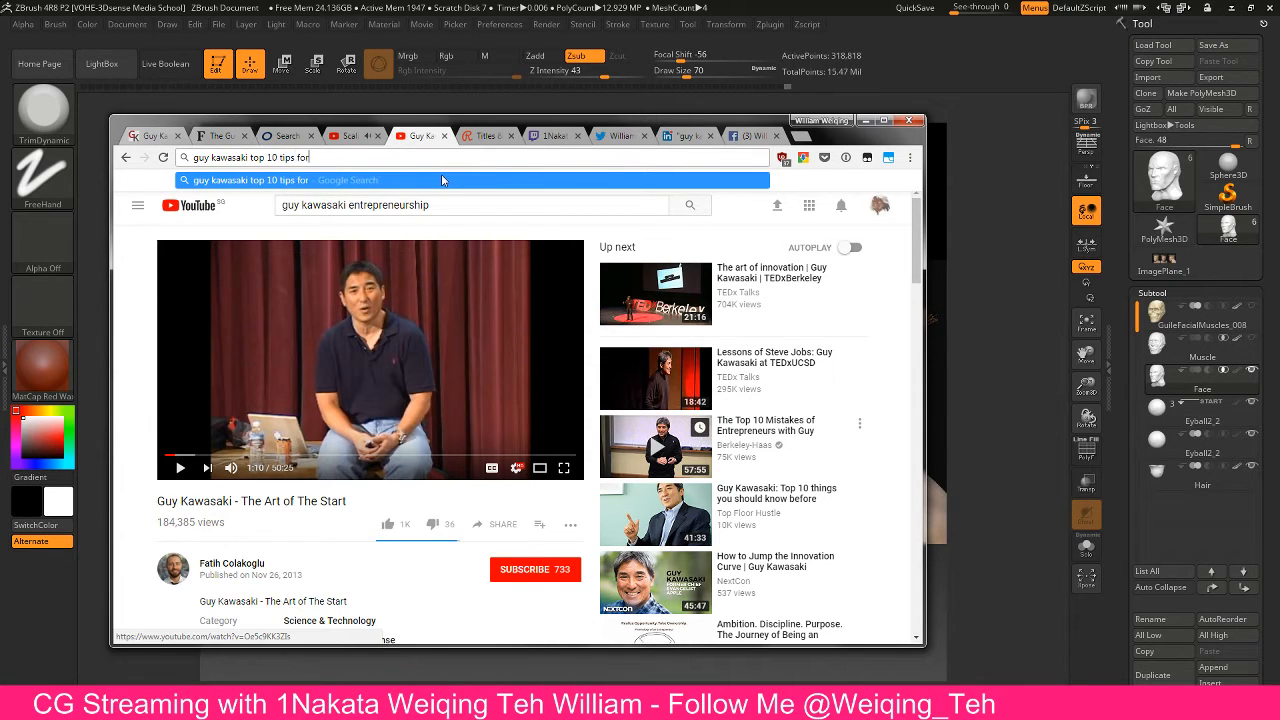
text( scaling)
key(Return)
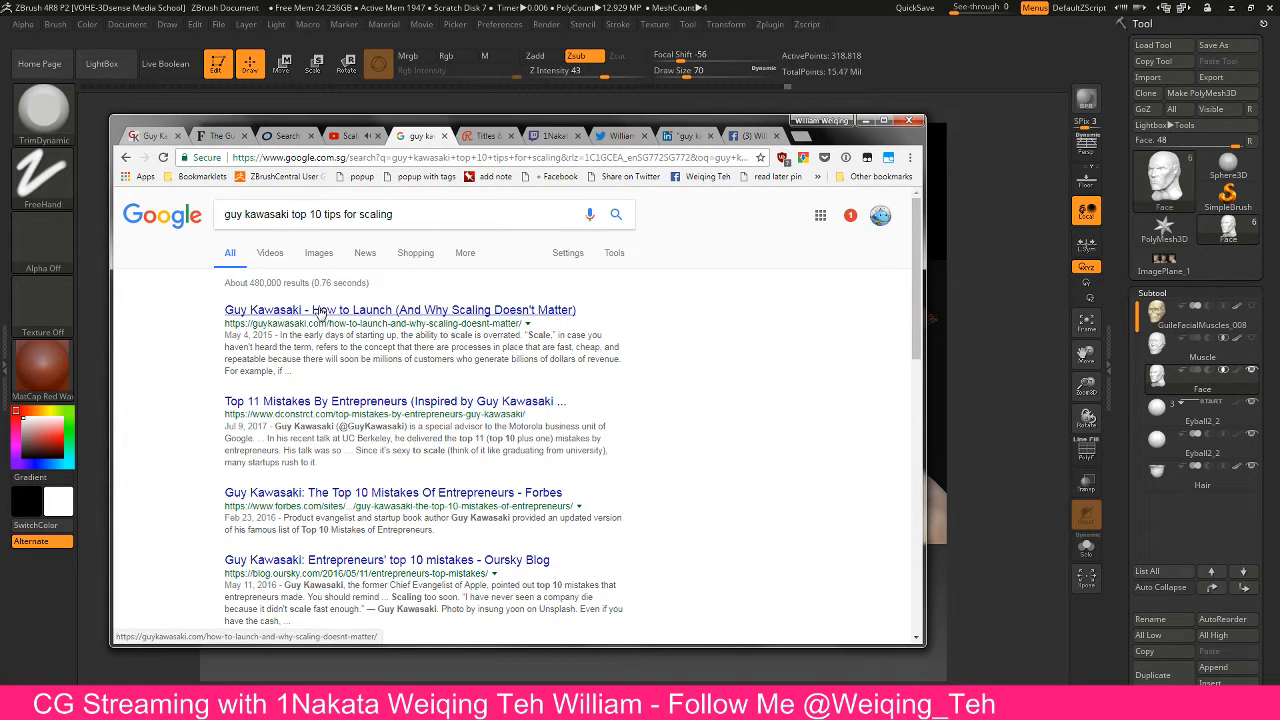
Look through the image results for the search and preview the "How to Get More Followers" picture
click(319, 253)
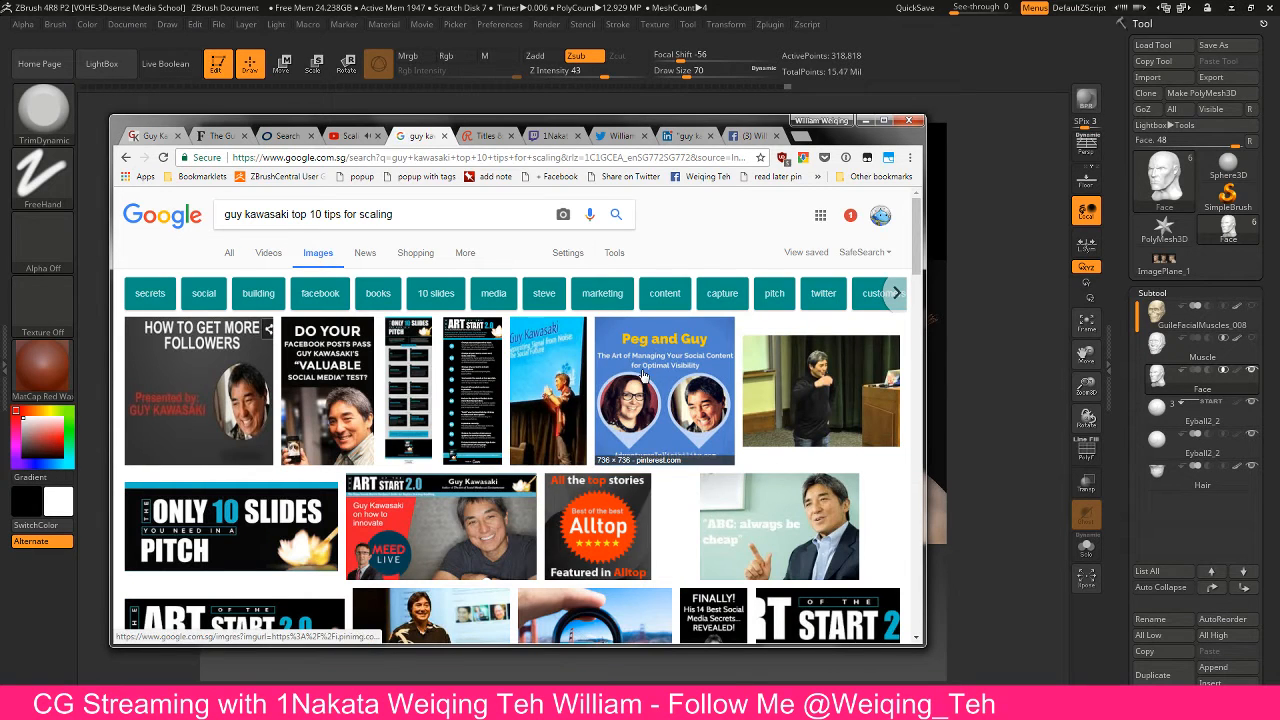
scroll(640, 378, down, 3)
scroll(642, 375, up, 1)
scroll(643, 375, up, 2)
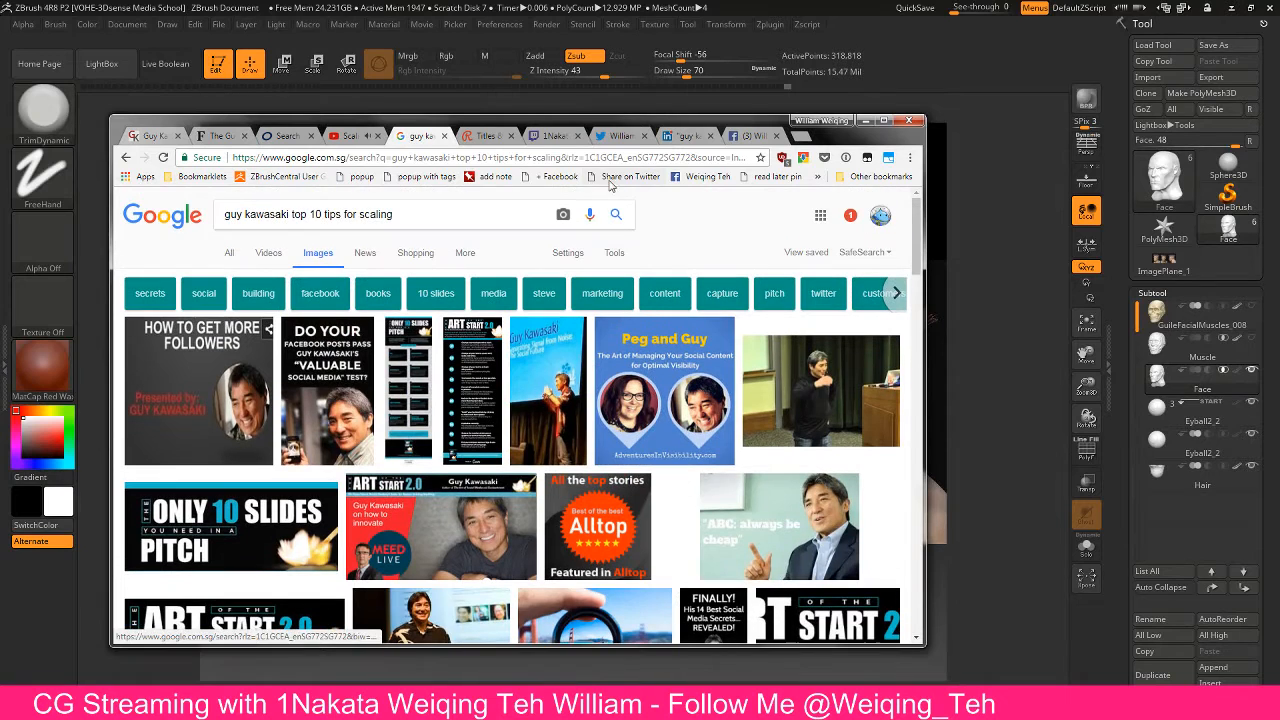
click(198, 388)
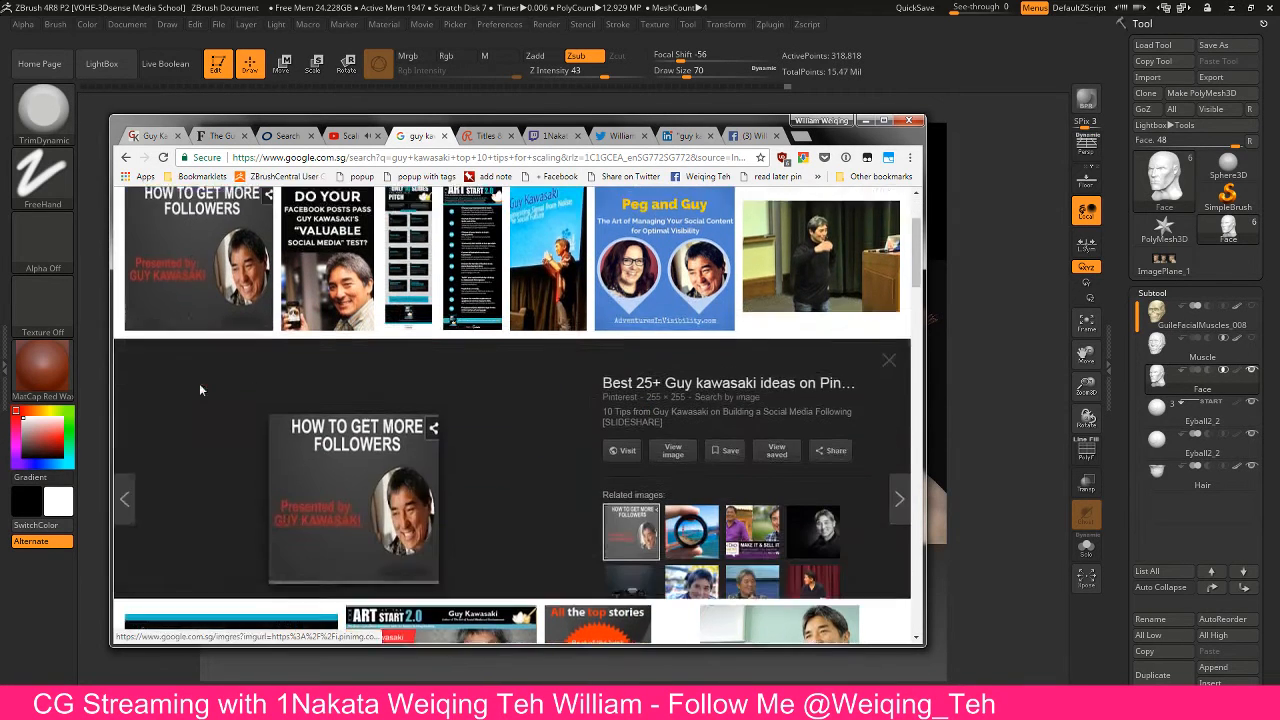
Visit the previewed picture's Pinterest source in a new page, close the Google results and show the Guy Kawasaki pins
click(650, 338)
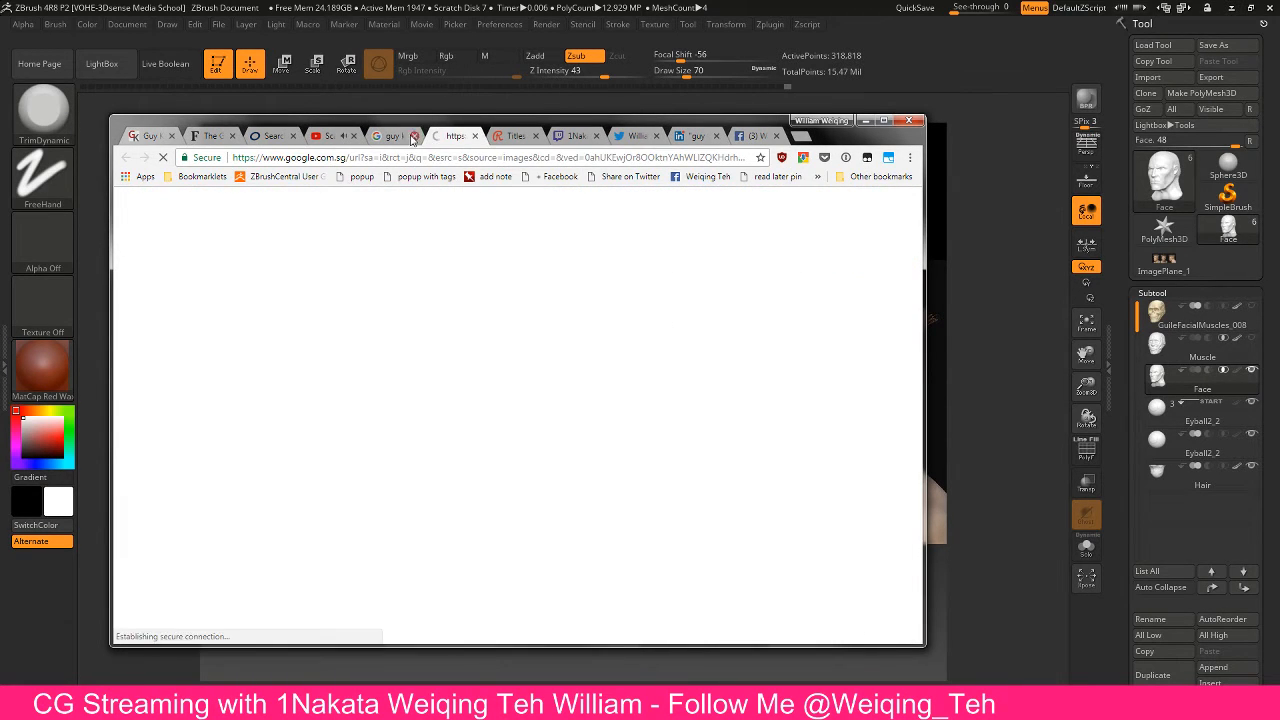
click(405, 136)
click(412, 136)
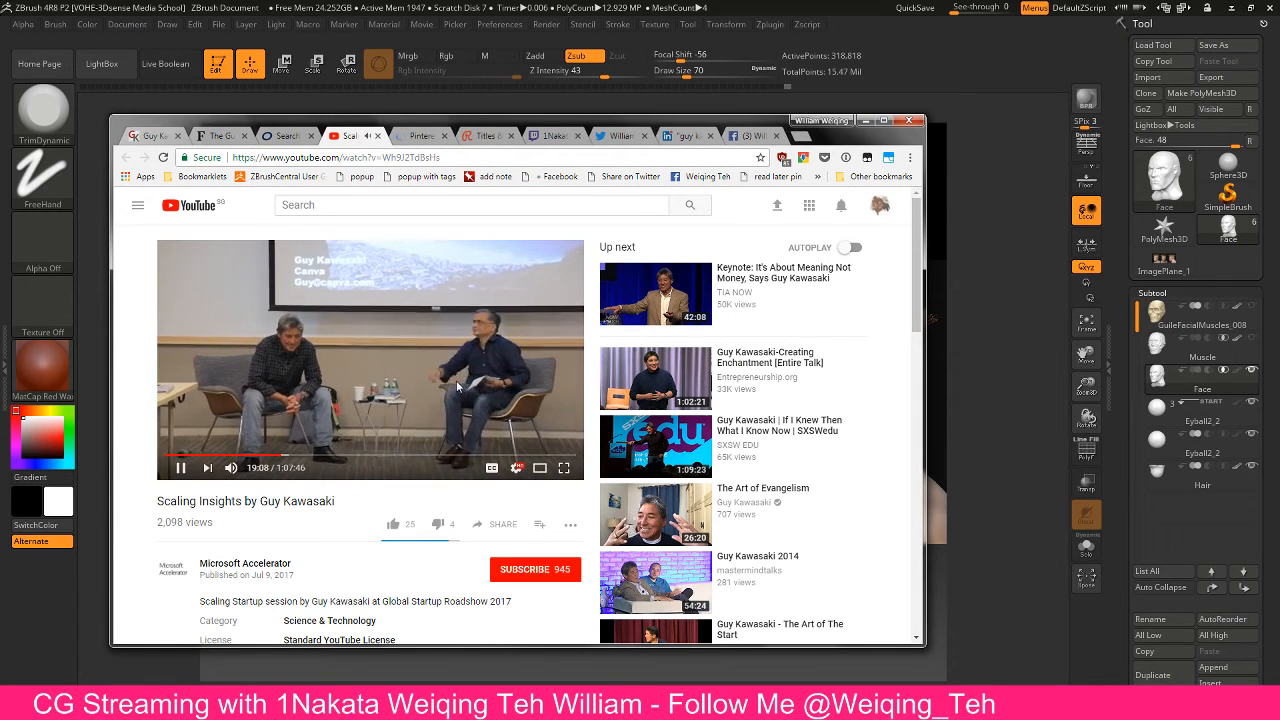
click(415, 136)
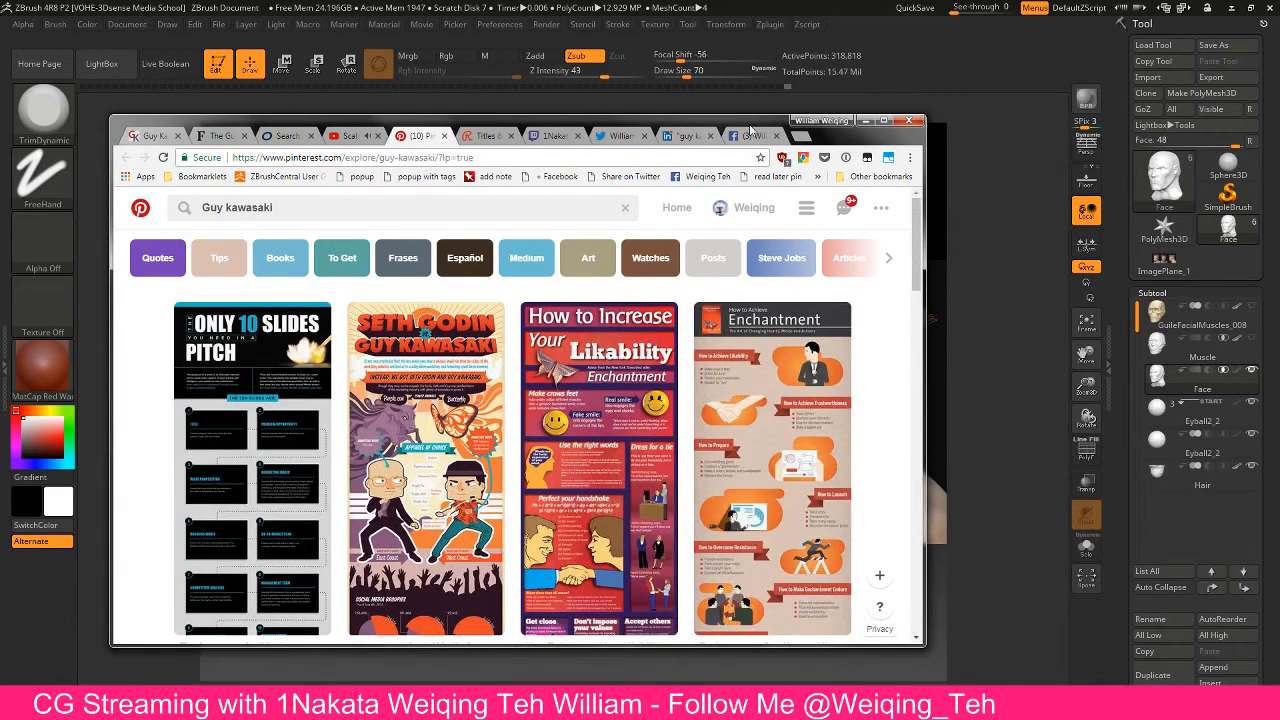
Look through the recent posts on the artist's Facebook page
click(752, 138)
scroll(788, 276, down, 3)
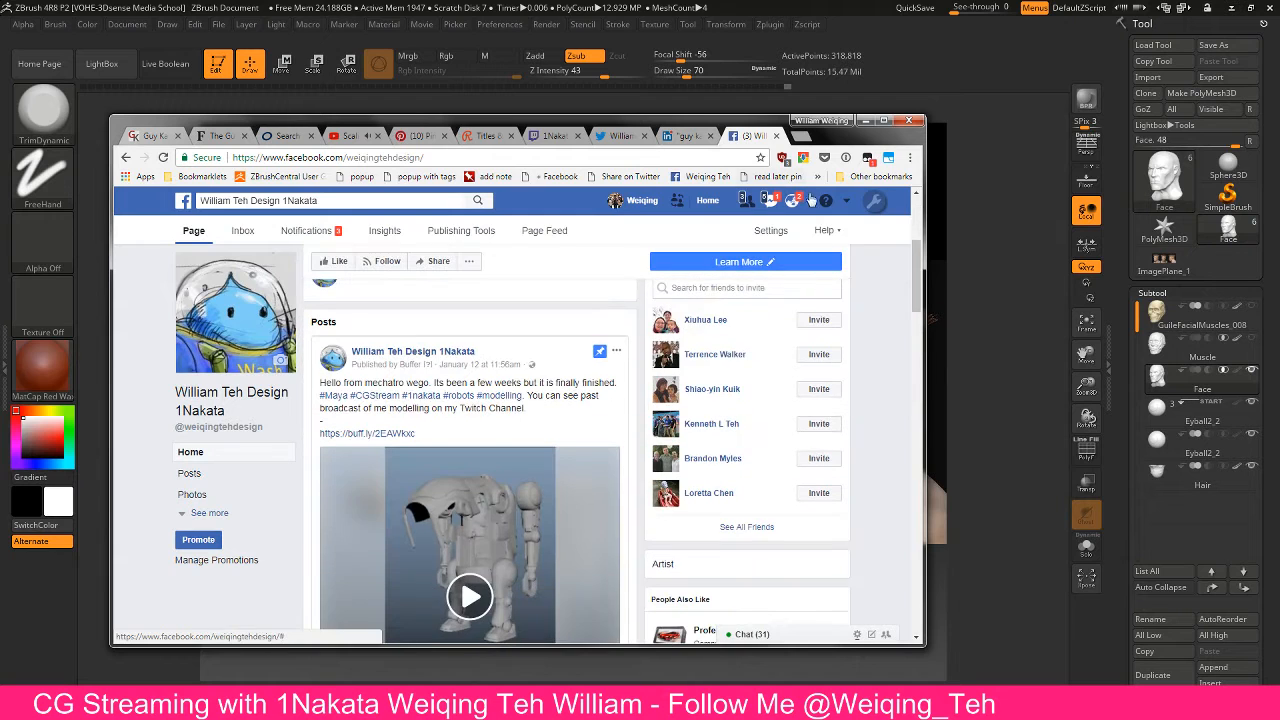
scroll(873, 310, down, 5)
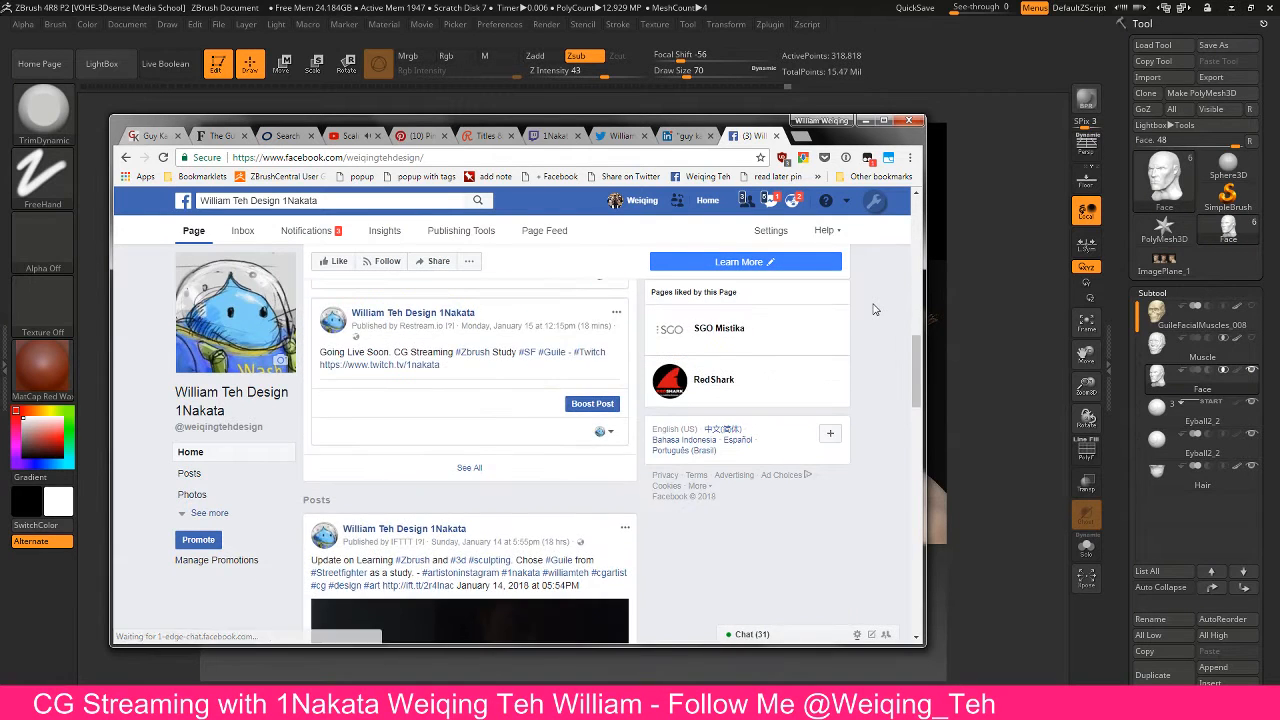
scroll(873, 310, up, 4)
scroll(873, 310, up, 3)
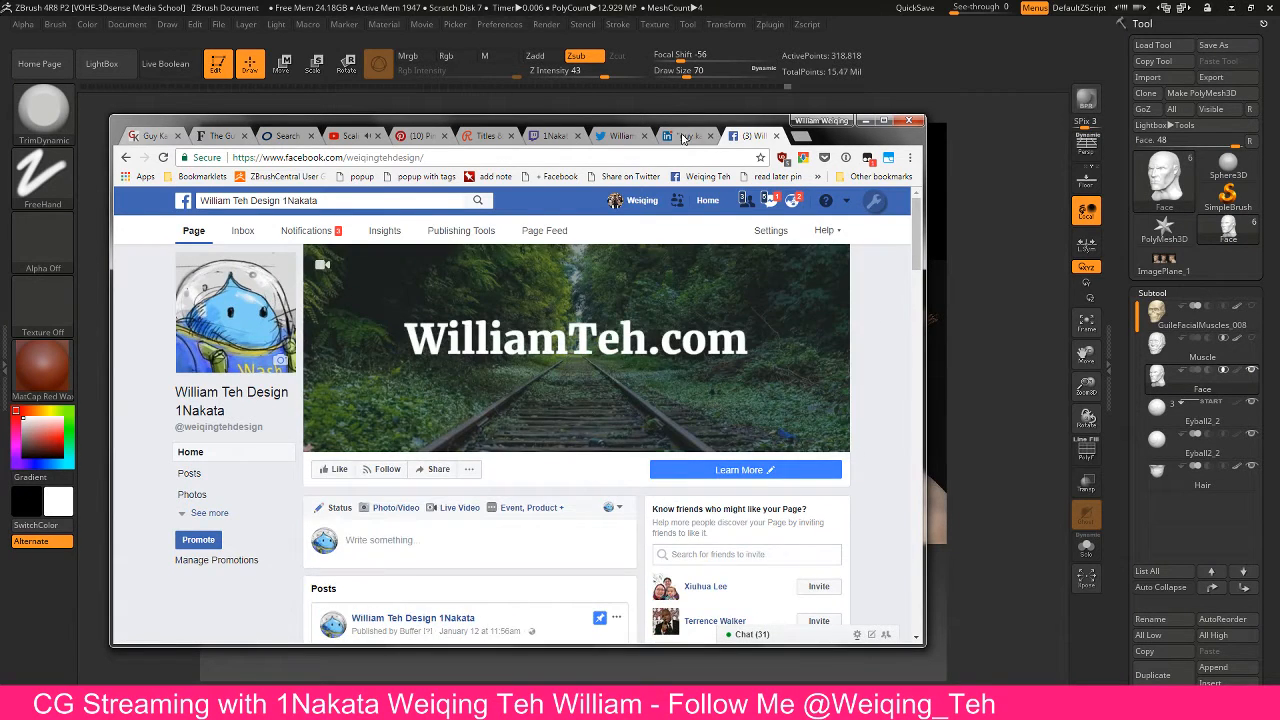
Open the LinkedIn profile of Guy Kawasaki, chief evangelist, and review its activity, experience and education sections
click(686, 136)
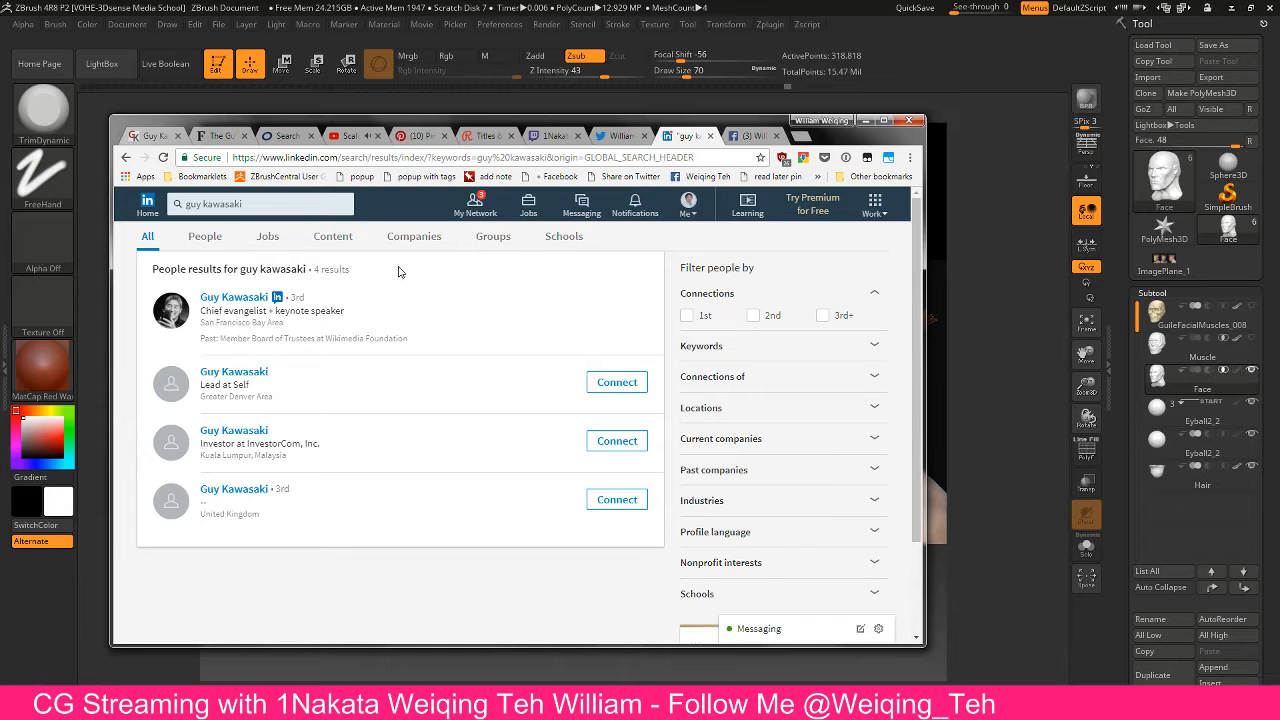
scroll(398, 271, down, 2)
scroll(398, 271, up, 2)
click(232, 297)
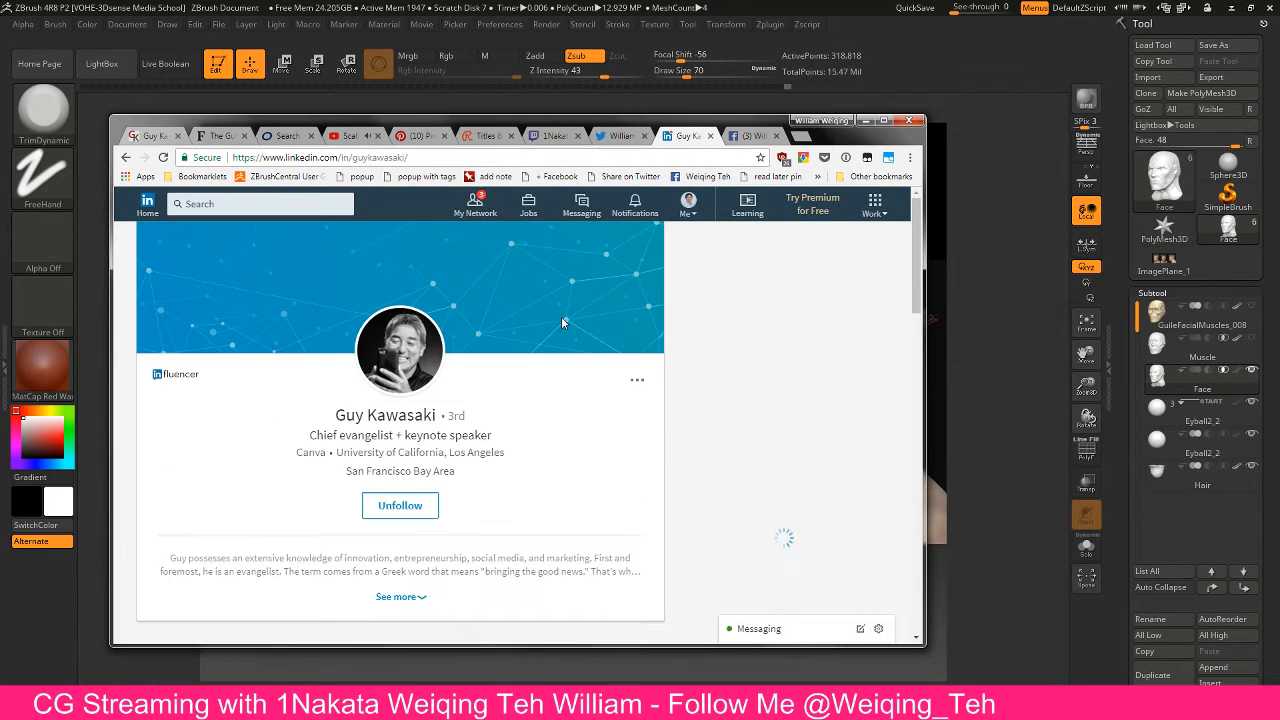
scroll(561, 316, down, 5)
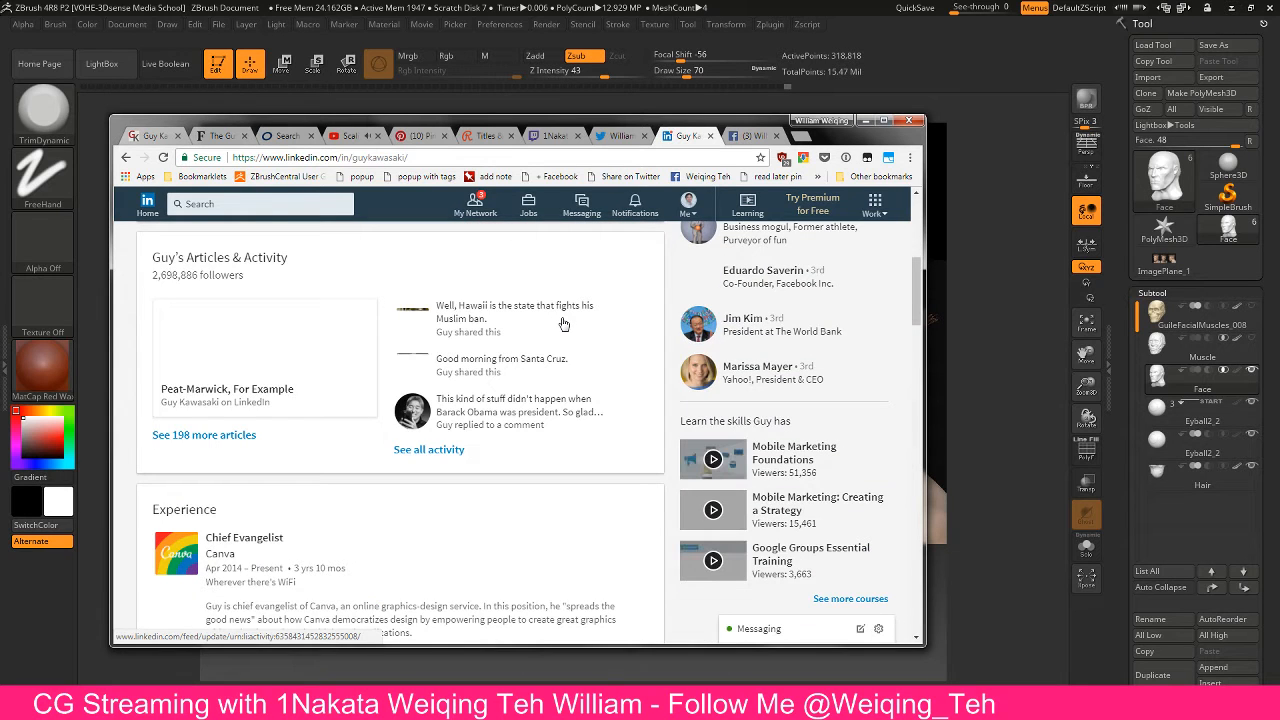
scroll(563, 324, down, 6)
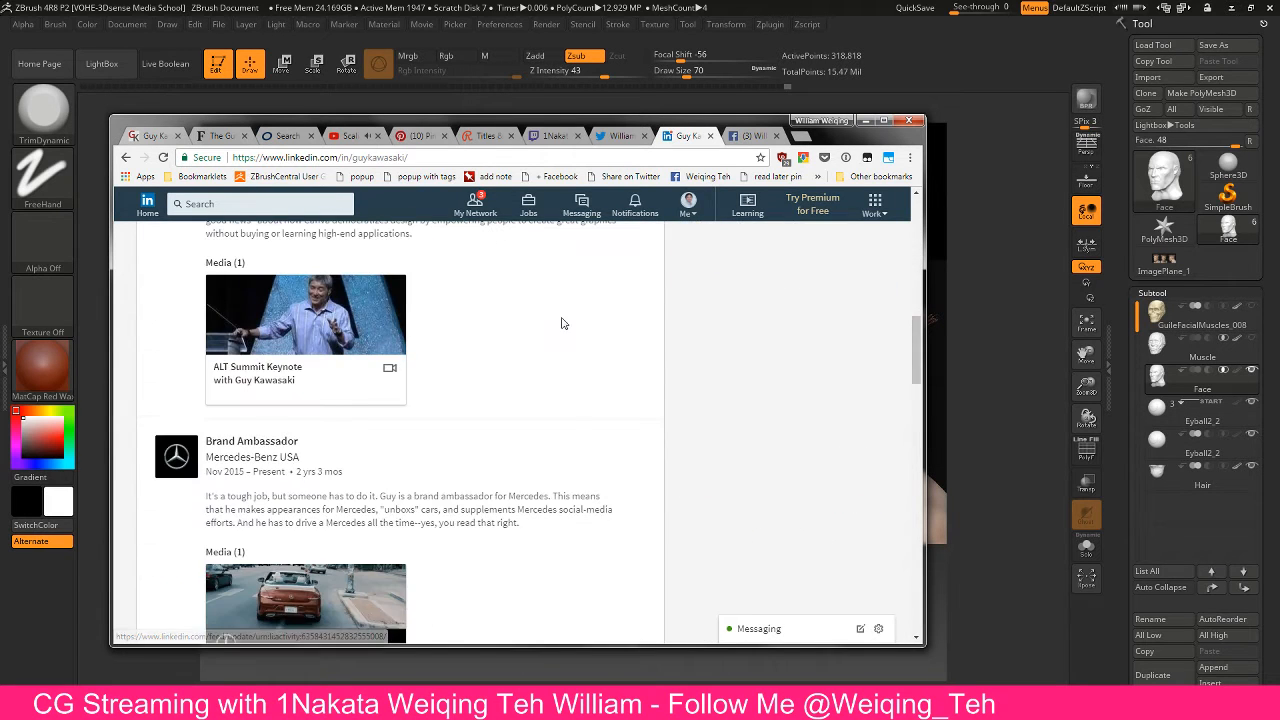
scroll(561, 323, down, 4)
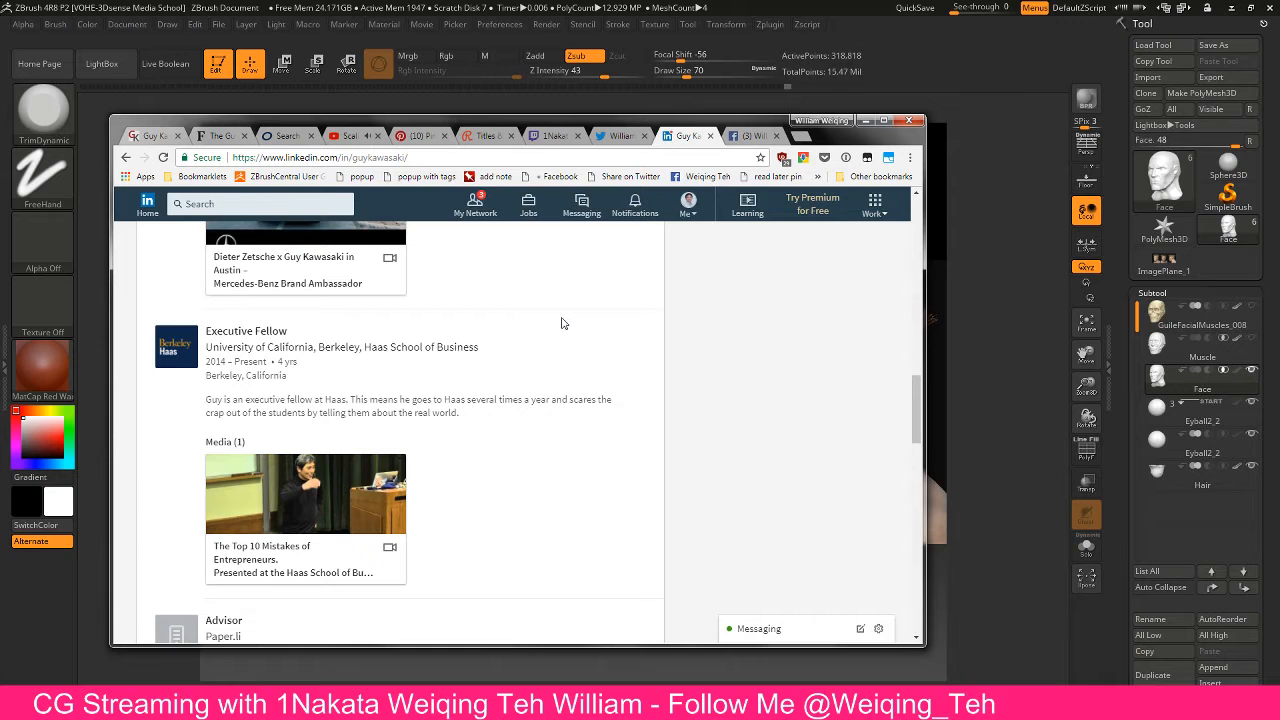
scroll(562, 322, down, 10)
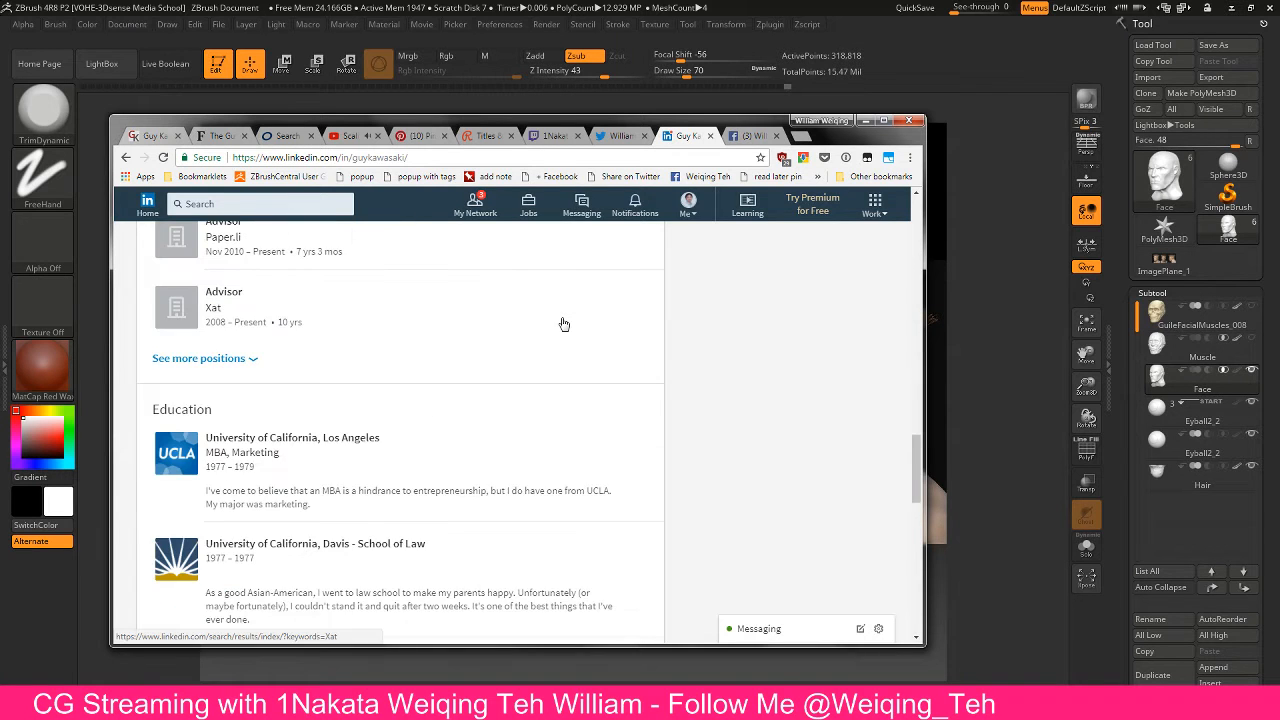
key(Home)
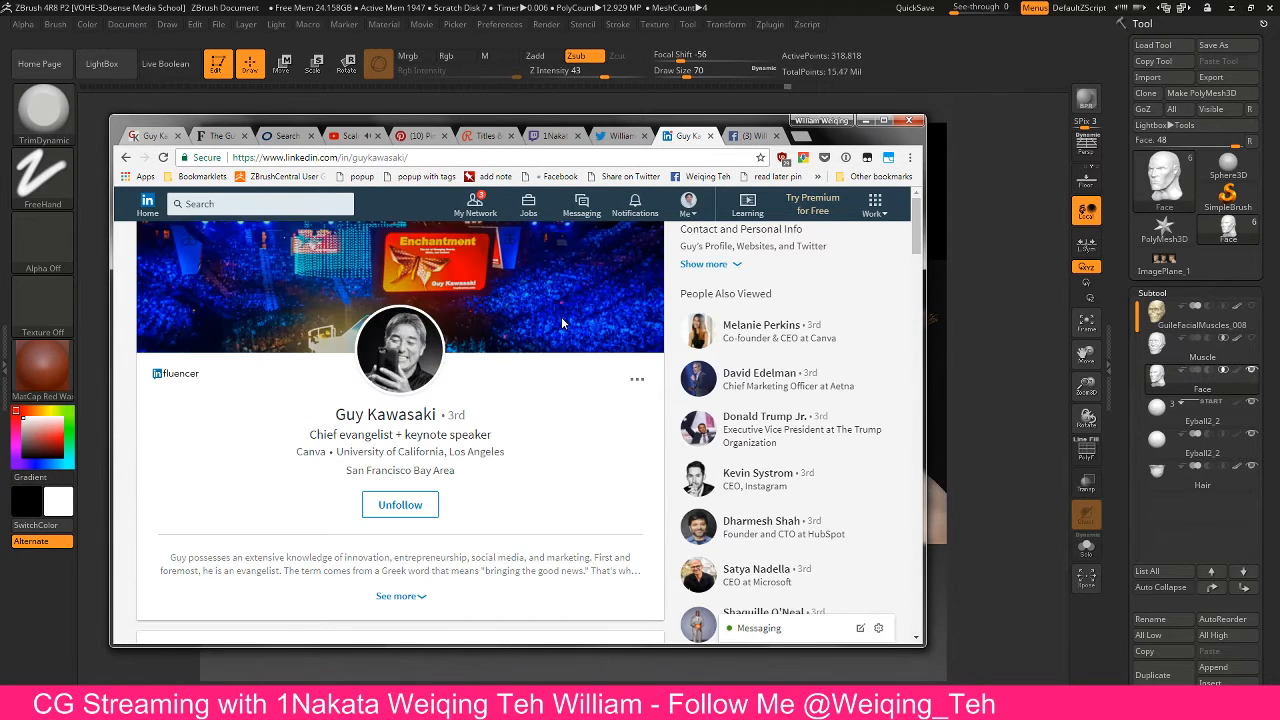
Open the streamer's own channel page from the Twitch dashboard
key(ctrl+Tab)
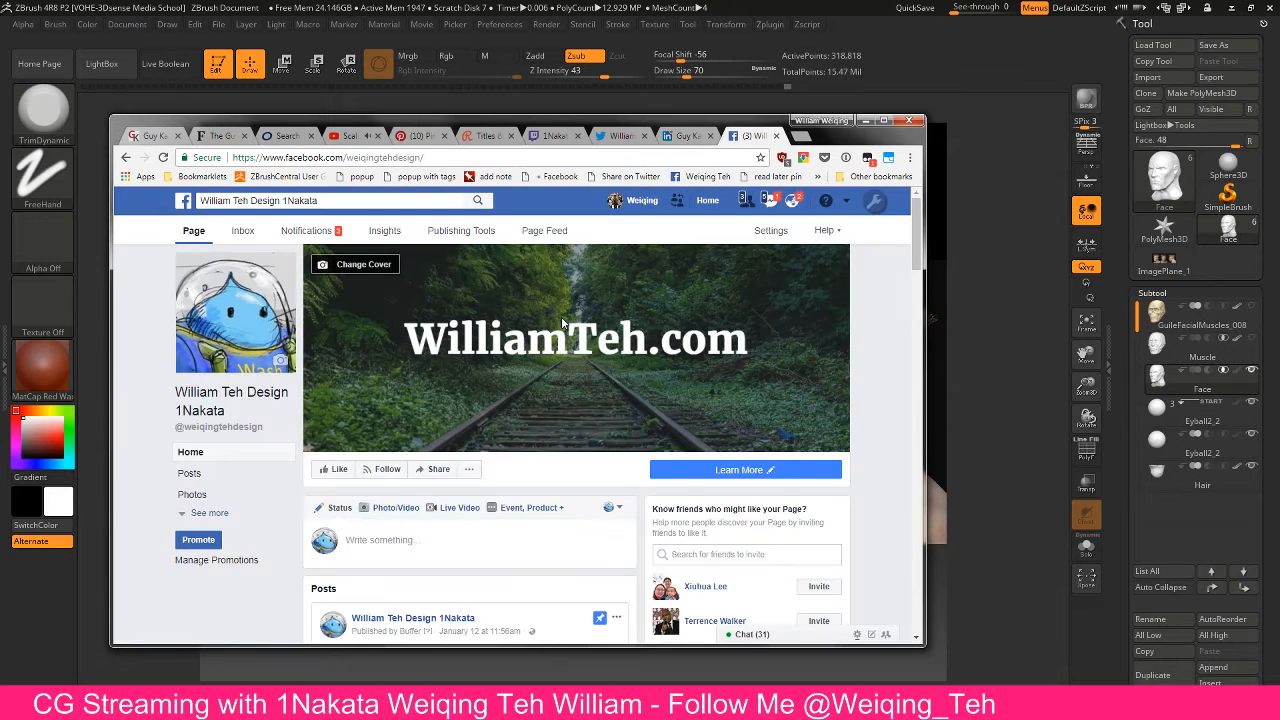
key(ctrl+shift+Tab)
key(ctrl+shift+Tab)
key(ctrl+shift+Tab)
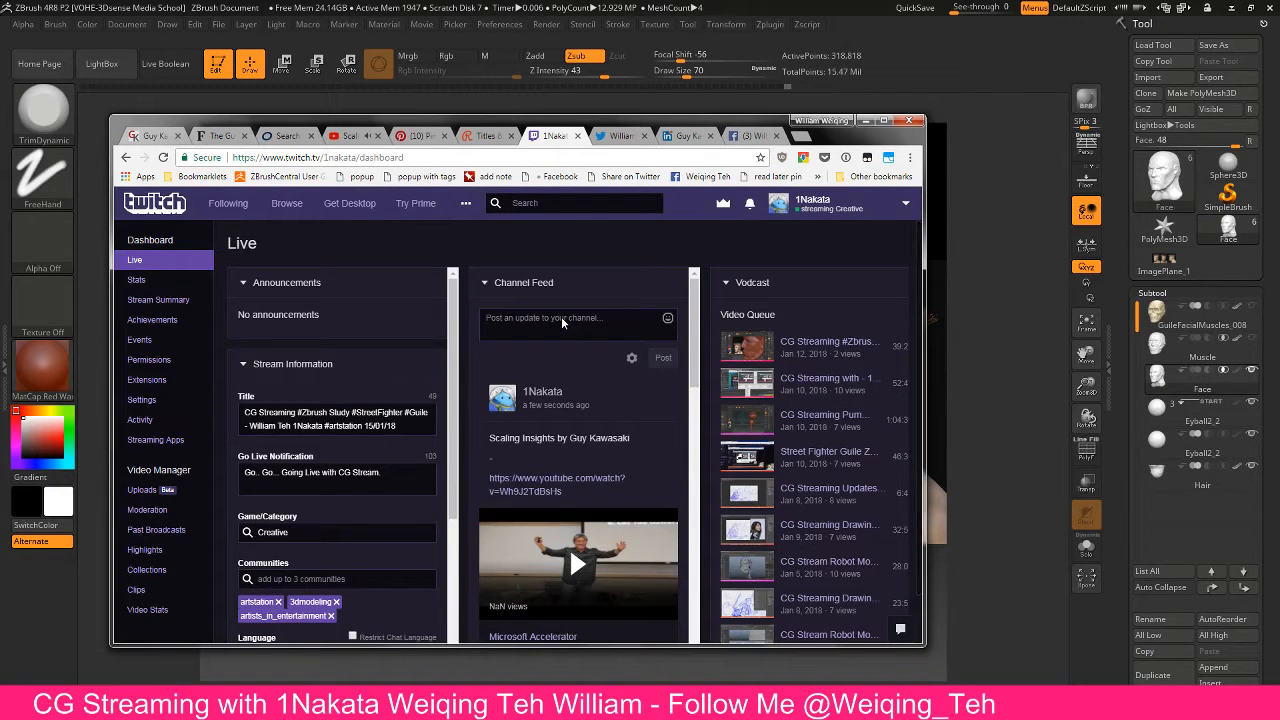
click(840, 204)
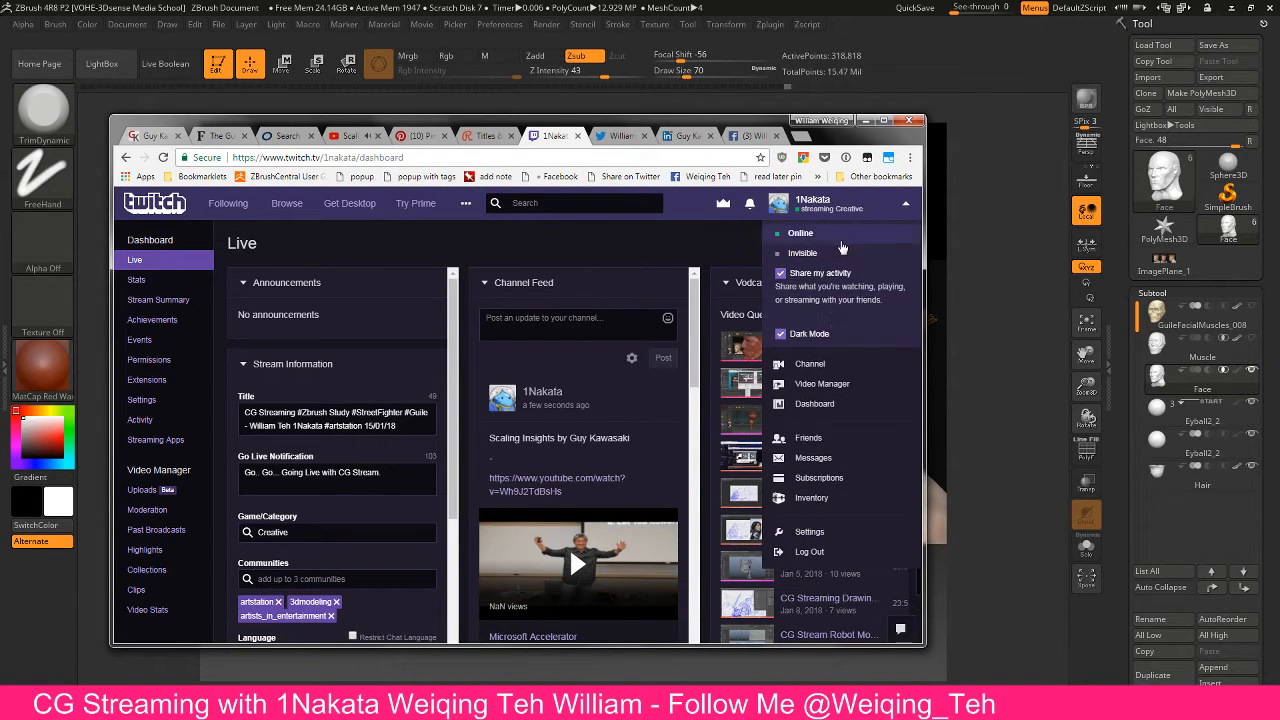
click(840, 365)
Look through the Pinterest pins for Guy Kawasaki
key(ctrl+shift+Tab)
key(ctrl+shift+Tab)
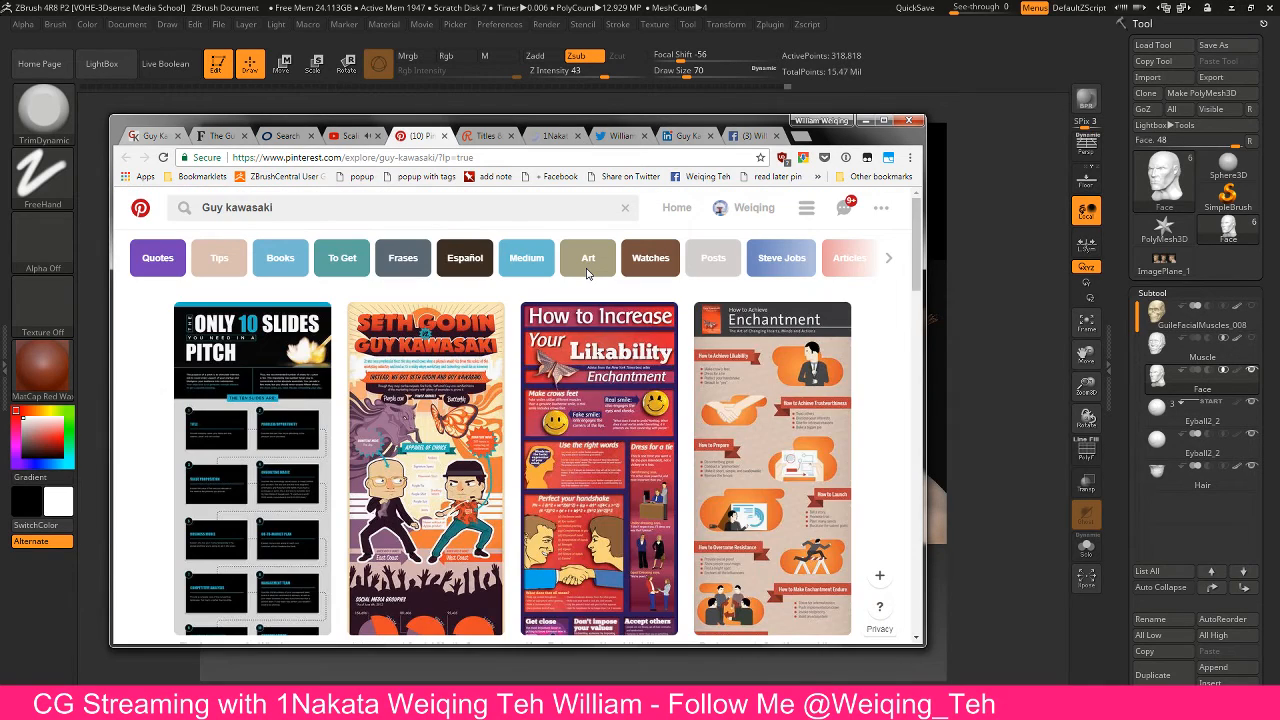
scroll(588, 274, down, 4)
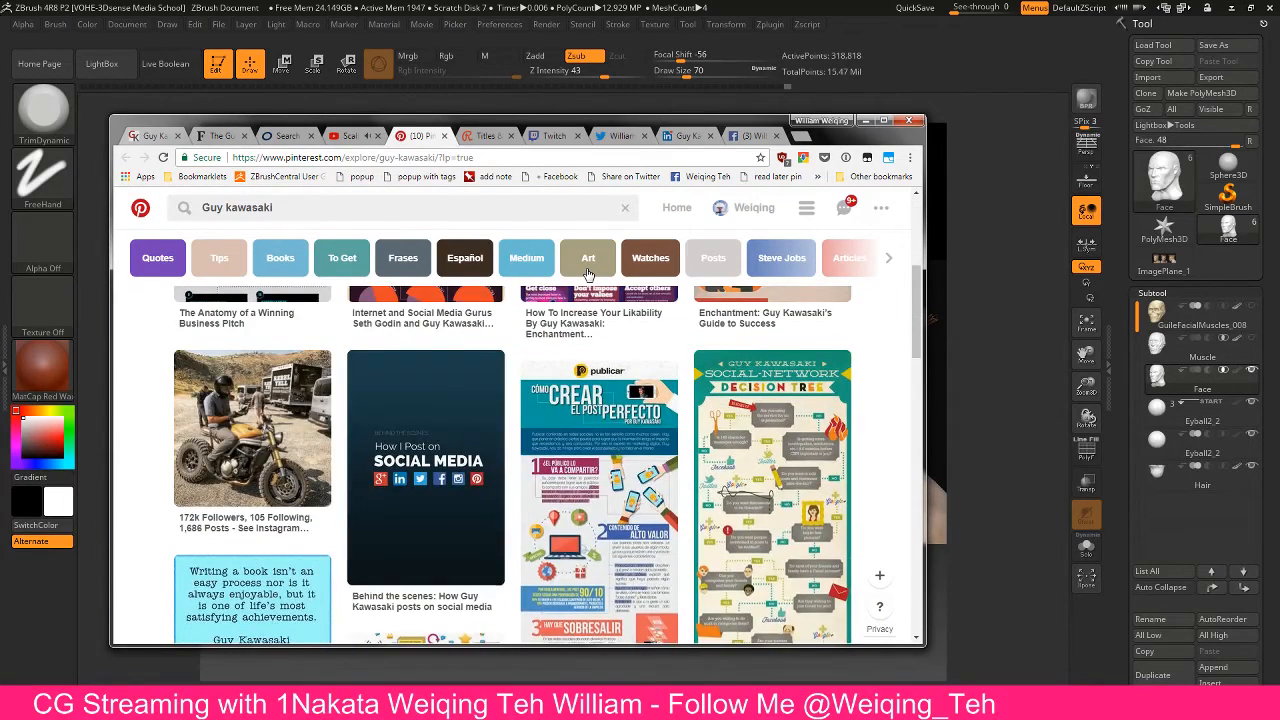
scroll(588, 274, down, 4)
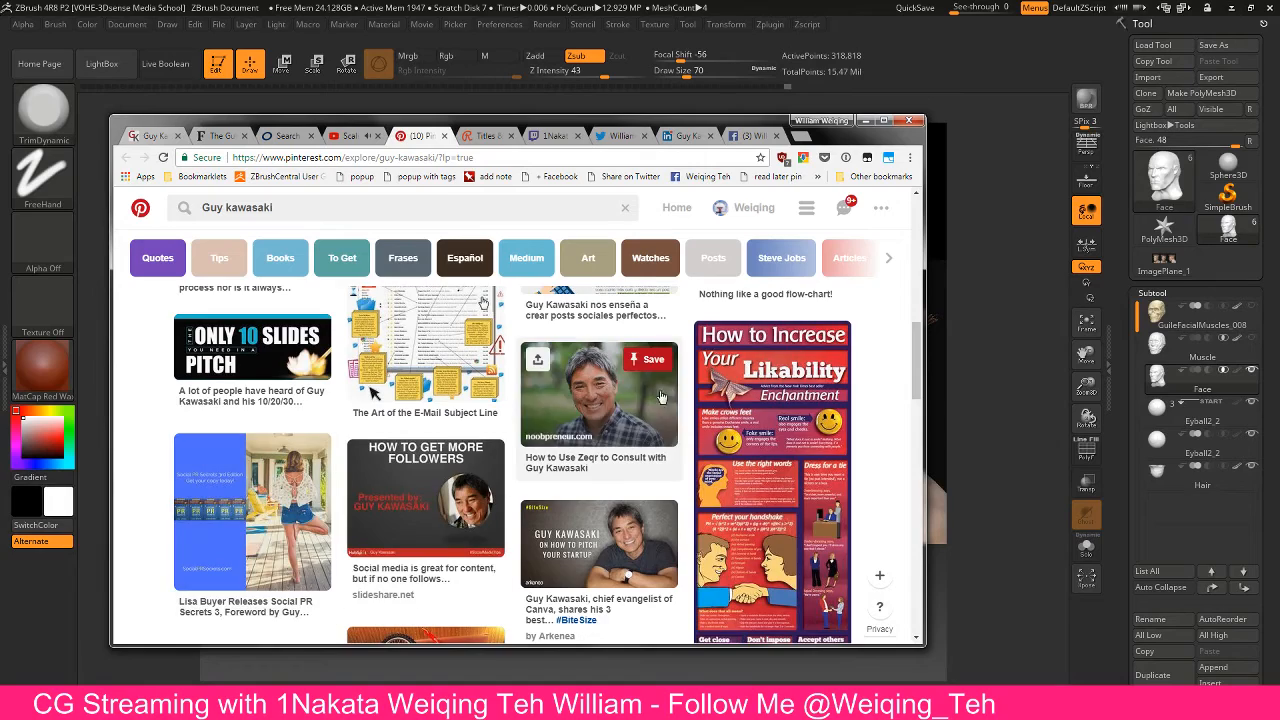
scroll(700, 398, down, 4)
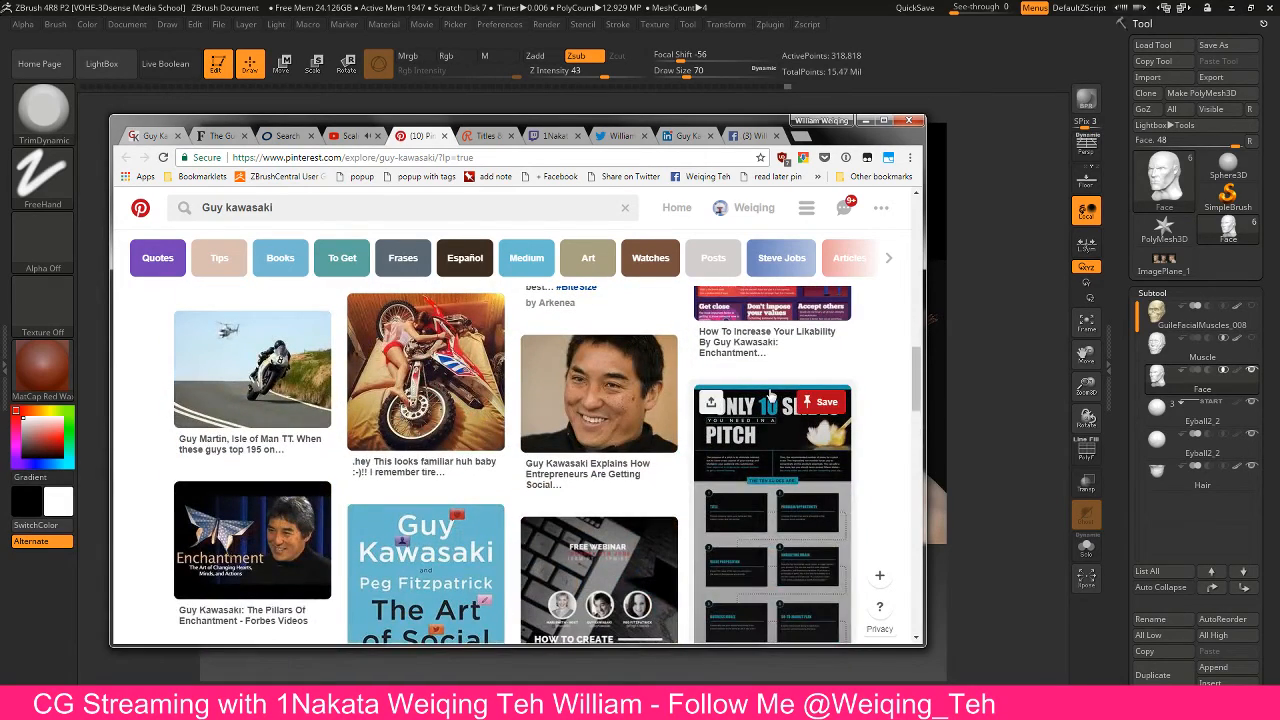
scroll(770, 397, down, 10)
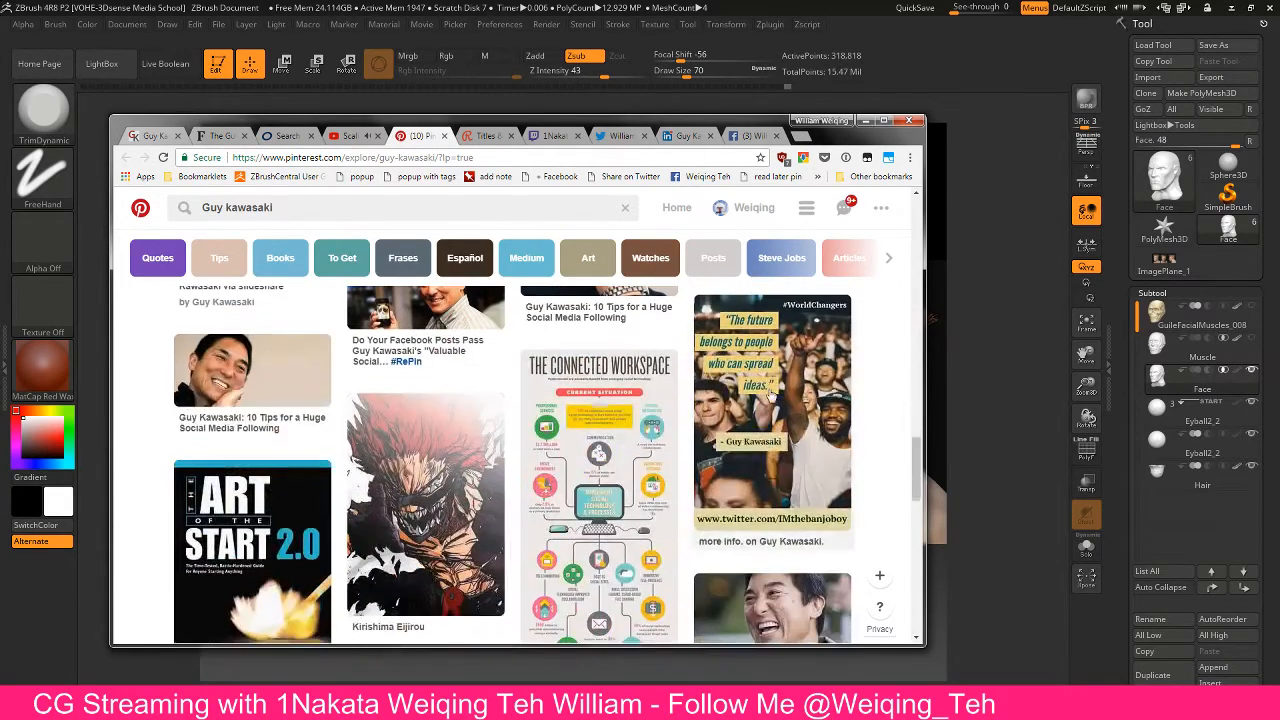
scroll(770, 397, down, 5)
scroll(771, 397, down, 5)
Borrow the e-book "The Art of Social Media" from the Guy Kawasaki titles in the OverDrive library catalogue
key(ctrl+shift+Tab)
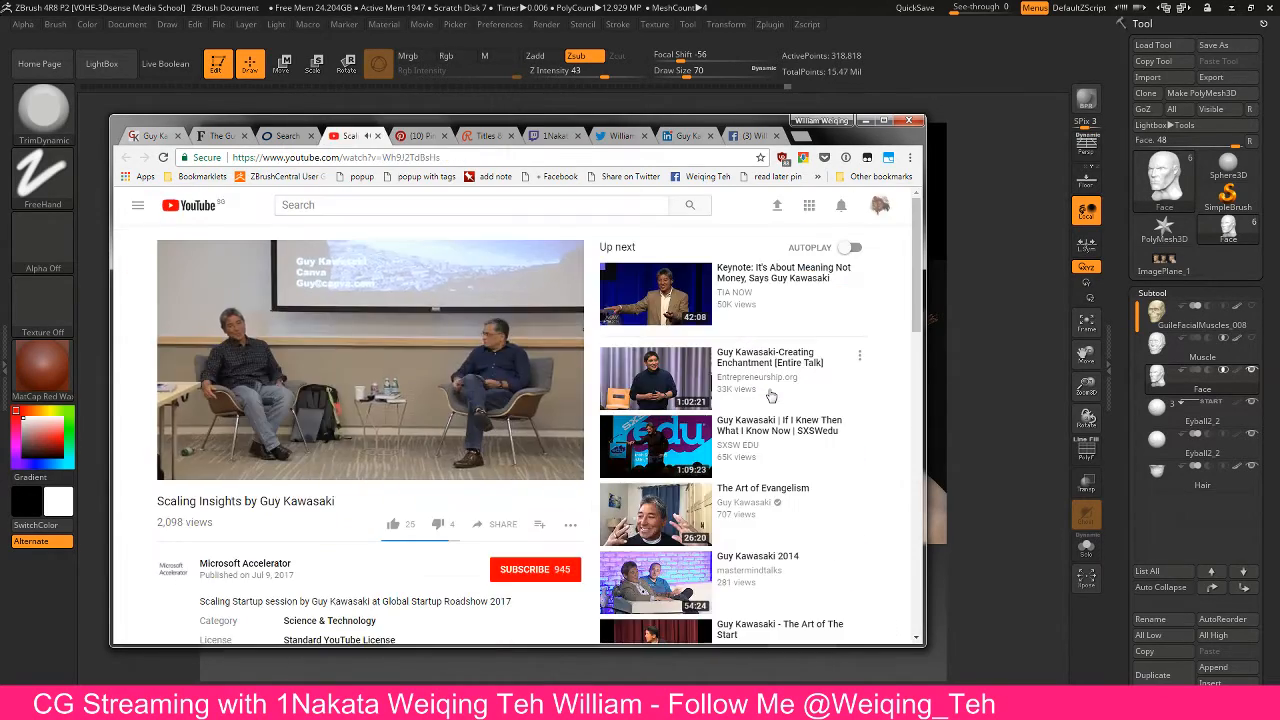
key(ctrl+shift+Tab)
scroll(717, 388, down, 3)
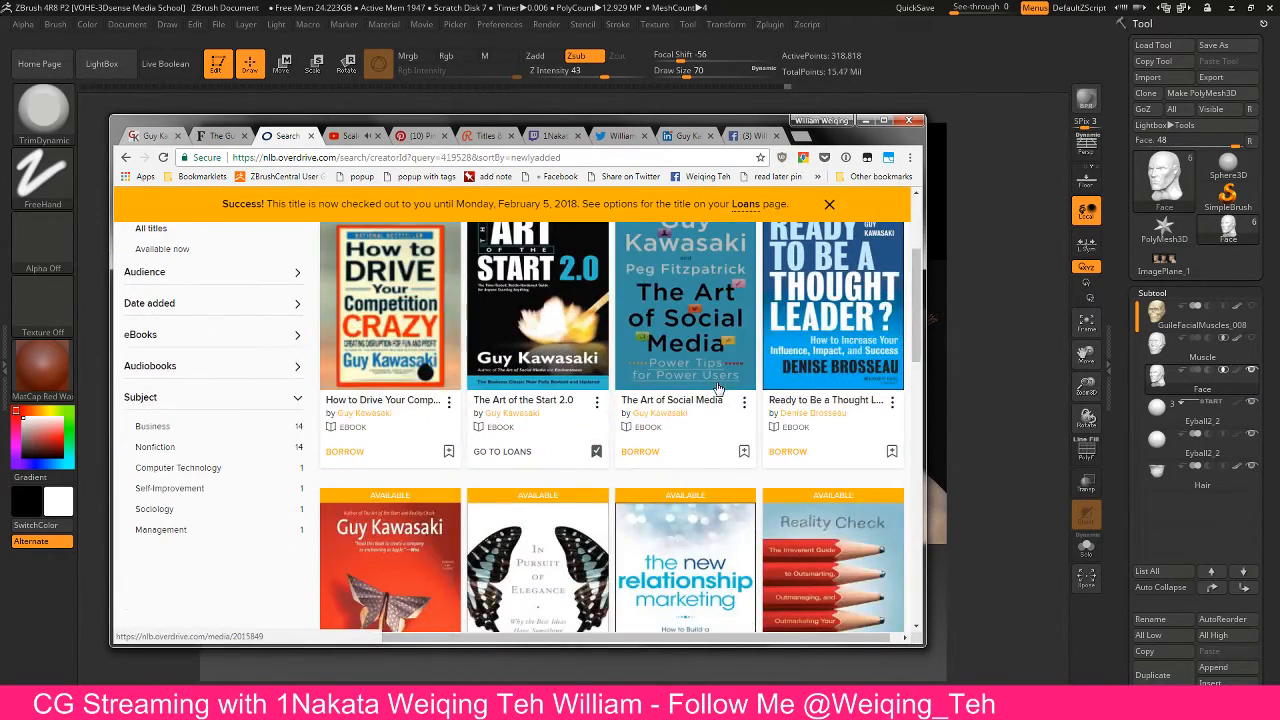
scroll(717, 388, up, 1)
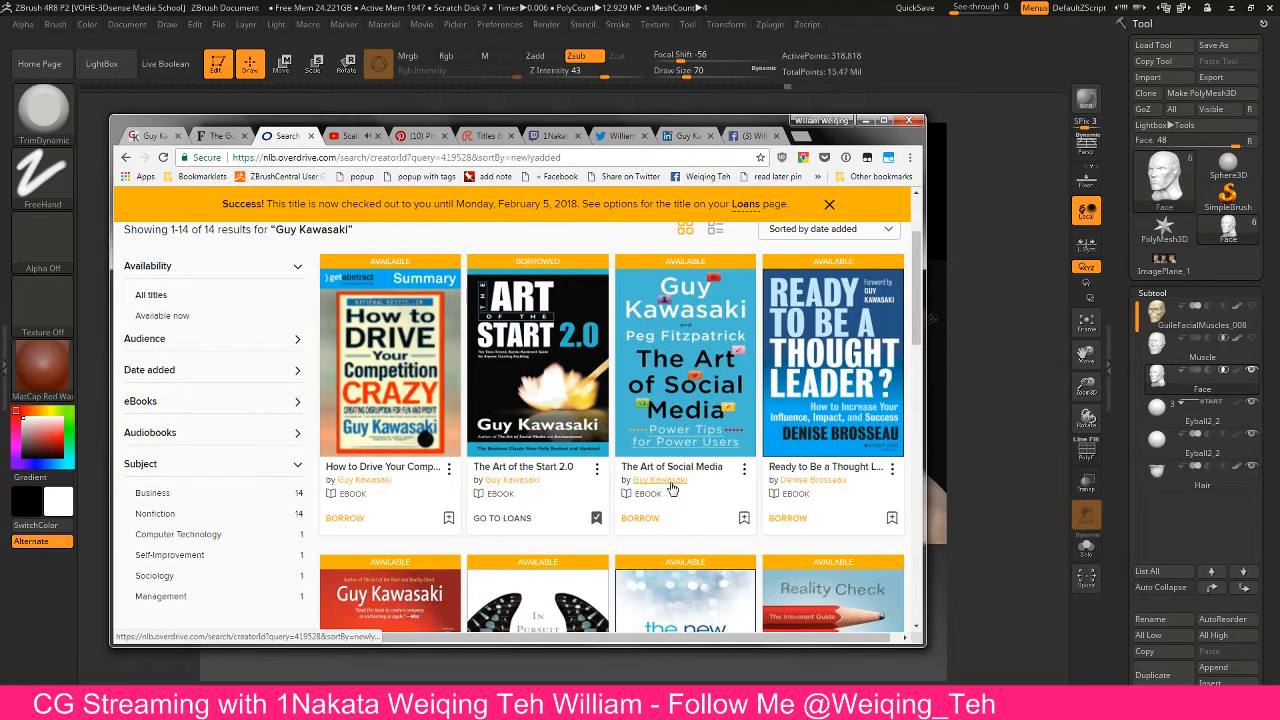
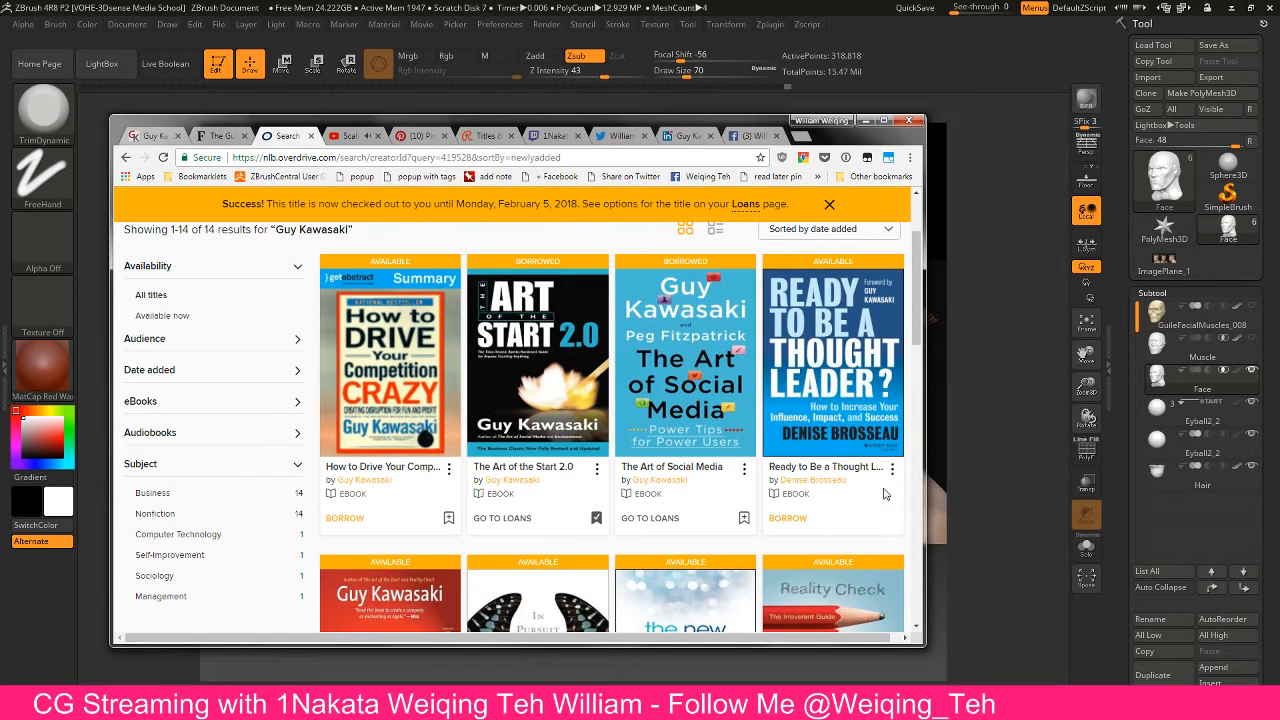
scroll(850, 485, down, 3)
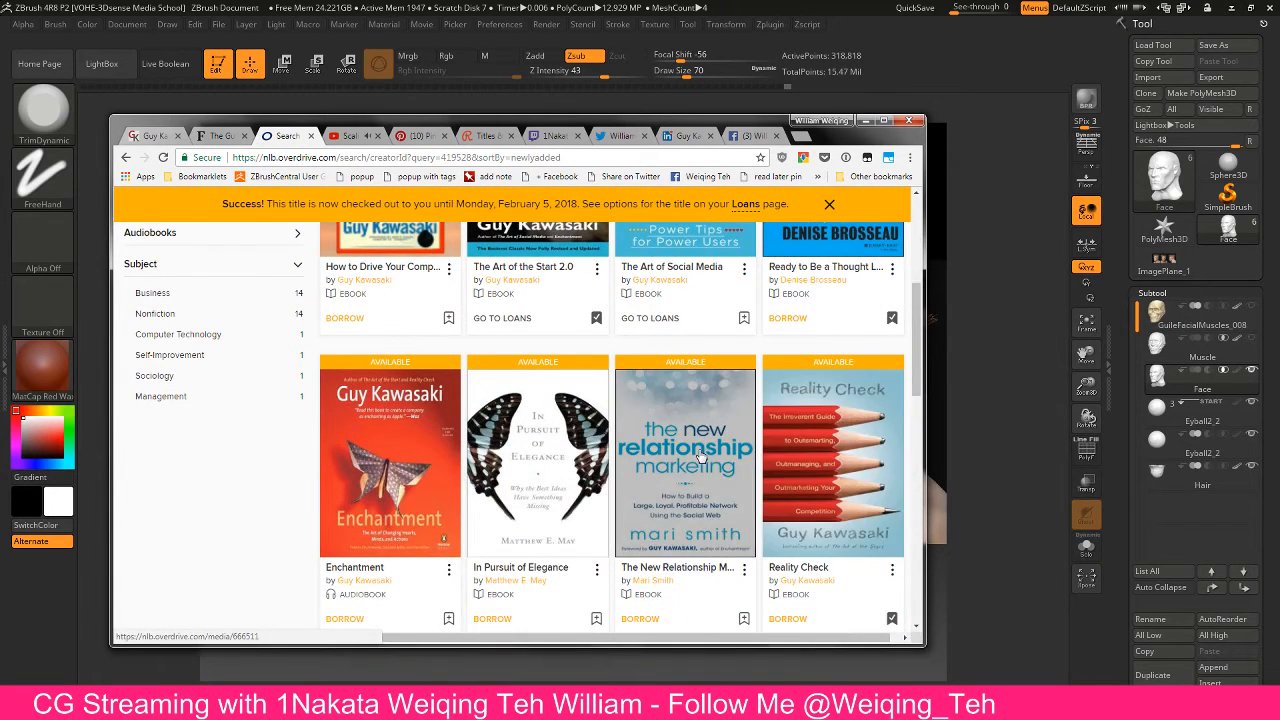
Reposition the browser window and check the stream player and channel feed on the Twitch channel page
key(ctrl+Tab)
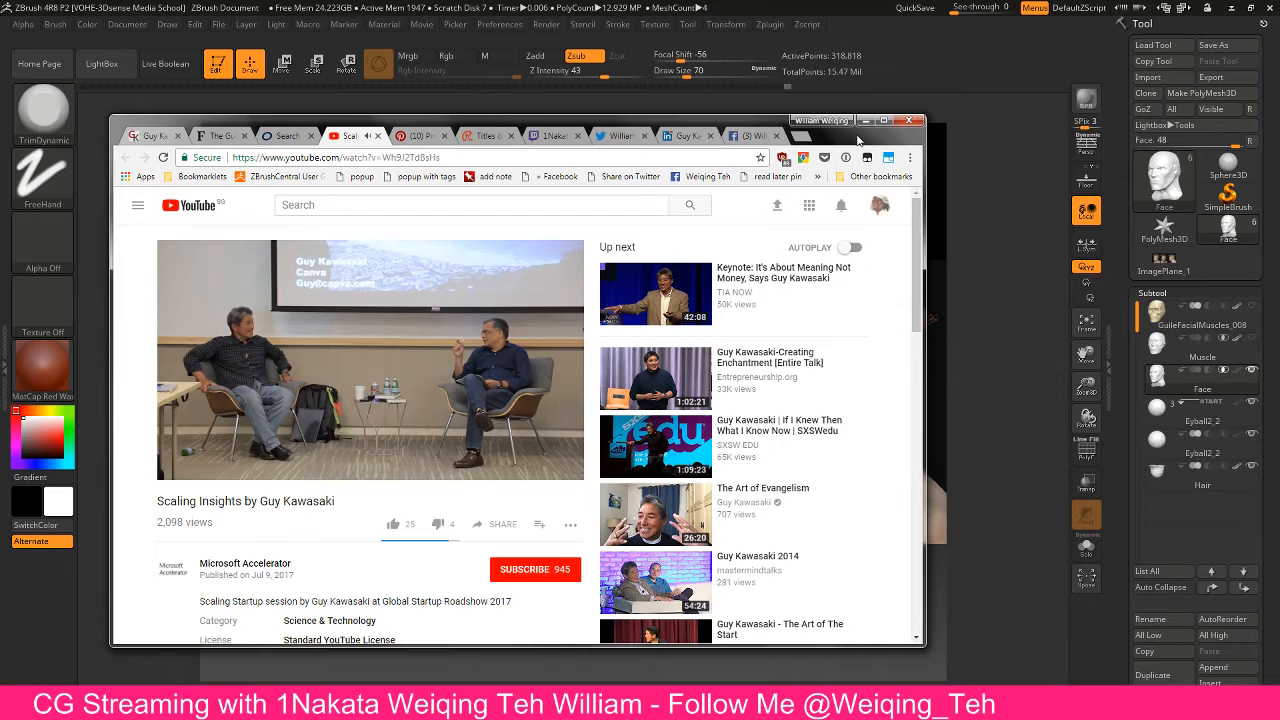
drag(858, 140, 953, 122)
click(645, 122)
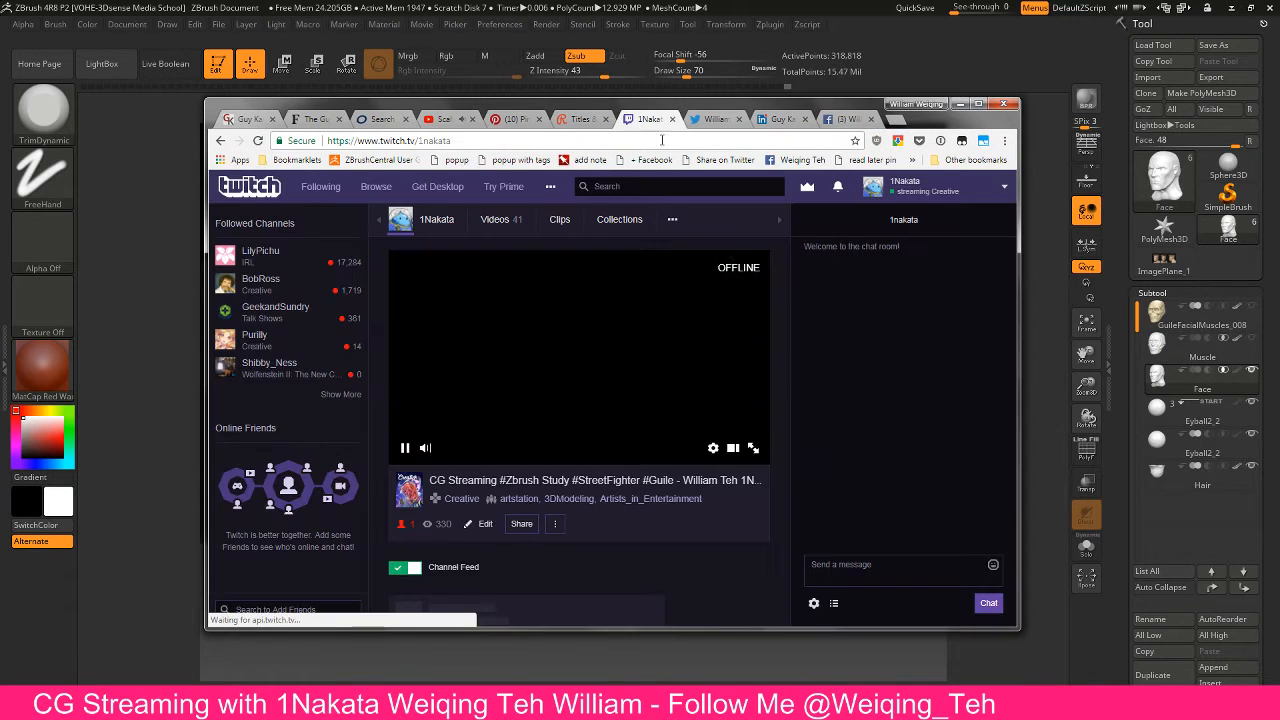
click(443, 119)
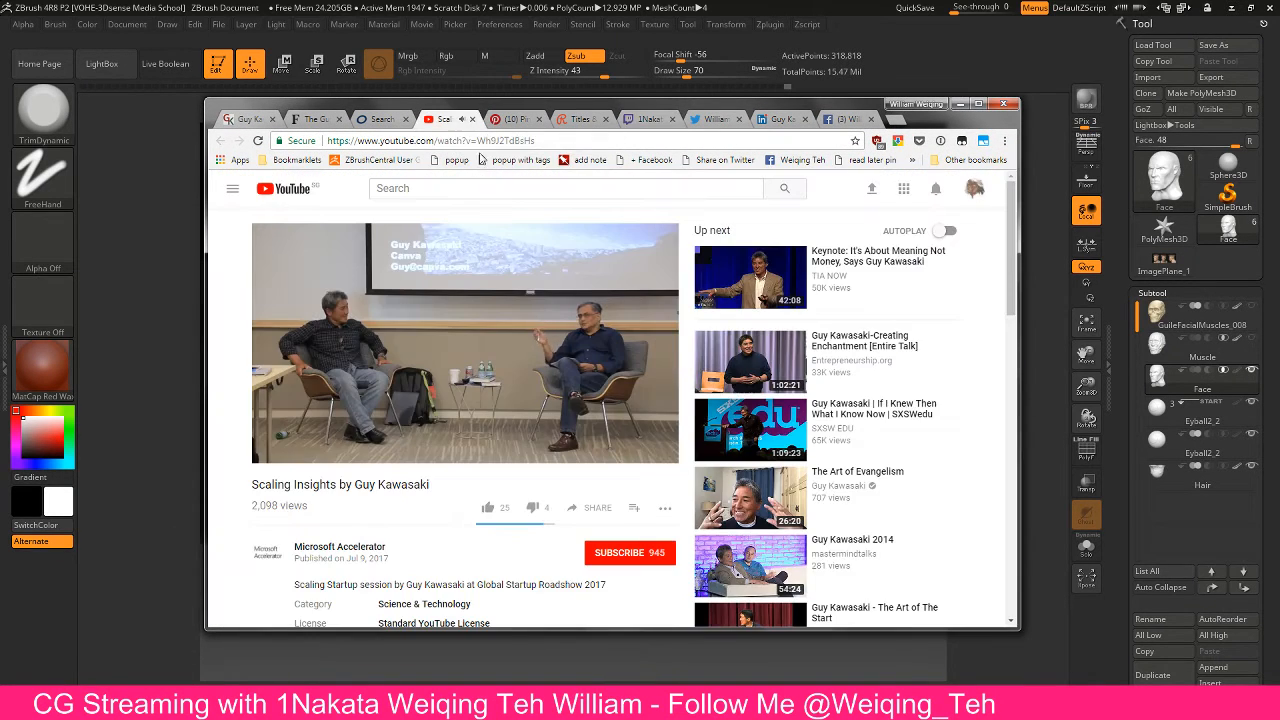
click(645, 119)
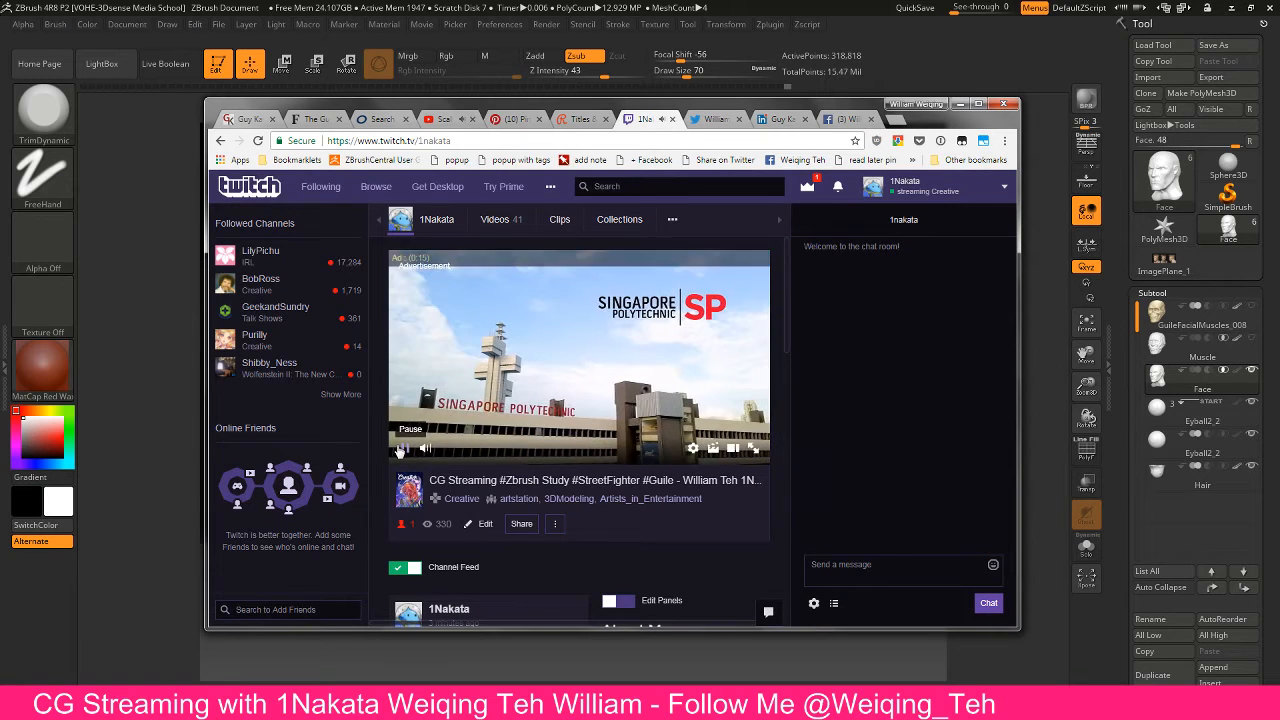
scroll(668, 552, down, 6)
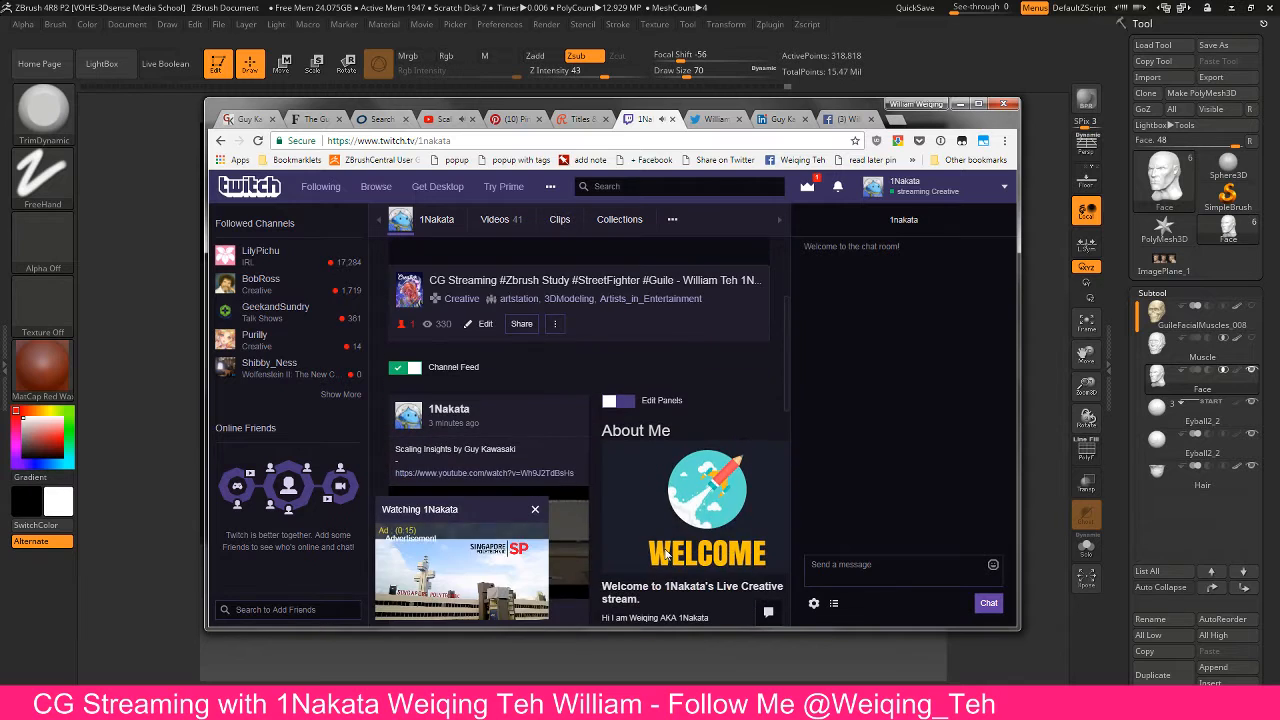
scroll(664, 548, up, 6)
Close the Twitch and Twitter pages and widen the browser window with the artist's Facebook page showing
key(ctrl+Tab)
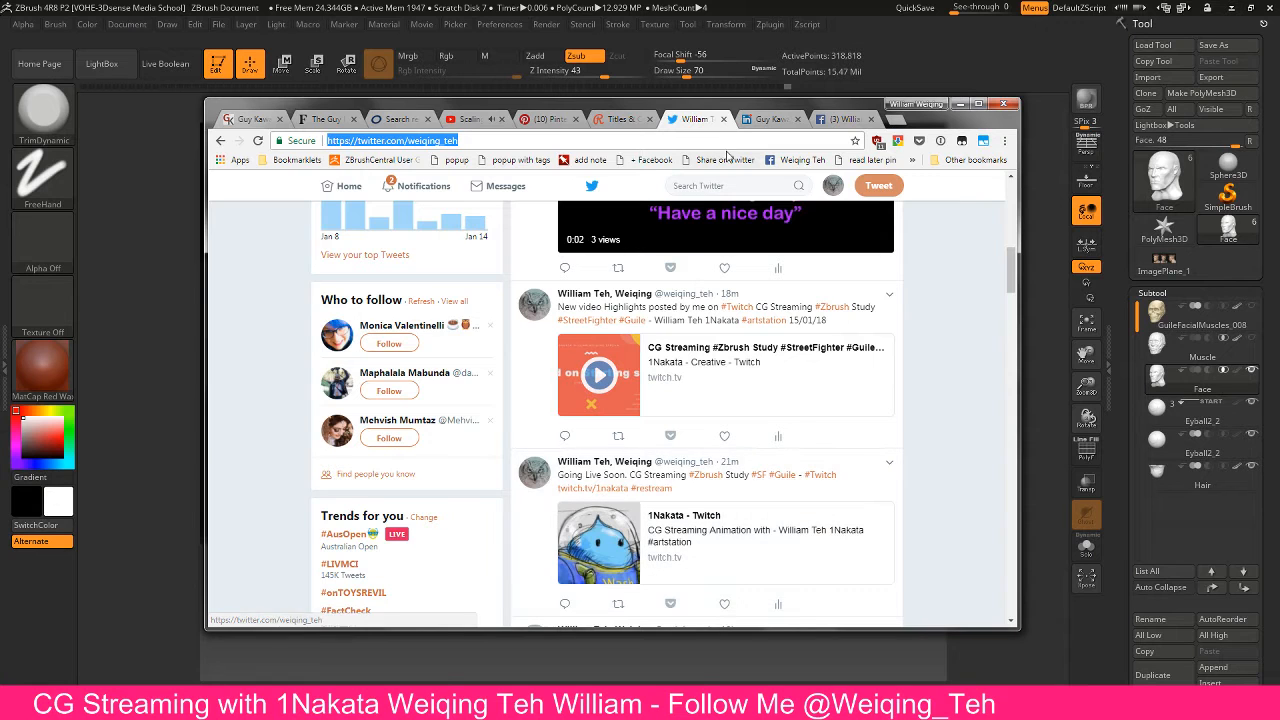
key(ctrl+Tab)
key(ctrl+Tab)
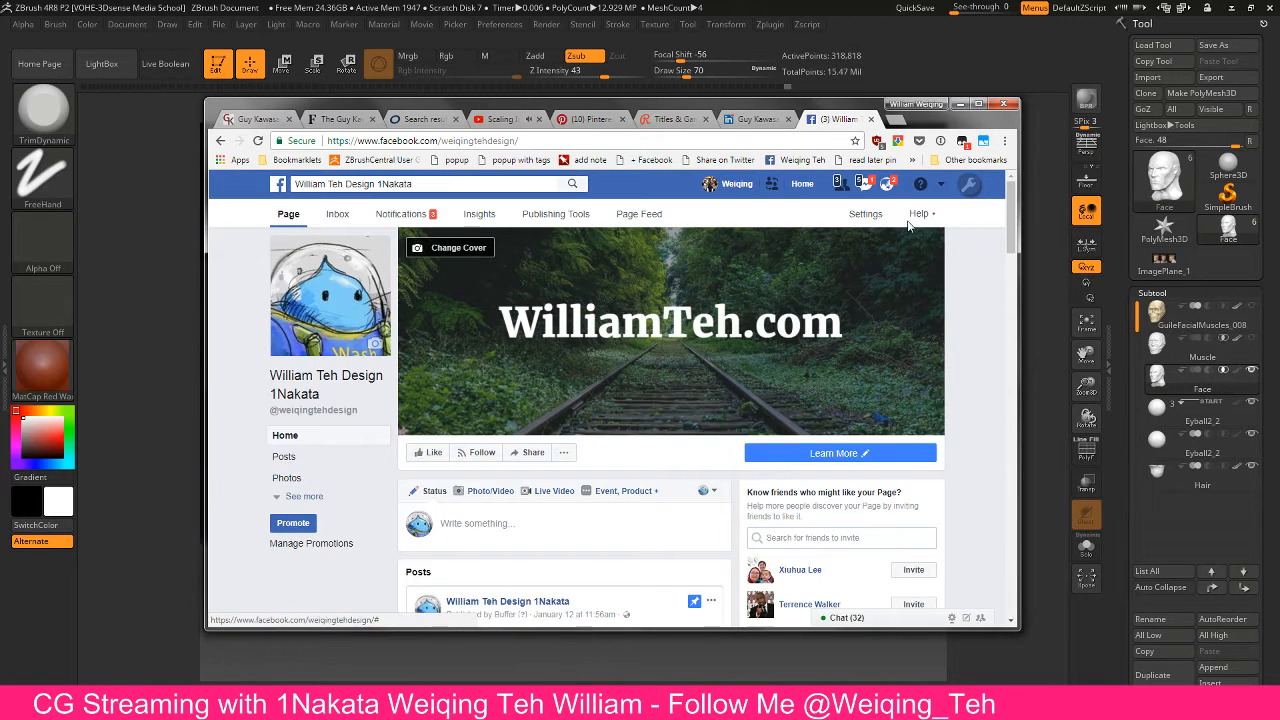
drag(866, 107, 773, 100)
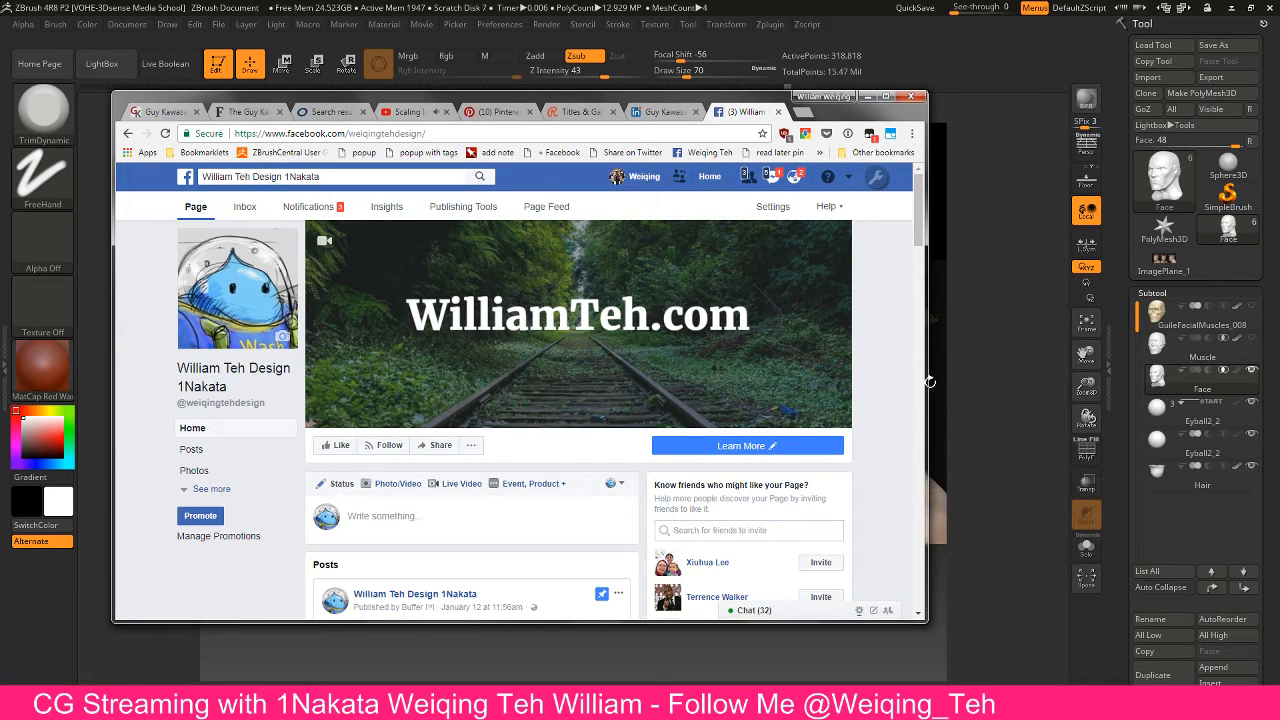
drag(924, 382, 1030, 382)
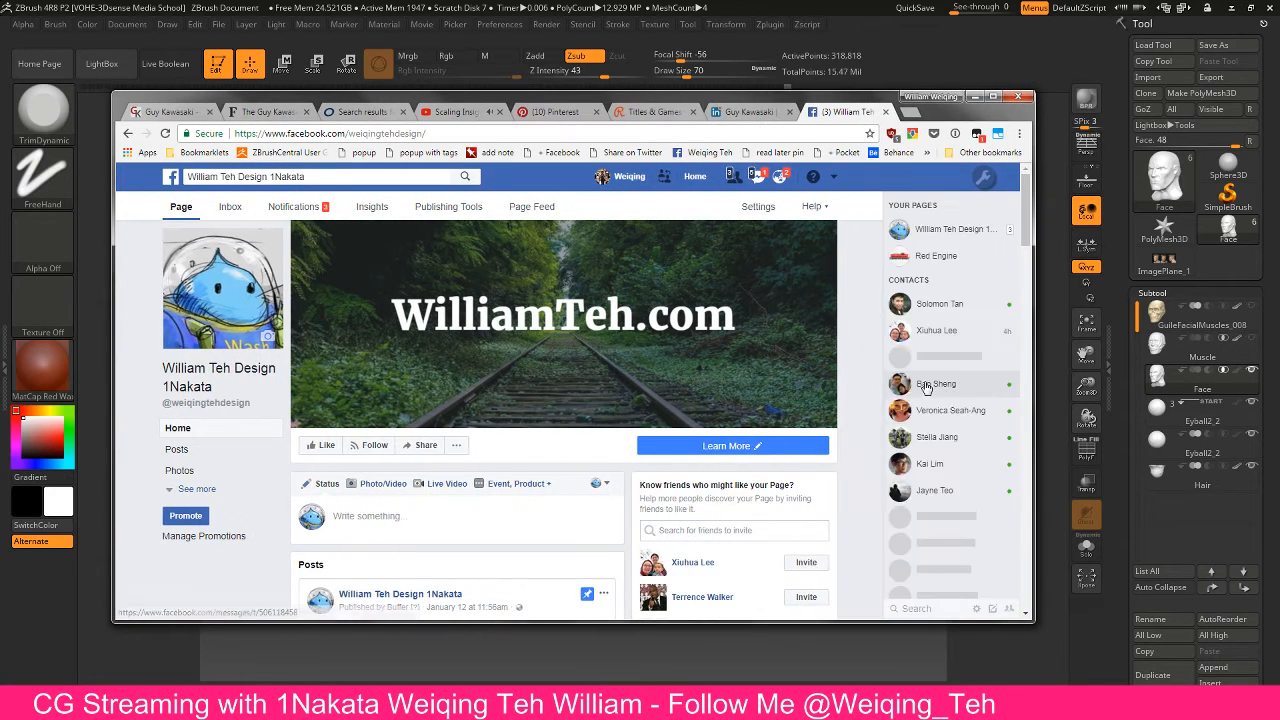
Review the Guile sculpting update and surrounding posts on the Facebook page, and return to Guy Kawasaki's LinkedIn profile
scroll(865, 388, down, 2)
scroll(865, 388, down, 5)
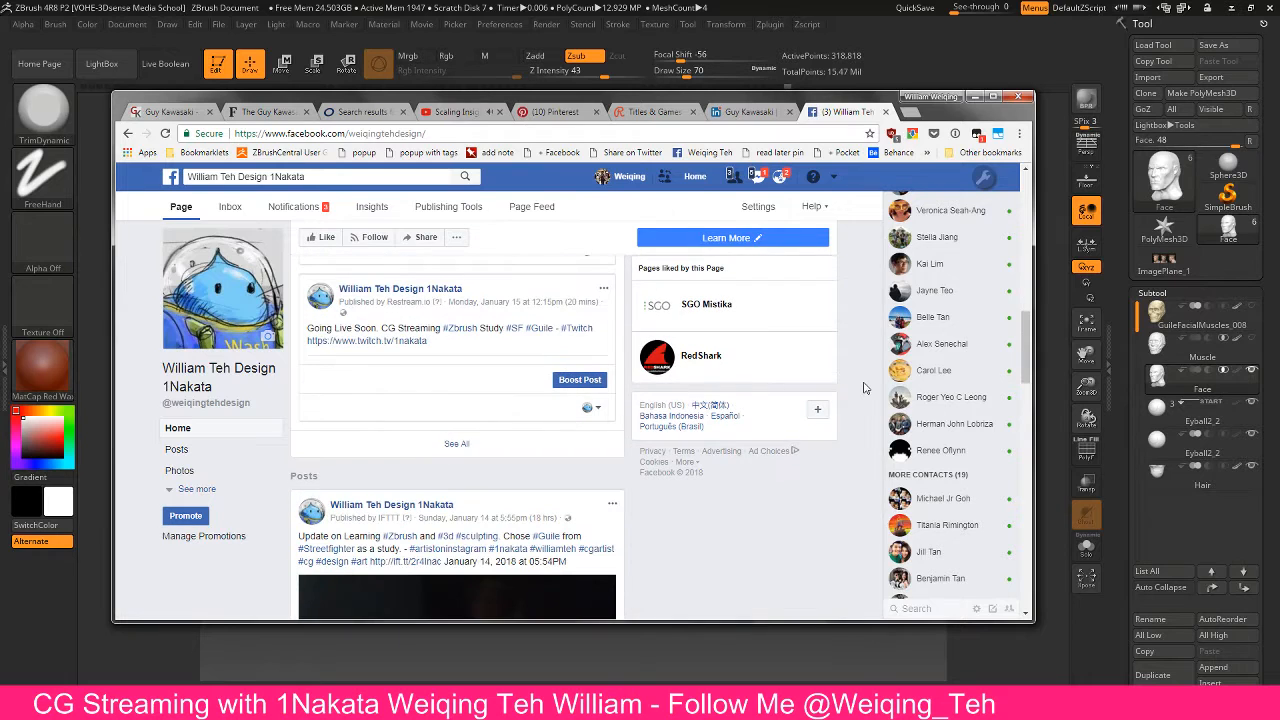
scroll(865, 388, down, 2)
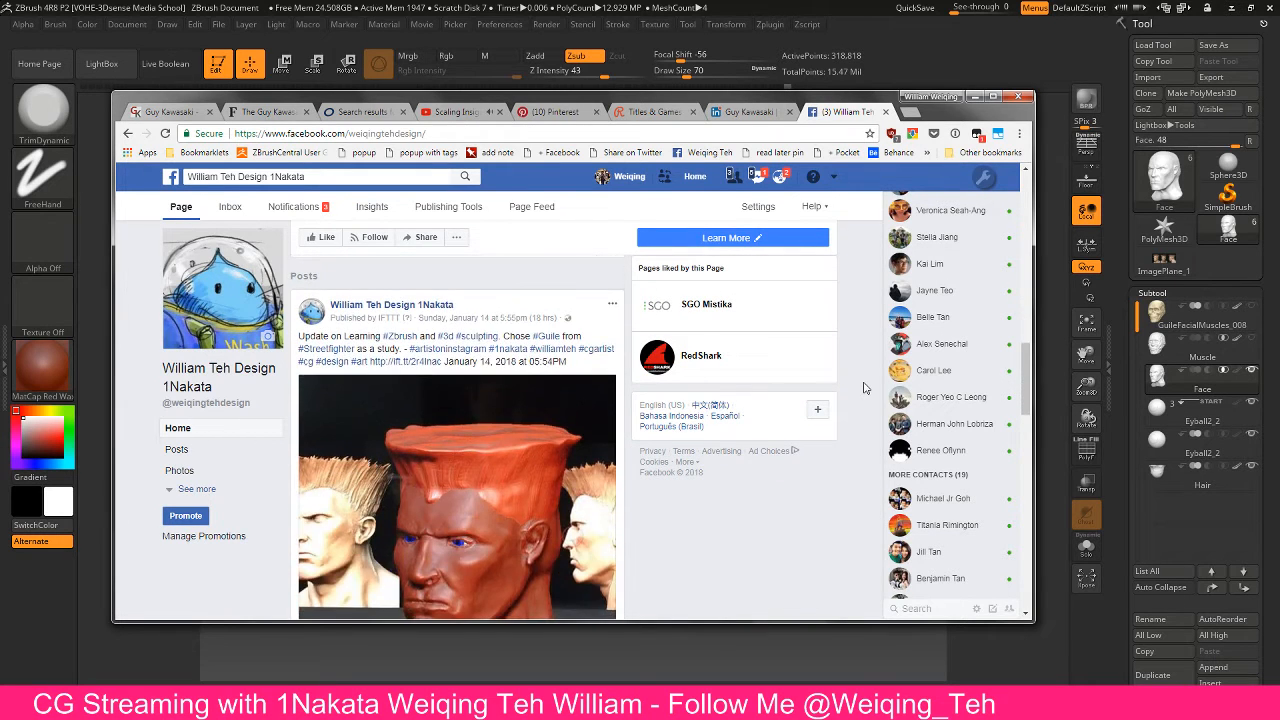
scroll(865, 388, down, 2)
scroll(865, 388, up, 1)
scroll(865, 388, up, 1)
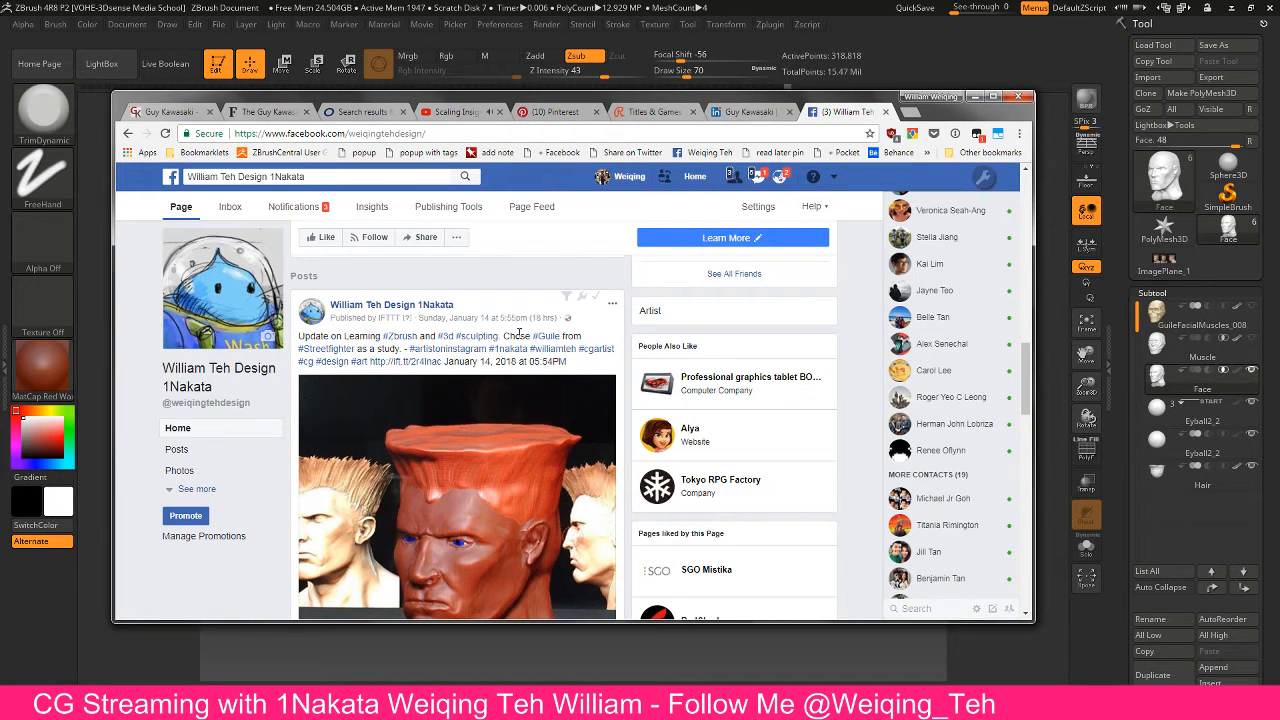
scroll(566, 344, down, 5)
scroll(580, 325, down, 4)
scroll(530, 331, up, 6)
scroll(520, 345, up, 2)
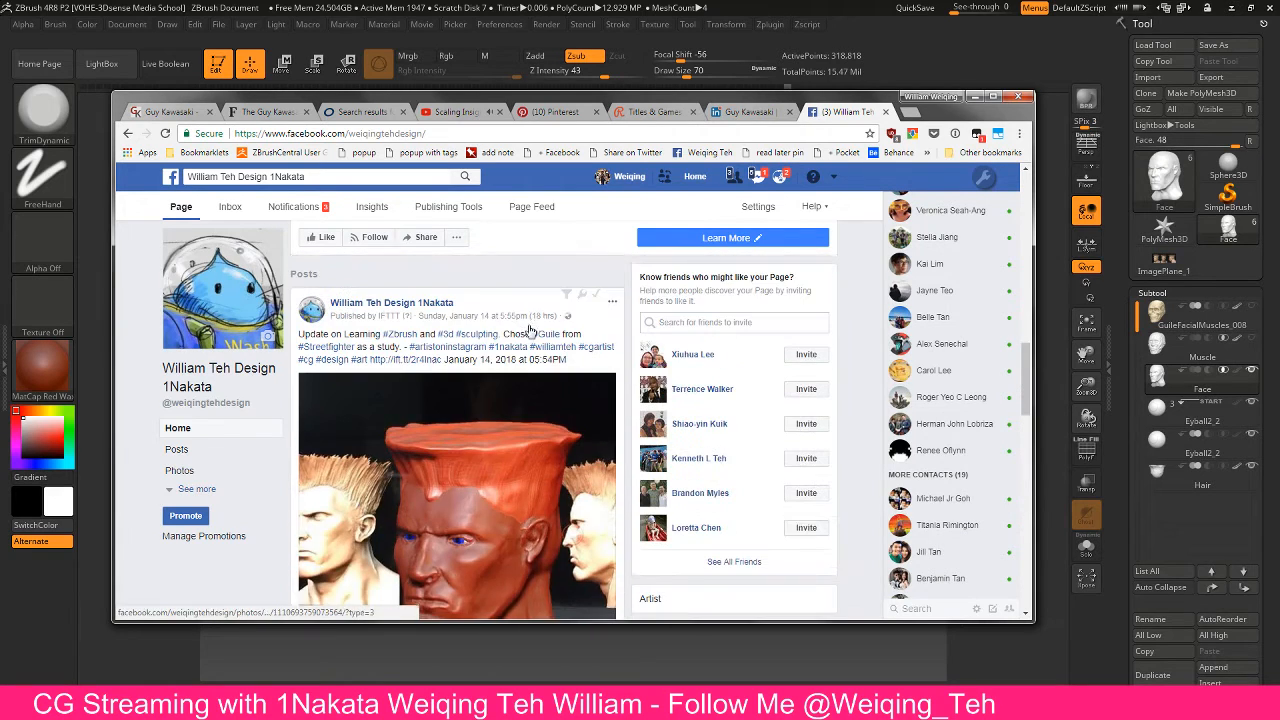
click(748, 111)
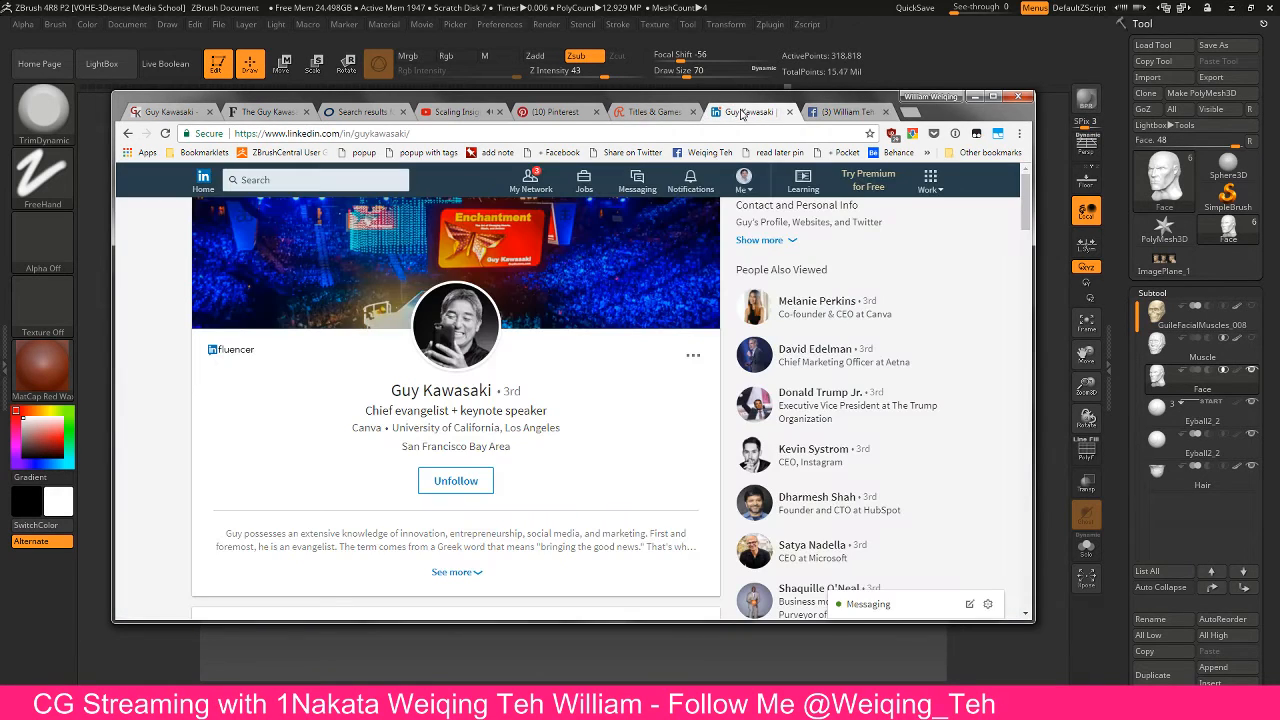
Look over the open YouTube, OverDrive, Facebook and LinkedIn pages, including the Facebook notifications, and switch back to ZBrush
click(451, 112)
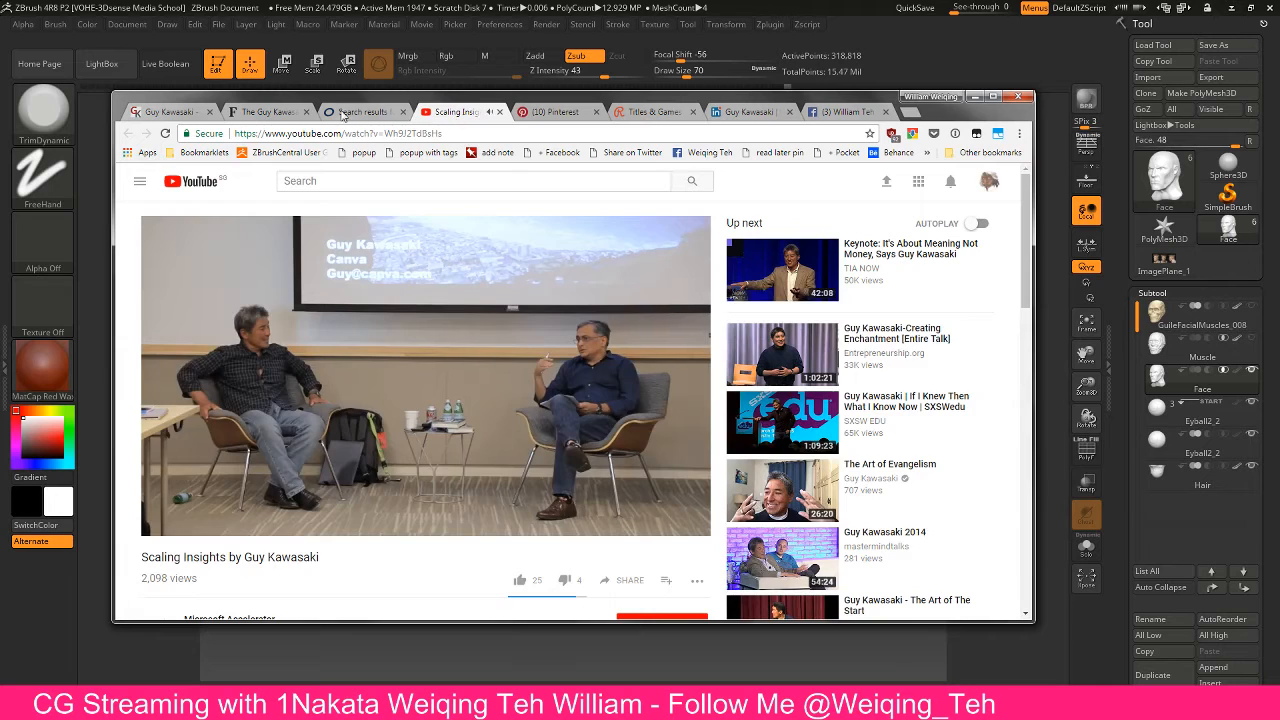
click(343, 113)
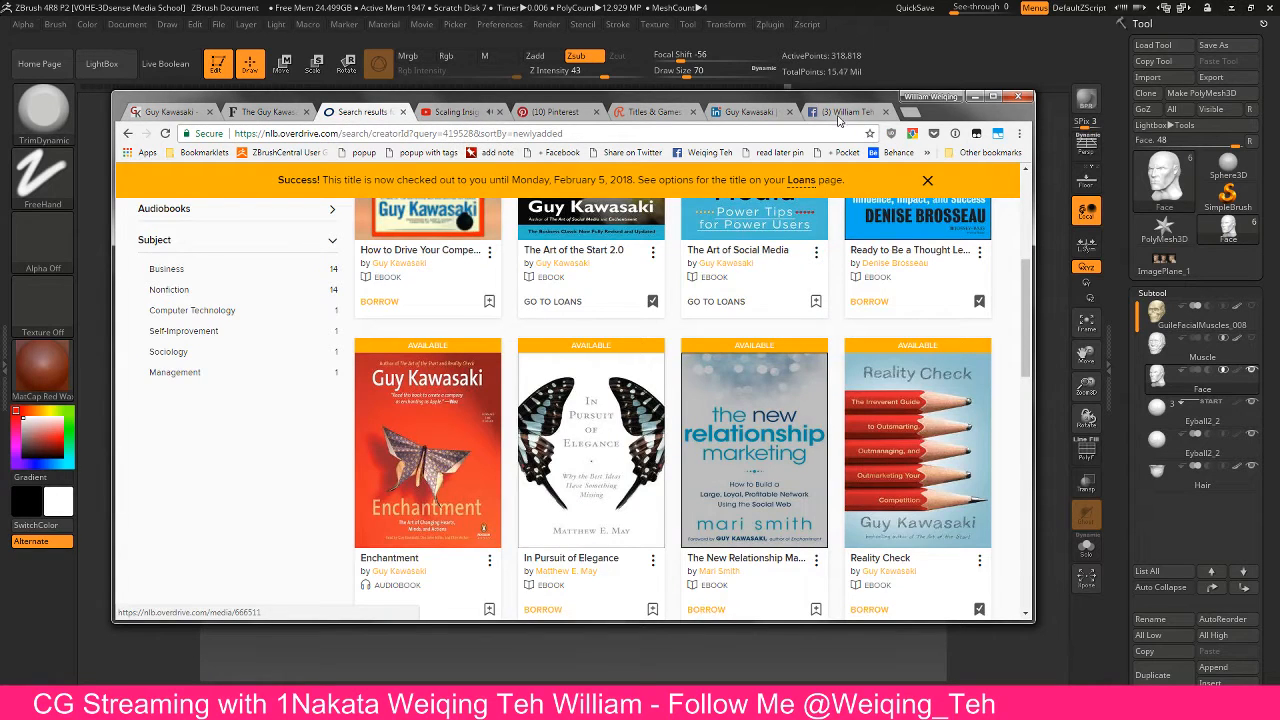
click(839, 115)
drag(941, 111, 931, 117)
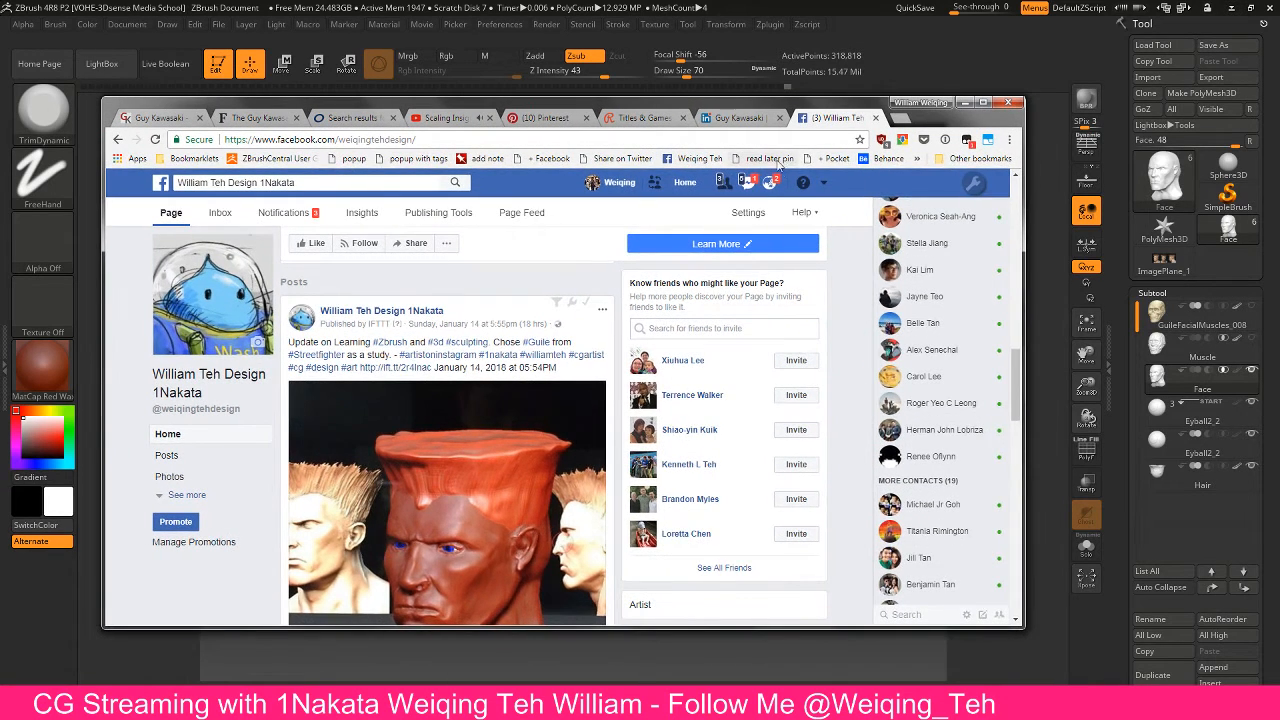
click(769, 182)
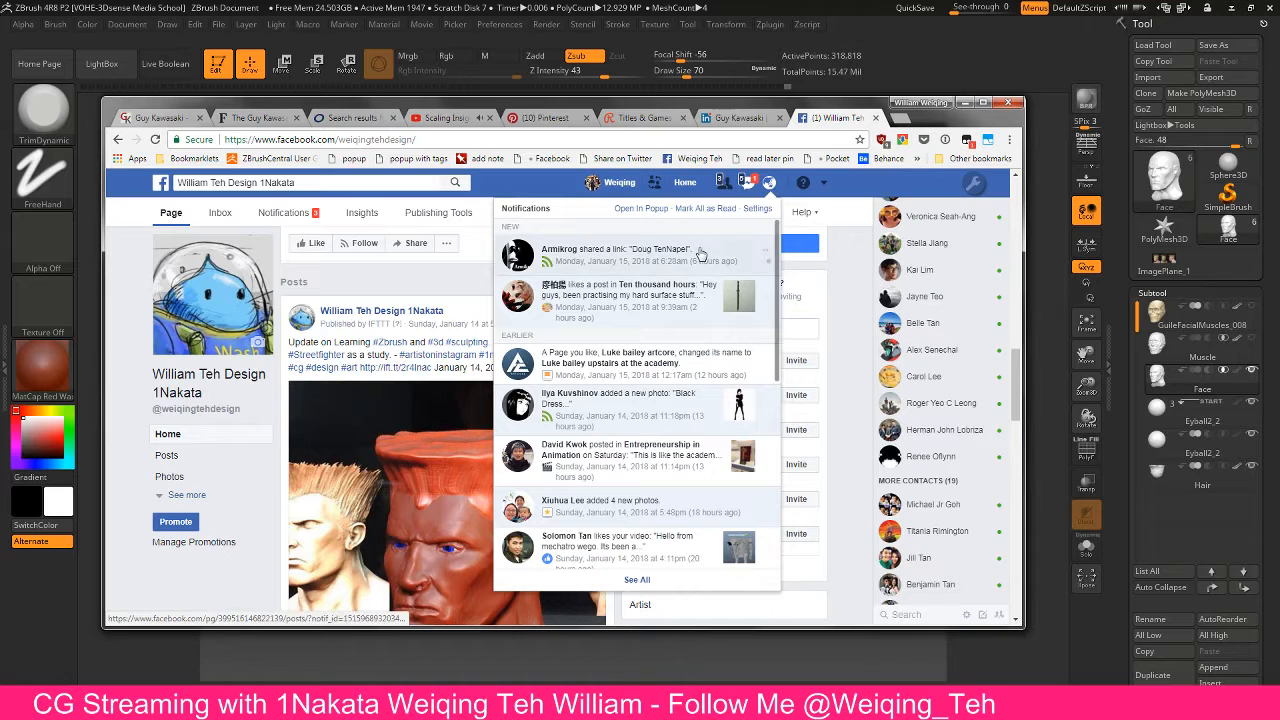
click(857, 244)
click(727, 118)
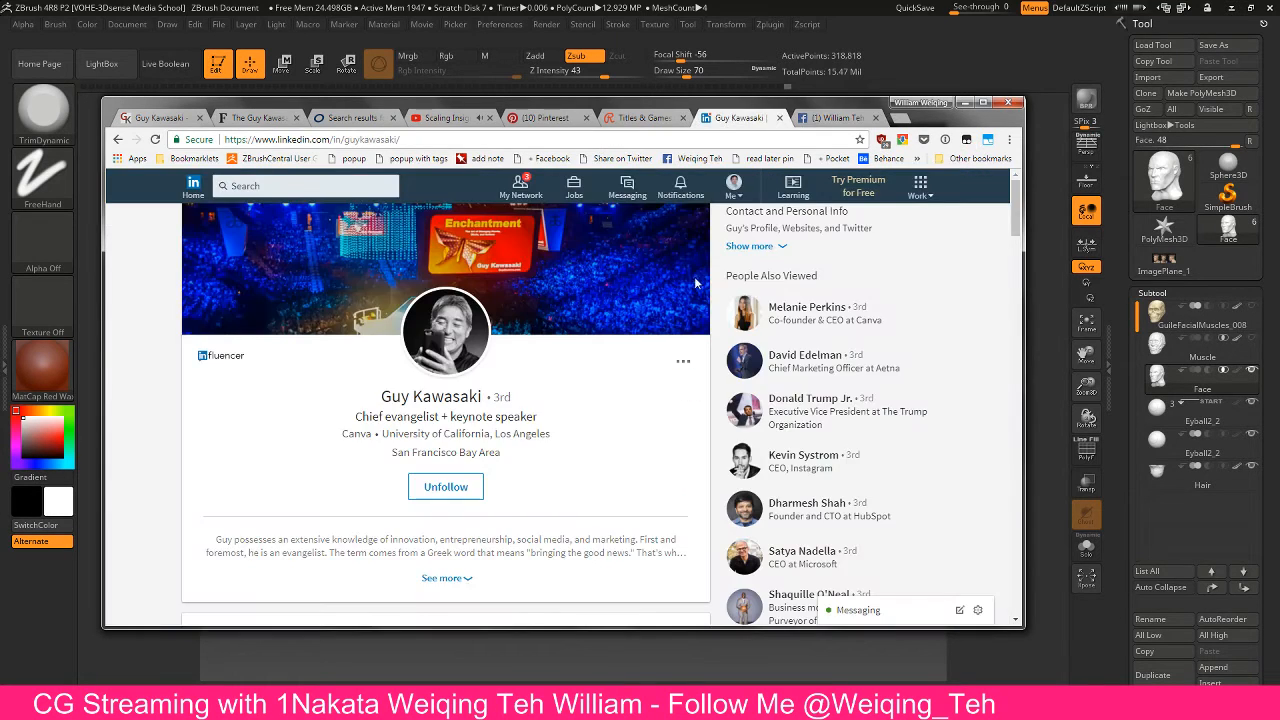
scroll(661, 325, down, 5)
click(911, 46)
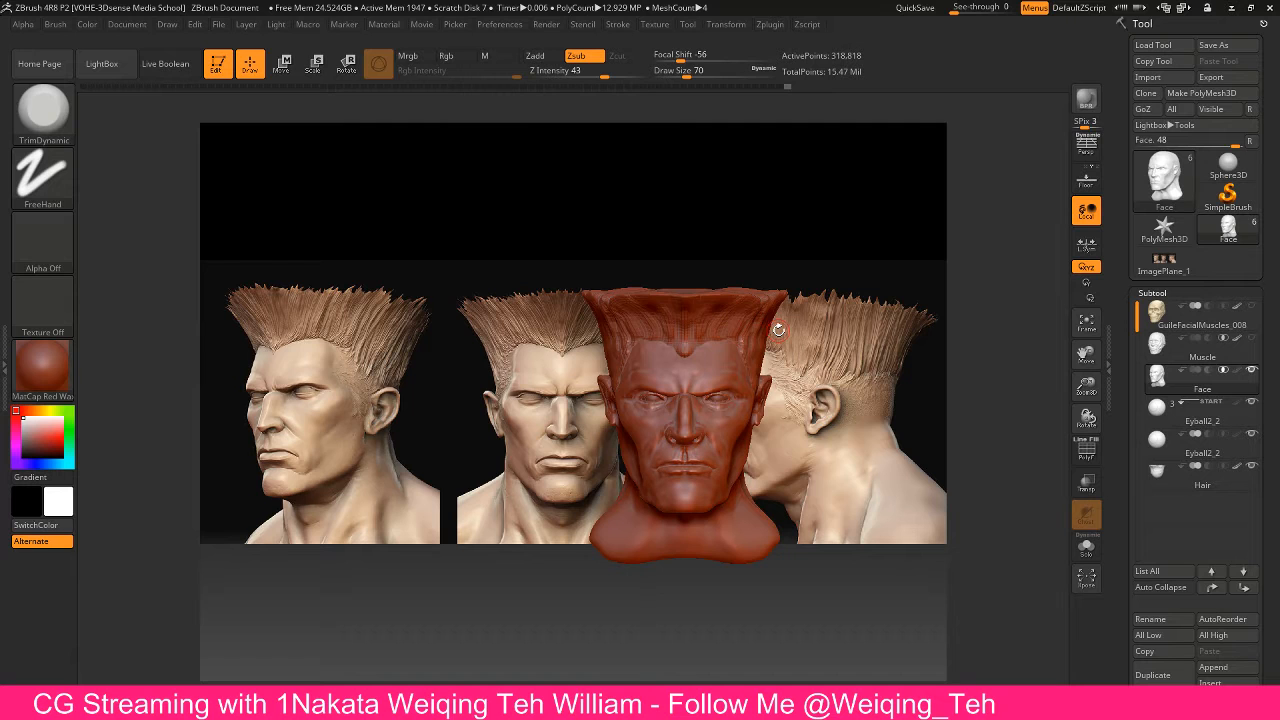
Flatten and smooth the cheek and outer ear area of the head with the TrimDynamic brush
mouse_move(846, 283)
mouse_down()
mouse_move(835, 268)
mouse_move(881, 229)
mouse_move(941, 222)
mouse_up()
drag(541, 369, 595, 407)
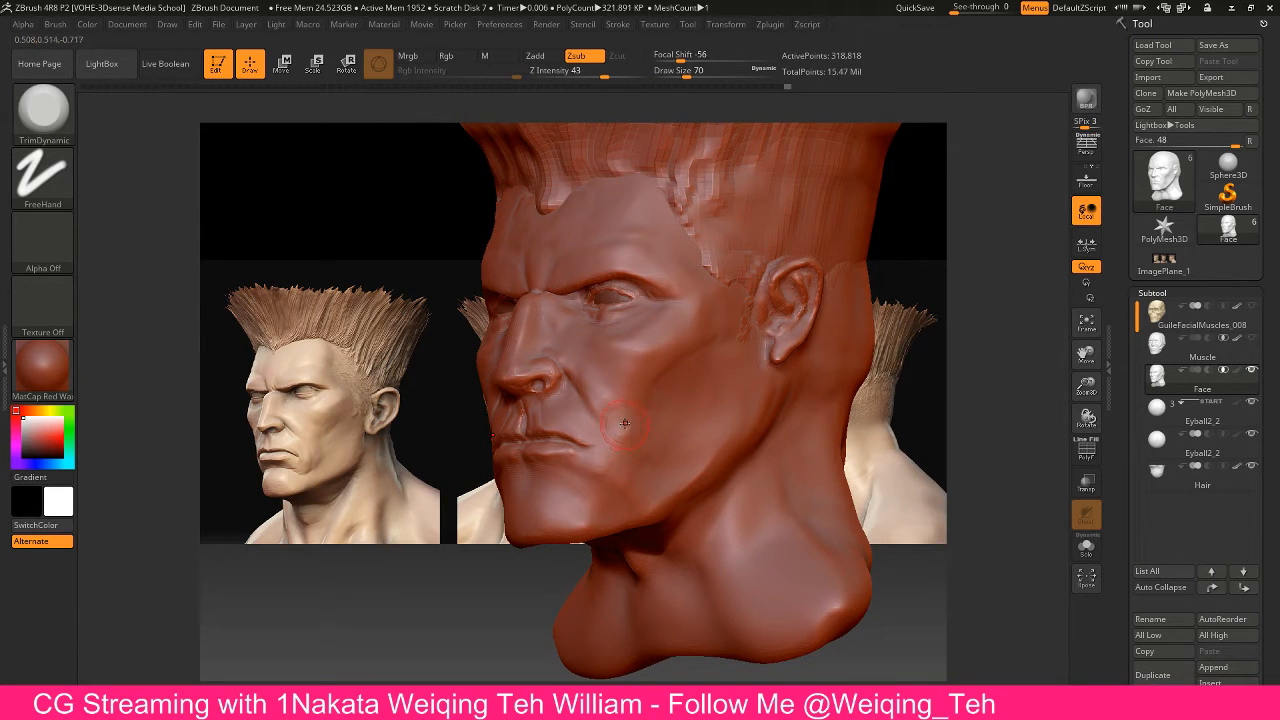
key(shift)
key(shift)
drag(904, 384, 858, 396)
drag(810, 322, 809, 274)
Build up the earlobe and the lower inner ear with the ClayTubes brush at draw size 46
key(b)
key(c)
key(t)
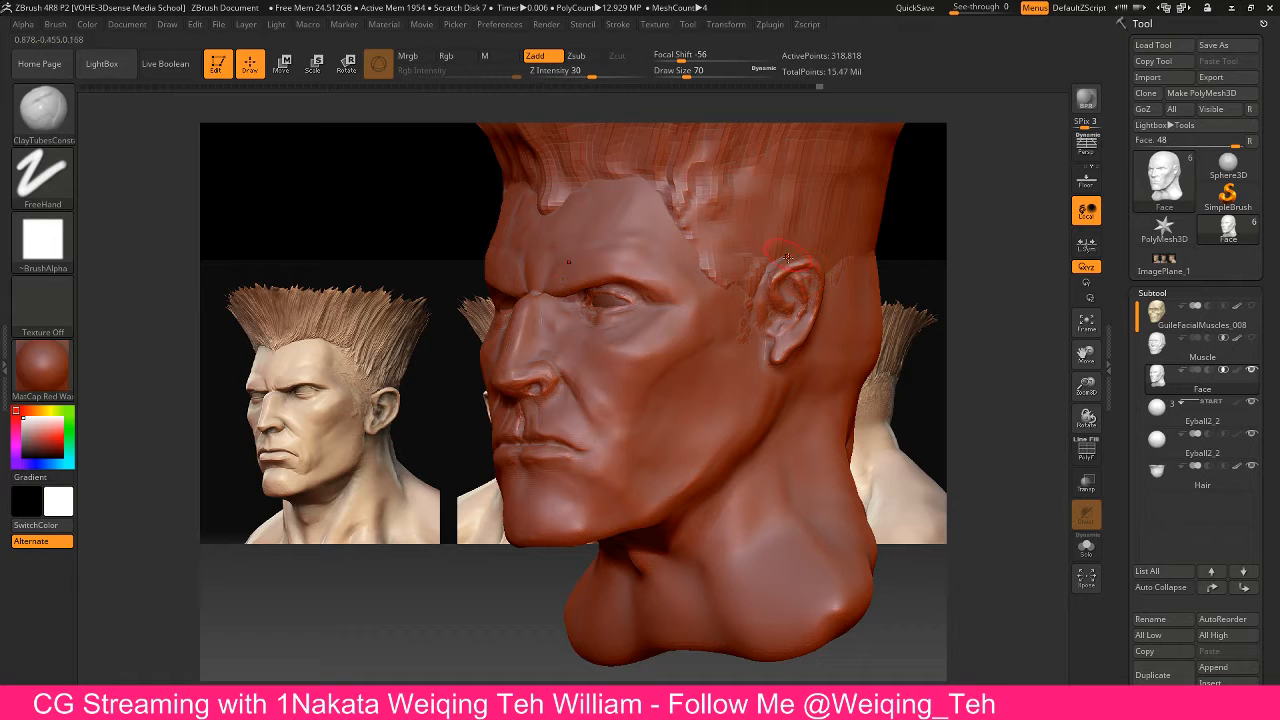
key(bracketright)
key(bracketright)
key(bracketright)
key(bracketleft)
key(bracketleft)
key(bracketleft)
mouse_move(772, 326)
mouse_down()
mouse_move(768, 353)
mouse_move(771, 338)
mouse_up()
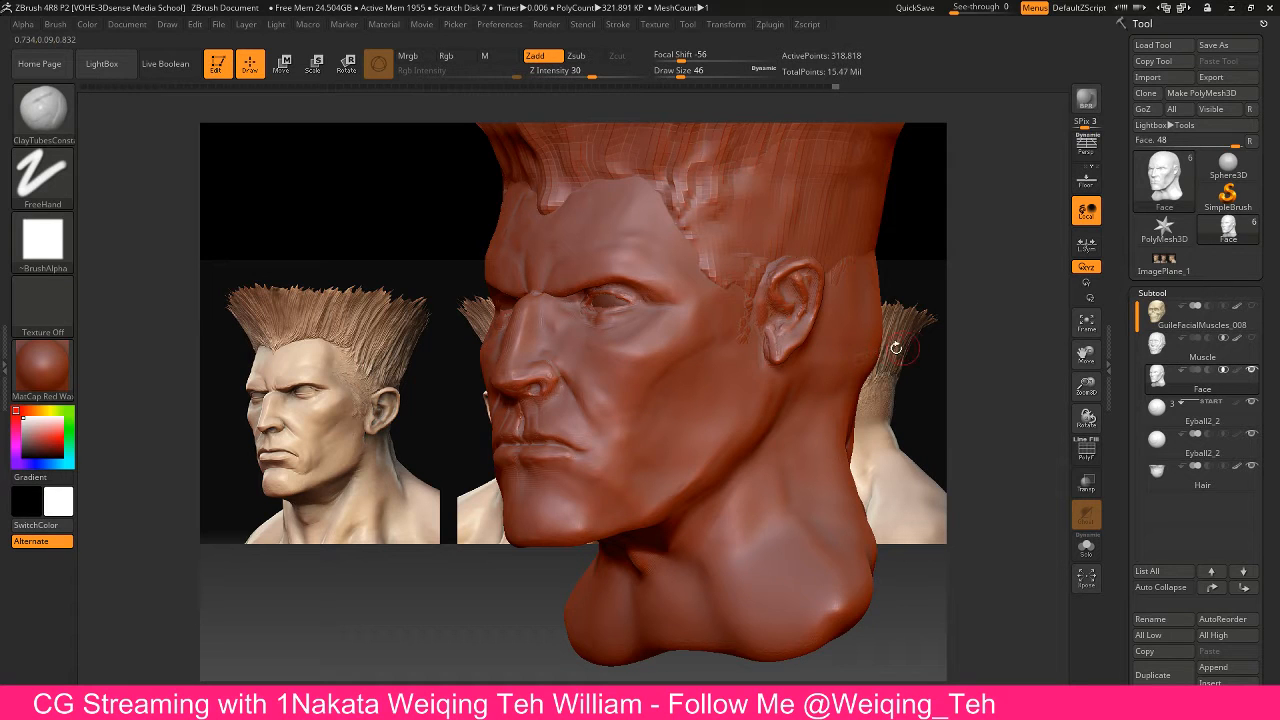
mouse_move(903, 371)
mouse_down()
mouse_move(921, 363)
mouse_move(890, 362)
mouse_up()
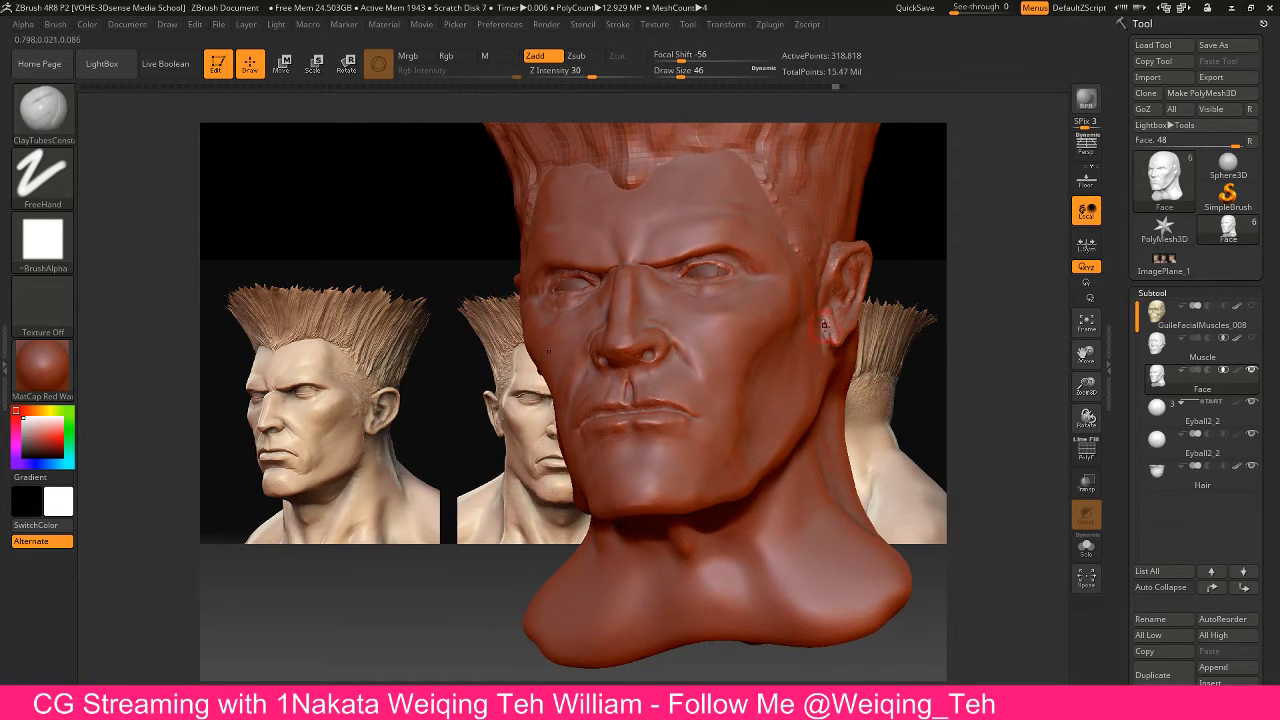
drag(877, 259, 894, 285)
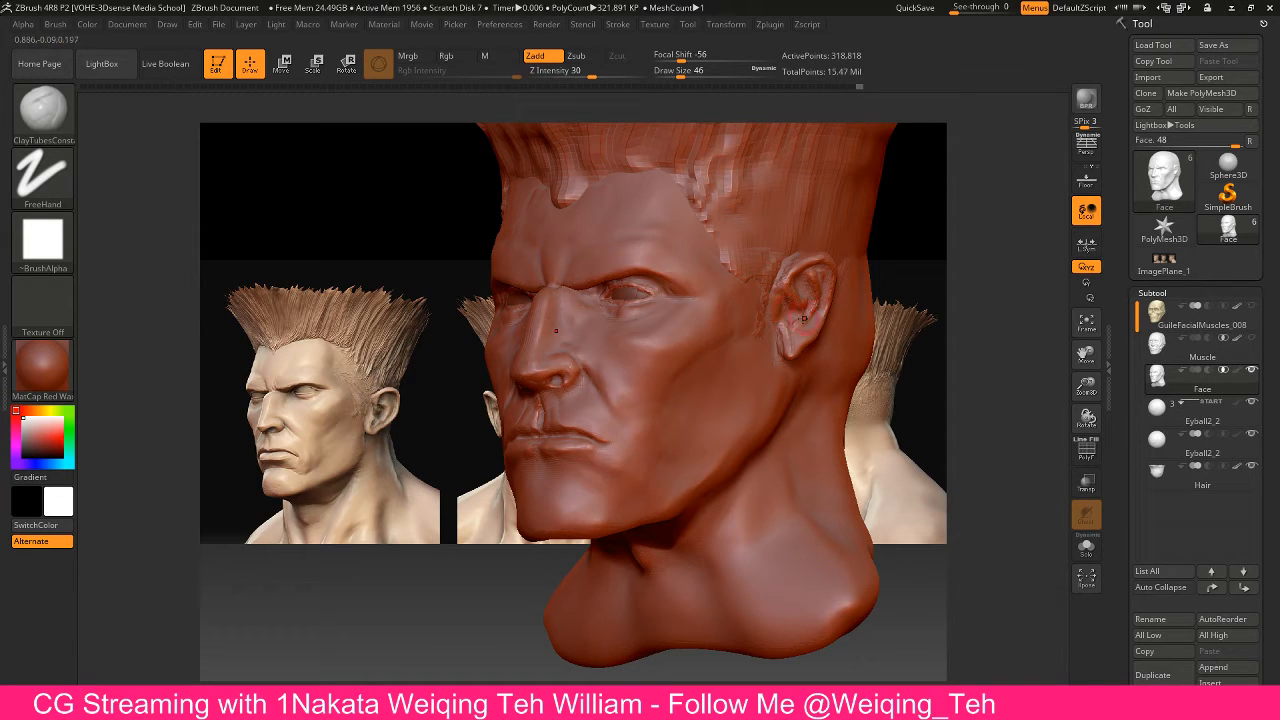
drag(783, 327, 793, 361)
Adjust the shape of the ear and earlobe with the Move Topological brush
key(b)
key(m)
key(t)
right_drag(793, 363, 924, 335)
right_drag(800, 332, 776, 305)
Paint a mask over the ear and invert it so the rest of the face is protected
mouse_move(789, 355)
ctrl+mouse_down()
mouse_move(822, 315)
mouse_move(785, 292)
mouse_move(810, 330)
mouse_move(798, 300)
mouse_move(806, 325)
mouse_move(818, 262)
mouse_move(778, 302)
mouse_move(818, 286)
mouse_move(819, 321)
ctrl+mouse_up()
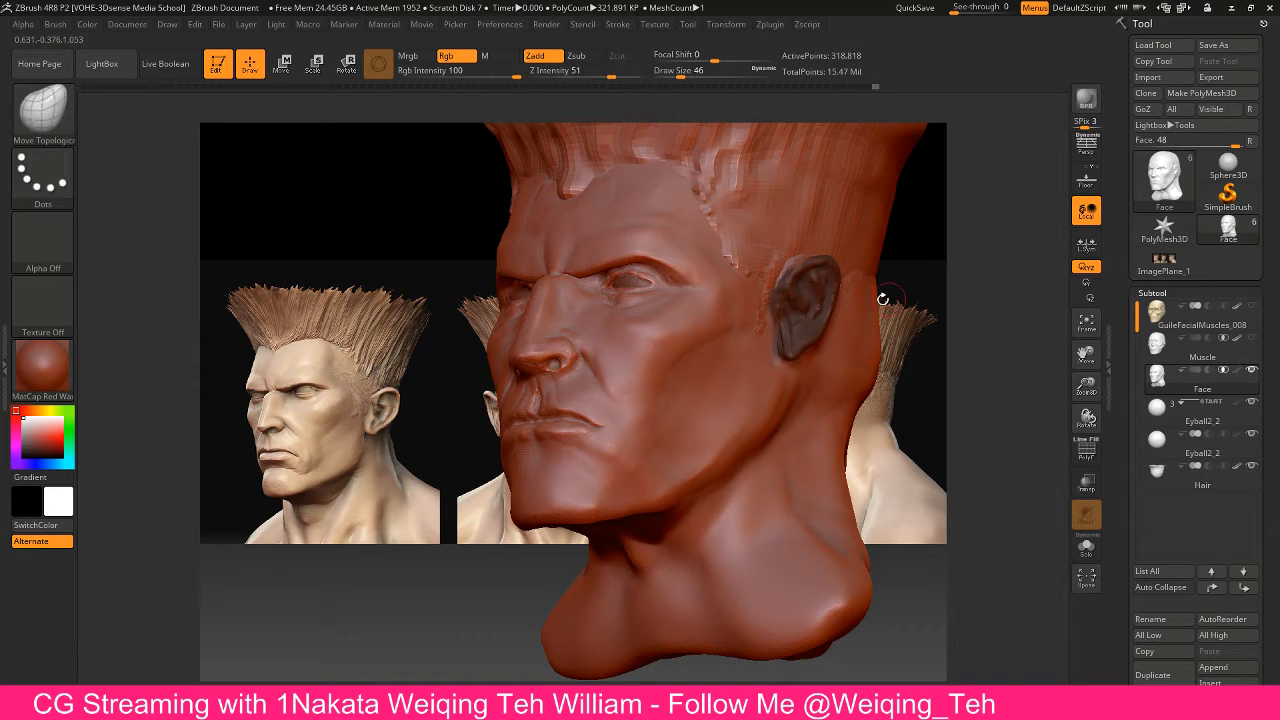
ctrl+click(915, 300)
mouse_move(930, 293)
mouse_down()
mouse_move(791, 272)
mouse_move(785, 345)
mouse_move(786, 272)
mouse_move(830, 300)
mouse_move(997, 269)
mouse_move(905, 282)
mouse_up()
ctrl+click(913, 277)
Add volume to the unmasked earlobe with the ClayTubes brush and smooth the strokes
mouse_move(848, 375)
mouse_down()
mouse_move(832, 350)
mouse_move(868, 390)
mouse_up()
key(b)
key(c)
key(t)
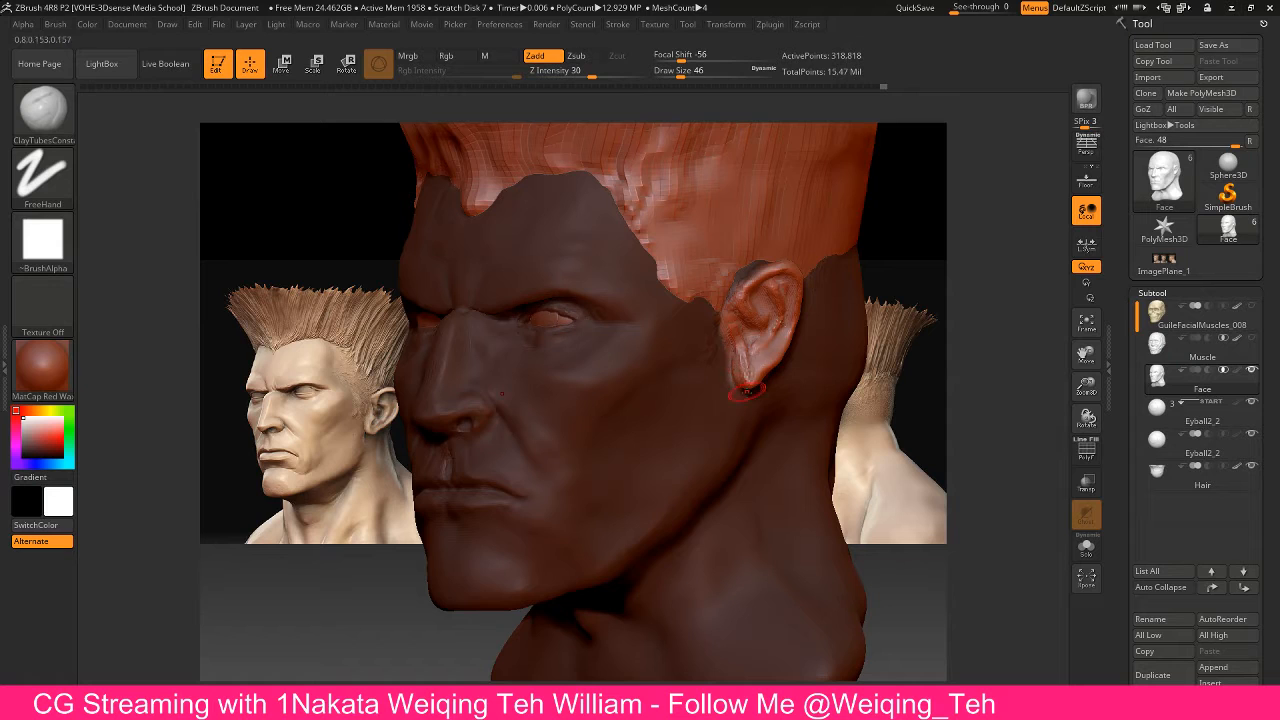
mouse_move(741, 370)
mouse_down()
mouse_move(745, 351)
mouse_move(747, 372)
mouse_up()
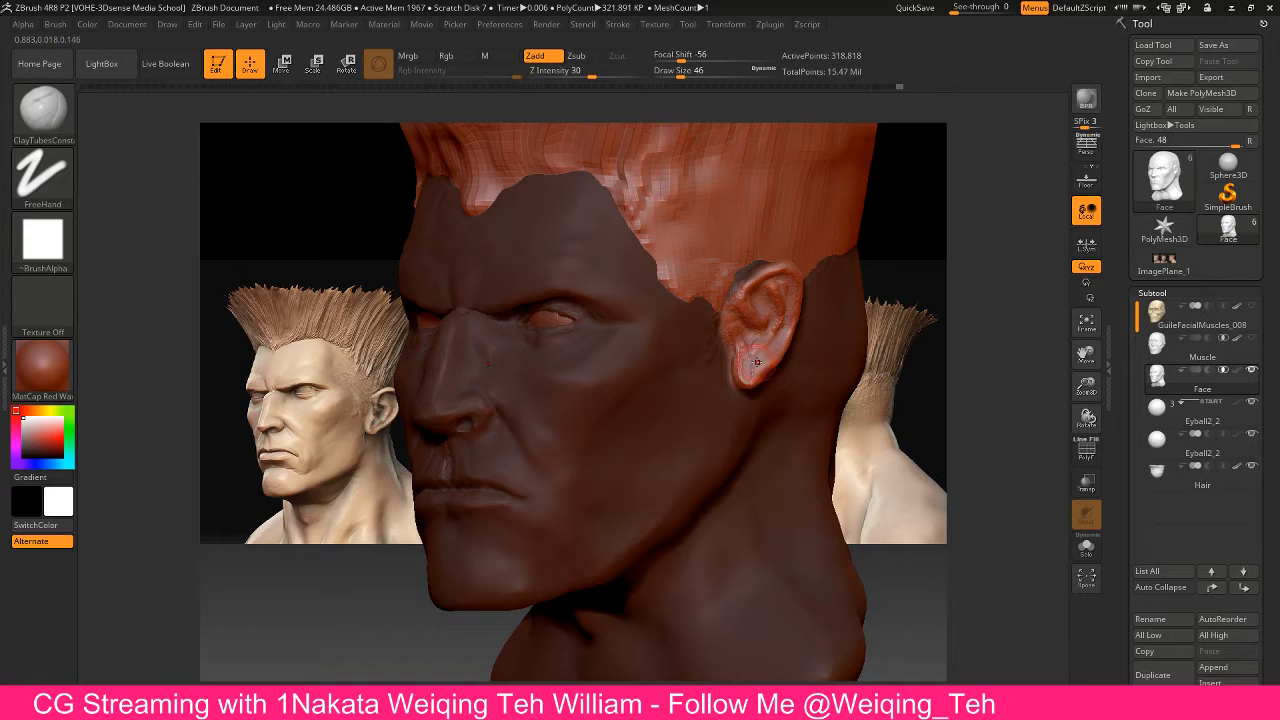
key(shift)
shift+drag(747, 374, 763, 360)
shift+drag(770, 348, 808, 337)
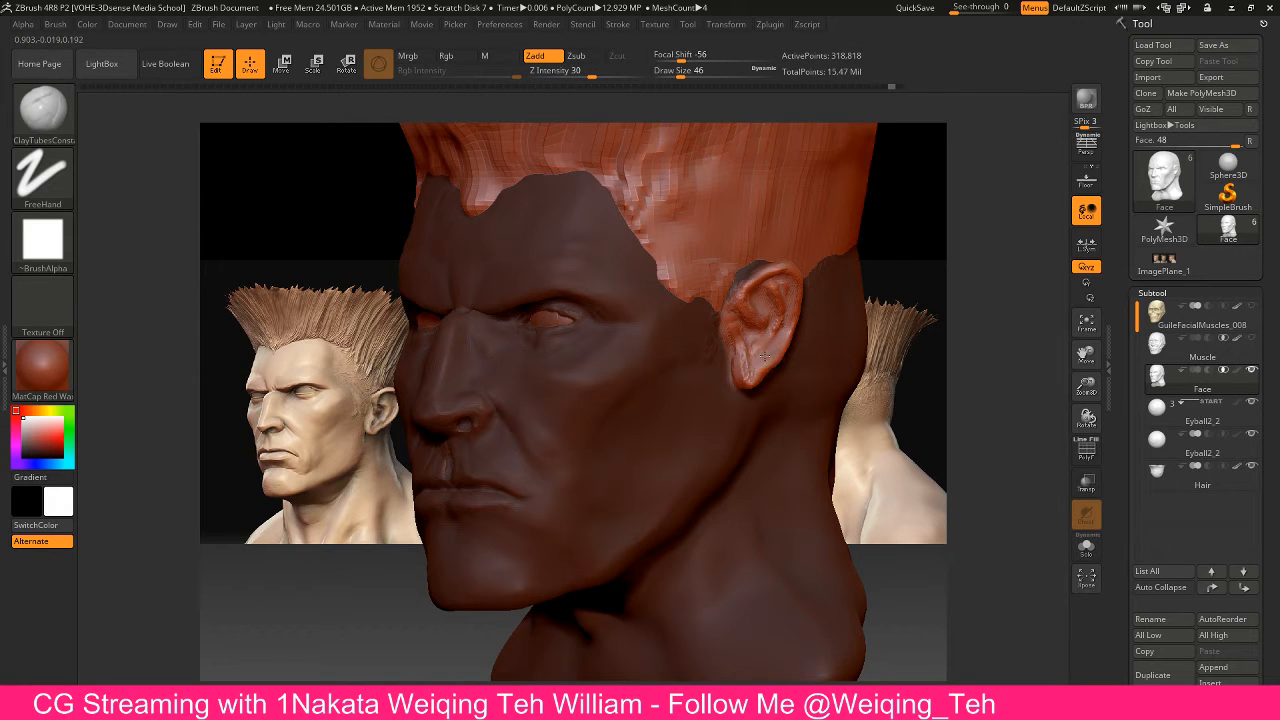
mouse_move(764, 355)
mouse_down()
mouse_move(789, 334)
mouse_move(782, 346)
mouse_up()
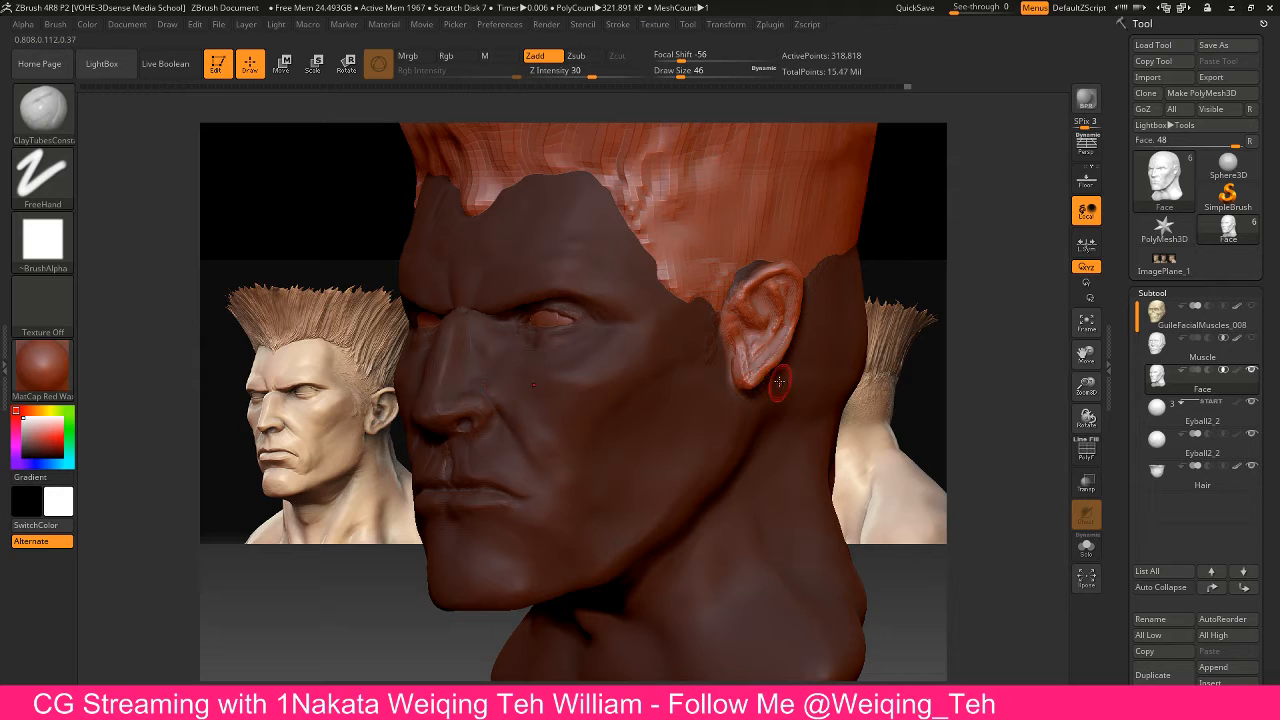
Pull the earlobe downward and reshape the outer ear contour with the Move Topological brush at draw size 110
key(b)
key(m)
key(t)
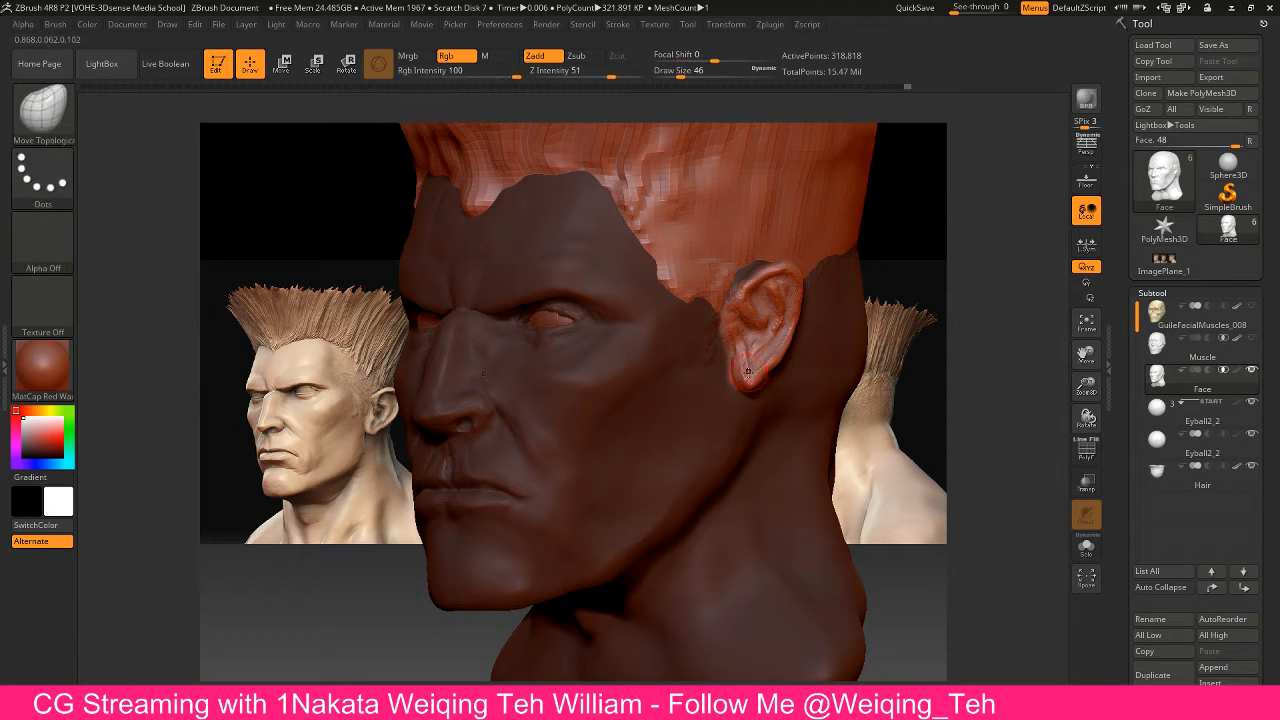
key(bracketright)
key(bracketright)
key(bracketright)
drag(745, 378, 742, 388)
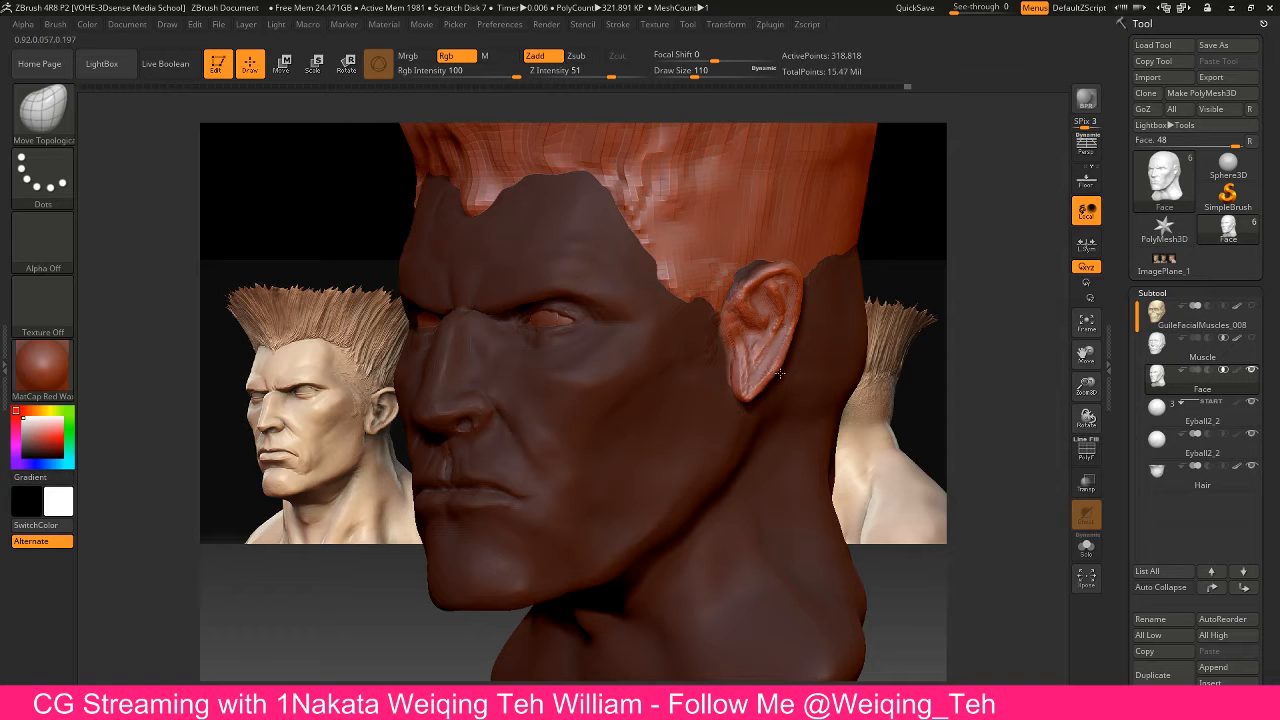
drag(801, 317, 806, 306)
mouse_move(904, 291)
mouse_down()
mouse_move(812, 287)
mouse_move(843, 287)
mouse_up()
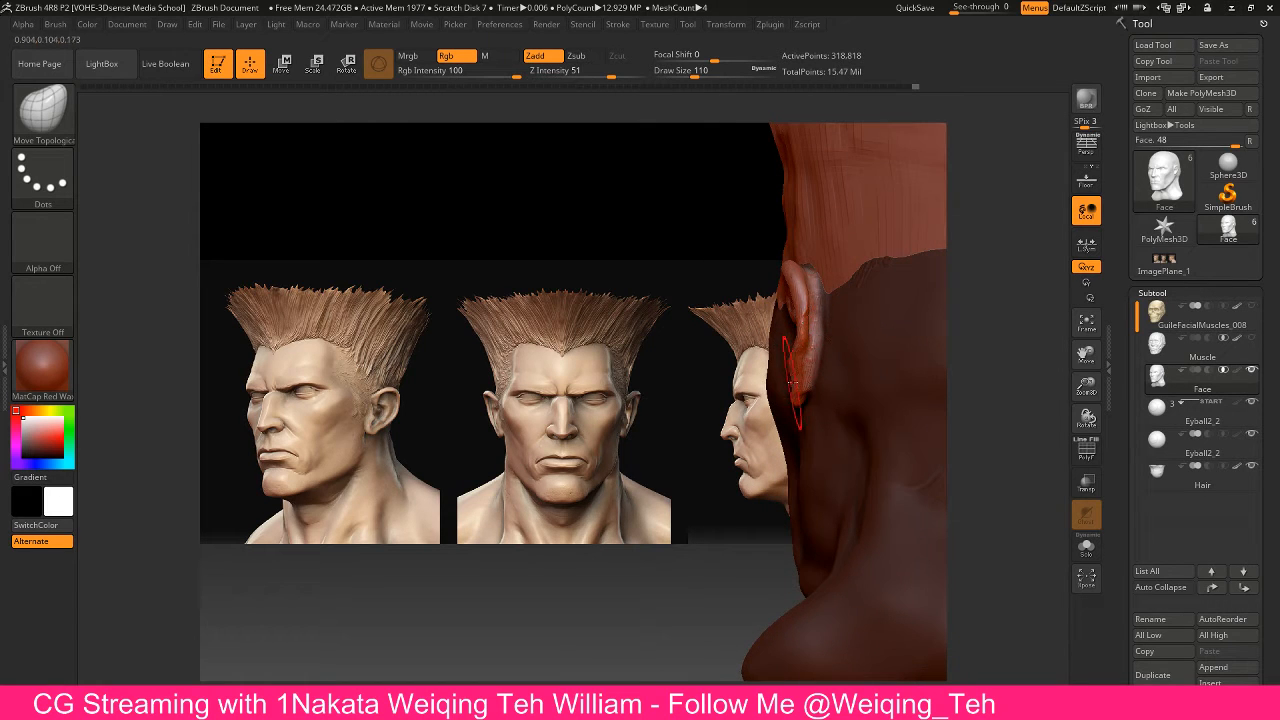
mouse_move(680, 413)
mouse_down()
mouse_move(785, 396)
mouse_move(773, 388)
mouse_up()
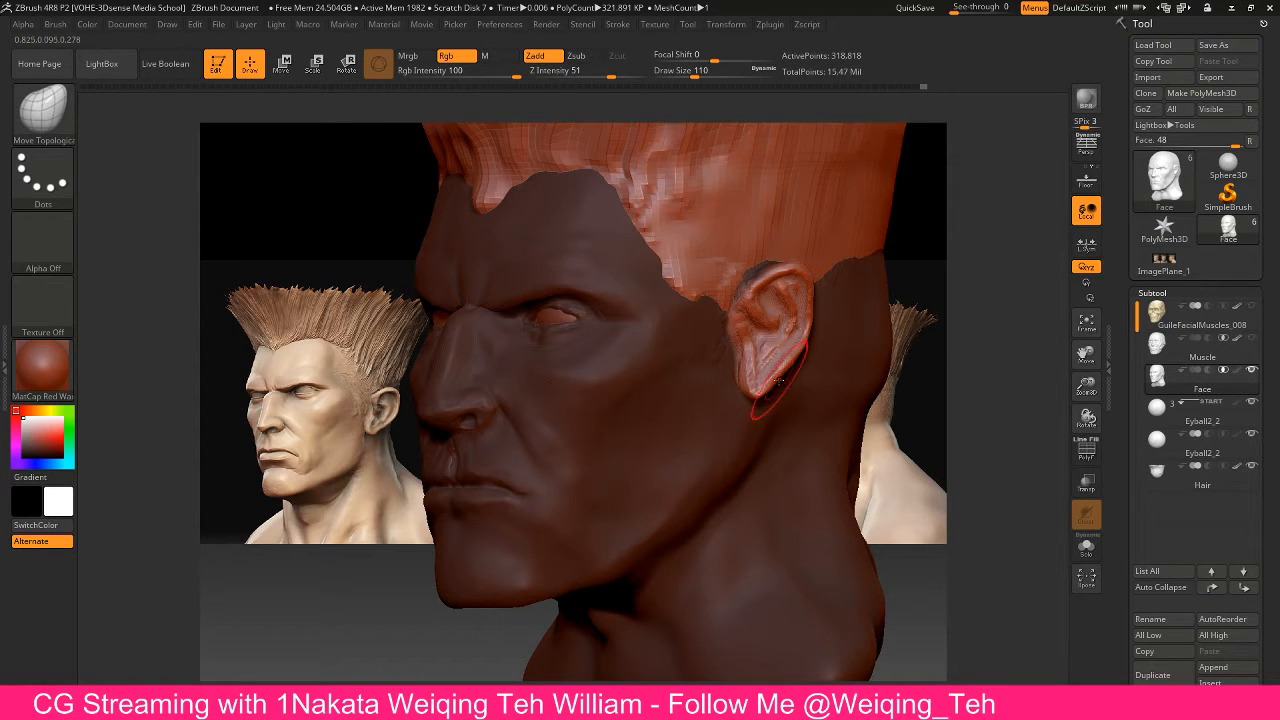
Fill out the lengthened earlobe and lower outer rim with the ClayTubes brush at draw size 46
key(shift)
key(ctrl)
key(b)
key(c)
key(t)
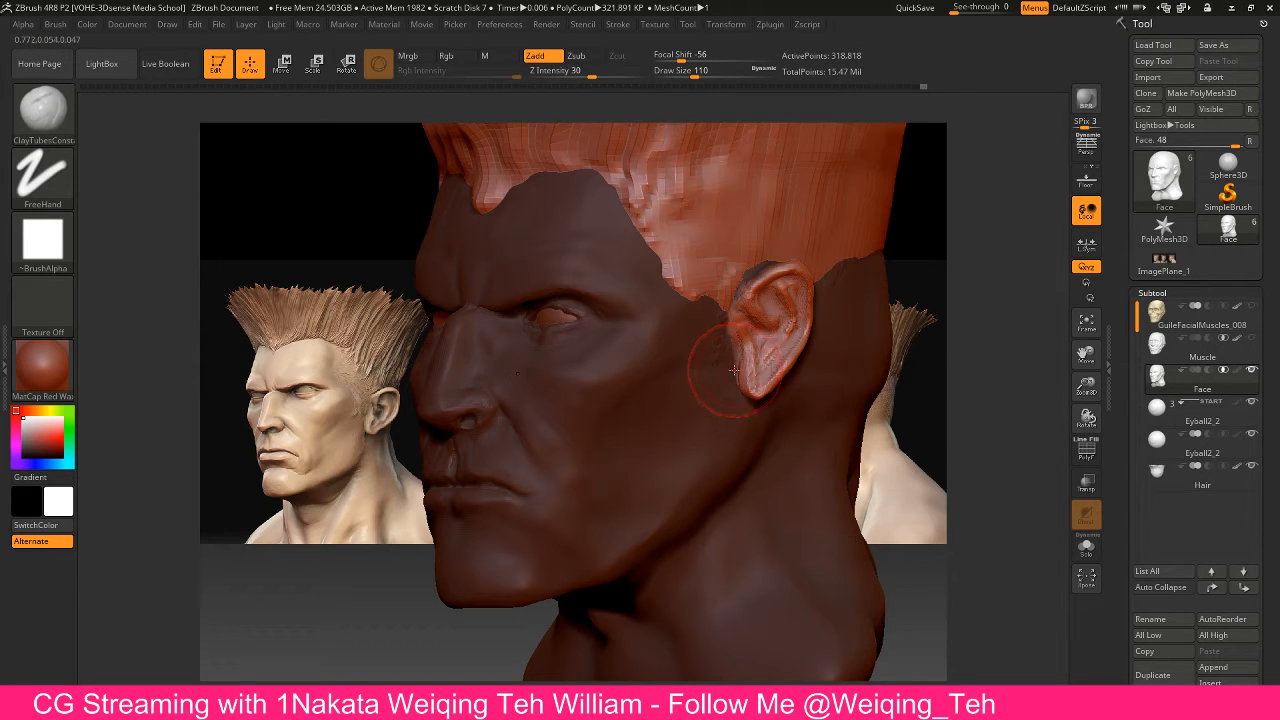
key(bracketleft)
key(bracketleft)
key(bracketleft)
key(bracketright)
drag(748, 380, 757, 368)
mouse_move(781, 362)
mouse_down()
mouse_move(793, 368)
mouse_move(770, 392)
mouse_move(800, 352)
mouse_up()
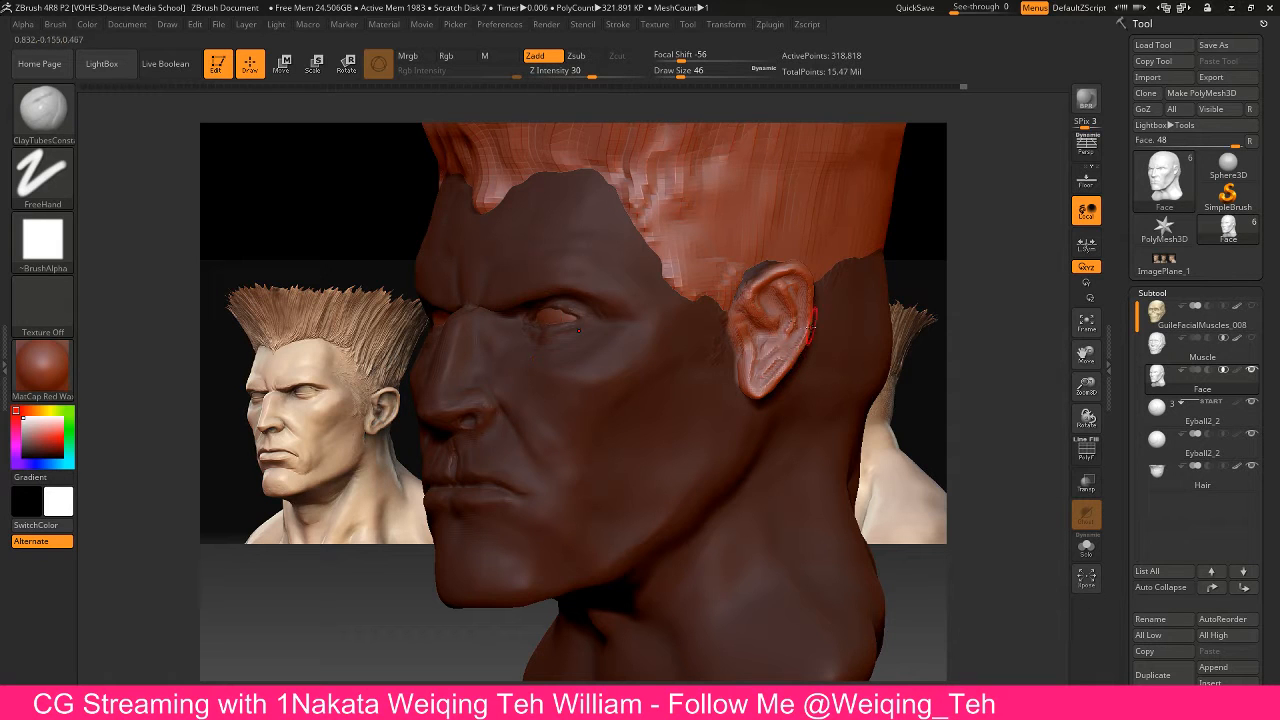
Sculpt the inner ridges and folds of the ear with ClayTubes and soften them
mouse_move(880, 325)
mouse_down()
mouse_move(812, 318)
mouse_move(804, 348)
mouse_move(811, 318)
mouse_up()
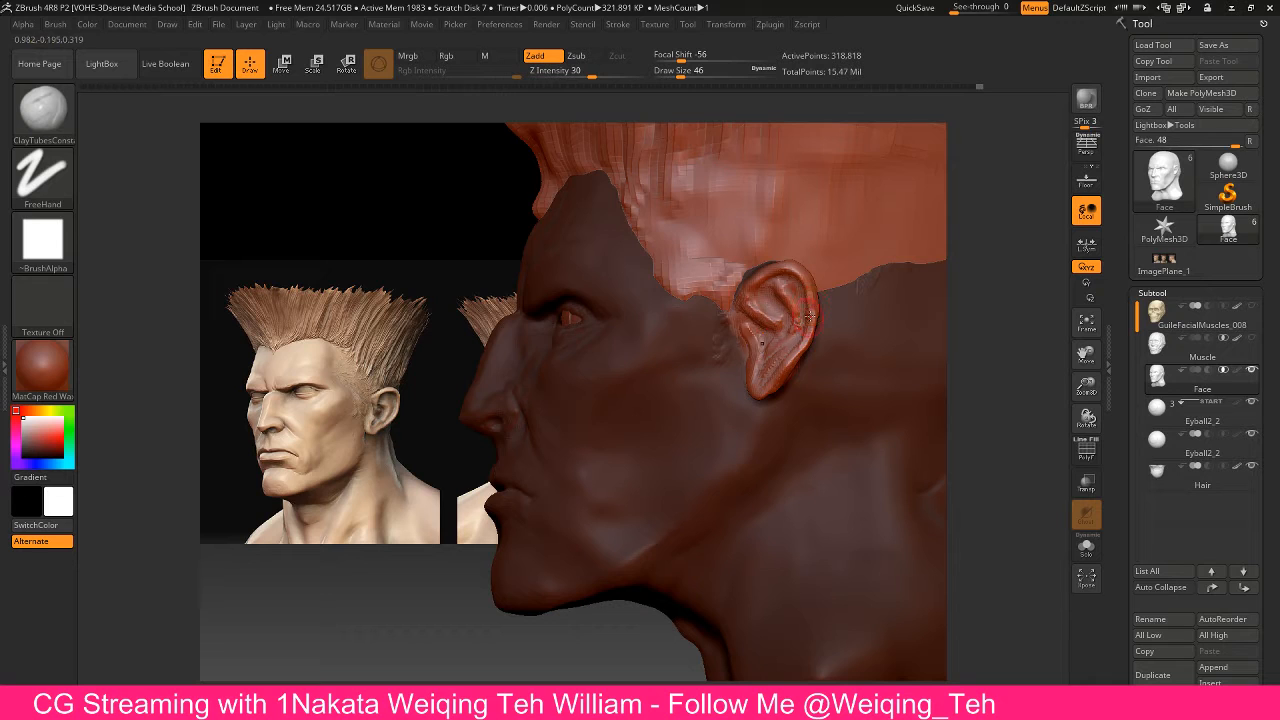
drag(449, 286, 555, 322)
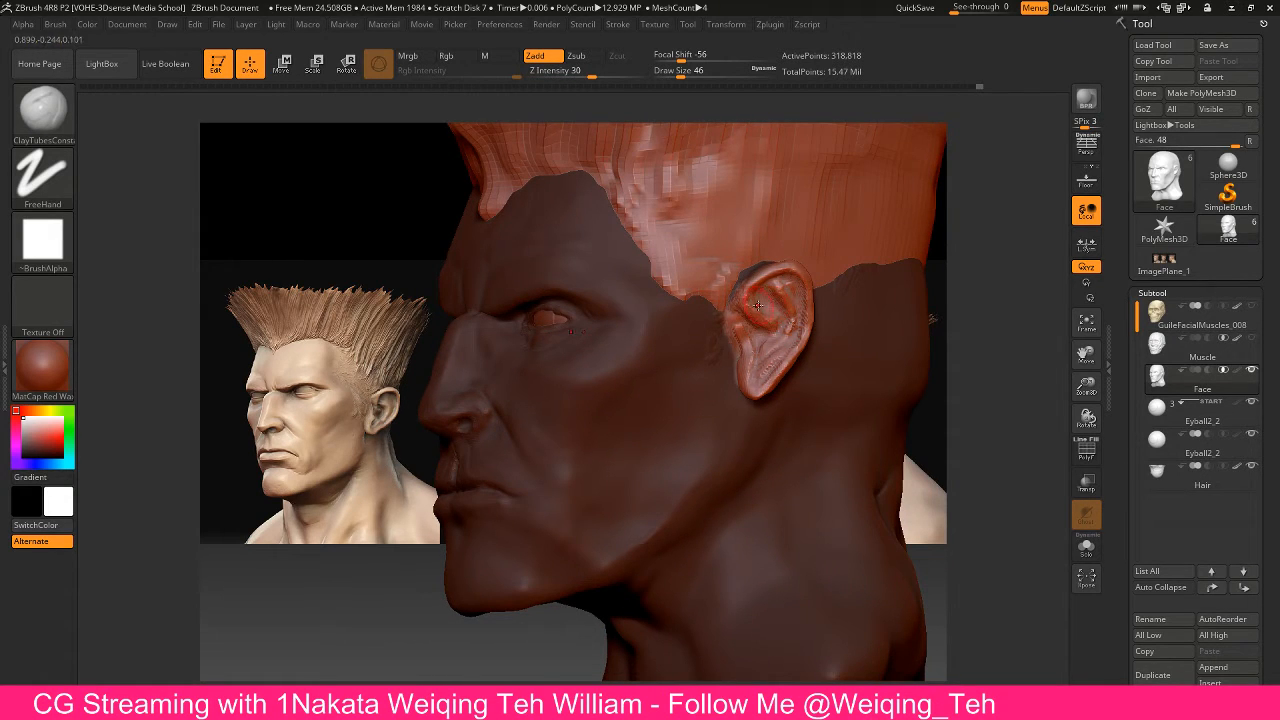
mouse_move(756, 302)
mouse_down()
mouse_move(786, 327)
mouse_move(772, 348)
mouse_up()
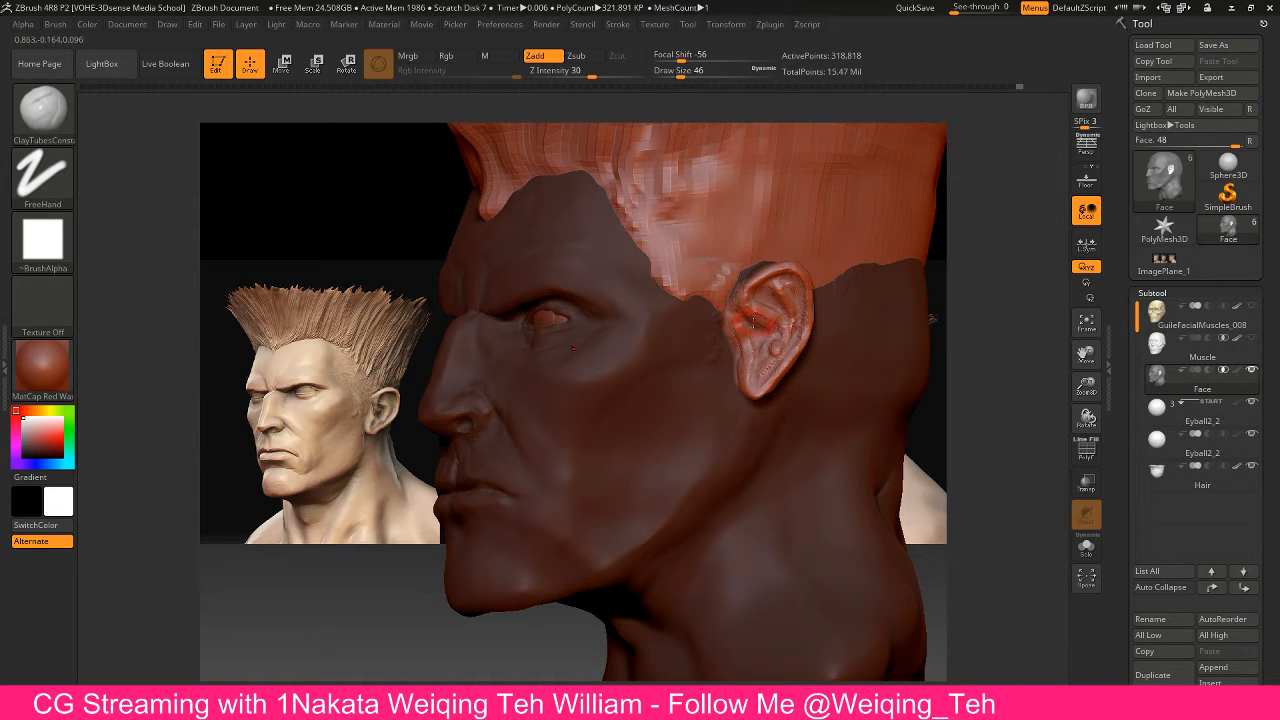
mouse_move(755, 331)
mouse_down()
mouse_move(753, 357)
mouse_move(774, 348)
mouse_move(773, 364)
mouse_move(794, 320)
mouse_up()
key(shift)
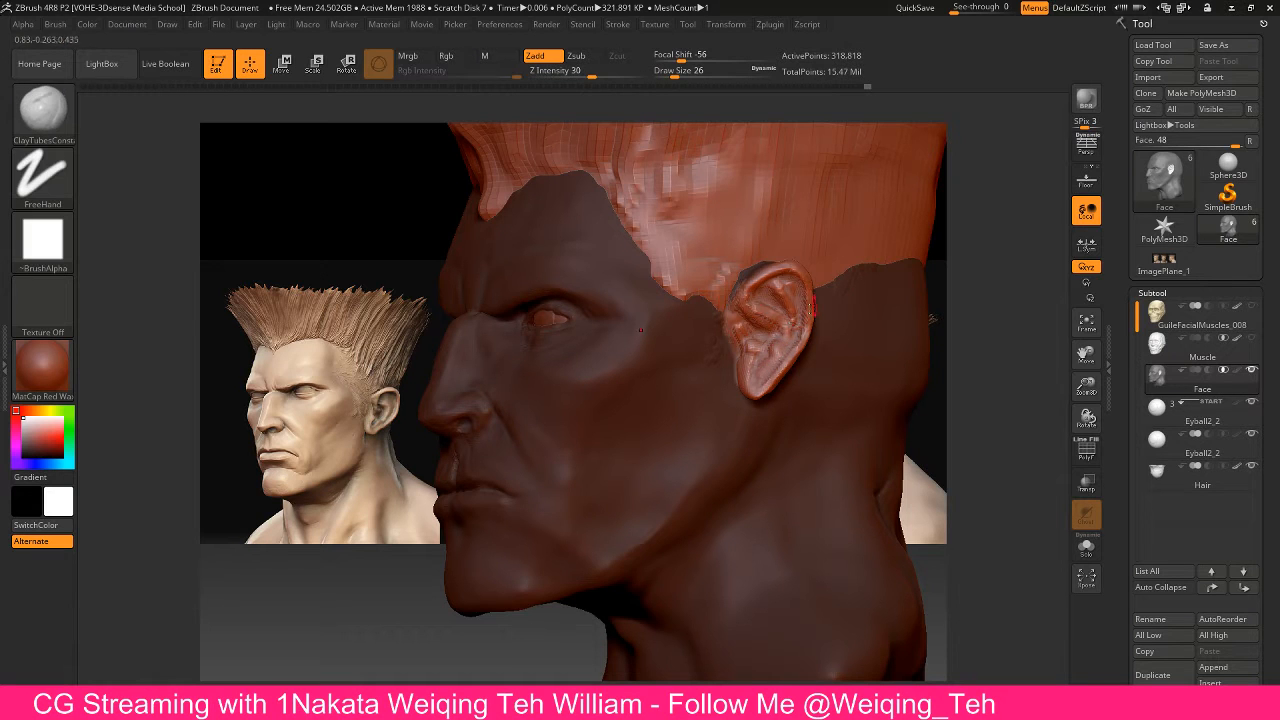
Refine the upper inner rim and the front edge beside the ear canal with ClayTubes, ending at draw size 42
mouse_move(977, 281)
mouse_down()
mouse_move(795, 283)
mouse_move(789, 271)
mouse_up()
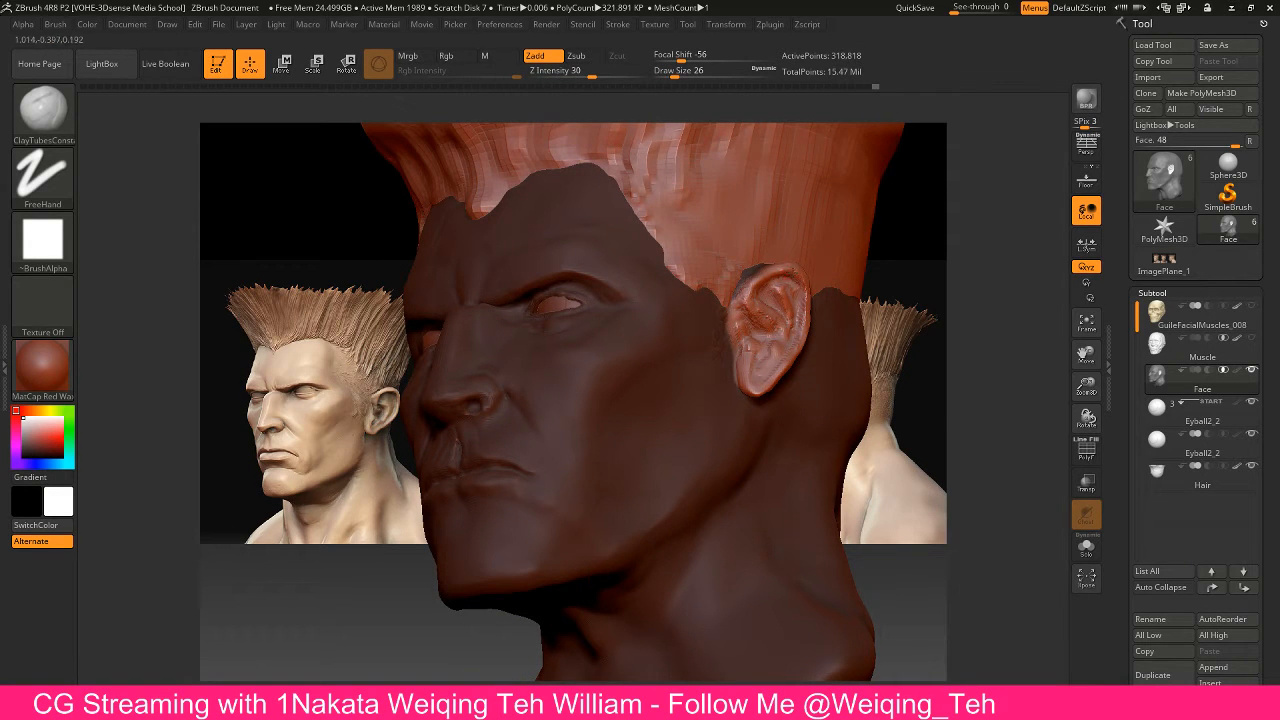
drag(764, 278, 761, 283)
mouse_move(754, 322)
mouse_down()
mouse_move(758, 312)
mouse_move(756, 324)
mouse_up()
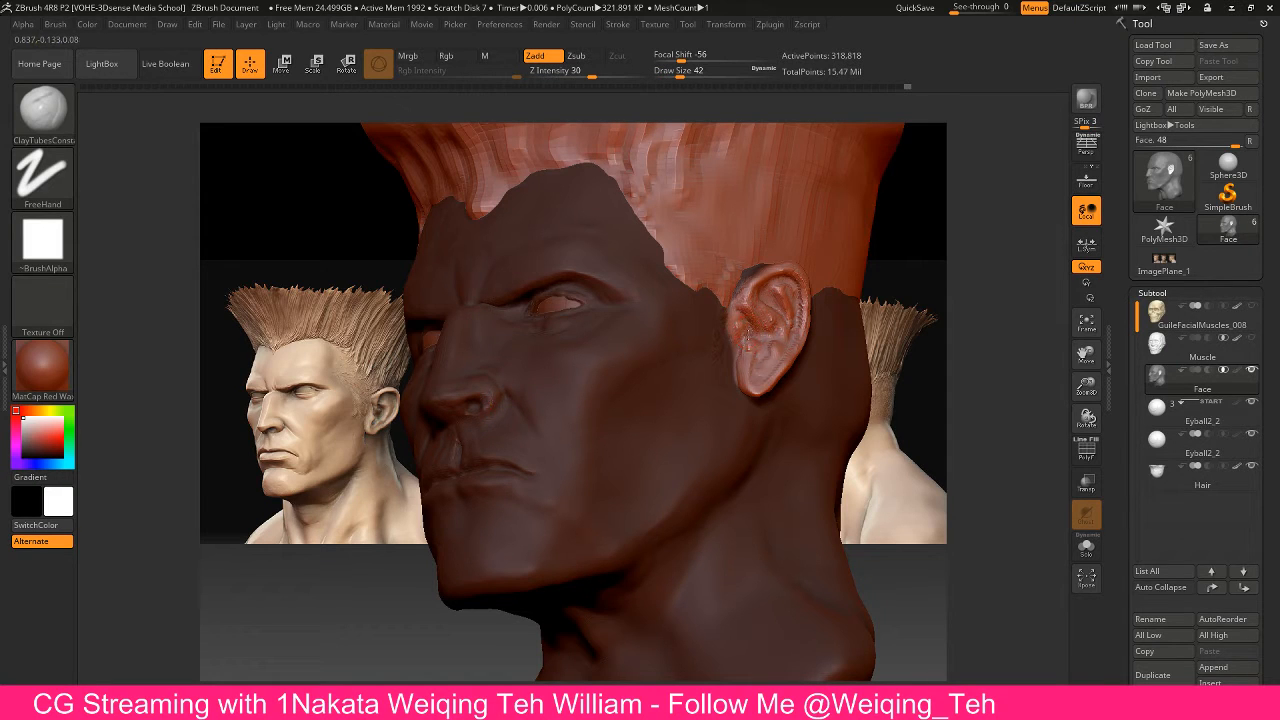
drag(748, 343, 750, 350)
Adjust where the earlobe meets the jaw with the Move Topological brush at draw size 42
drag(890, 284, 860, 318)
key(b)
key(m)
key(t)
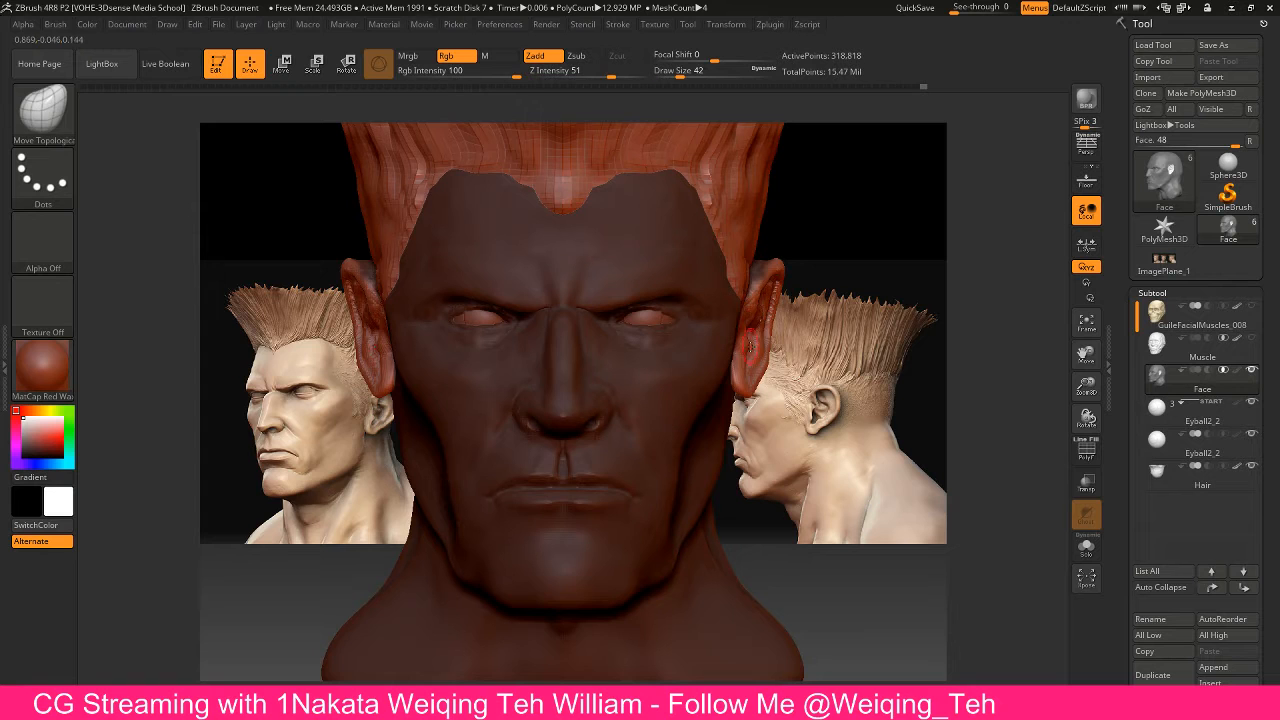
mouse_move(740, 364)
right_down()
mouse_move(805, 355)
mouse_move(738, 368)
right_up()
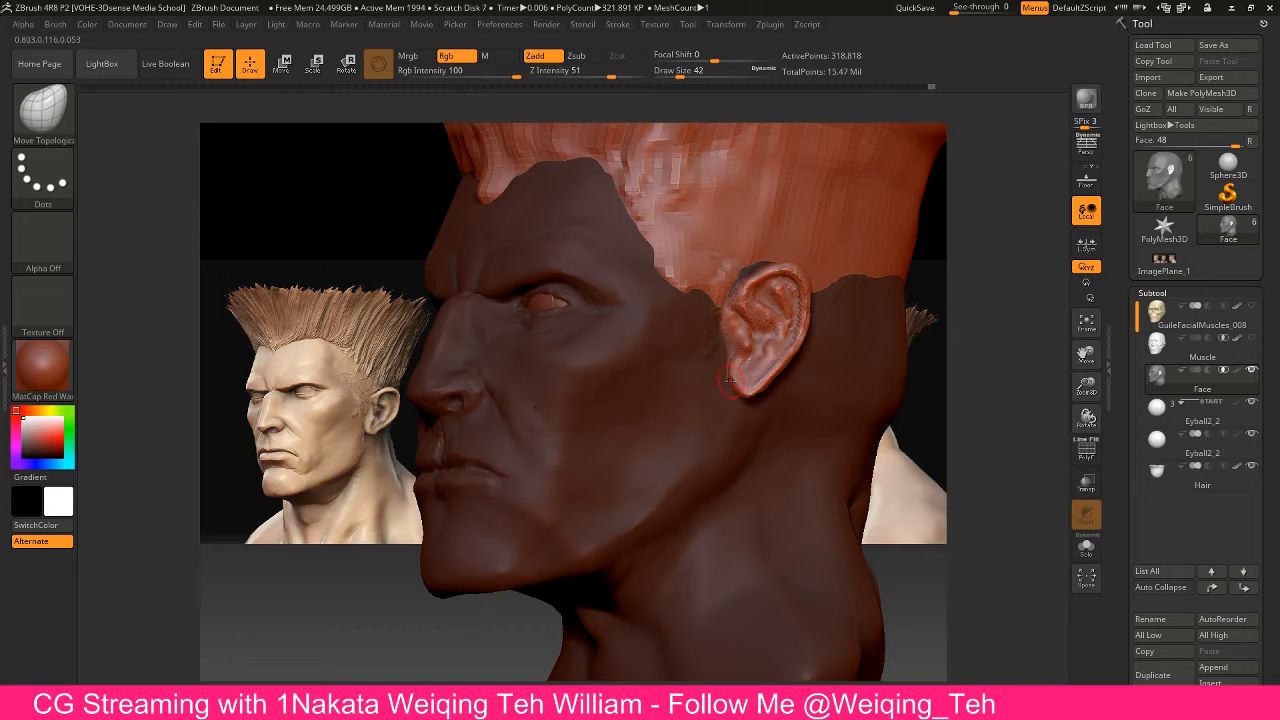
drag(922, 408, 985, 408)
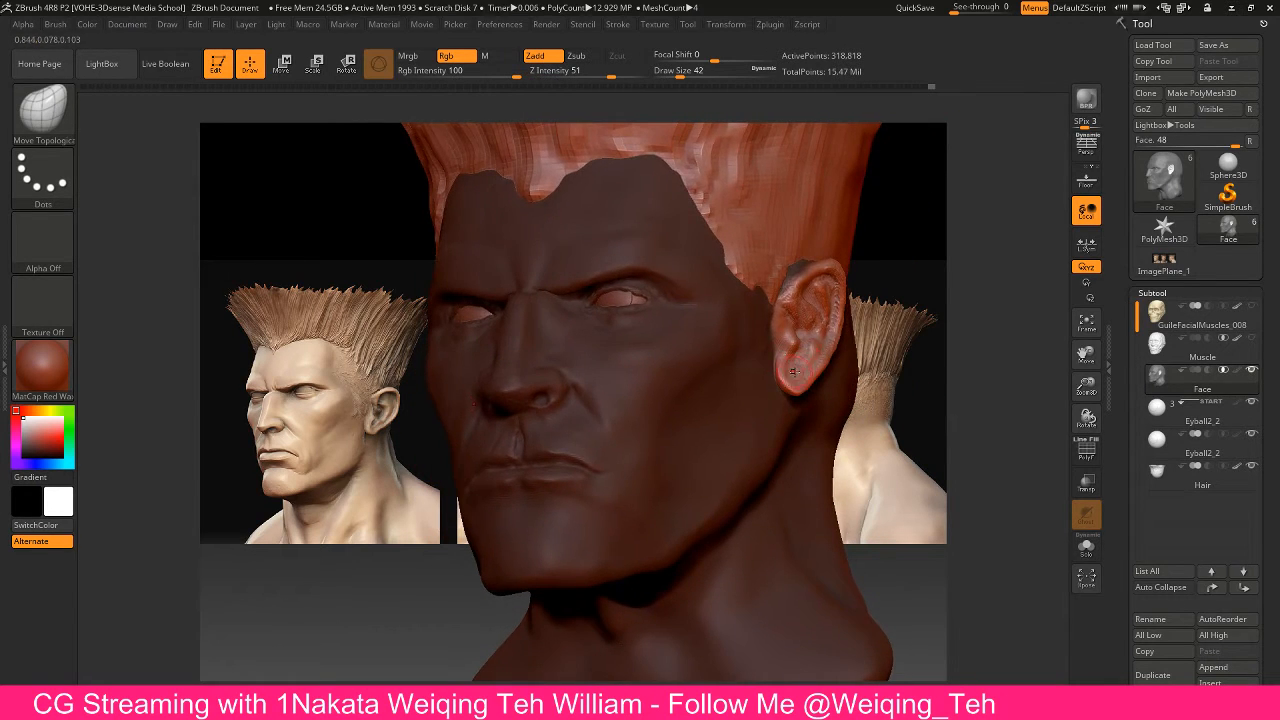
Refine the earlobe surface with the ClayTubes brush at draw size 22
key(b)
key(c)
key(t)
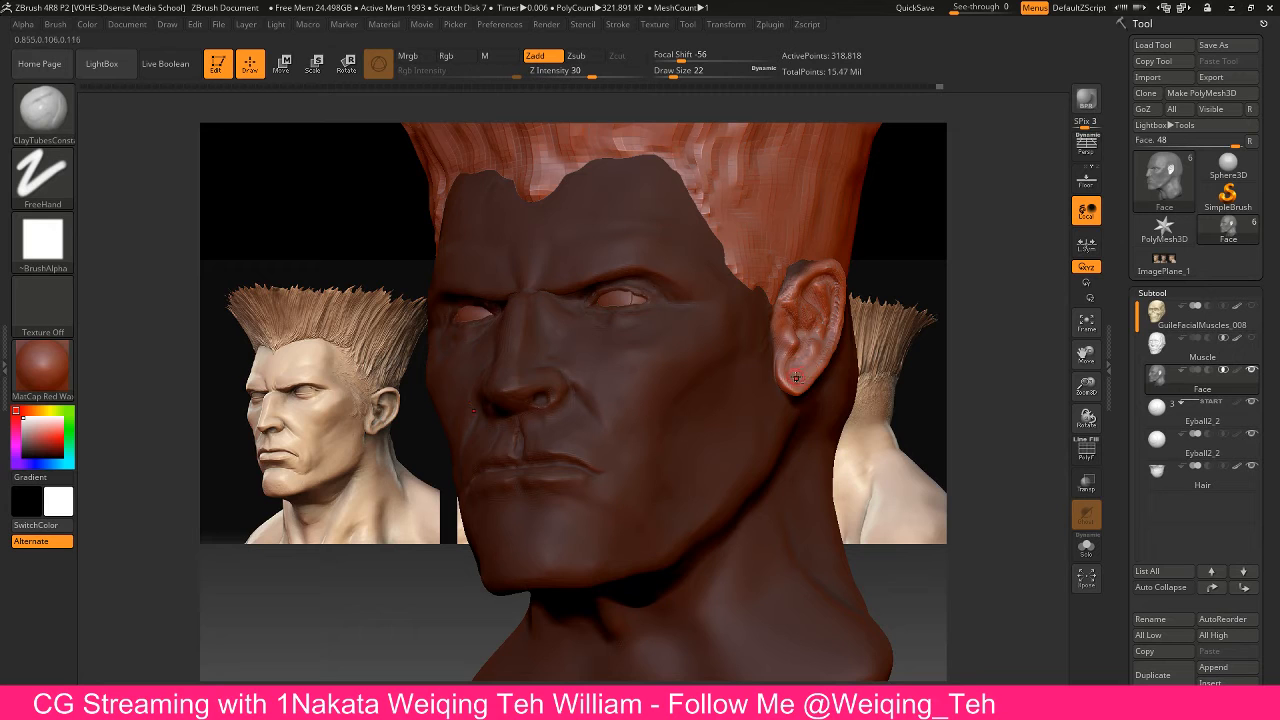
drag(880, 368, 805, 387)
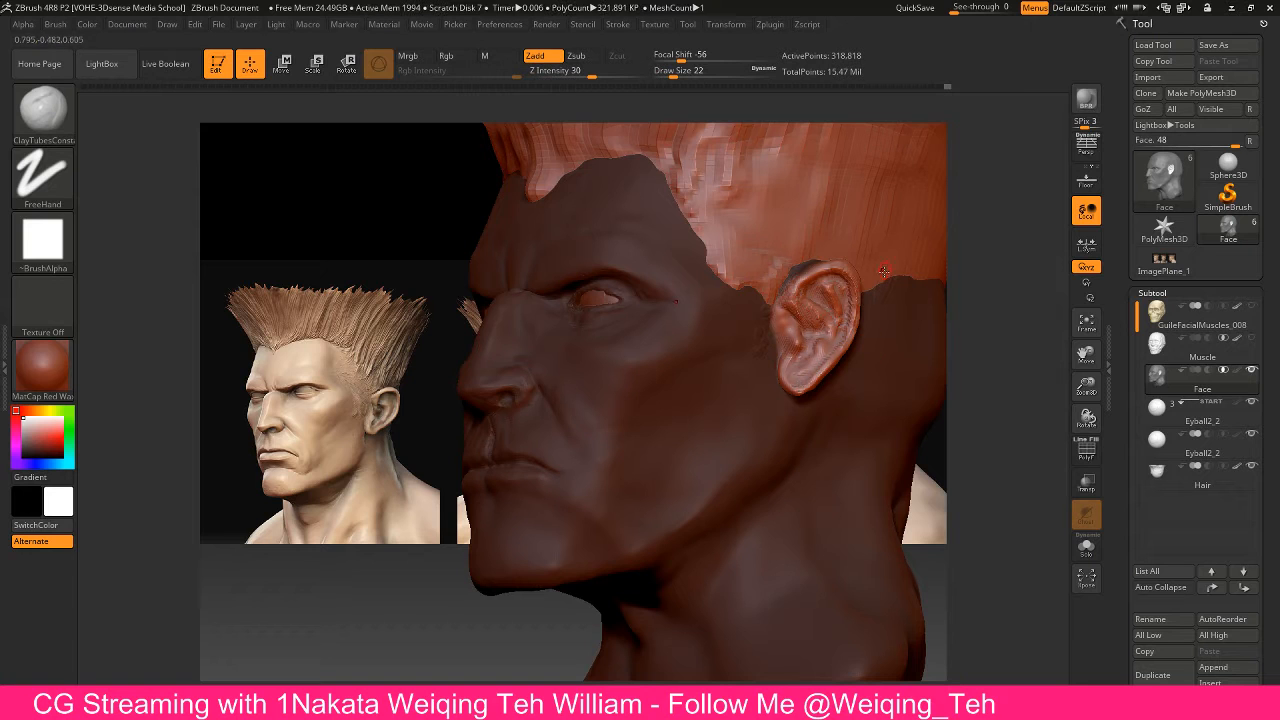
Clean up the mask along the top of the ear with the MaskPen brush
mouse_move(953, 343)
mouse_down()
mouse_move(875, 375)
mouse_move(795, 313)
mouse_up()
key(ctrl)
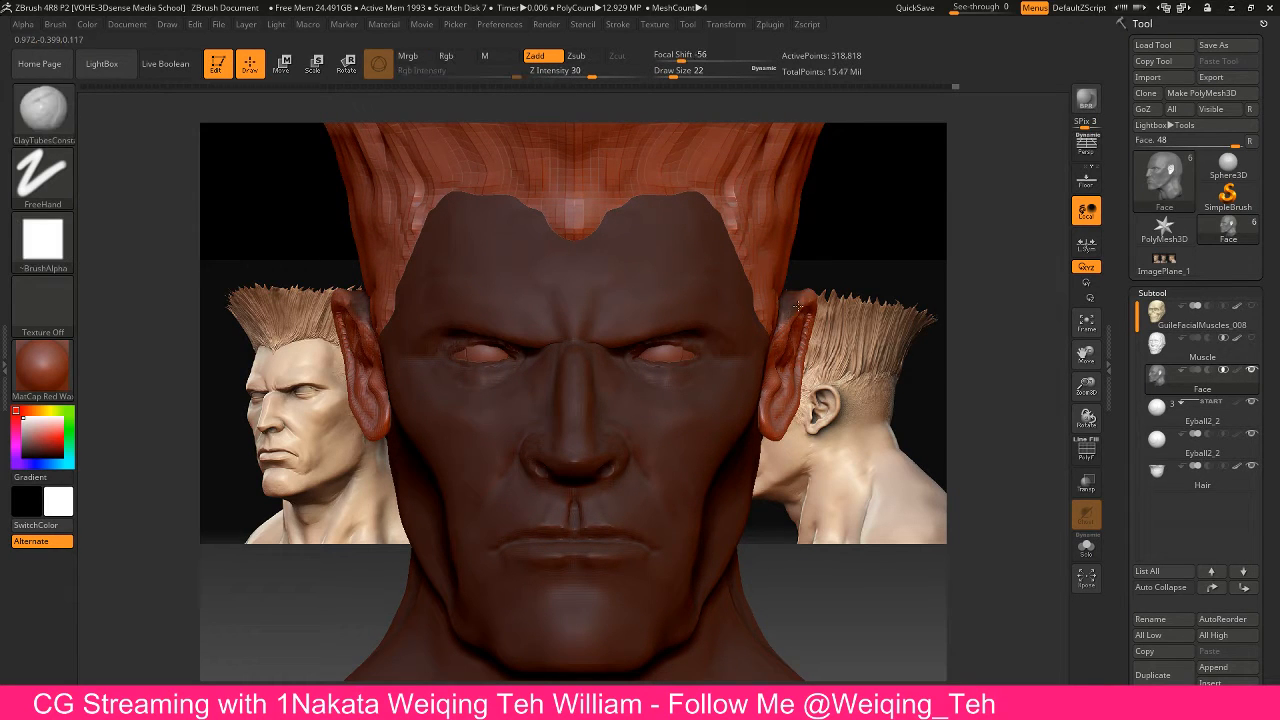
key(ctrl)
key(ctrl)
key(ctrl)
ctrl+drag(786, 322, 804, 298)
key(ctrl+shift)
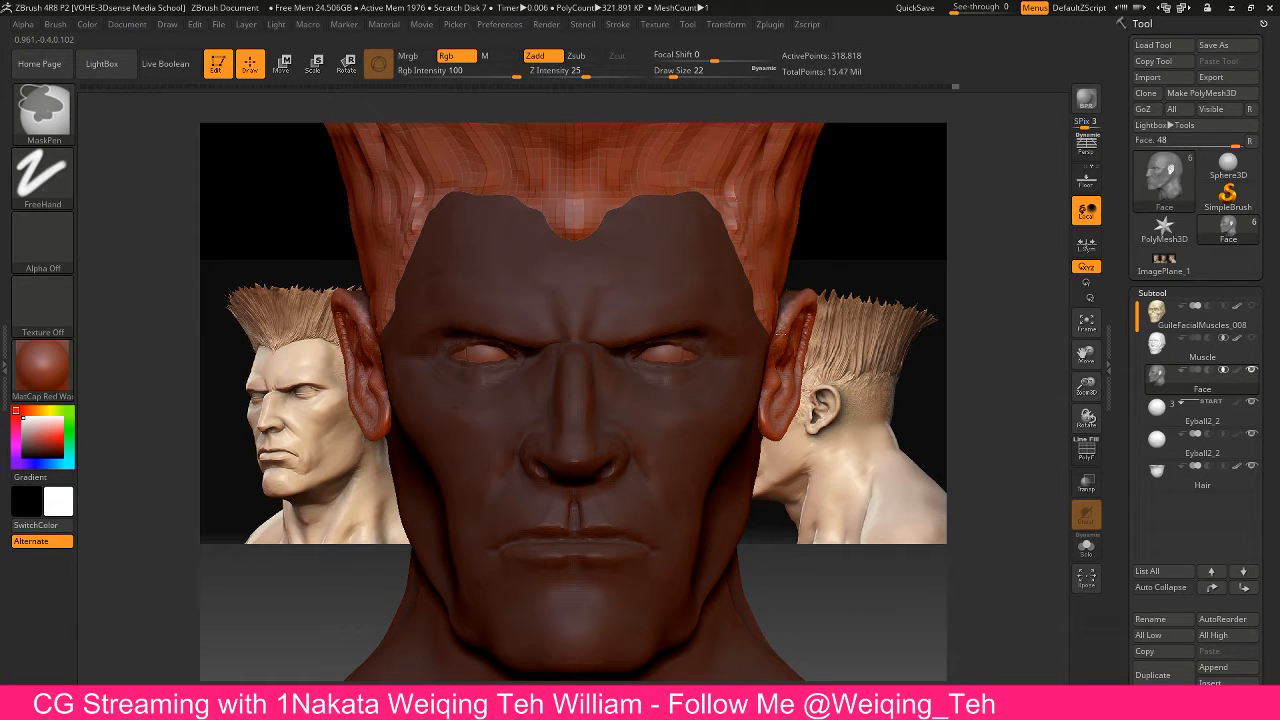
Refine the ear's inner folds and earlobe with the ClayTubes and Smooth brushes at draw size 22
mouse_move(880, 290)
mouse_down()
mouse_move(818, 298)
mouse_move(849, 295)
mouse_move(812, 318)
mouse_up()
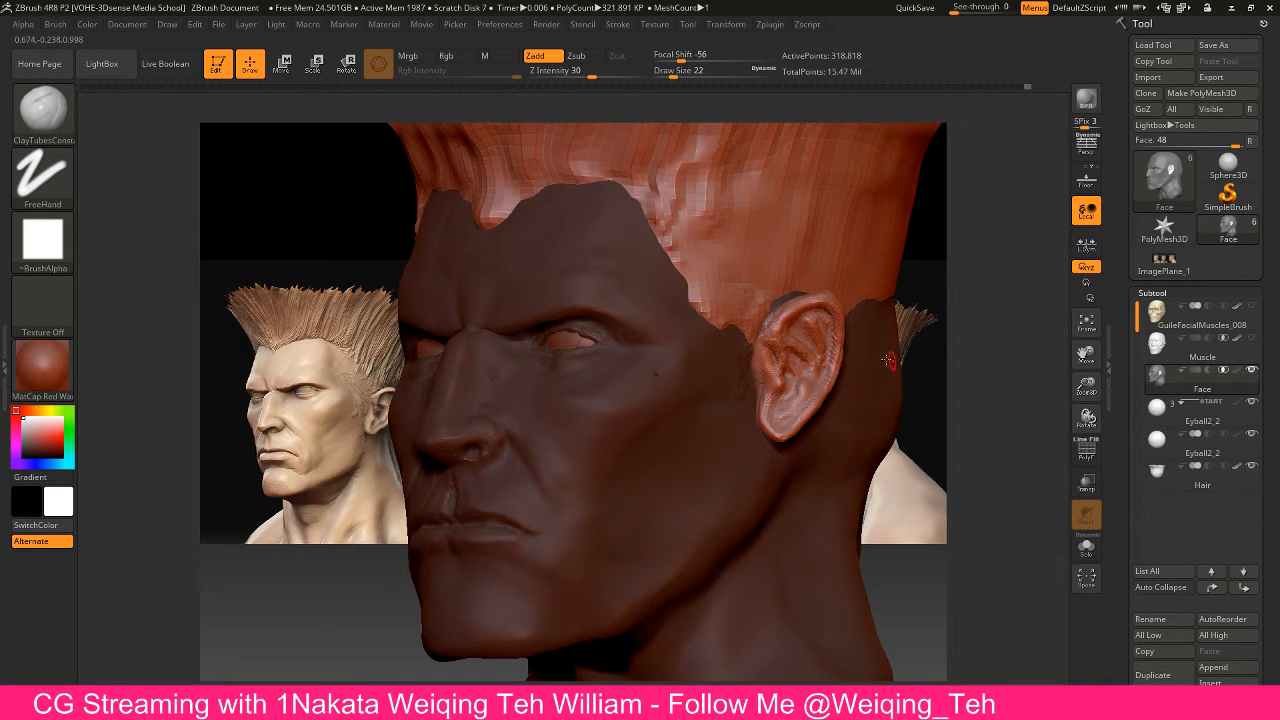
right_drag(873, 360, 795, 358)
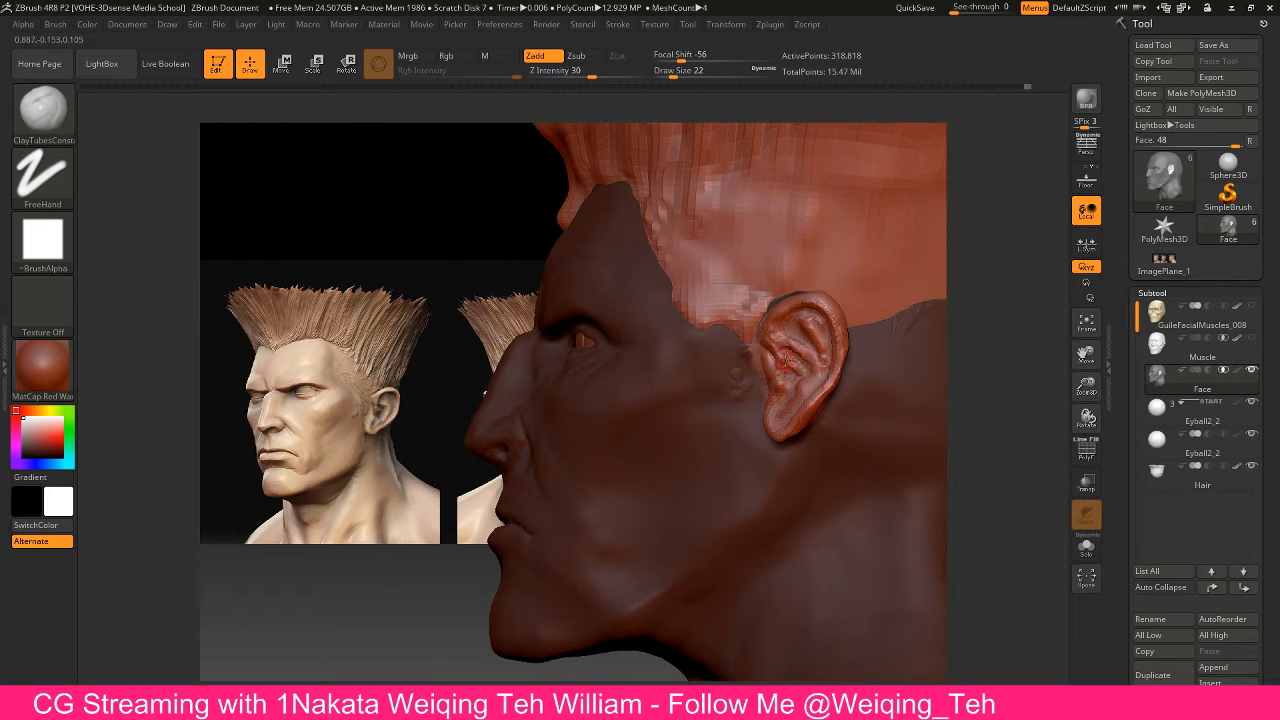
right_drag(979, 407, 793, 371)
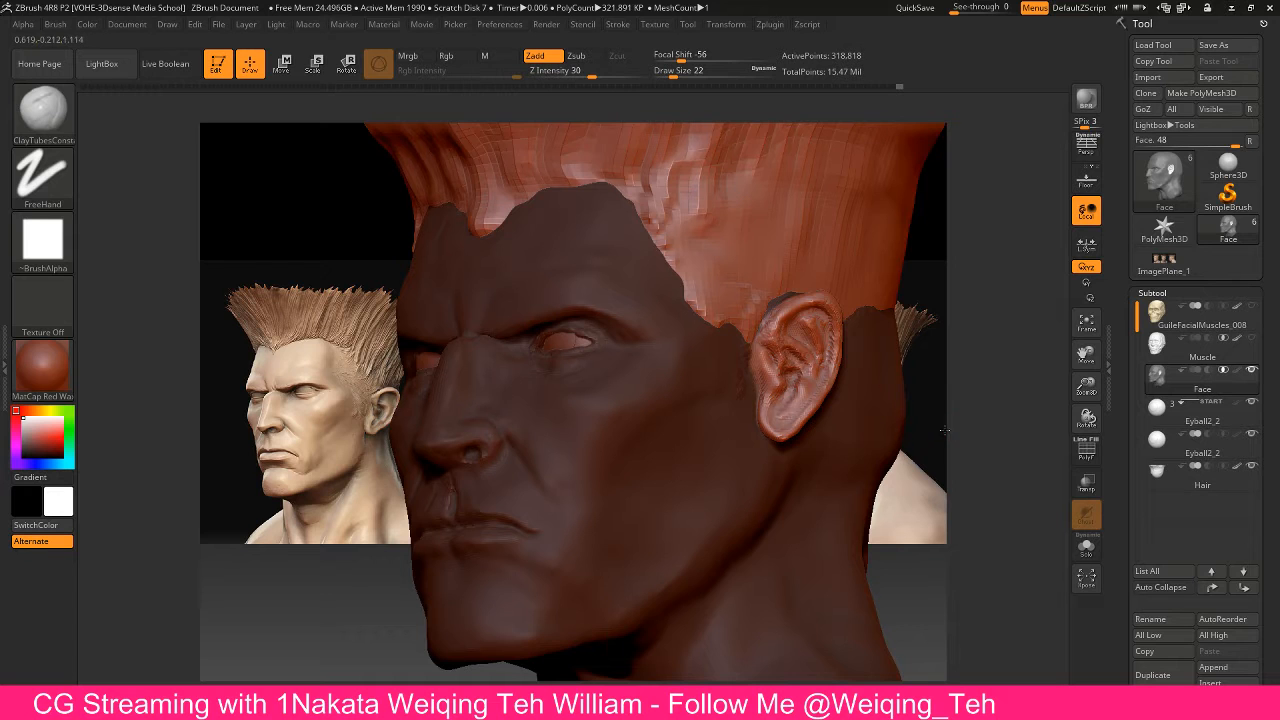
right_drag(946, 426, 918, 436)
right_drag(1000, 346, 834, 354)
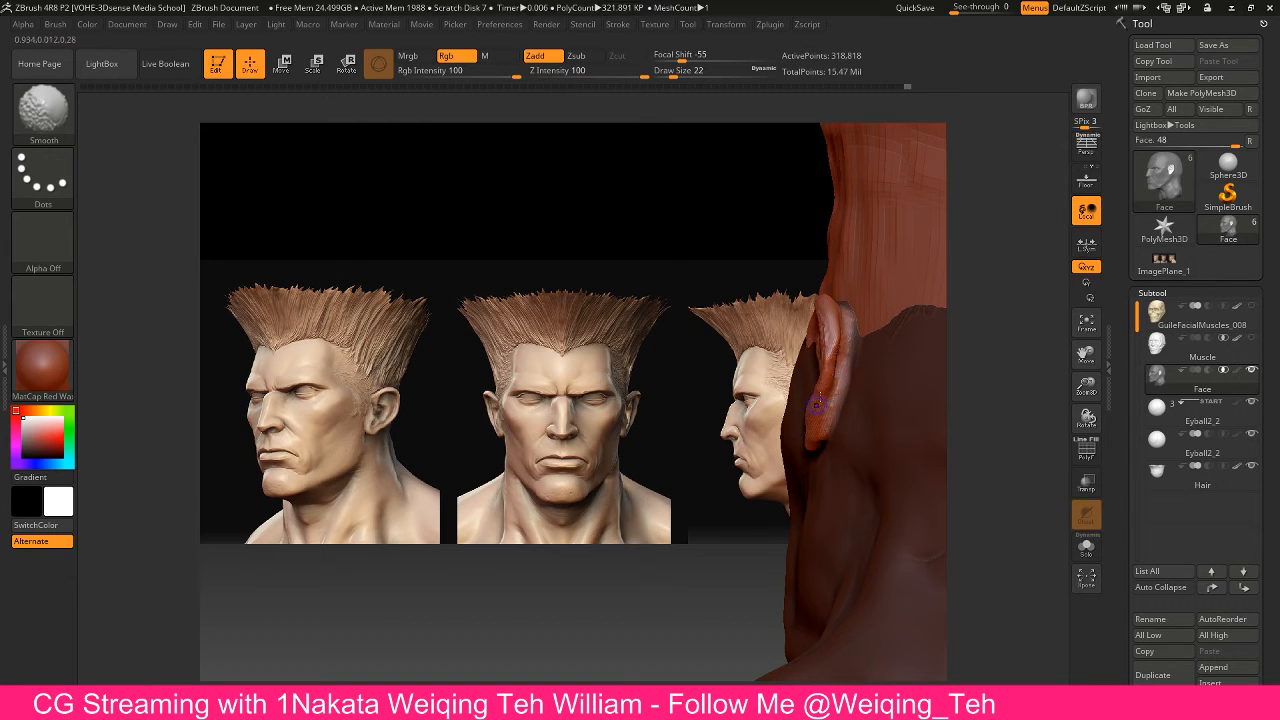
mouse_move(686, 401)
right_down()
mouse_move(800, 395)
mouse_move(810, 432)
right_up()
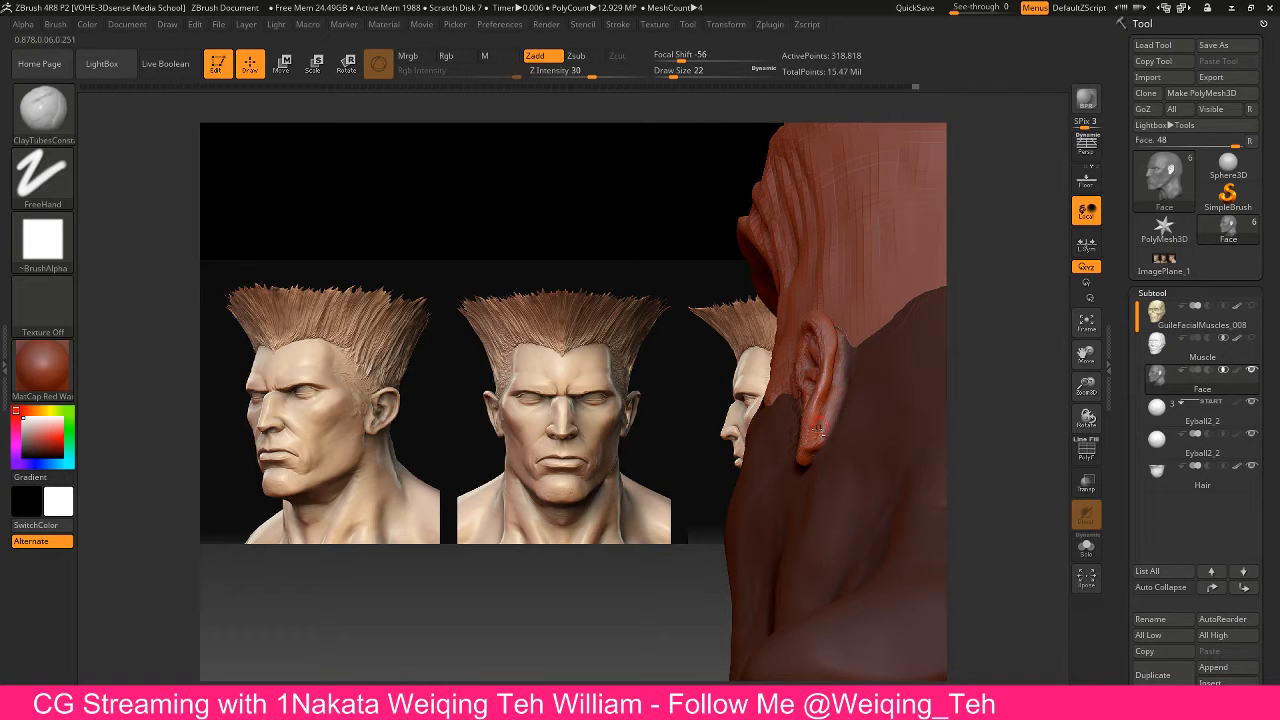
Invert the mask to protect the ear, and unmask the back of the ear with the MaskPen brush
mouse_move(543, 321)
right_down()
mouse_move(905, 330)
mouse_move(690, 312)
mouse_move(729, 286)
right_up()
key(ctrl)
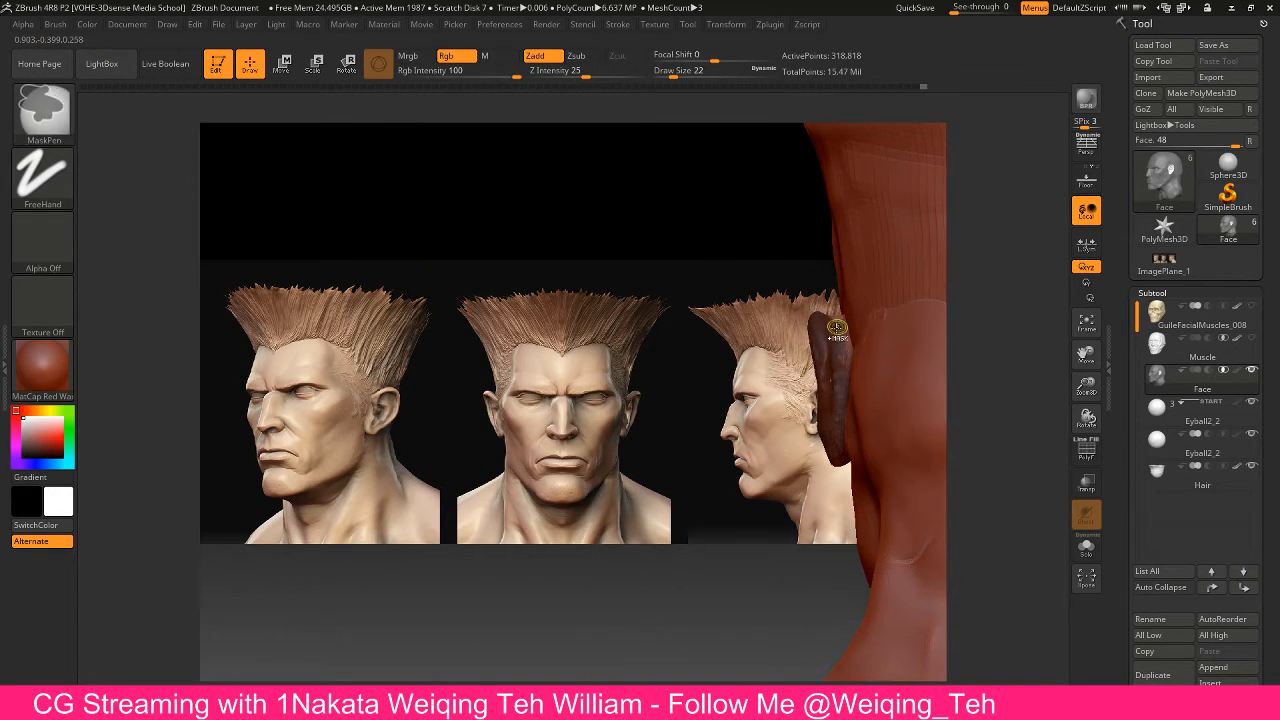
ctrl+alt+drag(843, 350, 843, 456)
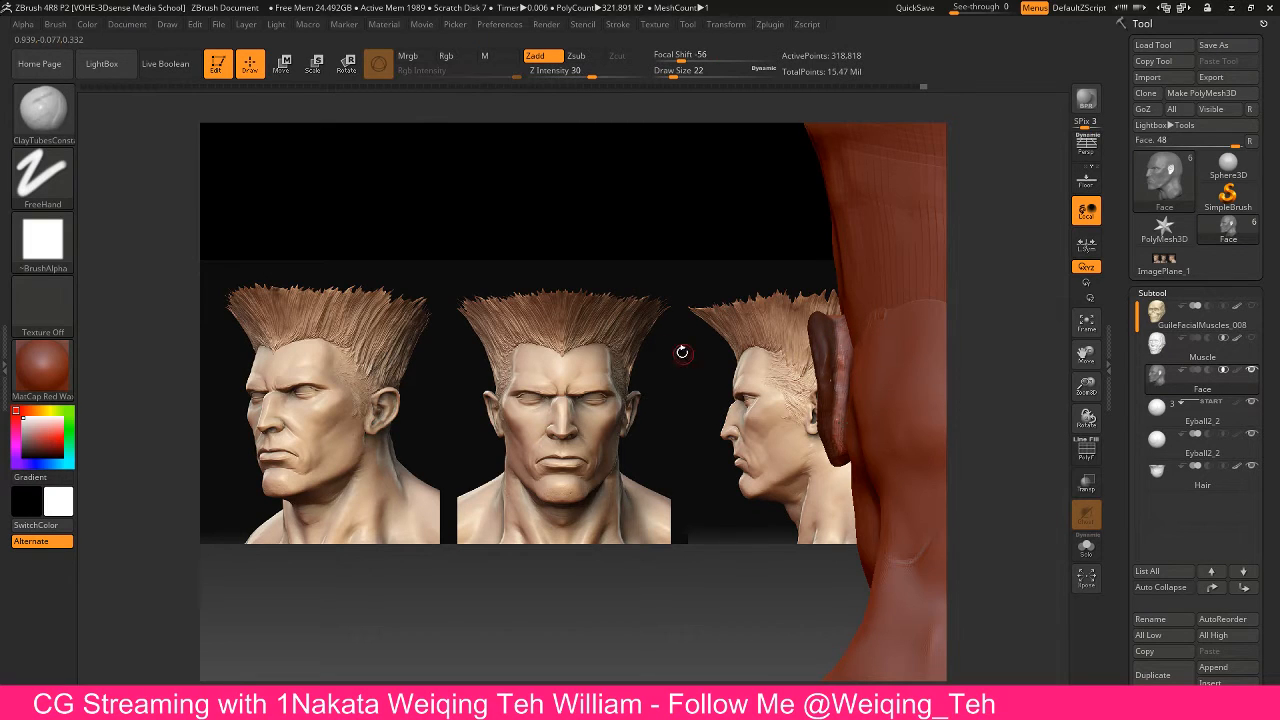
Build up the back and upper rim of the ear with the ClayTubes brush, ending at draw size 30
right_drag(674, 354, 838, 311)
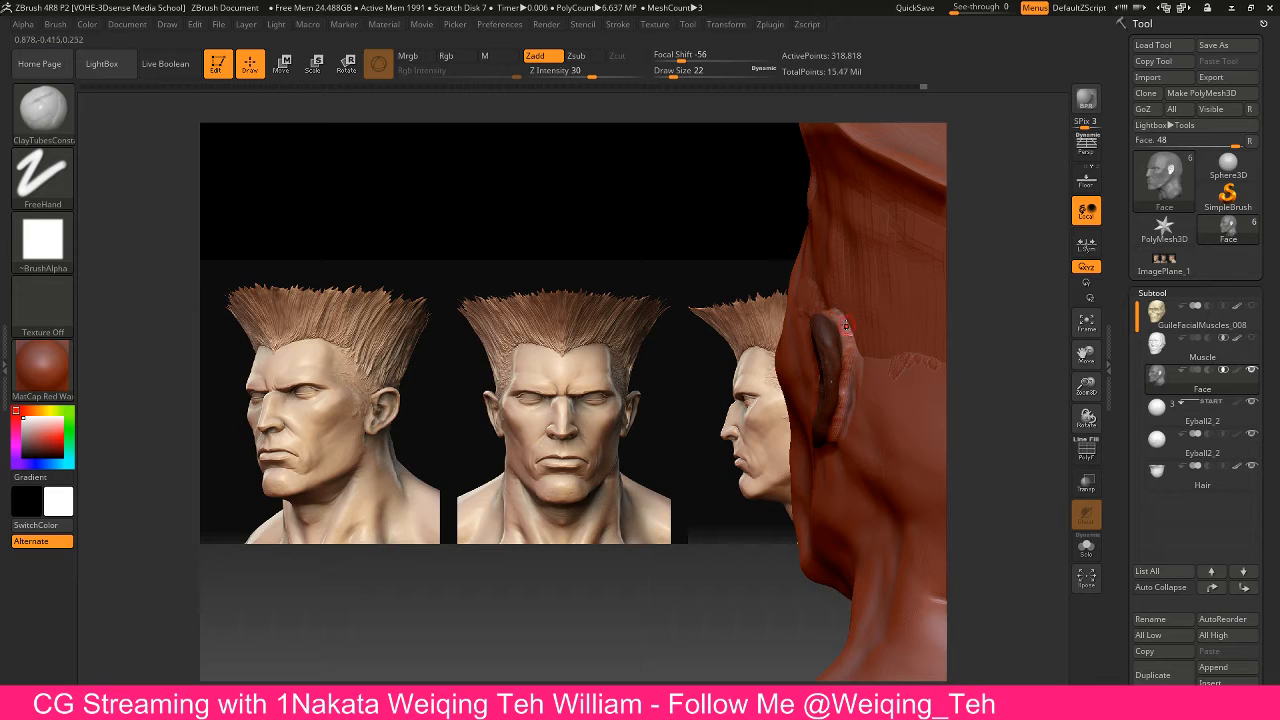
key(ctrl)
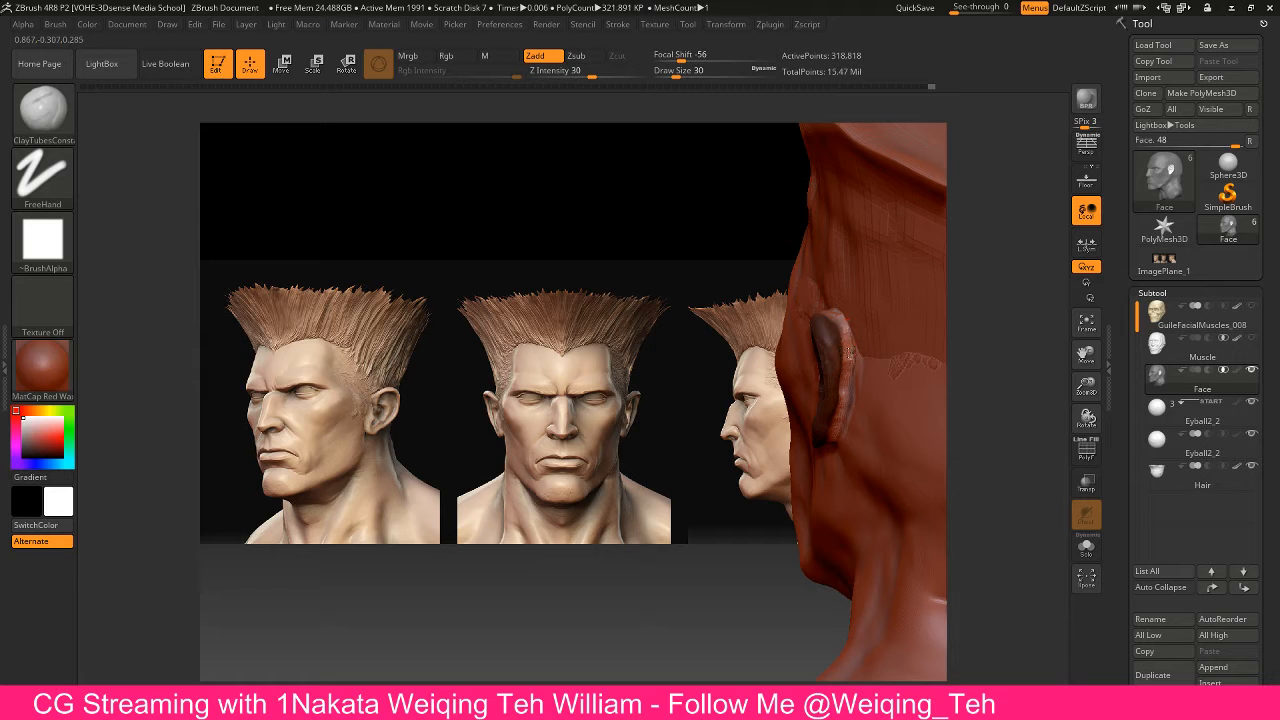
drag(724, 341, 875, 312)
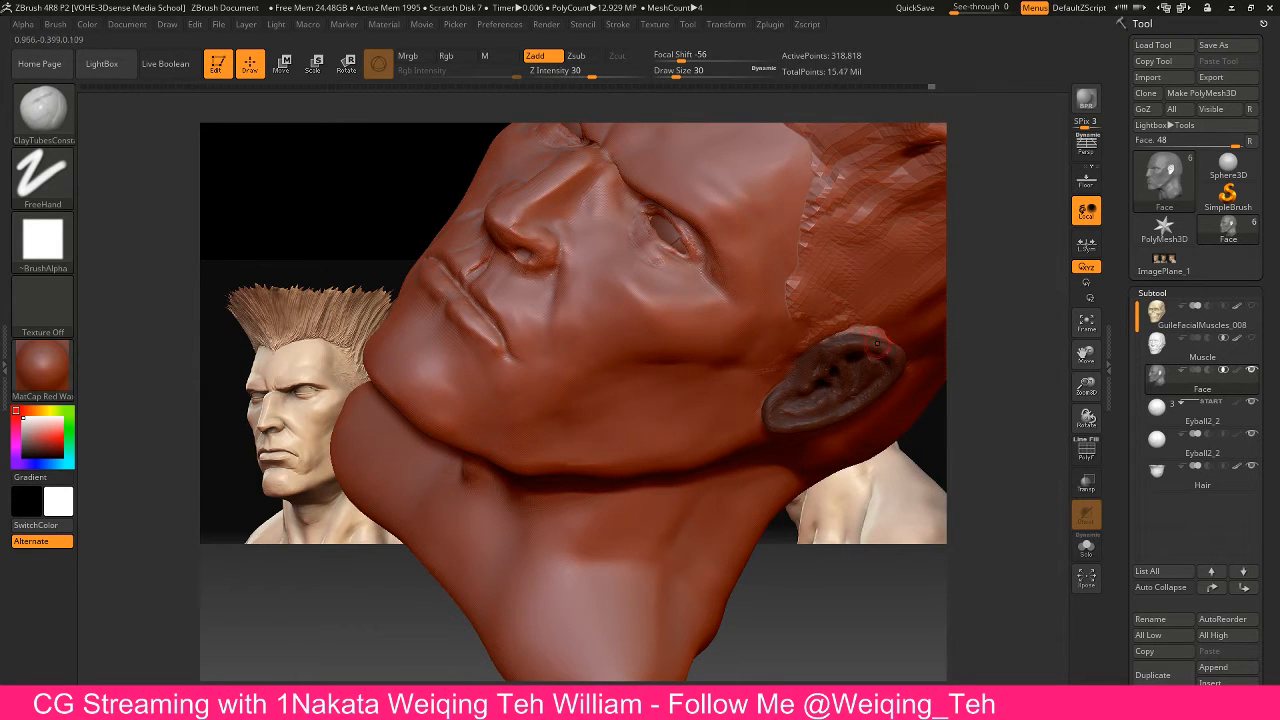
Clear the mask from the head and remesh it with DynaMesh
key(ctrl)
ctrl+drag(872, 508, 885, 524)
ctrl+click(887, 522)
ctrl+click(894, 492)
drag(895, 485, 884, 470)
Smooth the front rim of the ear and refine its upper inner fold with ClayTubes at draw size 30
drag(515, 355, 512, 288)
key(shift)
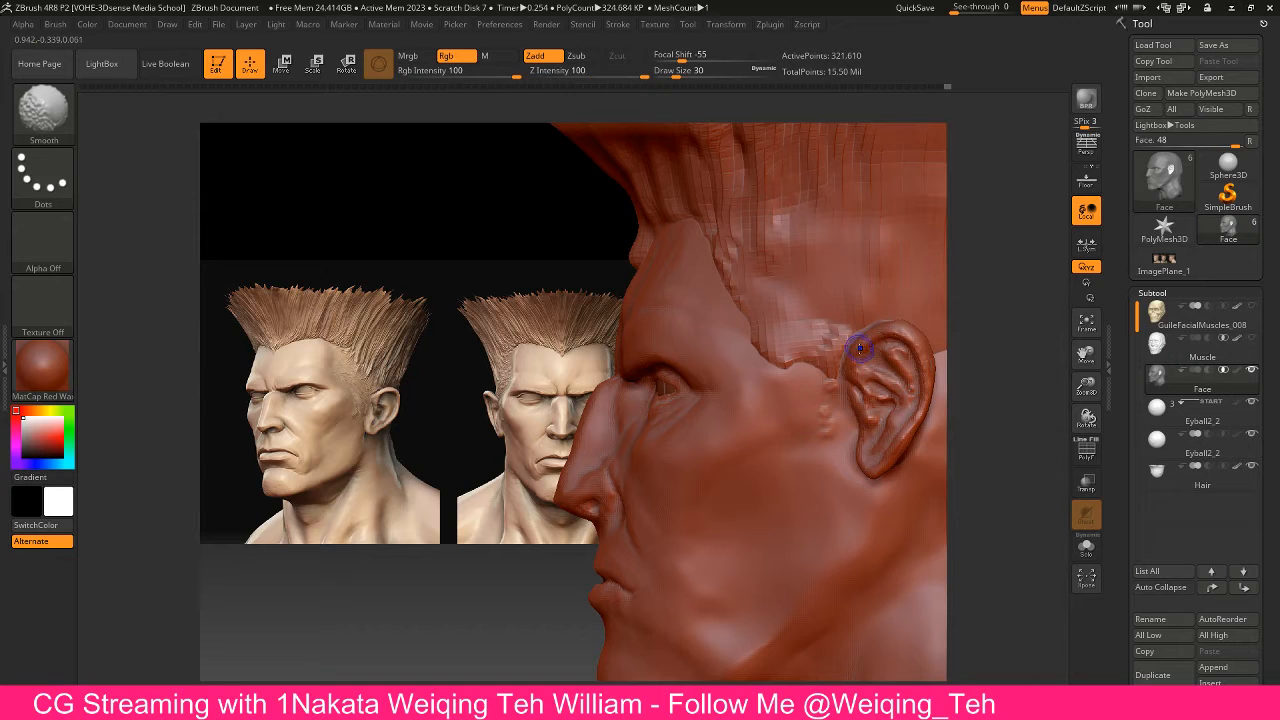
mouse_move(855, 344)
shift+mouse_down()
mouse_move(910, 330)
mouse_move(918, 362)
mouse_move(905, 427)
mouse_move(857, 367)
mouse_move(862, 398)
shift+mouse_up()
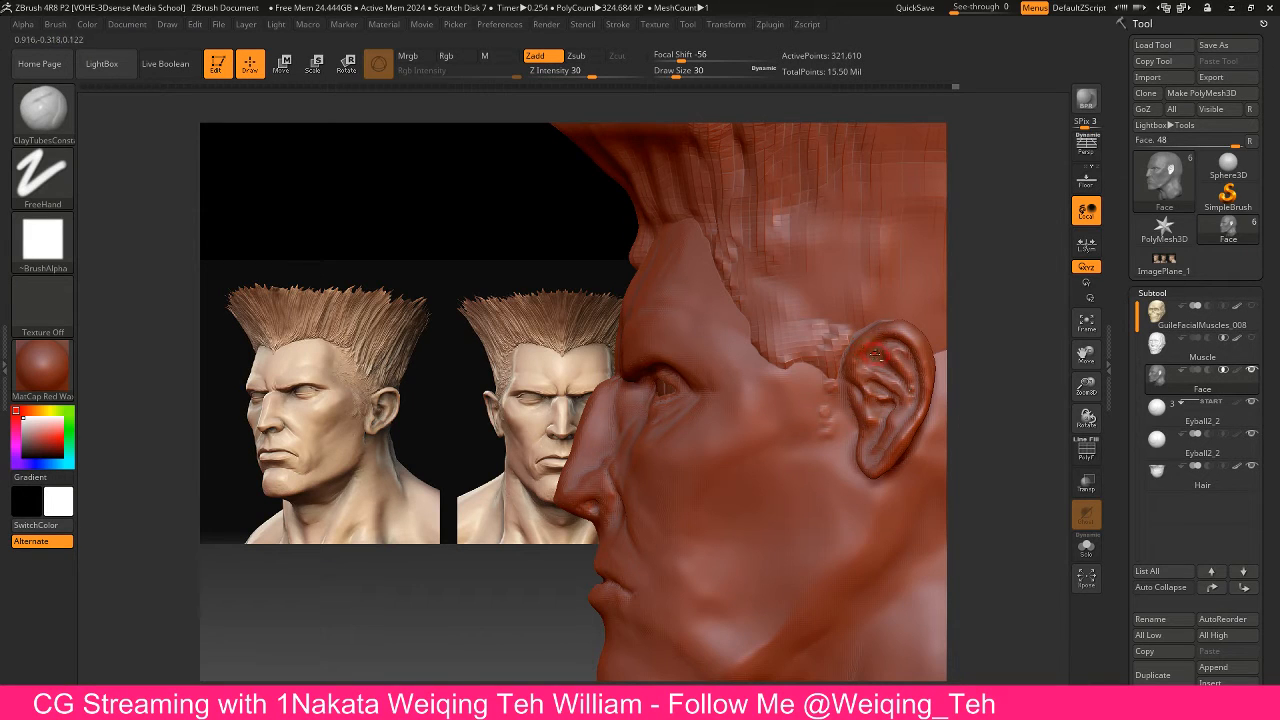
drag(880, 346, 877, 352)
drag(885, 352, 1007, 350)
key(shift)
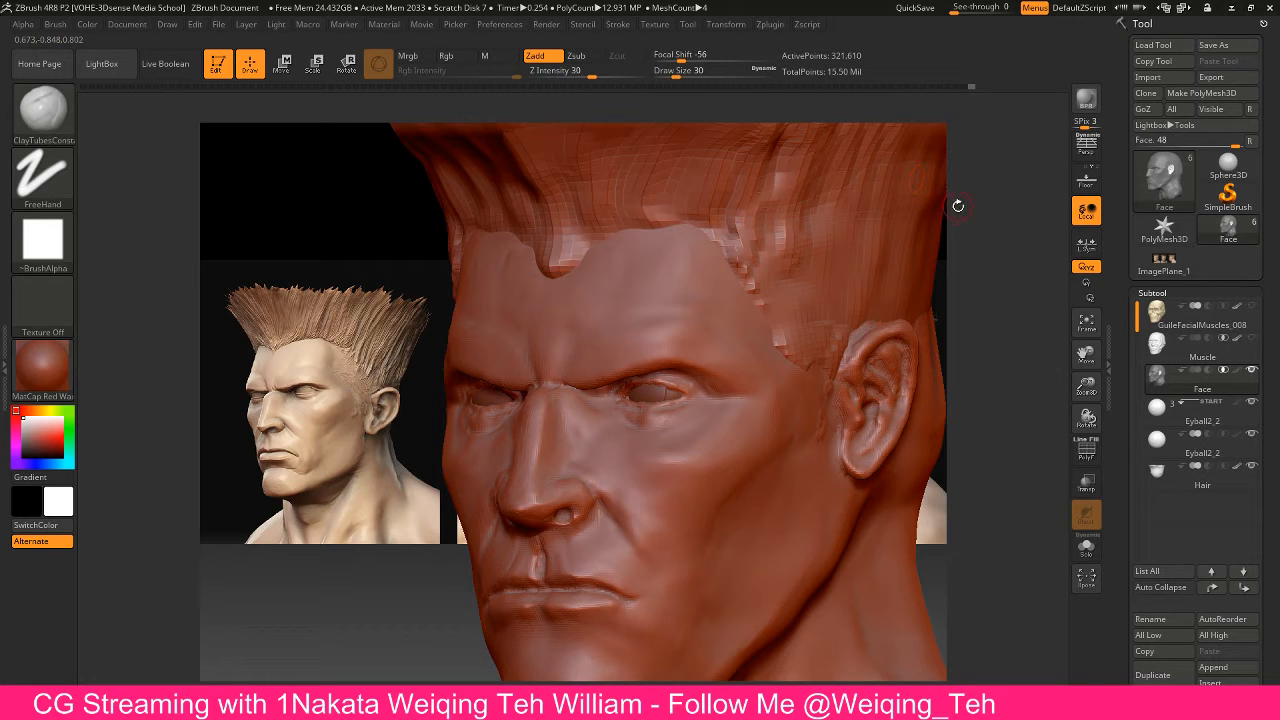
mouse_move(991, 293)
mouse_down()
mouse_move(1005, 292)
mouse_move(979, 291)
mouse_up()
Switch to anatomyforsculptors.pdf in Adobe Reader and look at the torso cross-section and muscle figure pages
key(alt+Tab)
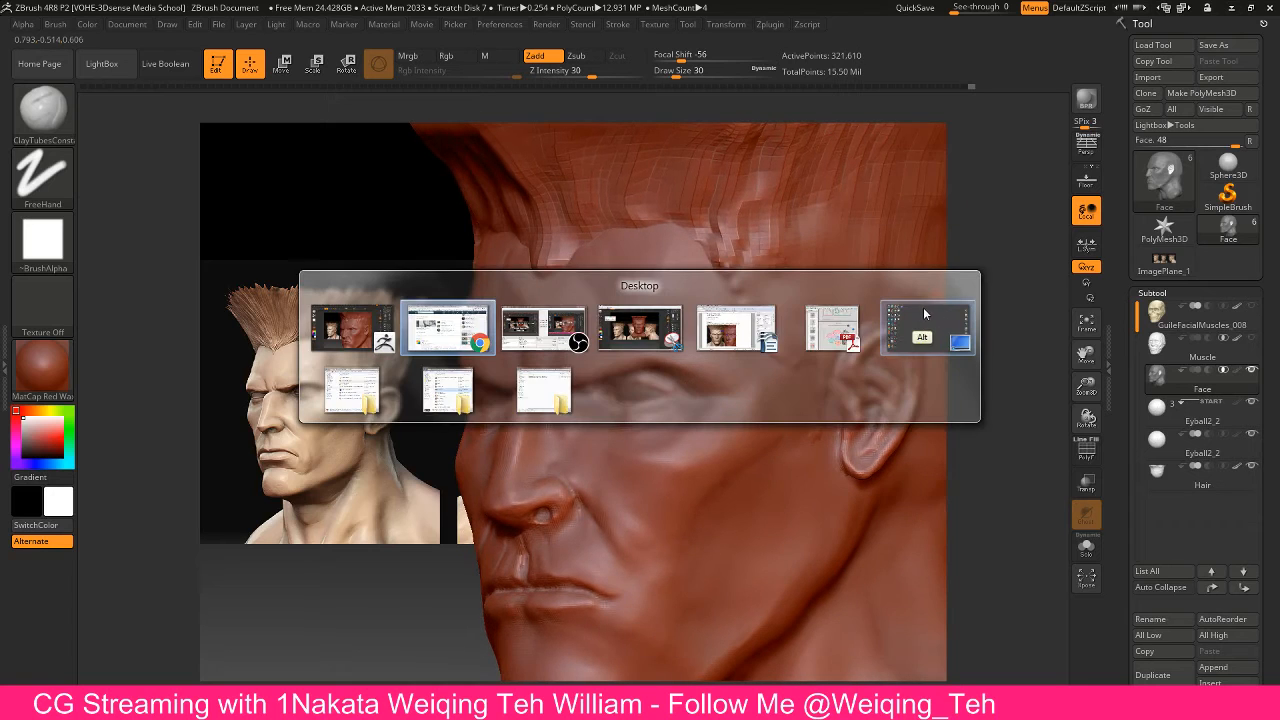
click(832, 328)
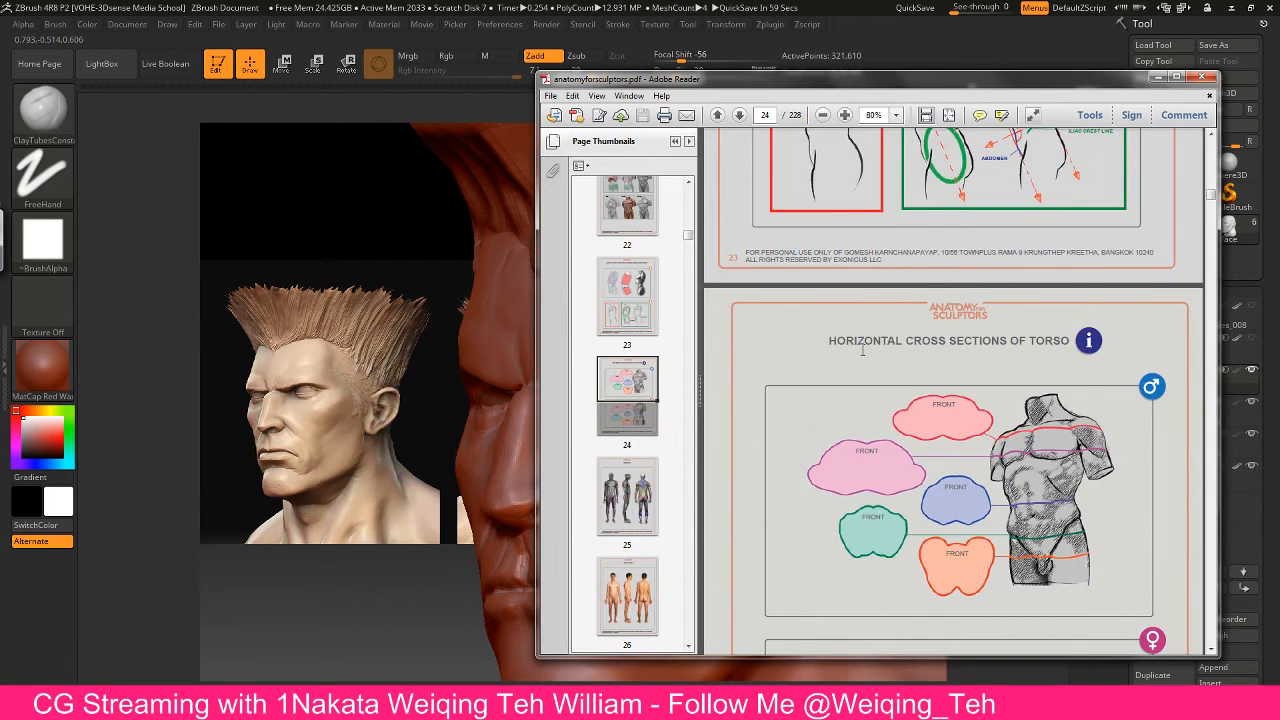
scroll(865, 357, down, 4)
scroll(865, 357, down, 5)
key(alt+Tab)
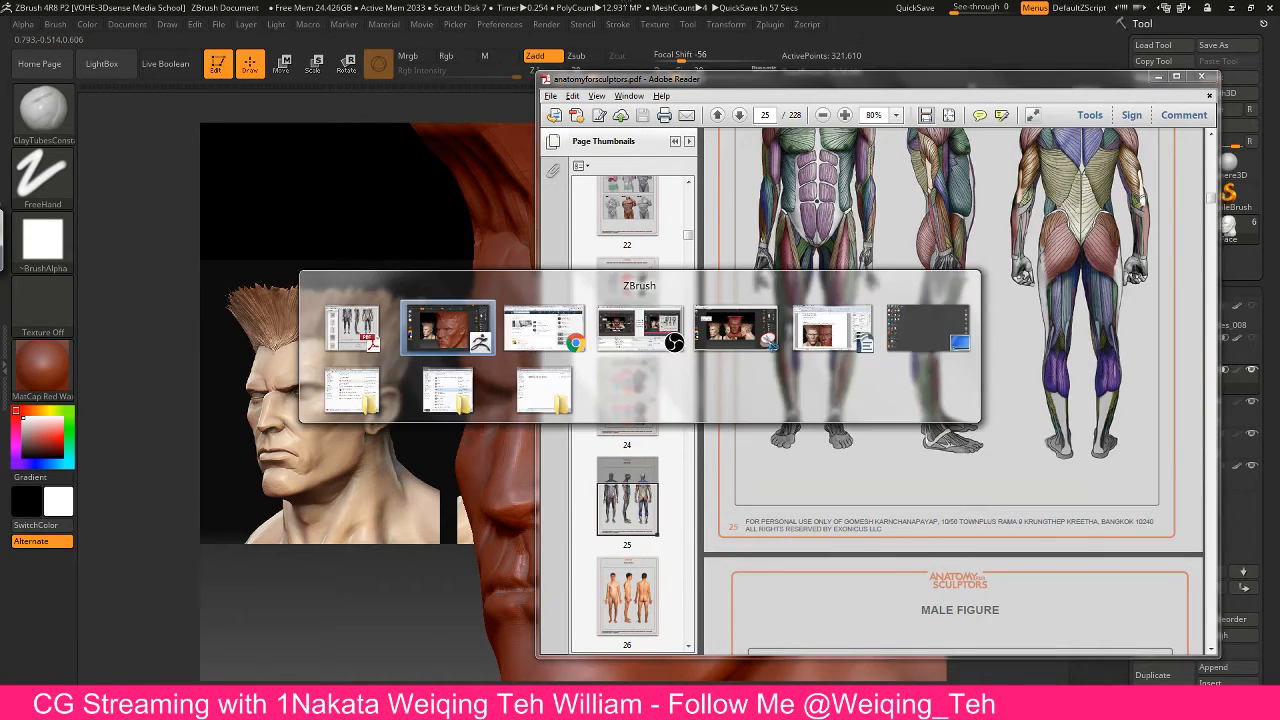
key(Escape)
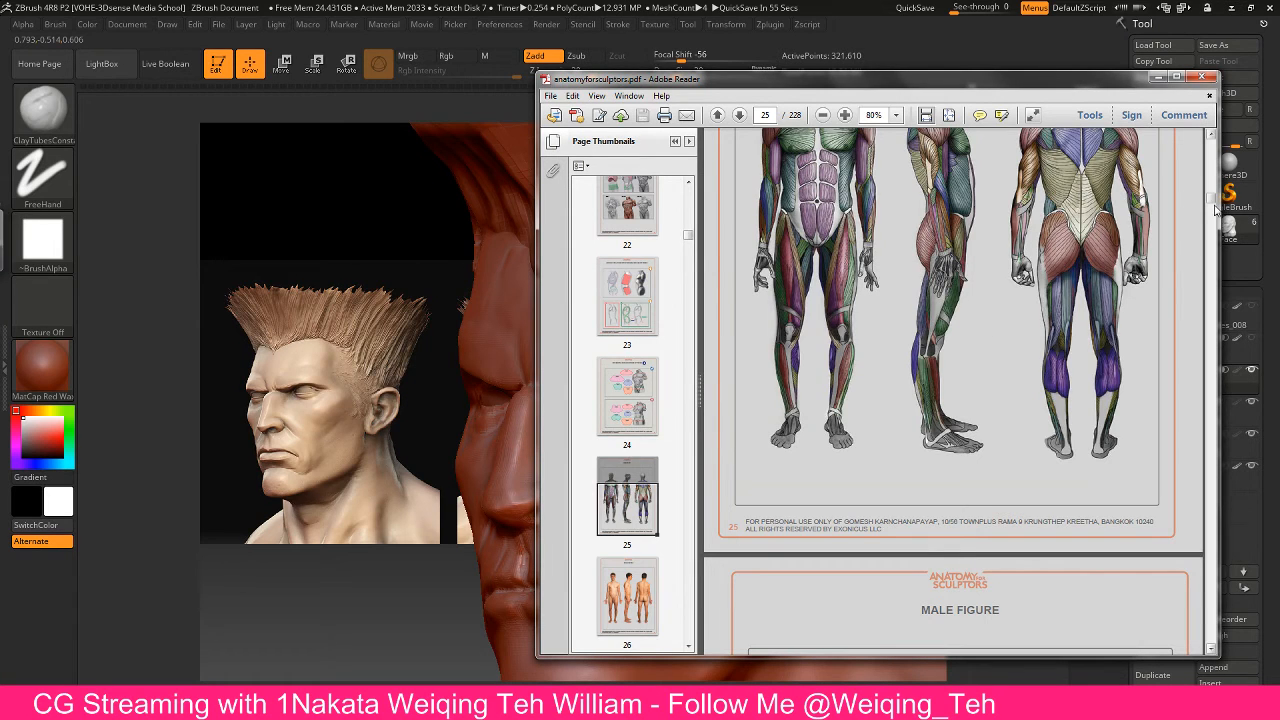
Go back to the beginning of the PDF and examine the table of contents, including the Head & Neck section
scroll(1210, 150, up, 10)
drag(1210, 150, 1210, 133)
scroll(998, 378, down, 5)
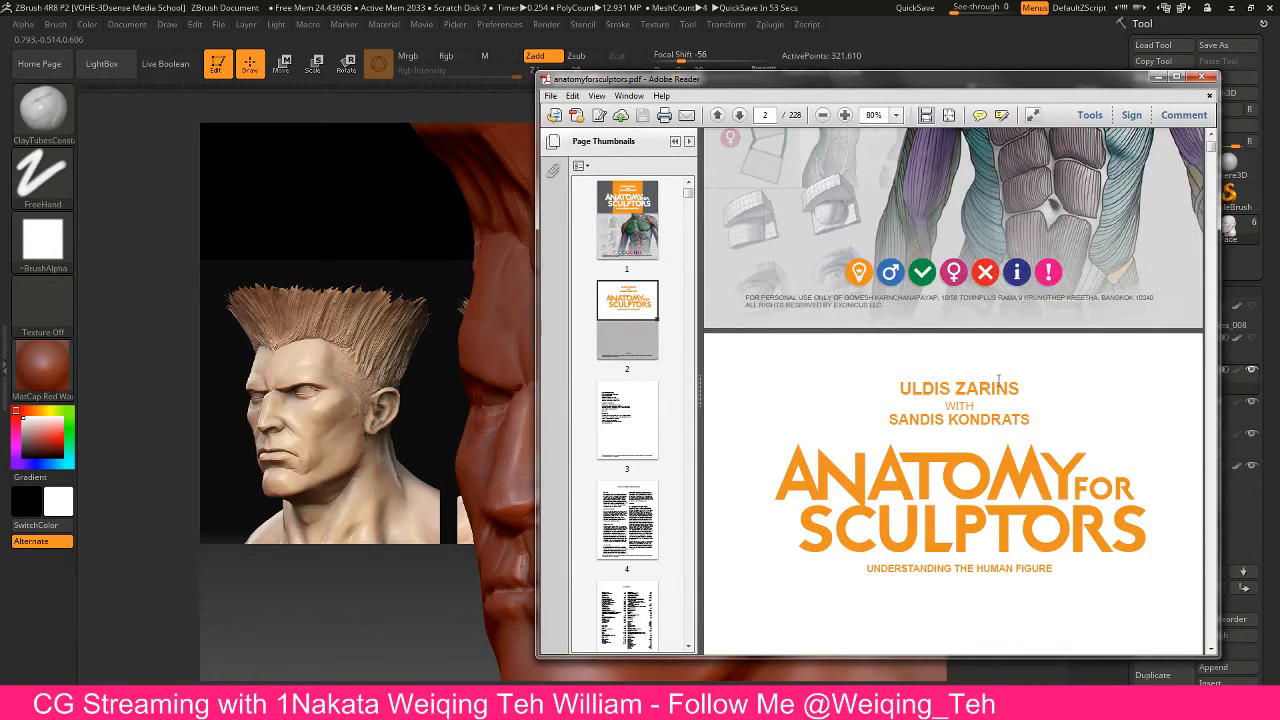
scroll(998, 378, down, 8)
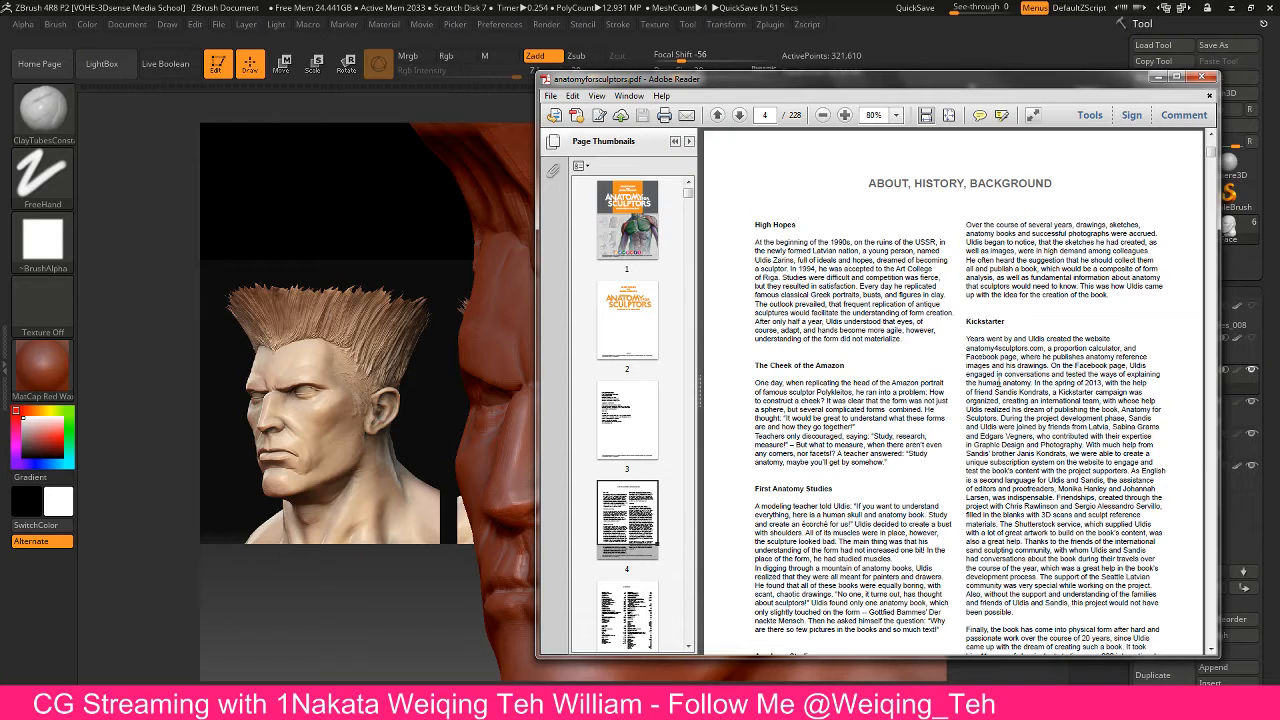
scroll(998, 378, down, 8)
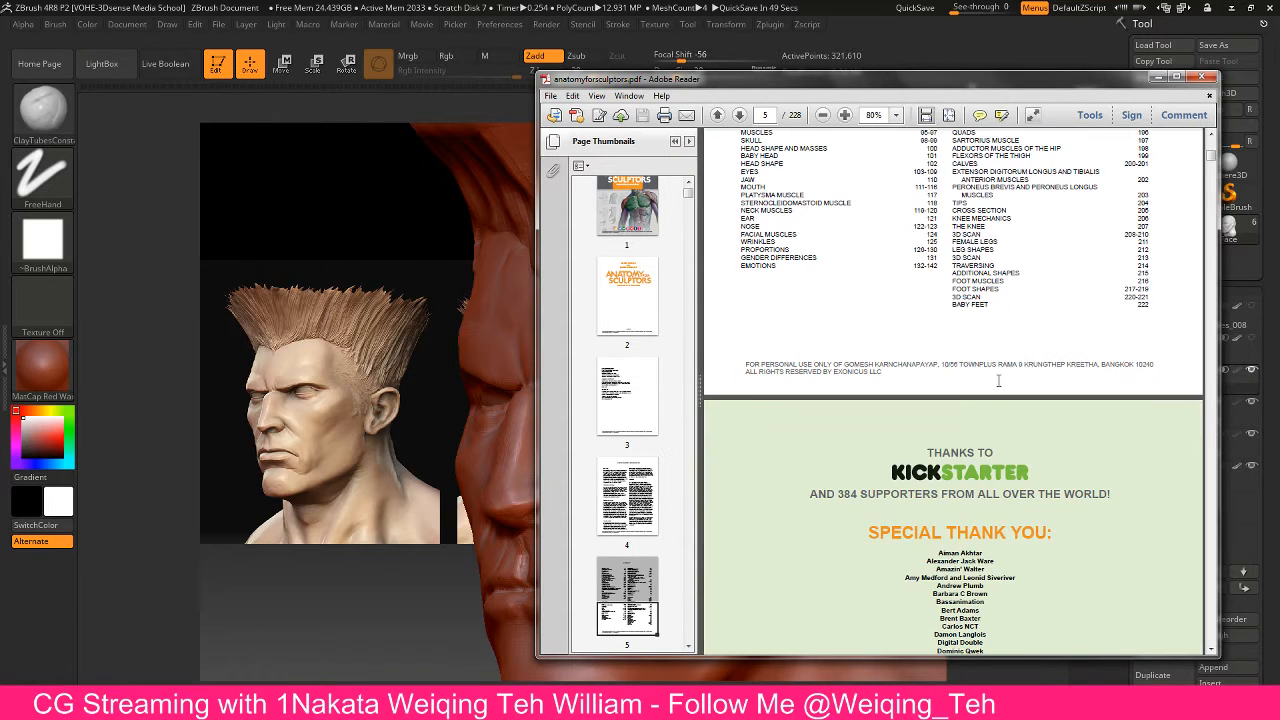
scroll(991, 407, up, 4)
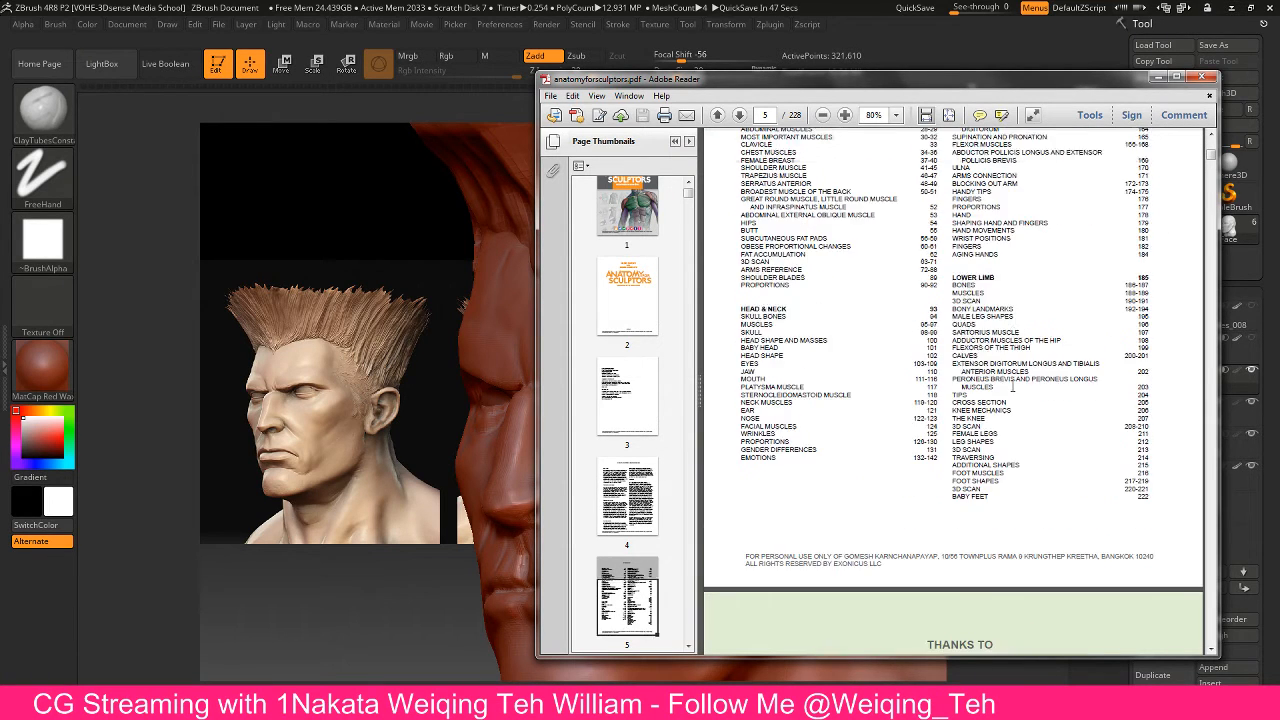
scroll(976, 305, down, 1)
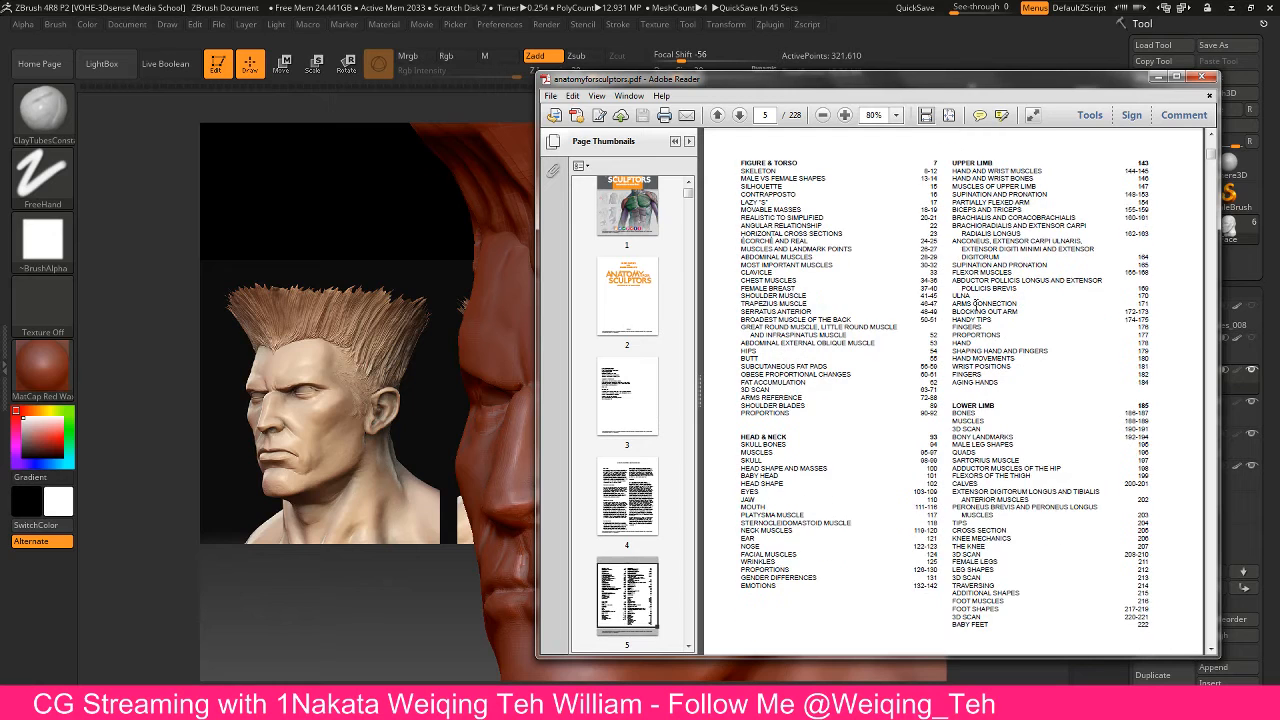
key(alt+Tab)
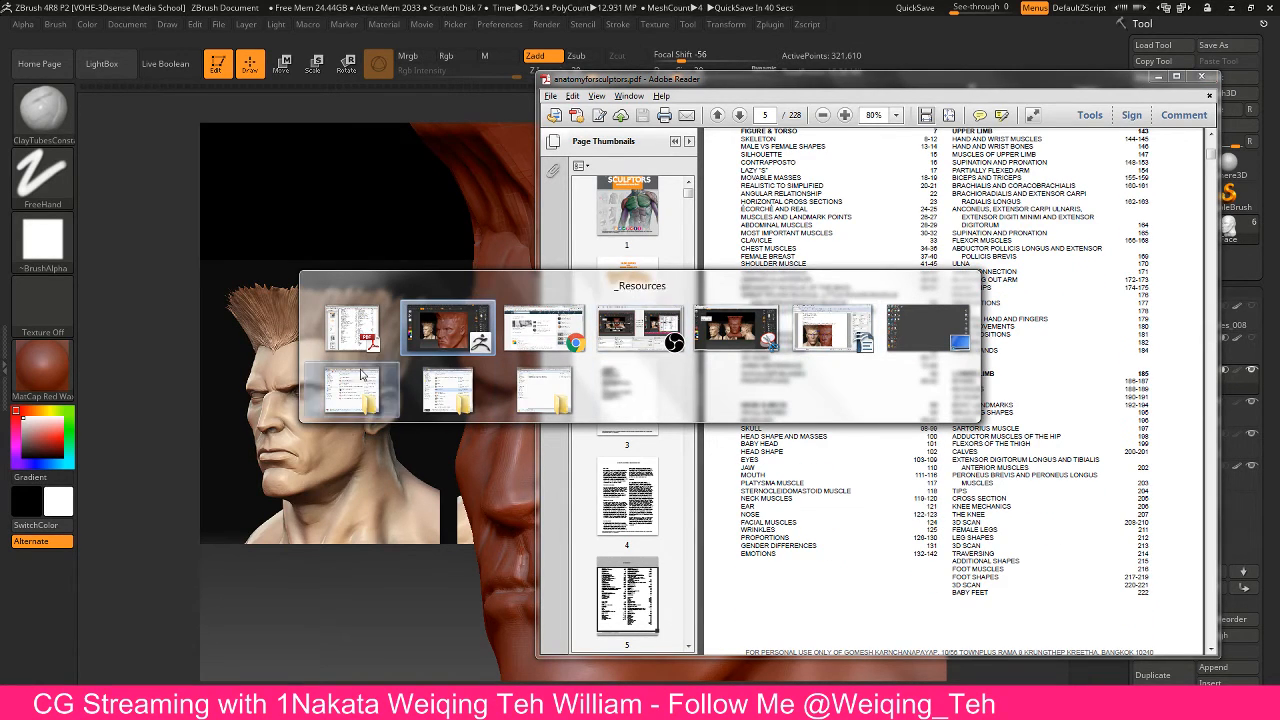
click(355, 328)
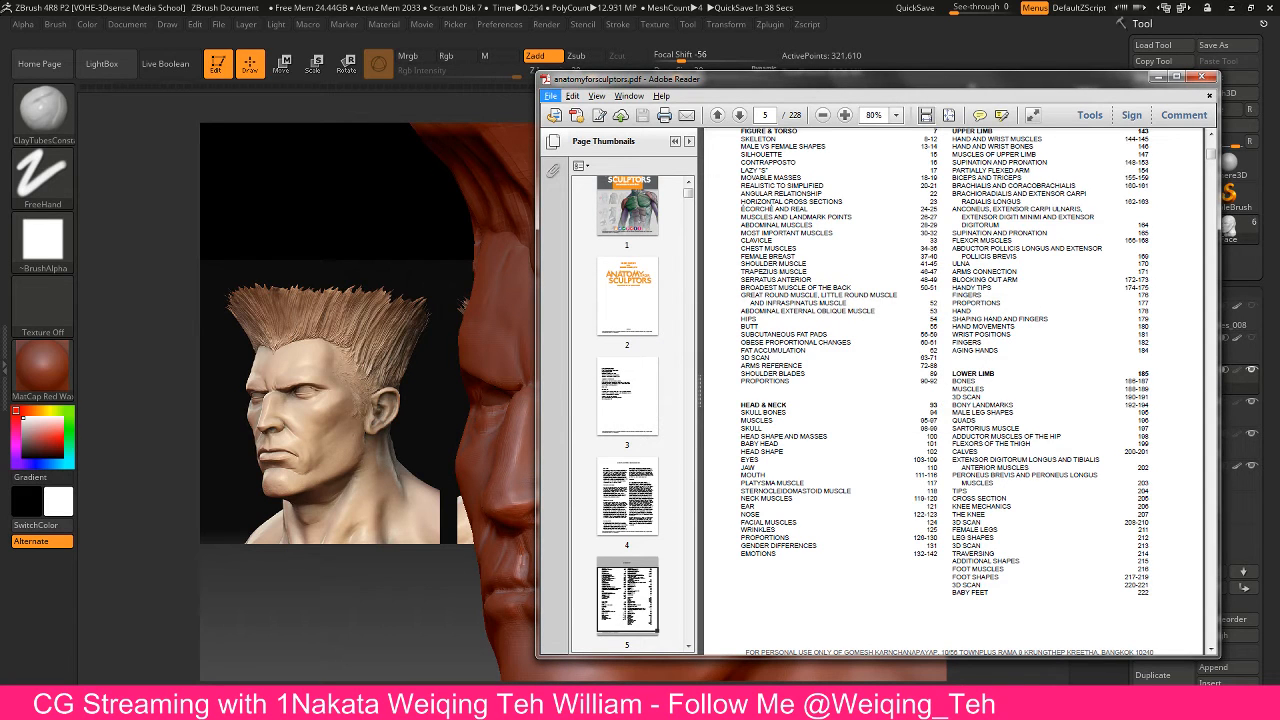
Switch to Chrome and look through the open Pinterest, YouTube and LinkedIn pages, including the LinkedIn network invitations
key(alt+Tab)
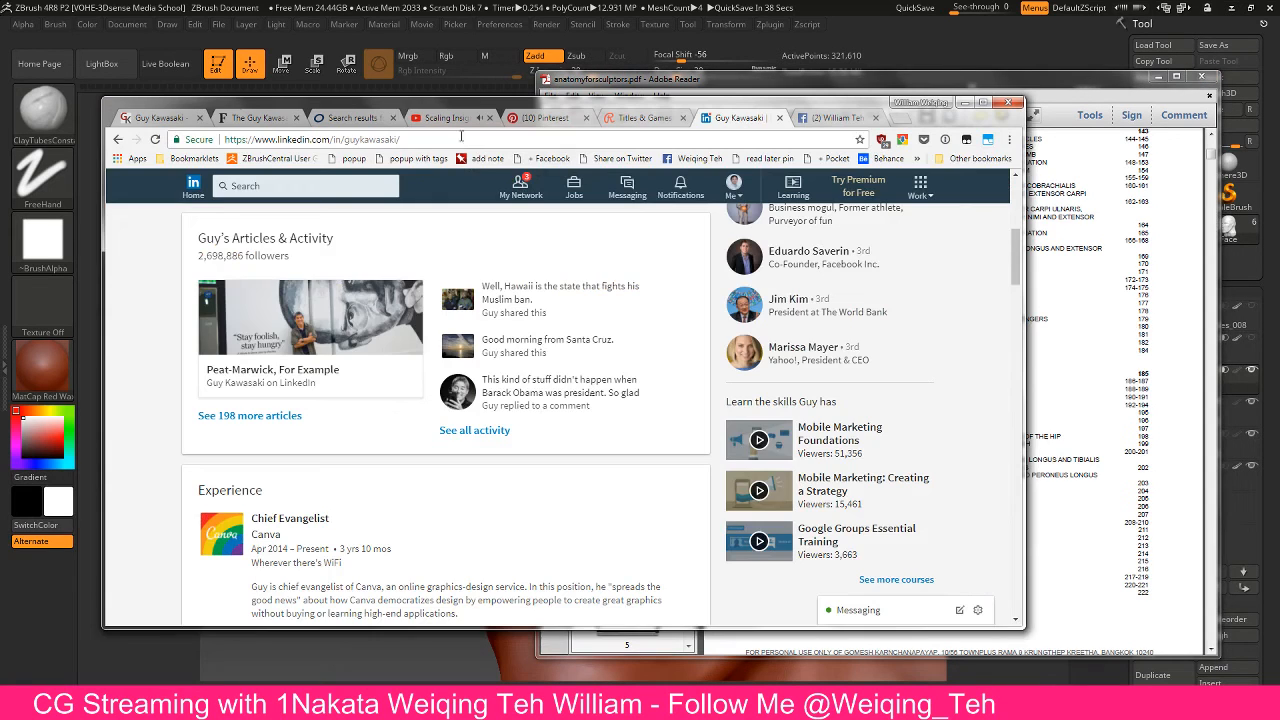
click(560, 118)
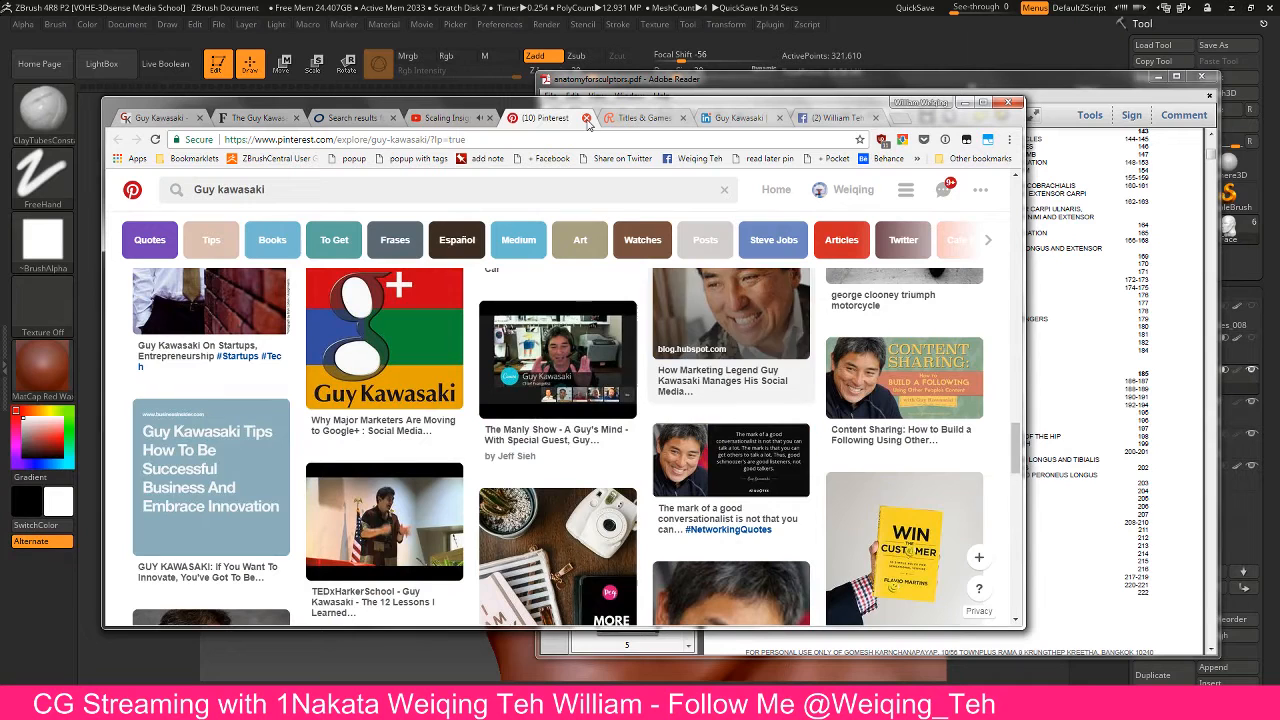
scroll(560, 400, down, 2)
click(440, 118)
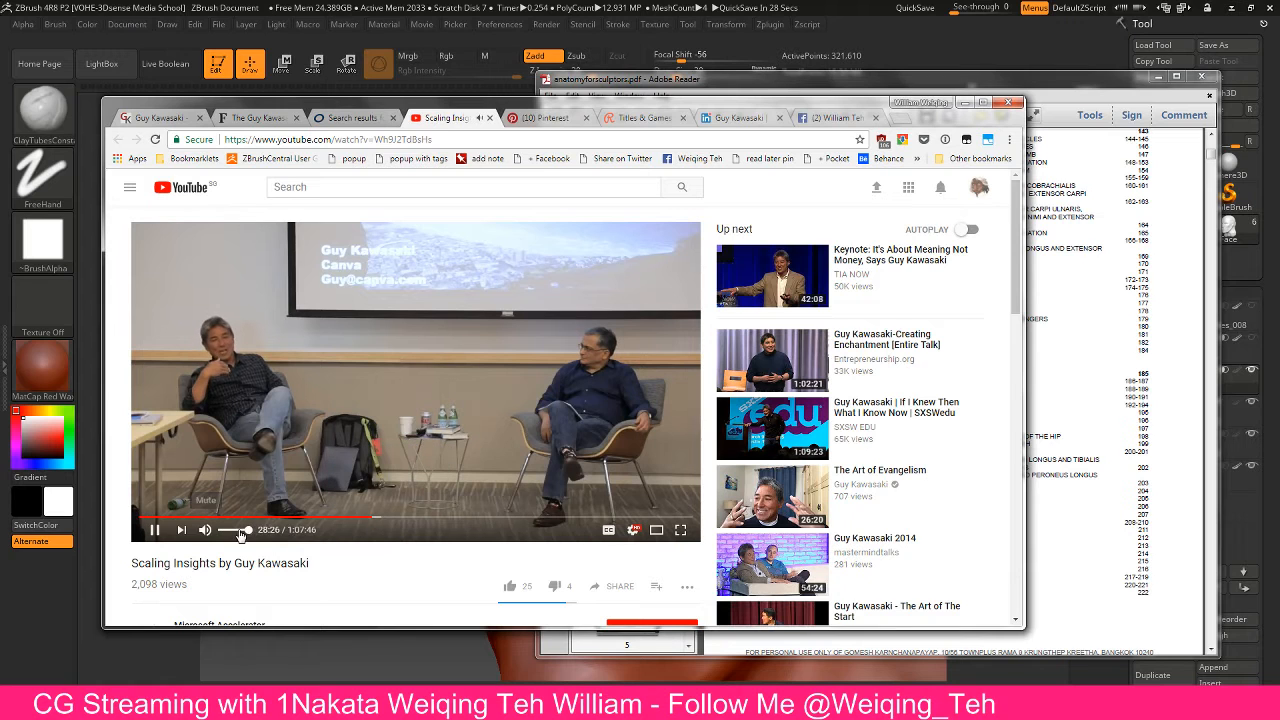
click(730, 118)
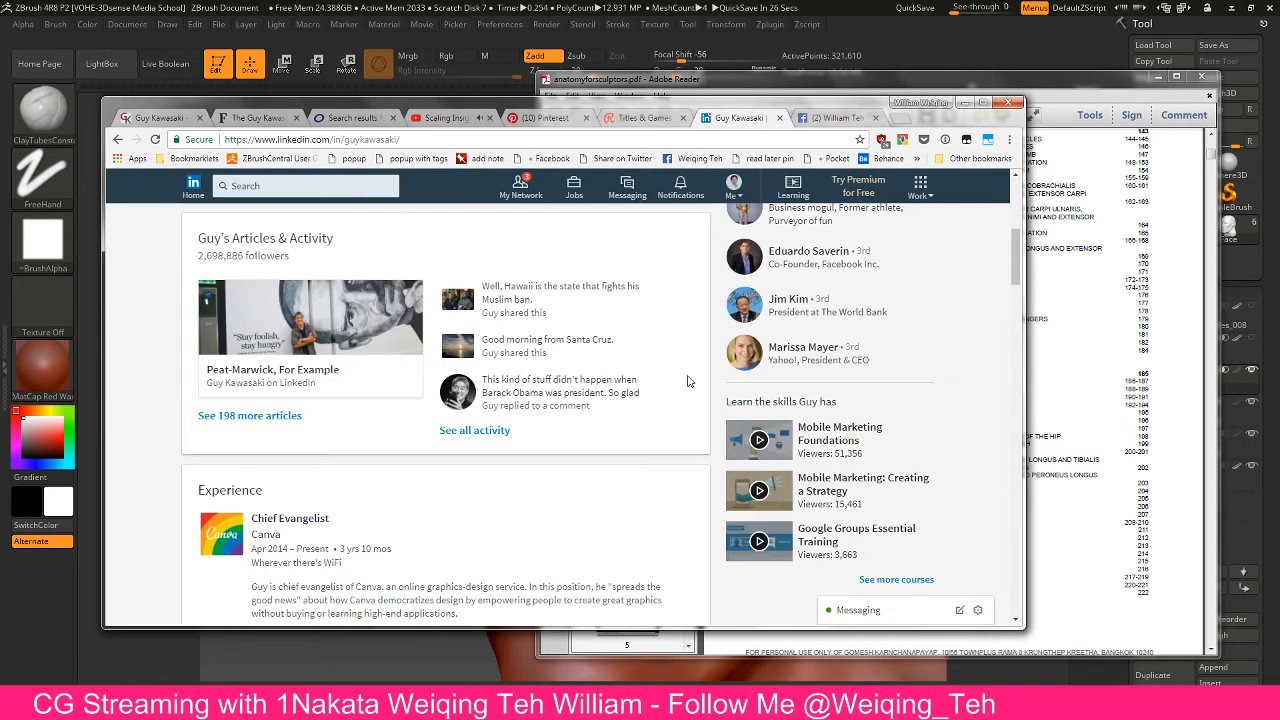
scroll(687, 381, down, 10)
click(522, 188)
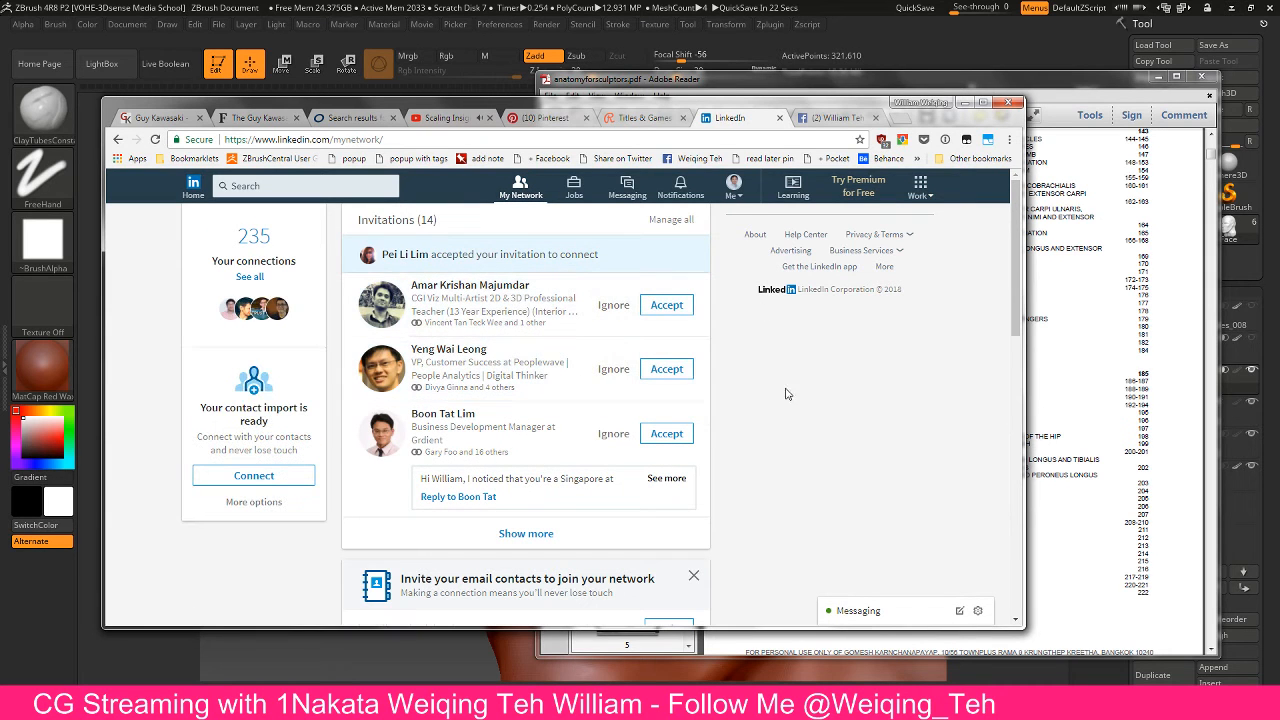
Check the notifications on the Facebook design page and look through its posts
click(826, 118)
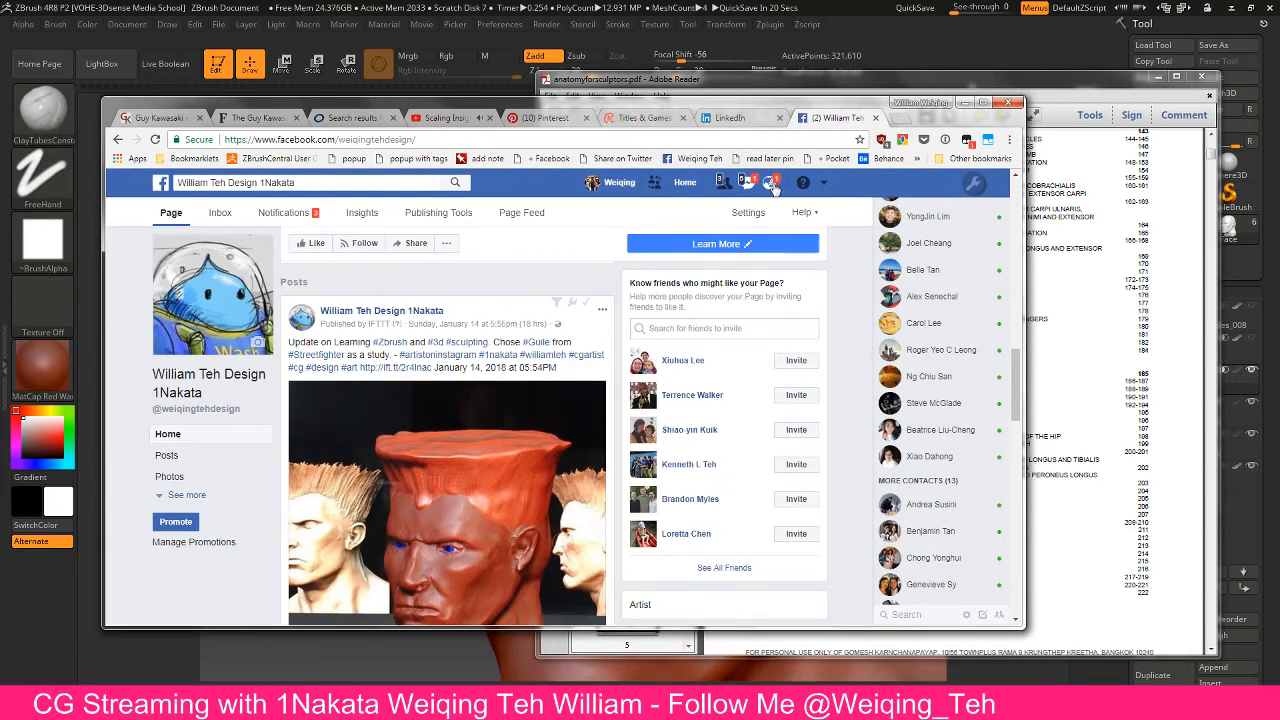
click(772, 184)
click(772, 186)
scroll(857, 268, down, 12)
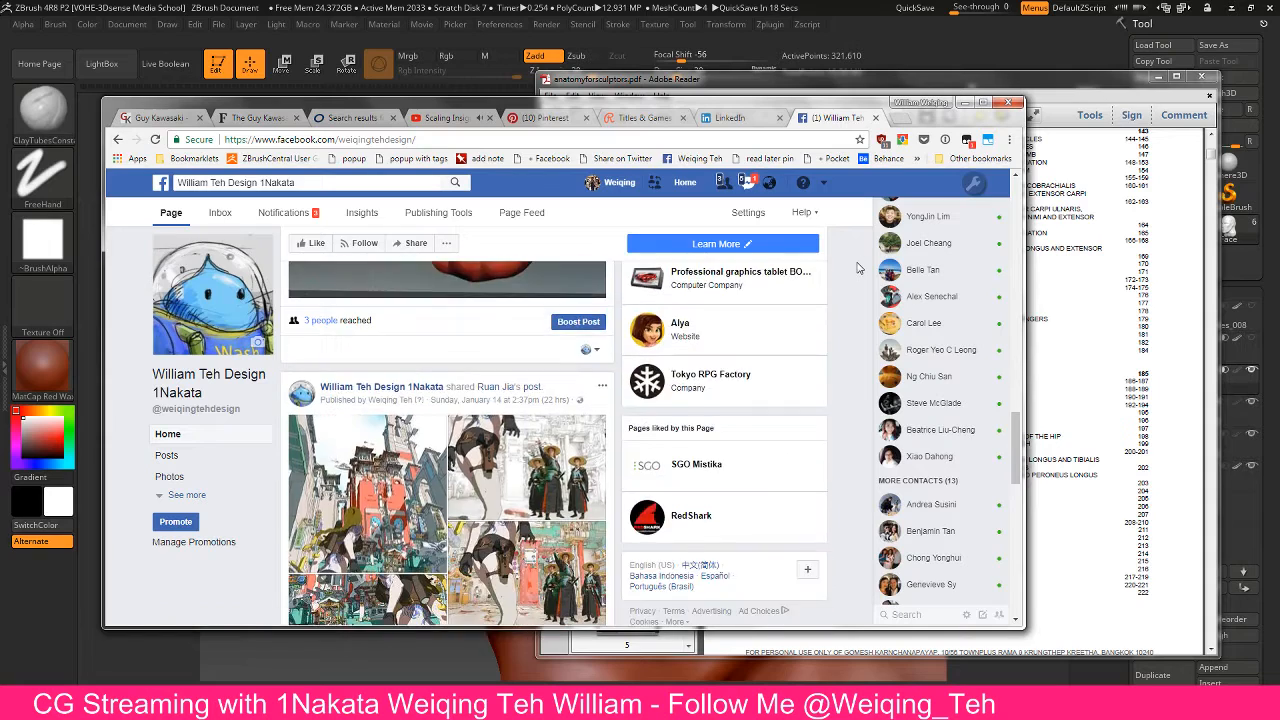
scroll(857, 268, down, 10)
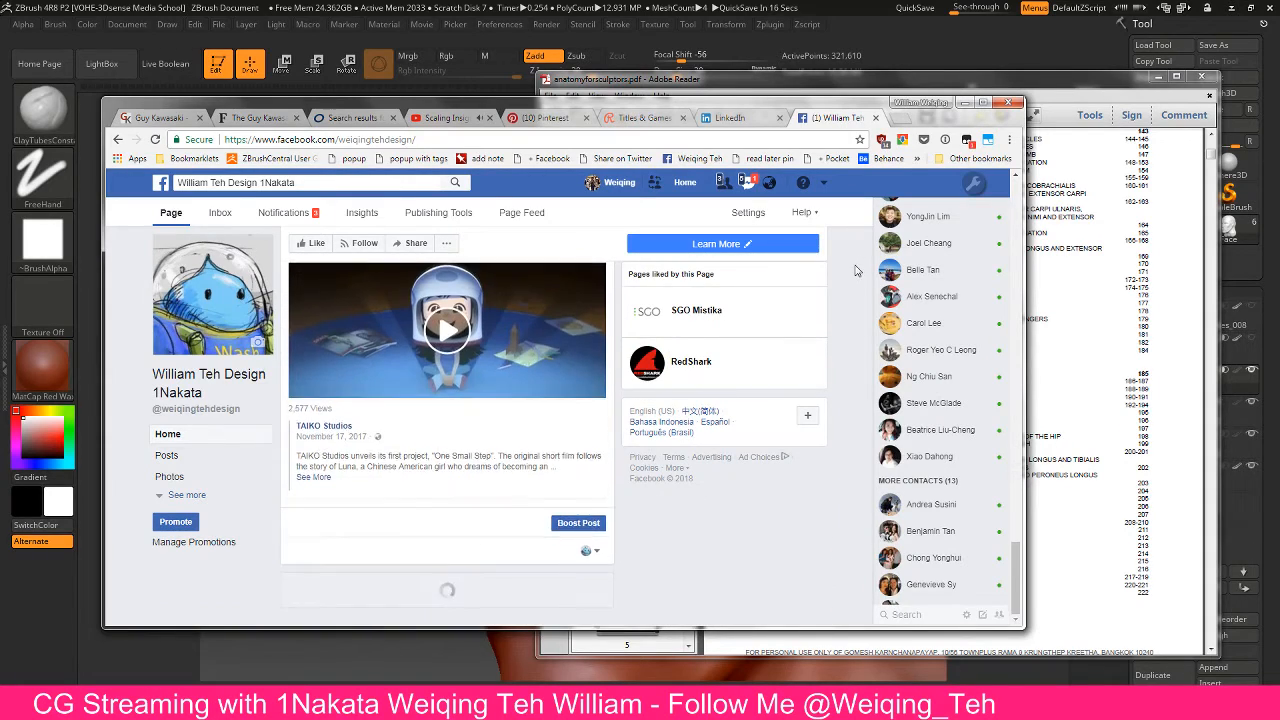
Unpin the Mechatro Wego video post from the top of the Facebook page
scroll(856, 276, up, 6)
scroll(856, 278, down, 5)
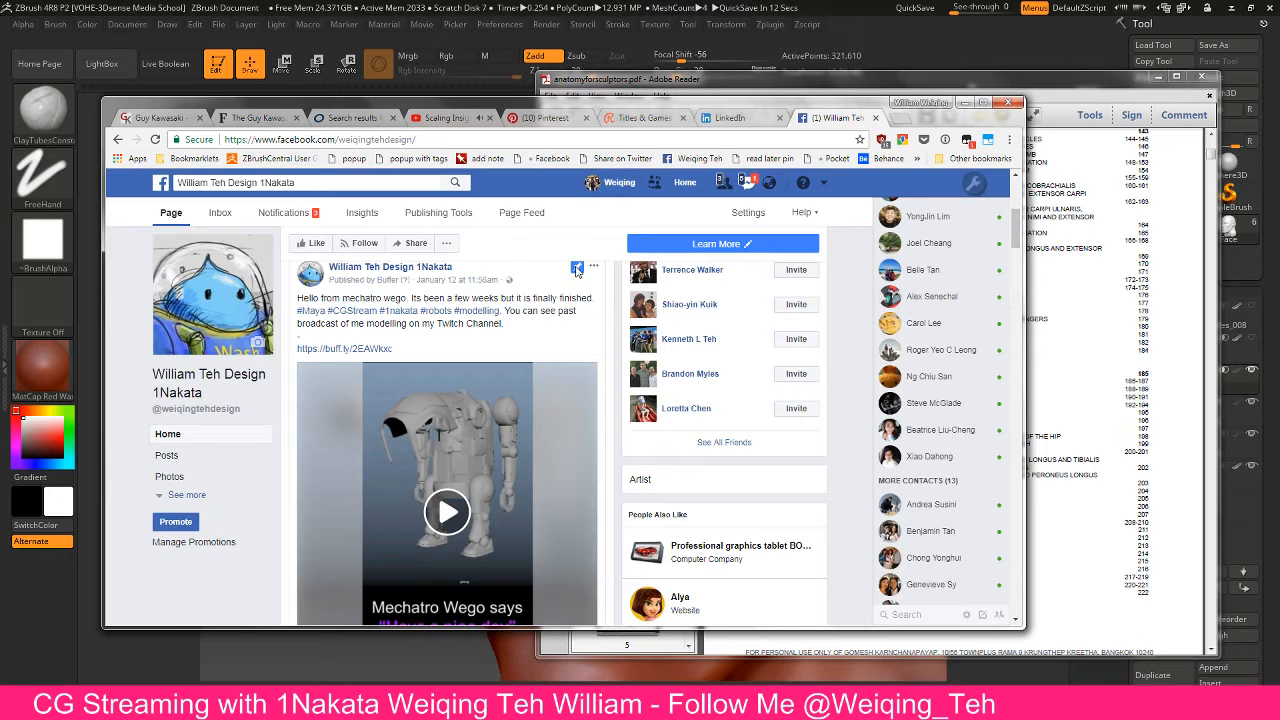
click(594, 267)
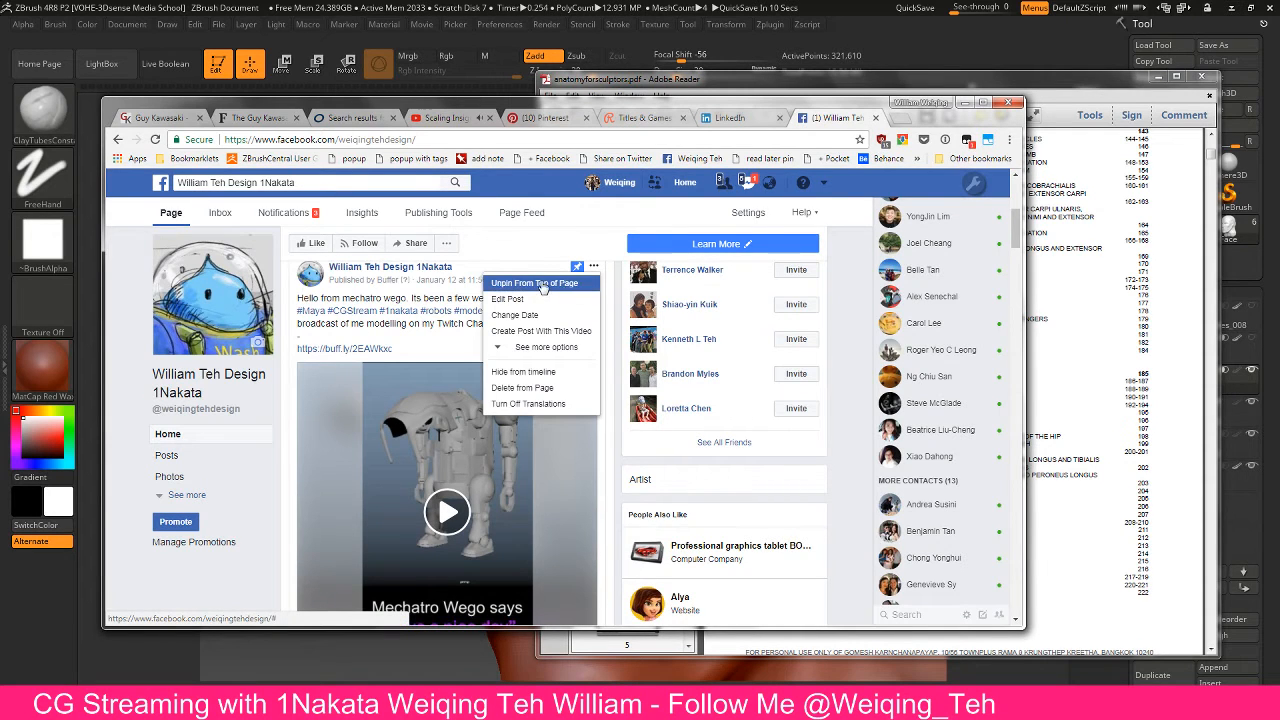
click(571, 285)
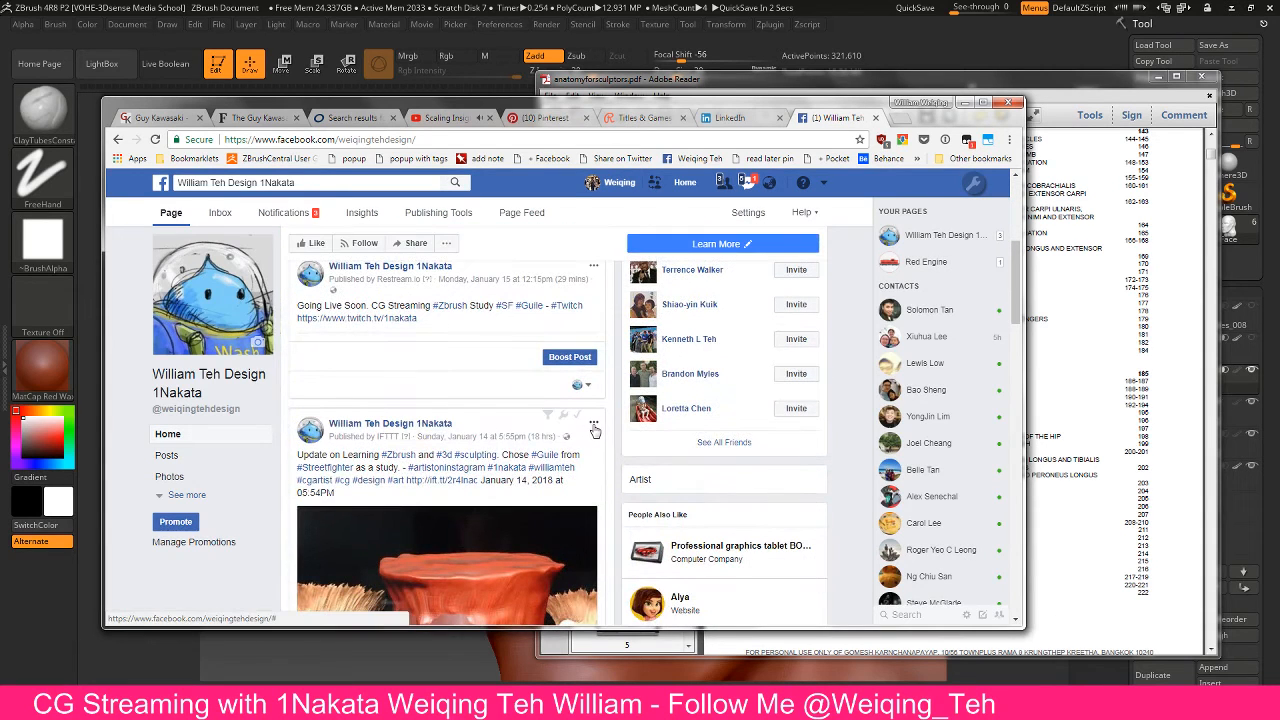
Look over the Guile sculpt update on the Facebook page, return to ZBrush and compare the head with the references
scroll(592, 425, down, 3)
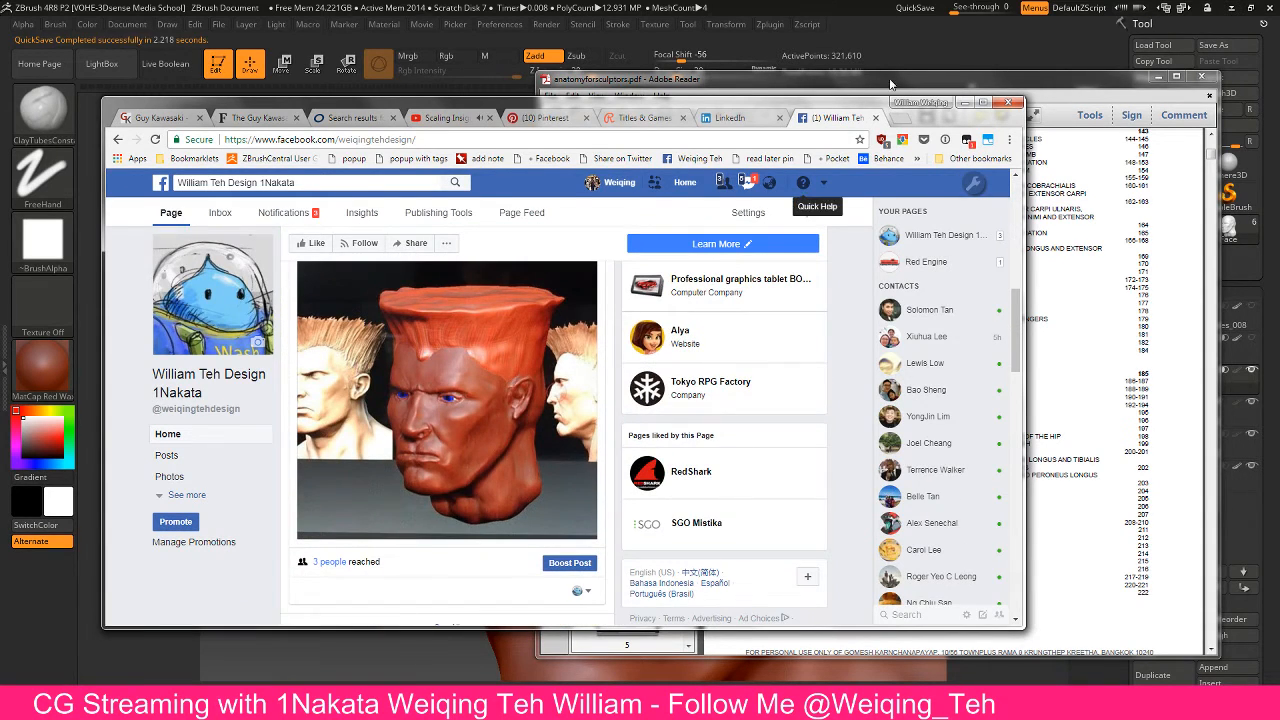
click(888, 44)
drag(292, 271, 709, 453)
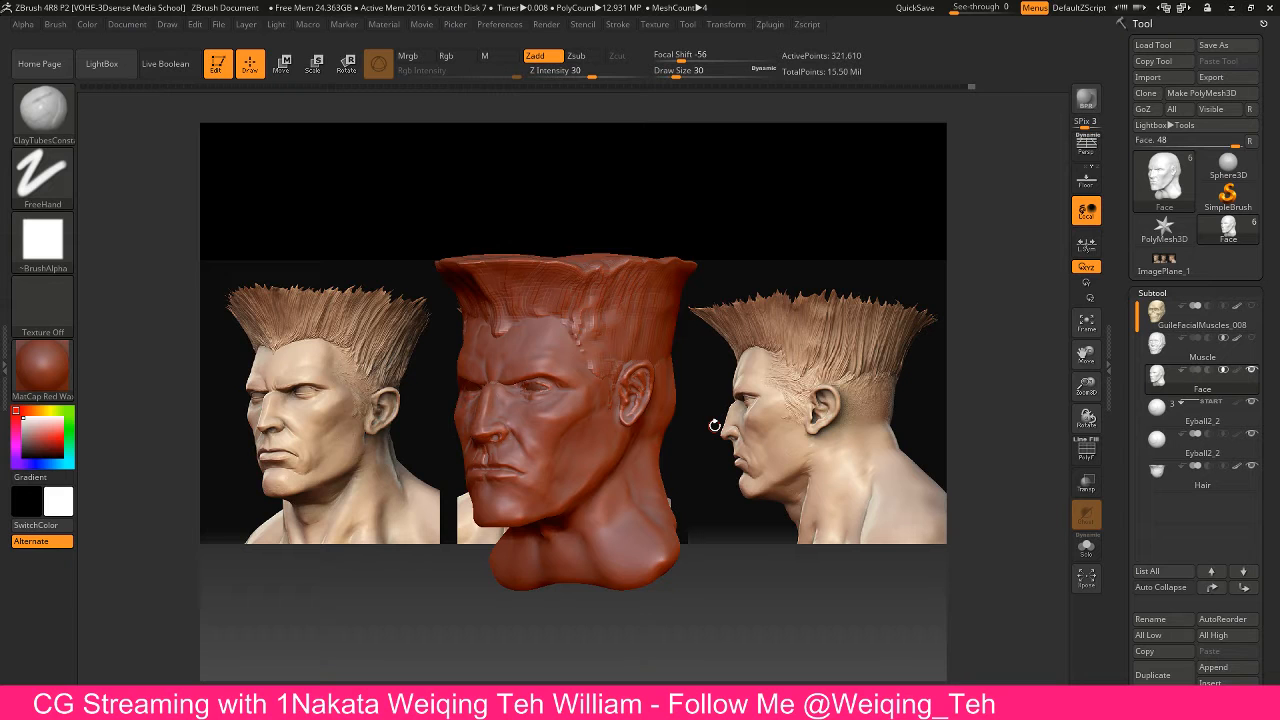
drag(719, 421, 671, 416)
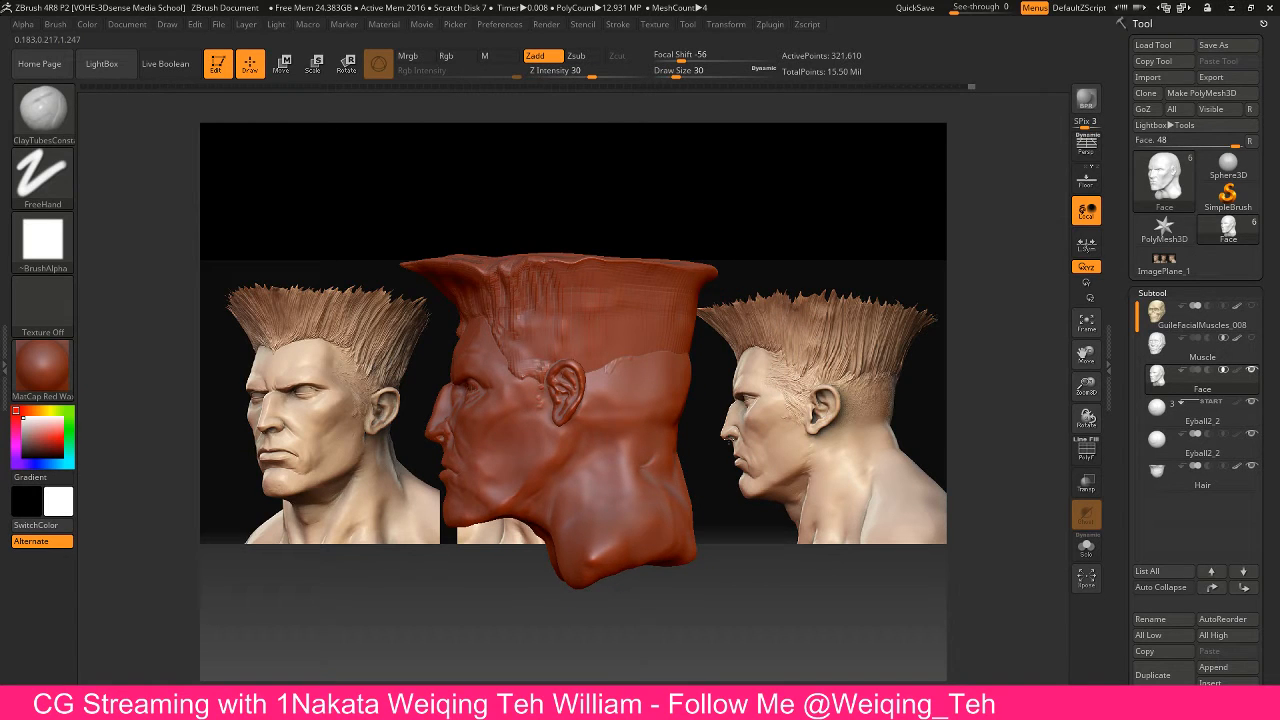
Adjust the jaw and neck area with the Move Topological brush at draw size 70
mouse_move(733, 444)
mouse_down()
mouse_move(751, 447)
mouse_move(721, 465)
mouse_move(723, 556)
mouse_up()
key(b)
key(m)
key(t)
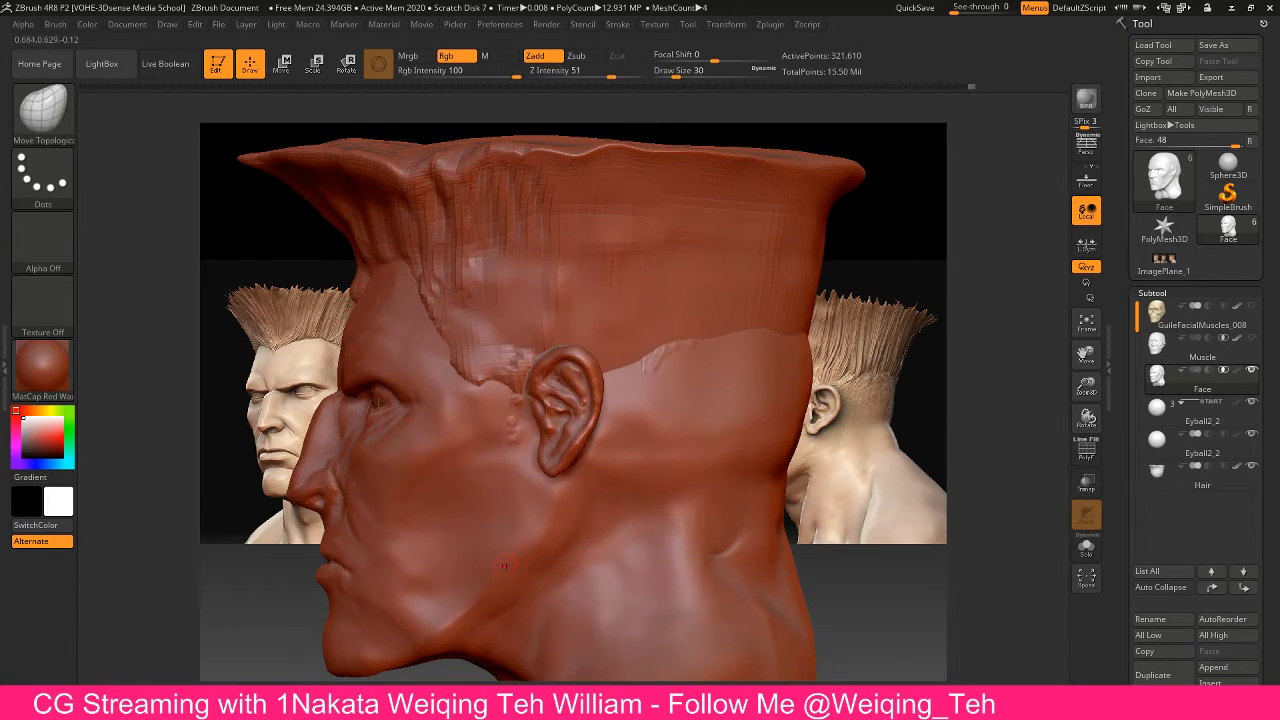
key(bracketright)
key(bracketright)
key(bracketright)
key(bracketright)
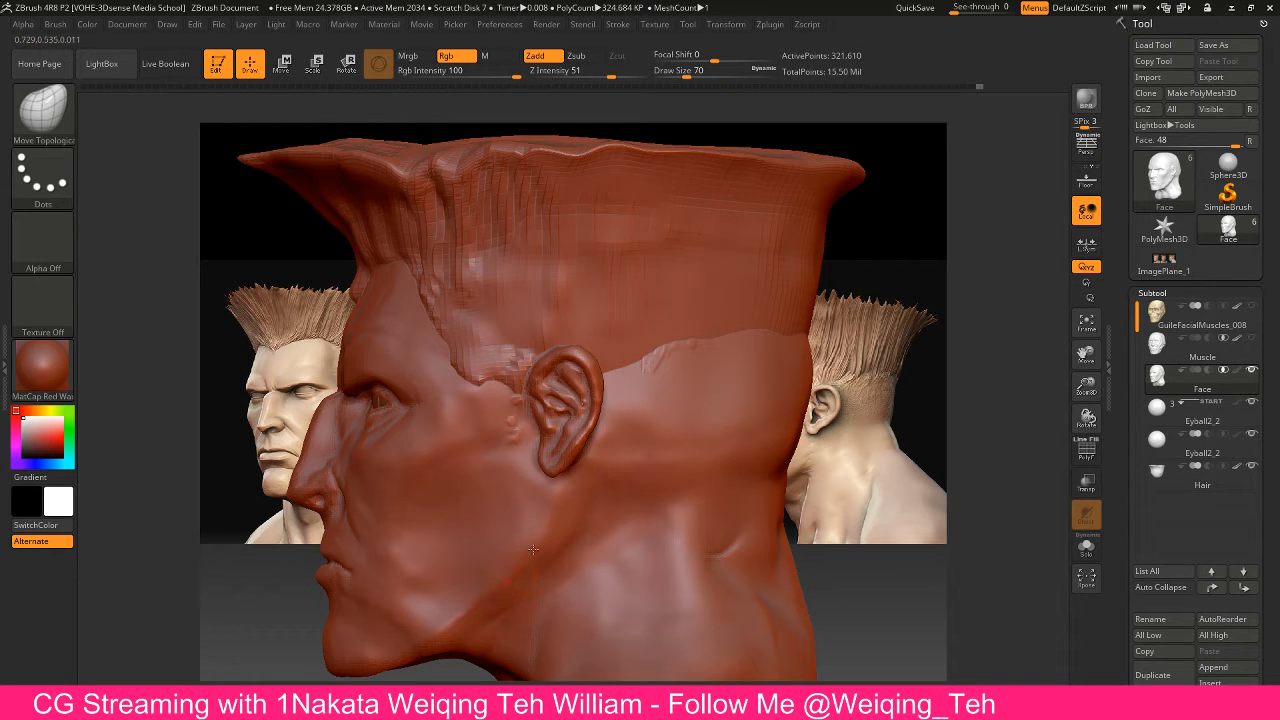
drag(888, 500, 990, 213)
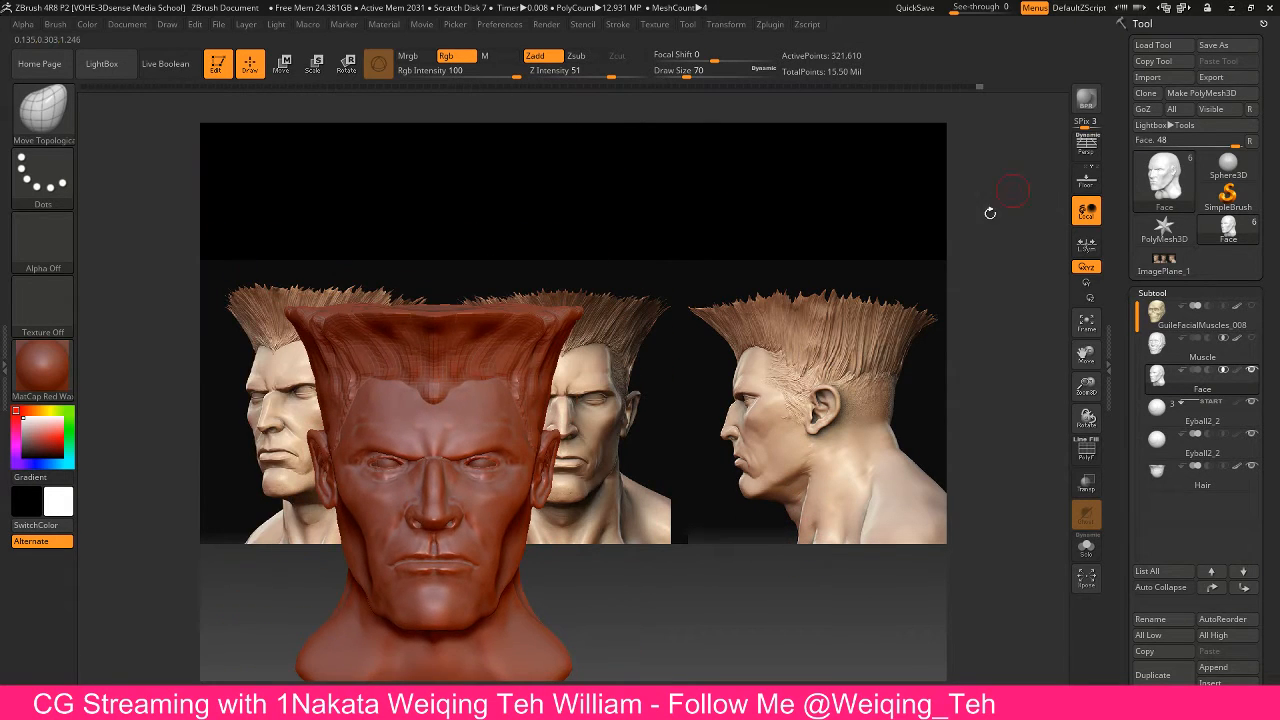
Save the tool as GuileFacialMuscles_008.ztl in the 05-FaceHair folder, replacing the existing file
click(1213, 45)
click(684, 135)
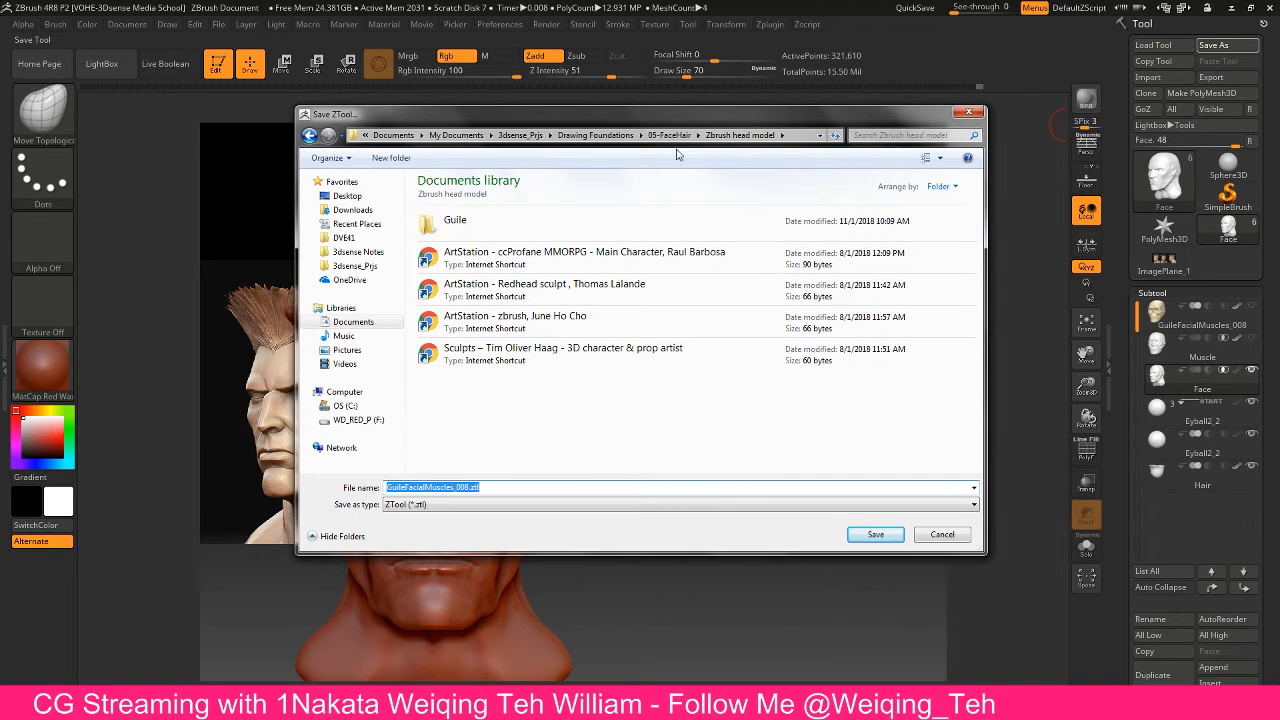
click(669, 135)
click(866, 536)
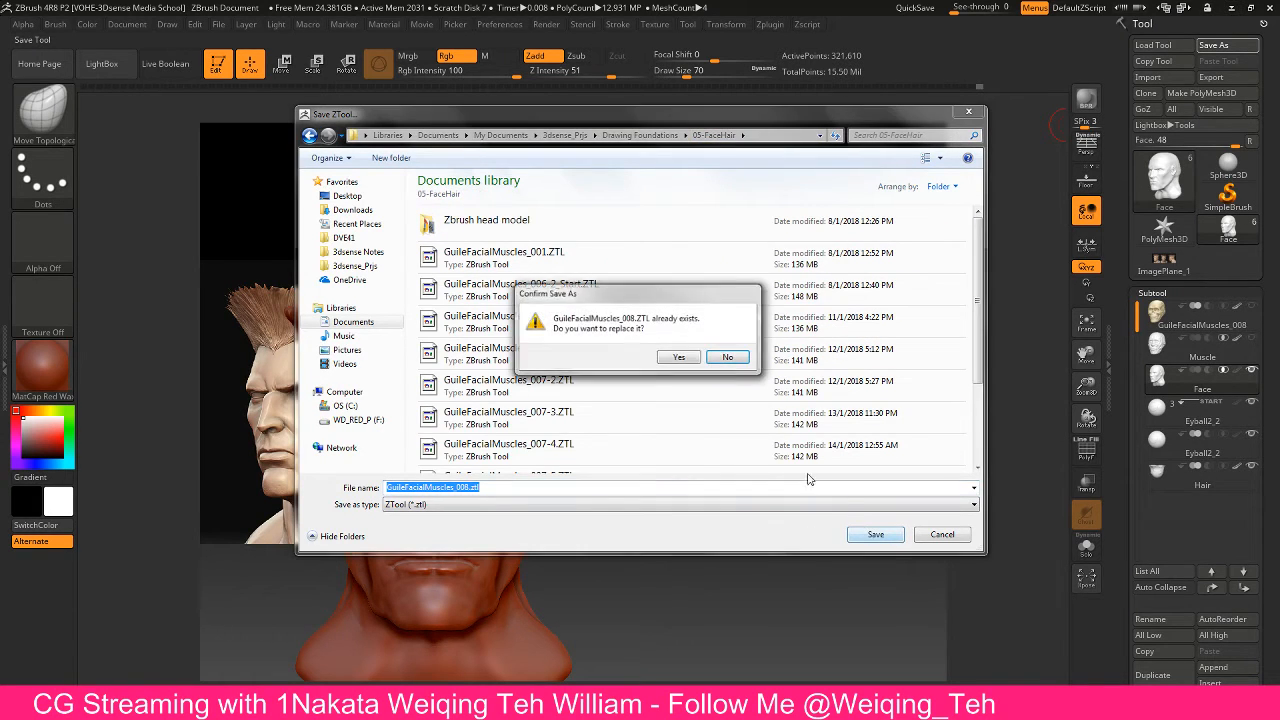
click(679, 358)
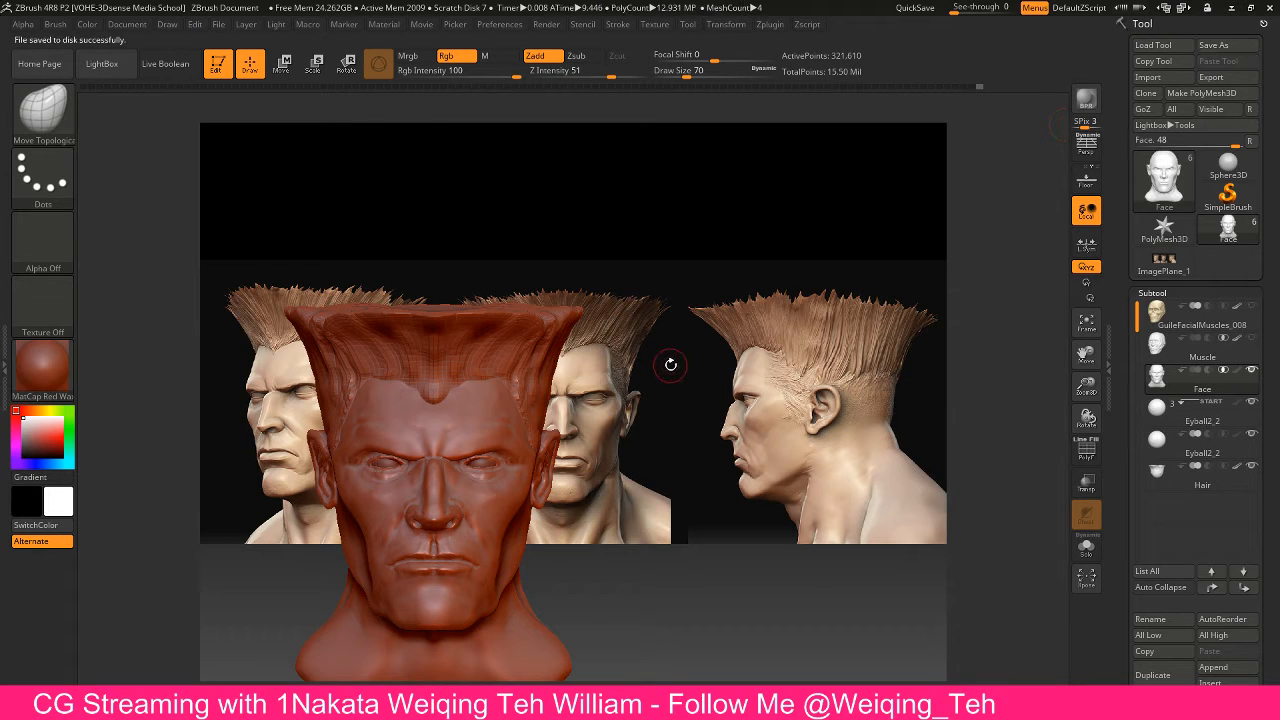
Build up the eyelids with the ClayTubes brush at draw size 22 and smooth the strokes
mouse_move(696, 403)
mouse_down()
mouse_move(667, 397)
mouse_move(678, 406)
mouse_move(822, 373)
mouse_move(790, 388)
mouse_move(936, 413)
mouse_move(805, 423)
mouse_up()
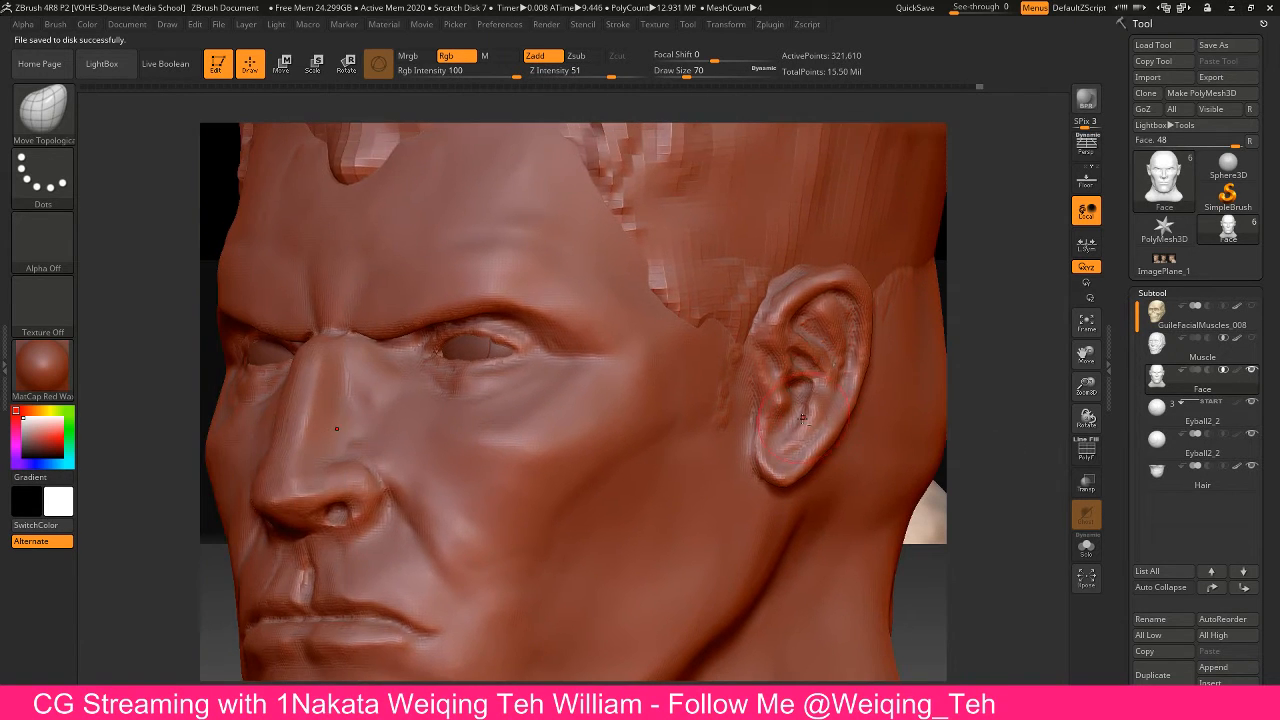
mouse_move(969, 430)
mouse_down()
mouse_move(933, 471)
mouse_move(869, 466)
mouse_up()
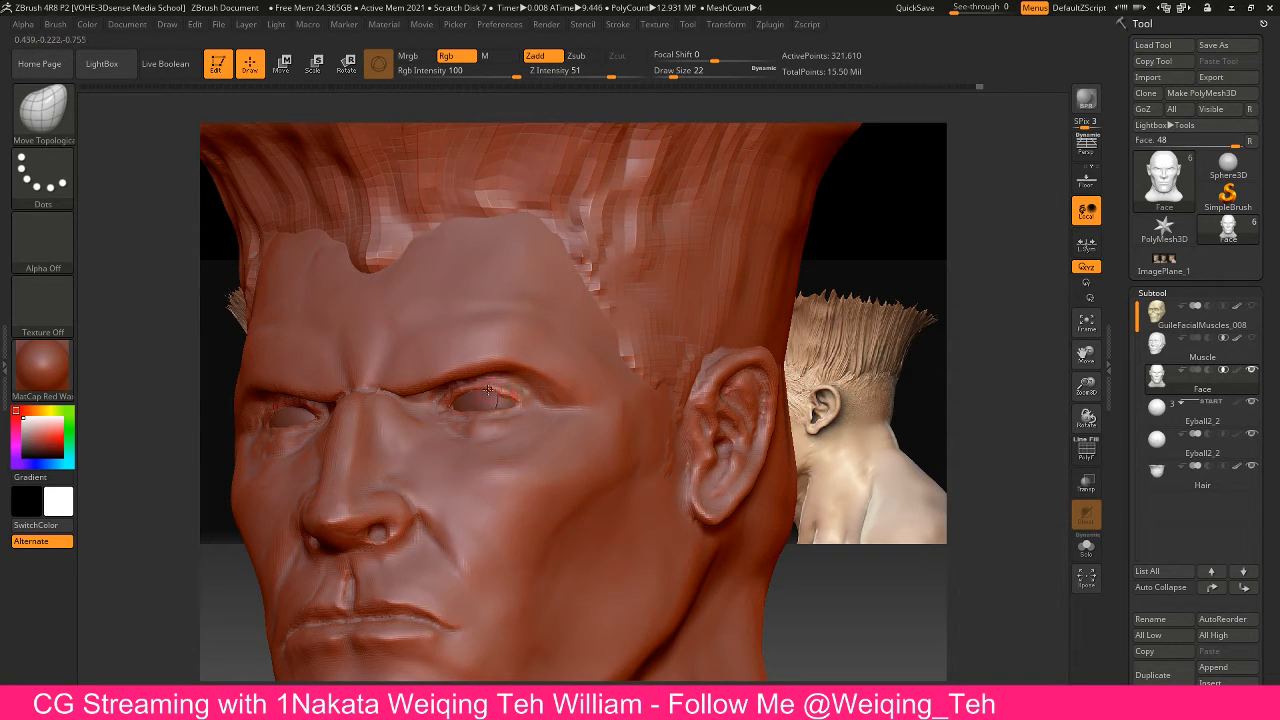
key(b)
key(c)
key(t)
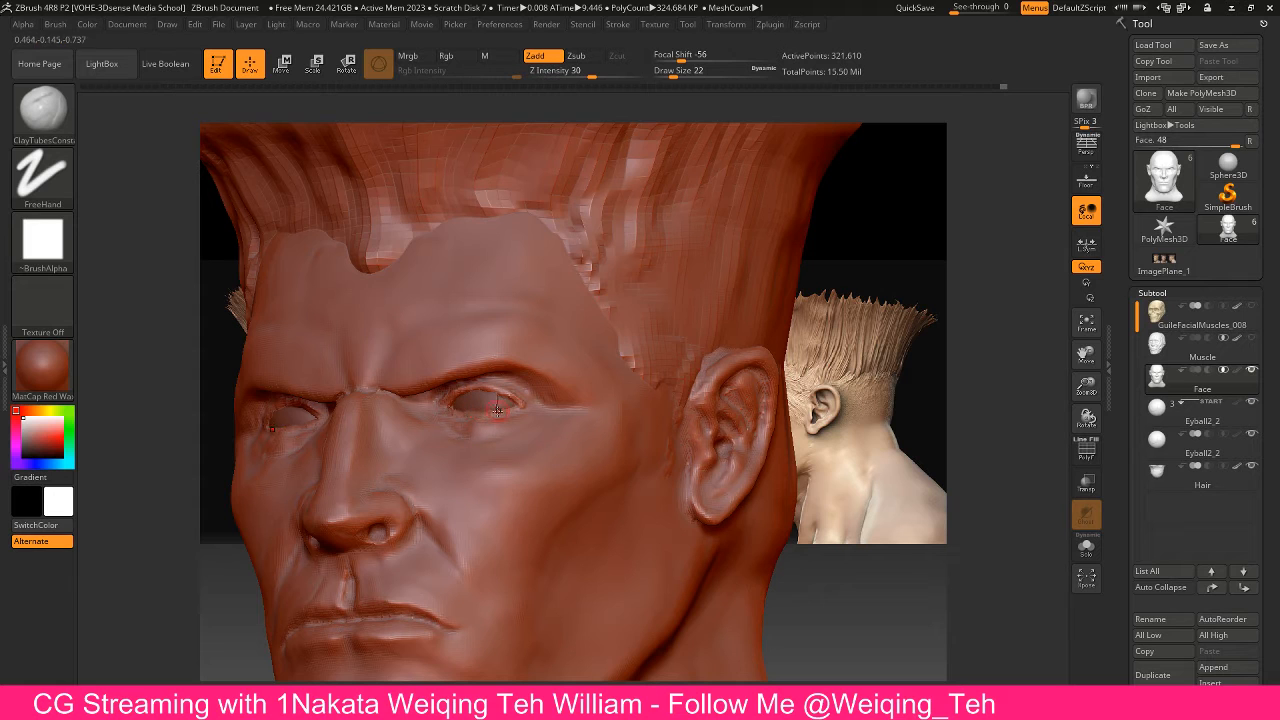
mouse_move(850, 384)
mouse_down()
mouse_move(825, 388)
mouse_move(820, 408)
mouse_move(785, 404)
mouse_up()
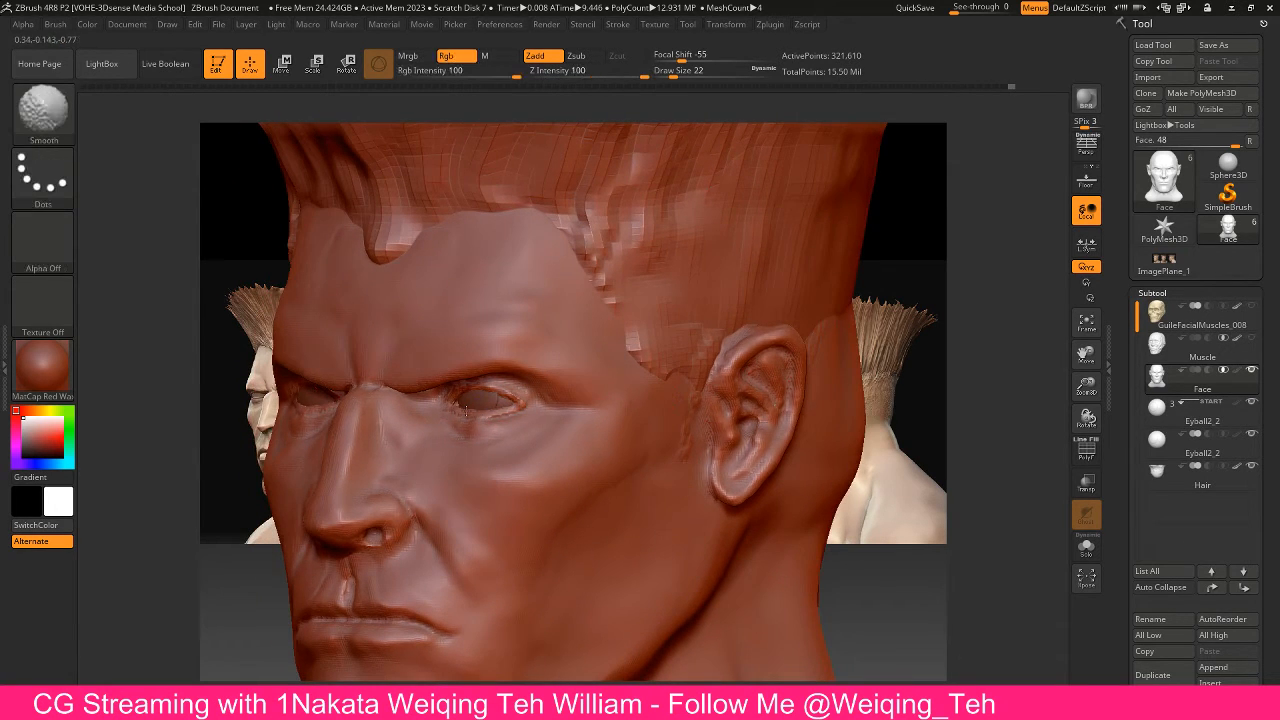
mouse_move(499, 413)
shift+mouse_down()
mouse_move(511, 395)
mouse_move(494, 395)
shift+mouse_up()
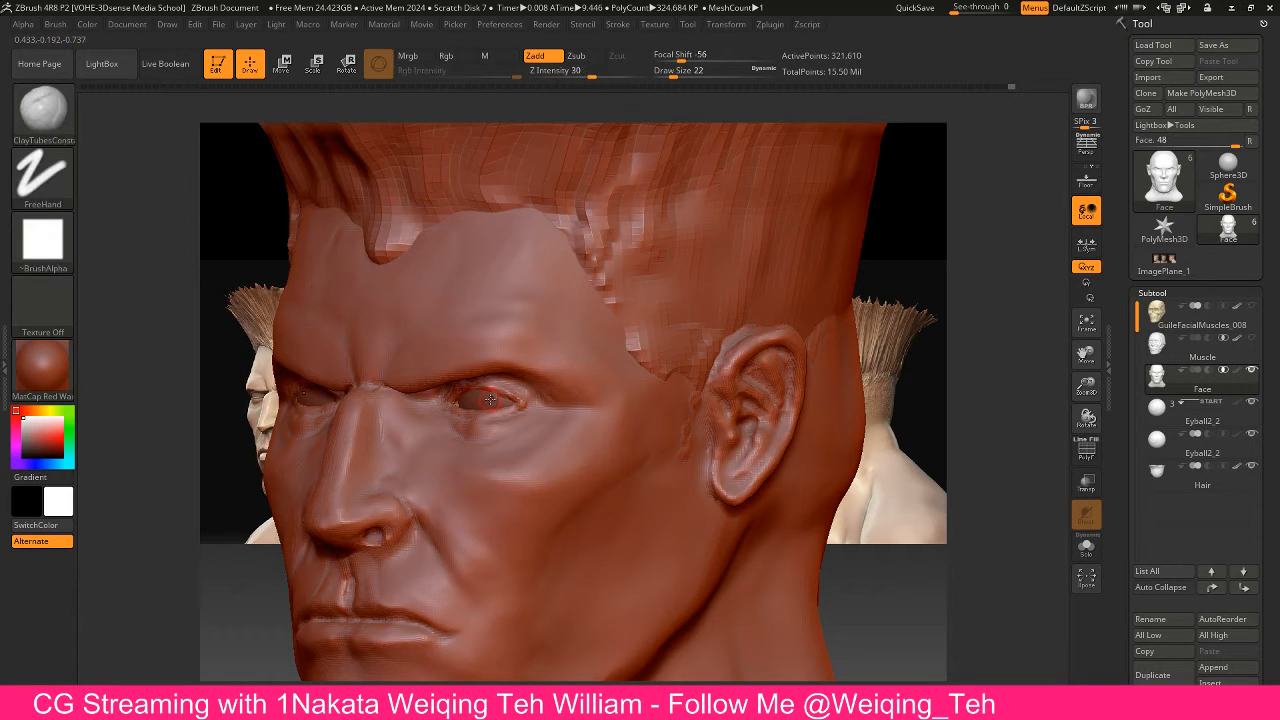
Refine the creases around the eyes with the DamStandard brush at draw size 18
key(b)
key(d)
key(s)
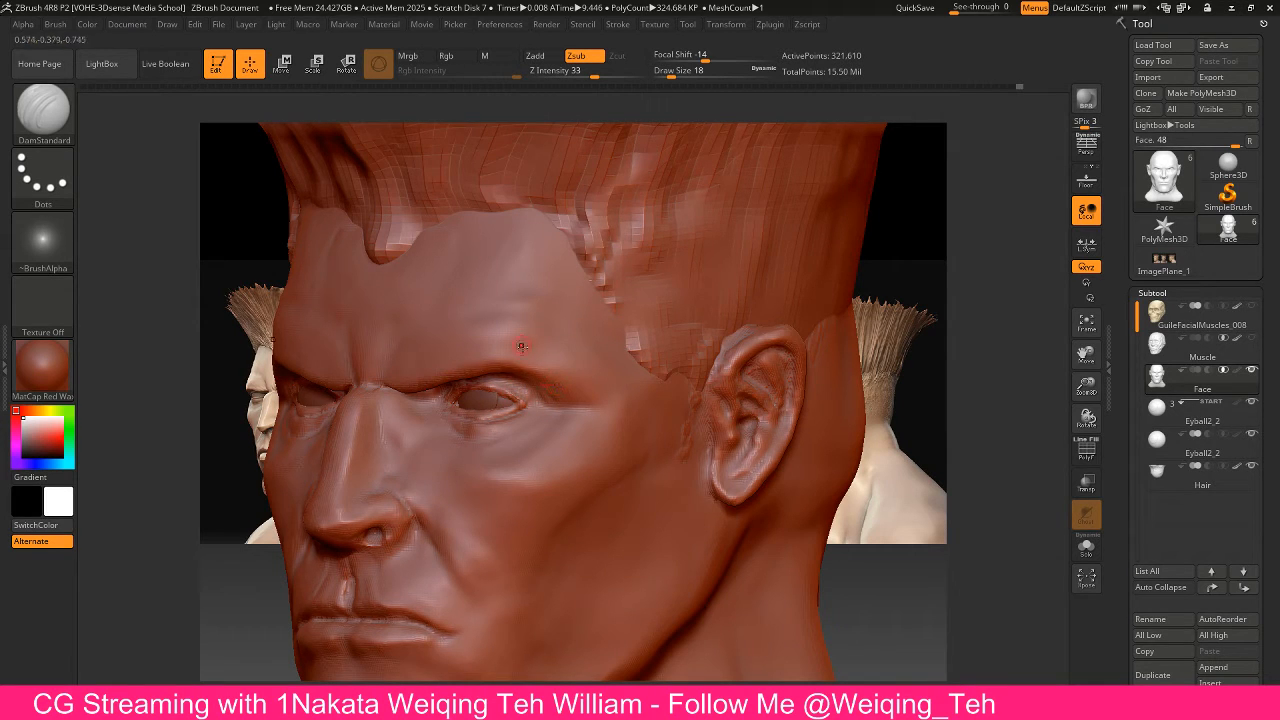
drag(884, 268, 815, 296)
Add volume below the eyes with the ClayTubes brush at draw size 30 and smooth it into the cheeks
key(b)
key(c)
key(t)
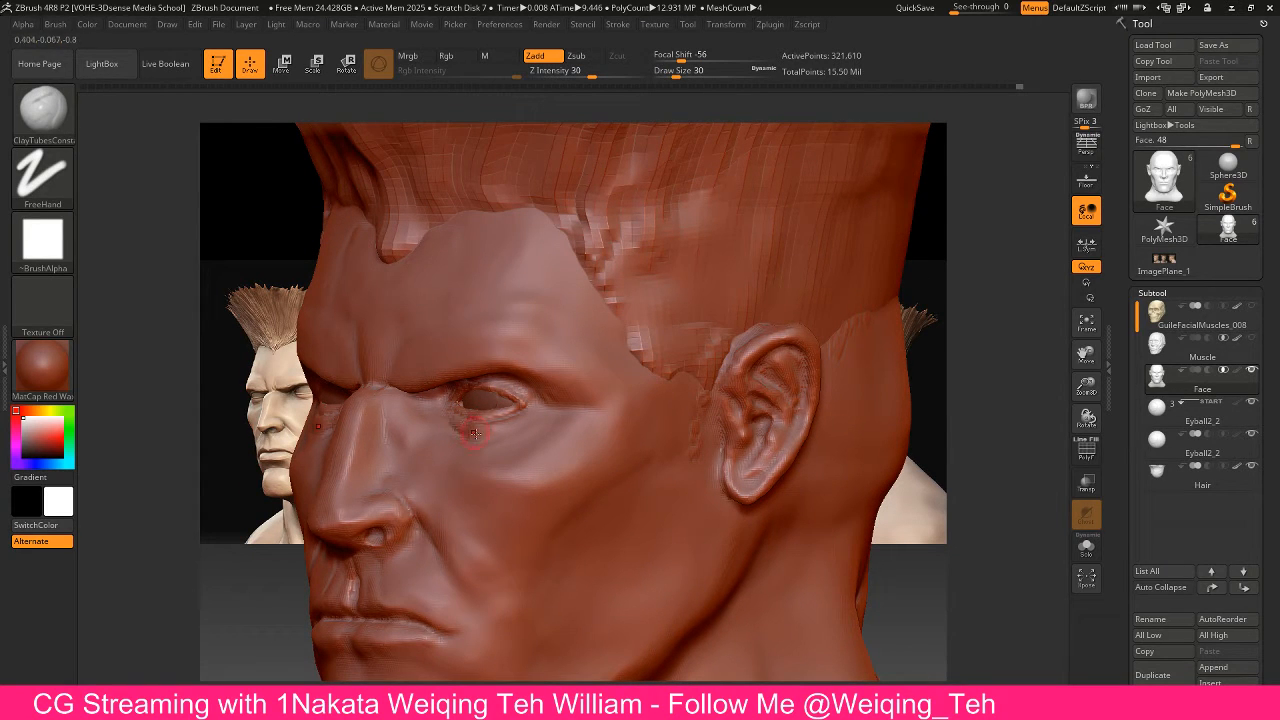
key(shift)
mouse_move(510, 424)
shift+mouse_down()
mouse_move(445, 415)
mouse_move(545, 412)
shift+mouse_up()
mouse_move(910, 320)
mouse_down()
mouse_move(990, 326)
mouse_move(941, 312)
mouse_up()
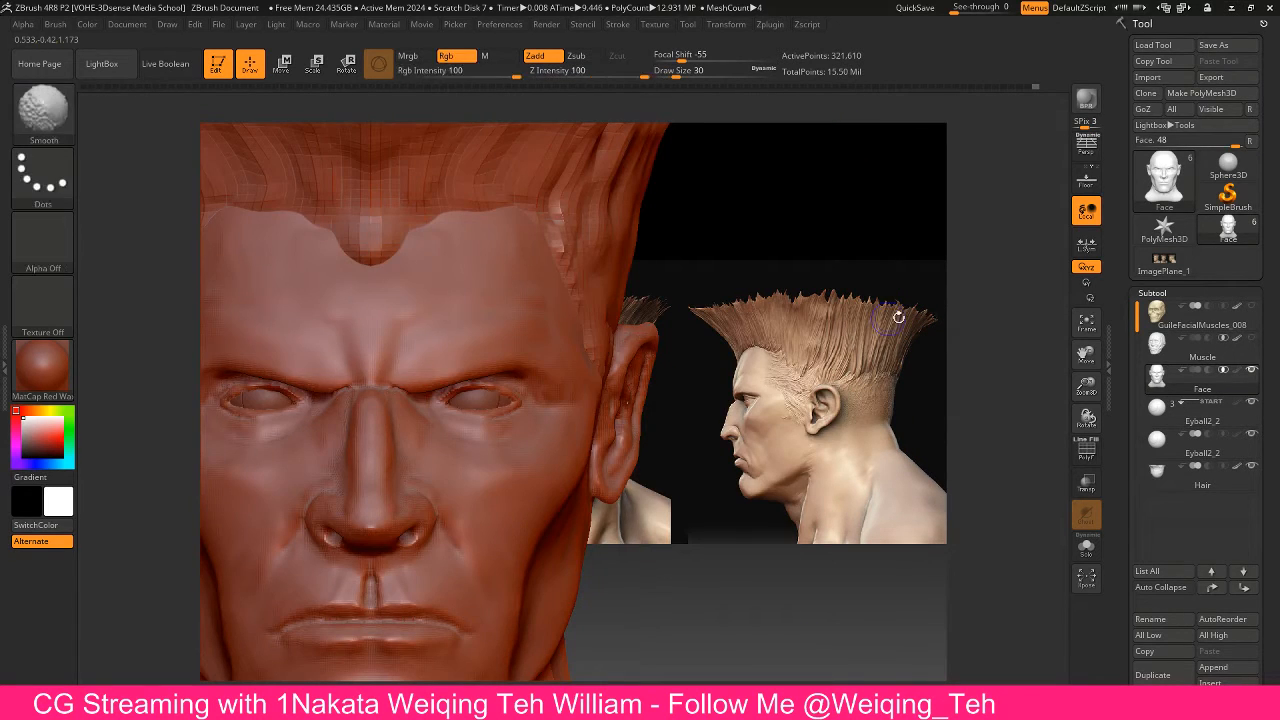
mouse_move(805, 340)
mouse_down()
mouse_move(765, 343)
mouse_move(790, 335)
mouse_move(771, 327)
mouse_move(539, 393)
mouse_up()
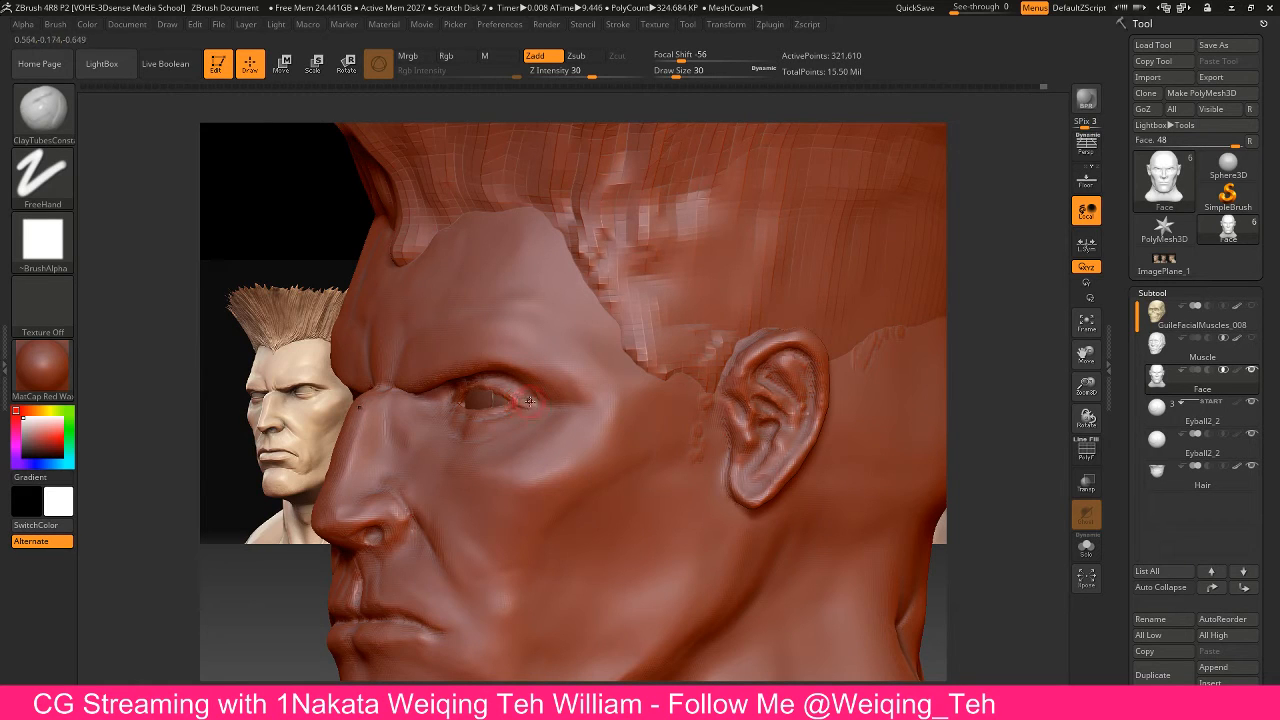
Adjust the outer corners of the eyes with the Move Topological brush at draw size 30
key(b)
key(m)
key(t)
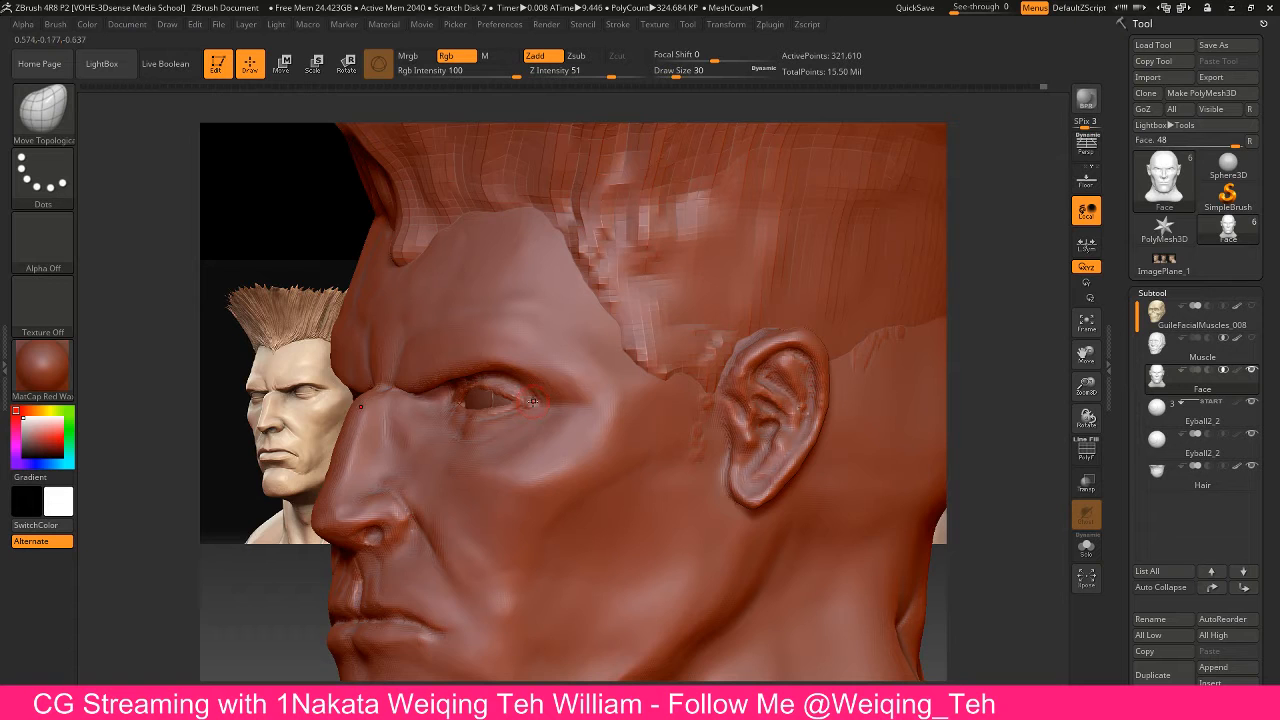
drag(985, 342, 1014, 344)
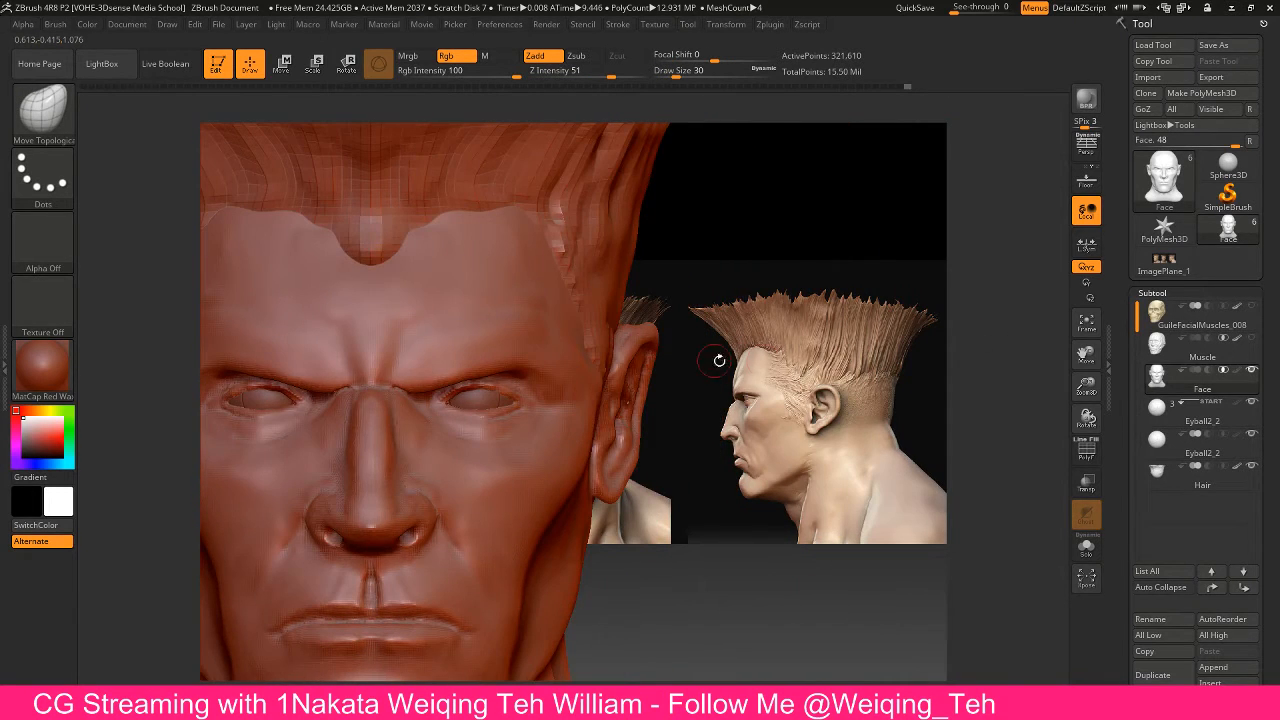
drag(747, 377, 732, 388)
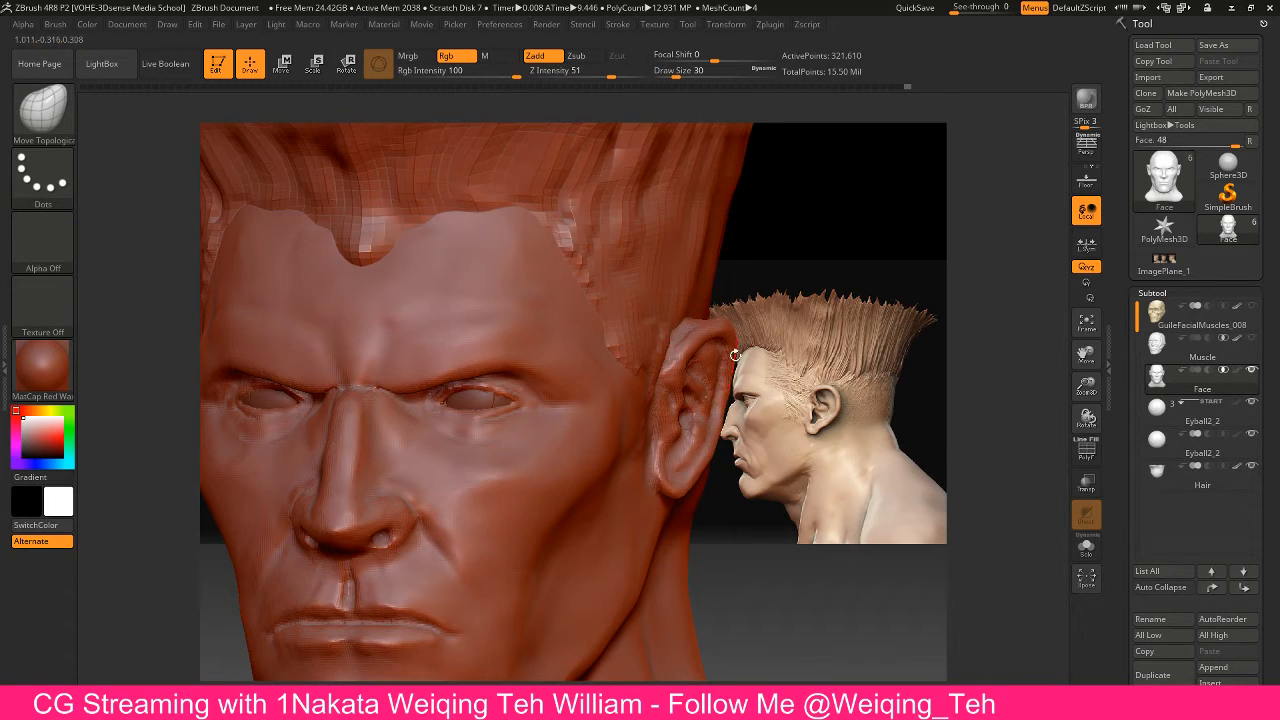
mouse_move(789, 255)
mouse_down()
mouse_move(770, 256)
mouse_move(852, 237)
mouse_move(841, 240)
mouse_up()
Flatten the planes along the nose bridge with the TrimDynamic brush at draw size 46
key(1)
key(2)
key(3)
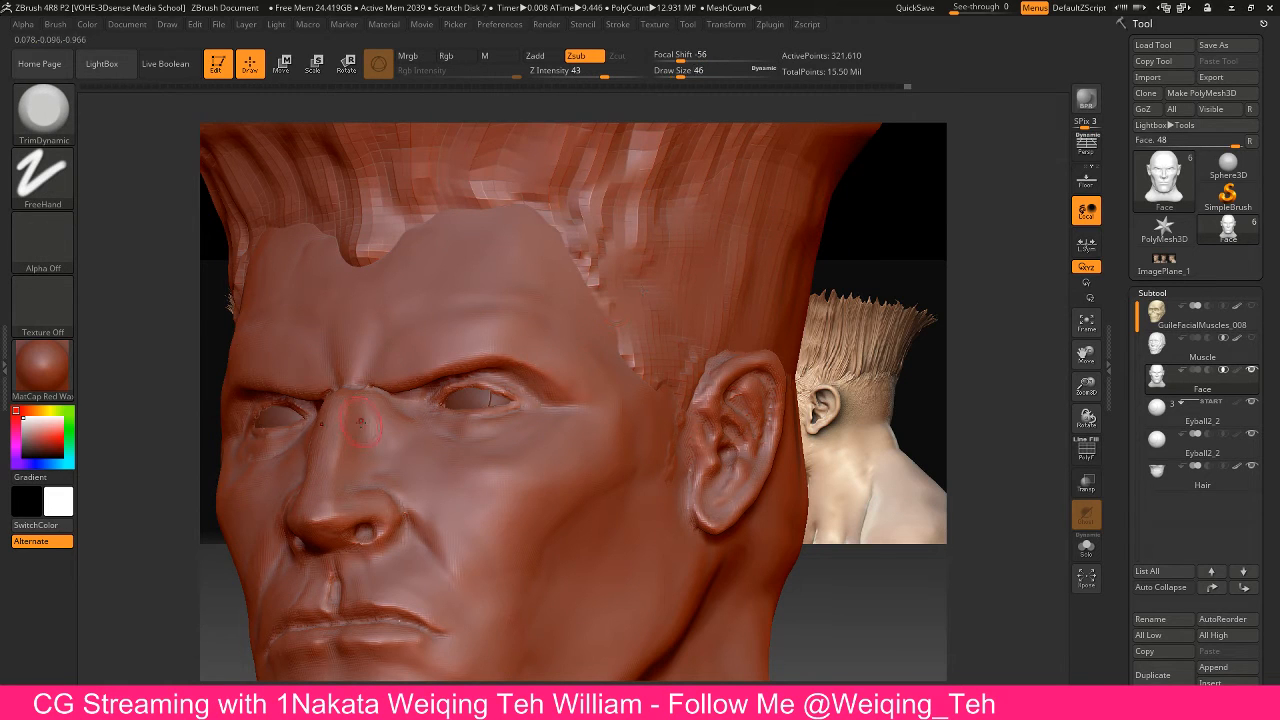
mouse_move(357, 428)
mouse_down()
mouse_move(352, 480)
mouse_move(358, 430)
mouse_move(371, 471)
mouse_move(358, 408)
mouse_move(358, 439)
mouse_move(362, 425)
mouse_up()
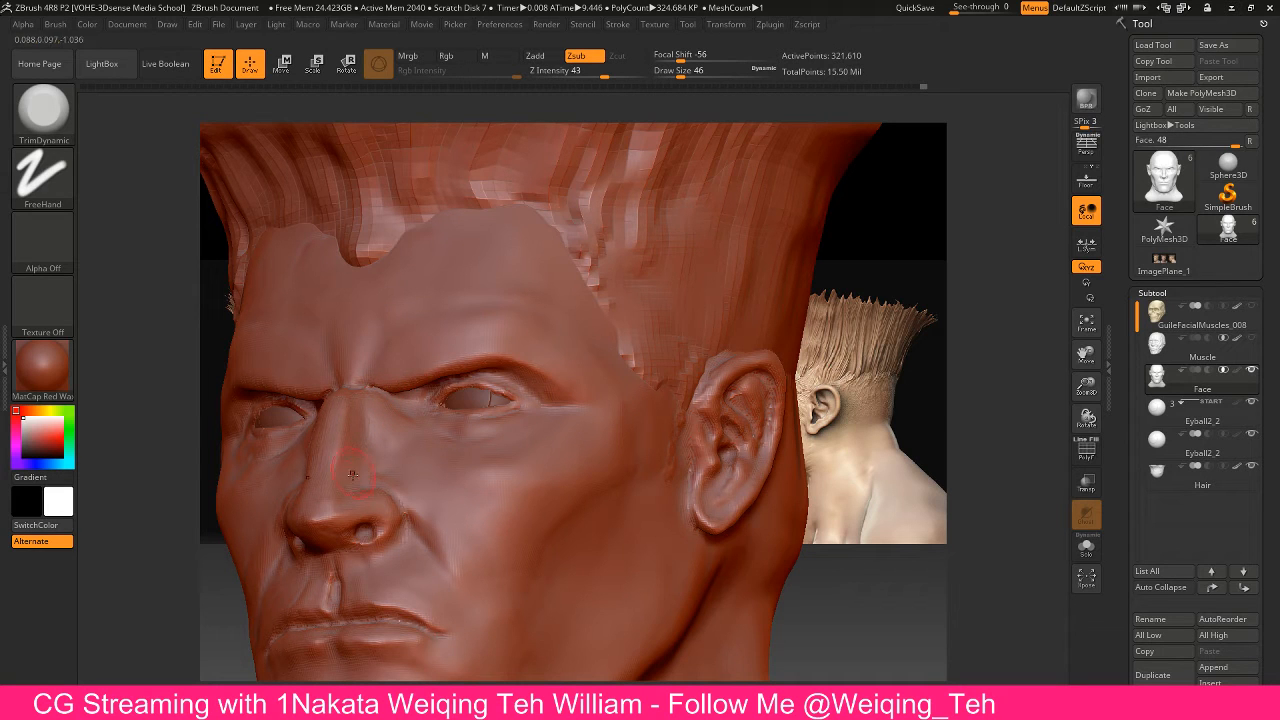
Mask the area around both eyes and invert the mask so only the eye region can be sculpted
drag(818, 323, 864, 339)
mouse_move(724, 404)
mouse_down()
mouse_move(634, 380)
mouse_move(690, 354)
mouse_move(624, 318)
mouse_up()
mouse_move(445, 325)
ctrl+mouse_down()
mouse_move(465, 335)
mouse_move(530, 310)
mouse_move(500, 380)
mouse_move(473, 323)
mouse_move(530, 352)
mouse_move(436, 350)
mouse_move(598, 300)
mouse_move(424, 340)
ctrl+mouse_up()
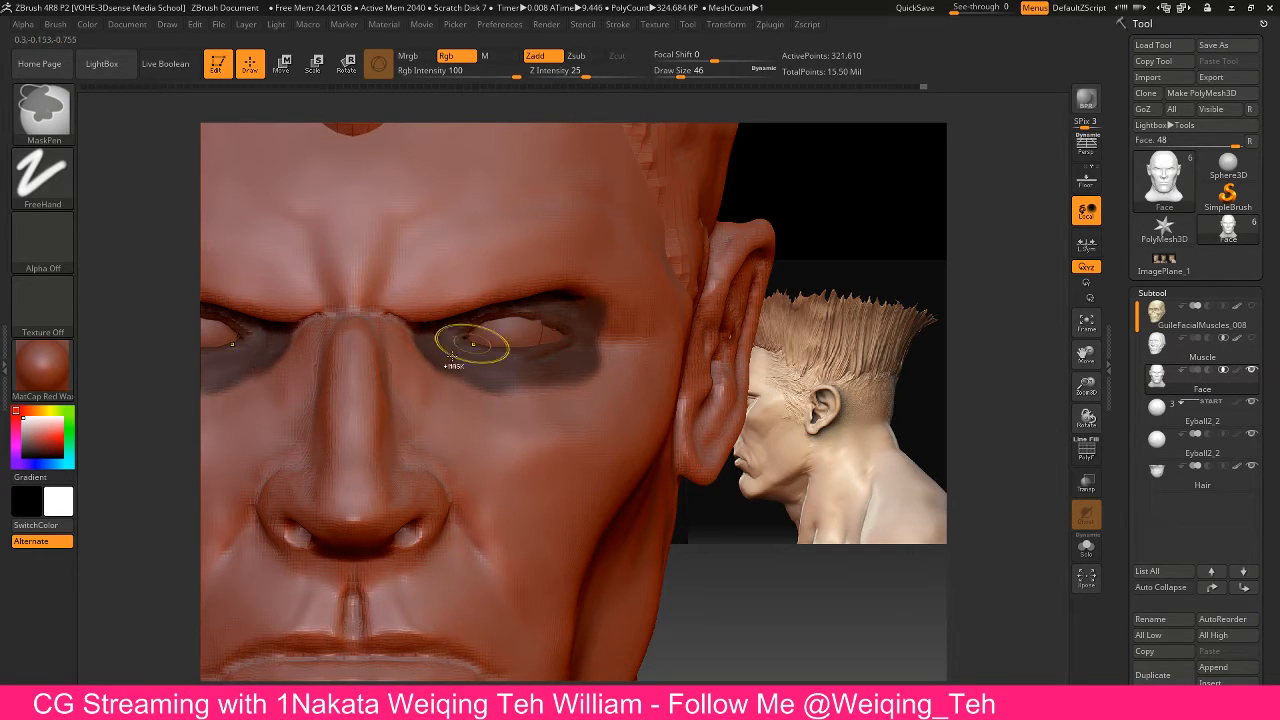
key(ctrl+i)
Reshape the unmasked inner corners of the eyes with the Move Topological brush at draw size 46
key(b)
key(d)
key(s)
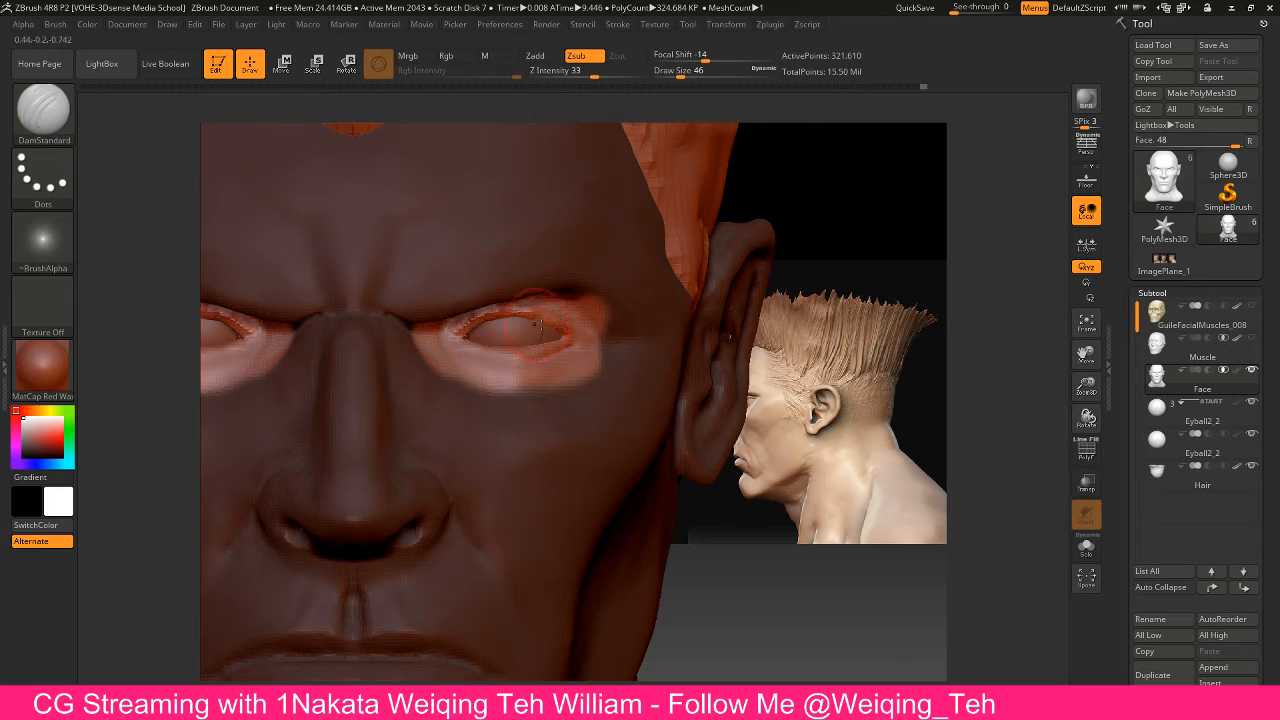
key(b)
key(m)
key(t)
mouse_move(457, 338)
mouse_down()
mouse_move(440, 340)
mouse_move(484, 314)
mouse_move(445, 342)
mouse_move(478, 358)
mouse_up()
drag(775, 345, 630, 350)
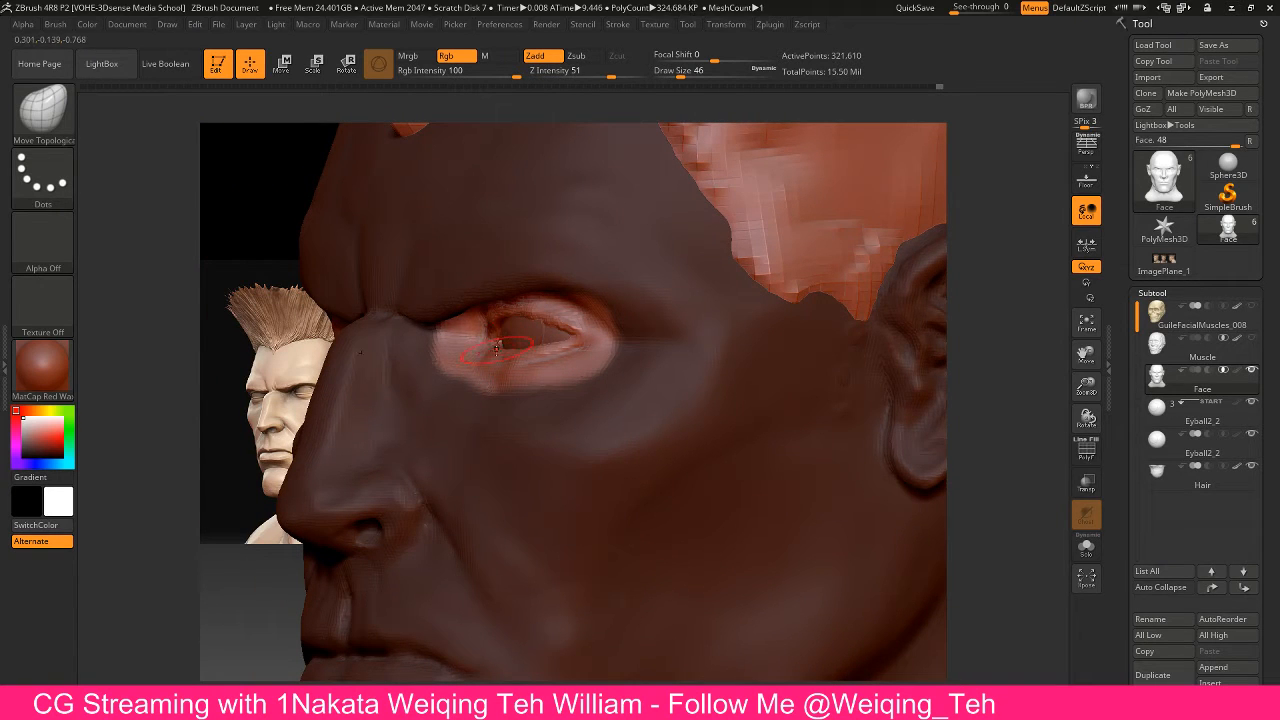
Build up the lower eyelids and inner eye corners with the ClayTubes brush at draw size 18 and smooth them
key(b)
key(c)
key(t)
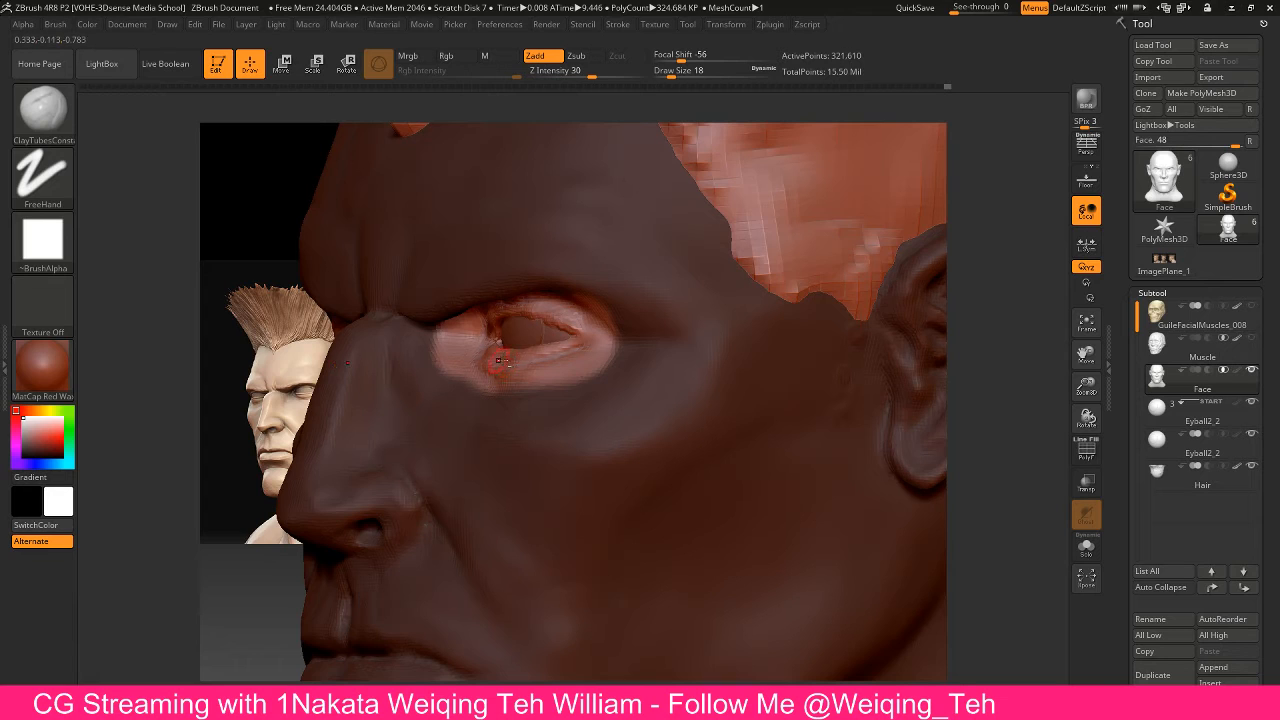
drag(539, 360, 571, 352)
right_drag(489, 338, 580, 335)
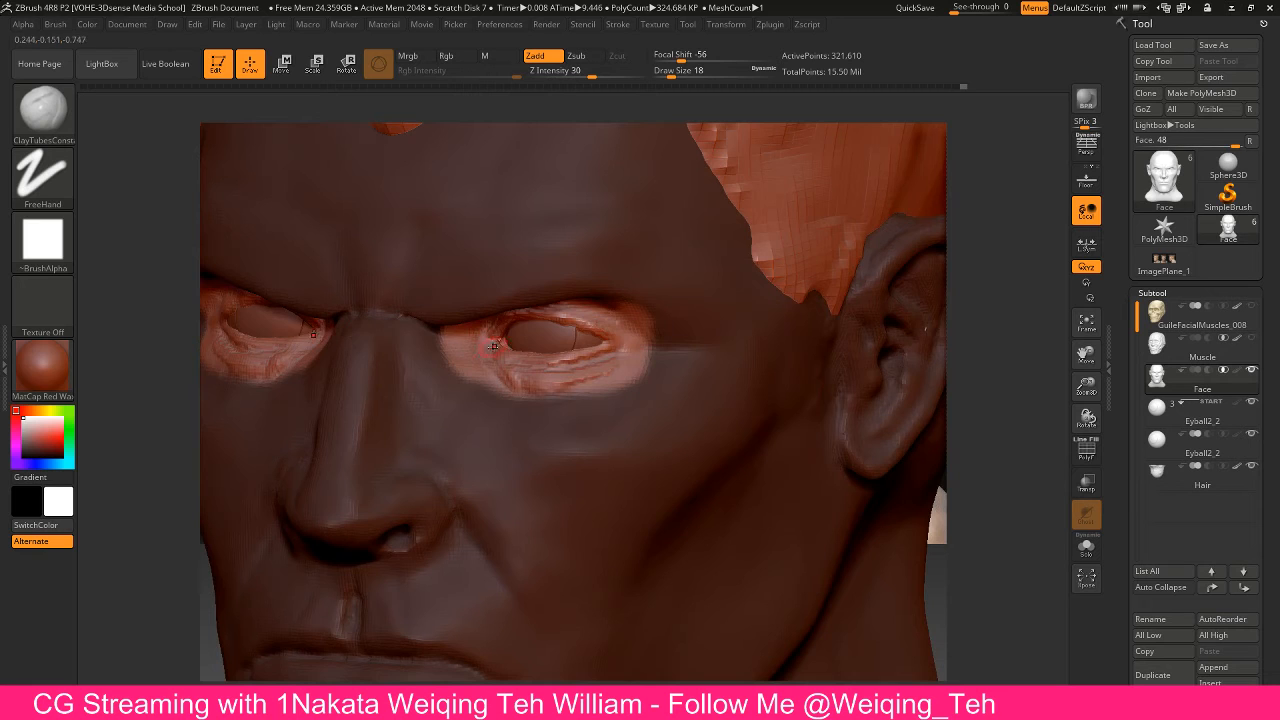
shift+drag(513, 380, 608, 374)
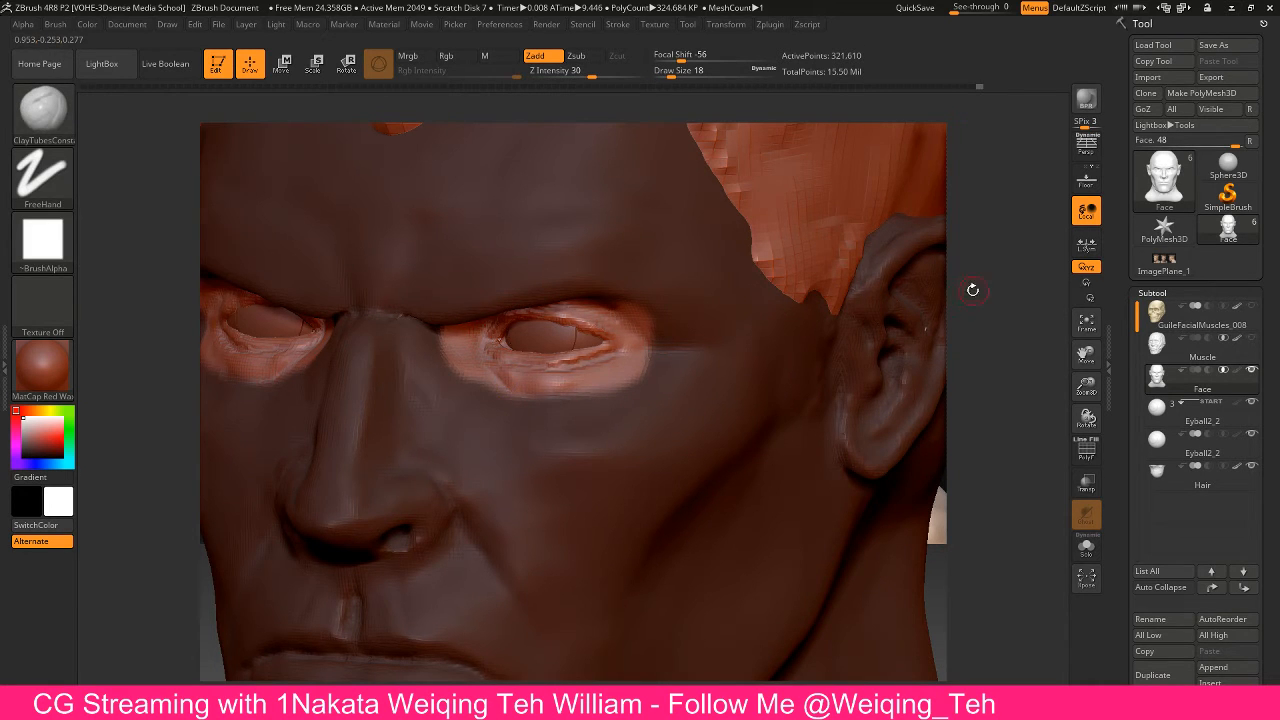
Clear the mask around the eyes and build up the bags beneath them with the ClayTubes brush
drag(971, 286, 1006, 287)
drag(929, 296, 856, 296)
drag(965, 285, 1032, 286)
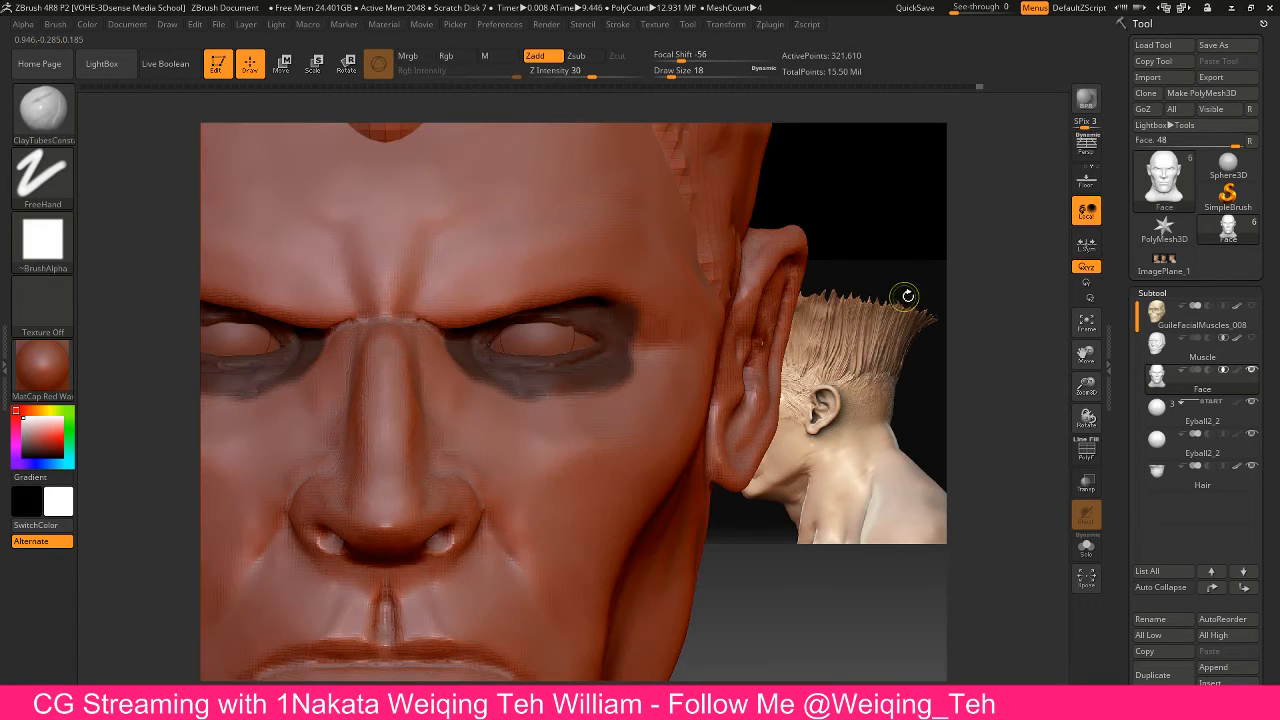
mouse_move(914, 289)
mouse_down()
mouse_move(790, 292)
mouse_move(857, 290)
mouse_up()
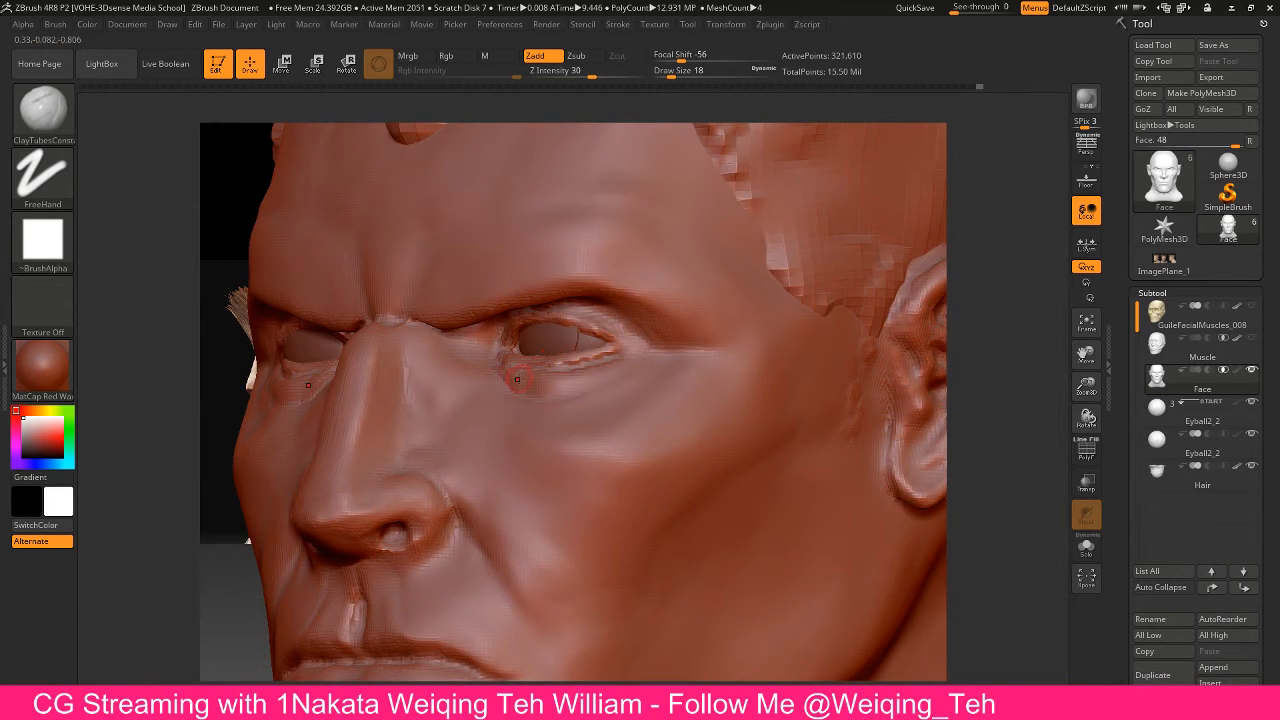
alt+drag(988, 334, 988, 256)
drag(900, 300, 1010, 330)
mouse_move(980, 344)
alt+mouse_down()
mouse_move(709, 344)
mouse_move(895, 296)
mouse_move(930, 300)
mouse_move(780, 366)
mouse_move(672, 534)
mouse_move(650, 620)
alt+mouse_up()
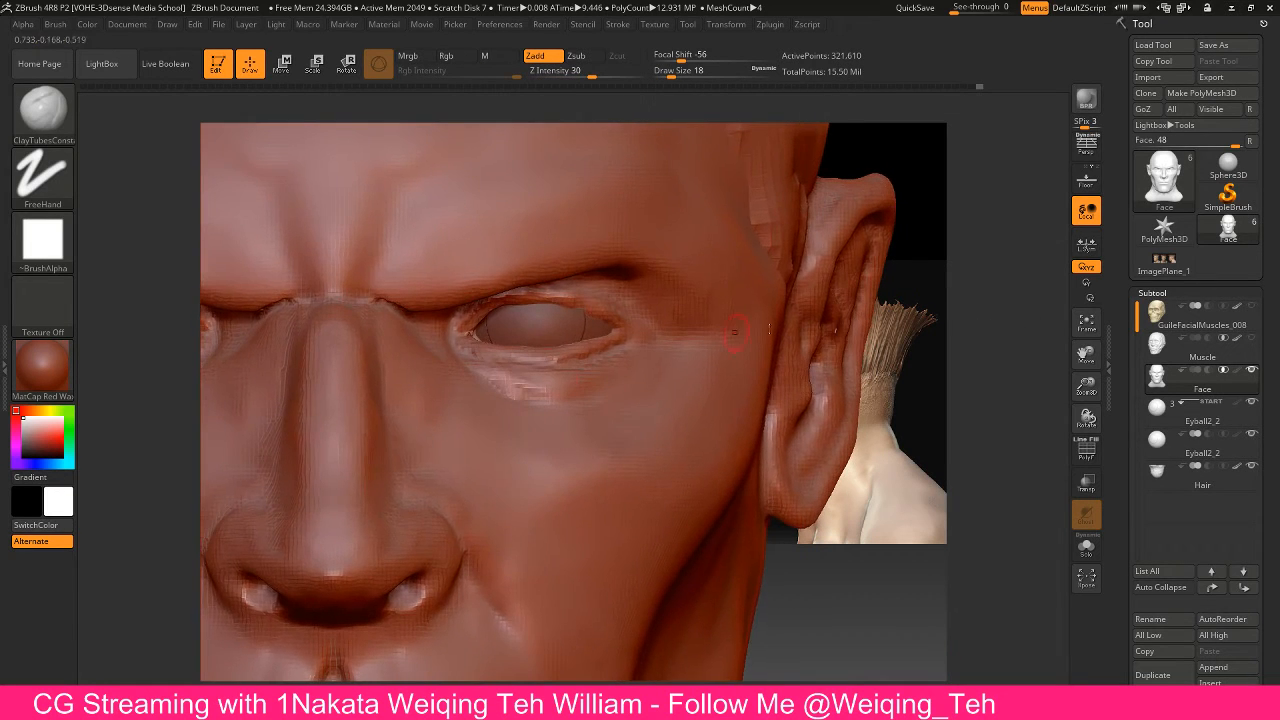
Smooth the new clay strokes under the eyes into the upper cheeks
shift+drag(545, 390, 510, 384)
key(shift)
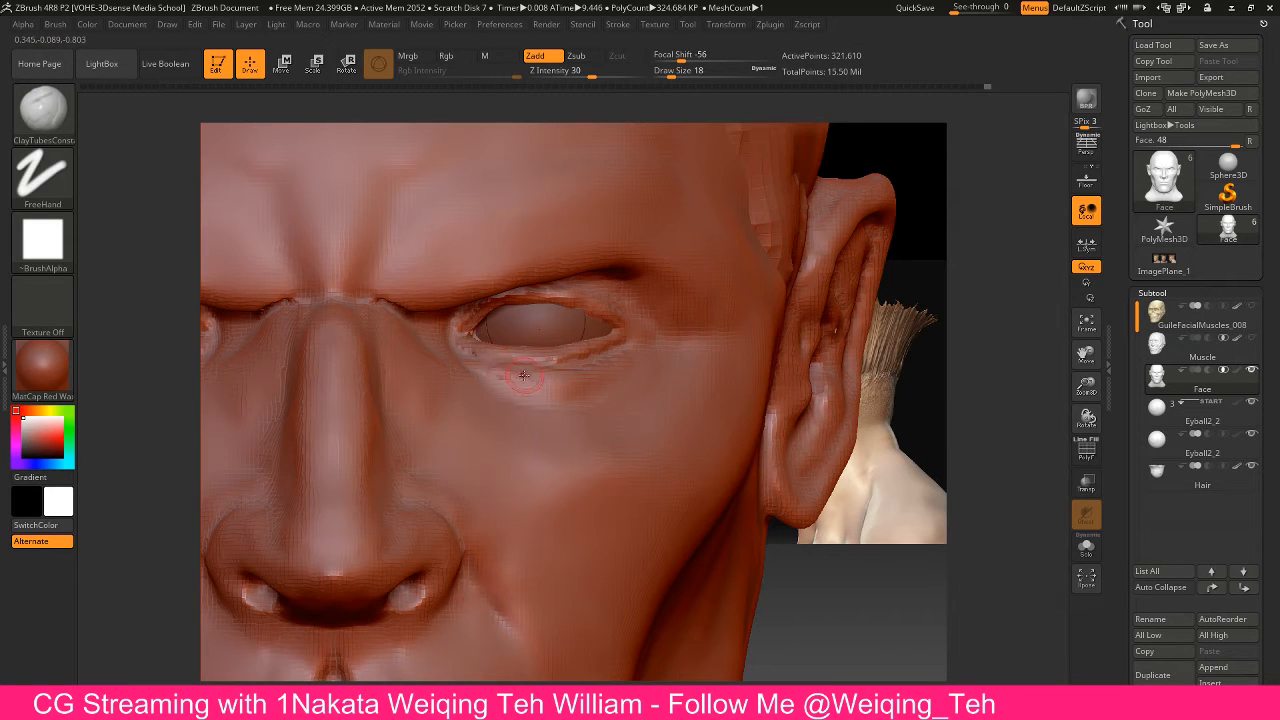
key(shift)
Trim the area below the lower eyelids with the TrimDynamic brush at draw size 9 and smooth it
key(b)
key(t)
key(d)
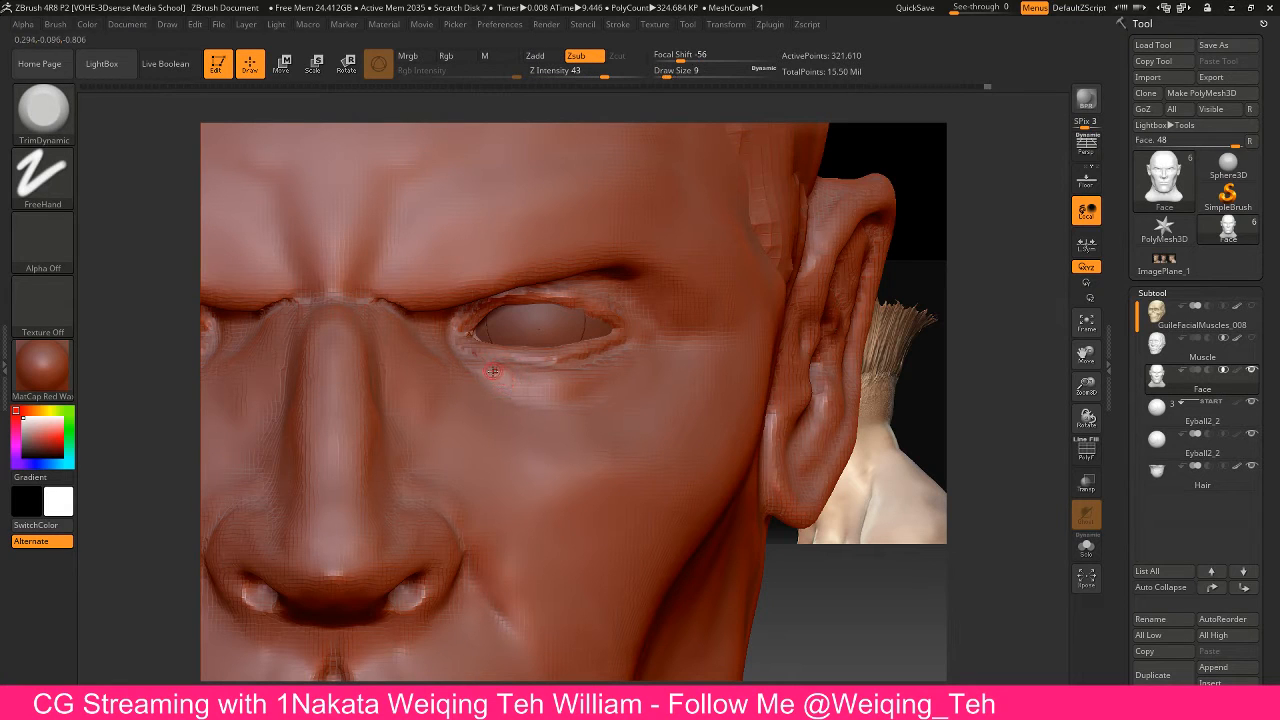
key(shift)
mouse_move(581, 370)
shift+mouse_down()
mouse_move(588, 360)
mouse_move(562, 372)
shift+mouse_up()
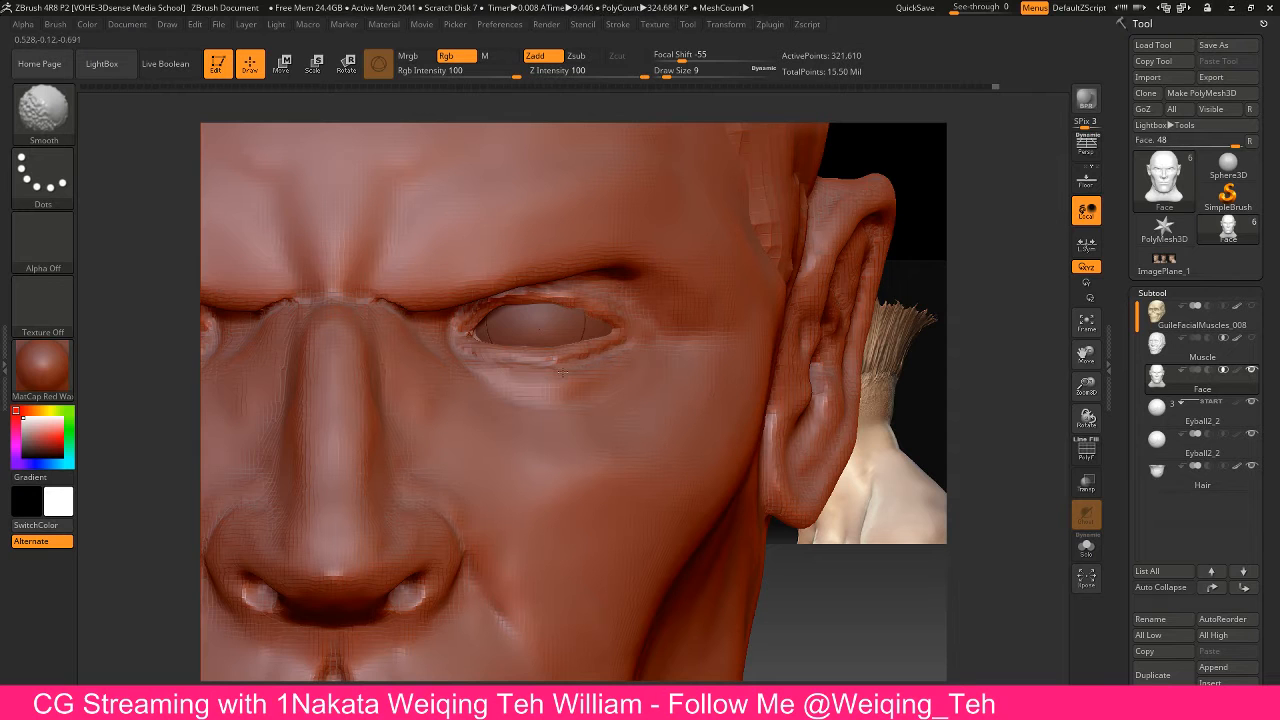
Refine the lower eyelids and inner eye corners with the Standard brush at draw size 9 and smooth them
drag(920, 342, 871, 338)
mouse_move(871, 338)
right_down()
mouse_move(832, 335)
mouse_move(877, 342)
right_up()
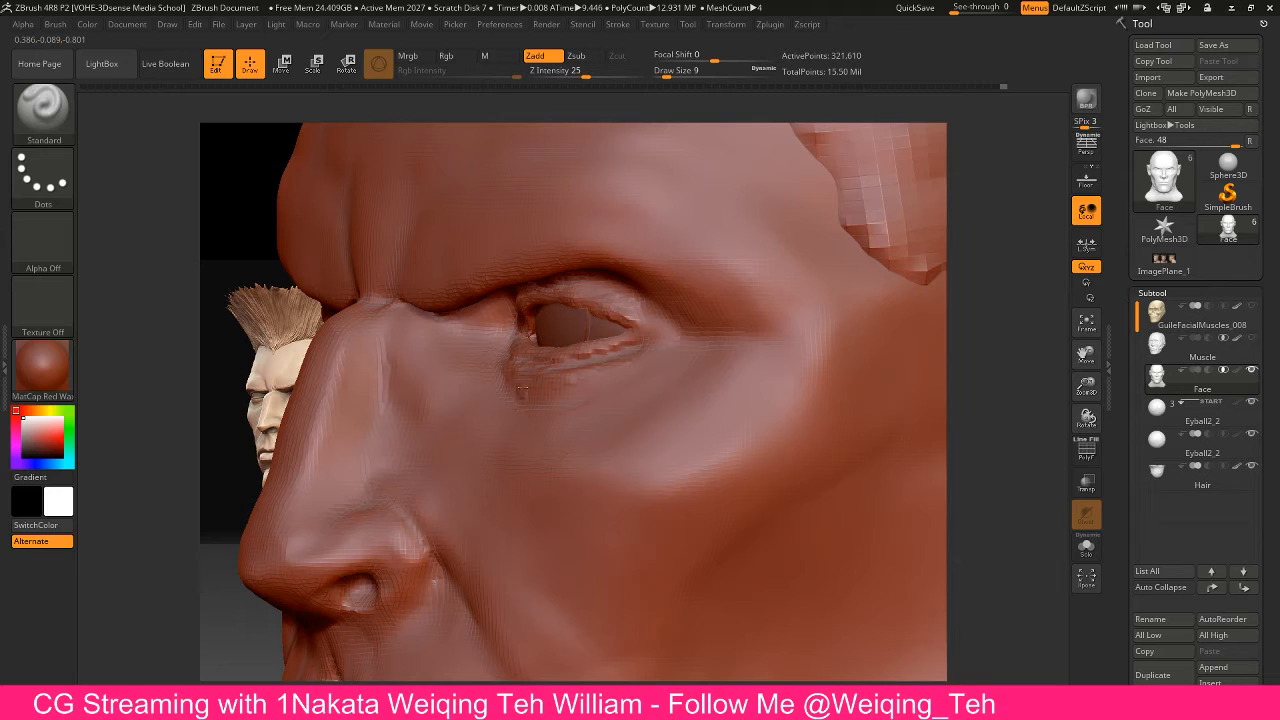
key(shift)
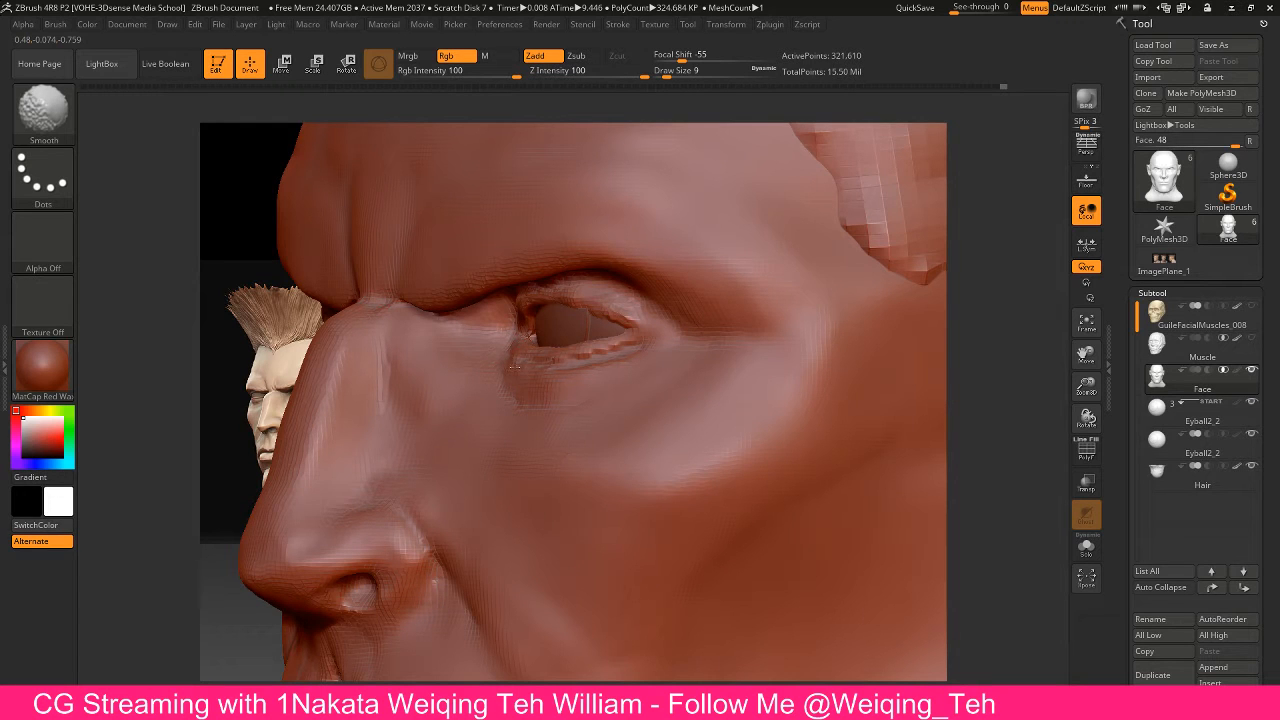
shift+drag(630, 352, 633, 277)
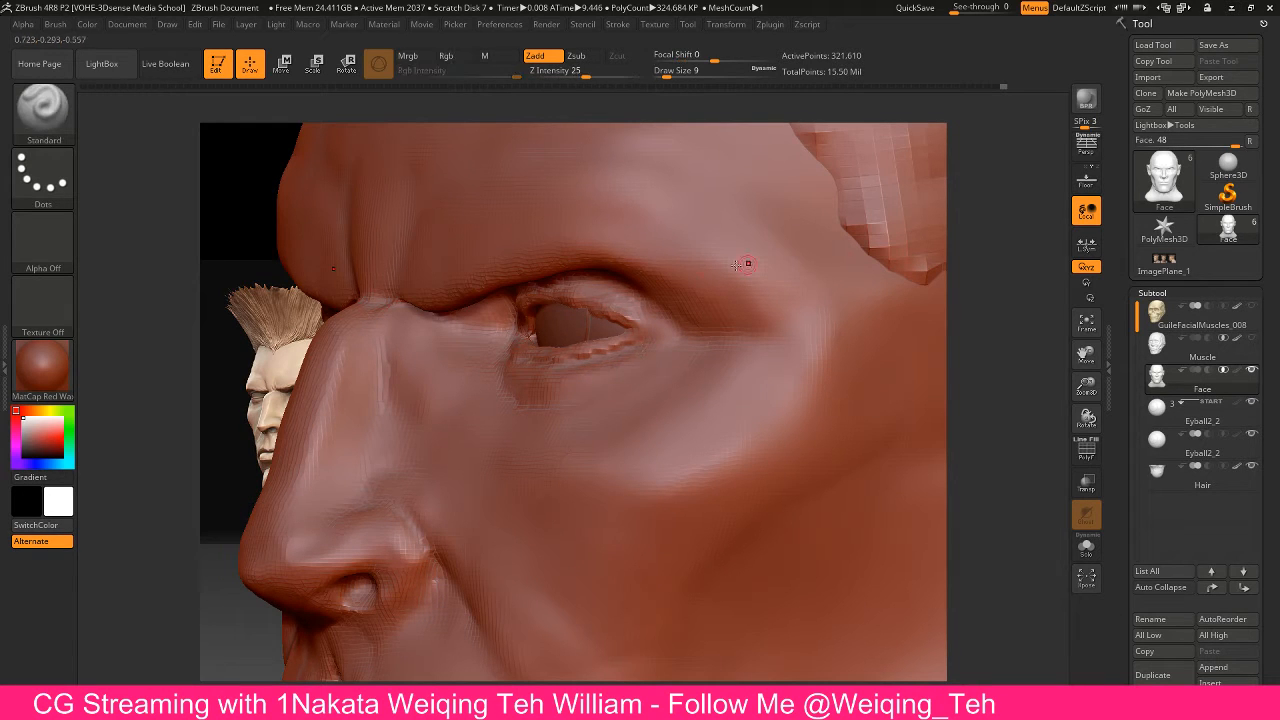
Adjust the shape around the eyes in profile with the Move Topological brush at draw size 18
drag(1019, 349, 960, 309)
key(b)
key(m)
key(t)
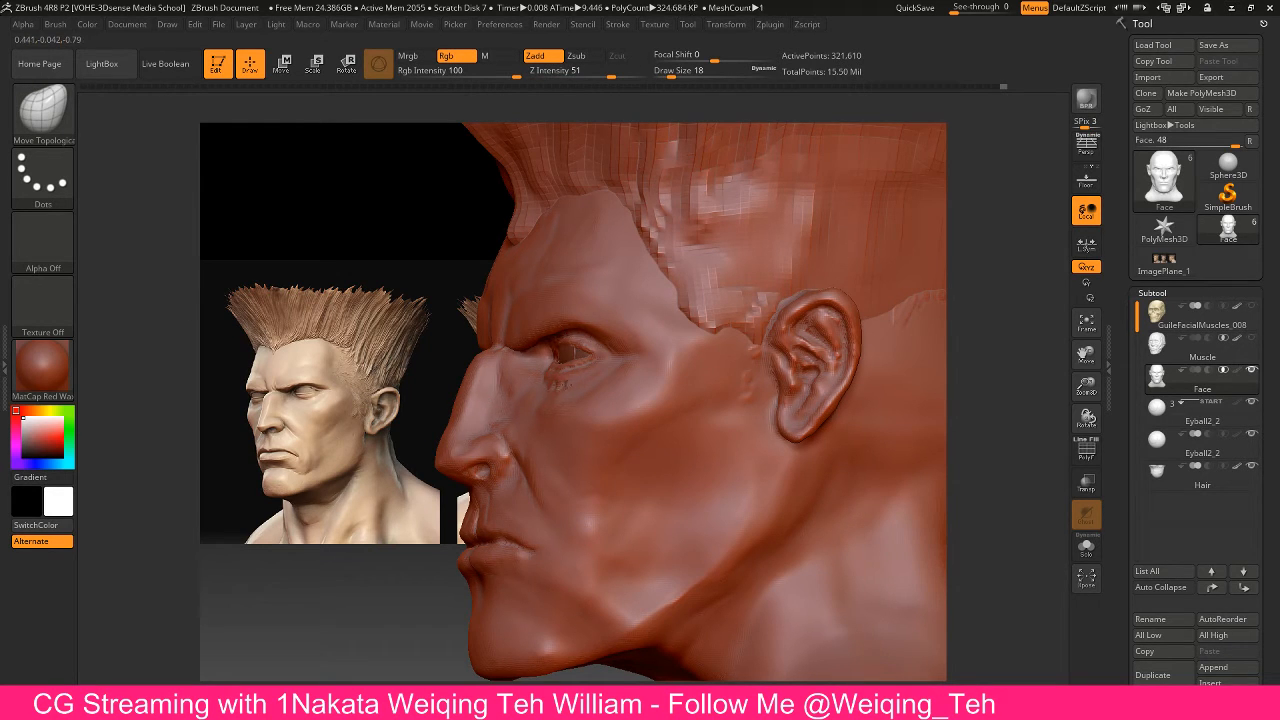
drag(354, 359, 403, 368)
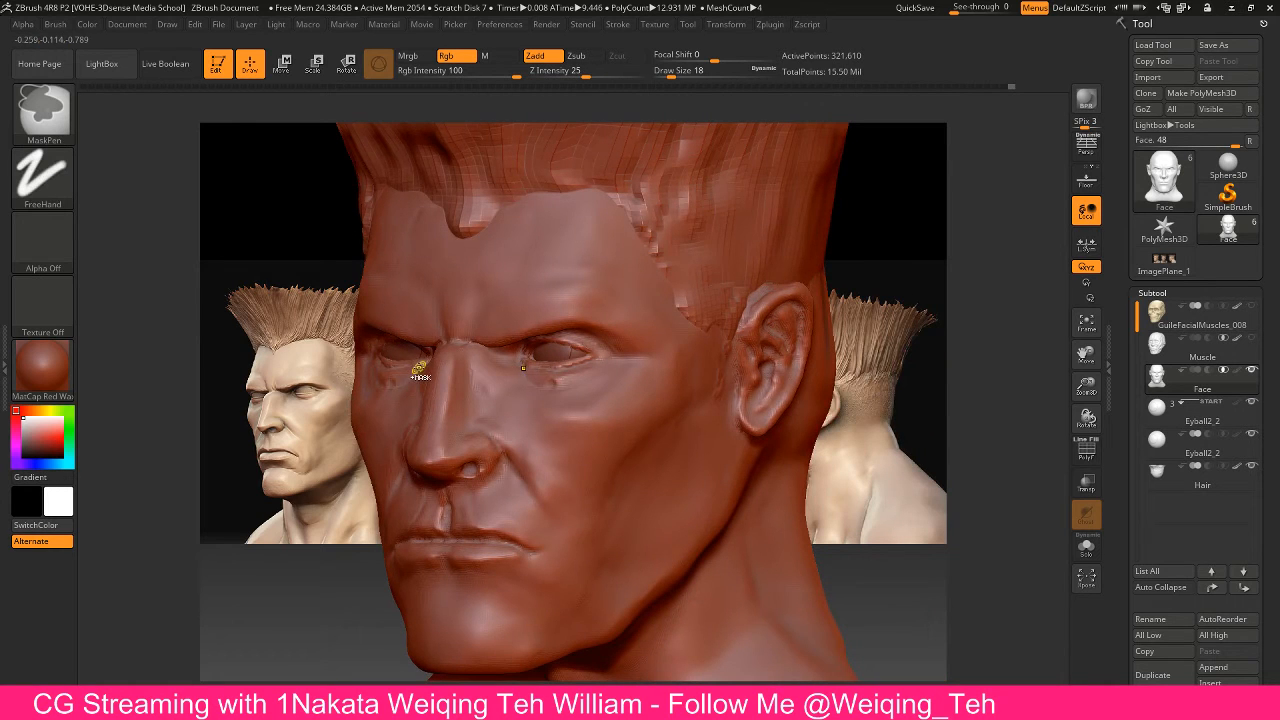
Mask both eyes with the bags beneath them and invert the mask to protect the rest of the face
mouse_move(540, 346)
ctrl+mouse_down()
mouse_move(530, 372)
mouse_move(556, 388)
mouse_move(595, 365)
mouse_move(547, 338)
mouse_move(602, 350)
mouse_move(588, 352)
mouse_move(600, 374)
mouse_move(532, 382)
ctrl+mouse_up()
ctrl+click(878, 302)
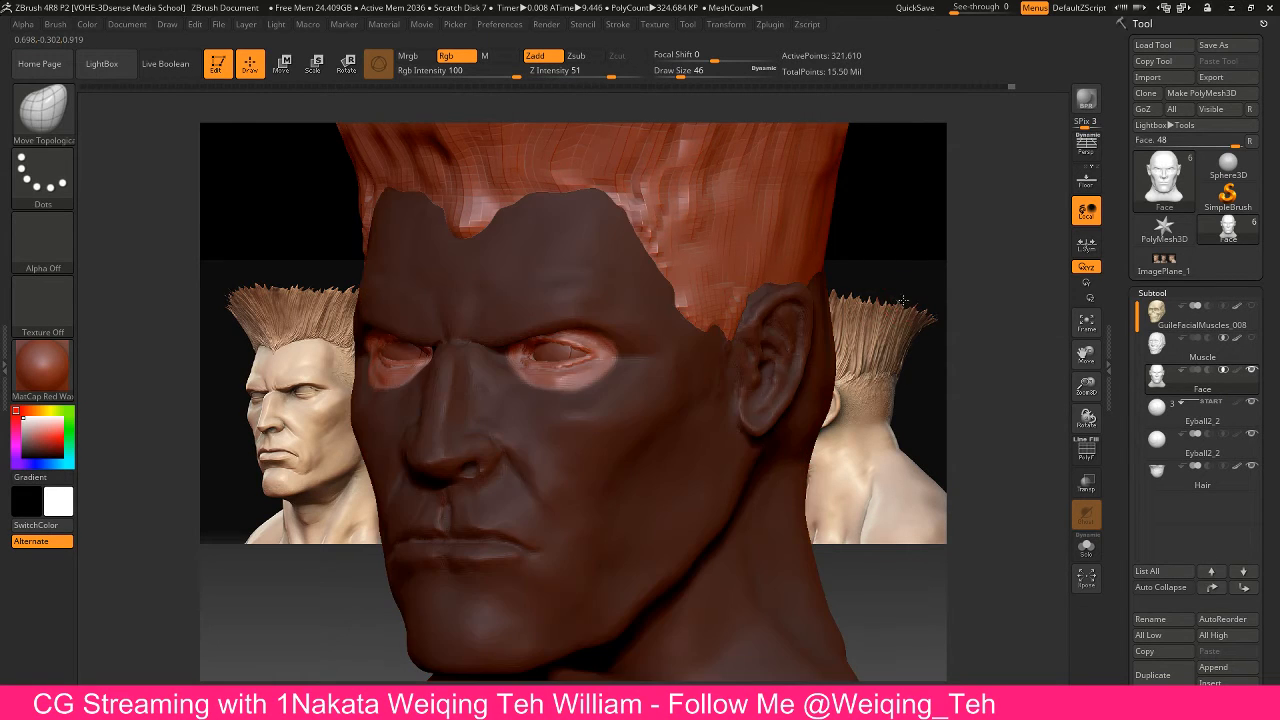
drag(930, 303, 876, 300)
mouse_move(452, 312)
mouse_down()
mouse_move(460, 296)
mouse_move(423, 322)
mouse_move(762, 352)
mouse_move(432, 330)
mouse_move(575, 290)
mouse_up()
key(b)
key(c)
key(t)
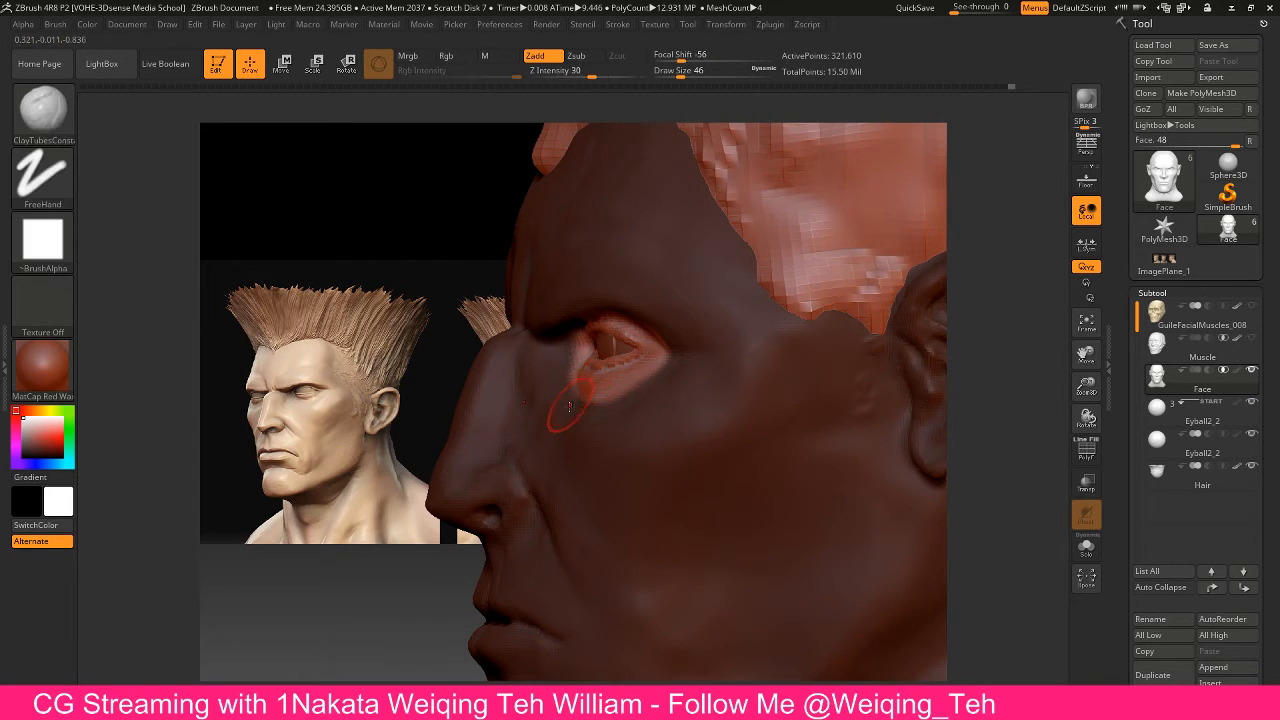
Reshape the unmasked eyelids and eye bags with the Move Topological brush at draw size 46
key(b)
key(m)
key(t)
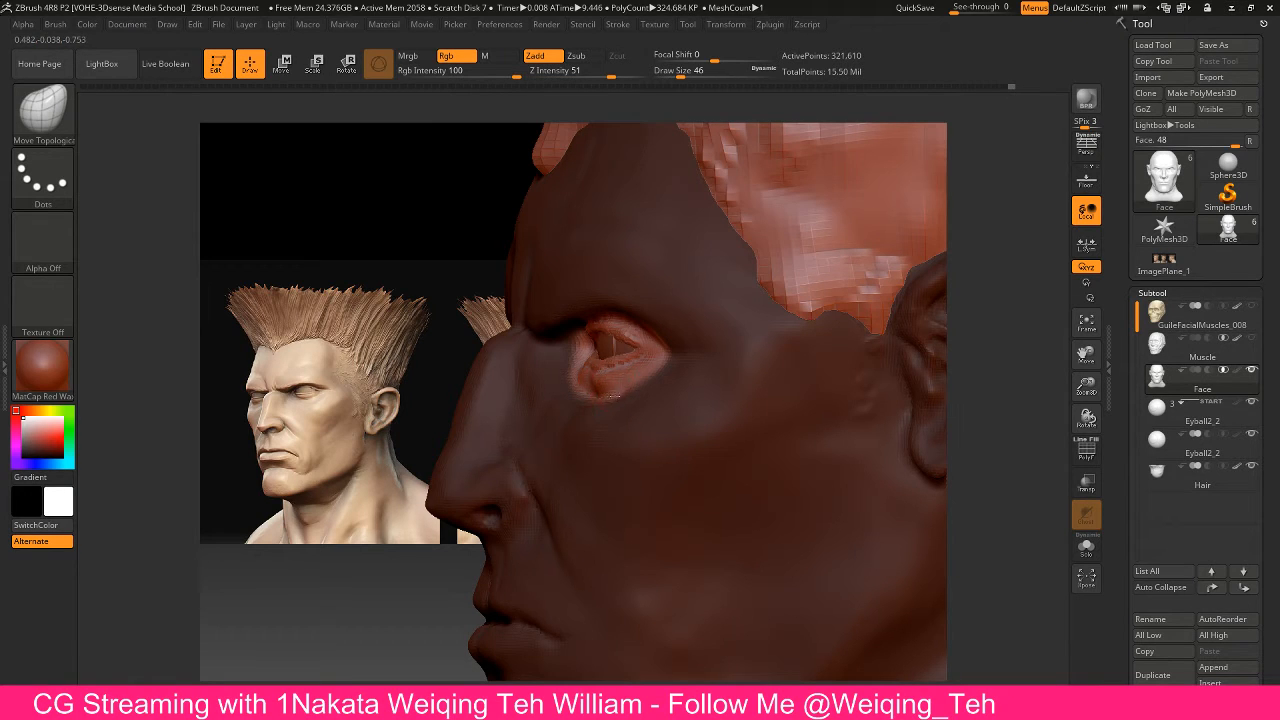
mouse_move(423, 361)
mouse_down()
mouse_move(625, 362)
mouse_move(575, 392)
mouse_move(552, 355)
mouse_move(561, 338)
mouse_up()
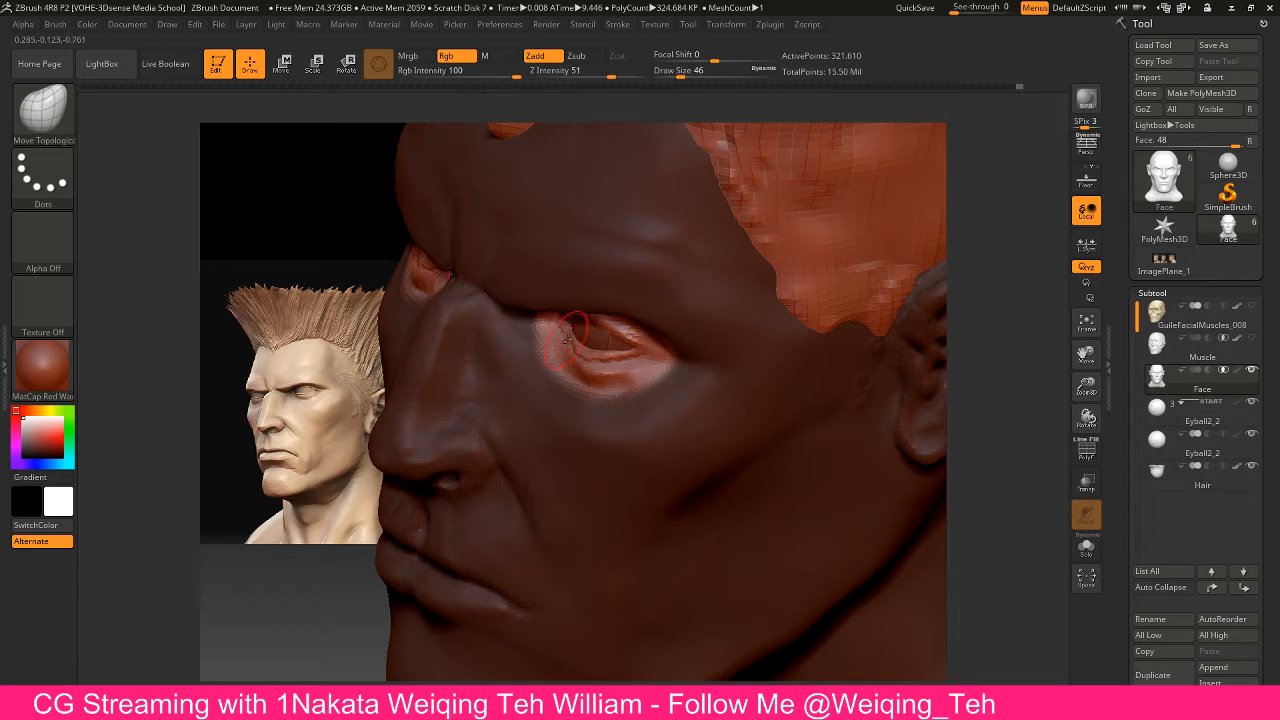
Build up the unmasked eye bags with the ClayTubes brush at draw size 46
key(2)
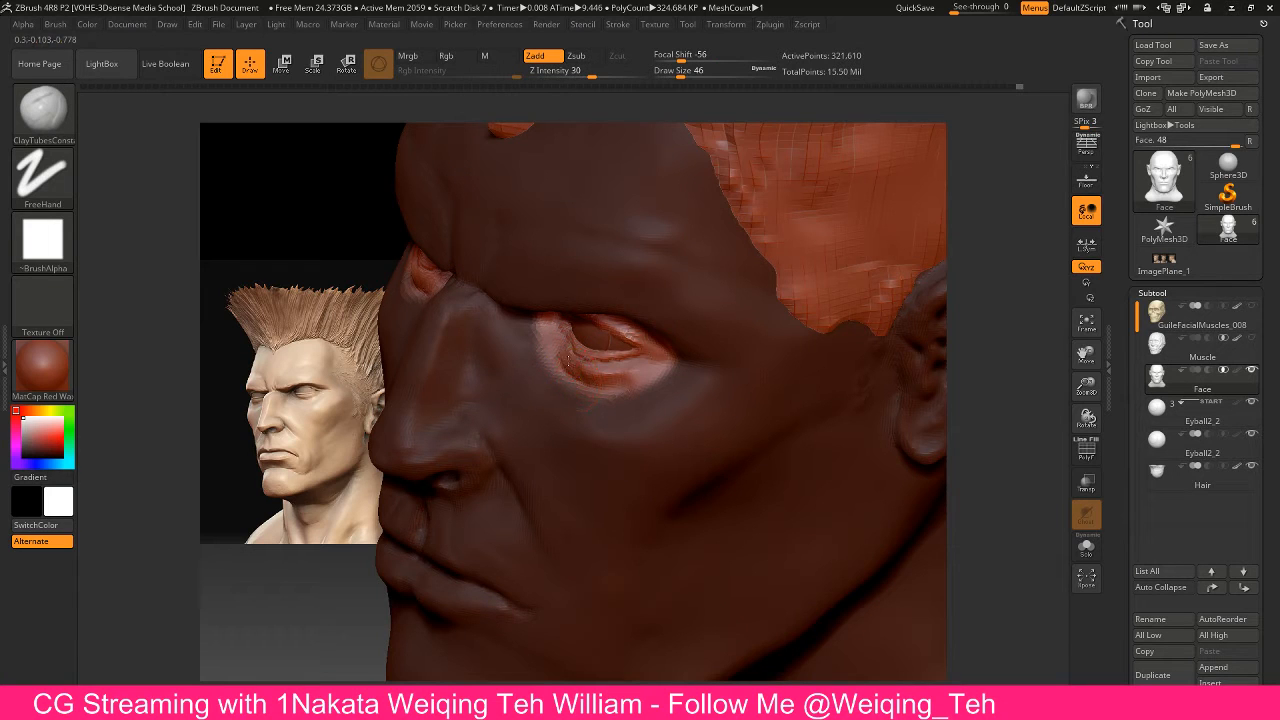
drag(602, 372, 652, 369)
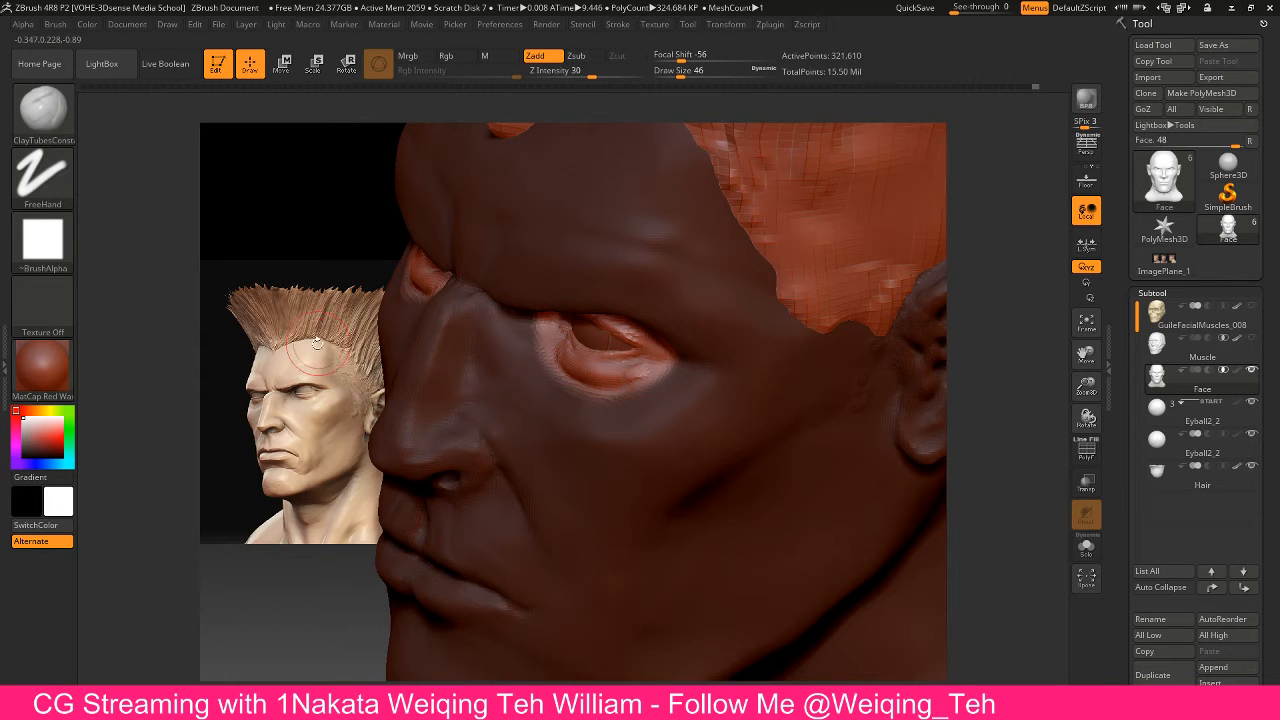
drag(342, 360, 308, 312)
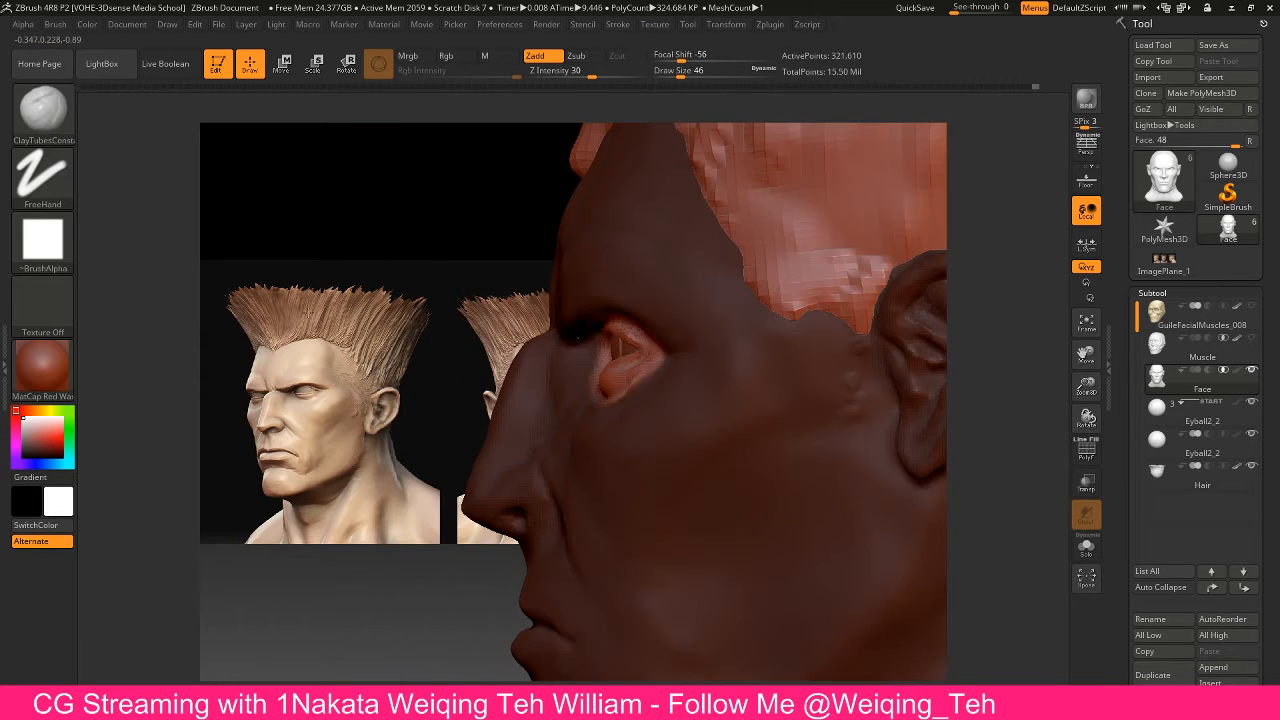
Clear the mask, then blend the eye bags into the cheeks with the ClayTubes brush at draw size 26 and smooth them
ctrl+click(396, 331)
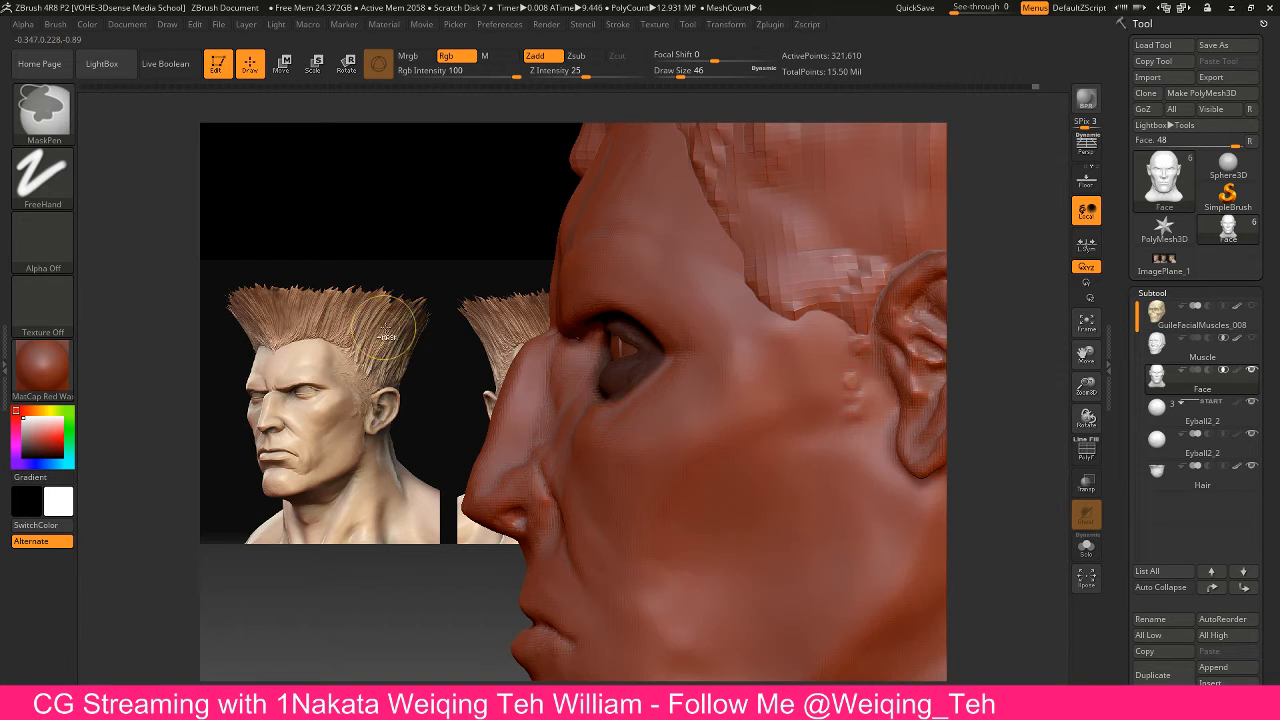
ctrl+drag(377, 323, 436, 330)
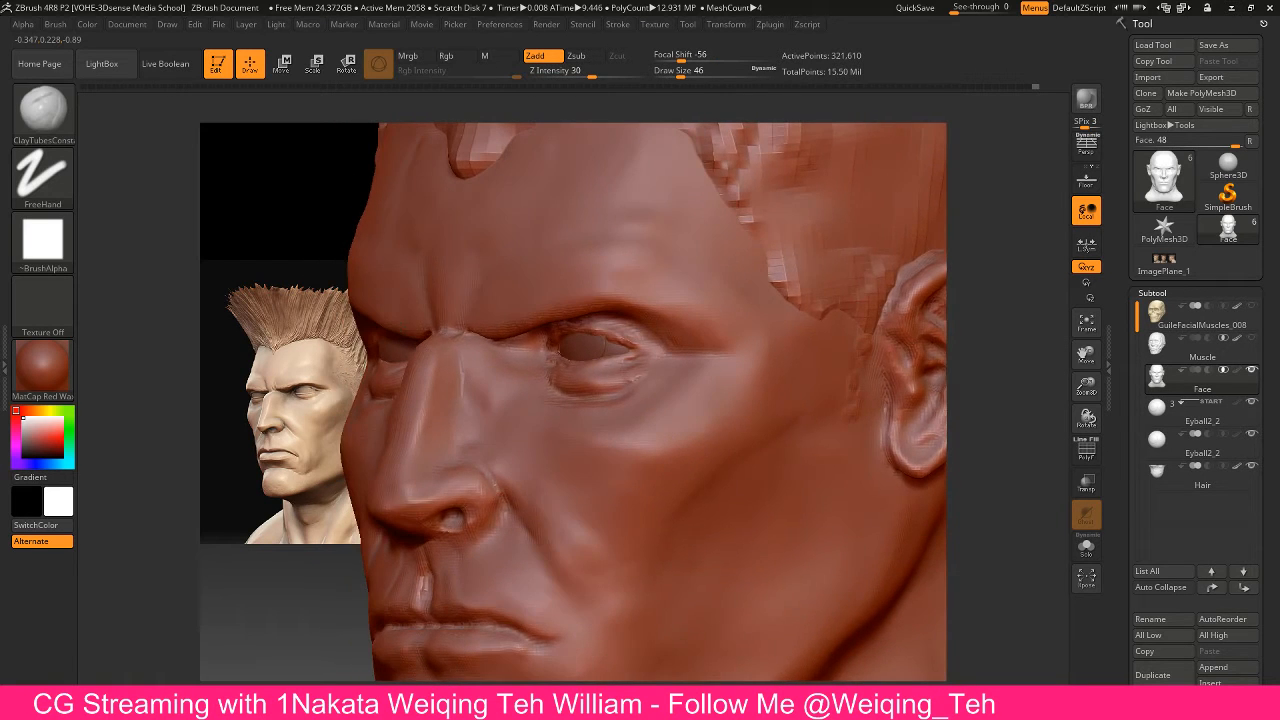
key(bracketleft)
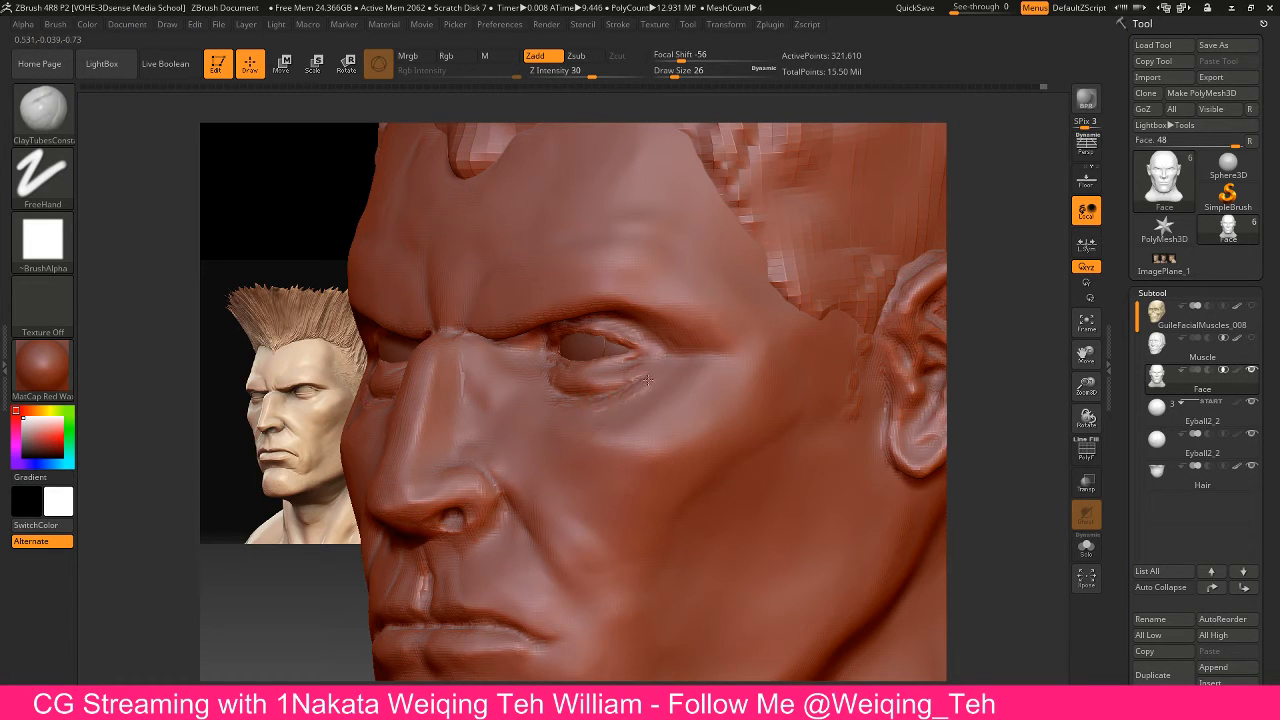
key(shift)
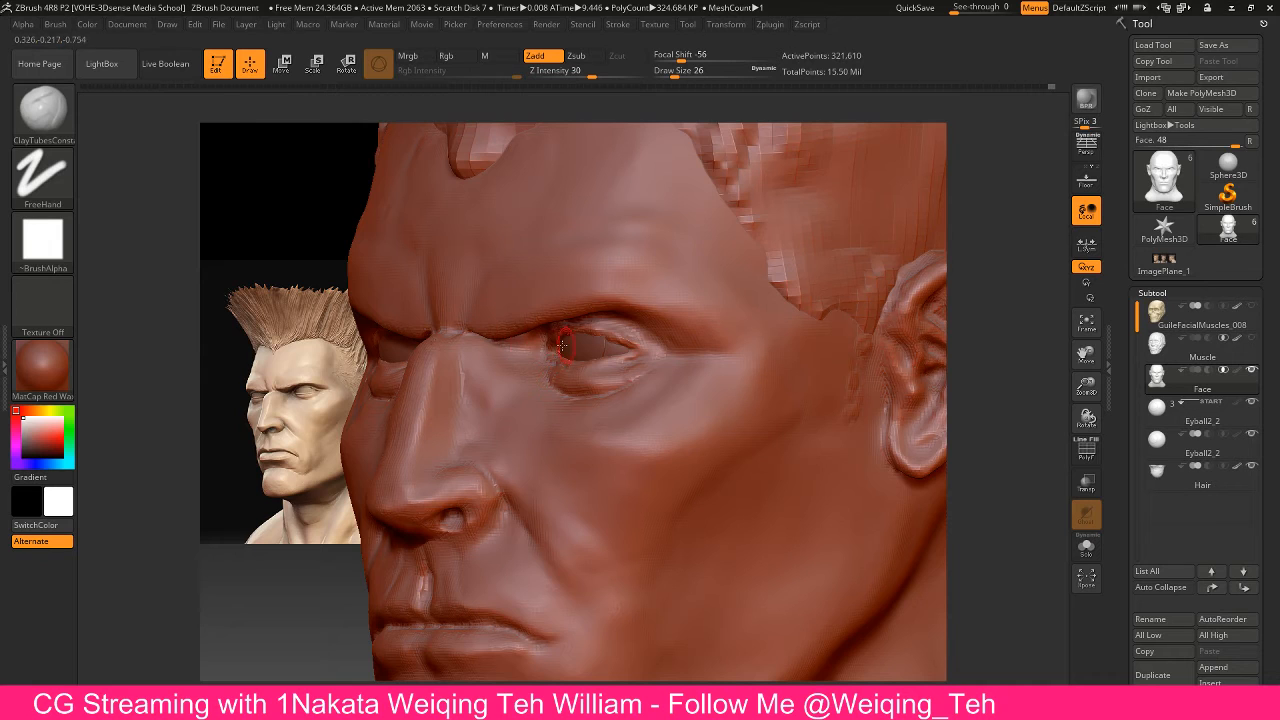
Carve the crease between the lower eyelids and the eye bags with the DamStandard brush at draw size 18
key(b)
key(d)
key(s)
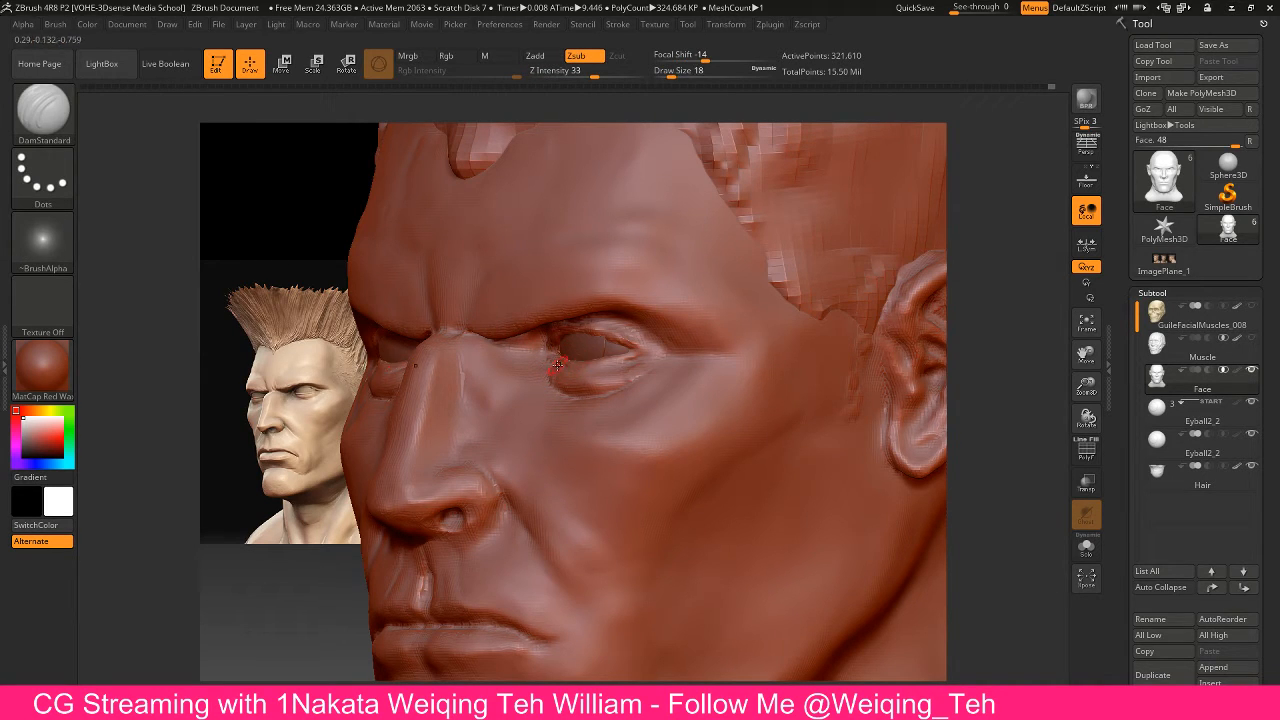
drag(573, 370, 649, 352)
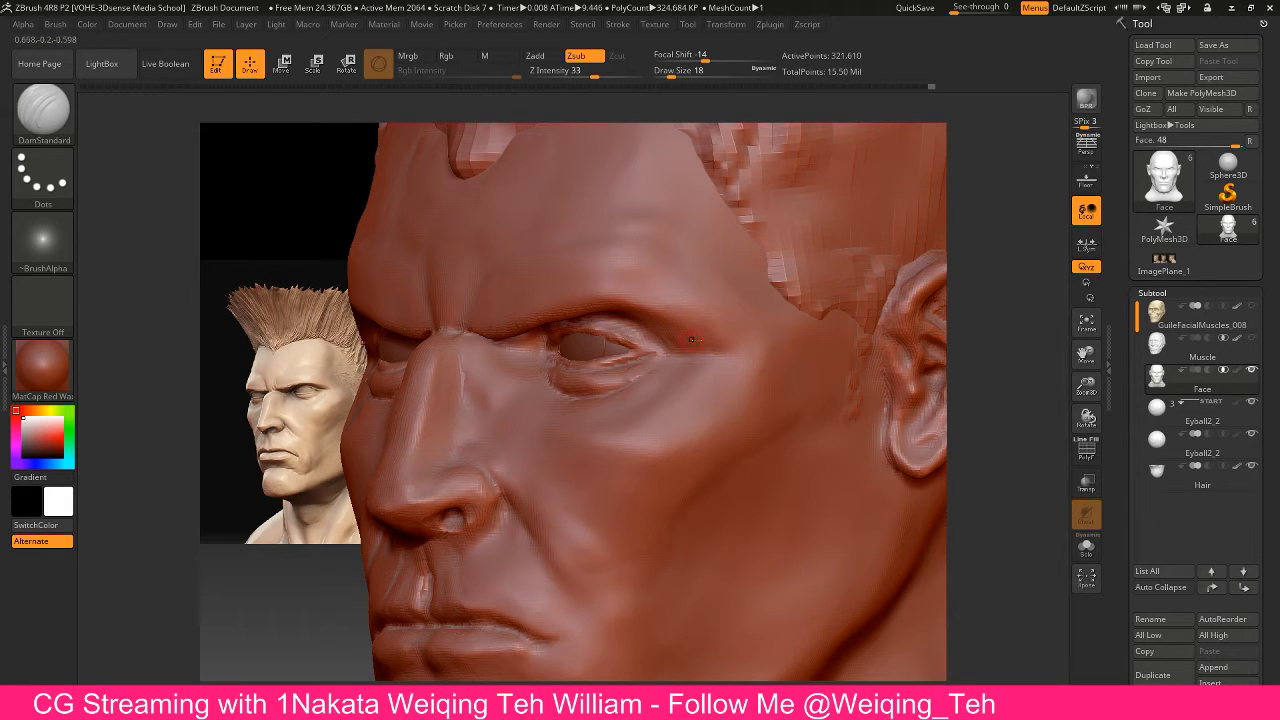
key(b)
key(m)
key(t)
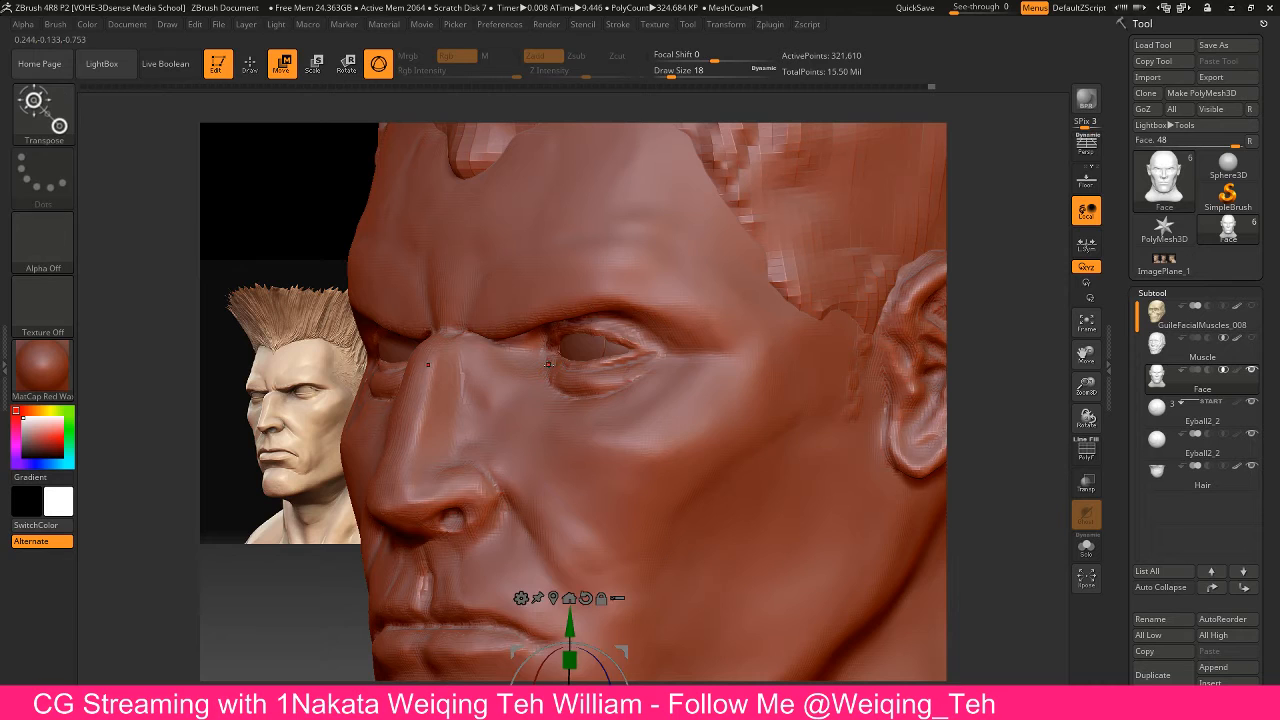
Build up the eye bags from the inner to the outer eye corners with the ClayTubes brush at draw size 18
key(b)
key(c)
key(t)
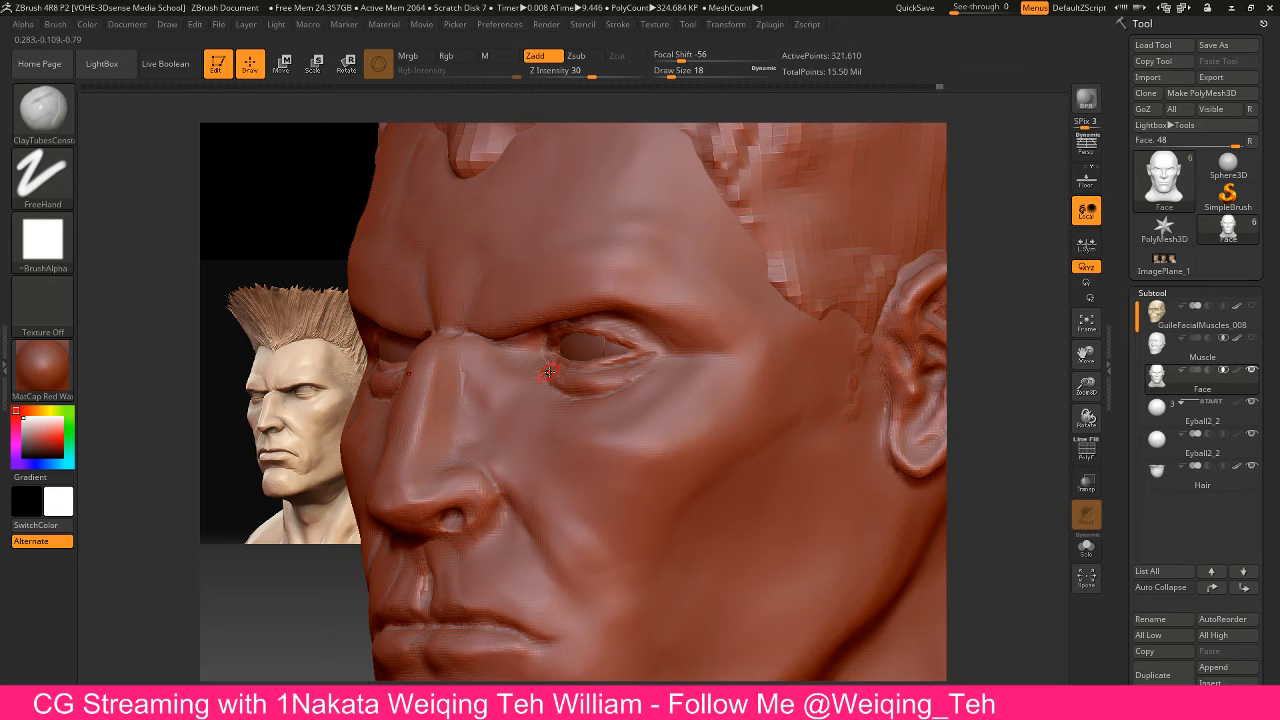
drag(620, 374, 690, 345)
Refine the eye bags and inner eye corners from the side with ClayTubes strokes and smooth them into the cheeks
drag(1003, 212, 880, 242)
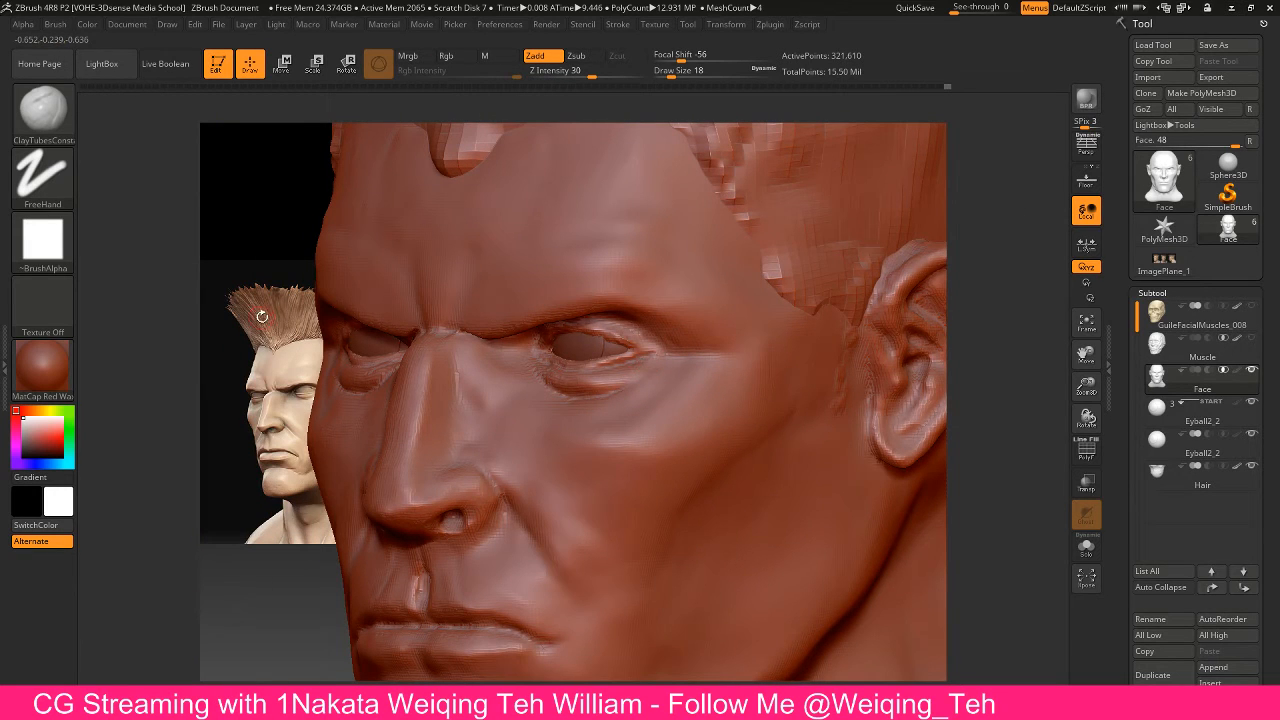
shift+drag(150, 320, 305, 305)
mouse_move(852, 422)
alt+mouse_down()
mouse_move(767, 389)
mouse_move(791, 406)
alt+mouse_up()
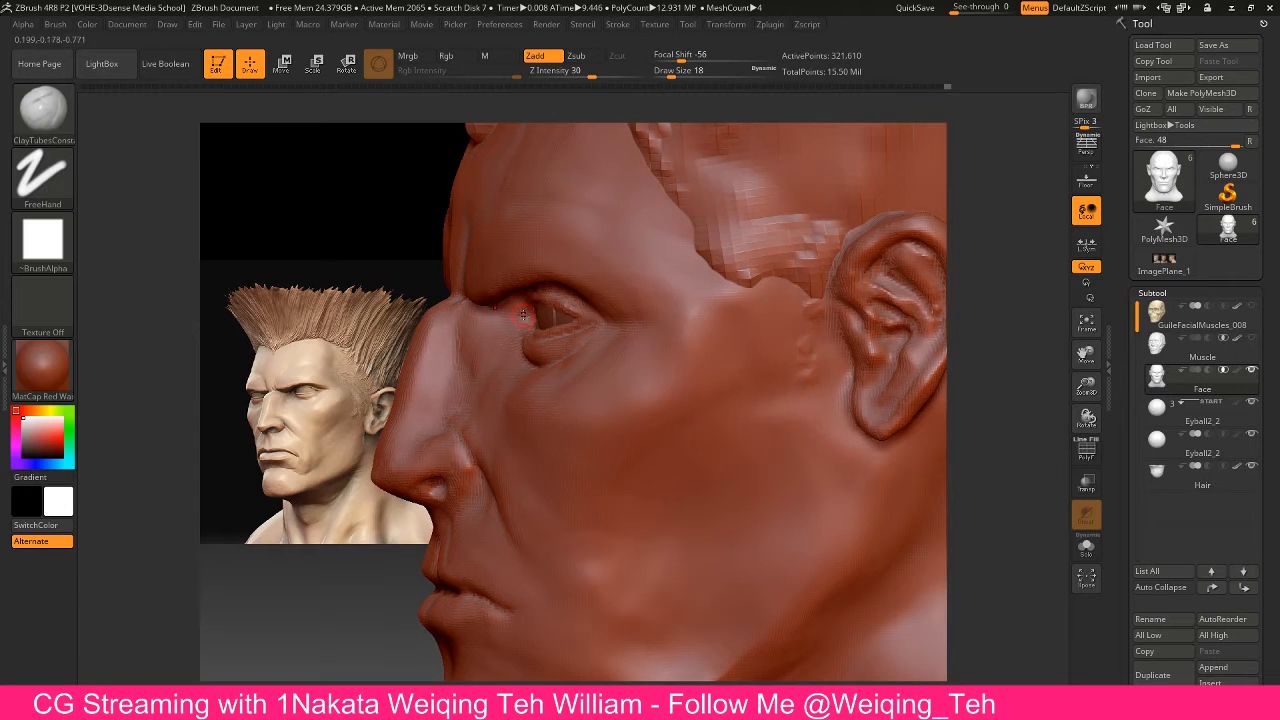
shift+drag(421, 338, 379, 306)
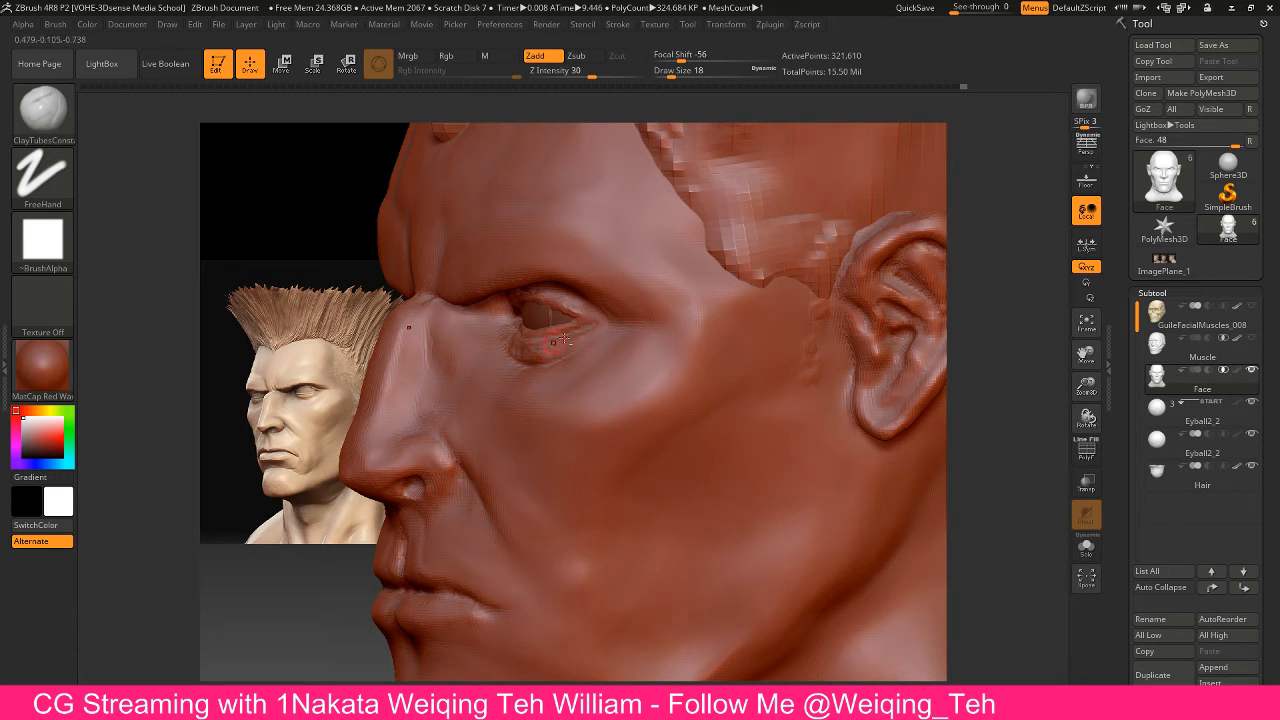
key(shift)
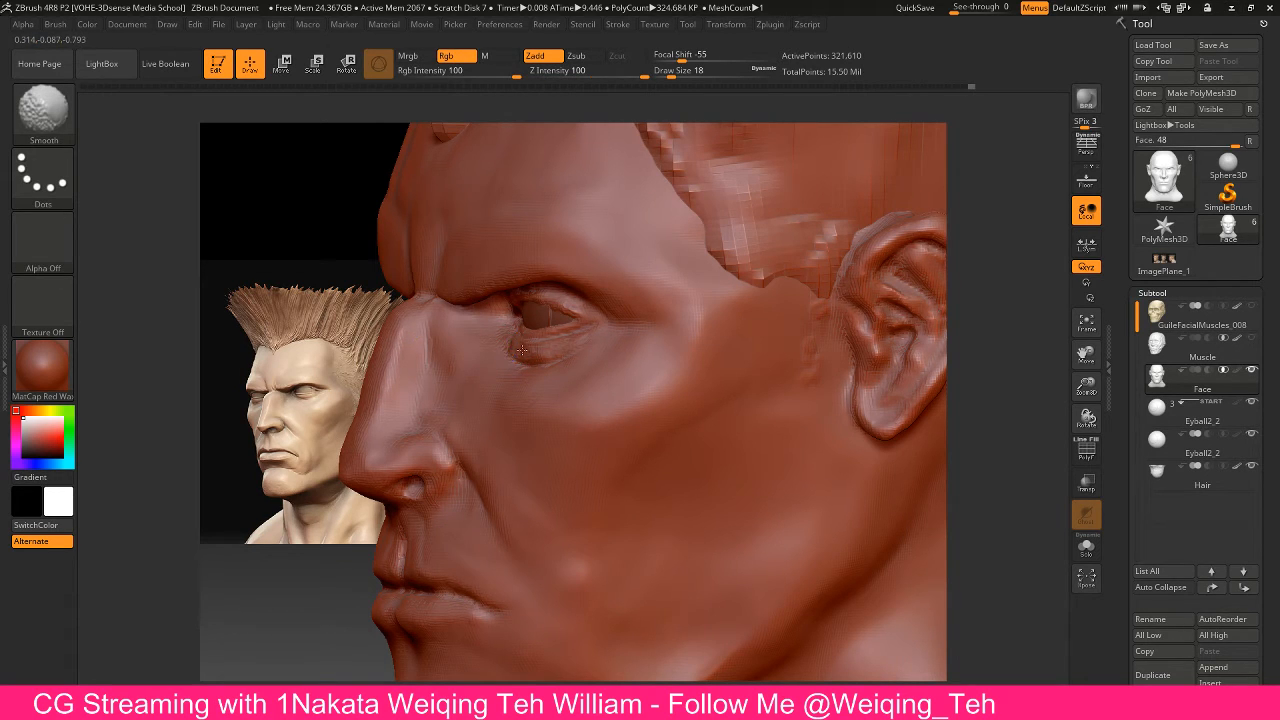
shift+drag(531, 353, 508, 343)
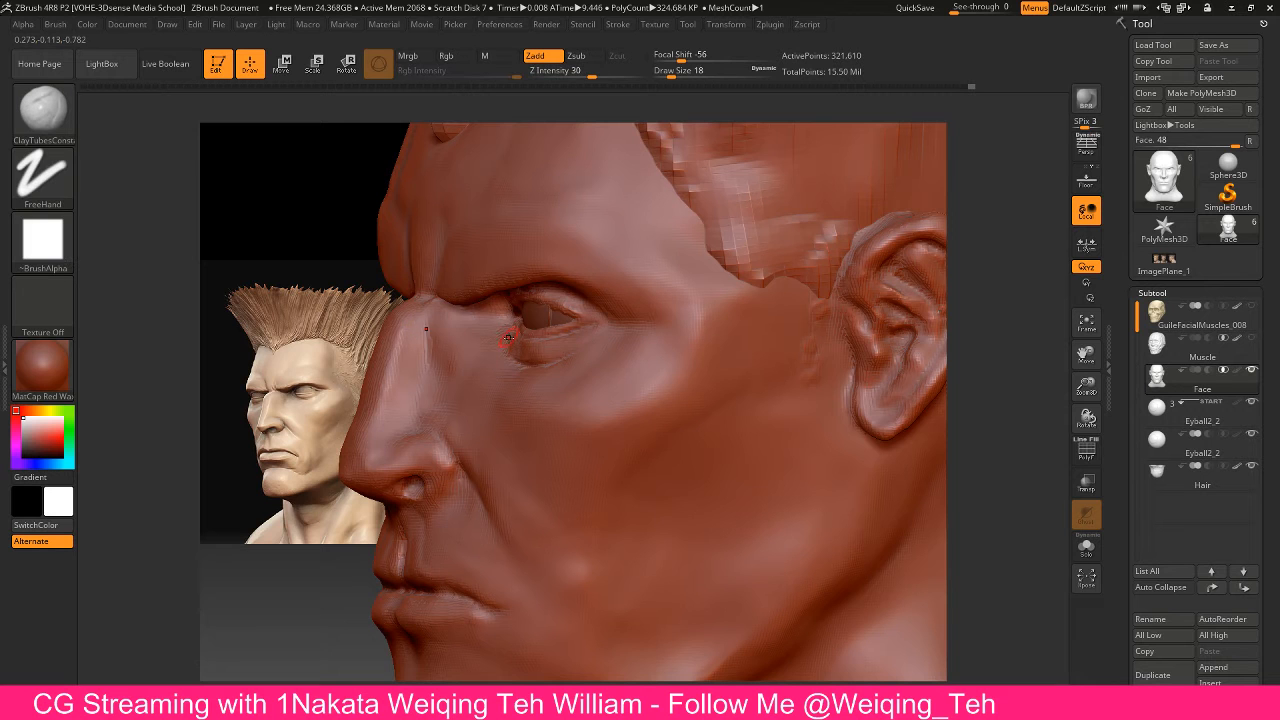
drag(341, 314, 384, 308)
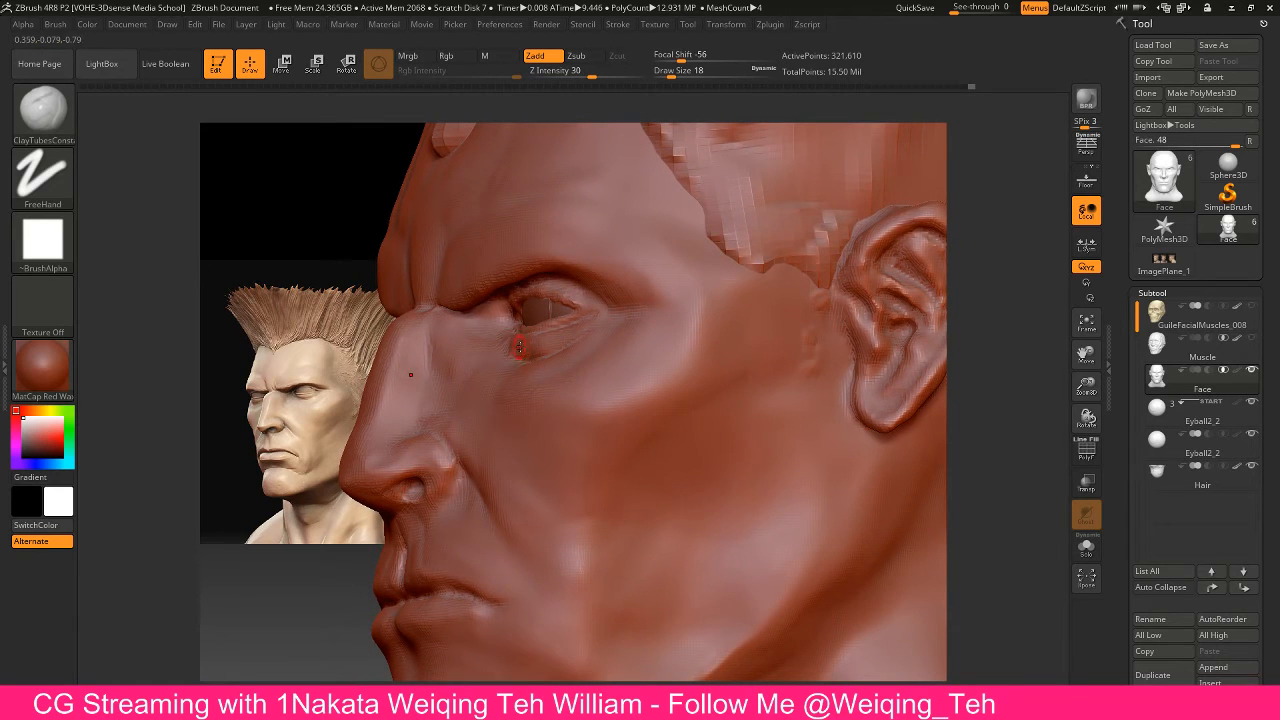
key(shift)
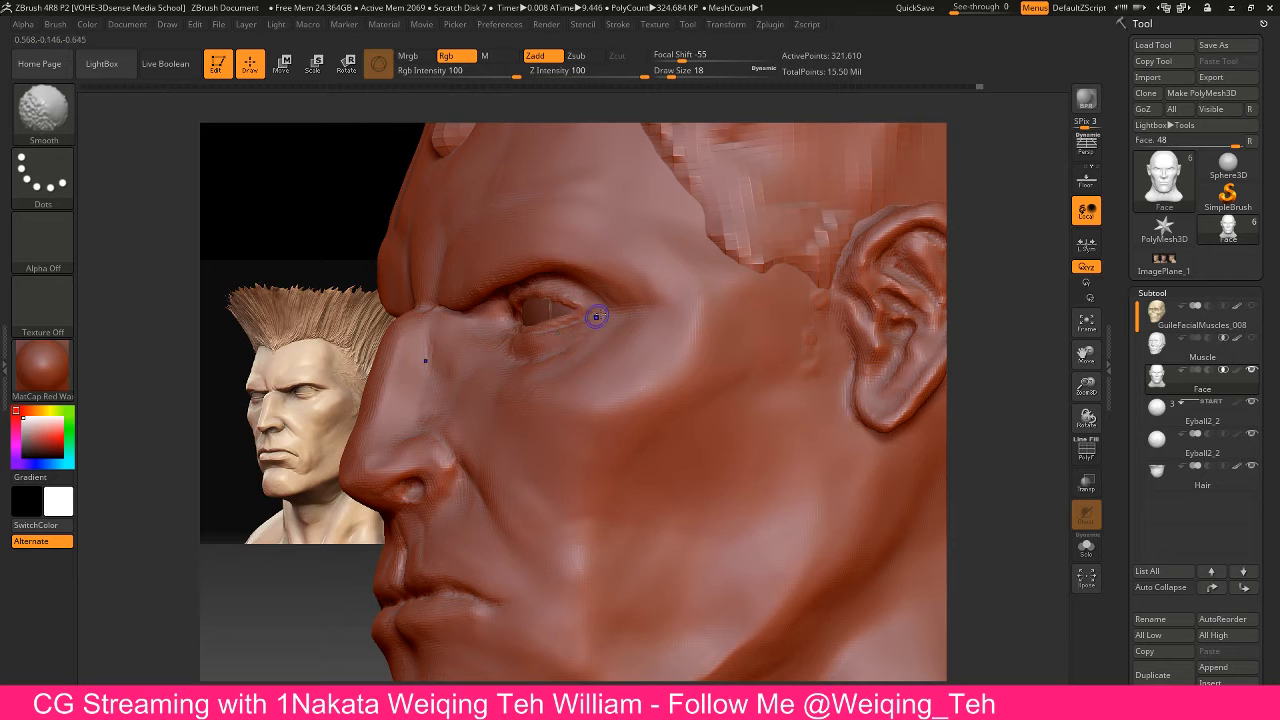
Reshape the eye bags with the Move Topological brush at draw size 18 and smooth them
mouse_move(312, 257)
mouse_down()
mouse_move(420, 262)
mouse_move(348, 268)
mouse_move(364, 266)
mouse_up()
key(b)
key(m)
key(t)
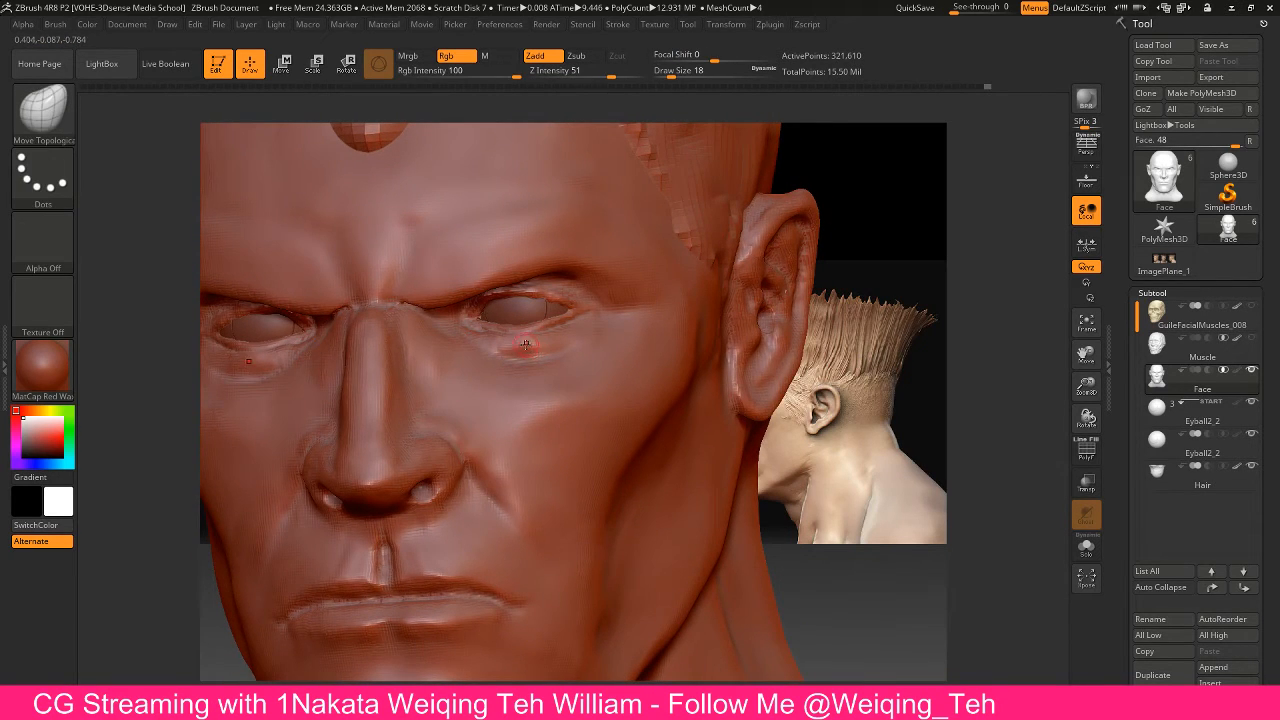
drag(525, 345, 519, 349)
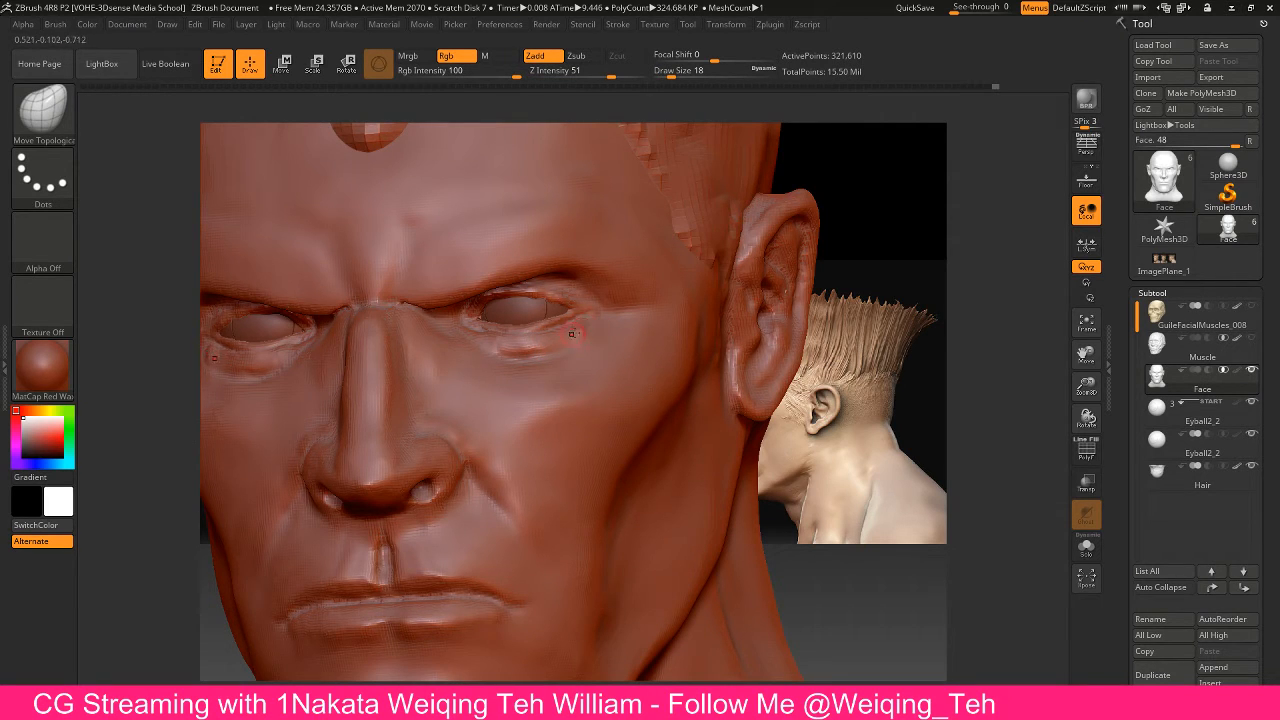
key(shift)
Build up the outer eye corners and lower eyelids with the ClayTubes brush at draw size 18 and smooth them
key(b)
key(c)
key(t)
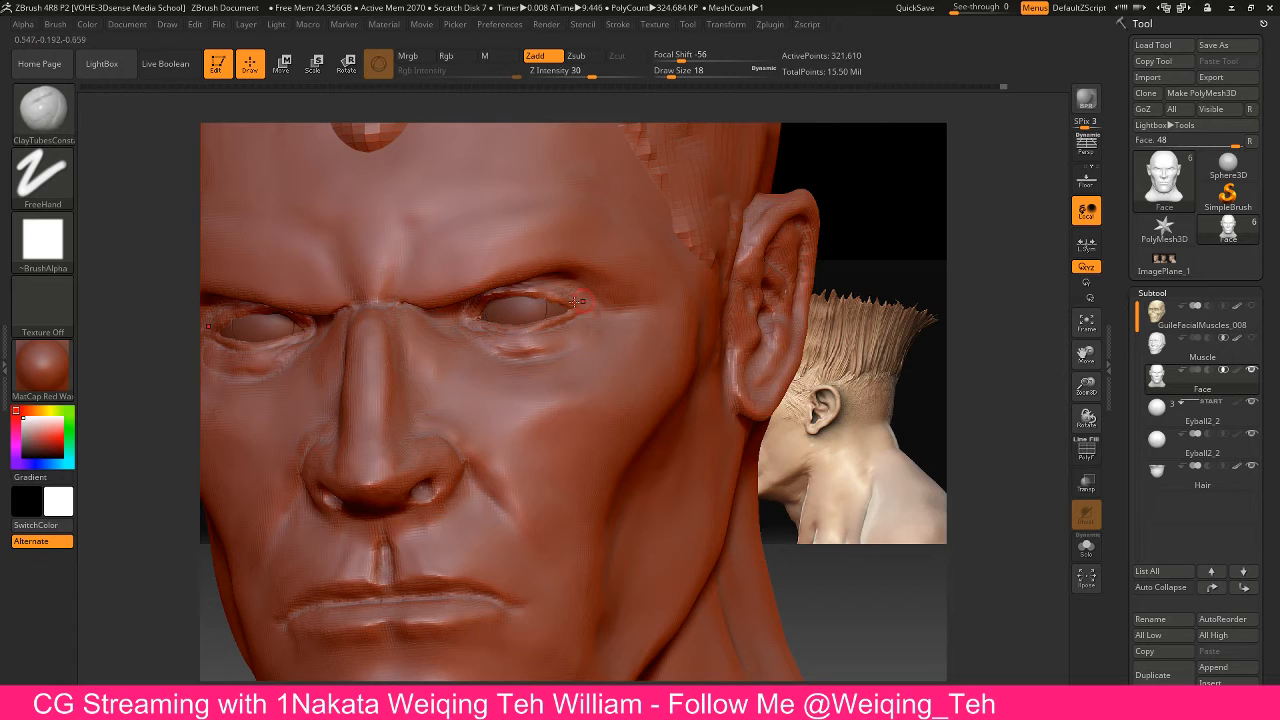
drag(882, 271, 666, 300)
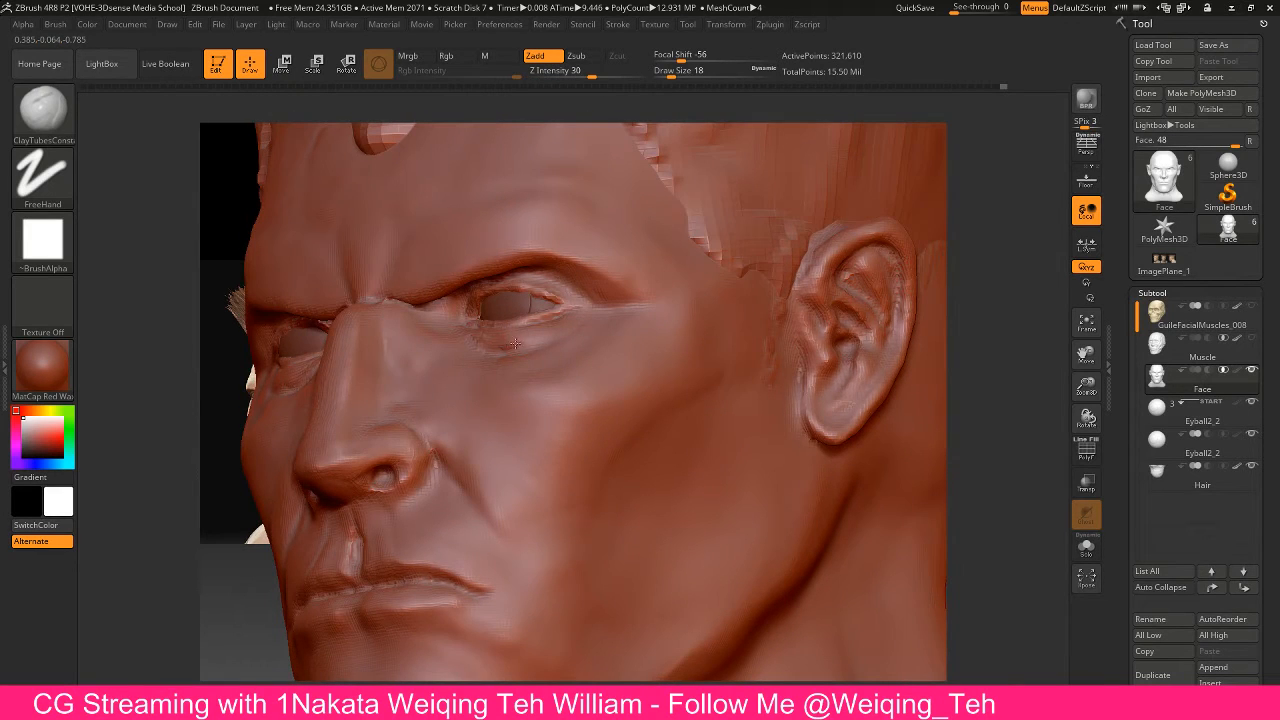
key(shift)
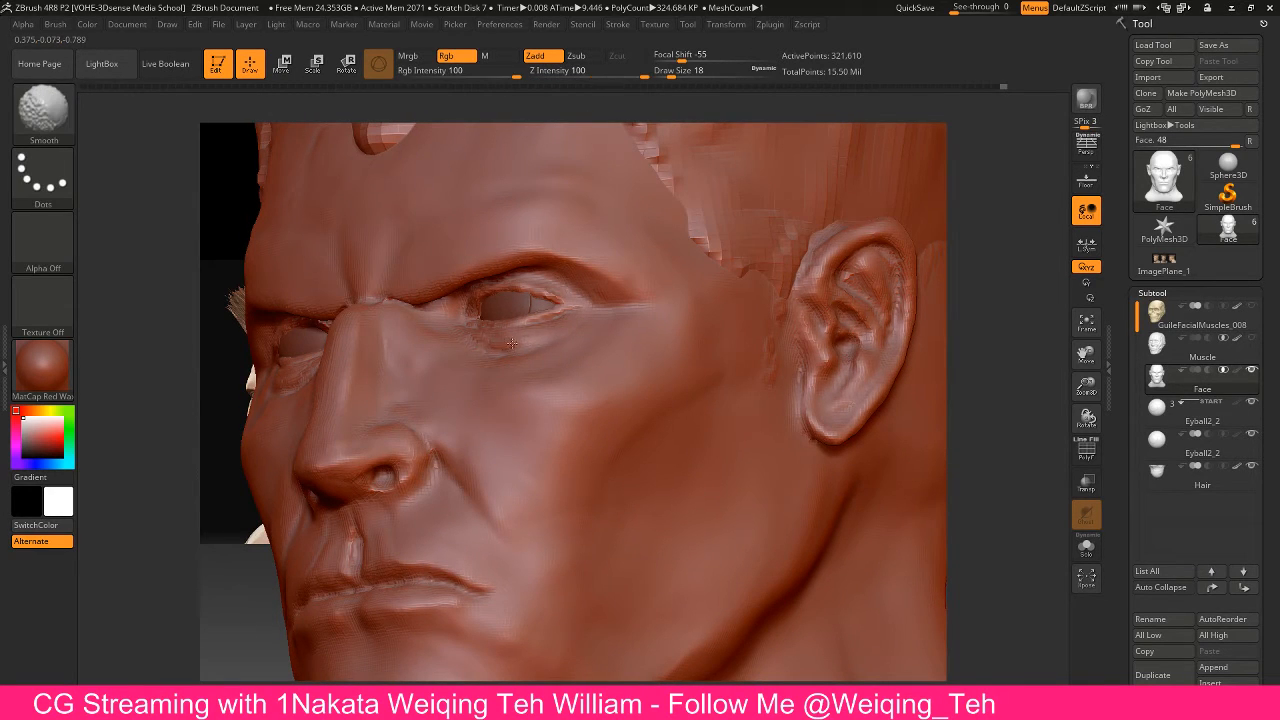
Refine the areas below the outer eye corners from the front with ClayTubes strokes and smooth them
shift+drag(951, 173, 984, 176)
alt+drag(889, 268, 881, 245)
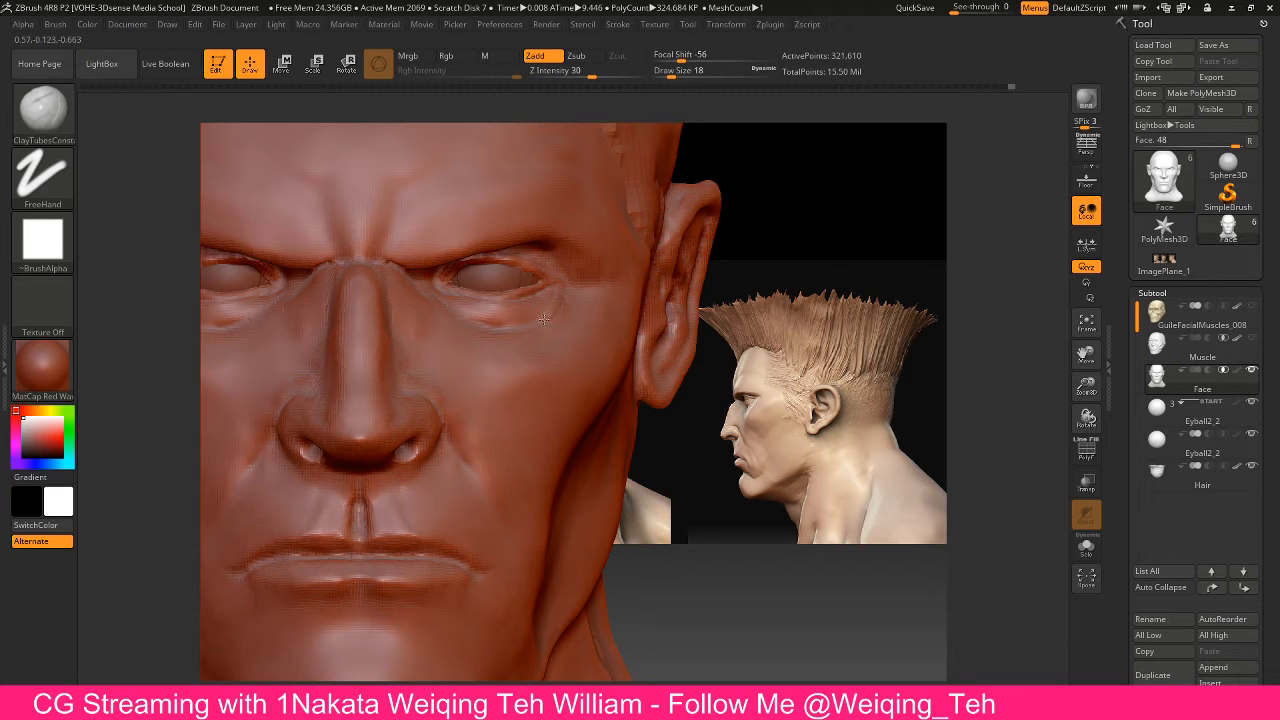
key(shift)
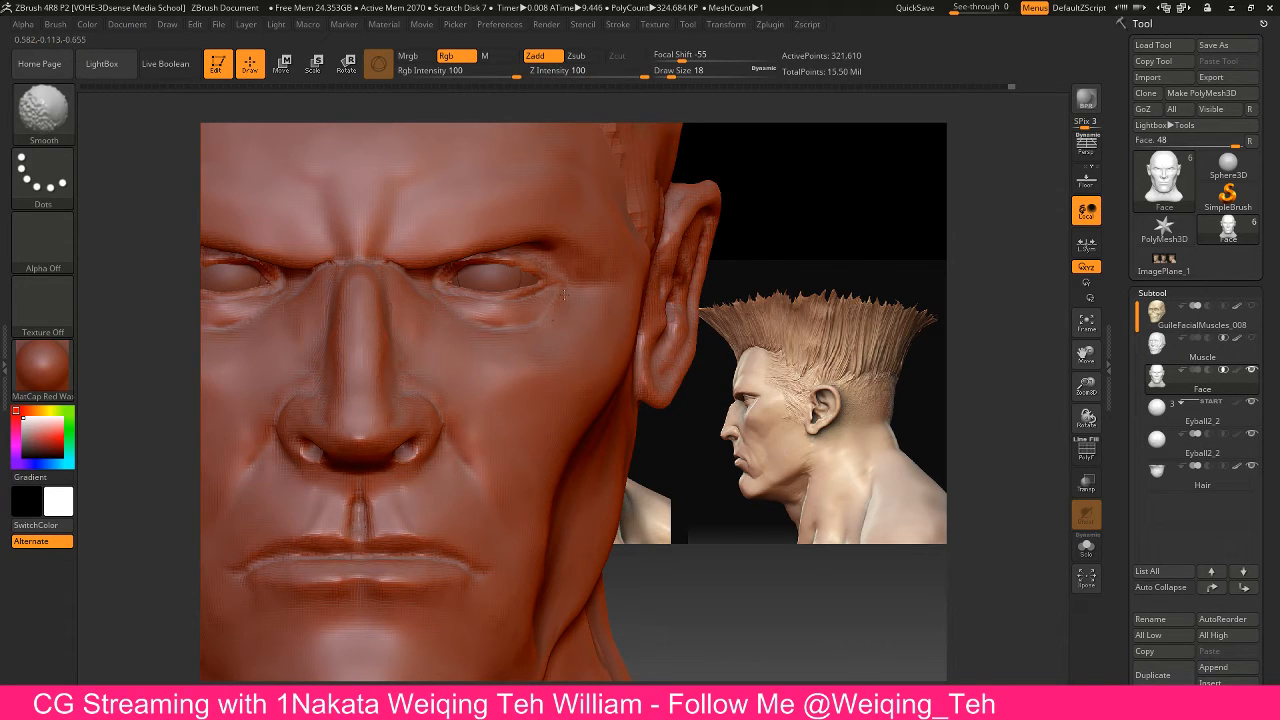
key(shift)
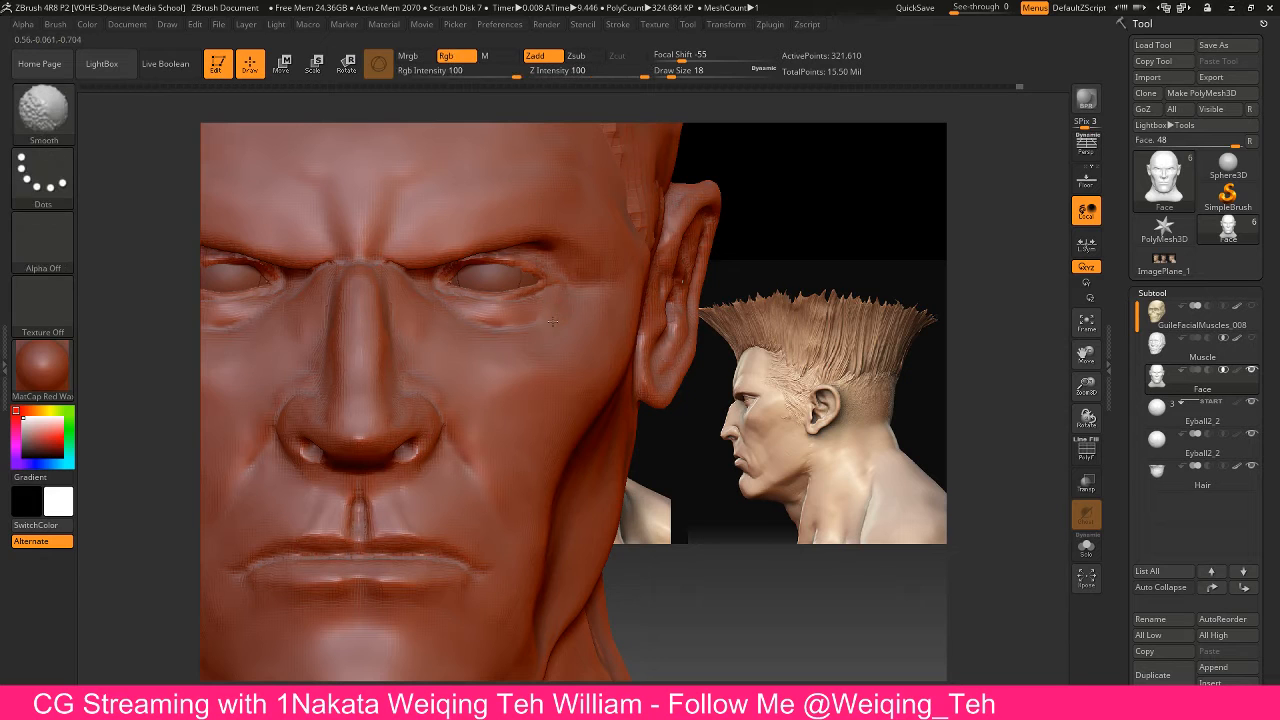
Refine the nose sides and the adjoining cheek areas with ClayTubes strokes at draw size 18 and smooth them
mouse_move(811, 334)
alt+mouse_down()
mouse_move(856, 345)
mouse_move(742, 343)
alt+mouse_up()
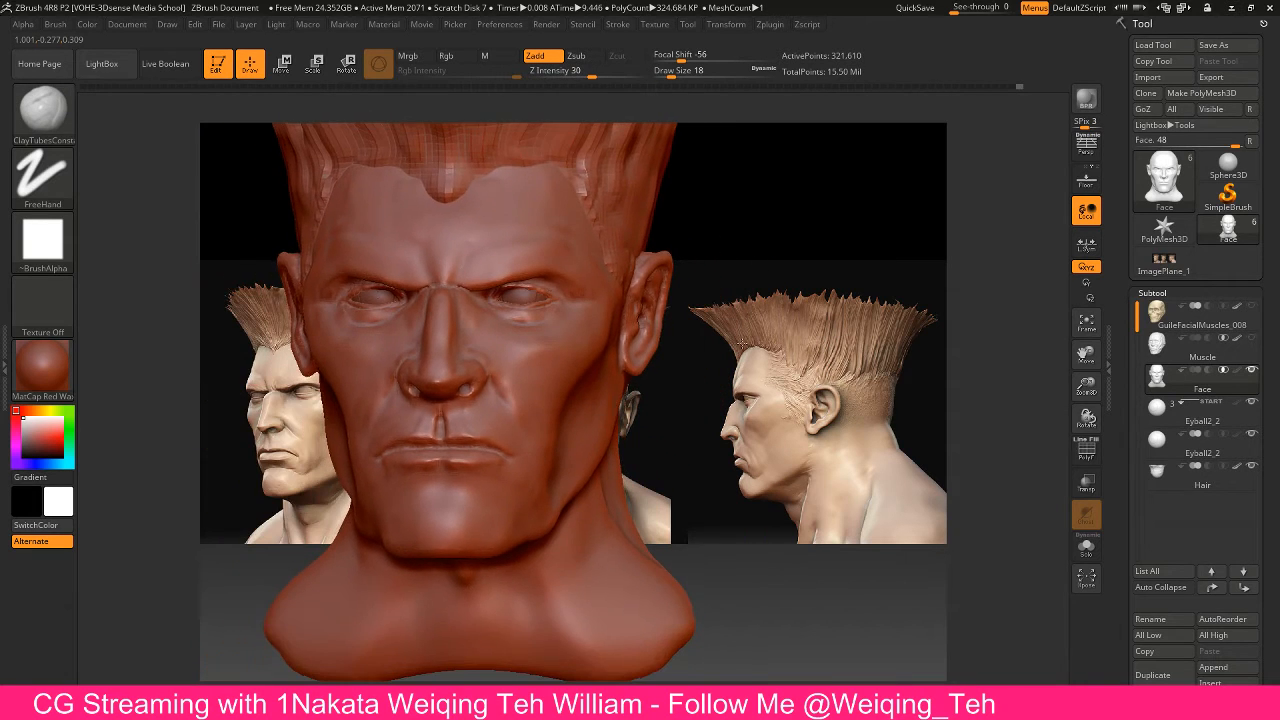
mouse_move(772, 296)
mouse_down()
mouse_move(728, 306)
mouse_move(756, 311)
mouse_up()
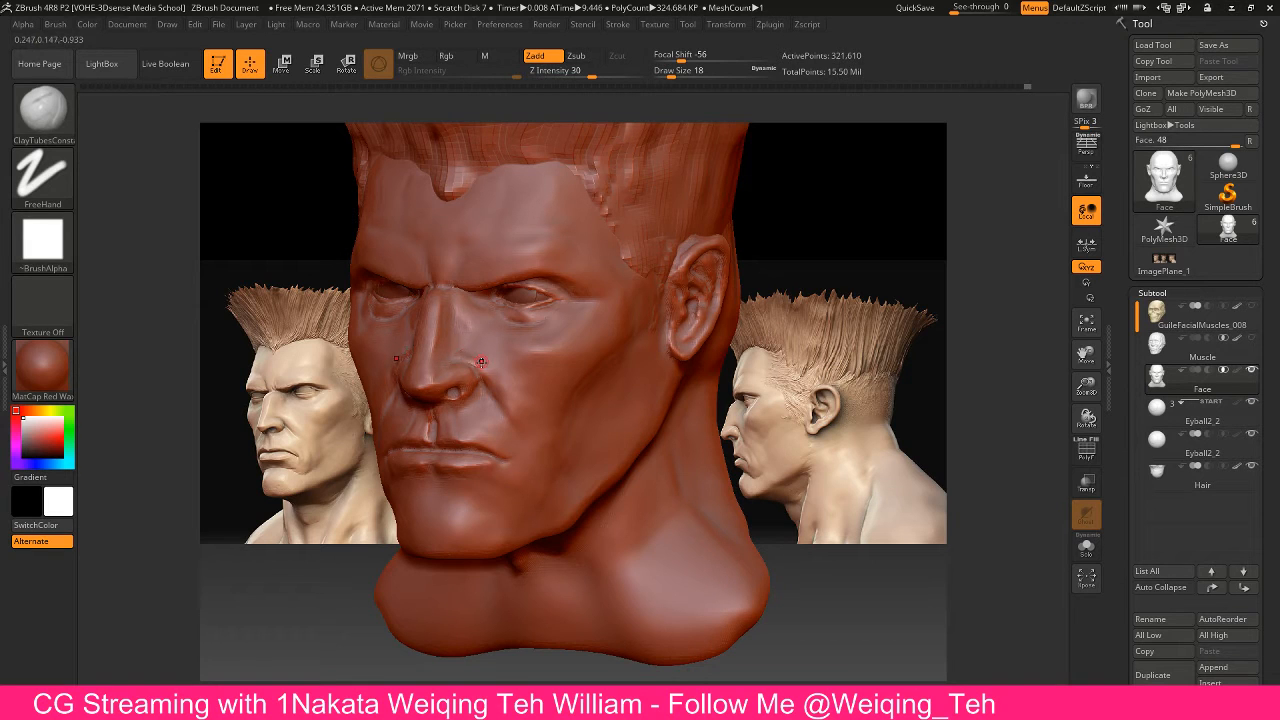
key(shift)
key(shift)
key(shift)
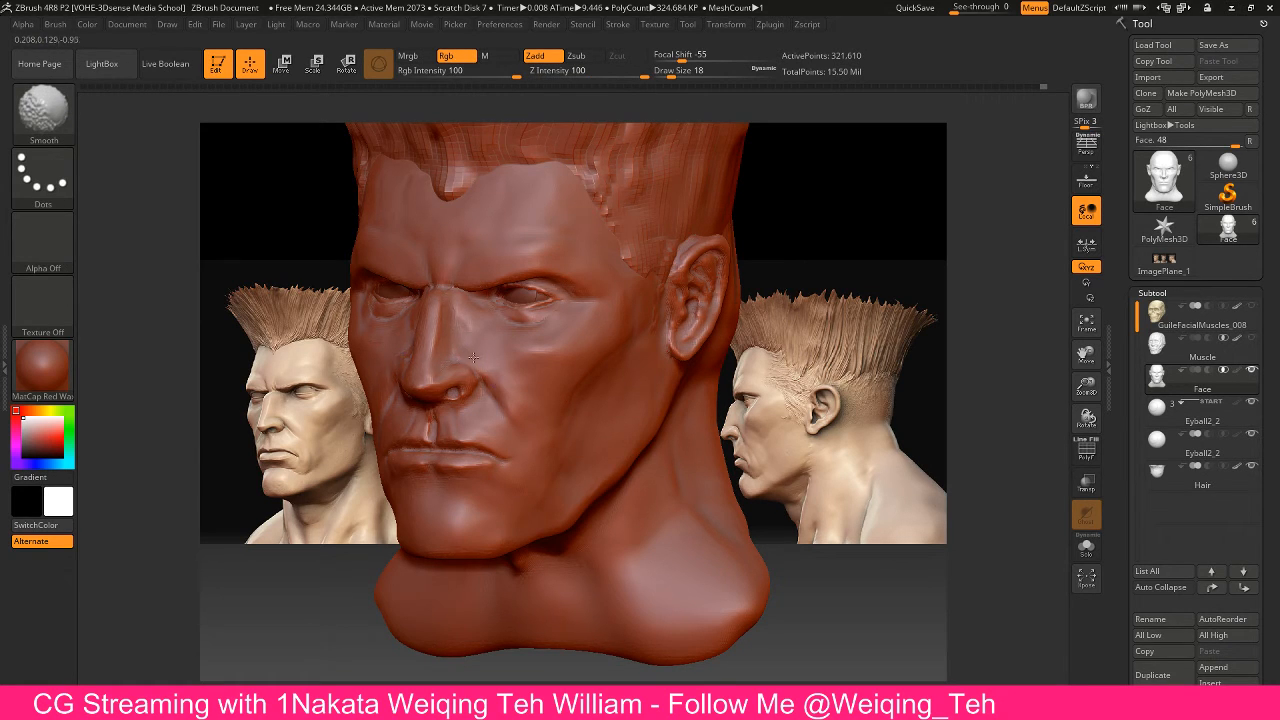
mouse_move(825, 315)
mouse_down()
mouse_move(740, 290)
mouse_move(812, 268)
mouse_move(775, 276)
mouse_move(829, 287)
mouse_move(836, 385)
mouse_up()
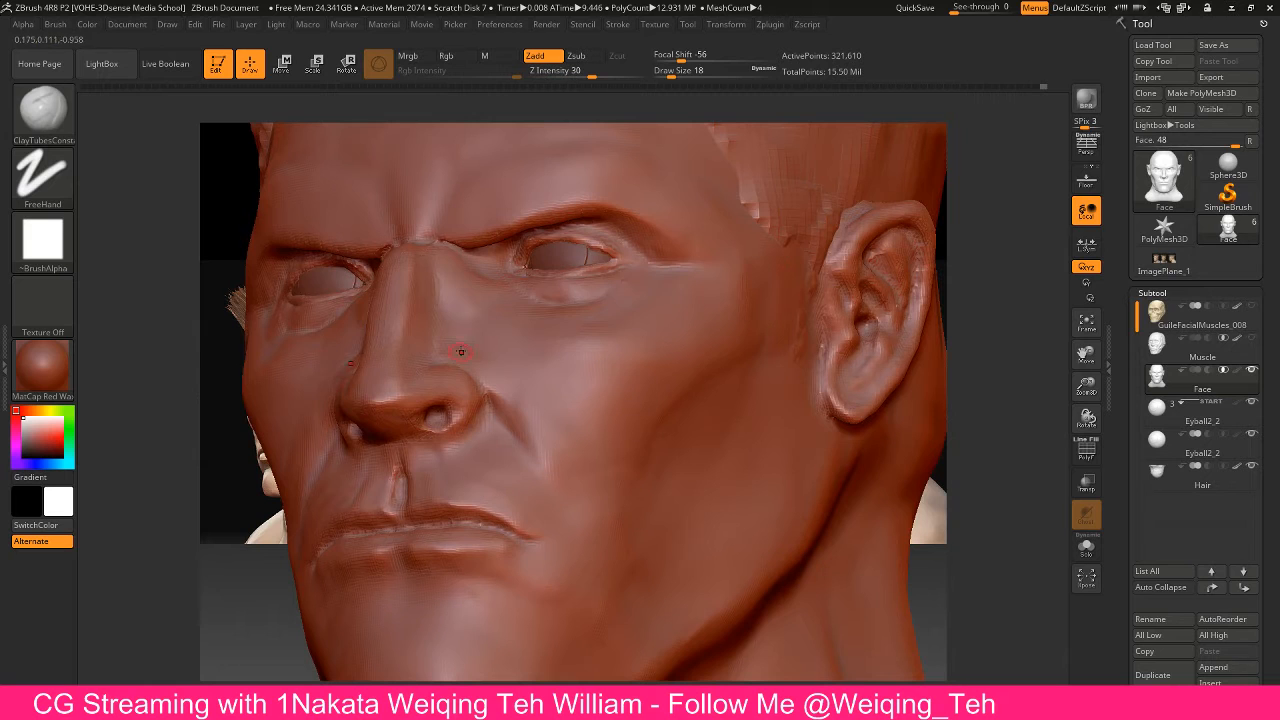
right_drag(466, 344, 444, 371)
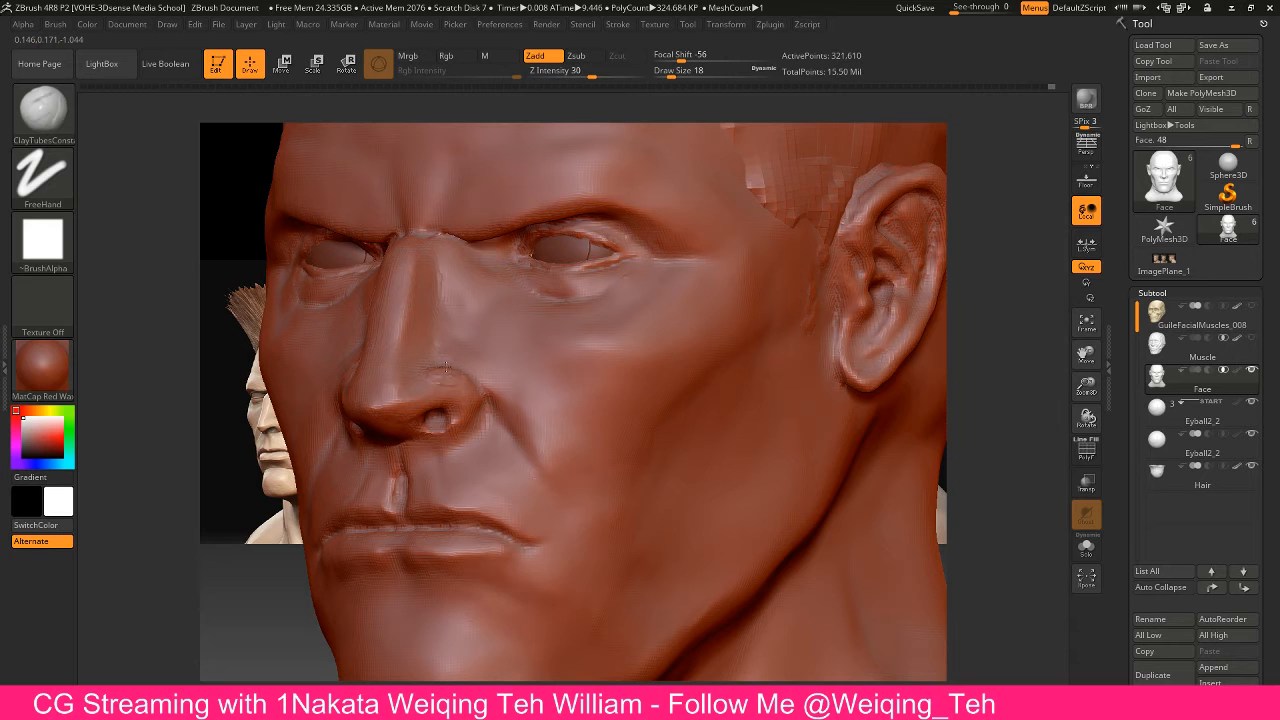
key(shift)
Soften and rebuild the upper inner ear with the Smooth and ClayTubes brushes at draw size 34
mouse_move(985, 300)
mouse_down()
mouse_move(997, 279)
mouse_move(835, 263)
mouse_up()
key(bracketright)
key(bracketright)
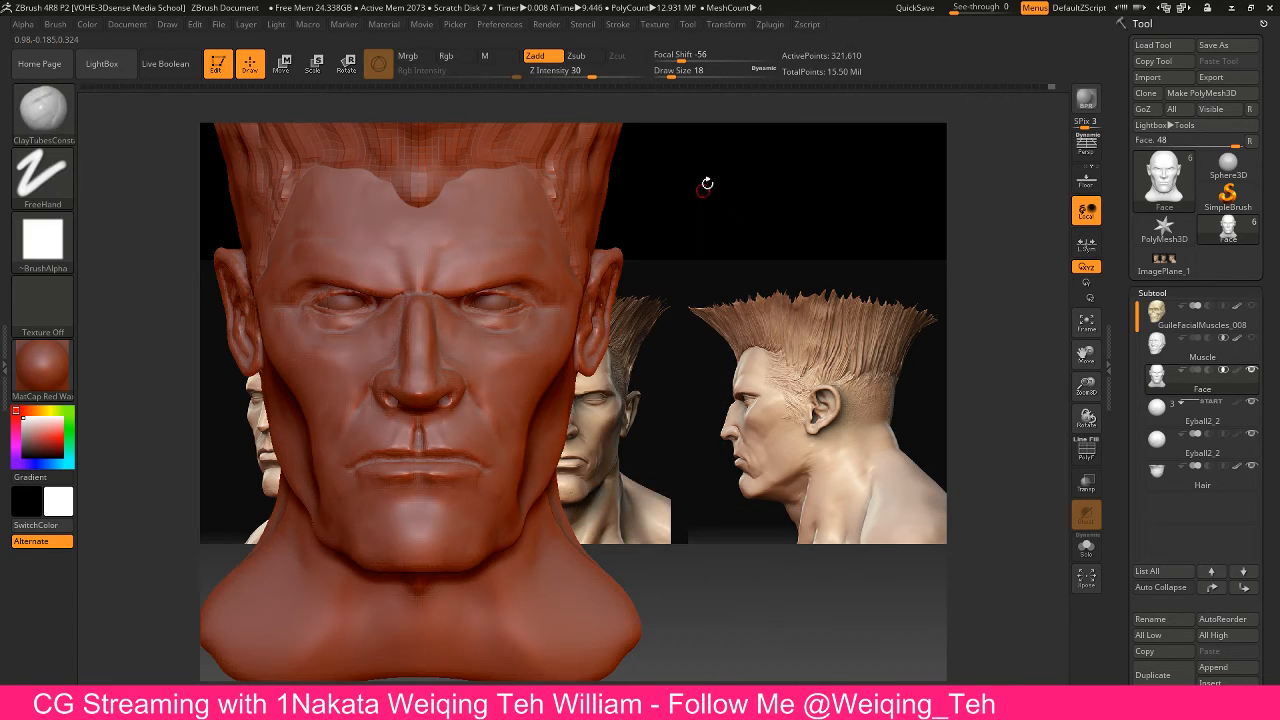
mouse_move(740, 286)
mouse_down()
mouse_move(932, 237)
mouse_move(680, 268)
mouse_up()
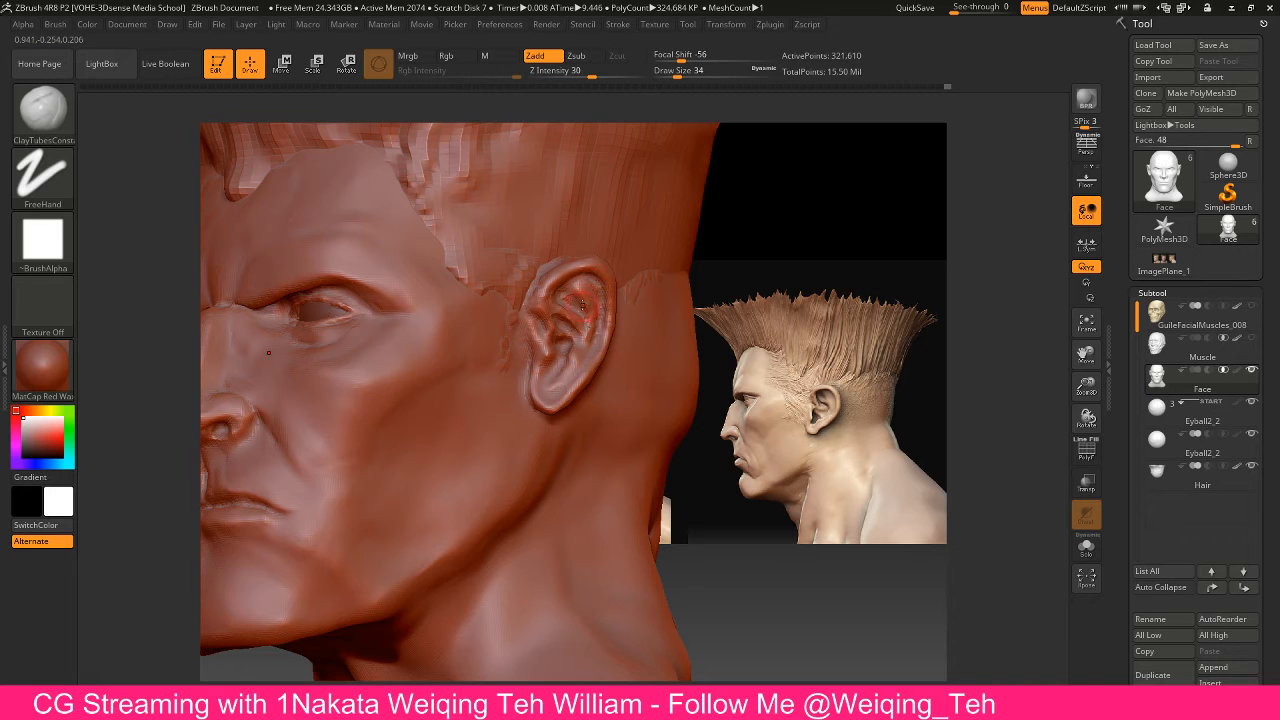
key(shift)
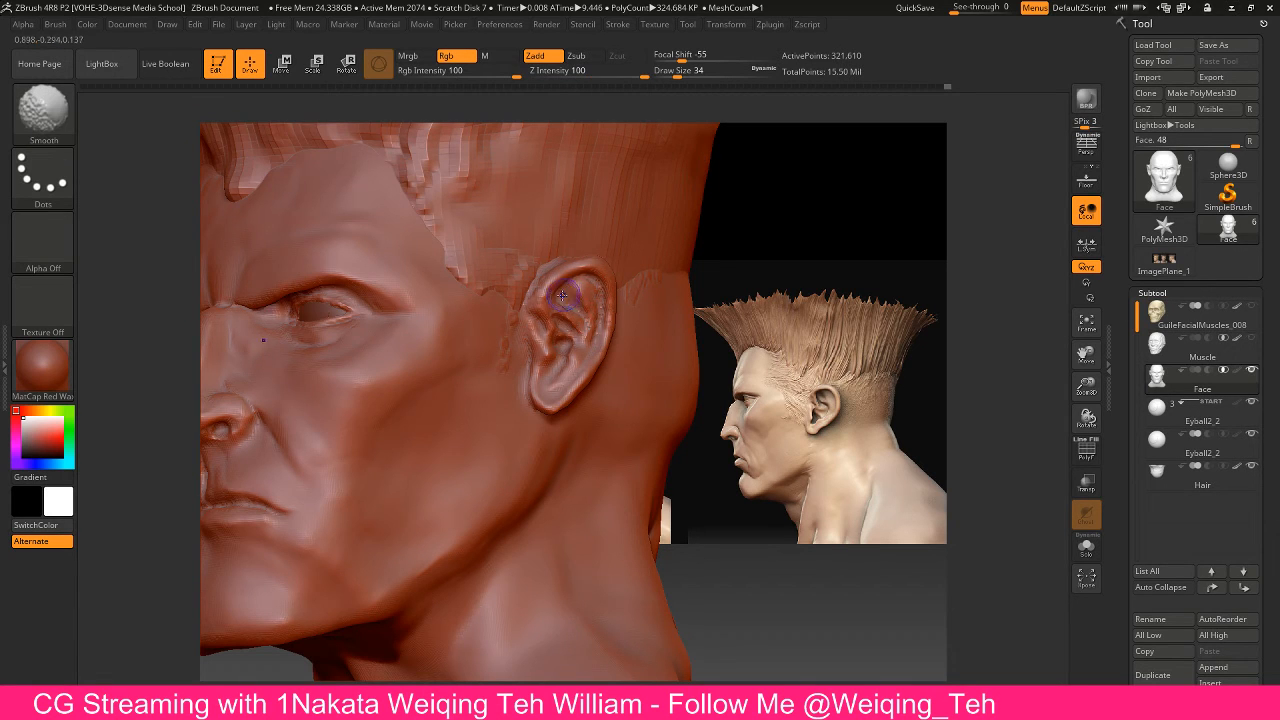
shift+drag(590, 343, 589, 334)
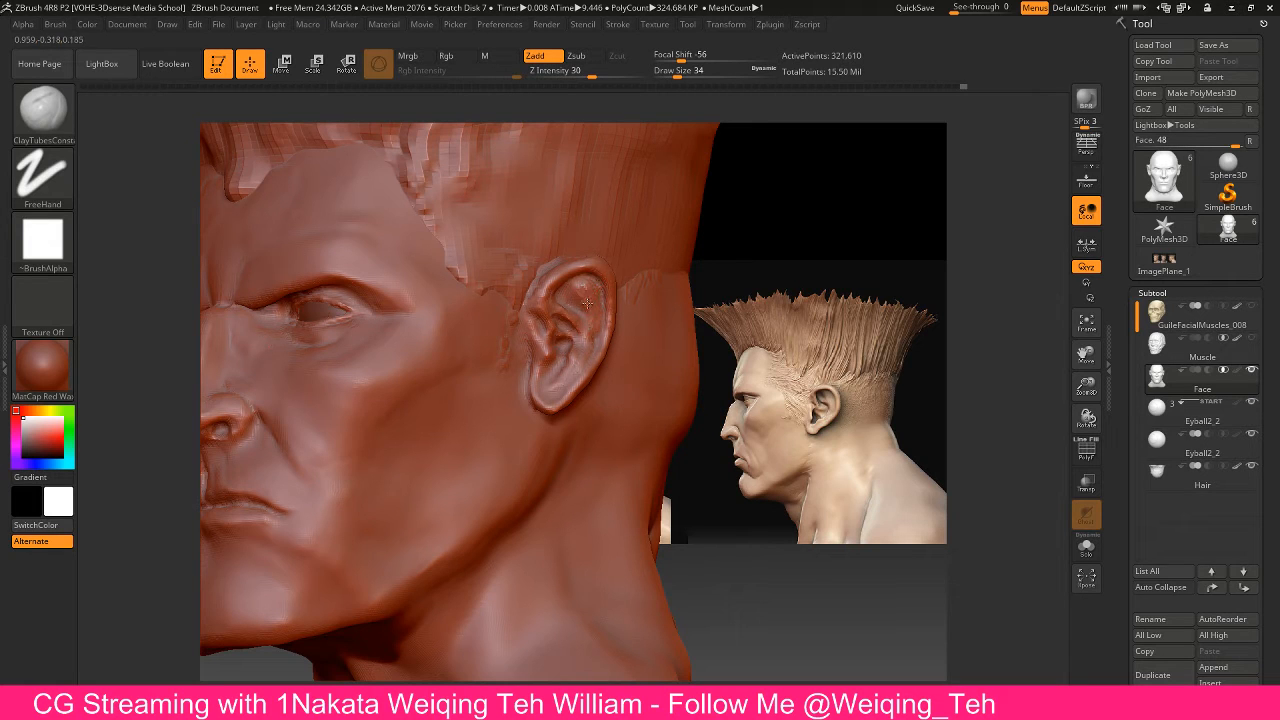
drag(585, 289, 603, 322)
Refine the ear's inner folds from a low angle with ClayTubes strokes at draw size 22 and smooth them
mouse_move(767, 269)
mouse_down()
mouse_move(636, 260)
mouse_move(712, 264)
mouse_up()
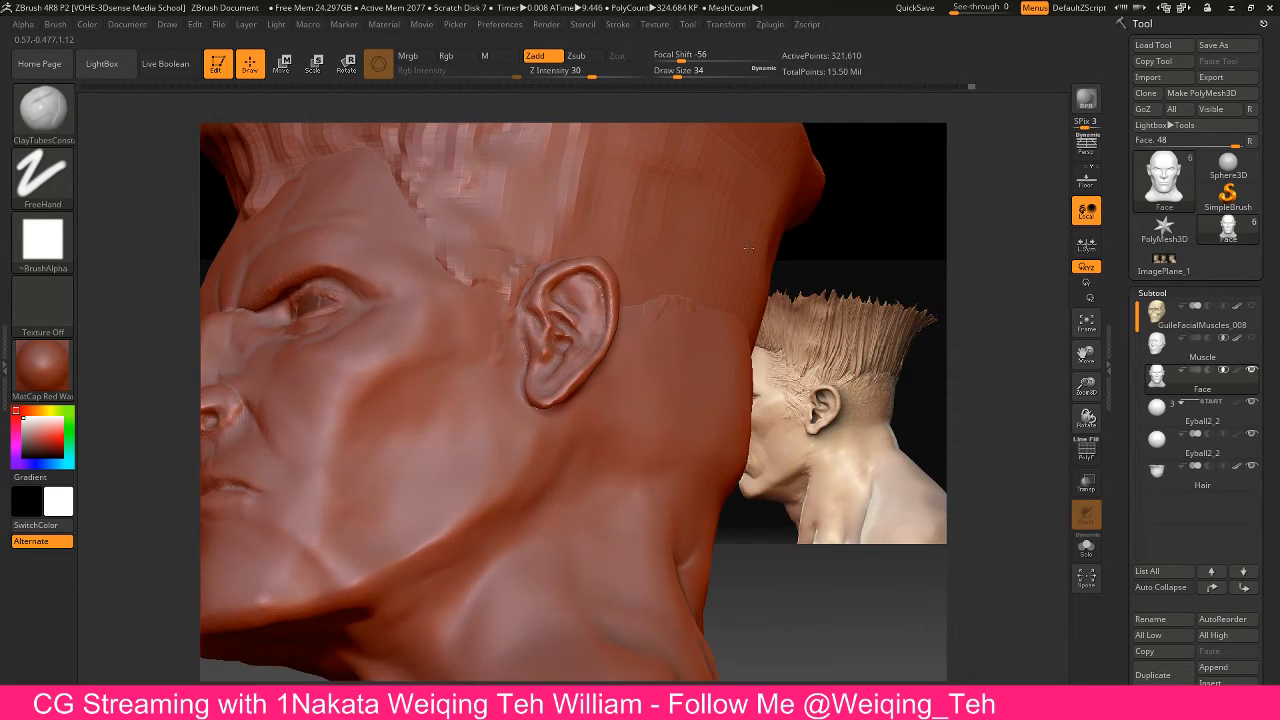
key(bracketleft)
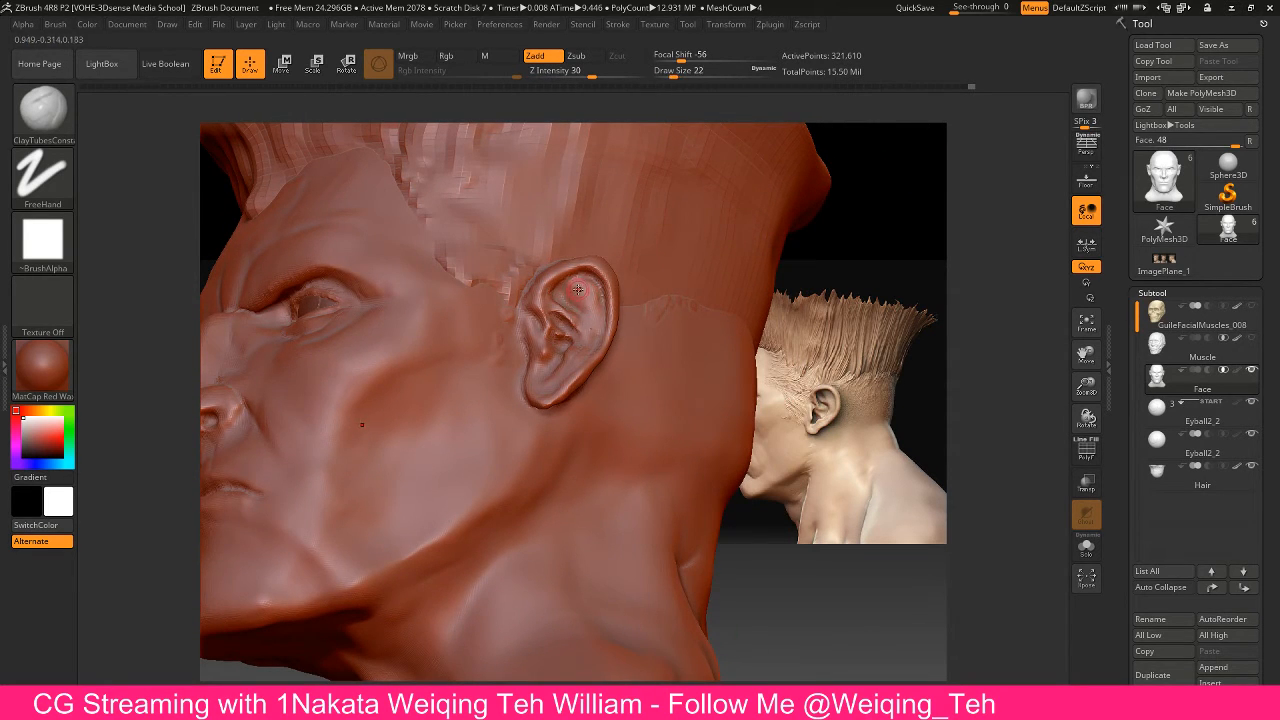
drag(576, 291, 577, 291)
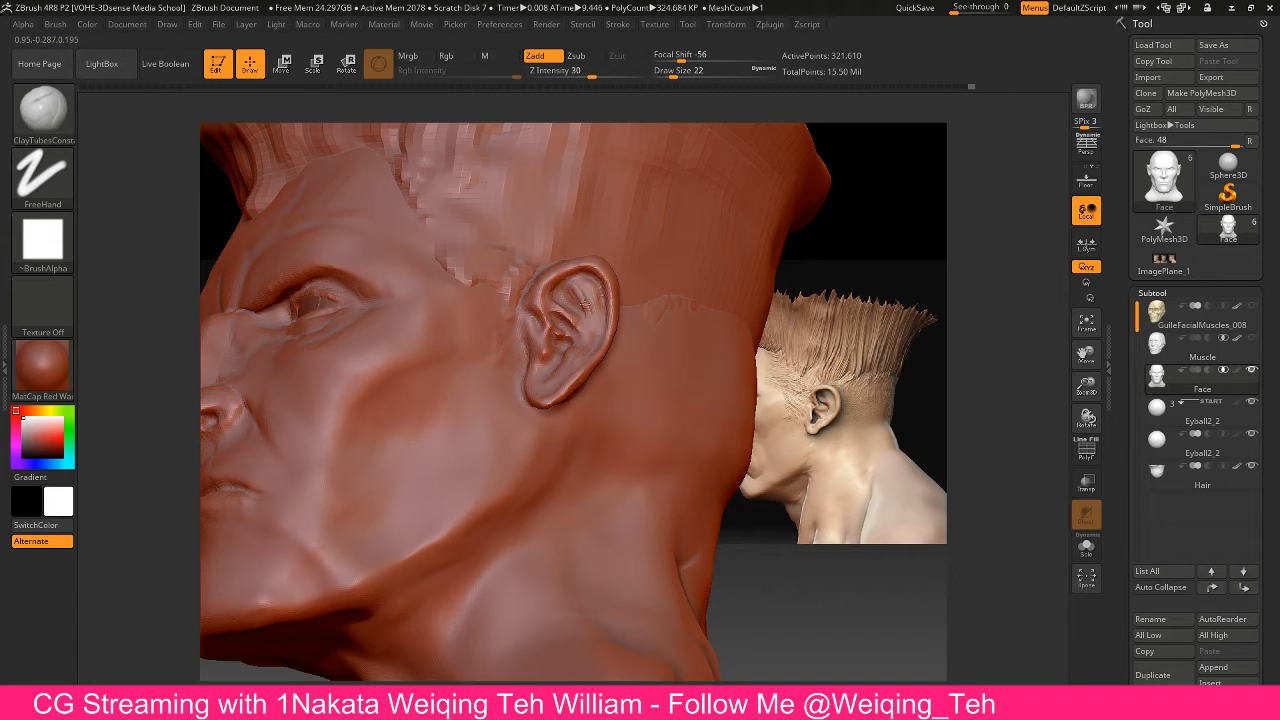
key(shift)
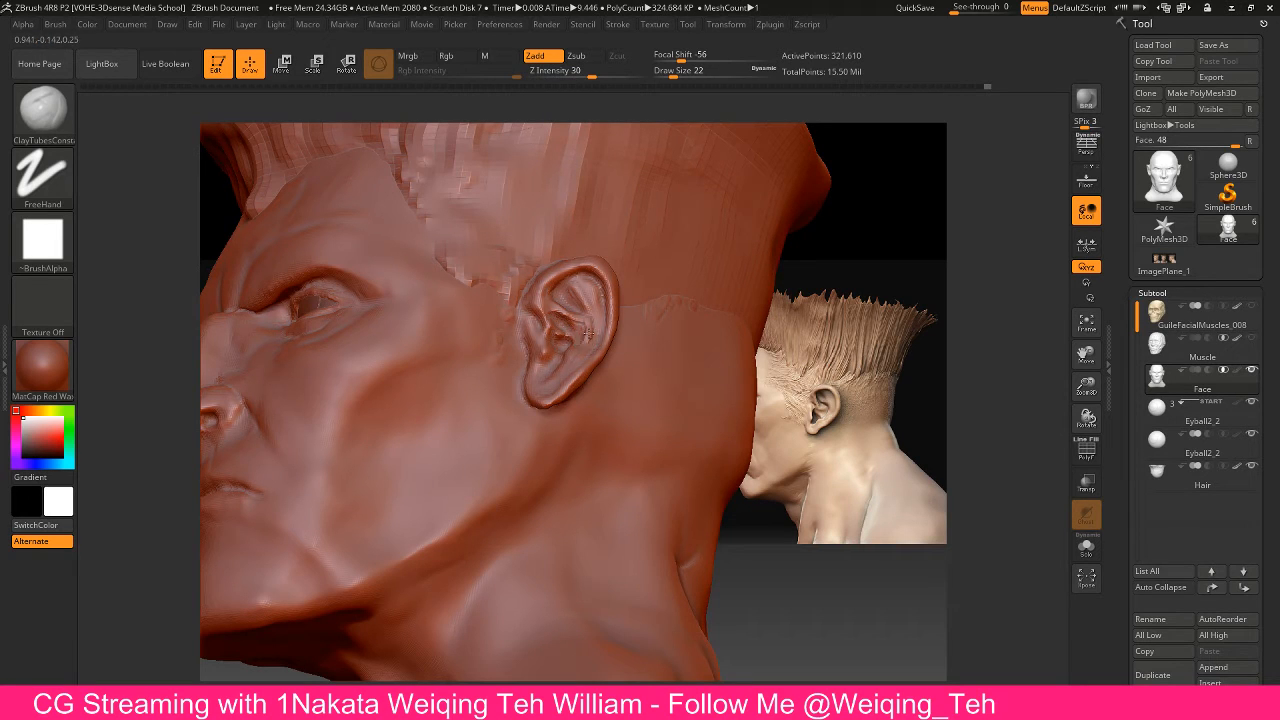
key(shift)
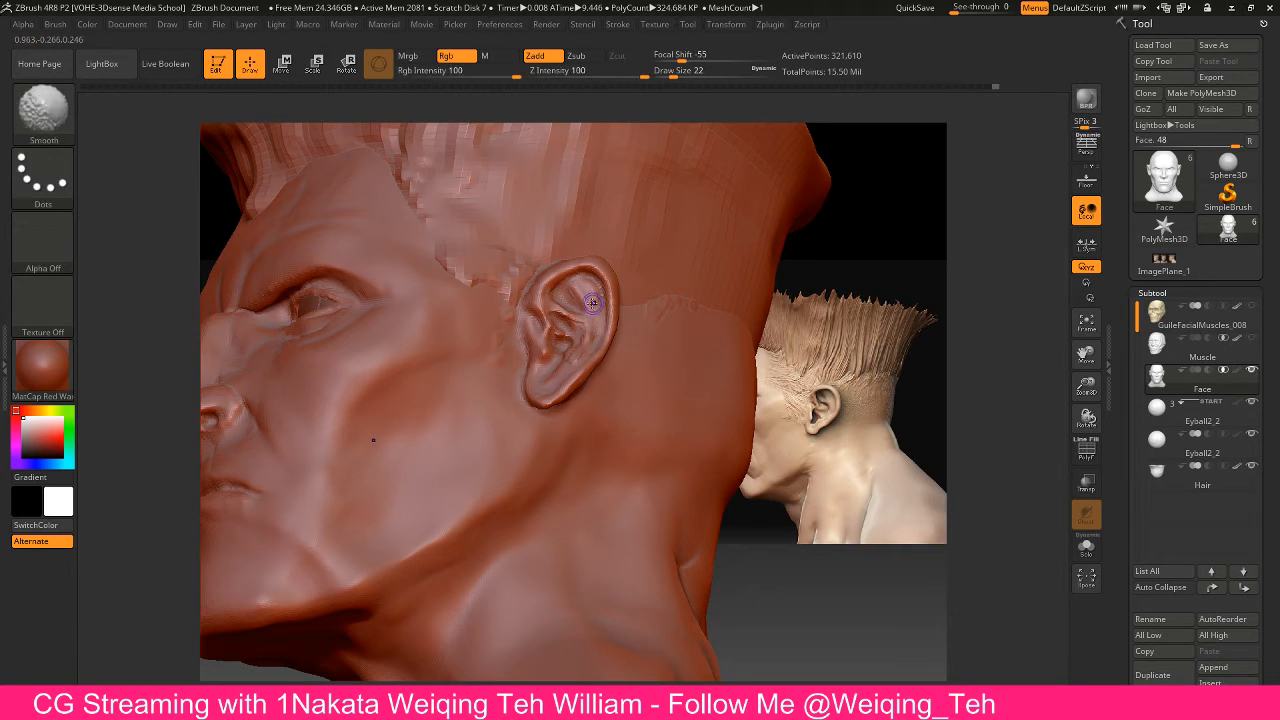
Shape the hollow and upper rim of the ear from the side with ClayTubes strokes and smooth the transitions
right_drag(620, 286, 607, 320)
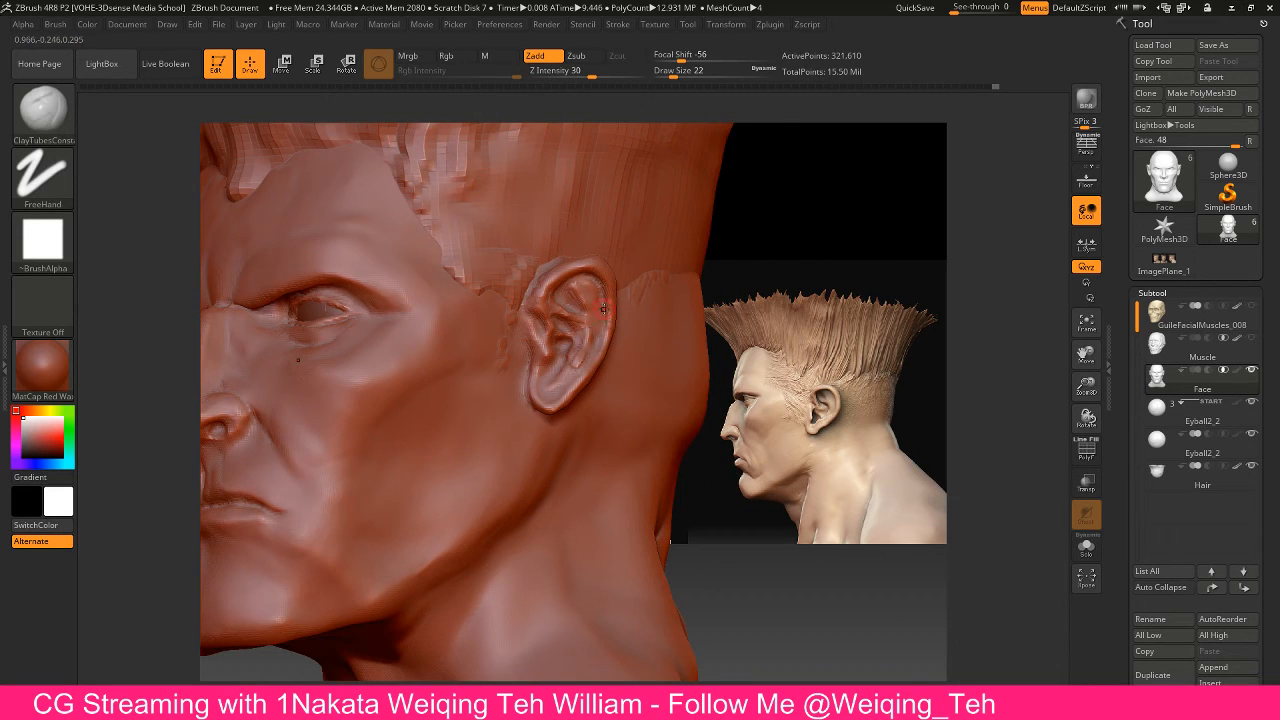
drag(584, 307, 585, 308)
key(shift)
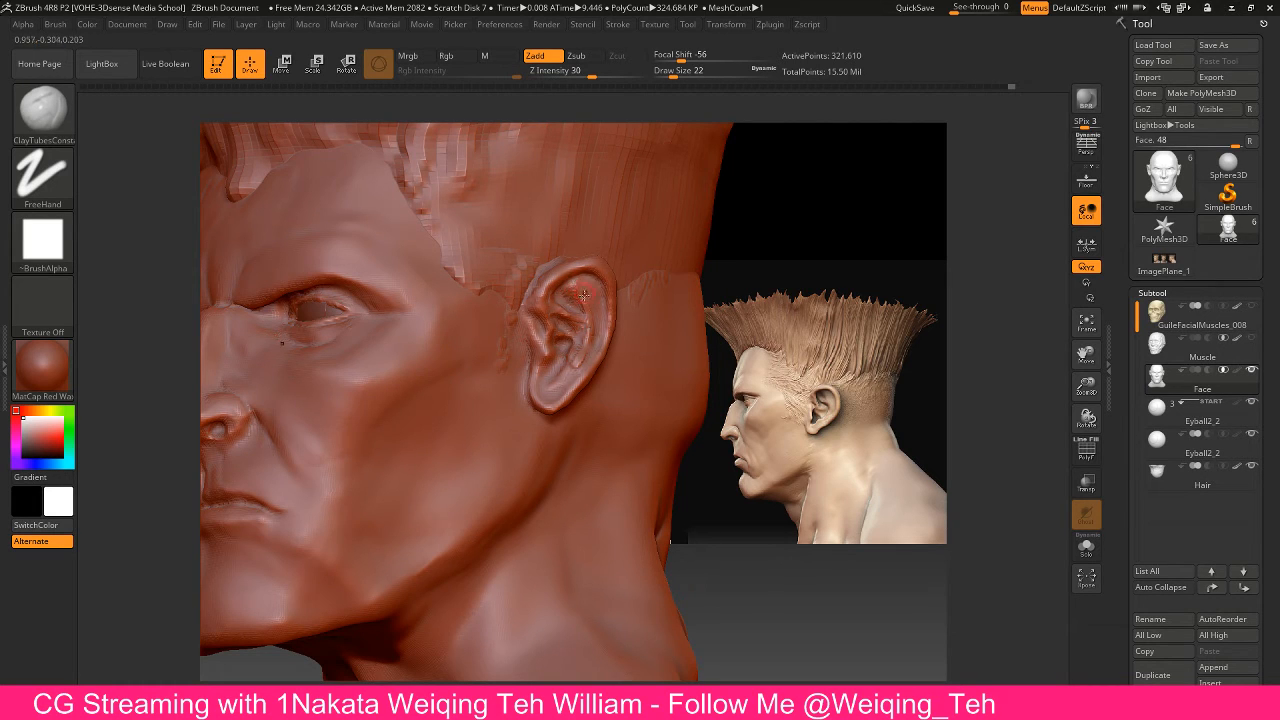
key(shift)
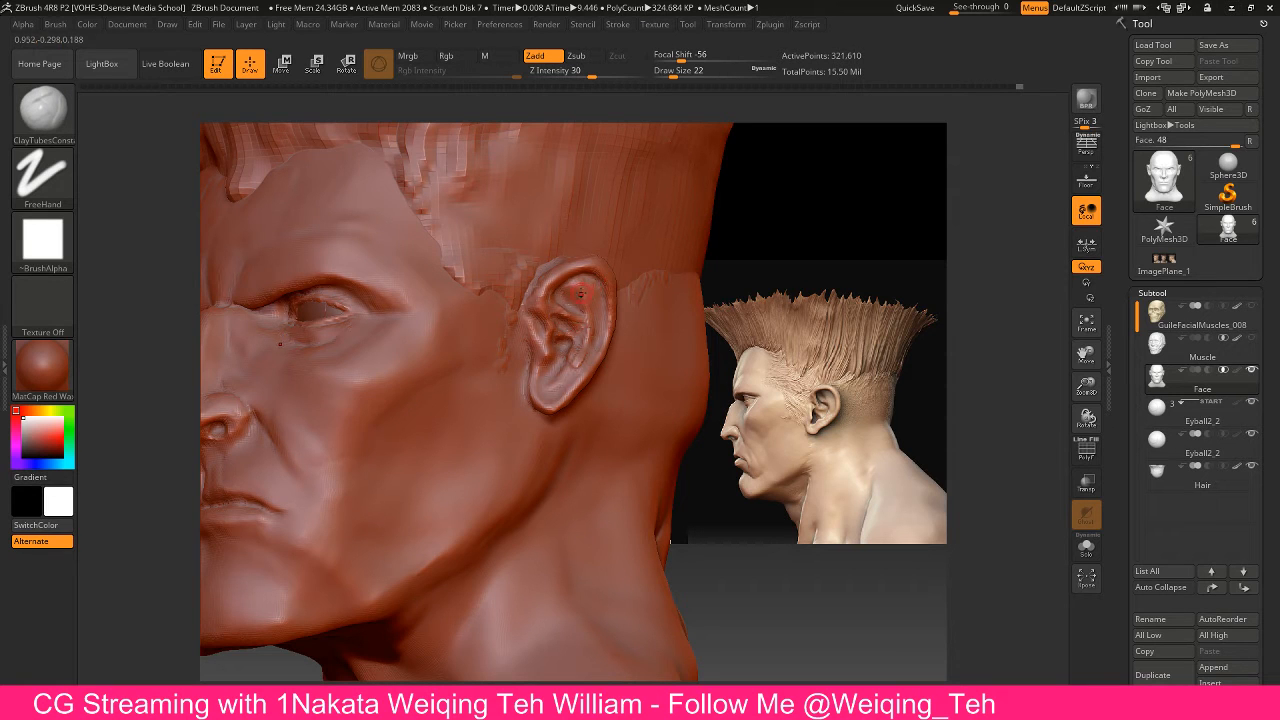
drag(776, 282, 555, 298)
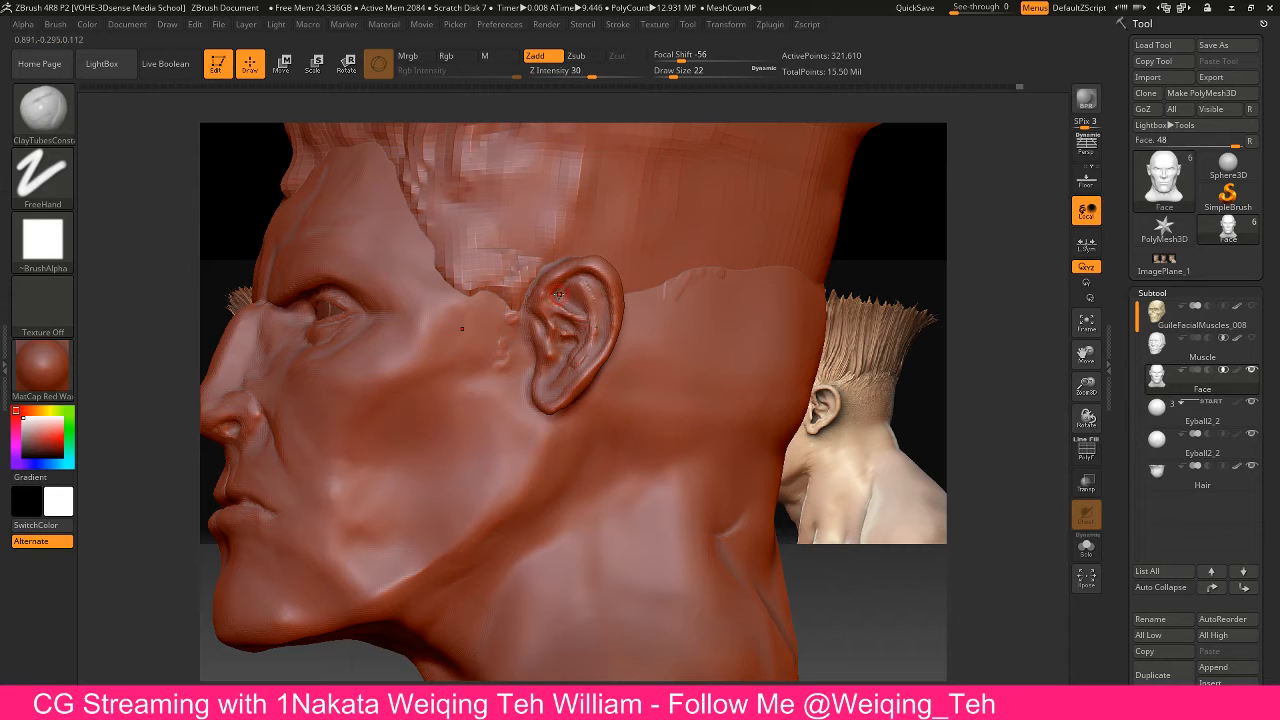
drag(818, 250, 600, 283)
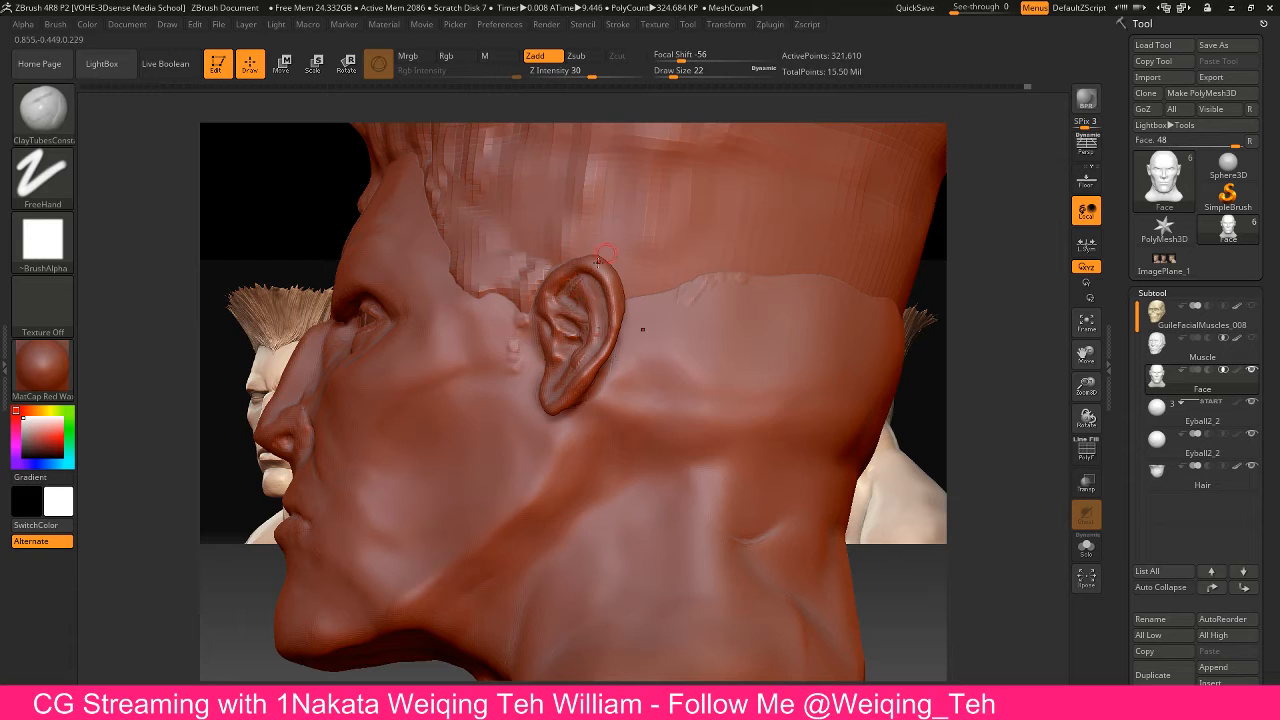
Frame the whole head in three-quarter view and capture the canvas with a rectangular snip in Snipping Tool
mouse_move(923, 363)
mouse_down()
mouse_move(906, 366)
mouse_move(975, 381)
mouse_move(783, 378)
mouse_move(813, 418)
mouse_move(826, 390)
mouse_up()
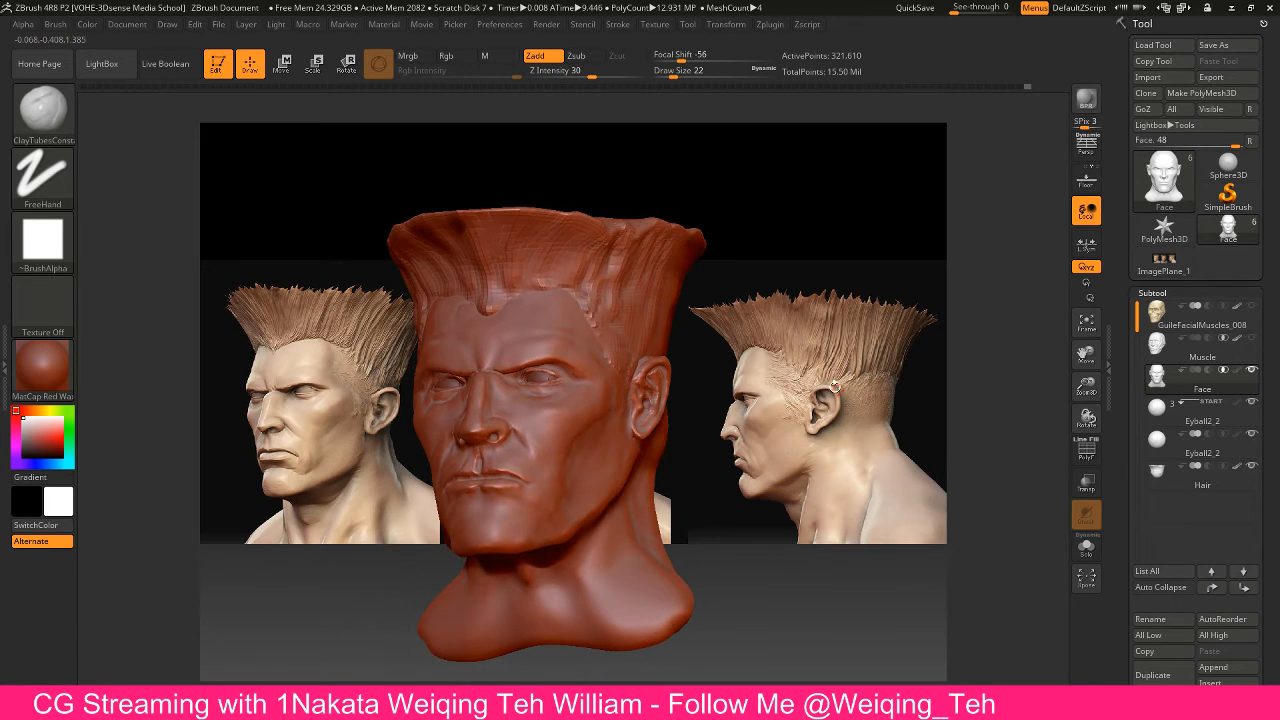
key(super)
text(snip)
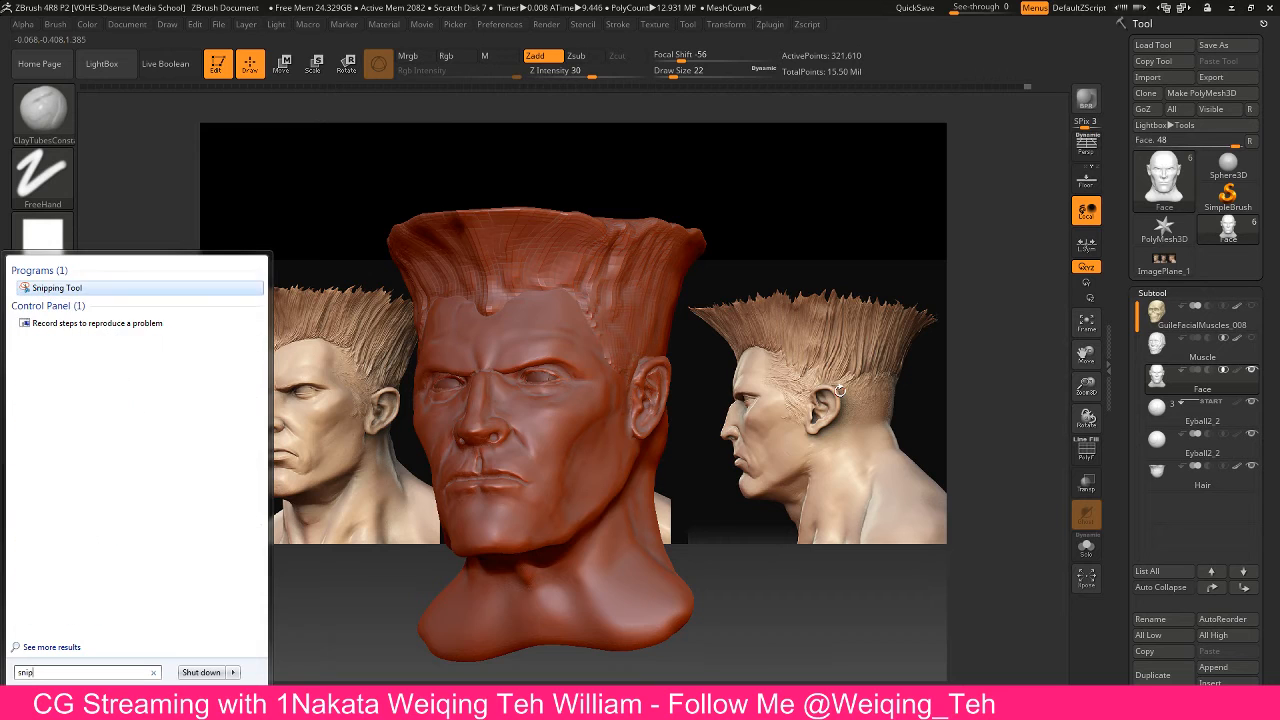
key(Return)
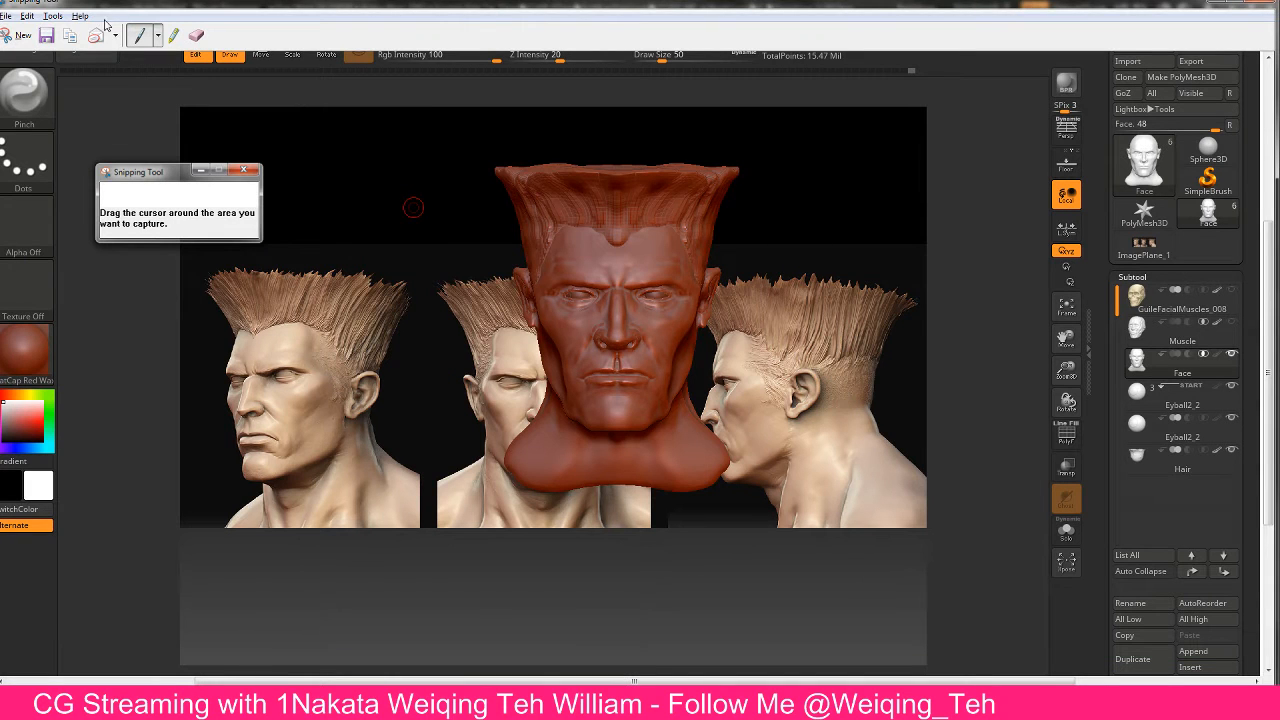
click(21, 36)
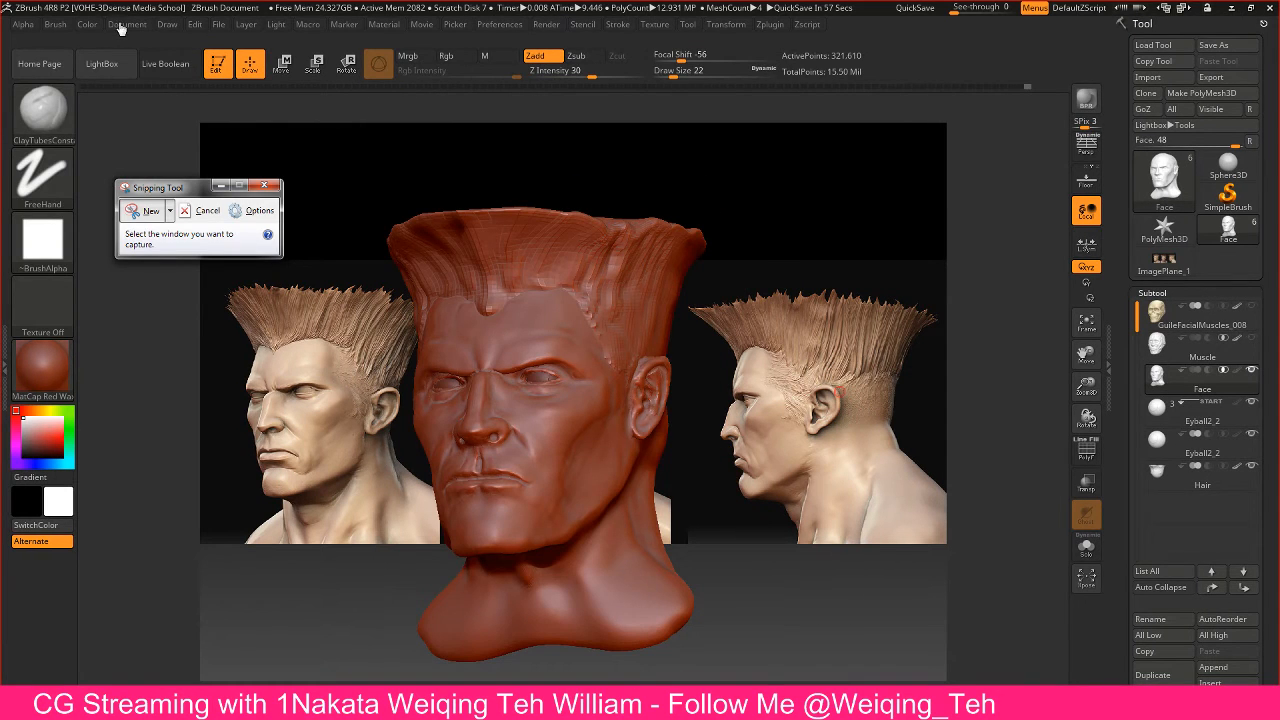
click(170, 210)
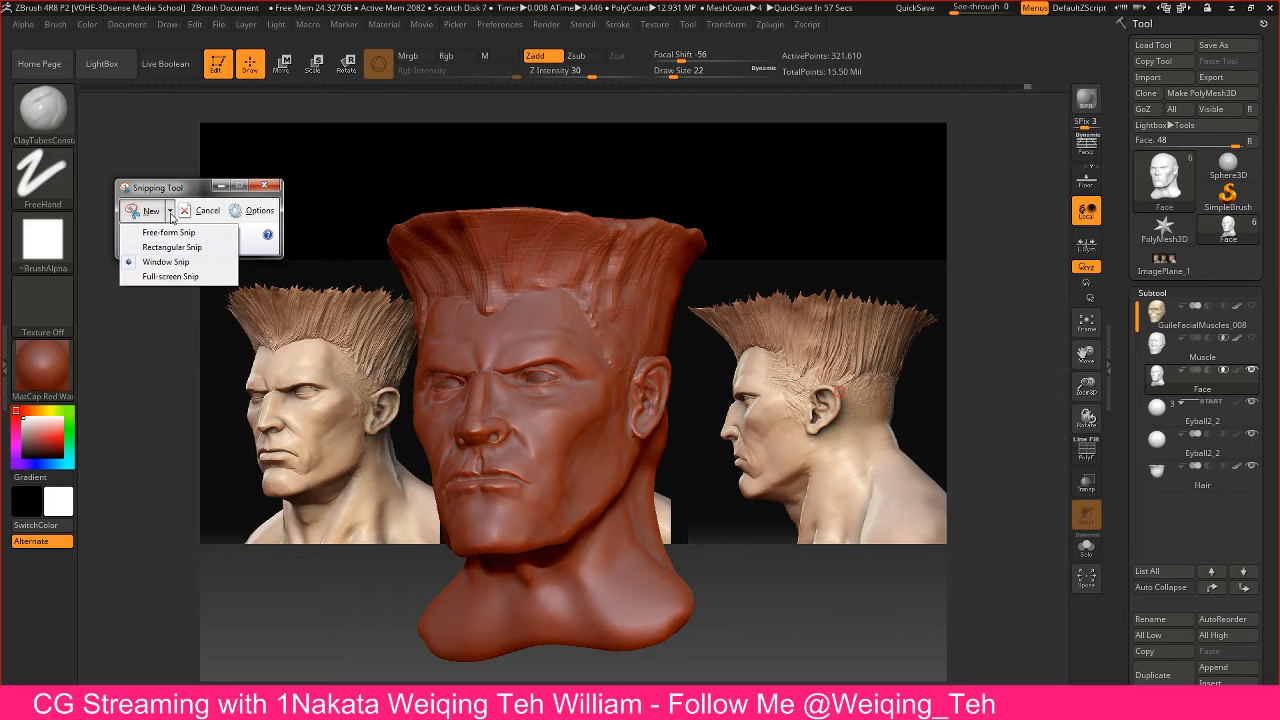
click(172, 247)
drag(196, 119, 955, 685)
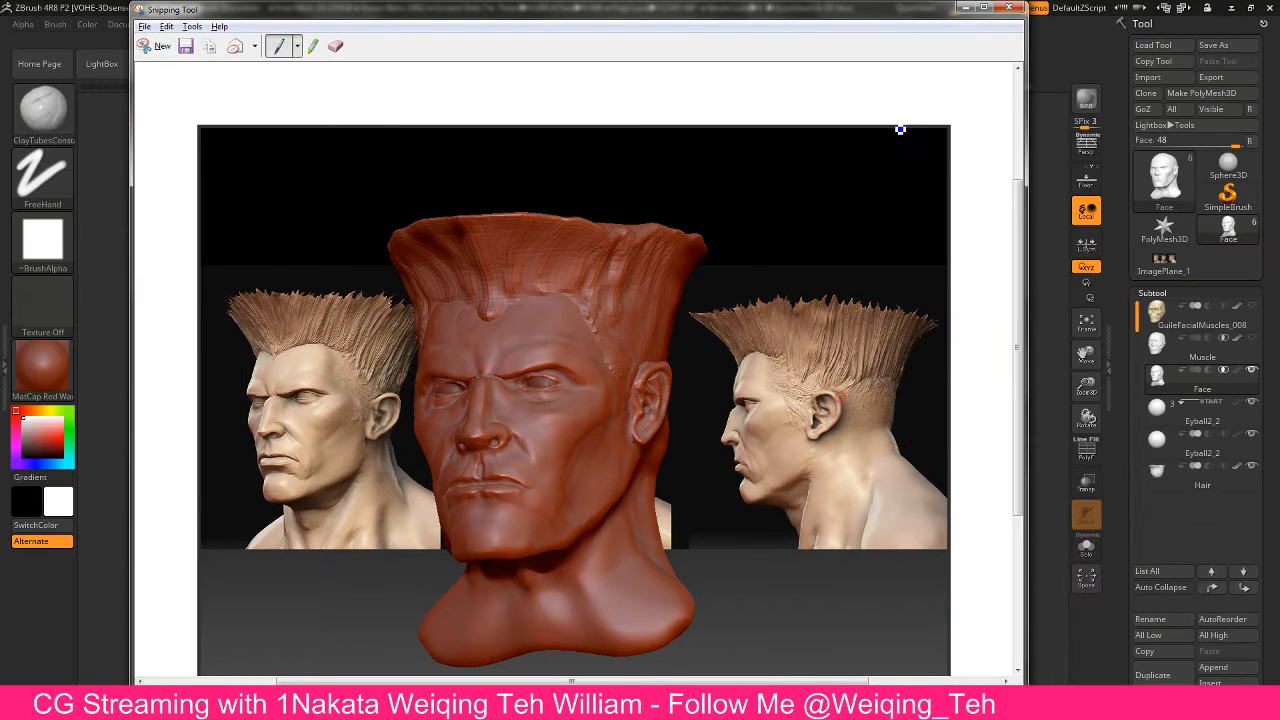
drag(888, 5, 908, 44)
scroll(865, 282, down, 3)
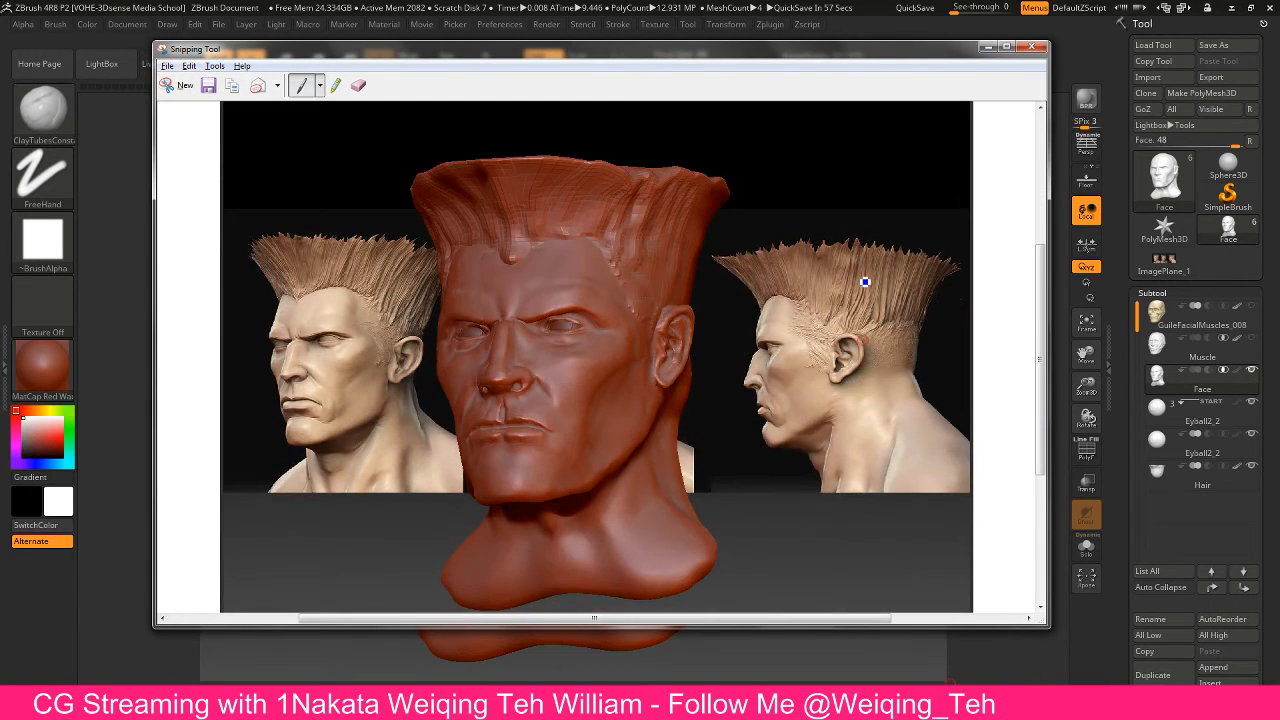
Save the snip to the Desktop as Capture.JPG, replacing the existing file
click(208, 85)
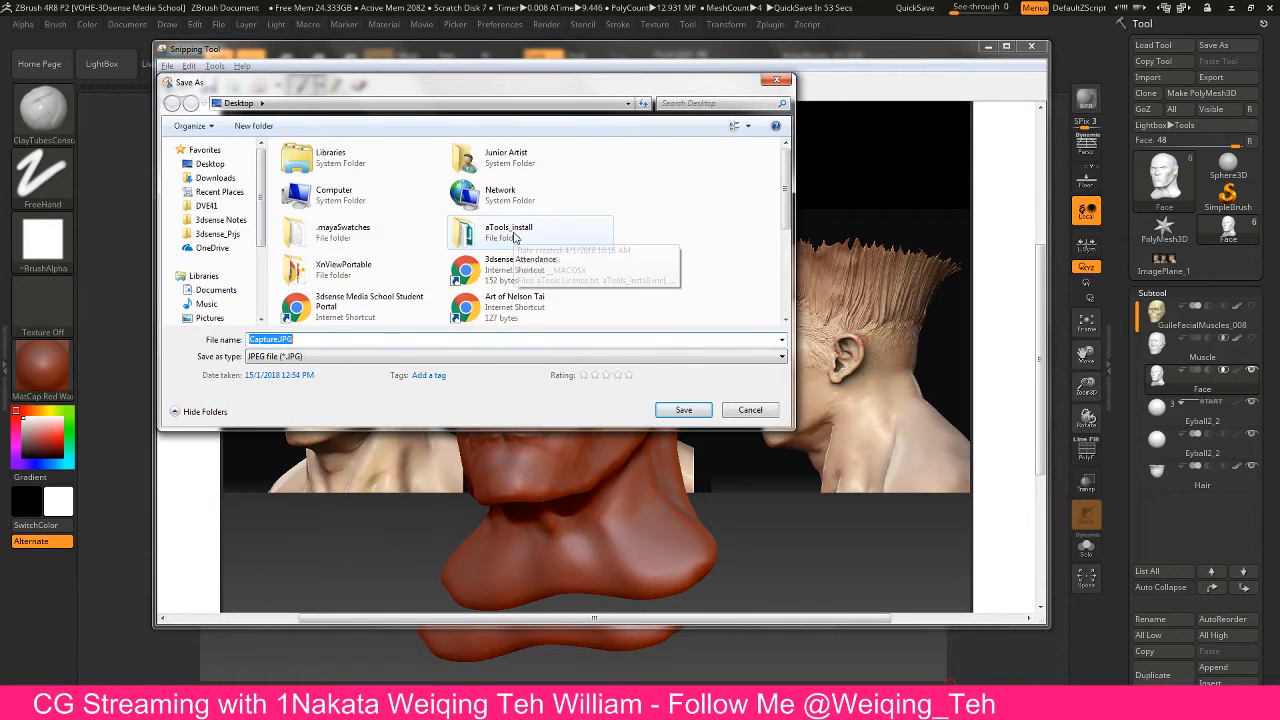
text(Z)
key(BackSpace)
text(Ca)
key(Down)
key(Return)
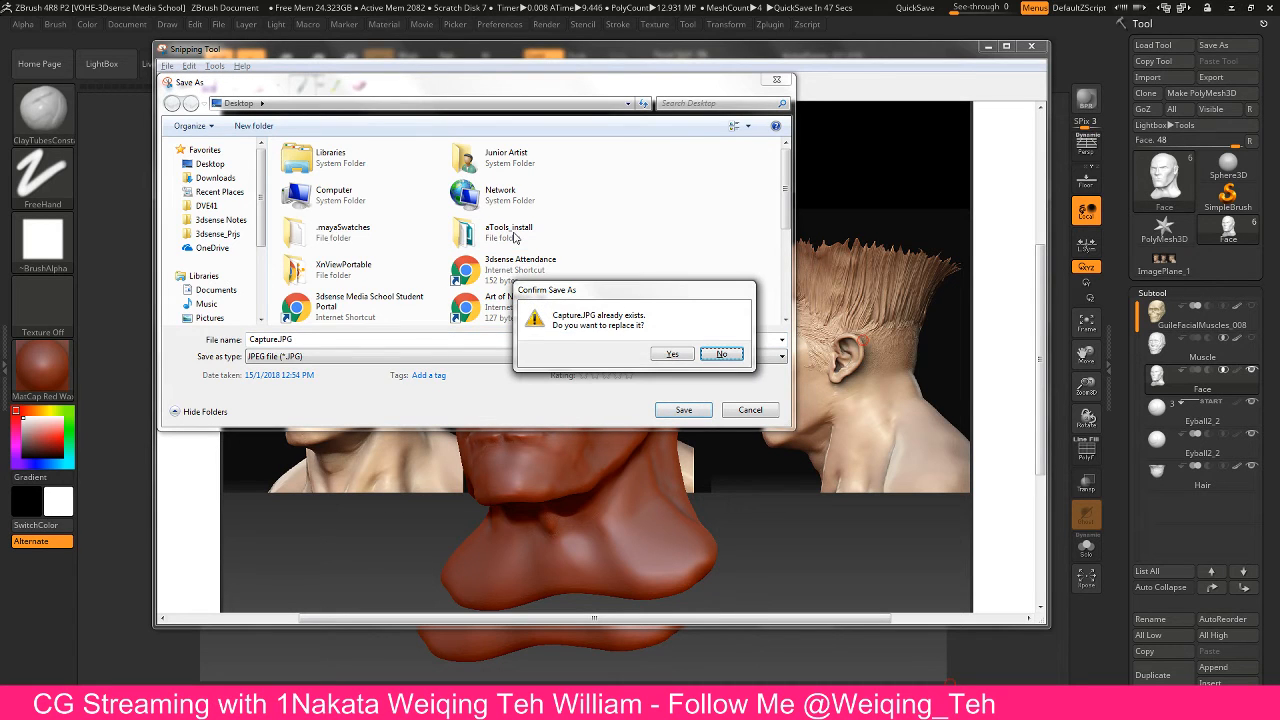
click(664, 355)
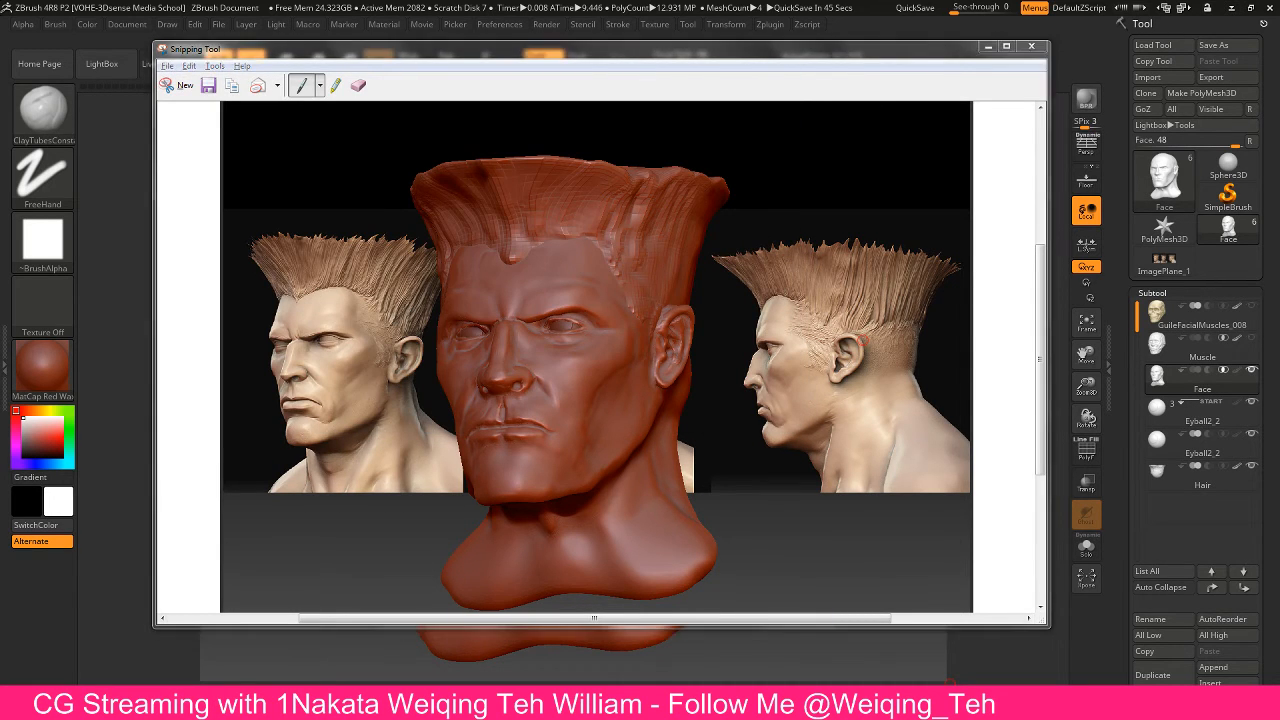
Switch to OBS Studio, enlarge the capture image source to the Title scene's full width and reposition it vertically
click(431, 710)
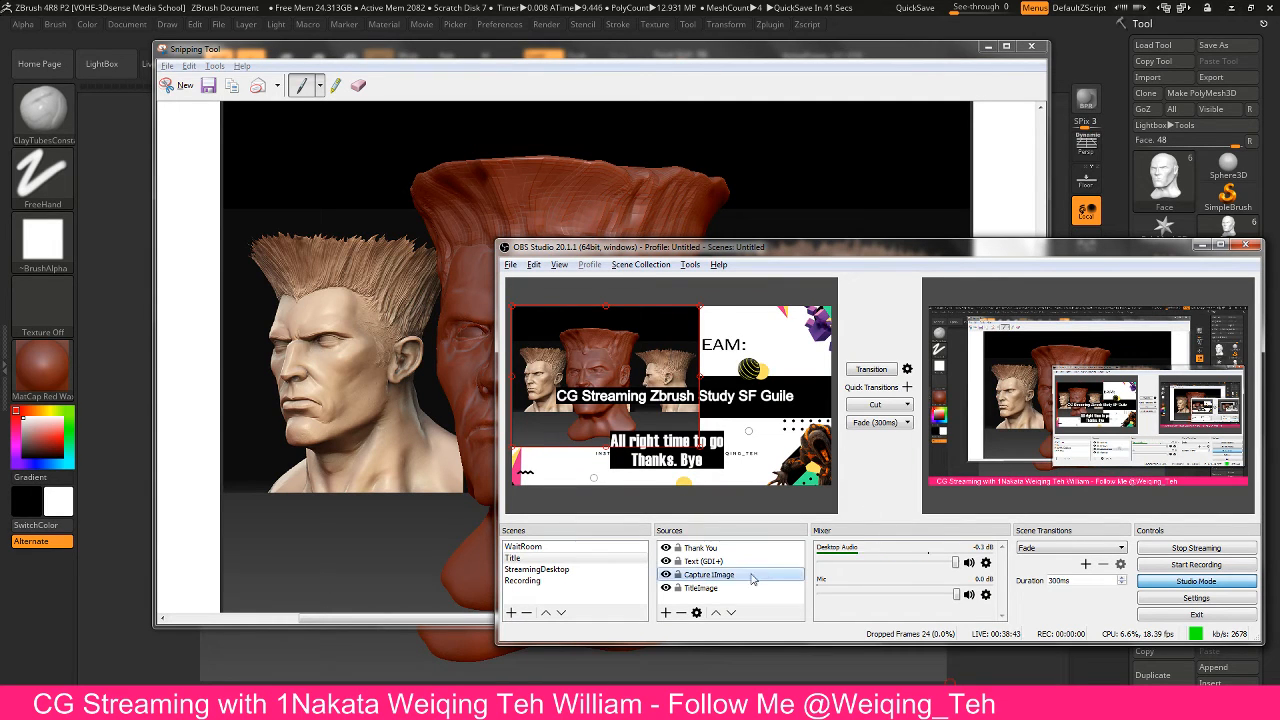
click(712, 587)
click(708, 574)
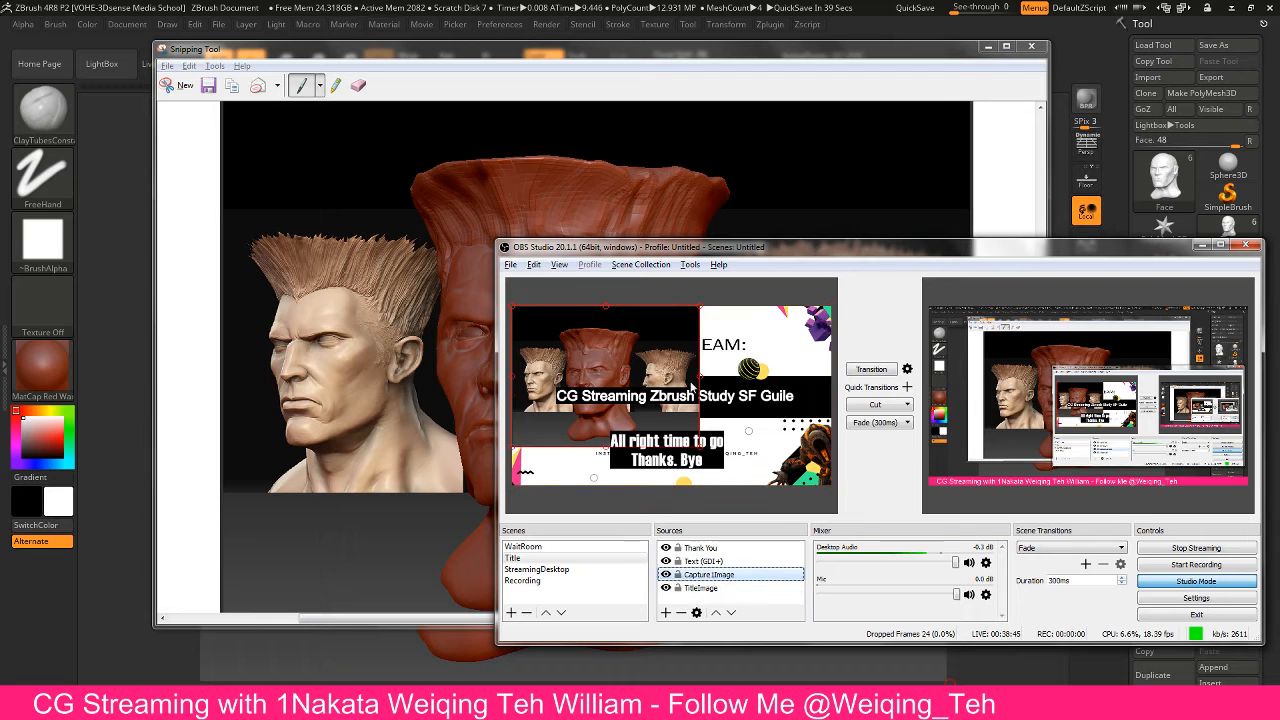
drag(701, 448, 835, 519)
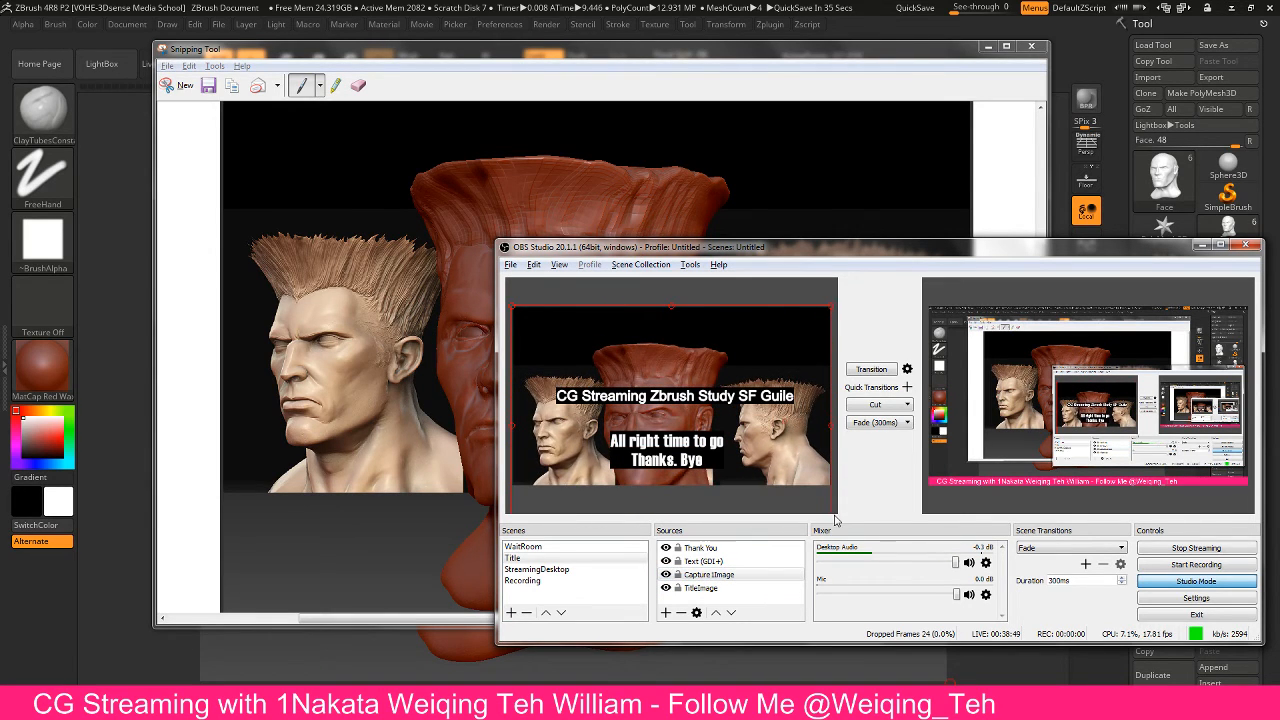
key(ctrl+s)
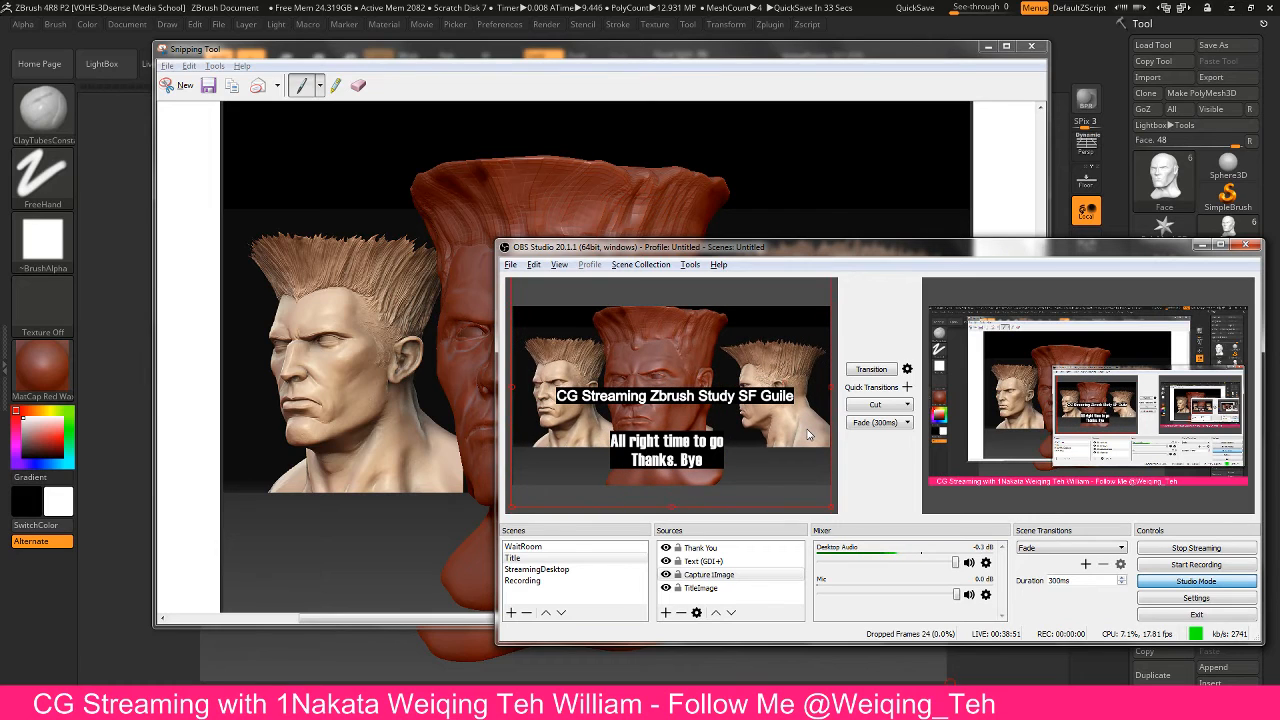
drag(729, 360, 735, 333)
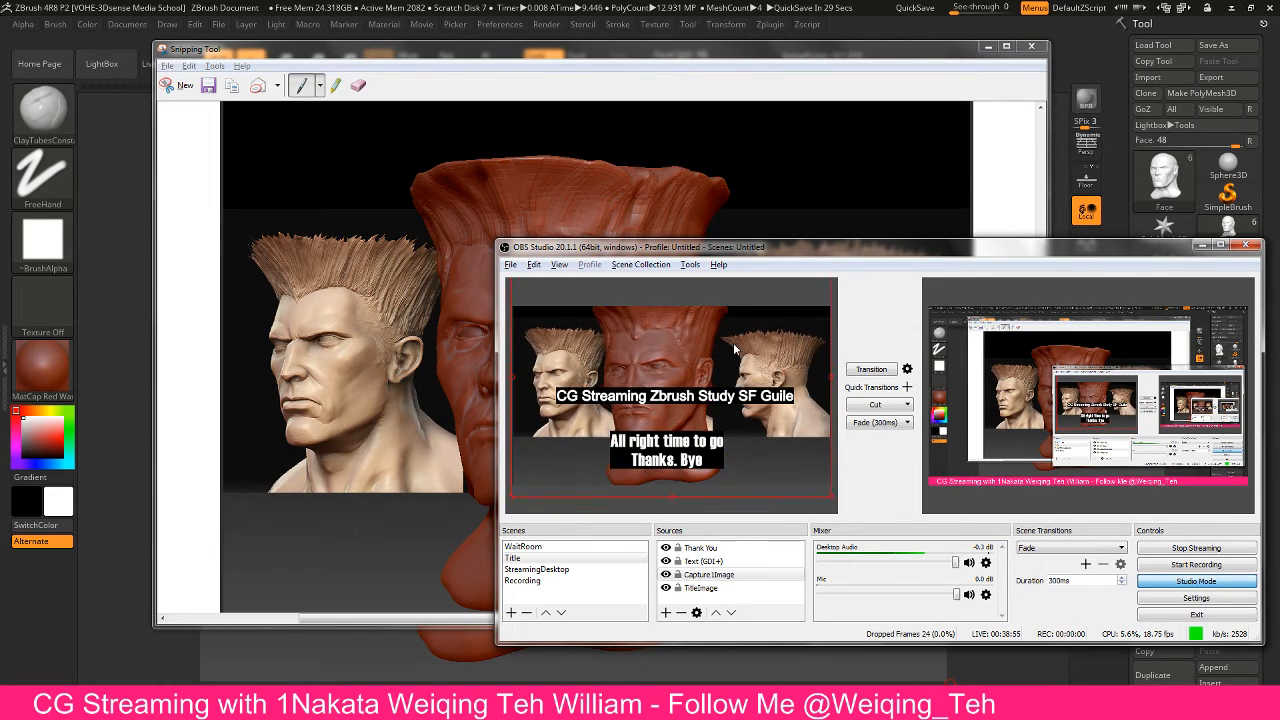
drag(740, 340, 741, 368)
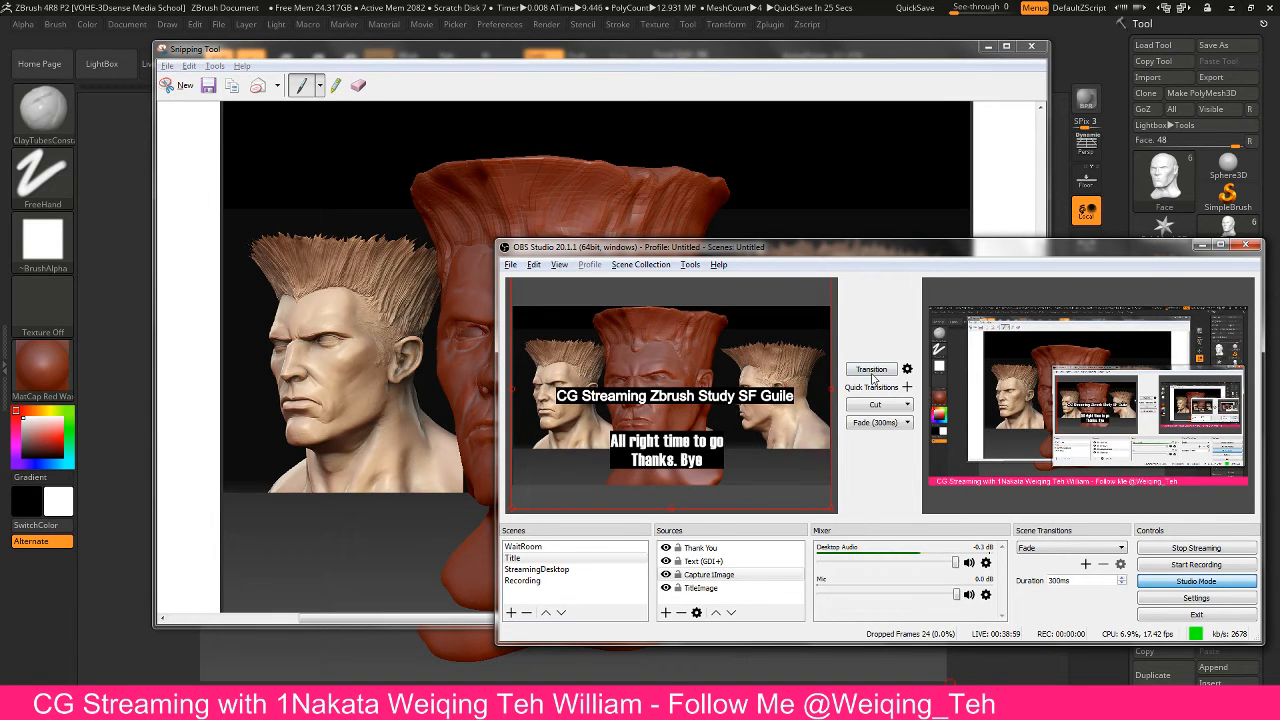
Minimize Snipping Tool, switch to LinkedIn in Chrome and open the account's own profile
click(988, 46)
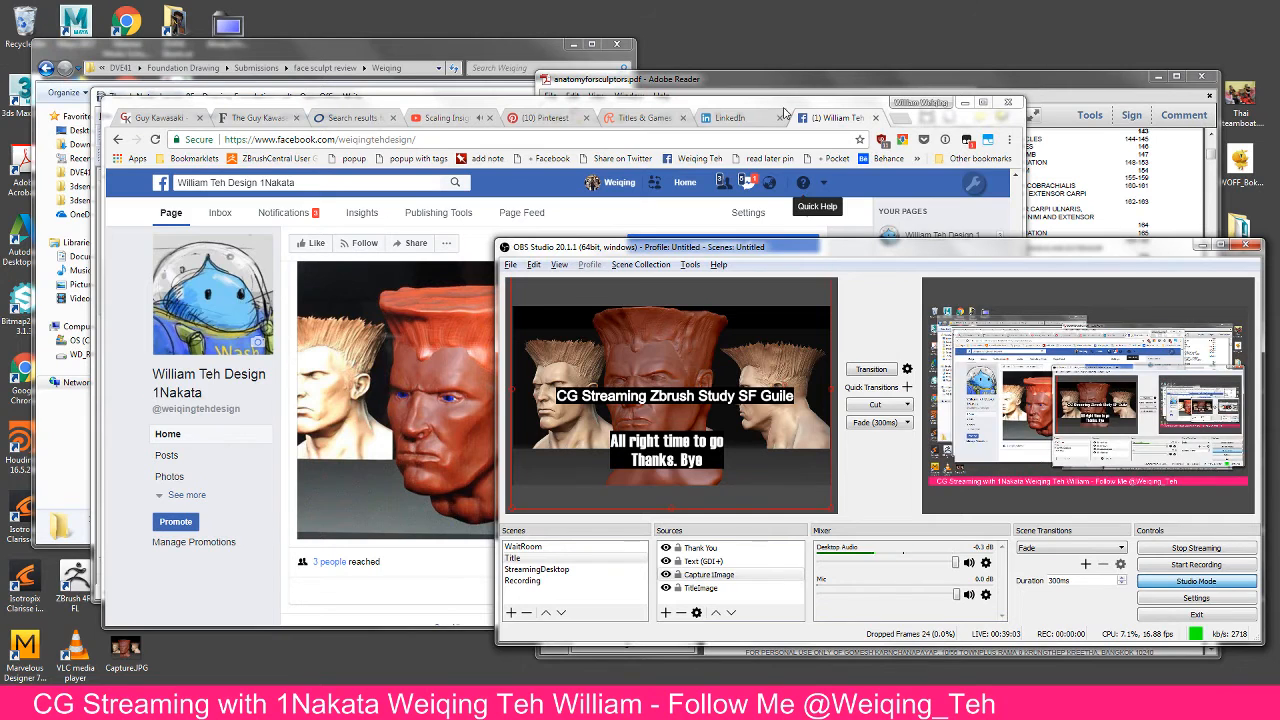
click(790, 108)
click(730, 118)
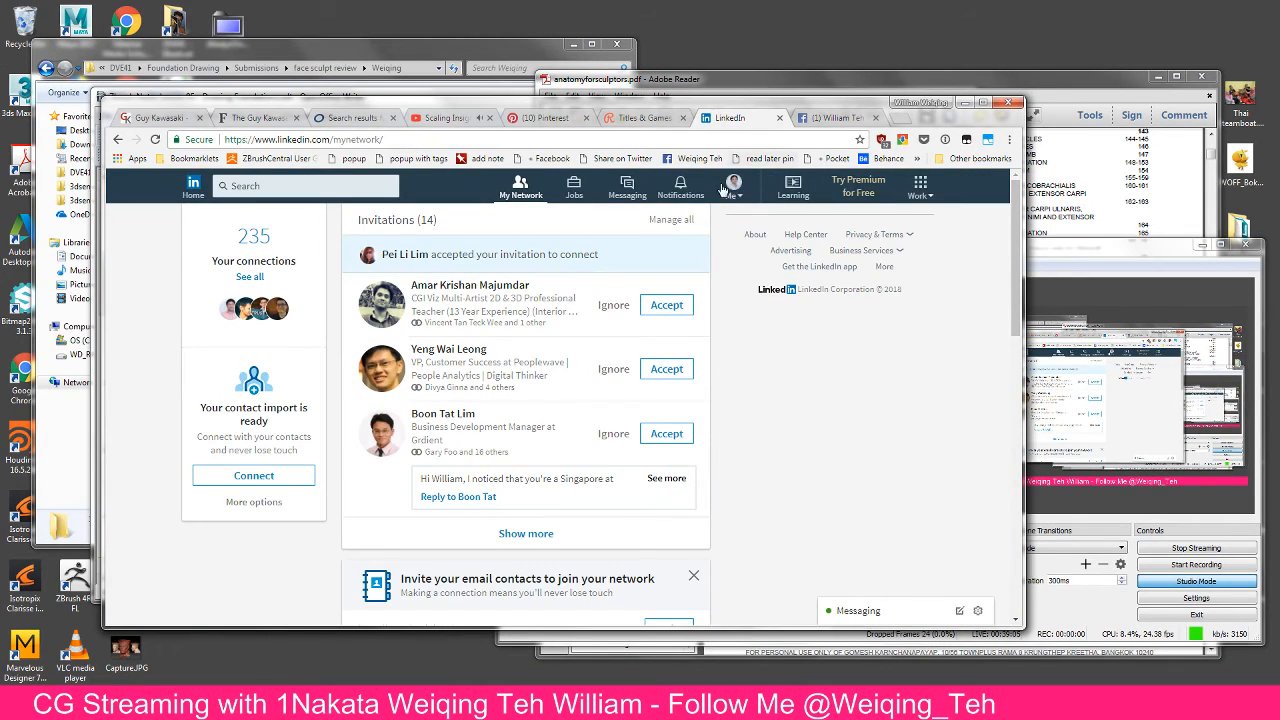
click(728, 188)
click(645, 260)
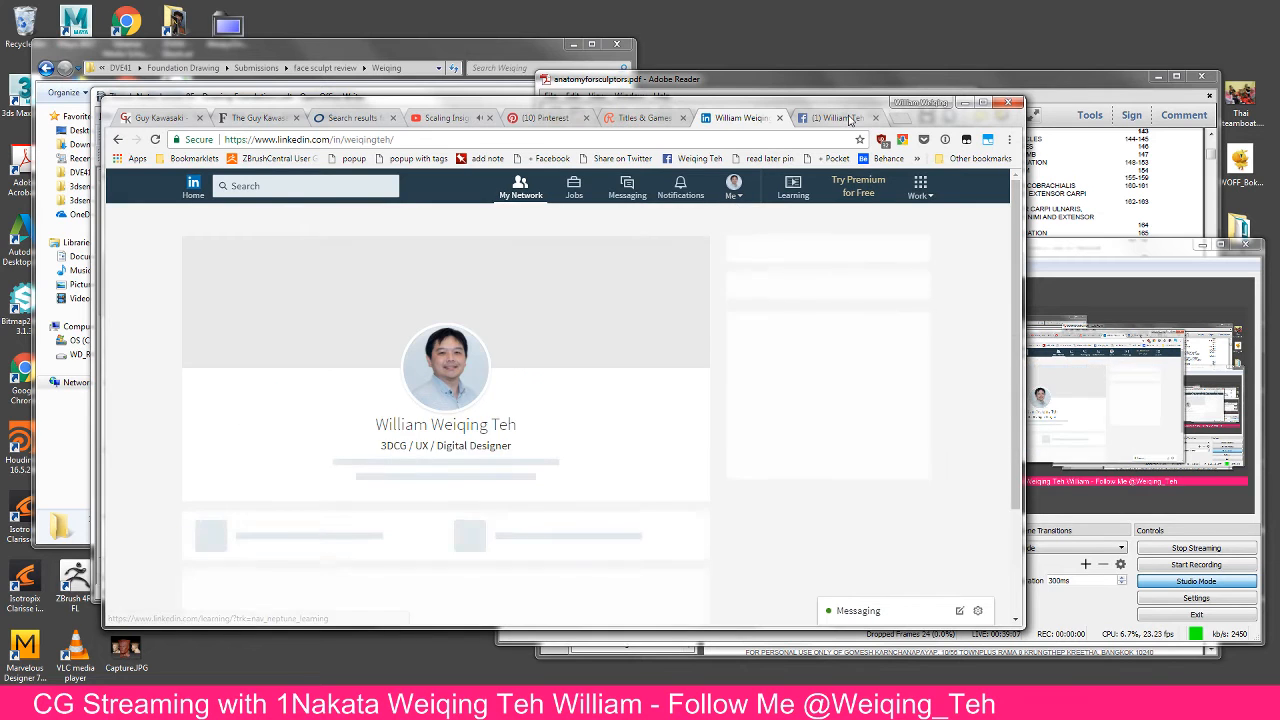
Look through the own LinkedIn profile's dashboard, experience, skills and recommendations
scroll(436, 323, down, 5)
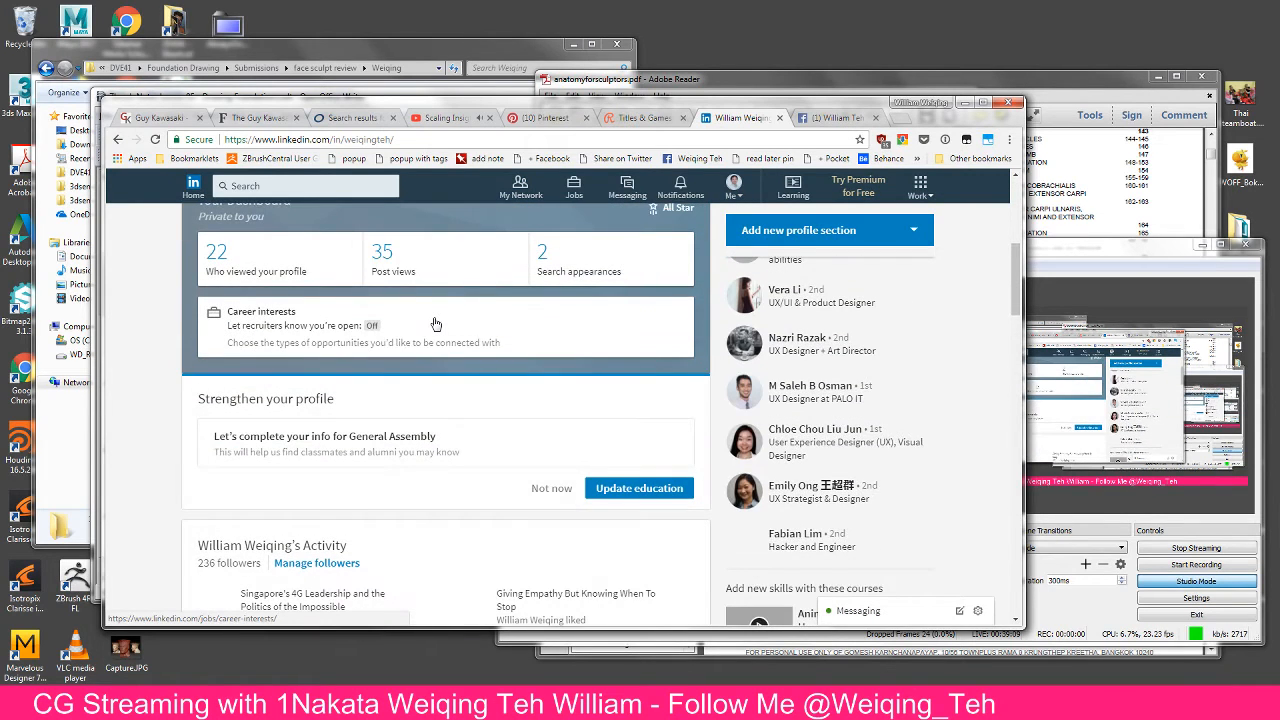
scroll(436, 323, down, 4)
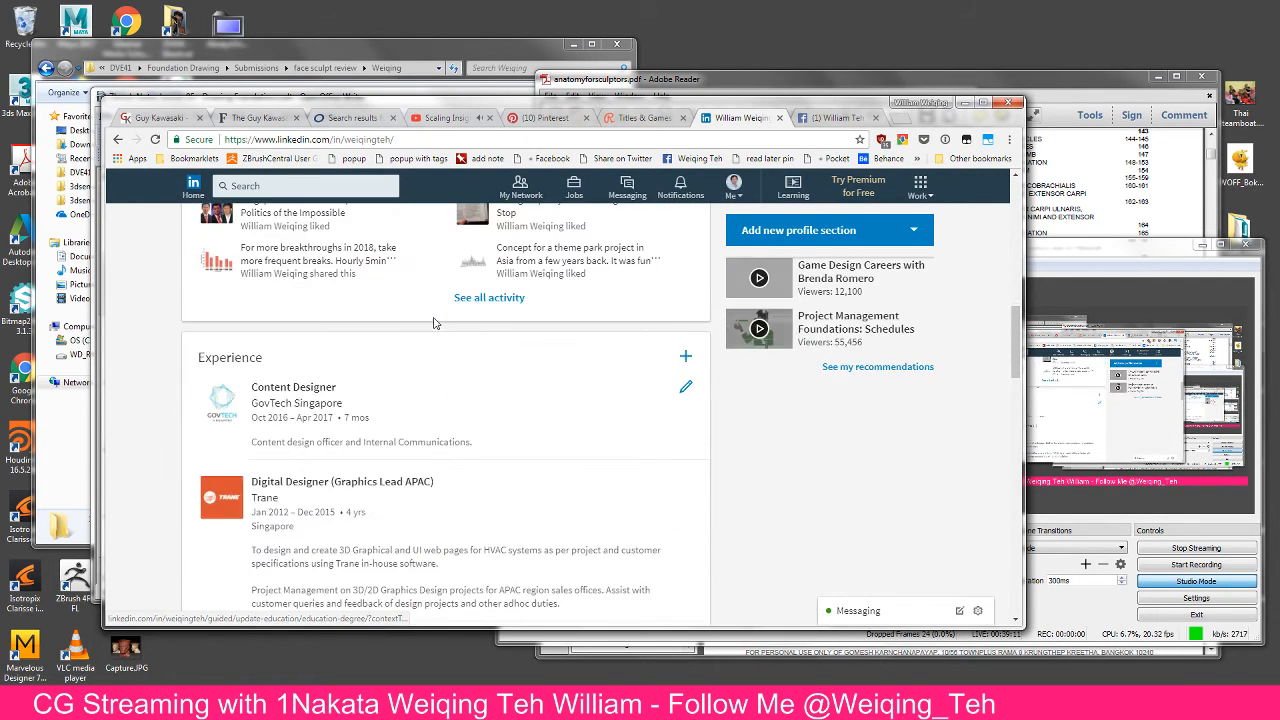
scroll(436, 323, up, 8)
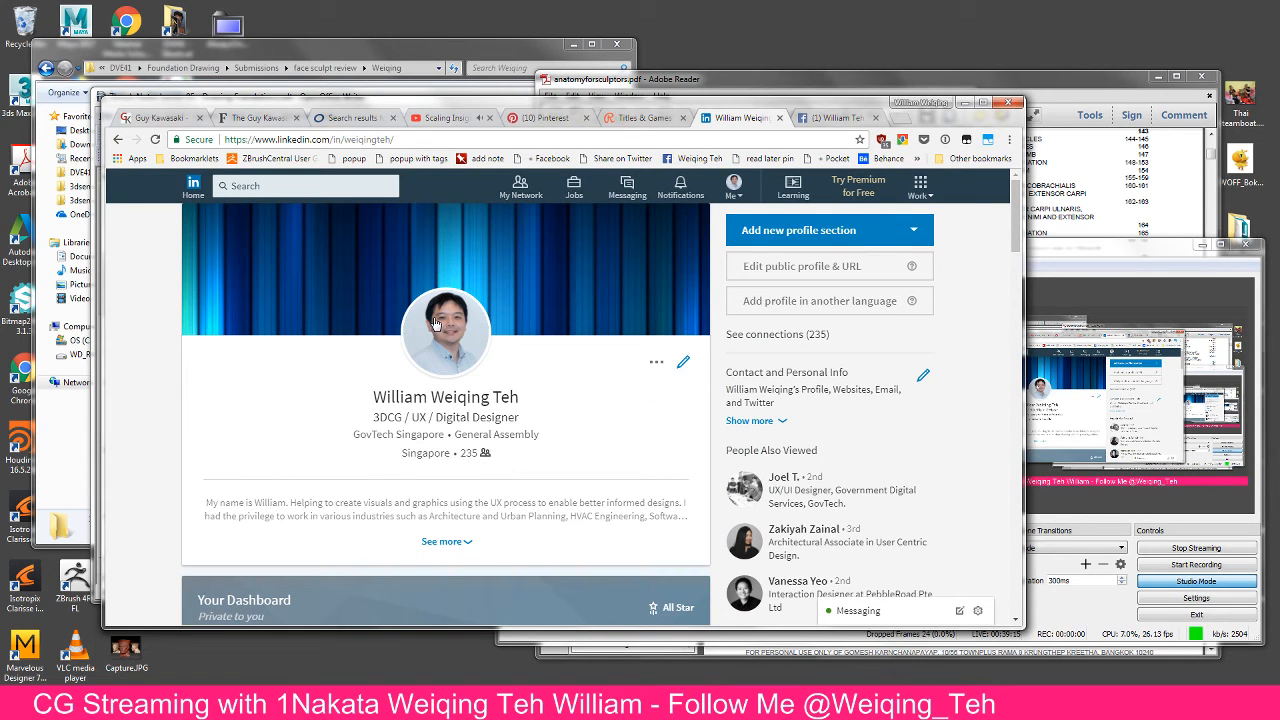
scroll(436, 323, down, 12)
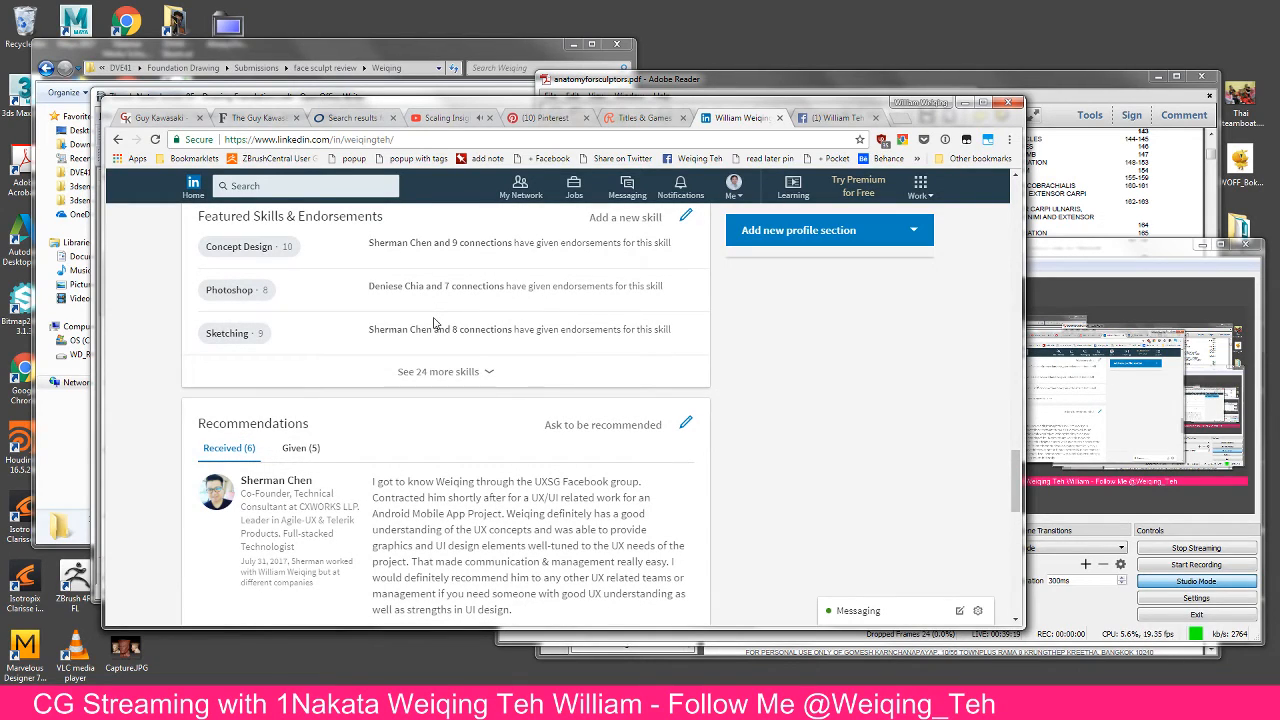
scroll(435, 322, down, 8)
key(Home)
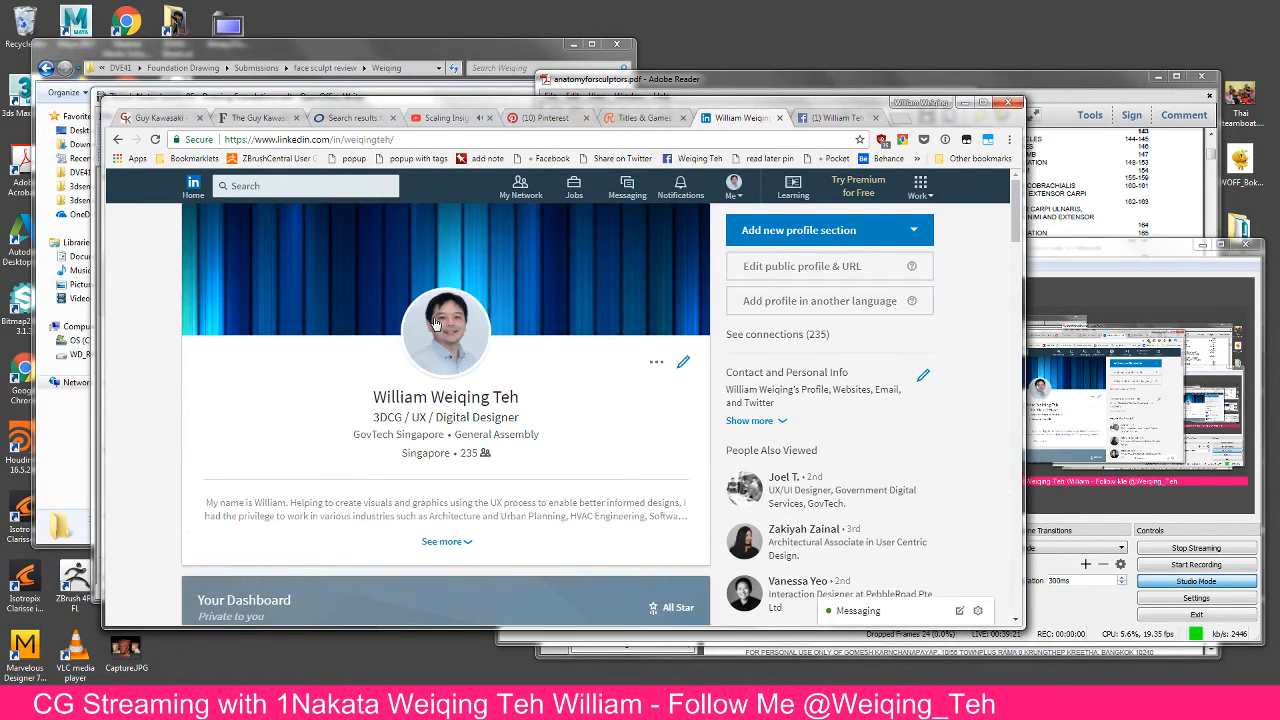
key(ctrl+Tab)
key(ctrl+shift+Tab)
Open Guy Kawasaki's LinkedIn profile from the recent searches and review his experience and education
click(377, 182)
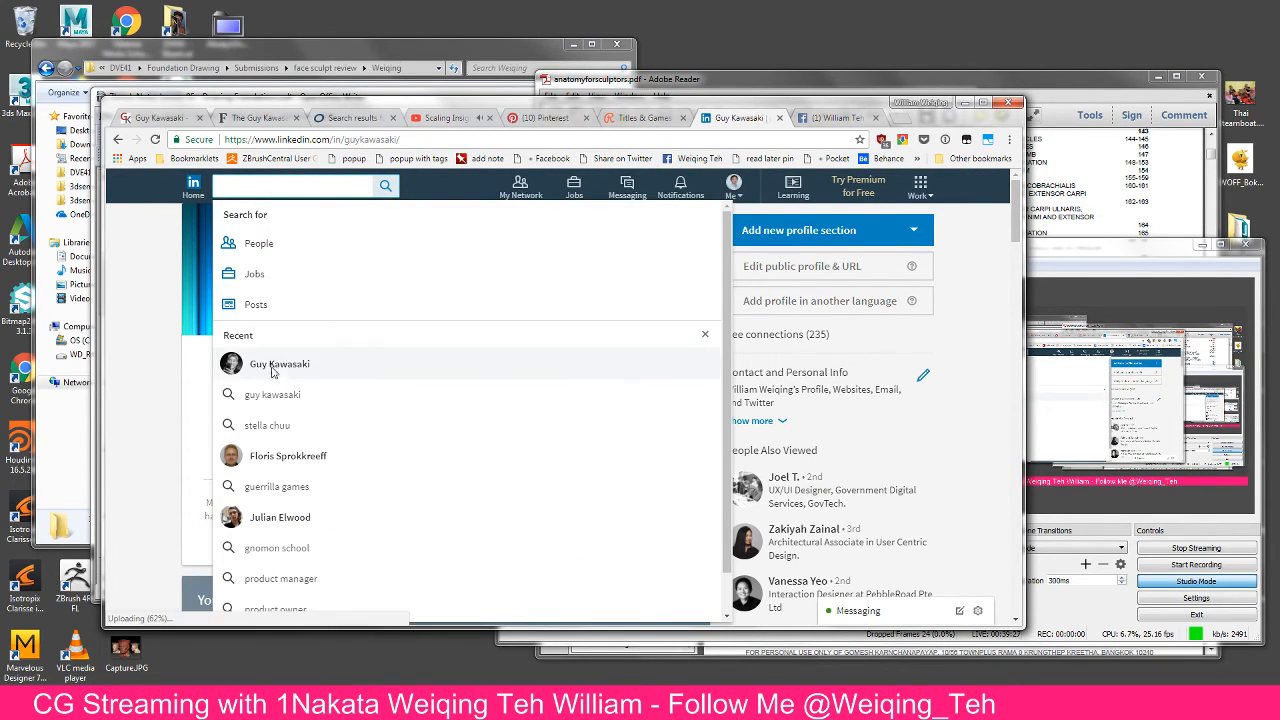
click(275, 368)
scroll(602, 343, down, 6)
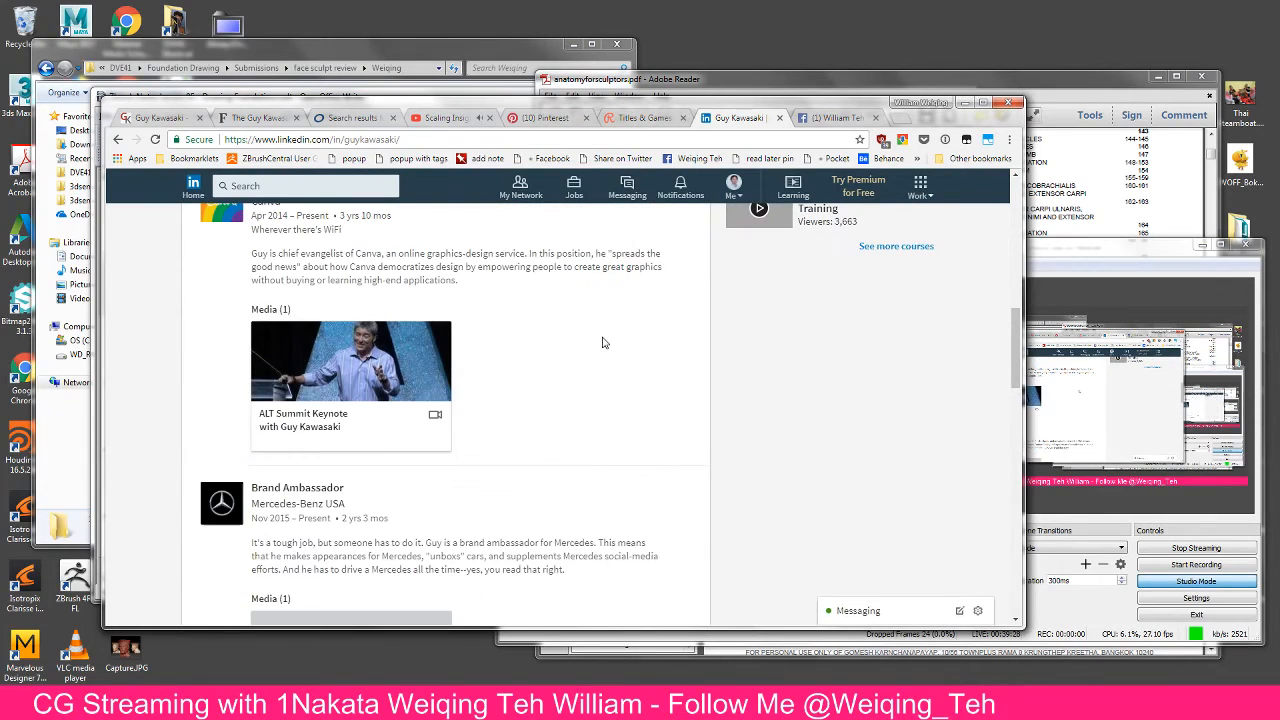
scroll(602, 346, down, 10)
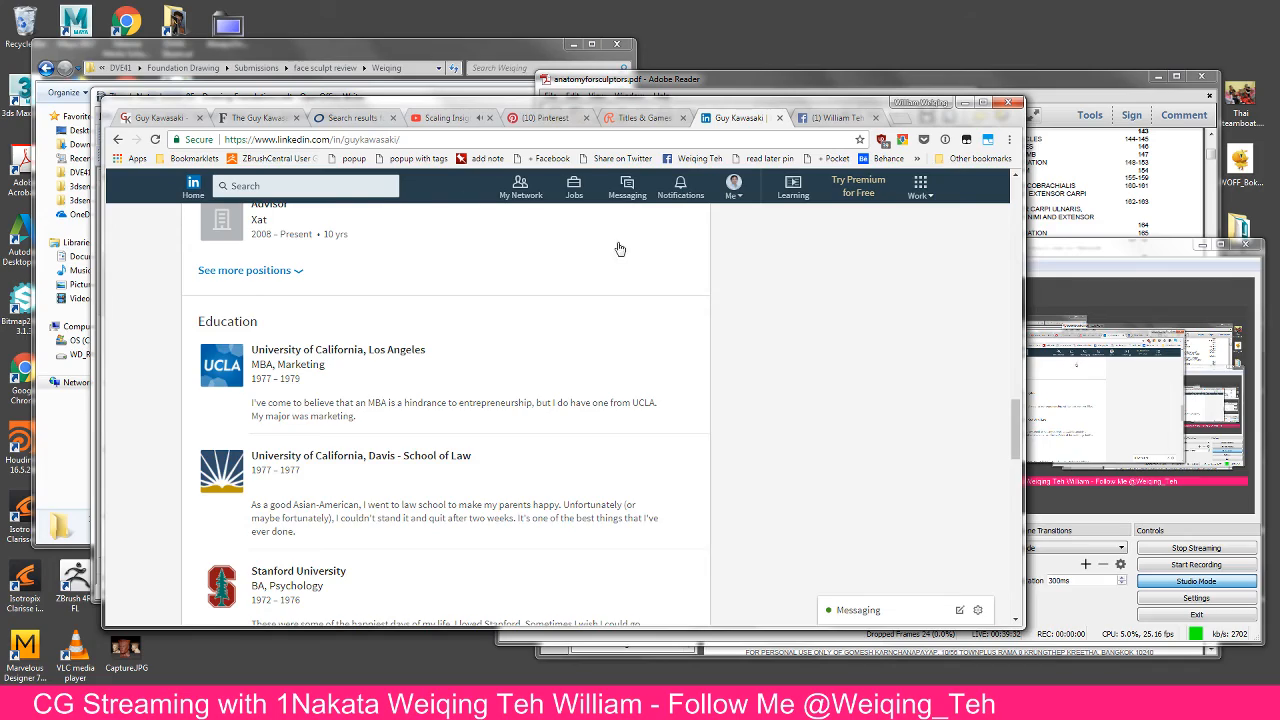
scroll(592, 234, down, 10)
drag(1007, 486, 998, 241)
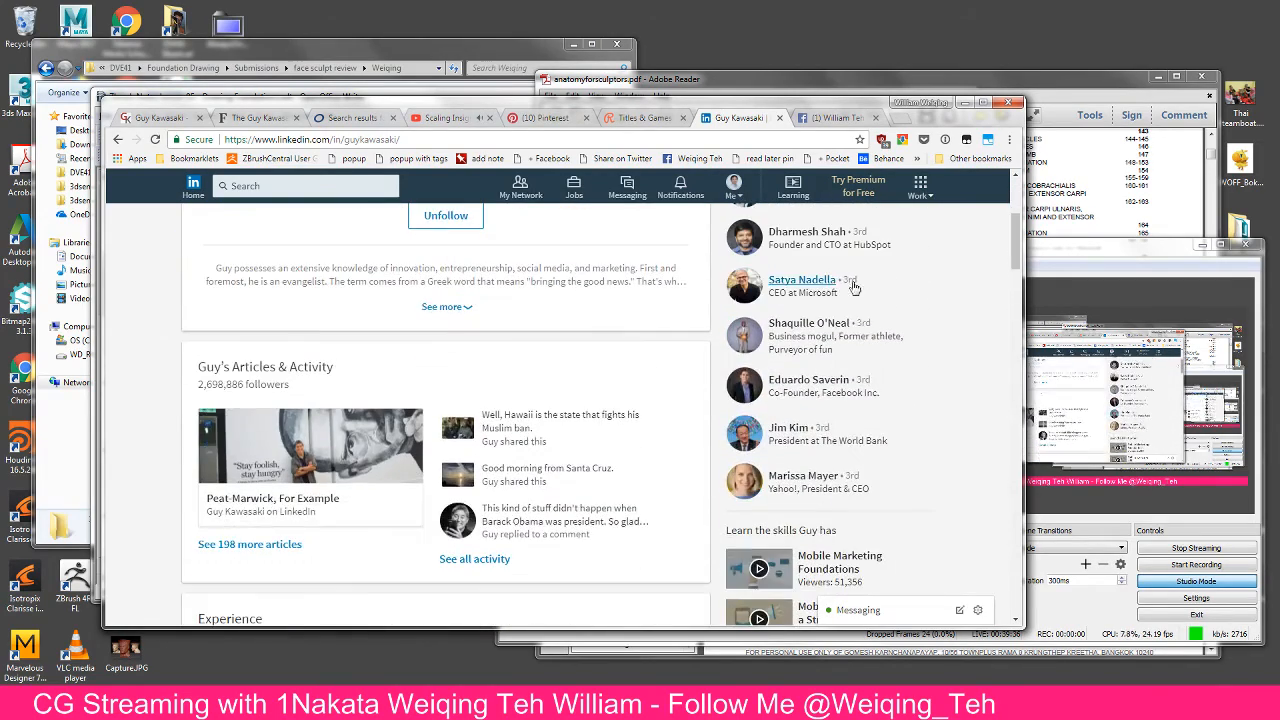
click(446, 307)
scroll(517, 335, down, 1)
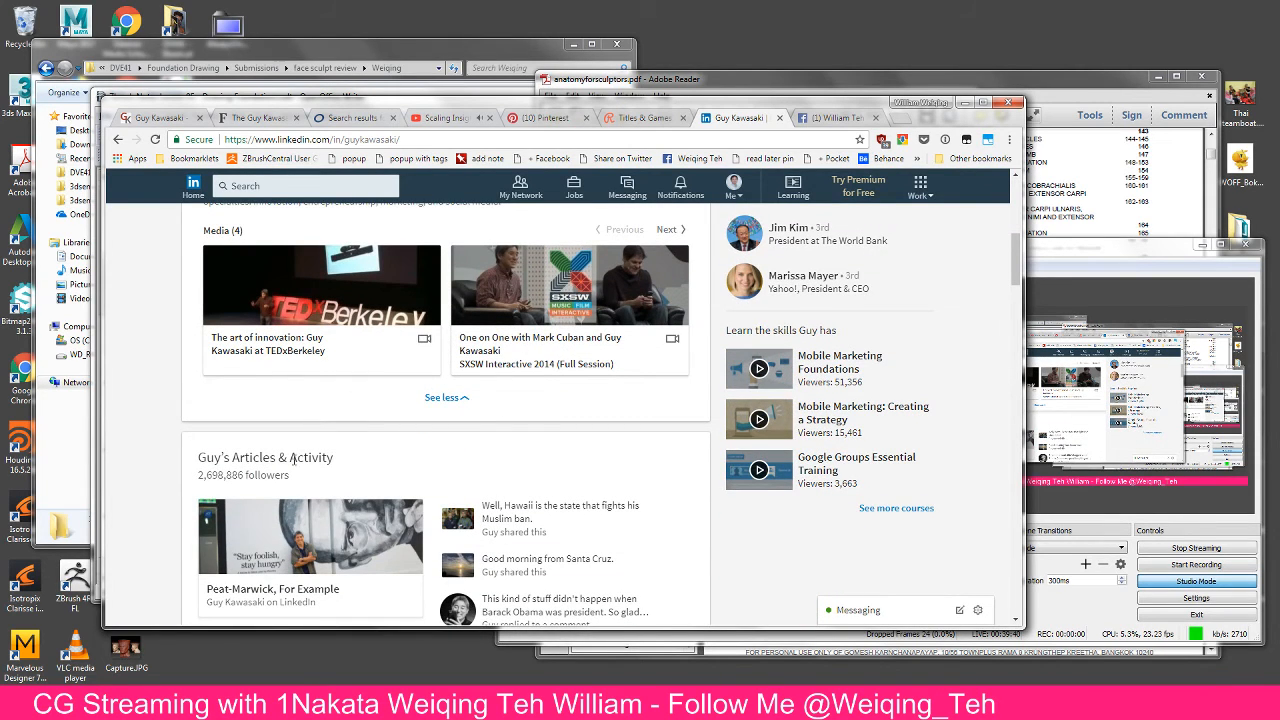
scroll(500, 390, down, 3)
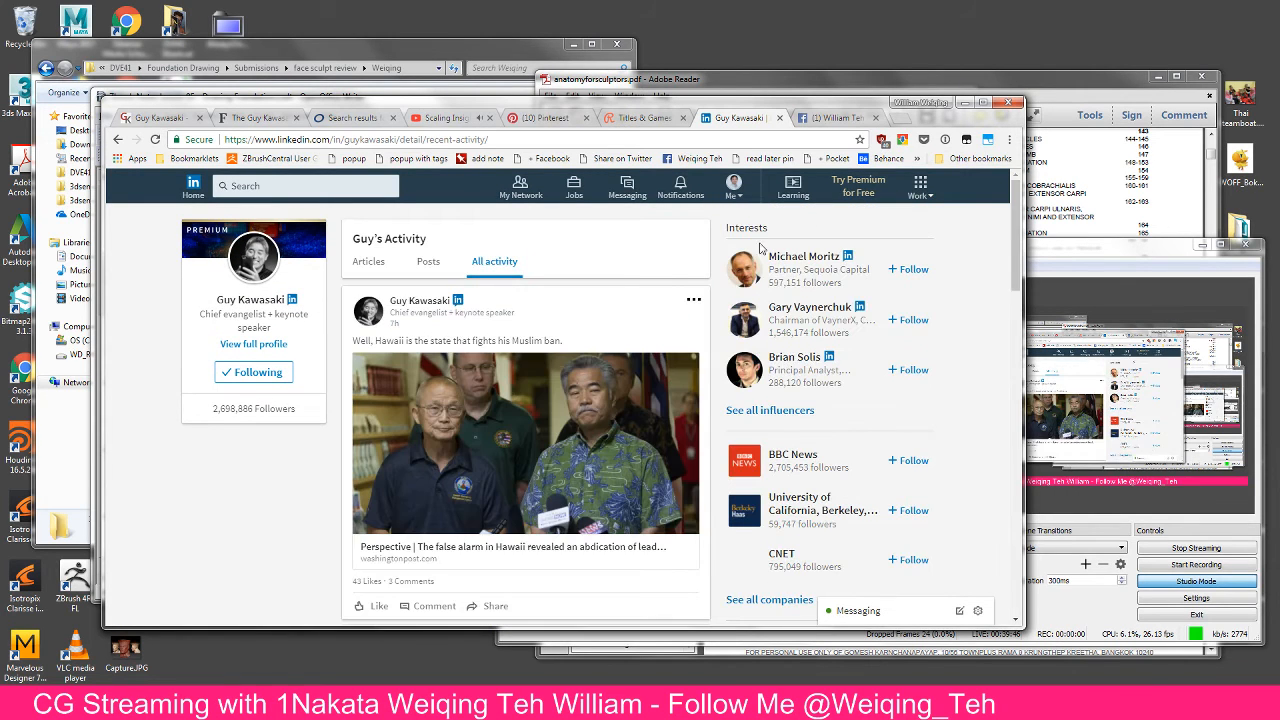
scroll(581, 289, down, 1)
scroll(520, 280, up, 1)
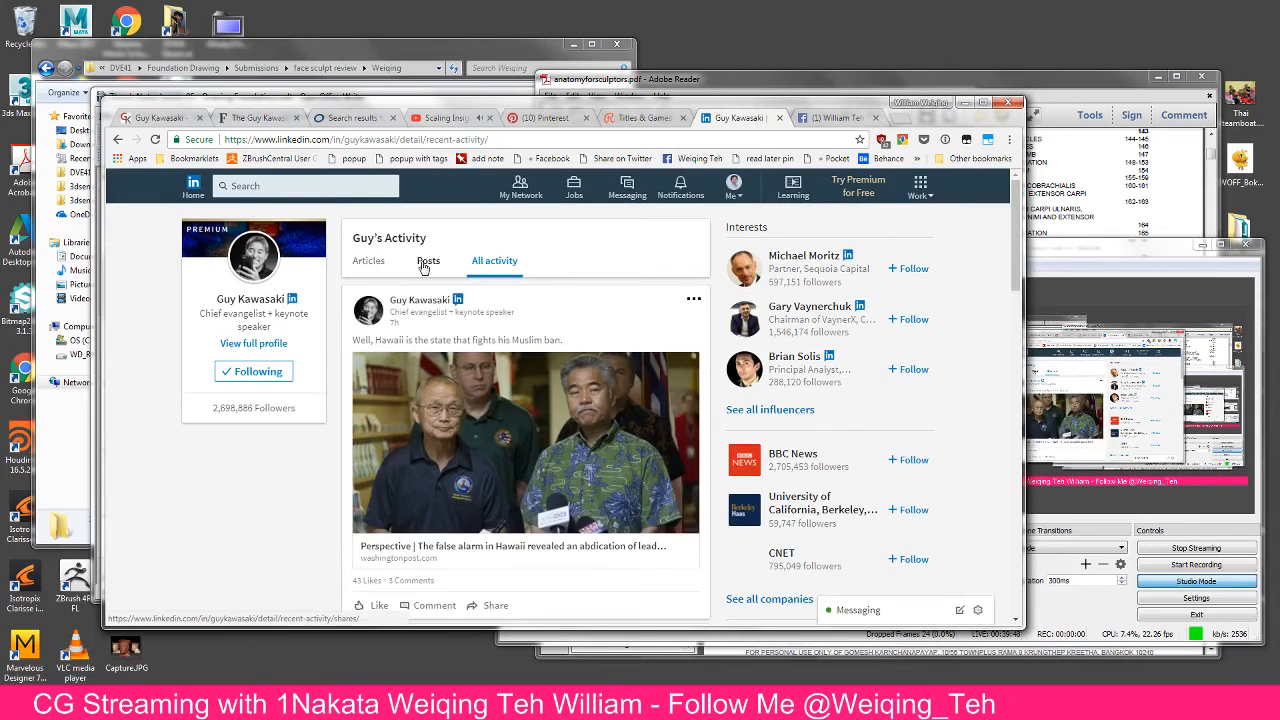
Browse Guy Kawasaki's posts in his activity list and switch the list to his articles
click(428, 261)
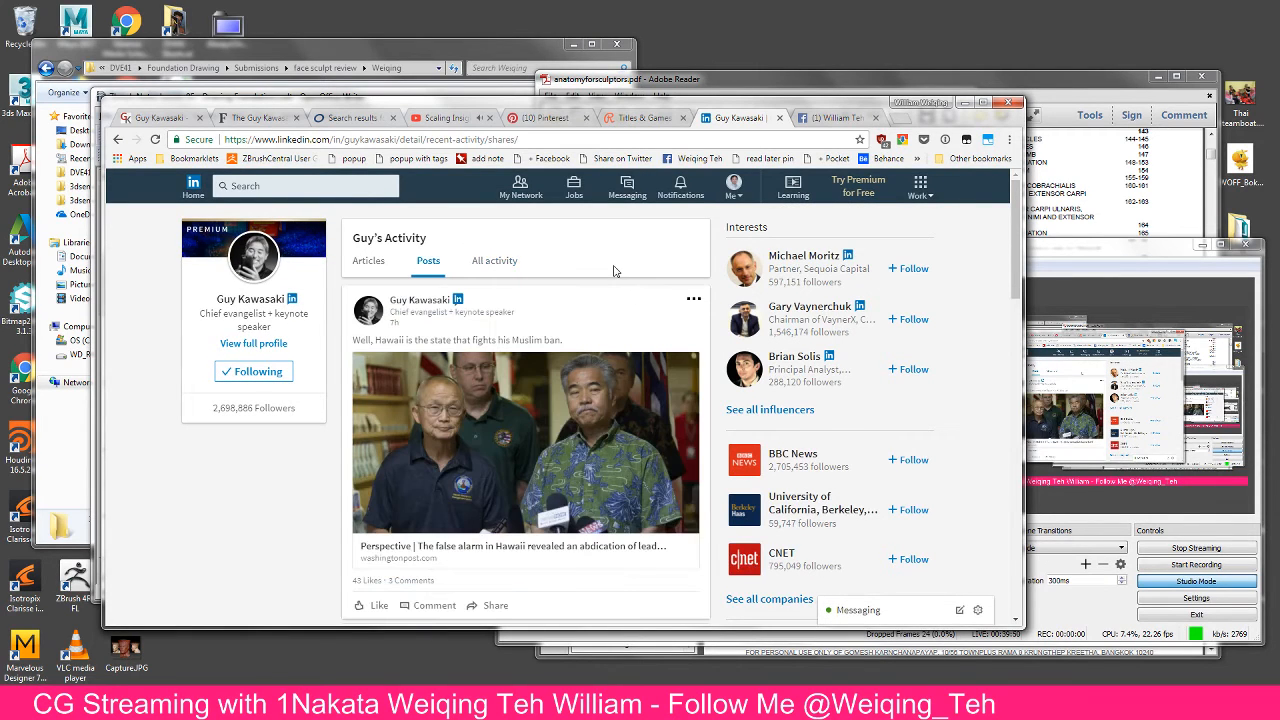
scroll(614, 271, down, 10)
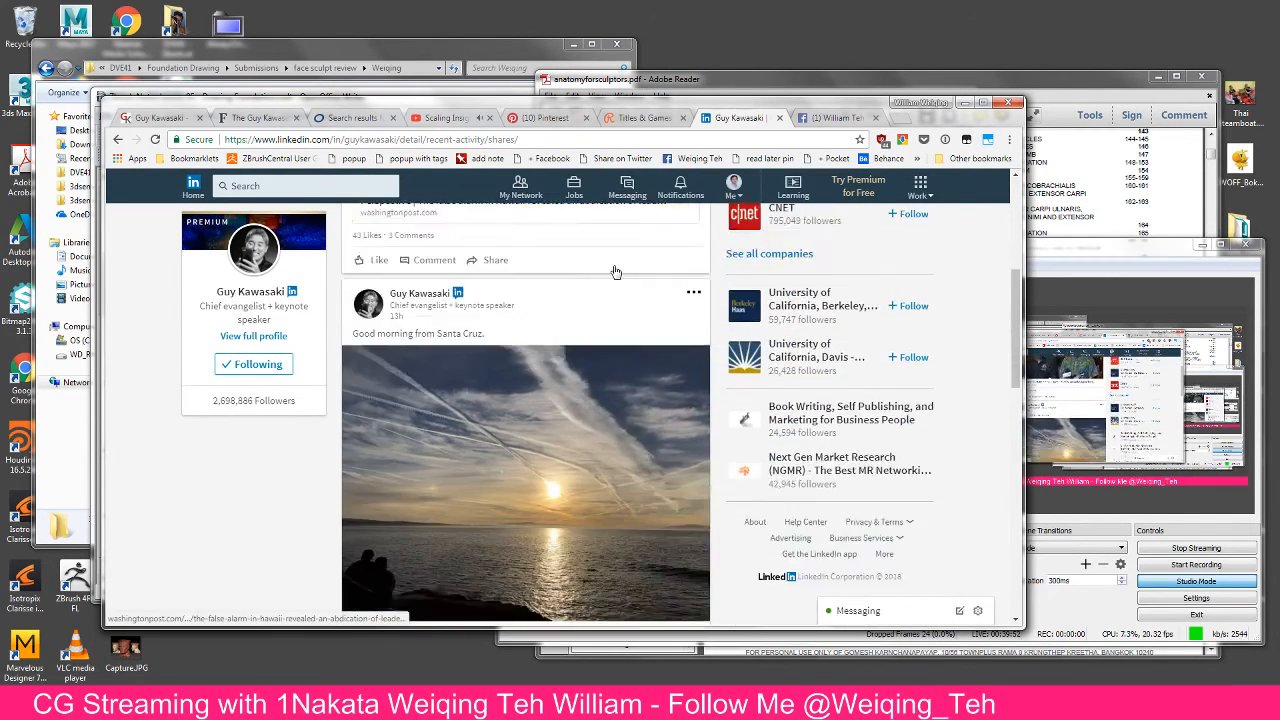
scroll(613, 264, down, 4)
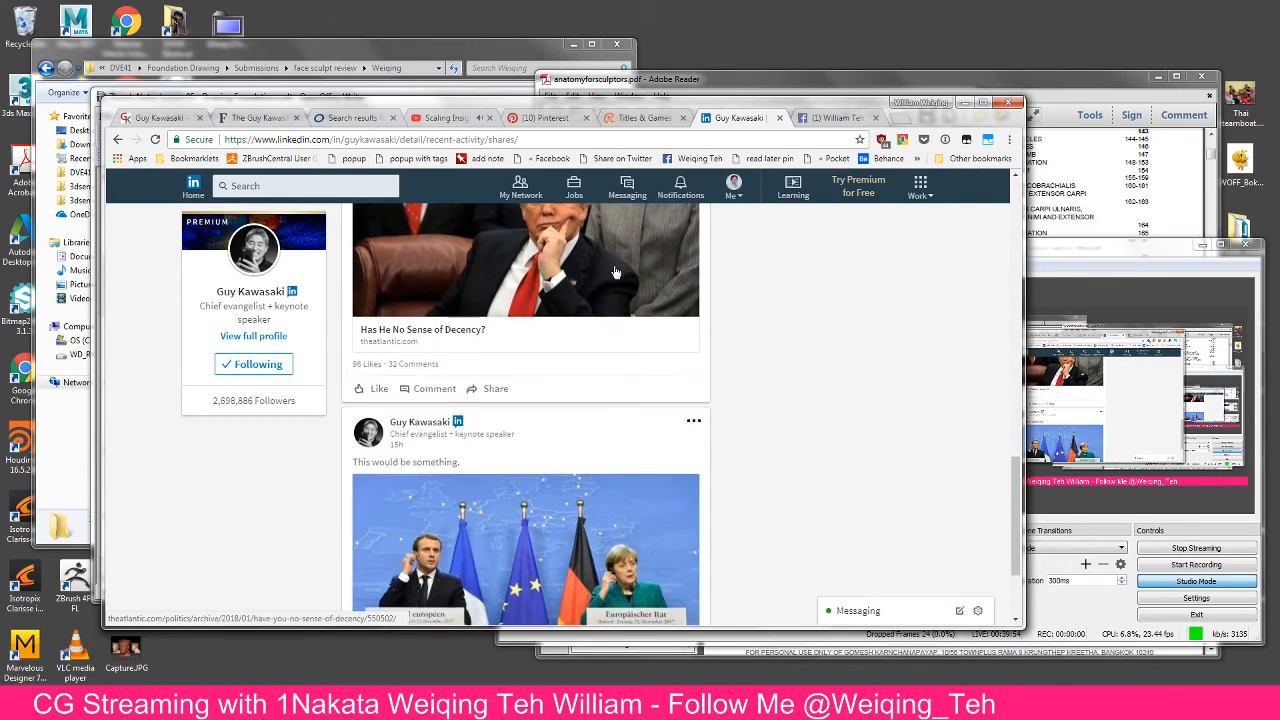
scroll(612, 264, up, 7)
scroll(613, 268, up, 5)
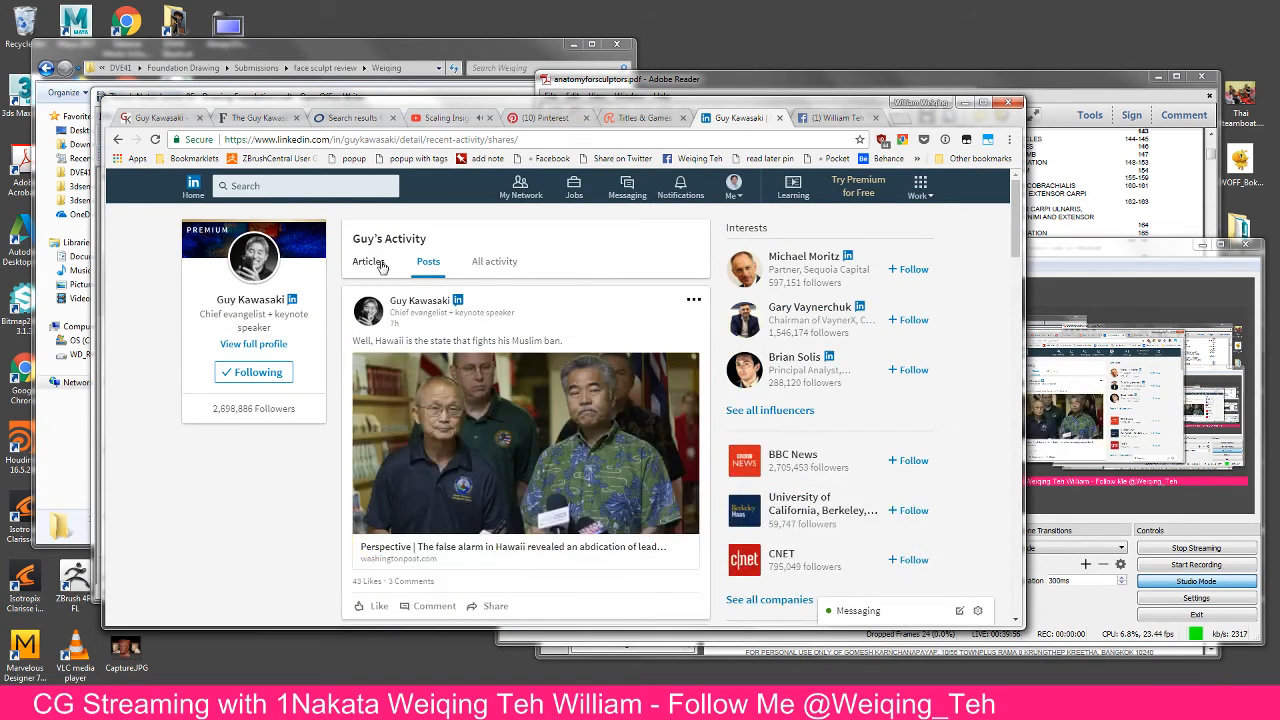
click(368, 261)
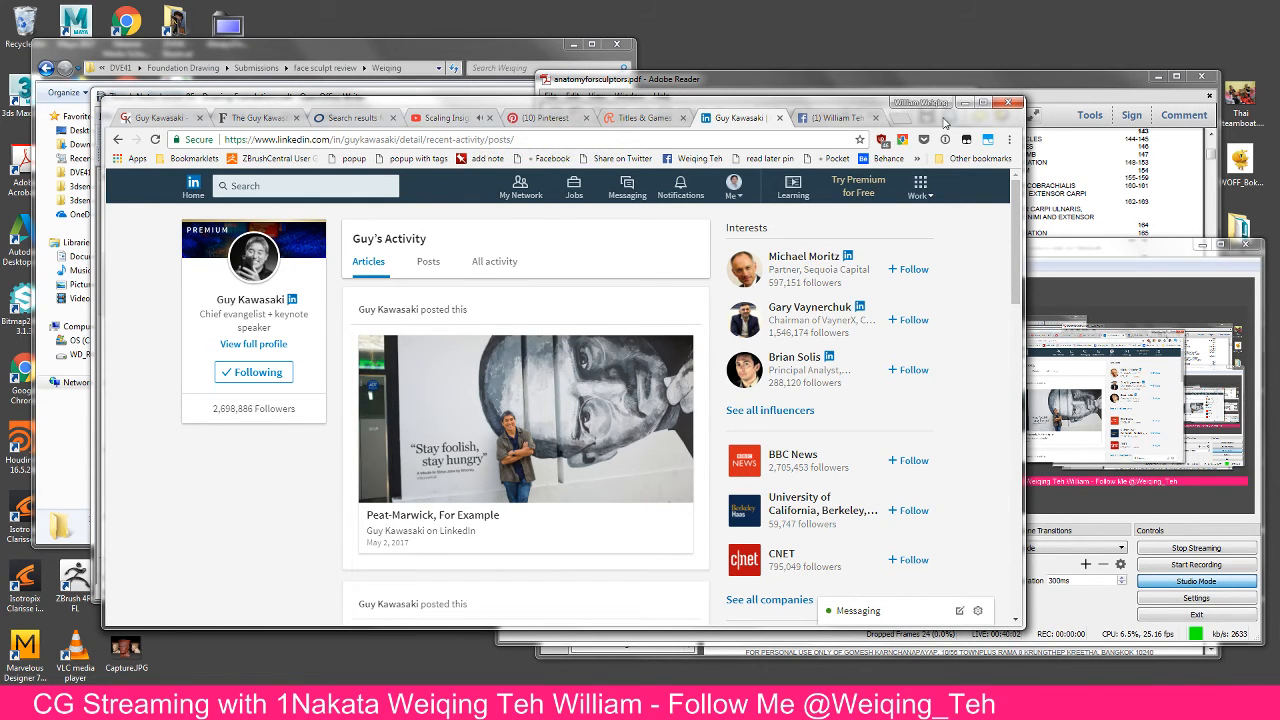
Close the Pinterest page about Guy Kawasaki and return to the William Teh Design 1Nakata Facebook page
click(832, 118)
click(729, 120)
click(635, 117)
drag(631, 105, 605, 104)
click(532, 118)
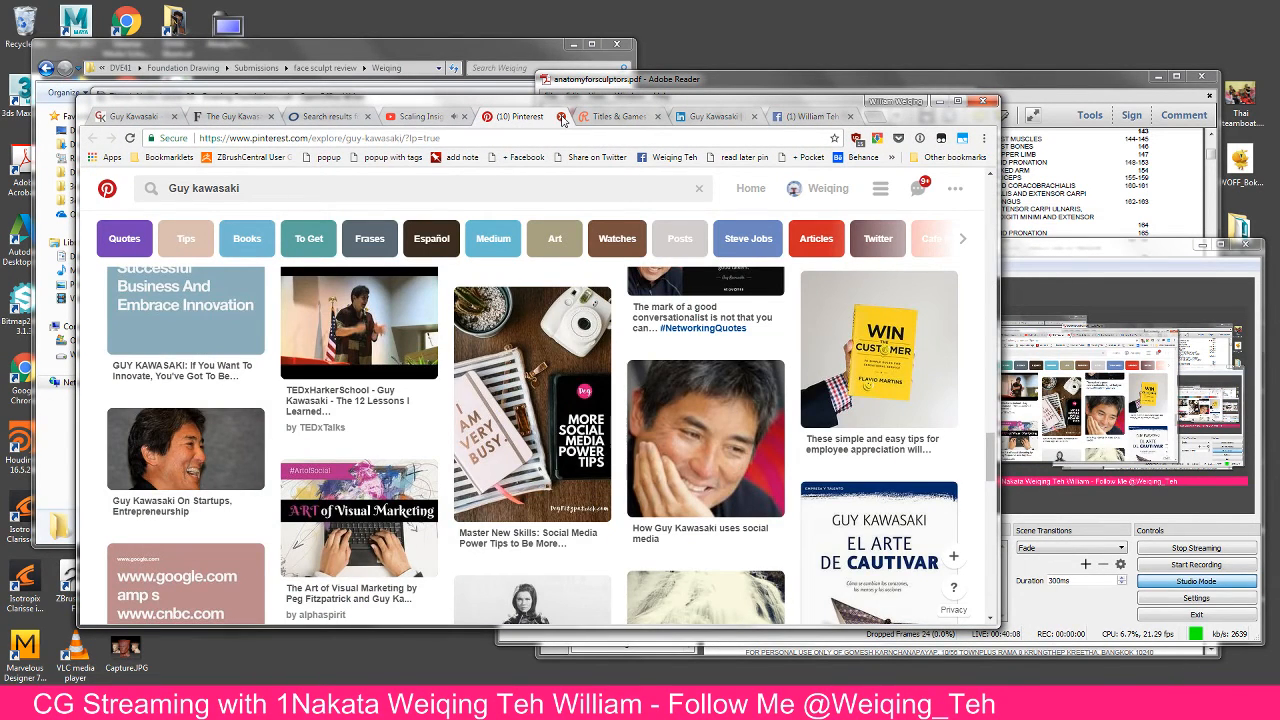
click(562, 117)
click(605, 118)
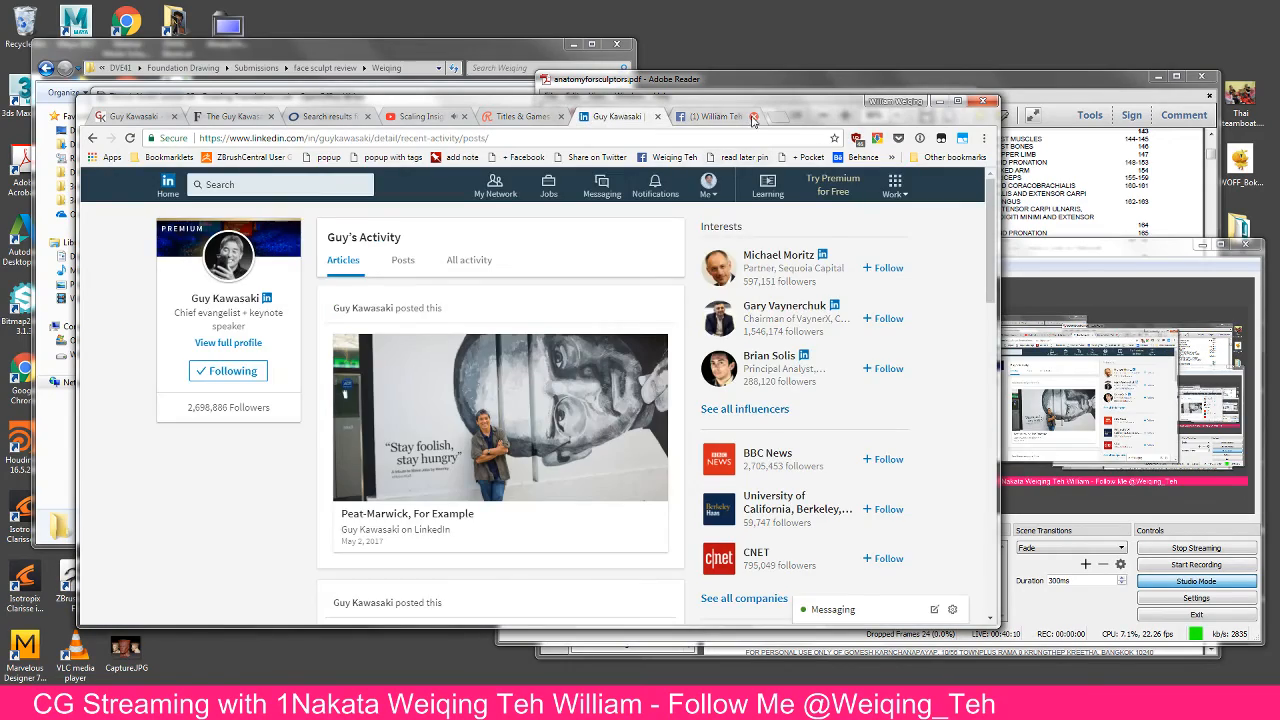
click(744, 121)
Bring OBS Studio to the front, shift its window and minimize the anatomyforsculptors.pdf document in Adobe Reader
click(1100, 244)
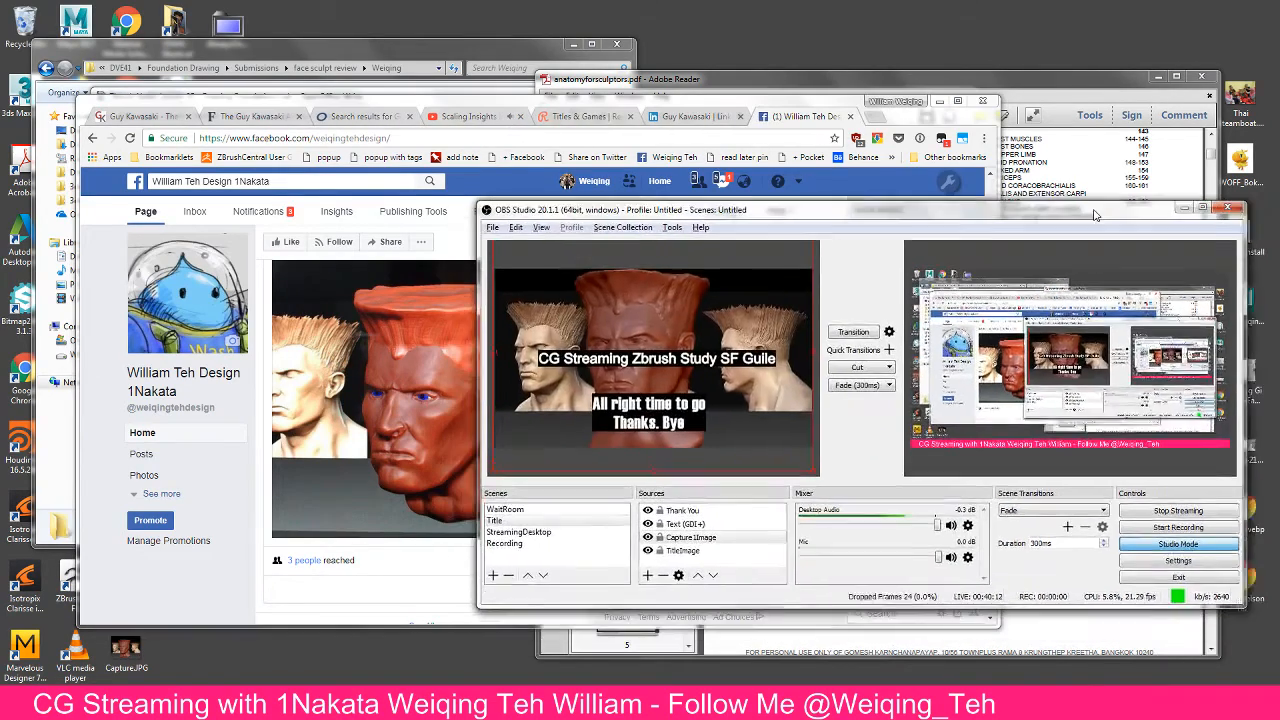
click(1140, 79)
click(1156, 77)
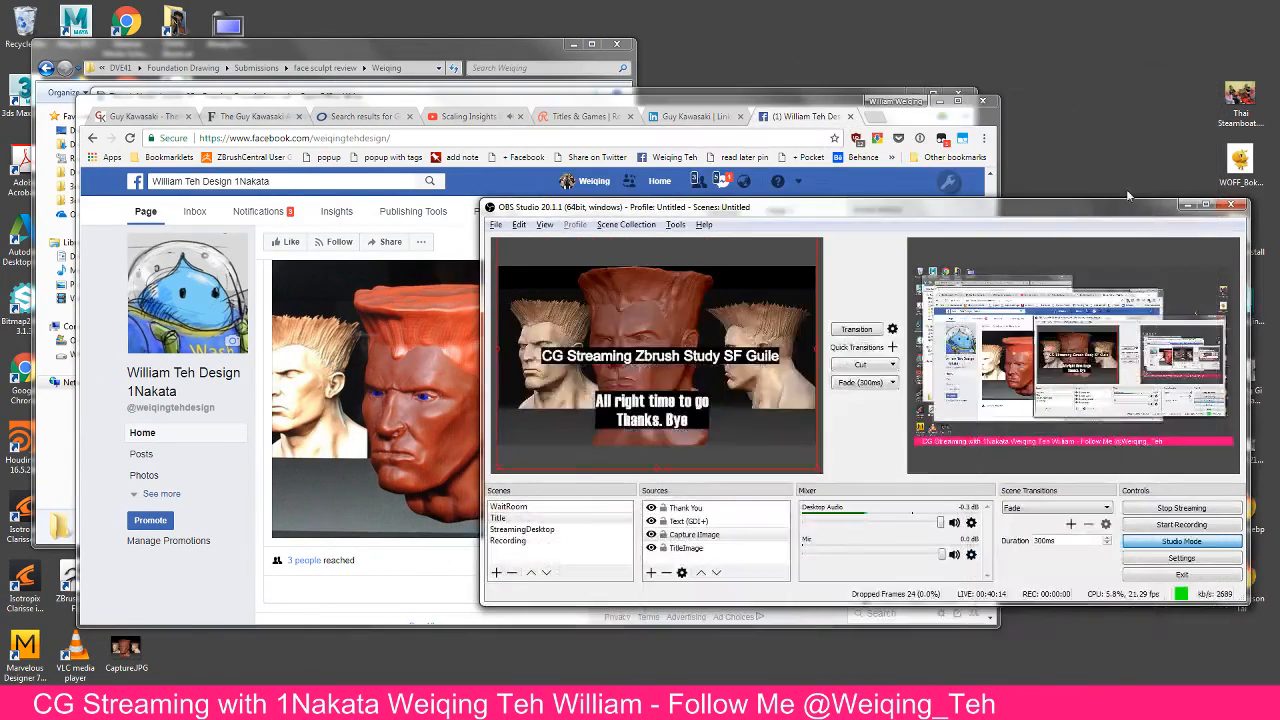
Reposition the Chrome window and minimize the Zbrush Notes Lesson 05 document in OpenOffice Writer
click(814, 100)
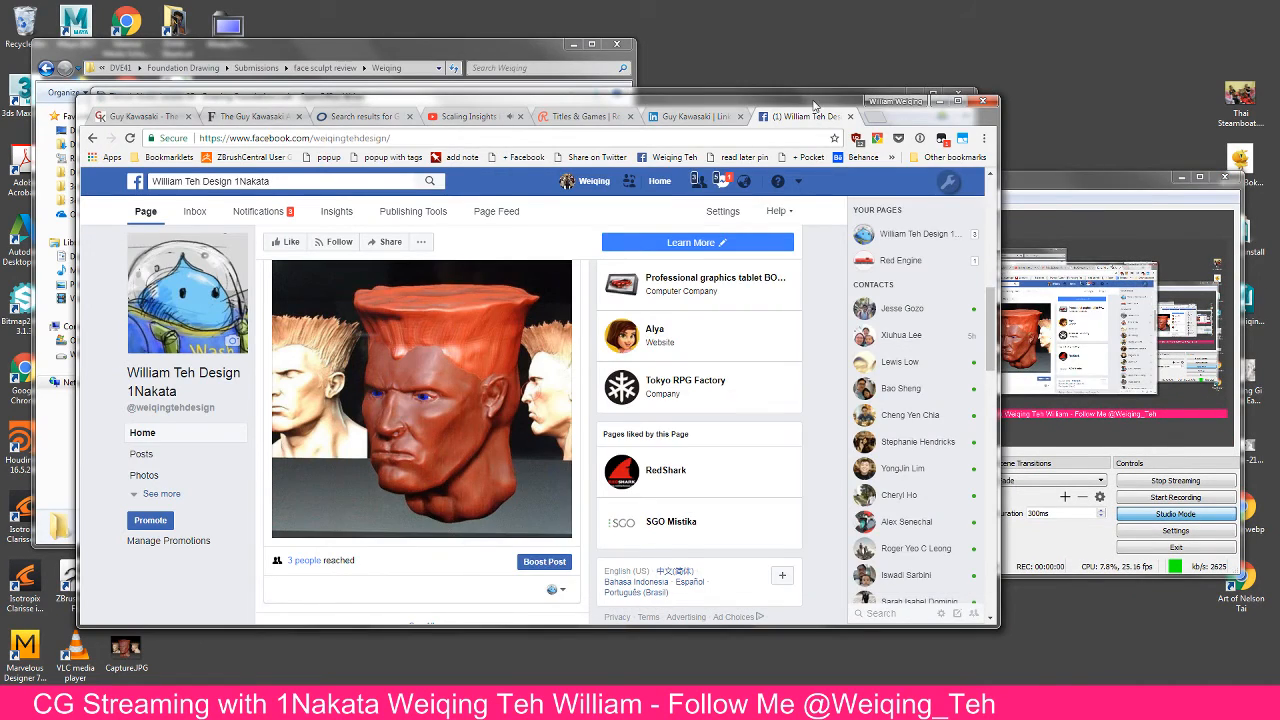
drag(814, 100, 870, 126)
click(888, 97)
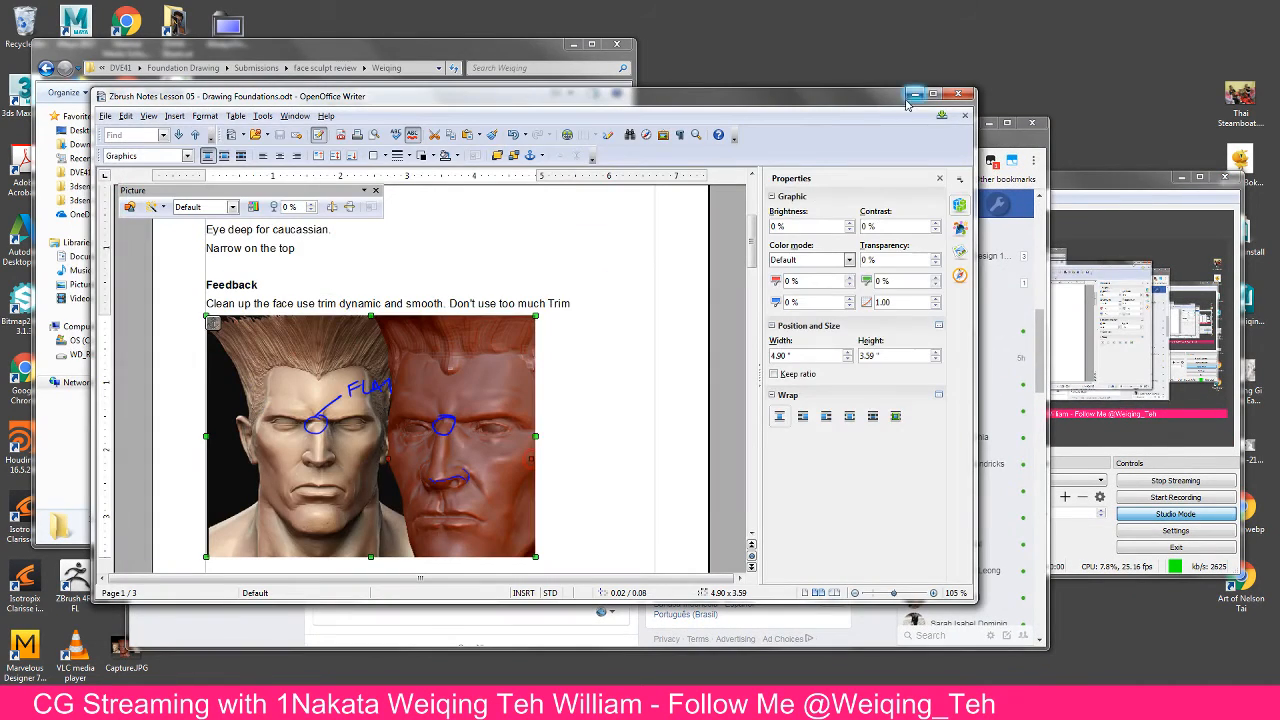
click(522, 262)
scroll(522, 262, up, 1)
key(alt+Tab)
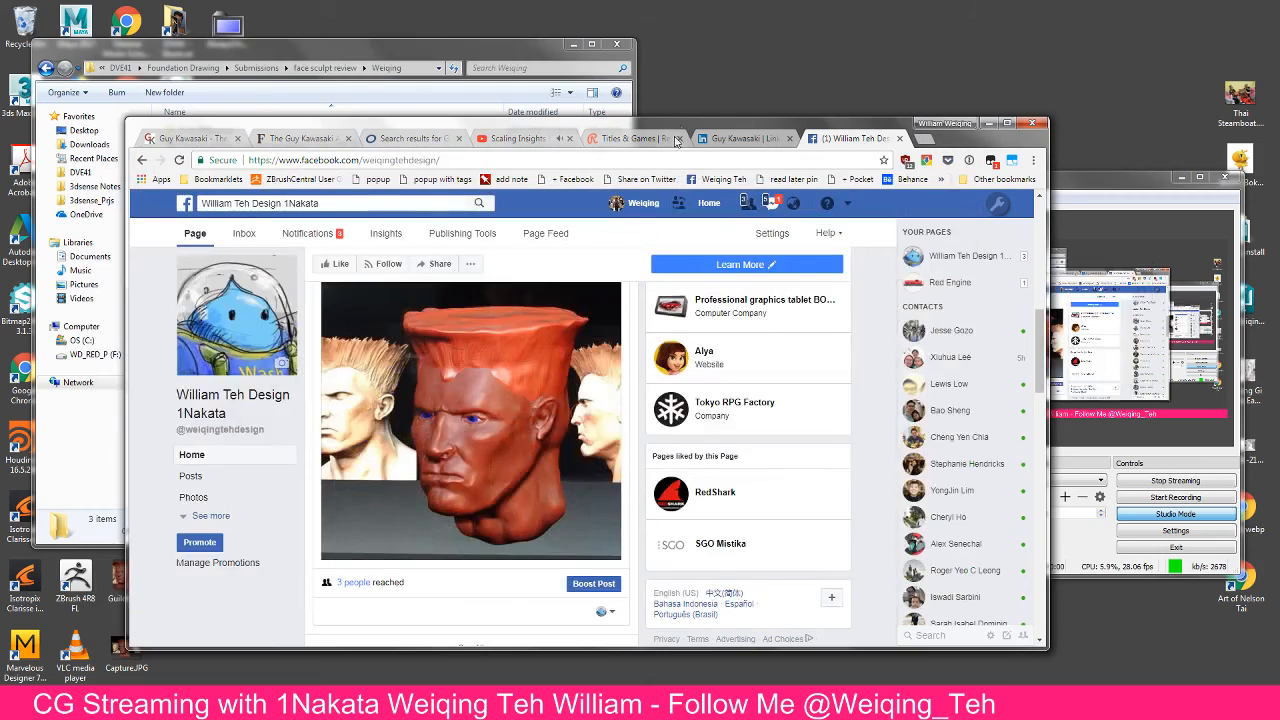
Close the face sculpt review folder window and rearrange the Chrome and OBS Studio windows, leaving Chrome in front
drag(683, 118, 462, 42)
click(461, 42)
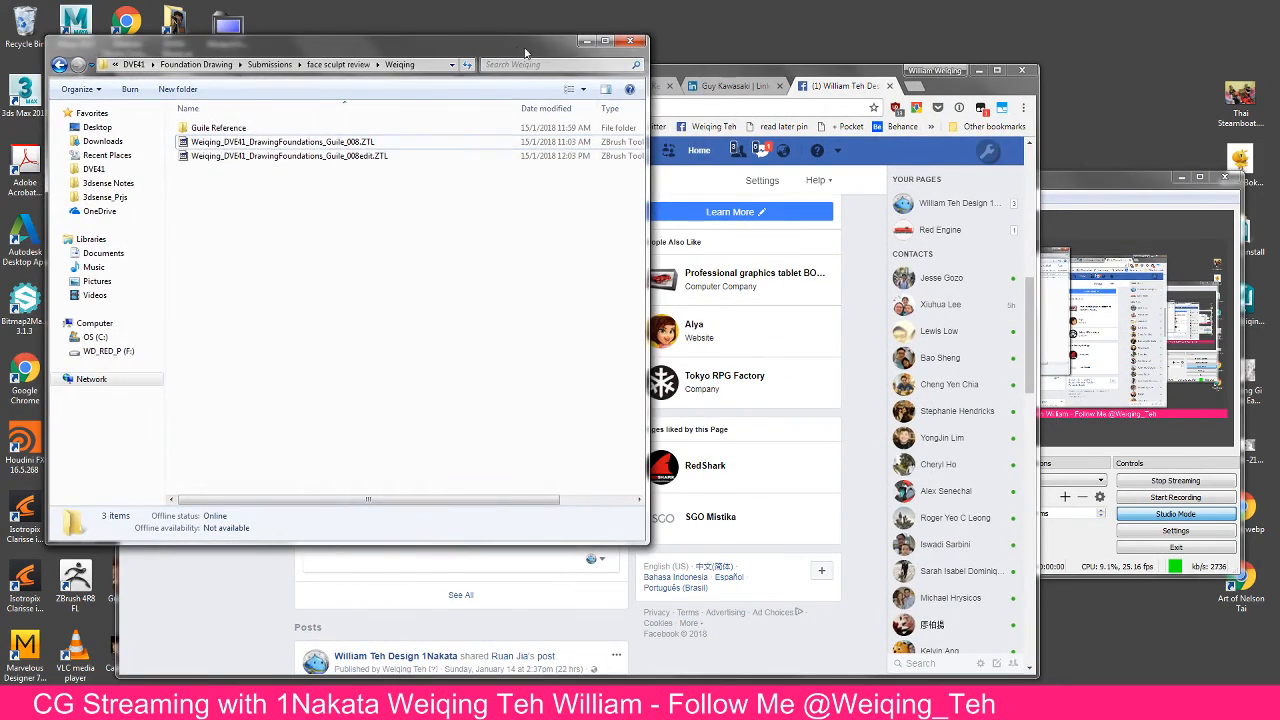
click(630, 41)
drag(798, 98, 688, 64)
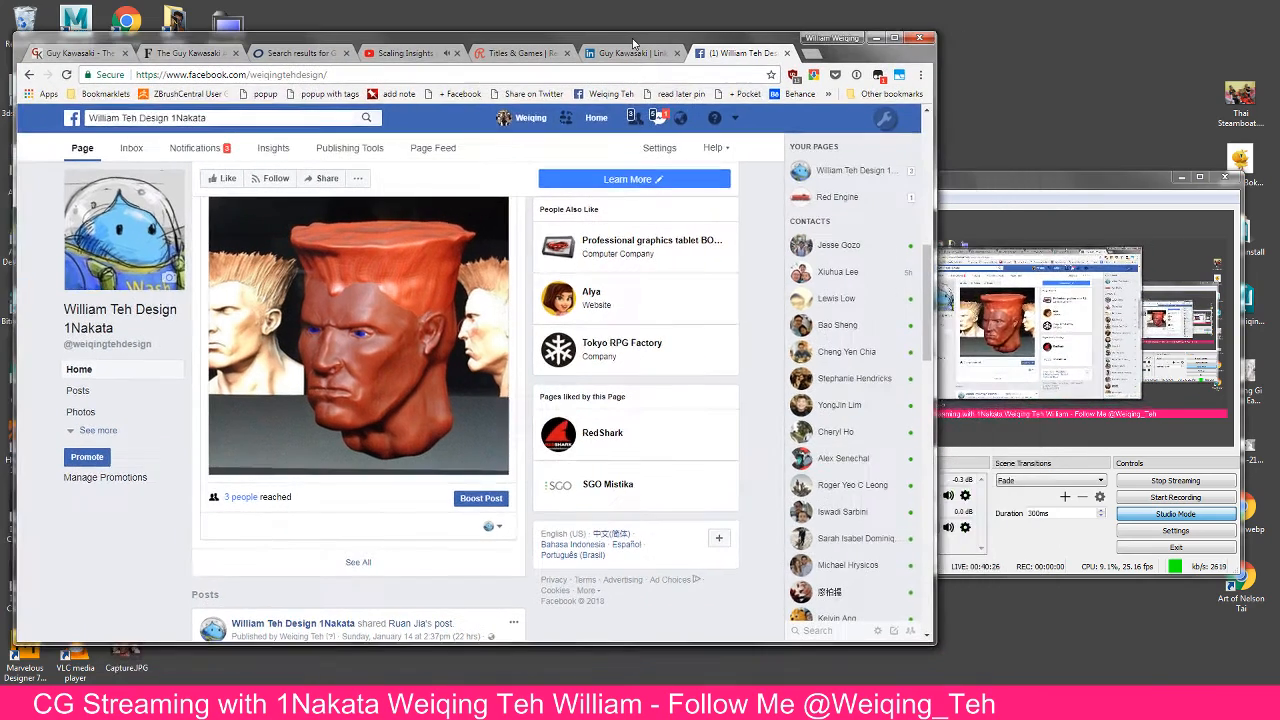
drag(1039, 186, 1033, 177)
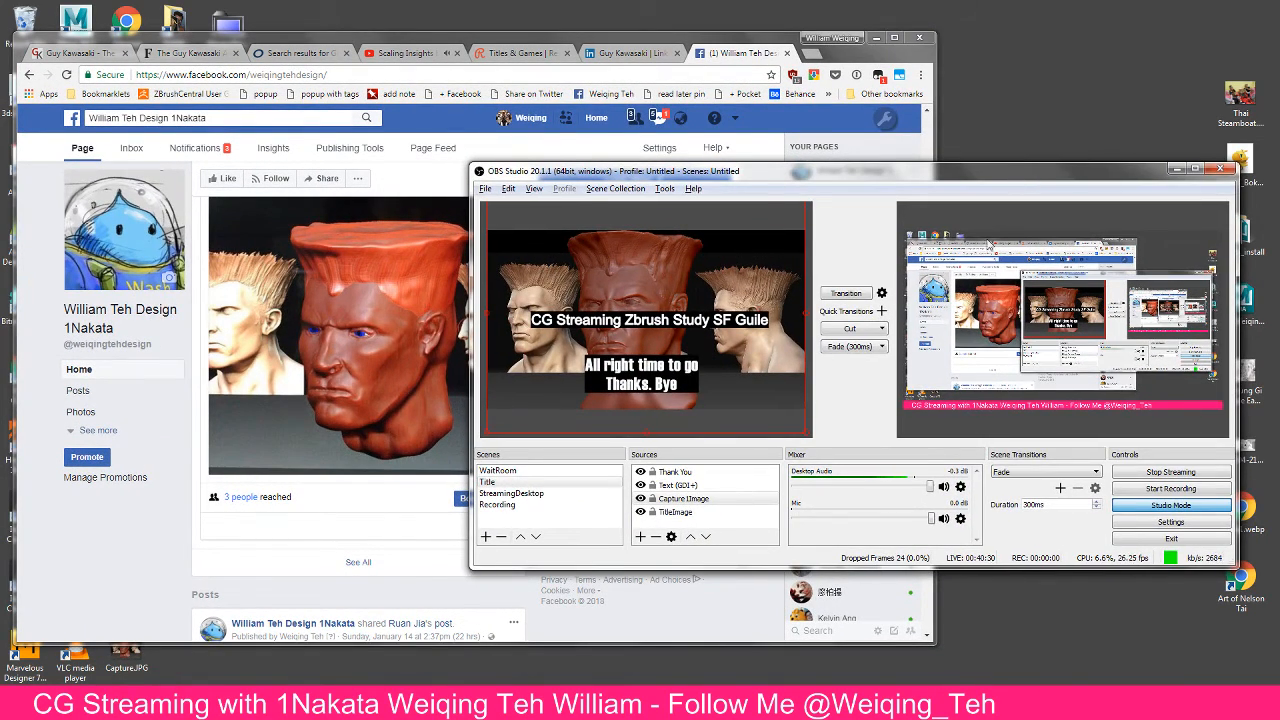
click(813, 126)
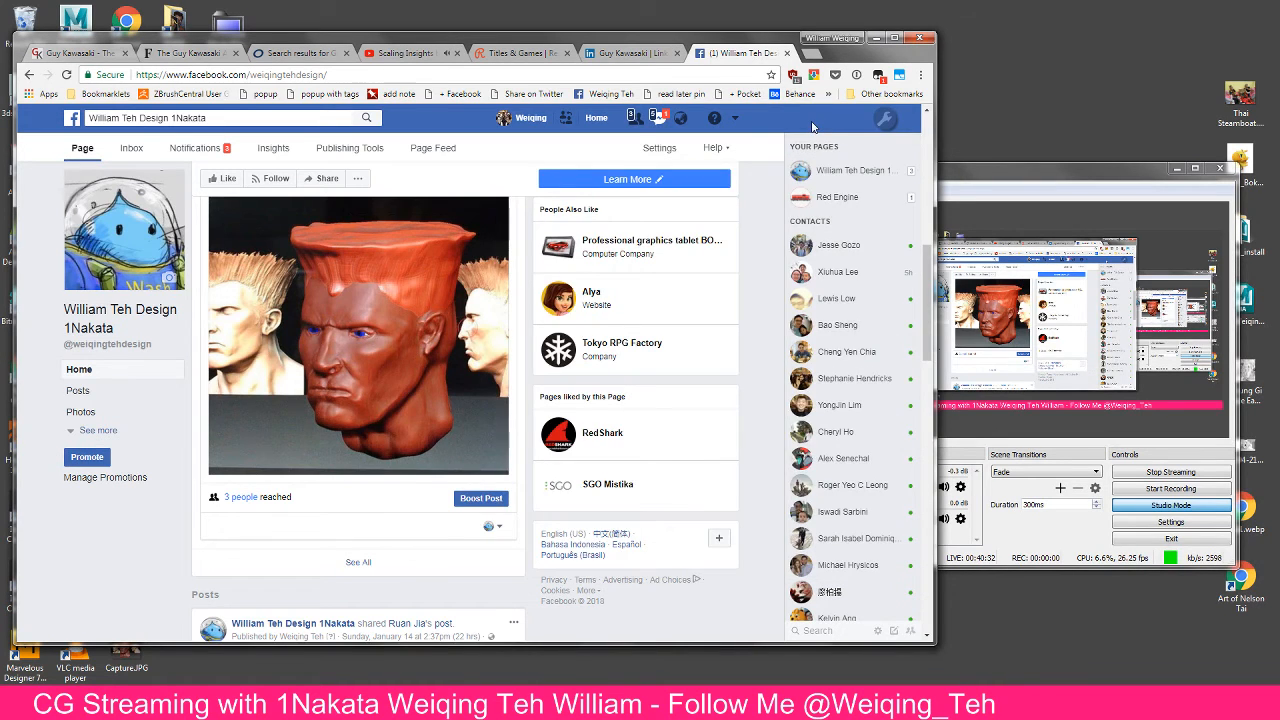
Return to Guy Kawasaki's activity page on LinkedIn and show his posts
key(ctrl+shift+Tab)
key(ctrl+Tab)
key(ctrl+shift+Tab)
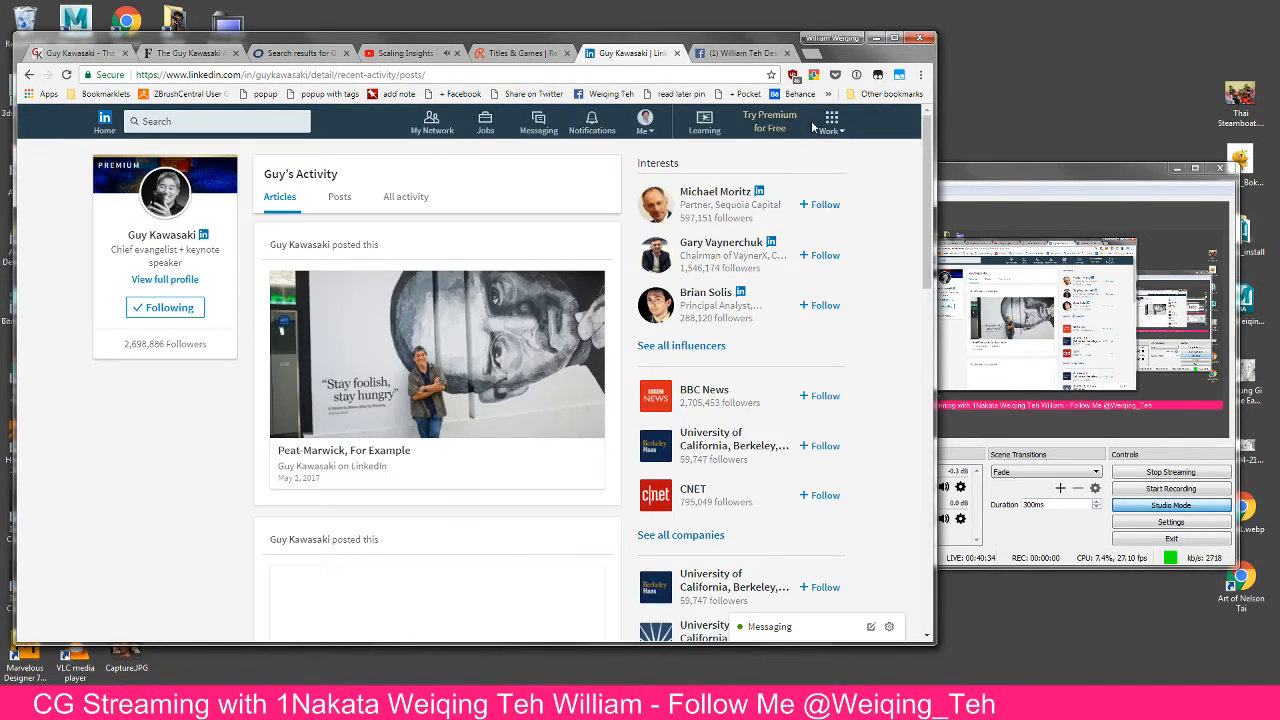
click(340, 197)
Open the own account's Posts & Activity page on LinkedIn and show only the posts
click(656, 122)
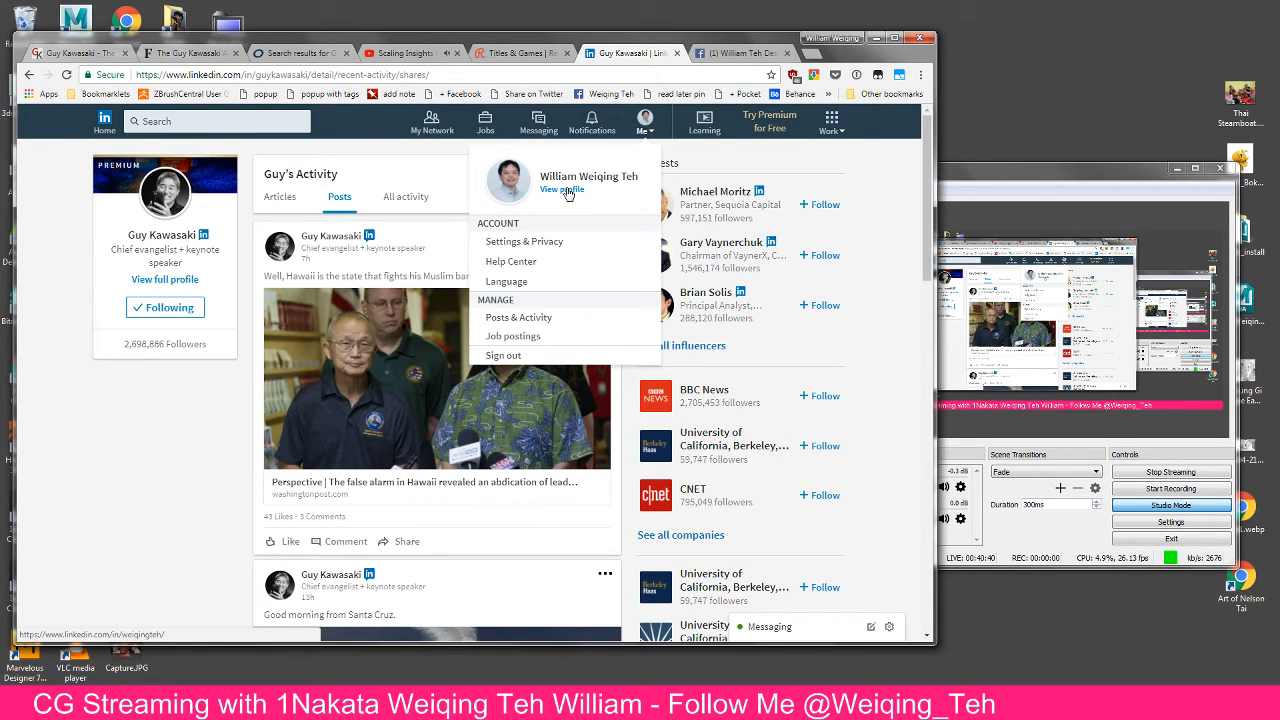
click(526, 317)
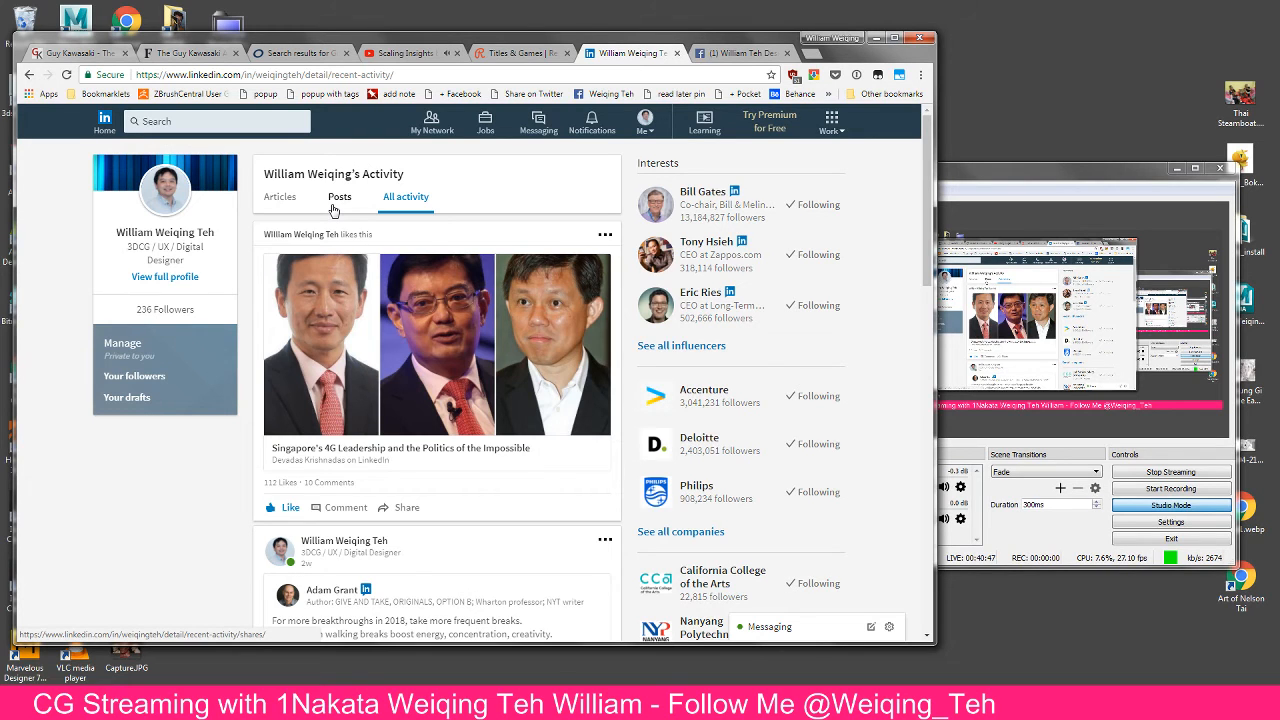
click(339, 199)
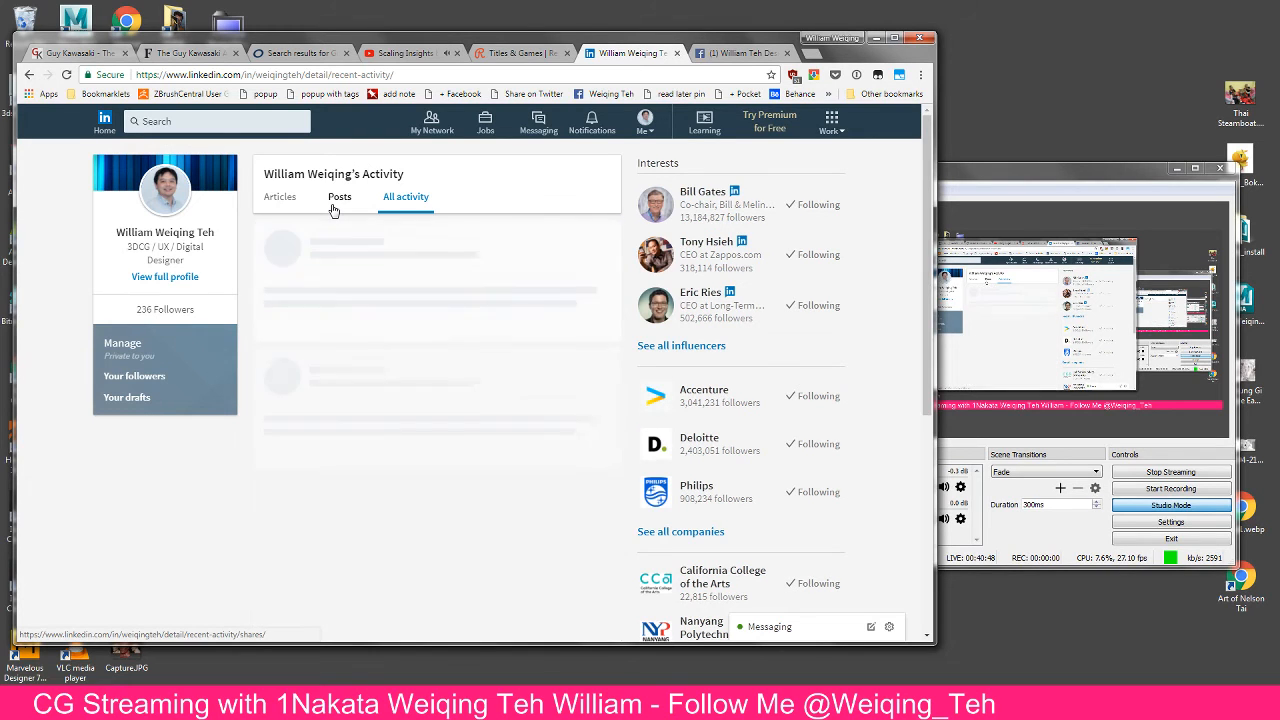
Open the LinkedIn home feed and start a new post reading "I have been"
click(105, 126)
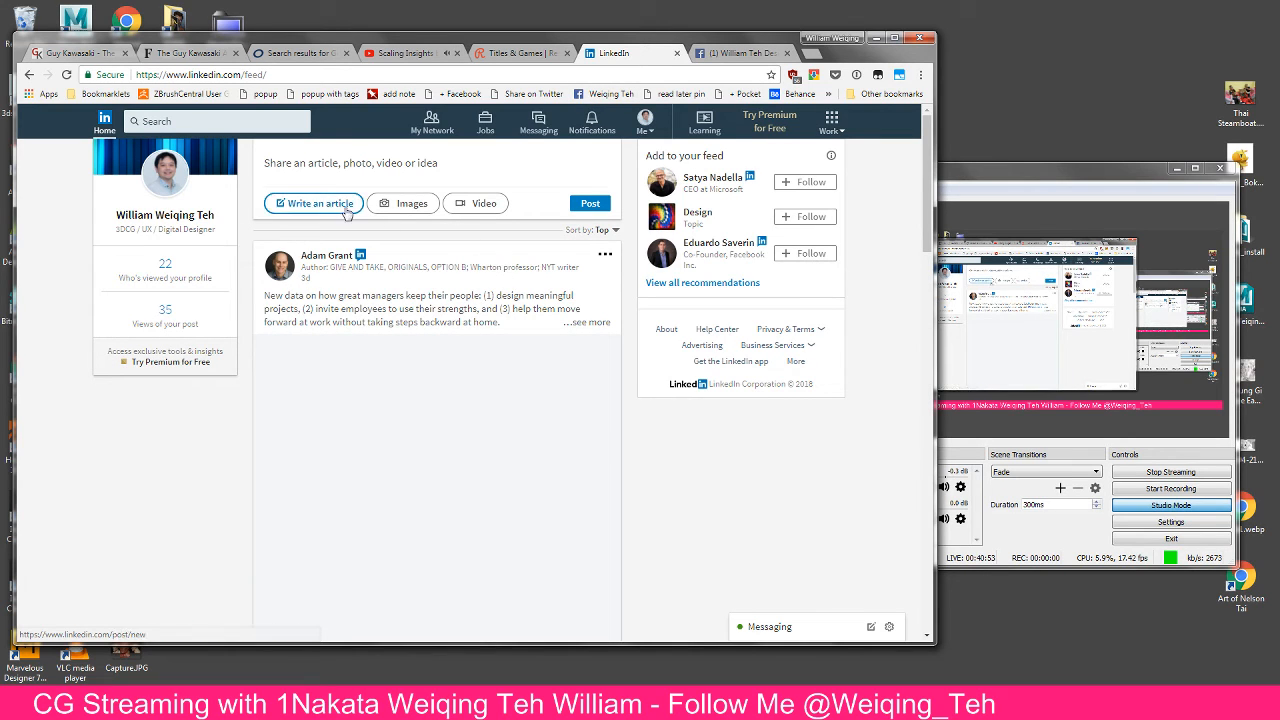
click(325, 168)
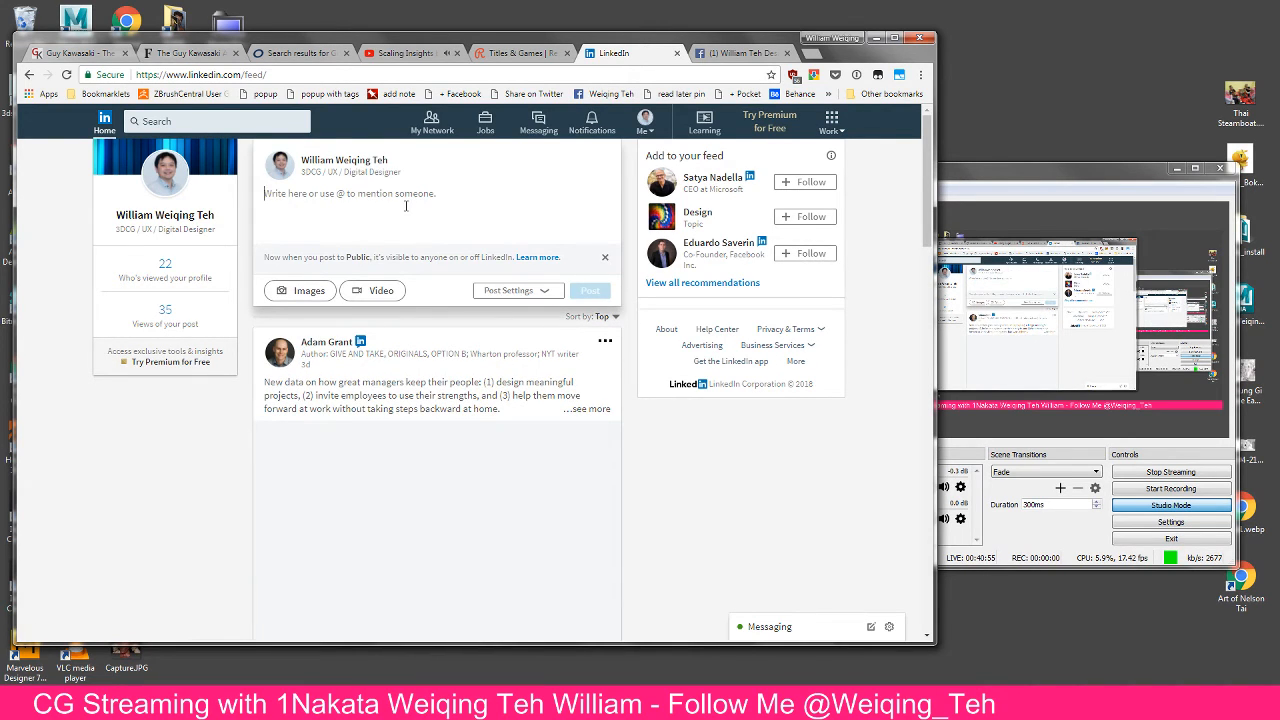
text(I have bee)
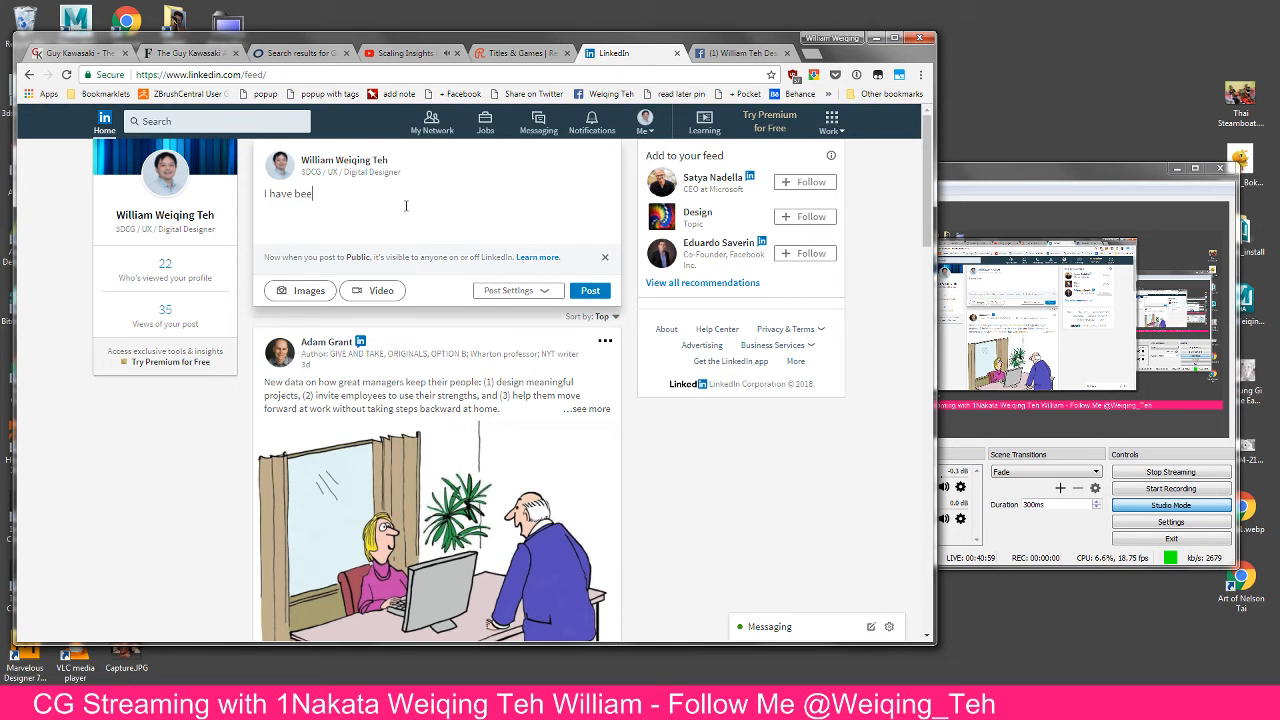
key(ctrl+Tab)
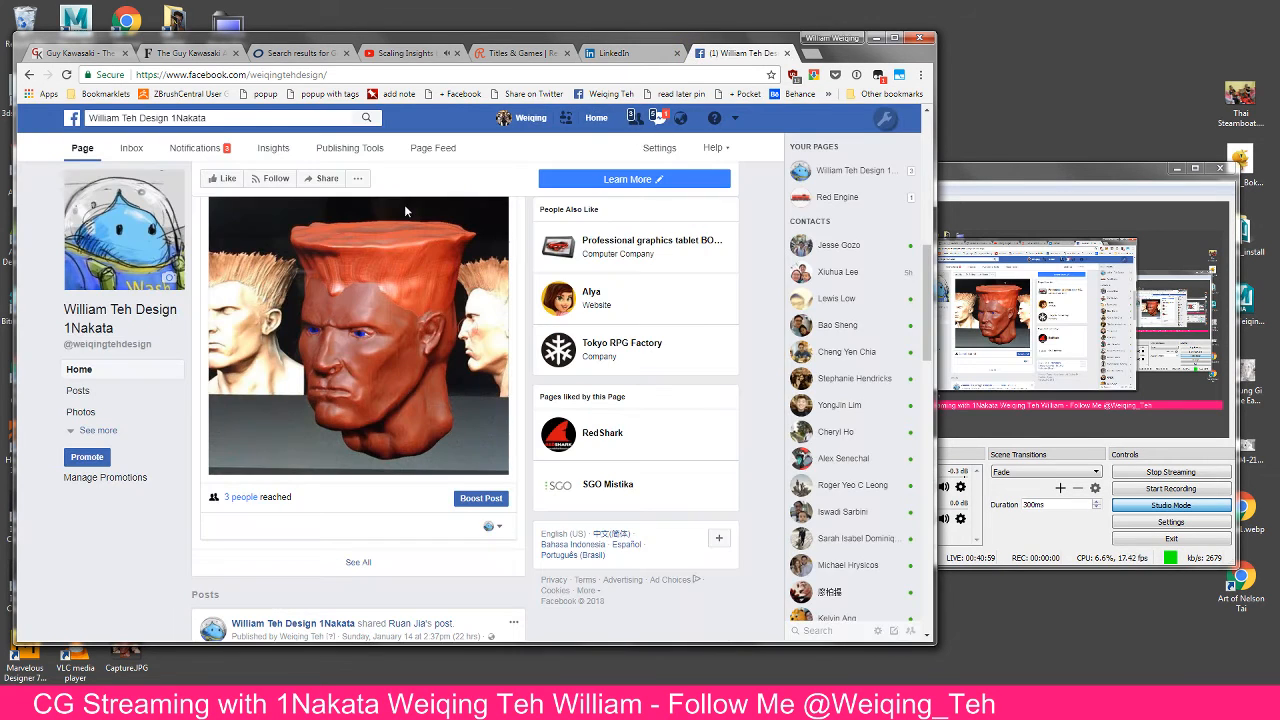
key(ctrl+shift+Tab)
key(ctrl+Tab)
key(ctrl+shift+Tab)
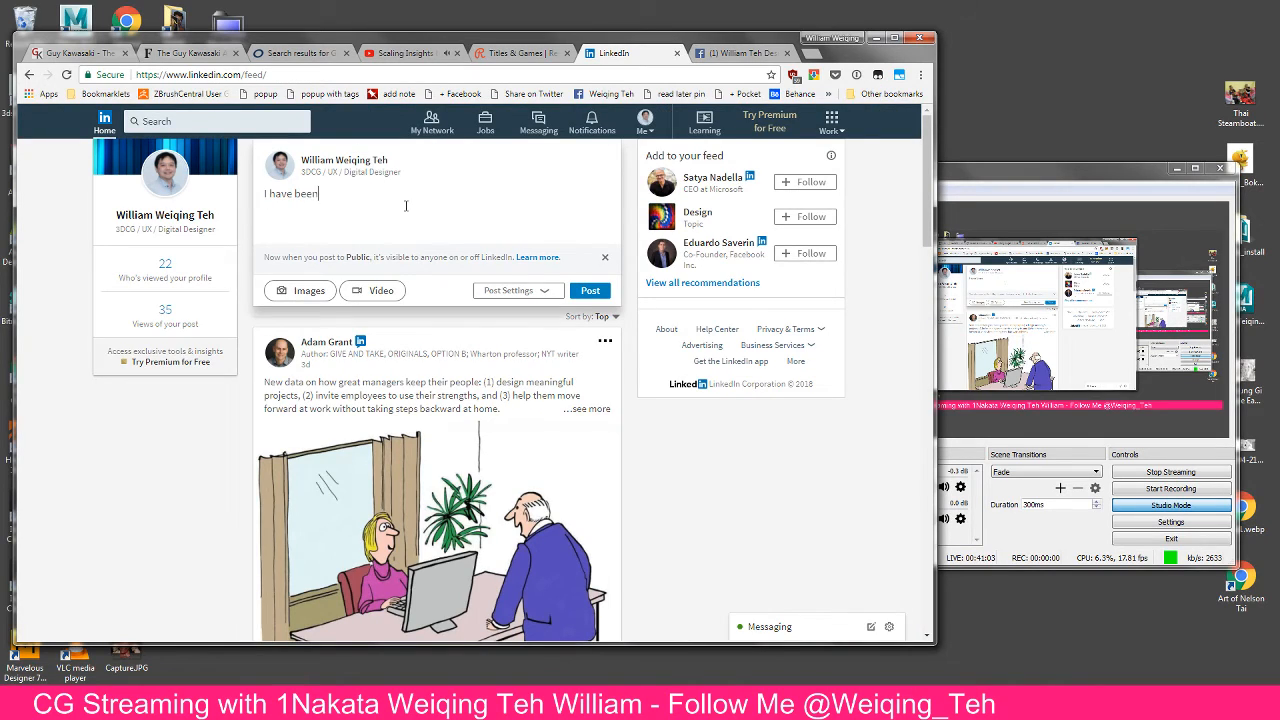
Search Google for "ifttt instagram linkedin" in a new browser tab and open the IFTTT result Connect Instagram to LinkedIn
key(ctrl+t)
text(ifttt)
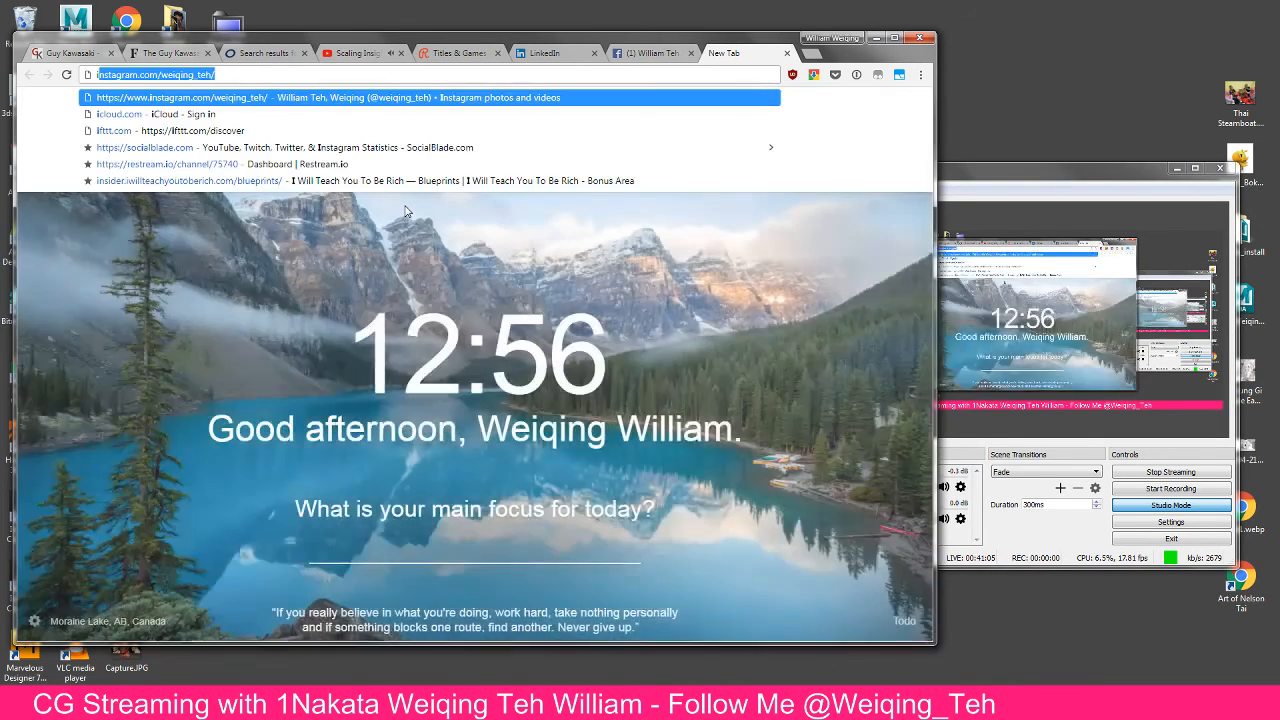
text(instagra)
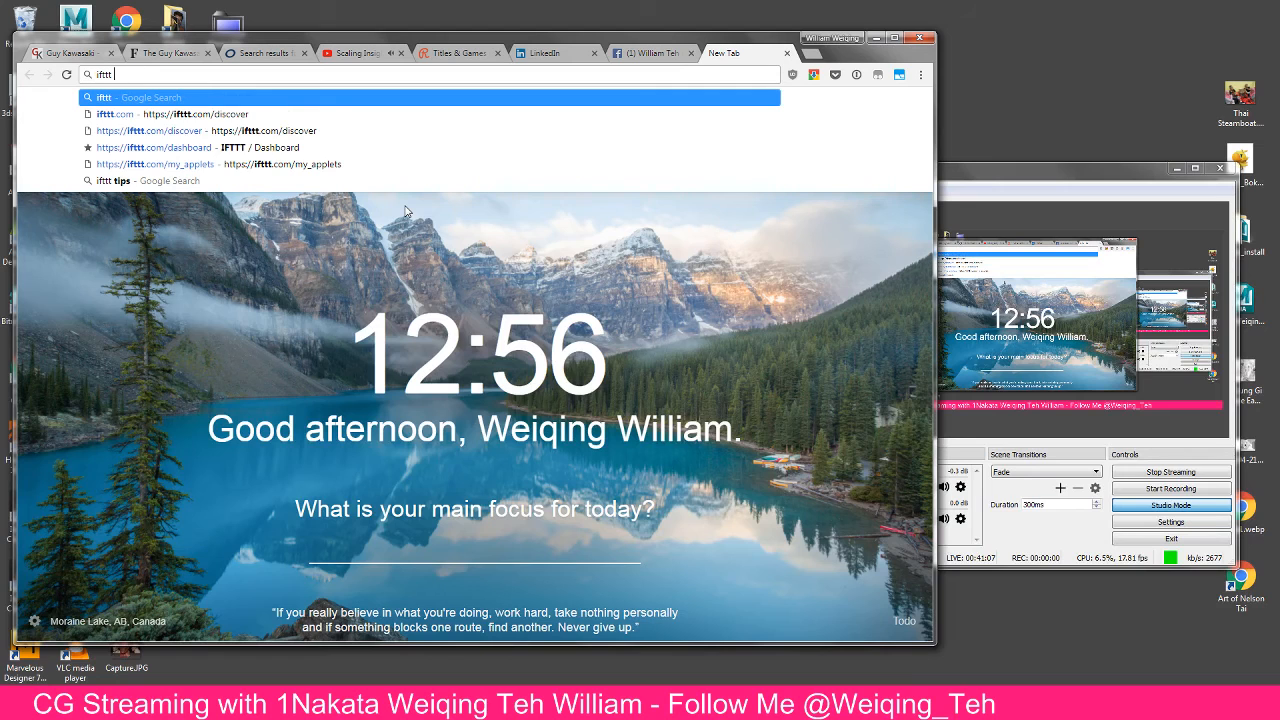
text(m linkedin)
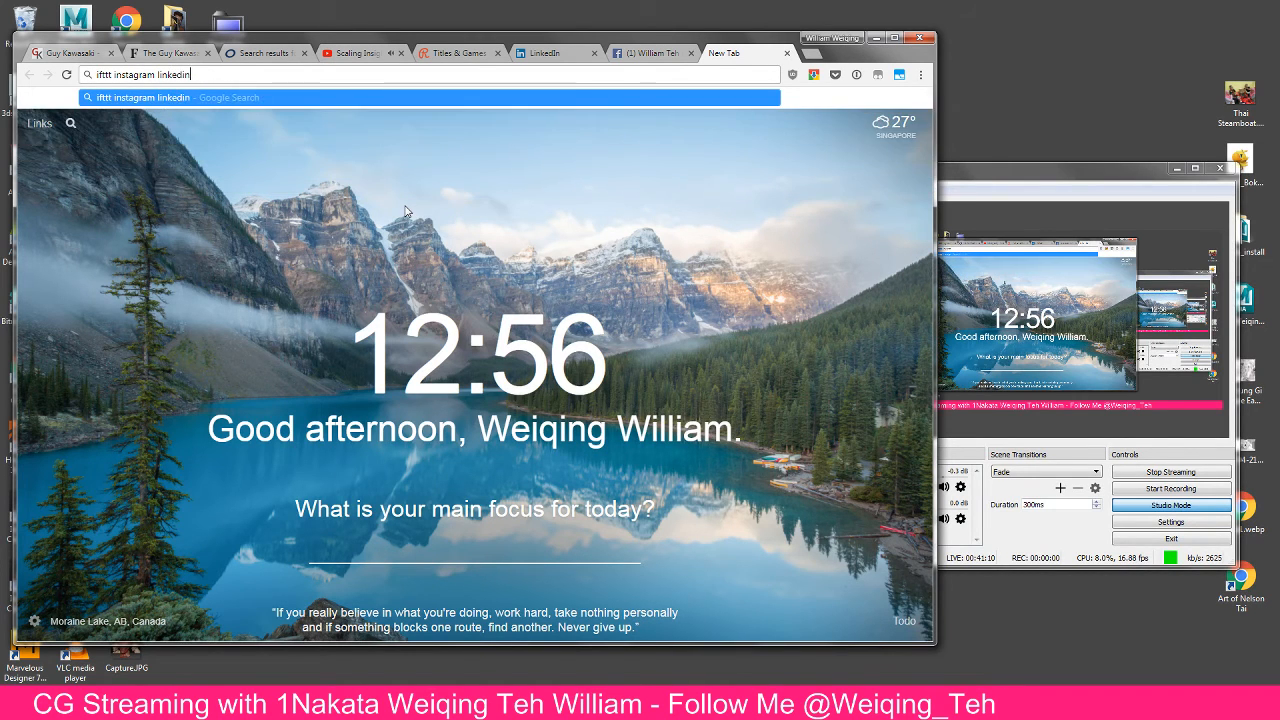
key(Return)
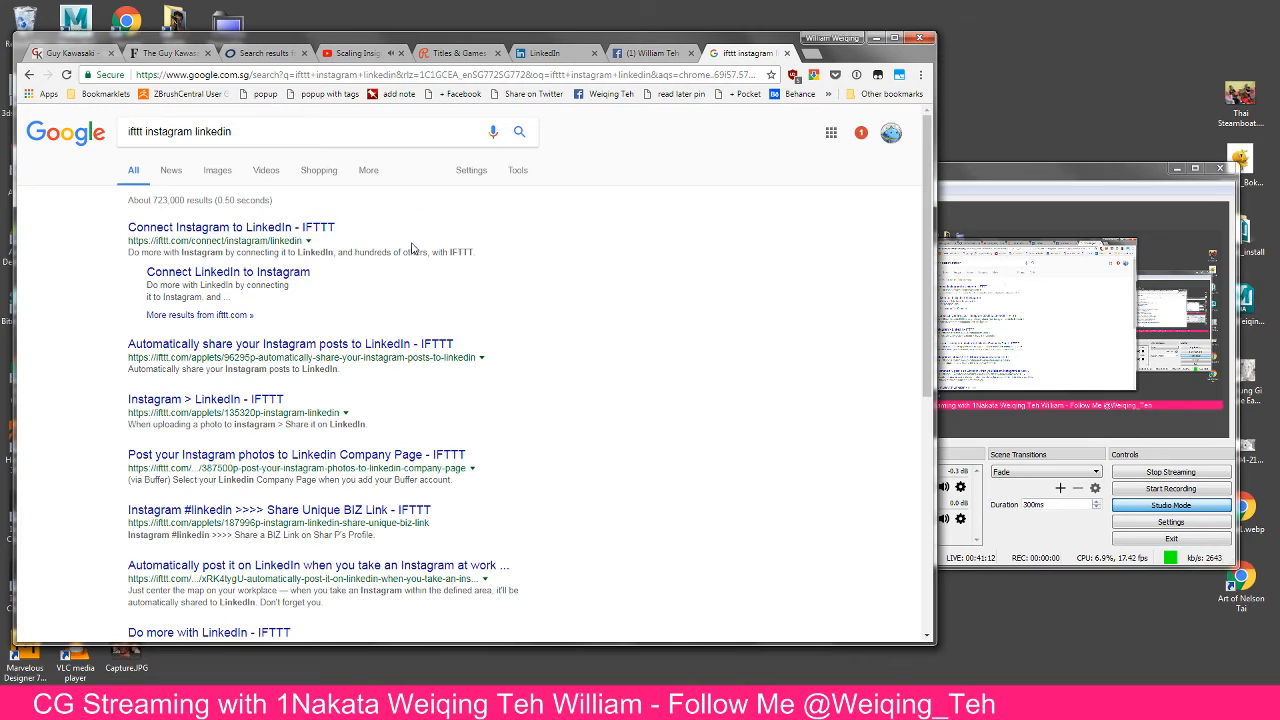
click(250, 228)
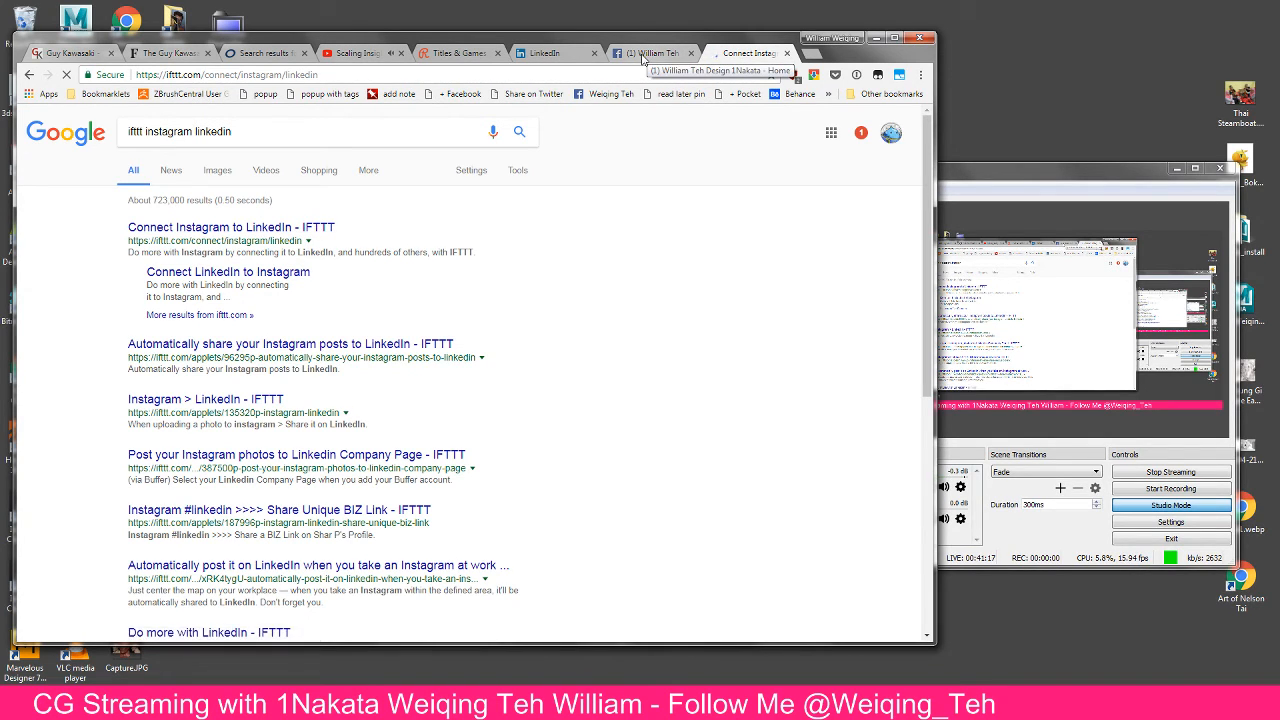
Attach Capture.JPG from the Desktop to the LinkedIn post and extend its text to "I have been doing some streaming and Zbrush Sculpting."
click(545, 53)
drag(563, 40, 645, 43)
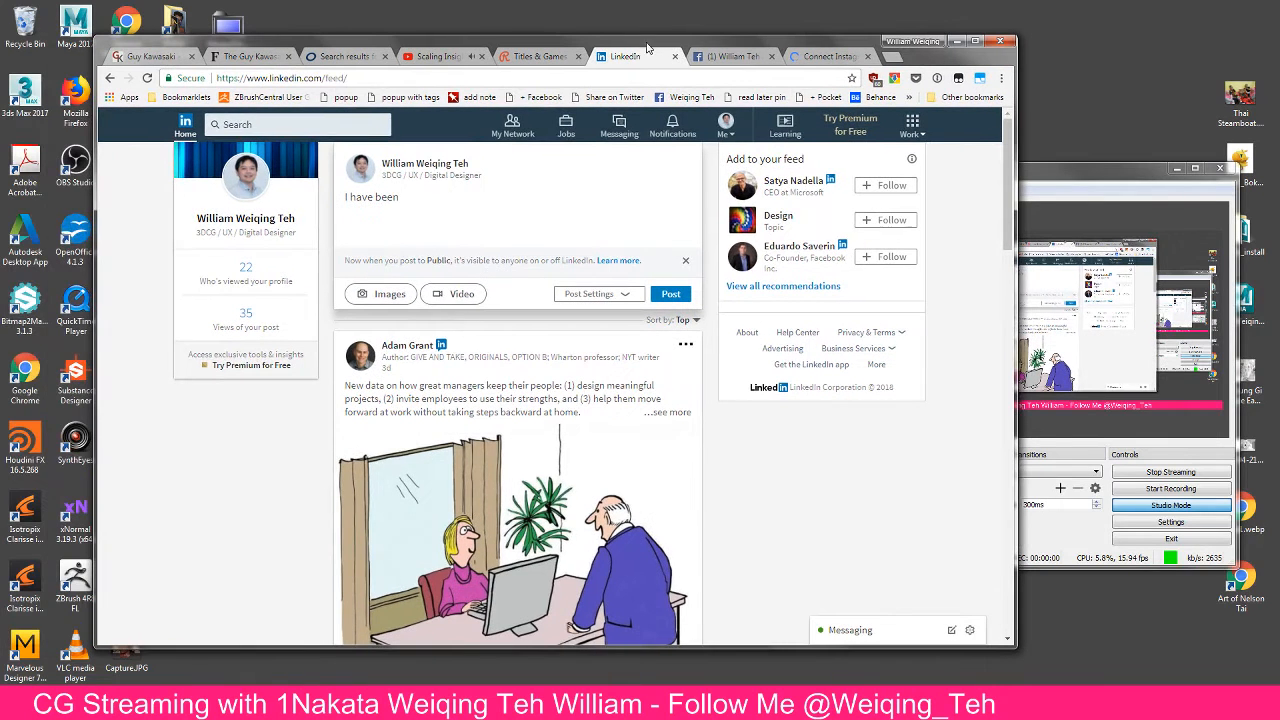
click(384, 295)
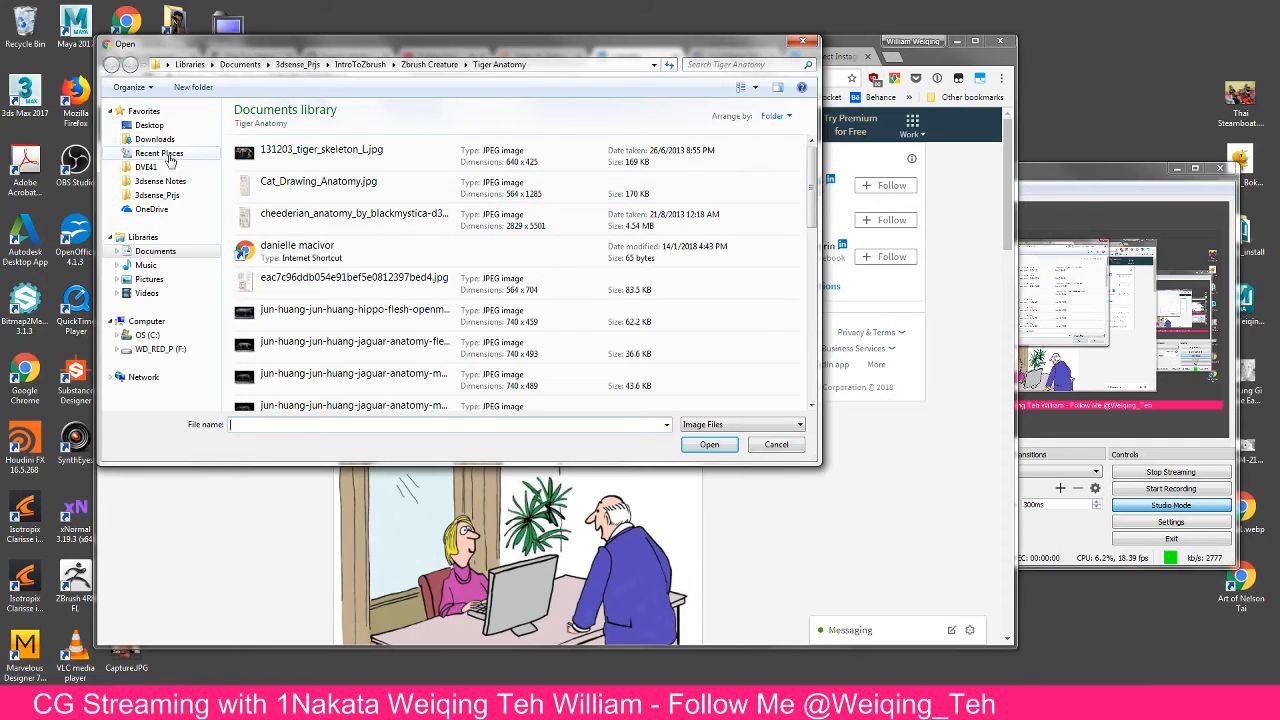
click(150, 125)
click(593, 249)
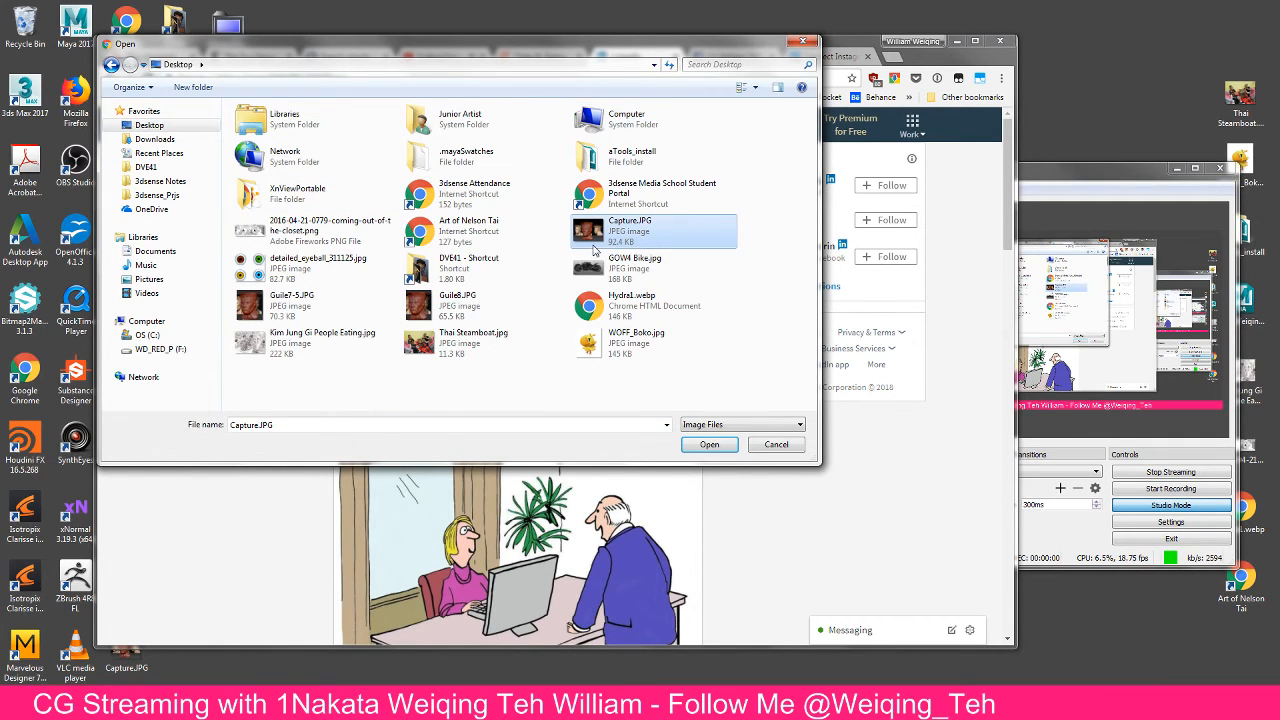
click(709, 444)
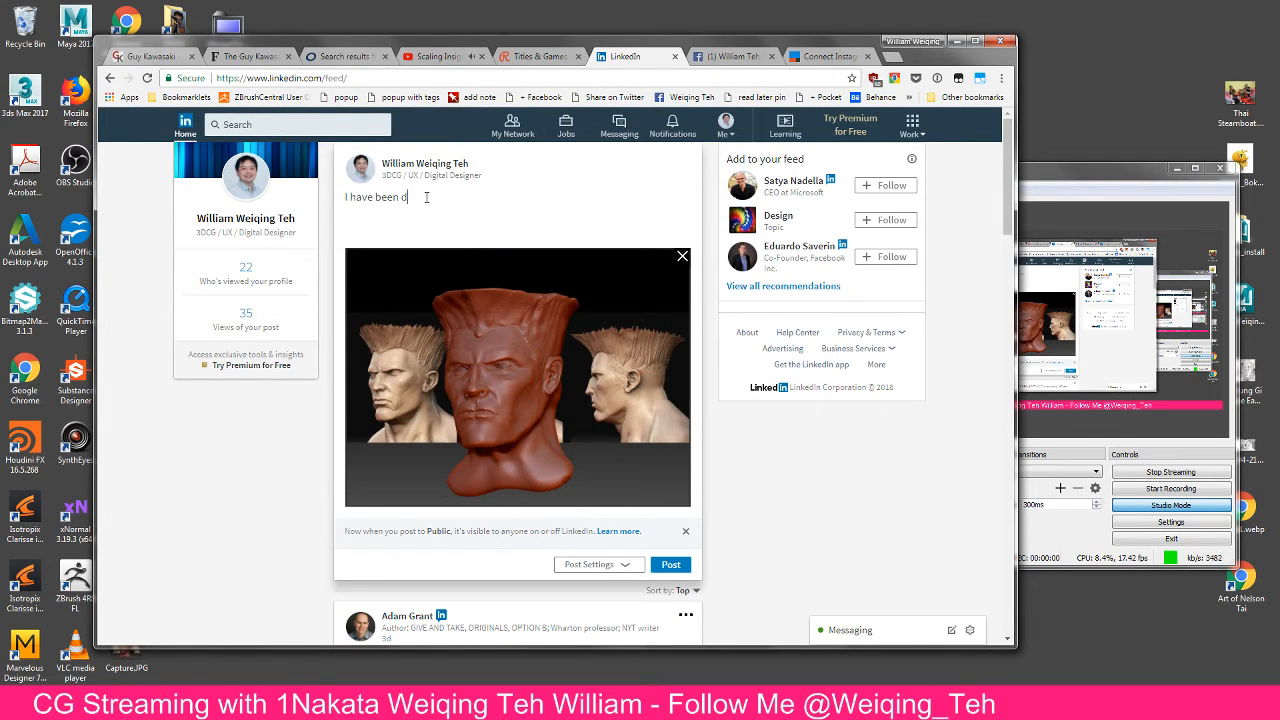
text(g some streaming and Zbrush Sculpting)
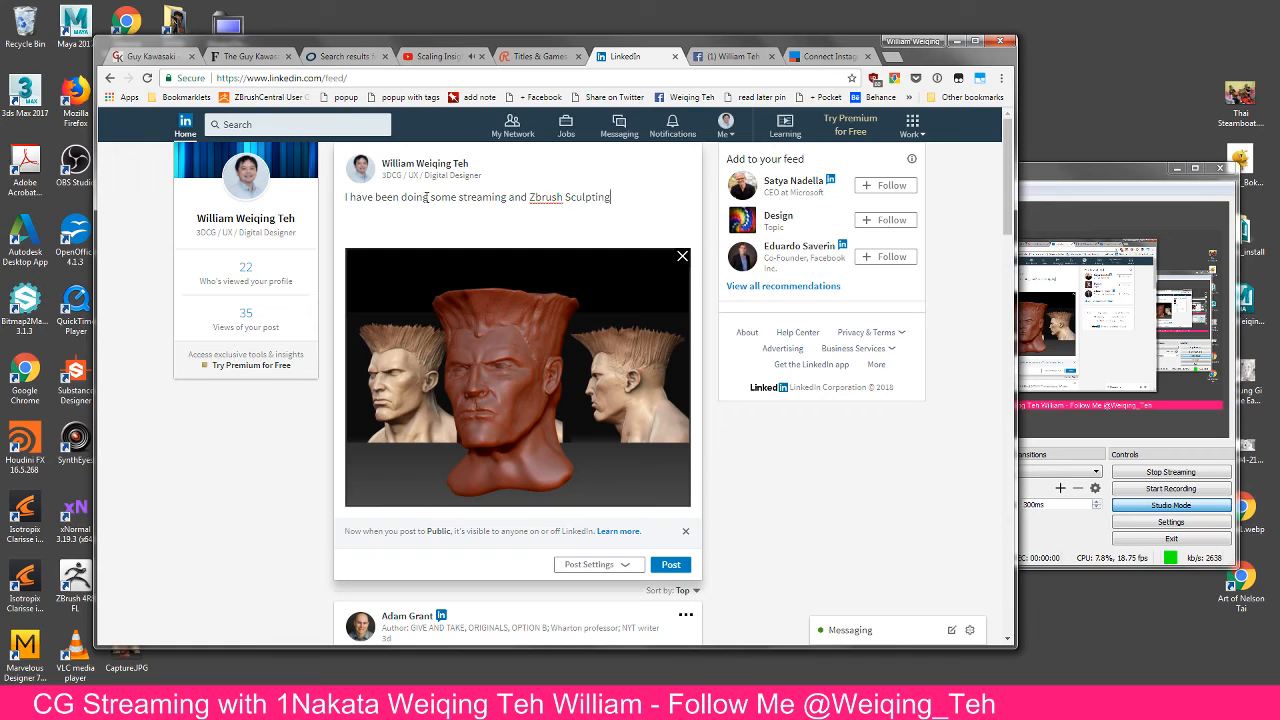
text(. r)
Examine the IFTTT applets for sharing Instagram posts to LinkedIn
key(ctrl+Tab)
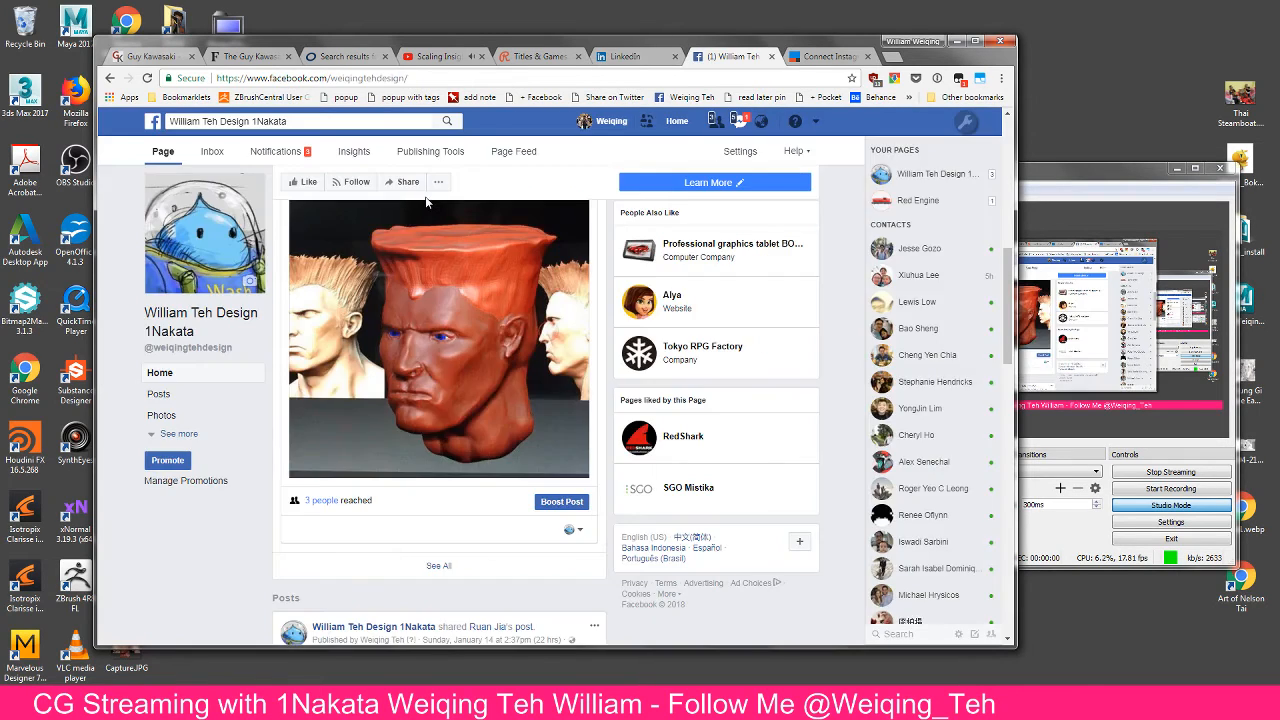
key(ctrl+Tab)
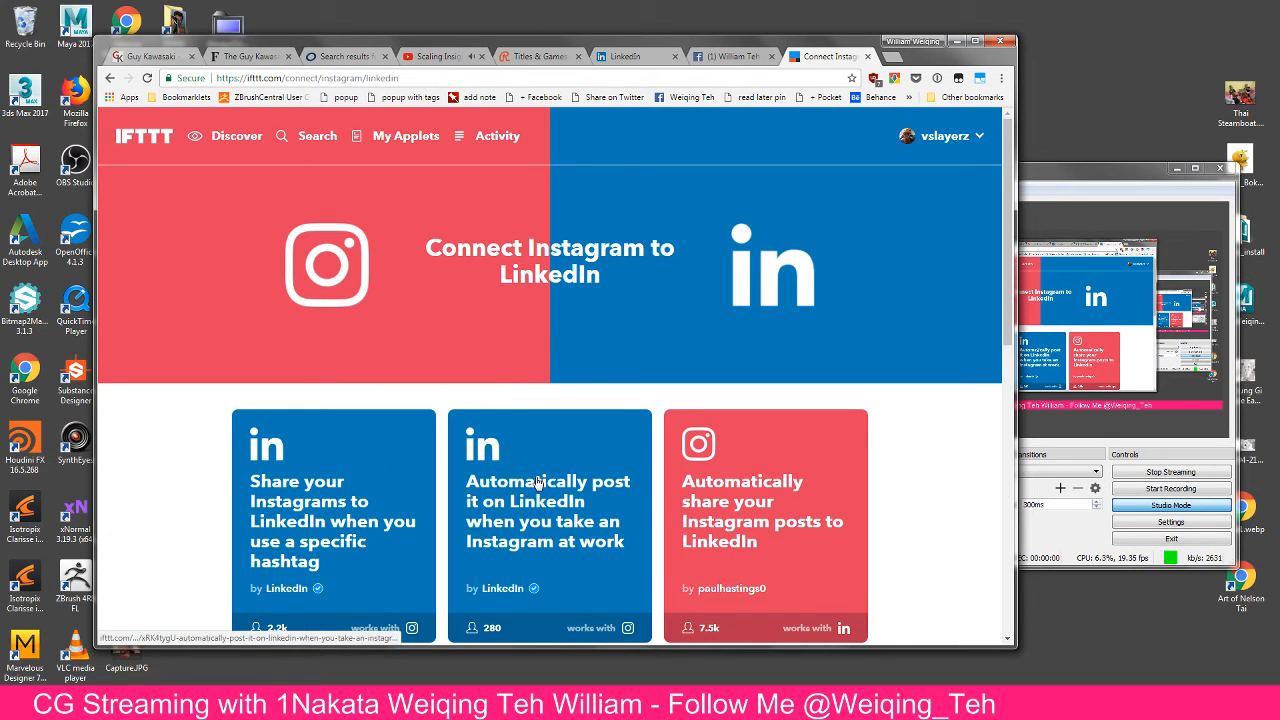
scroll(537, 482, down, 1)
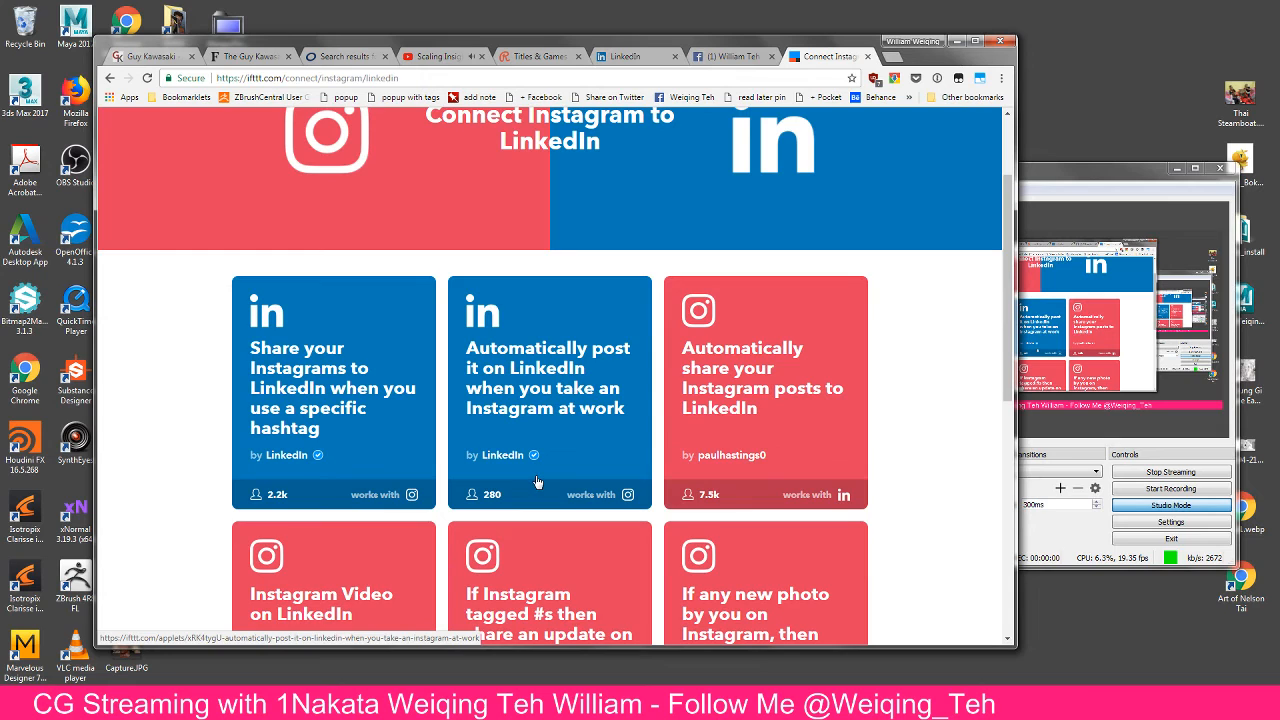
scroll(568, 467, up, 1)
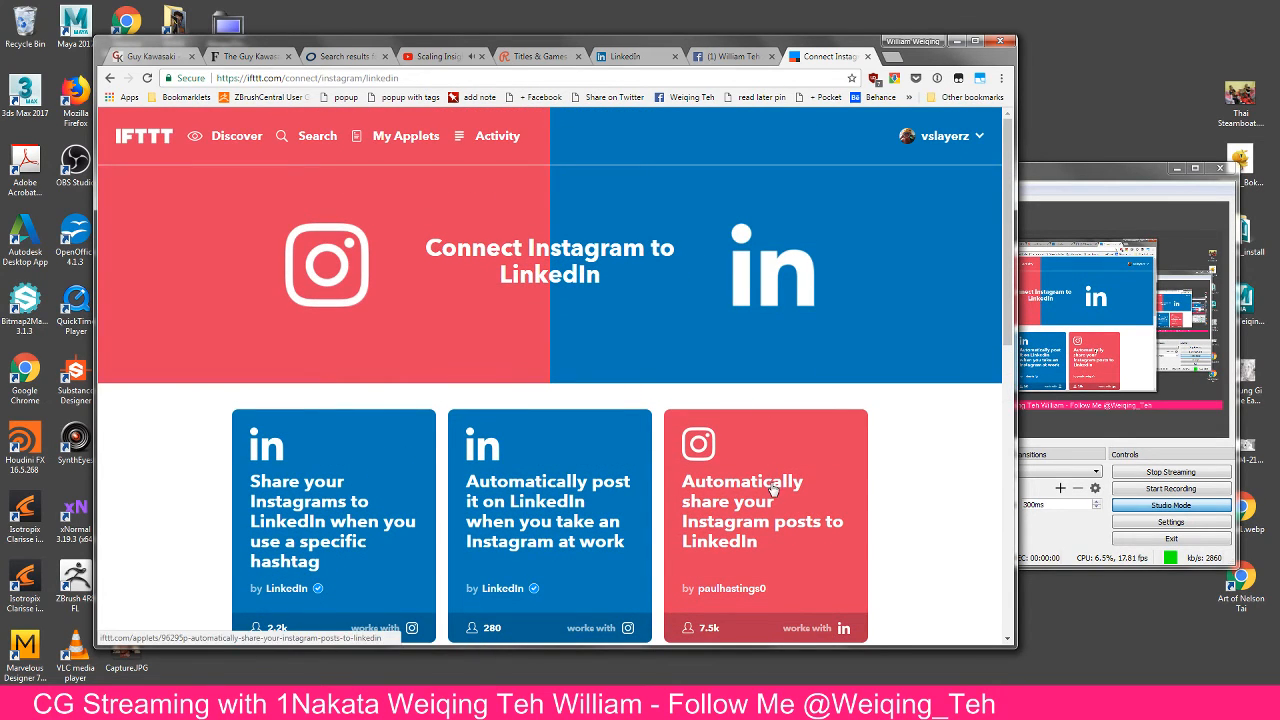
Look through the Restream titles, the YouTube talk and the OverDrive library results, and close the OverDrive page
click(545, 57)
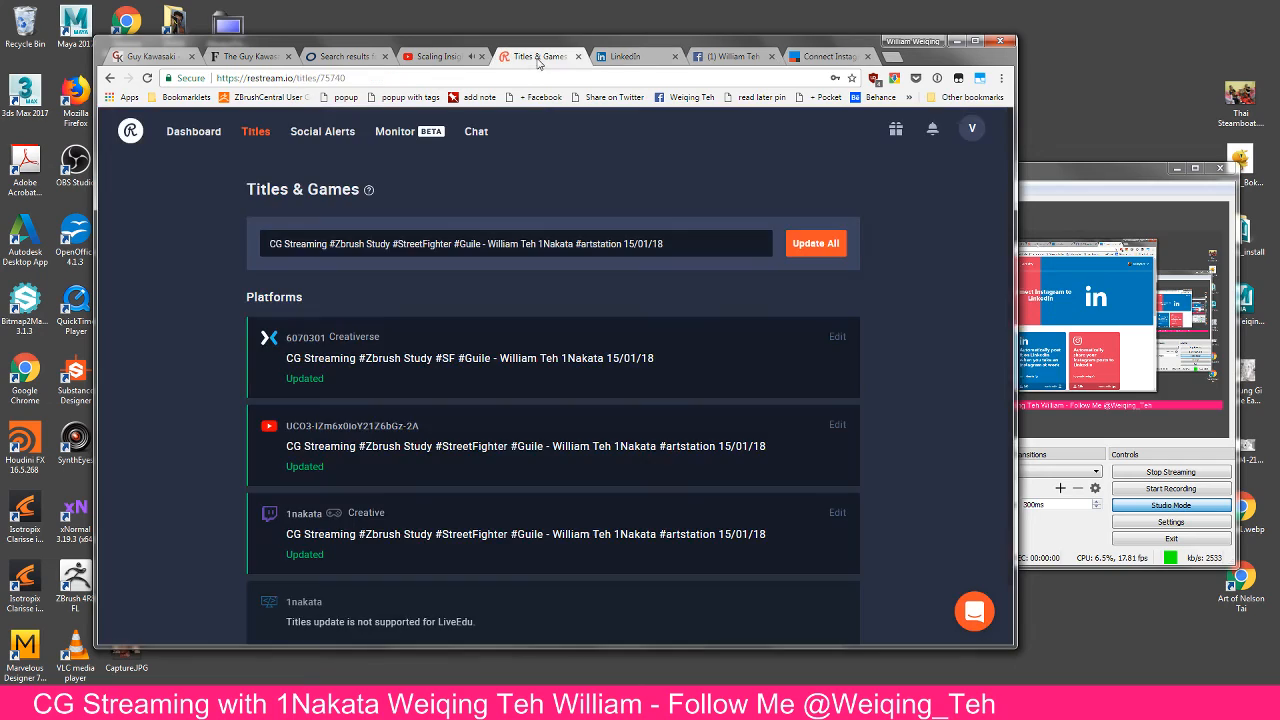
click(438, 57)
drag(676, 49, 741, 46)
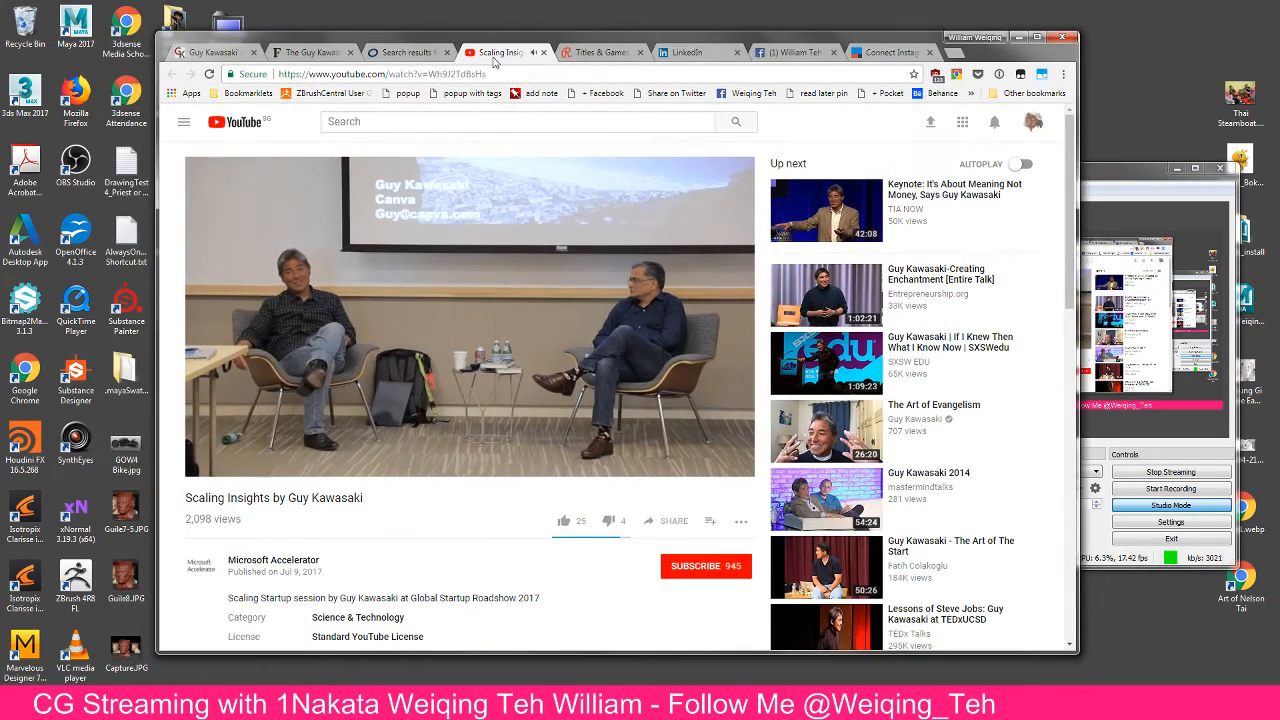
click(405, 52)
scroll(445, 62, down, 2)
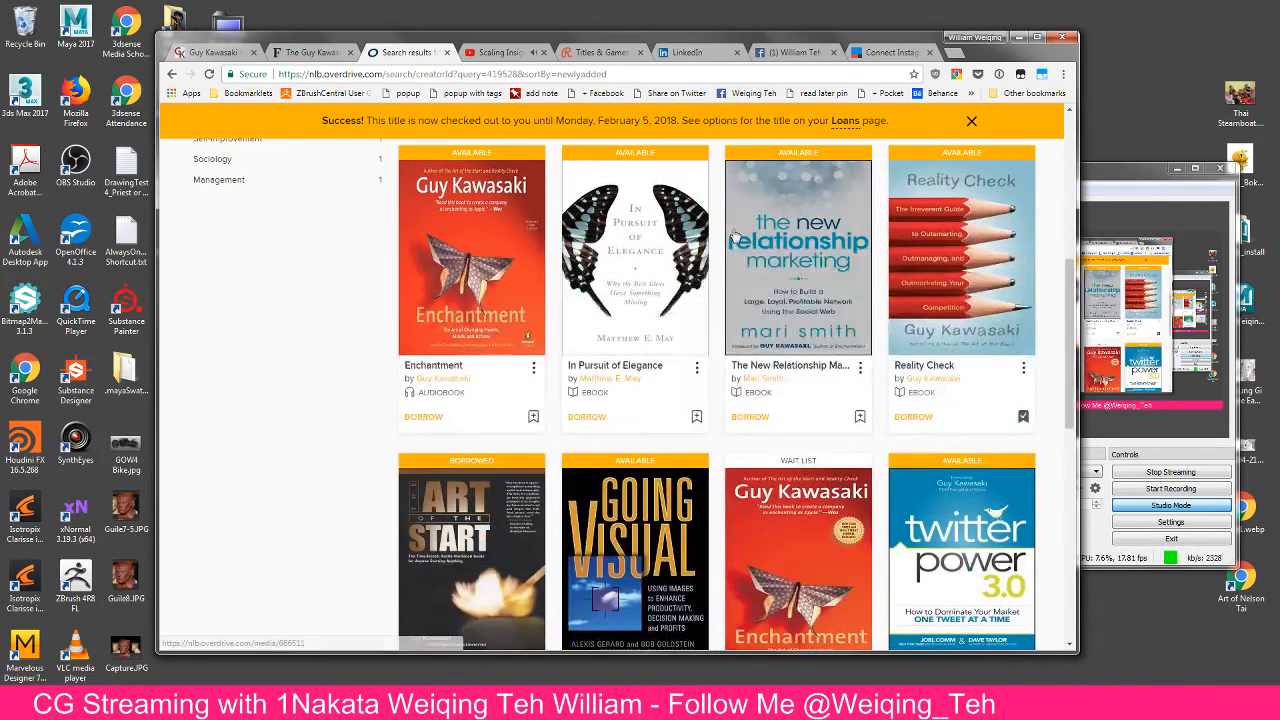
click(448, 55)
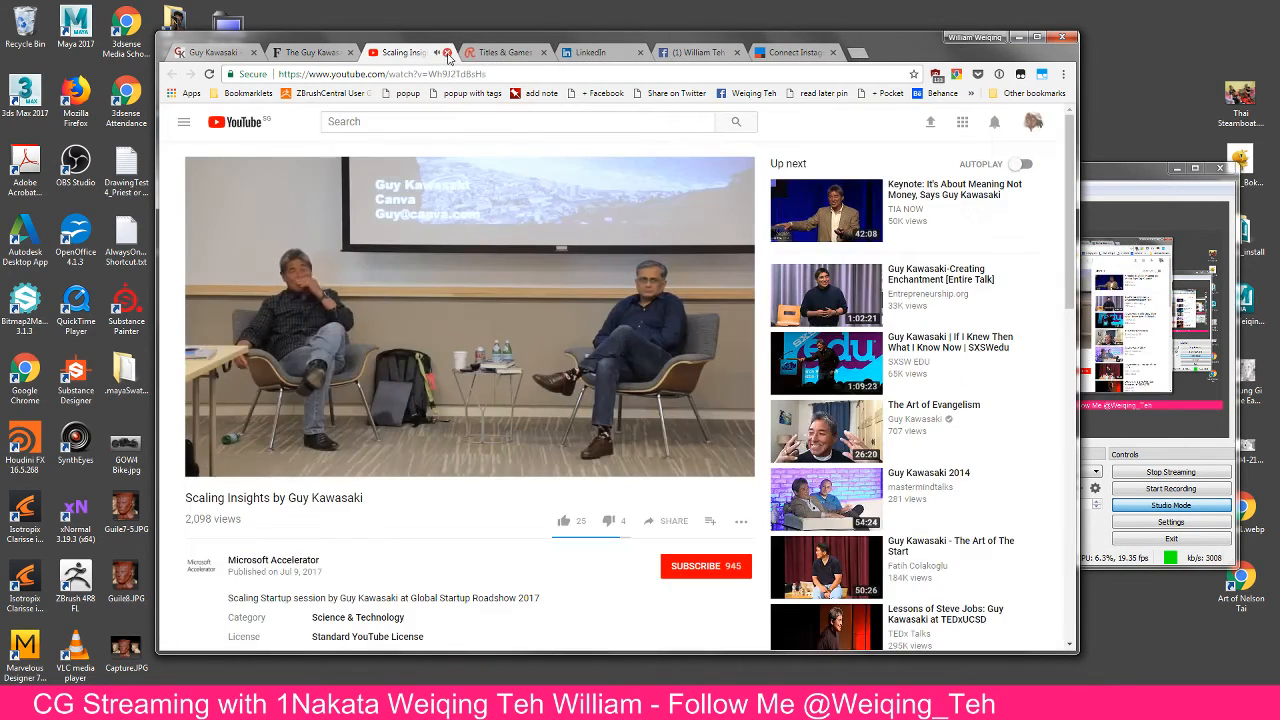
Minimize Chrome, then move the OBS Studio window higher on the desktop and enlarge it slightly
click(790, 52)
drag(935, 57, 927, 57)
click(1011, 37)
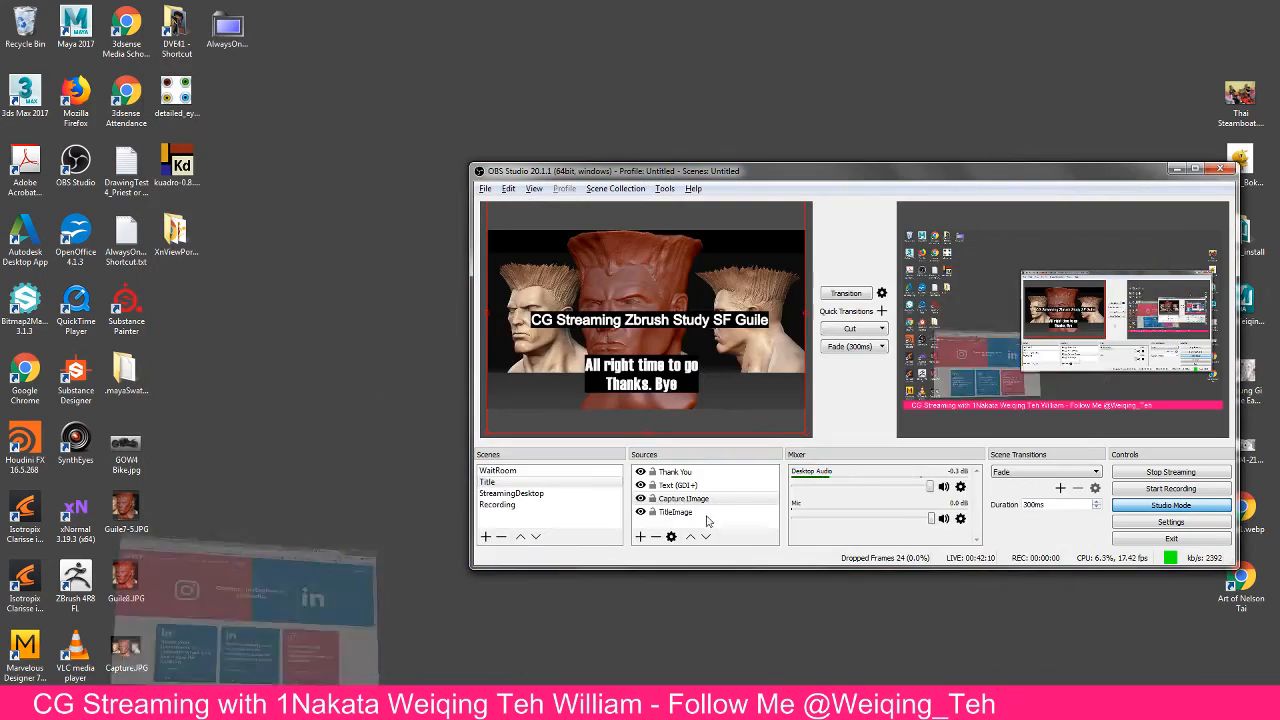
drag(937, 177, 884, 41)
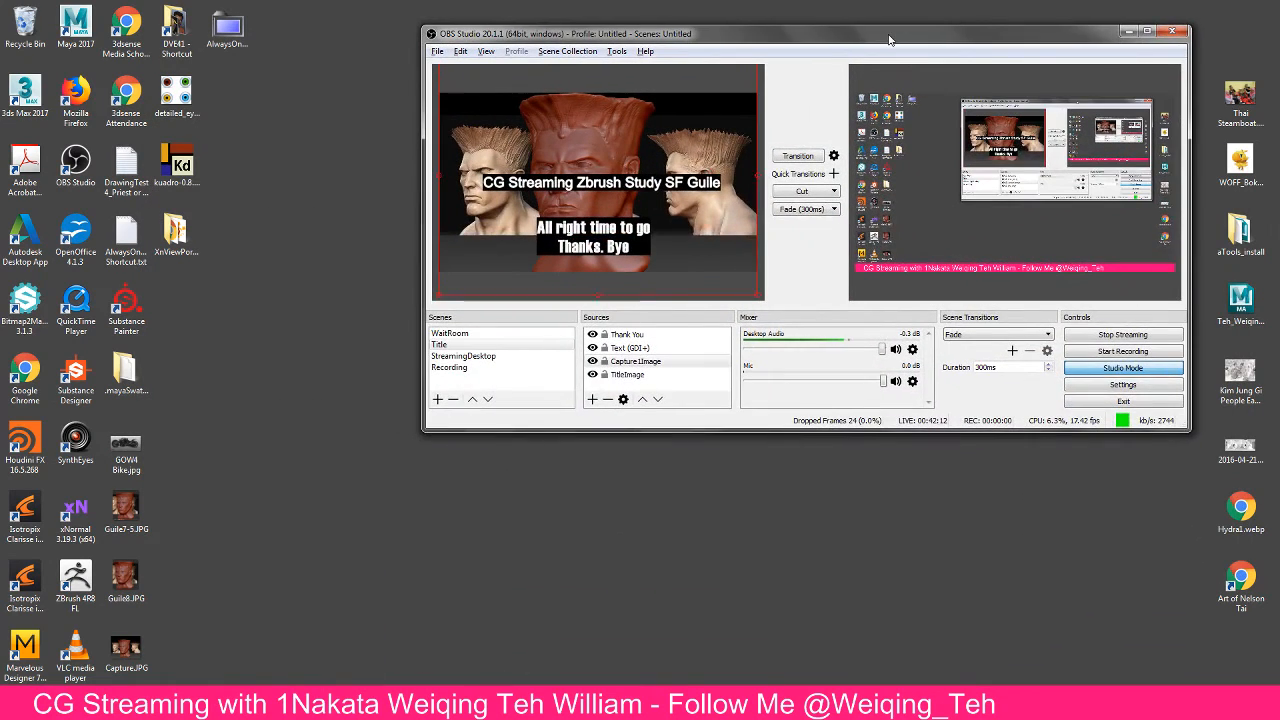
drag(1185, 432, 1195, 460)
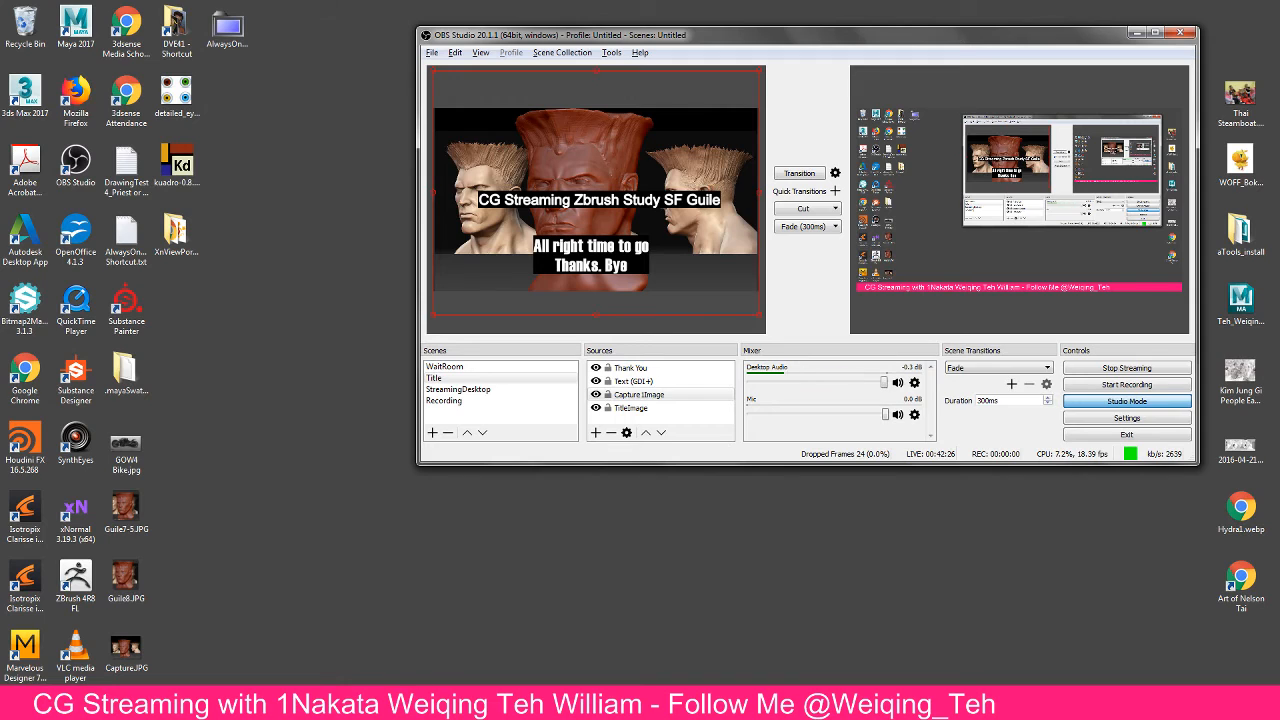
Switch to ZBrush and rework the Face subtool's surface in front of Guile's ear with the Standard brush and smoothing
click(452, 704)
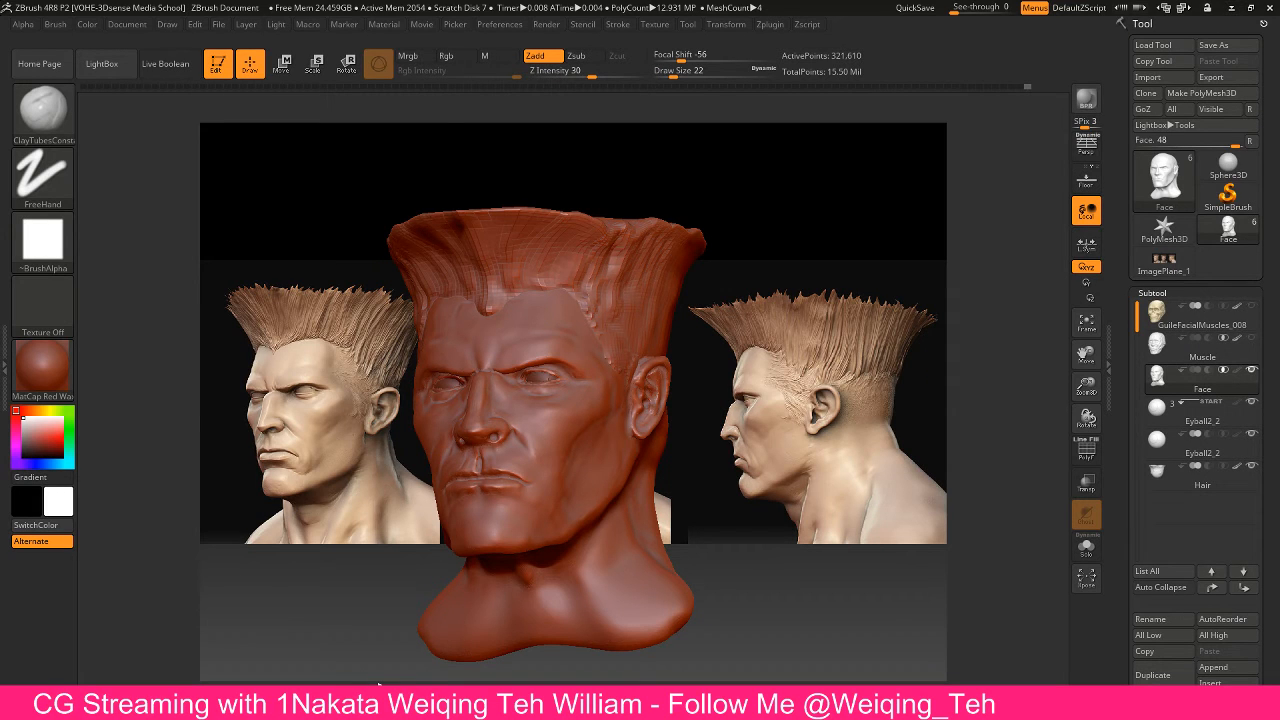
mouse_move(743, 210)
mouse_down()
mouse_move(764, 220)
mouse_move(749, 222)
mouse_up()
mouse_move(822, 433)
mouse_down()
mouse_move(881, 420)
mouse_move(866, 438)
mouse_move(823, 430)
mouse_move(828, 409)
mouse_move(832, 428)
mouse_move(809, 430)
mouse_up()
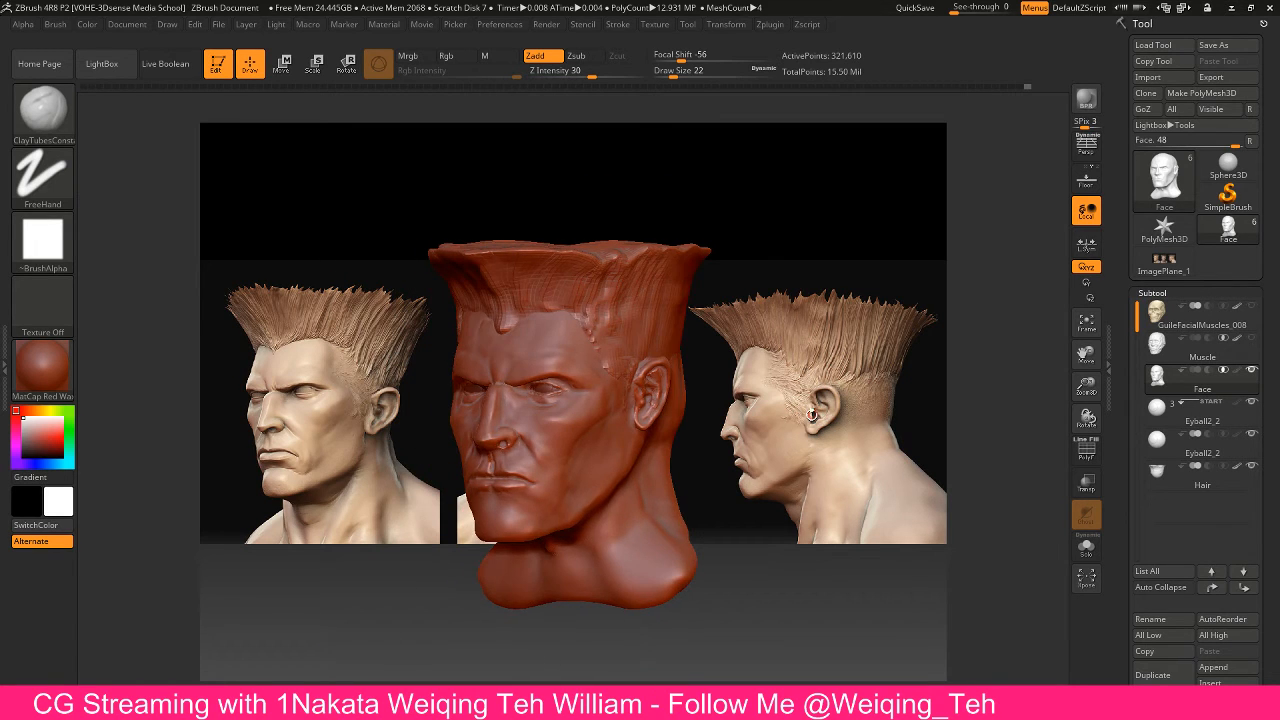
mouse_move(759, 294)
mouse_down()
mouse_move(778, 261)
mouse_move(766, 251)
mouse_move(660, 335)
mouse_up()
key(b)
key(m)
key(t)
key(b)
key(s)
key(t)
mouse_move(773, 409)
mouse_down()
mouse_move(789, 447)
mouse_move(906, 392)
mouse_up()
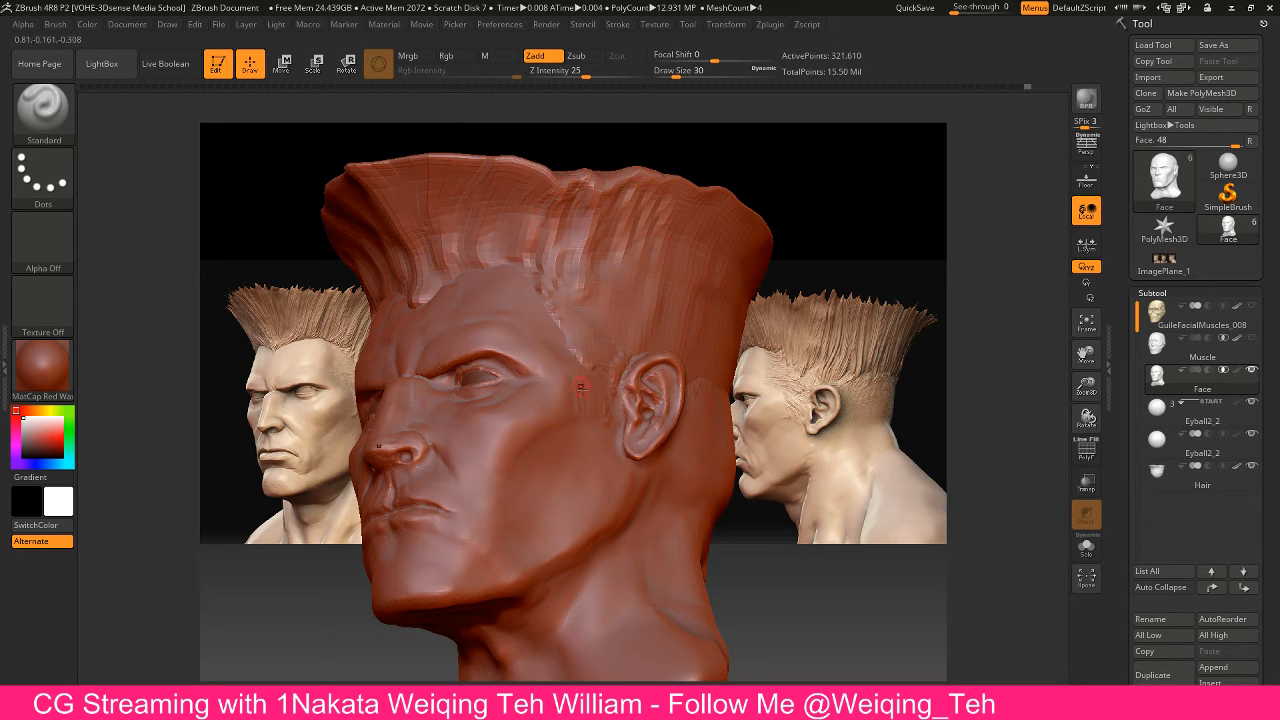
key(shift)
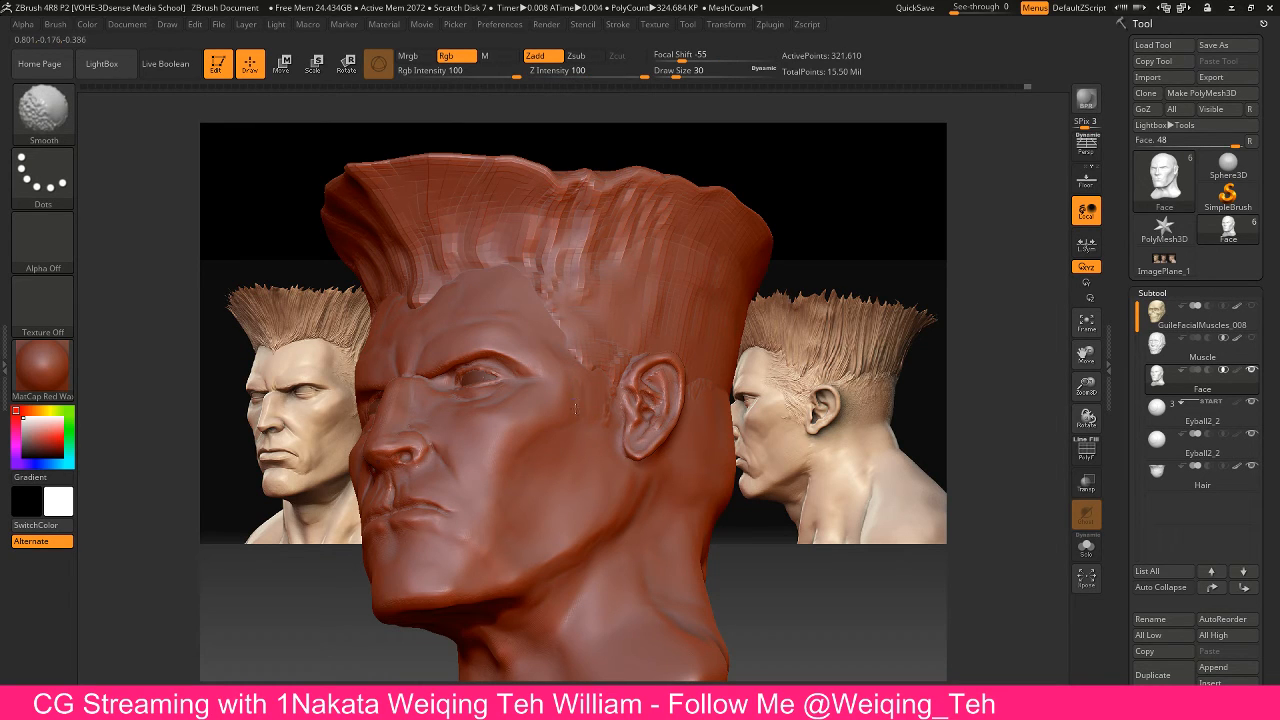
Refine the cheek and temple in front of the ear with the TrimDynamic brush and smoothing
key(b)
key(t)
key(d)
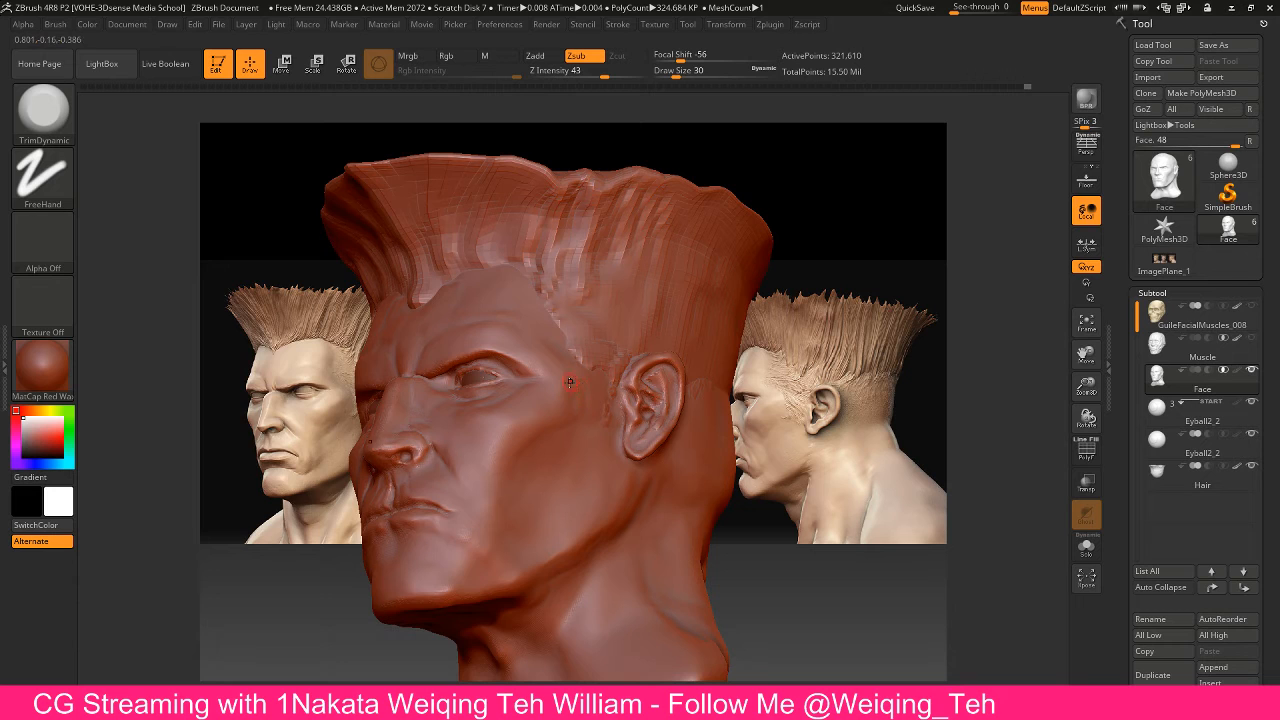
key(shift)
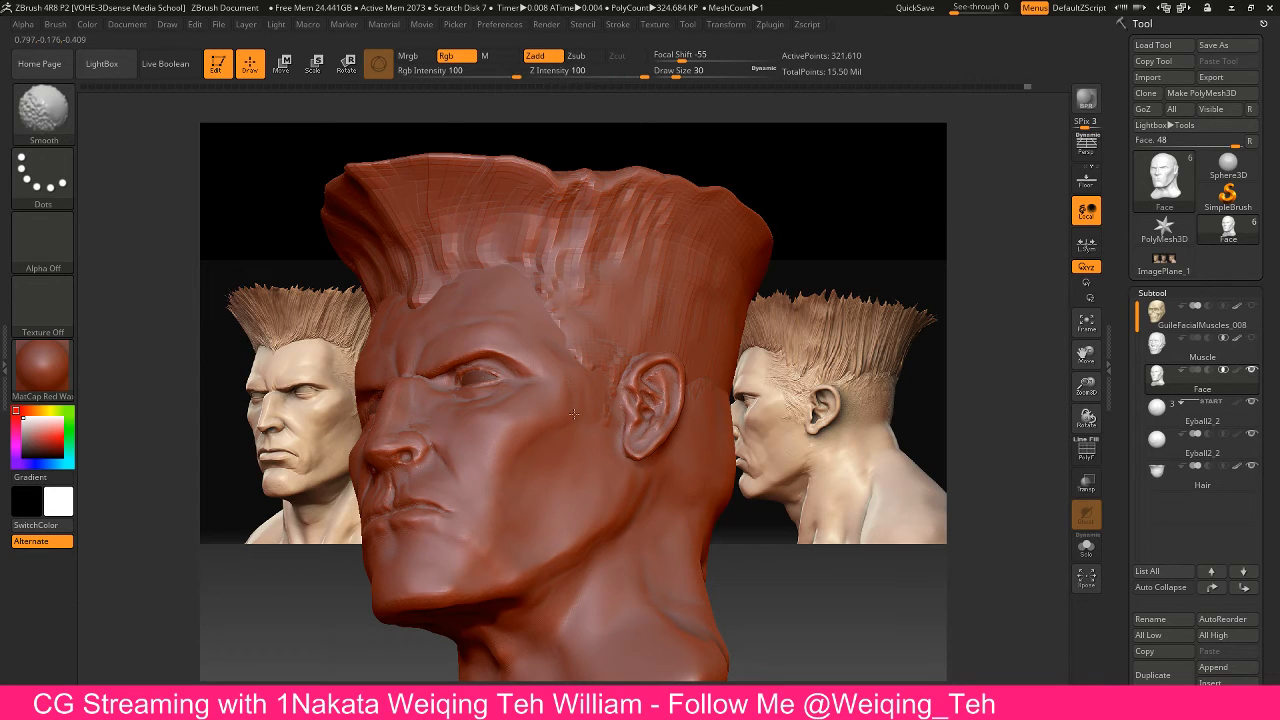
Build up the sideburn area in front of the ear with the ClayTubes brush at draw size 46, and smooth it
mouse_move(841, 382)
mouse_down()
mouse_move(834, 342)
mouse_move(849, 410)
mouse_move(813, 425)
mouse_move(770, 405)
mouse_up()
key(b)
key(c)
key(t)
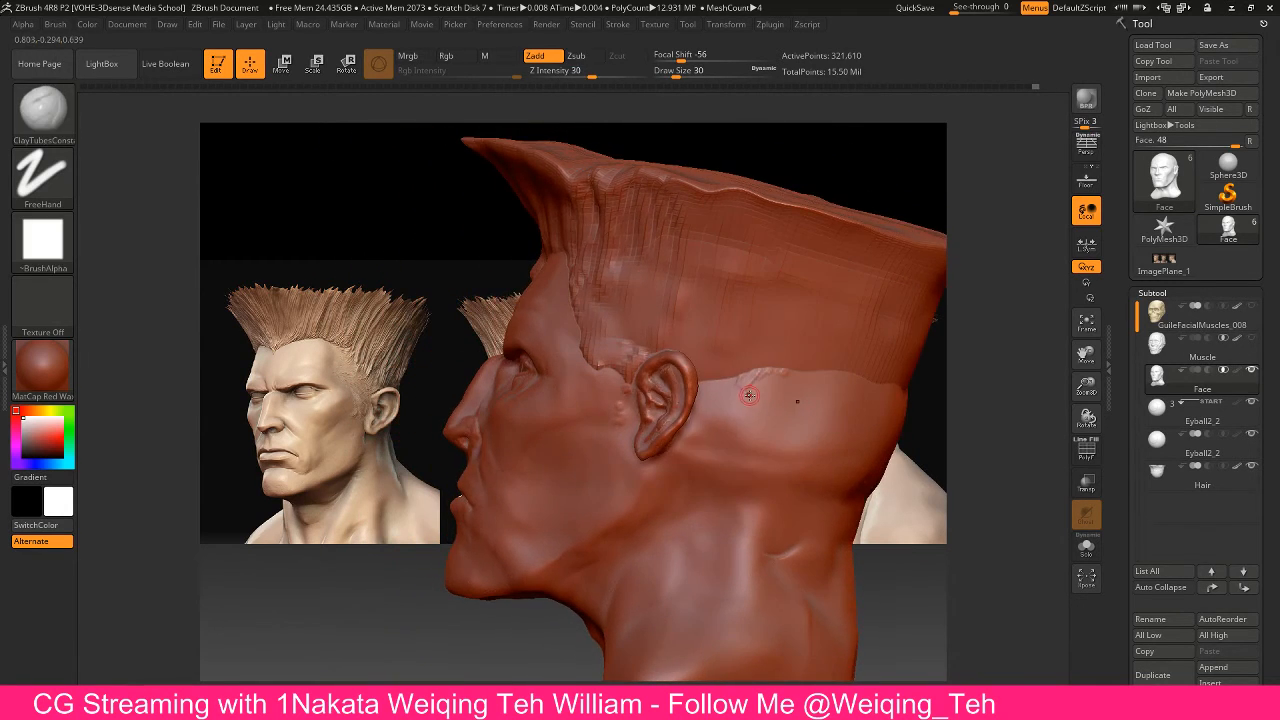
drag(578, 379, 586, 382)
key(bracketright)
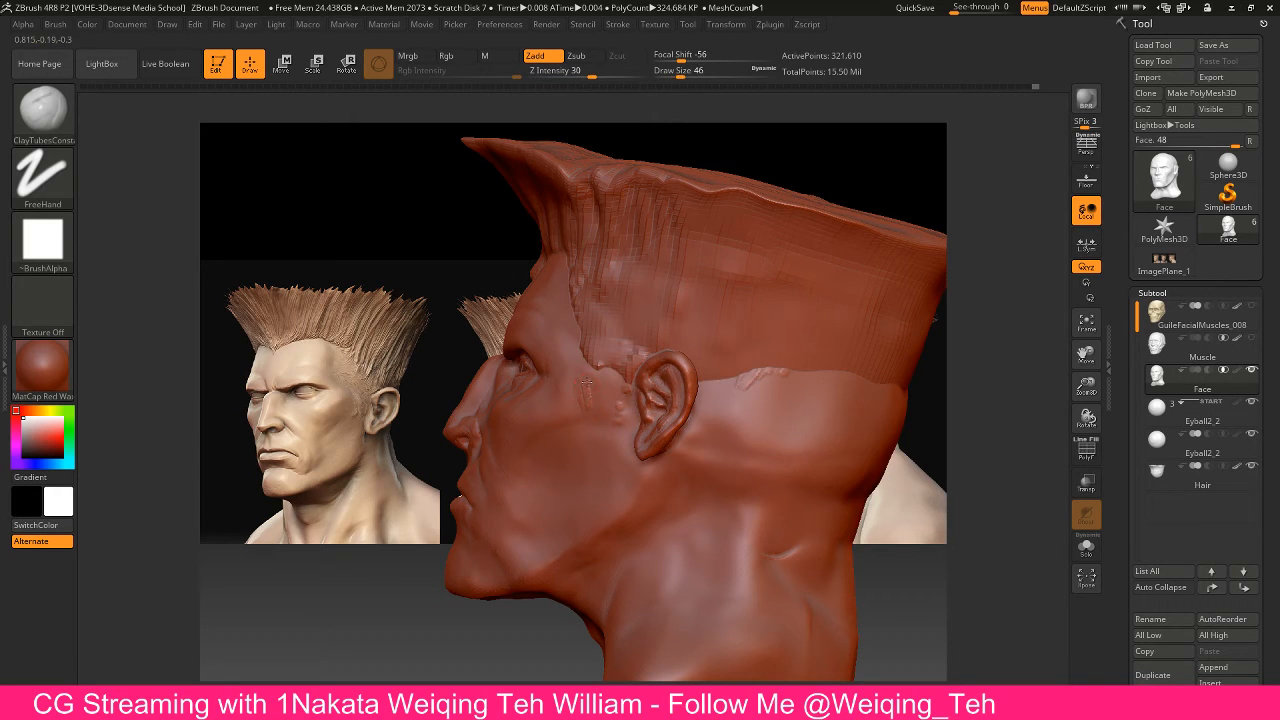
key(shift)
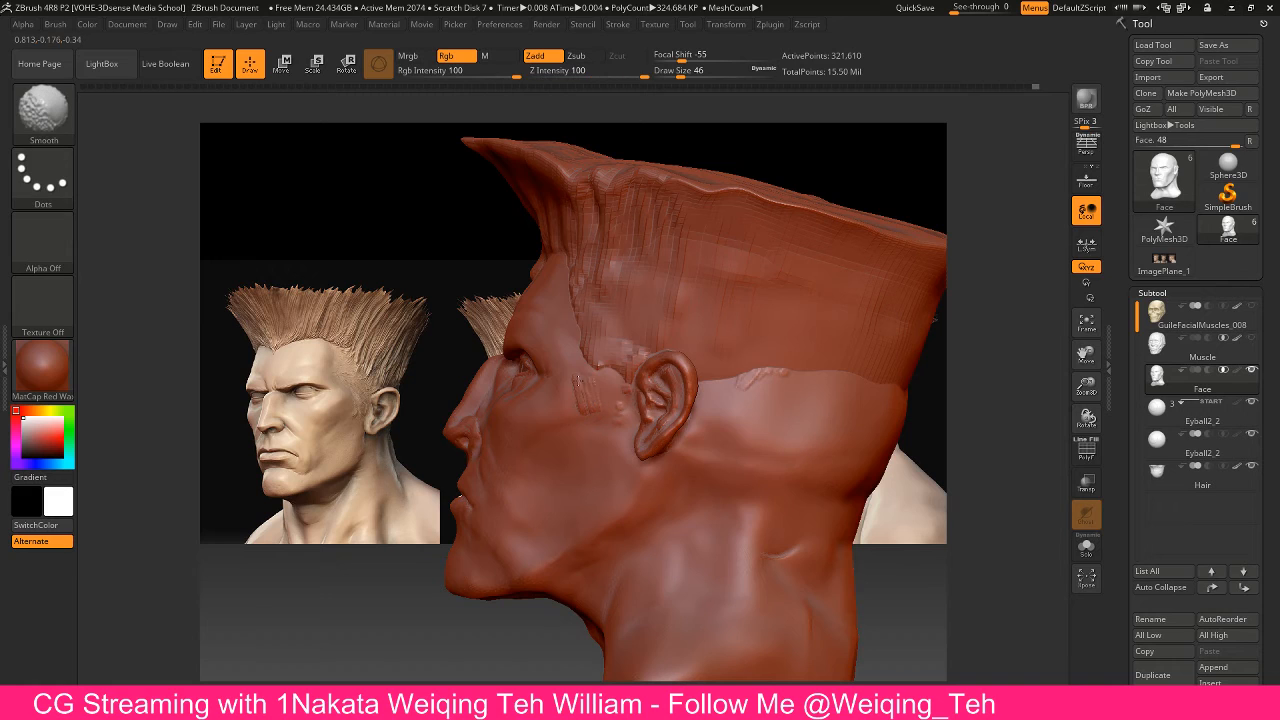
key(shift)
Refine the upper inner hollow of the ear with the ClayTubes brush at draw size 18 and smoothing
mouse_move(928, 511)
mouse_down()
mouse_move(951, 500)
mouse_move(949, 440)
mouse_move(1000, 338)
mouse_up()
shift+drag(788, 336, 763, 345)
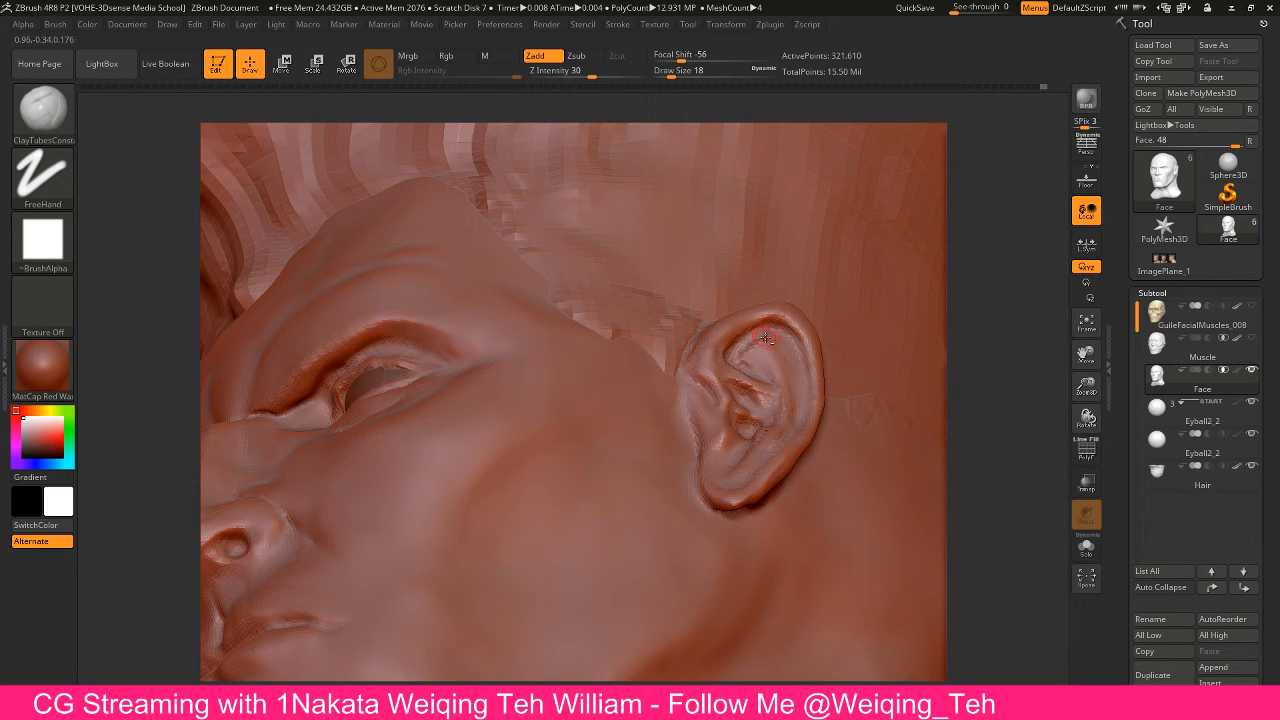
key(shift)
shift+drag(753, 346, 746, 346)
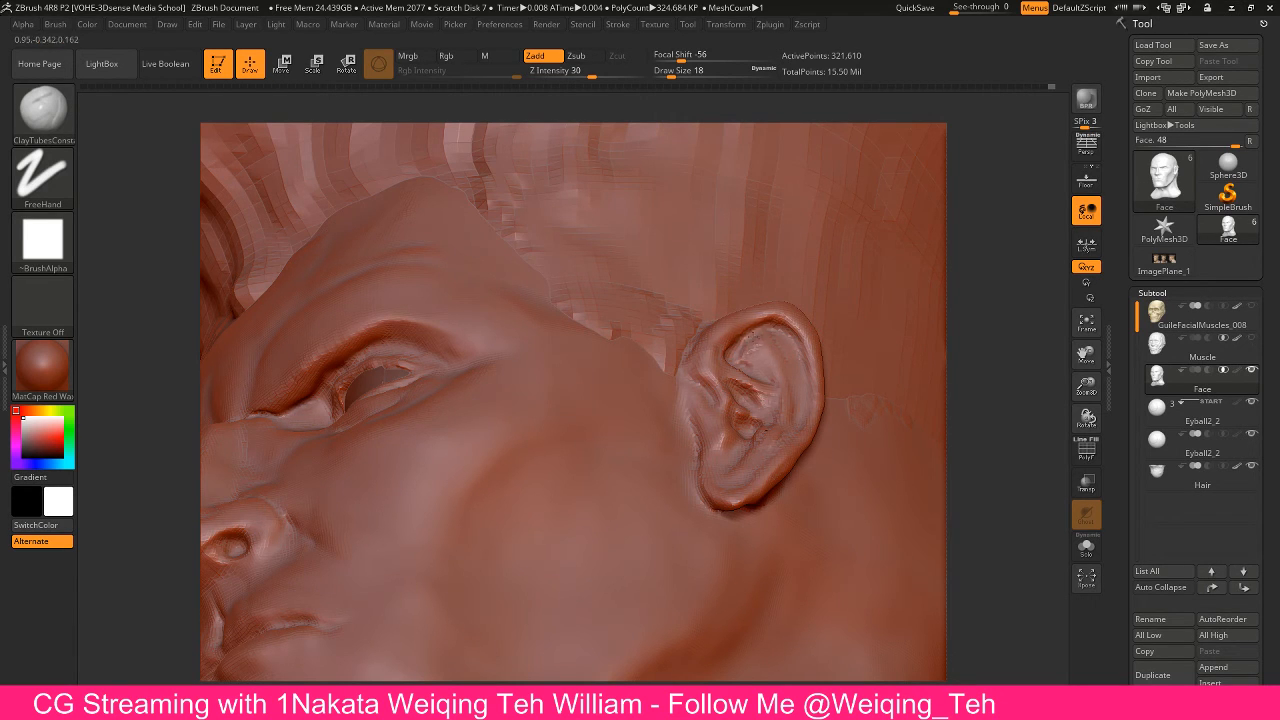
drag(956, 342, 790, 338)
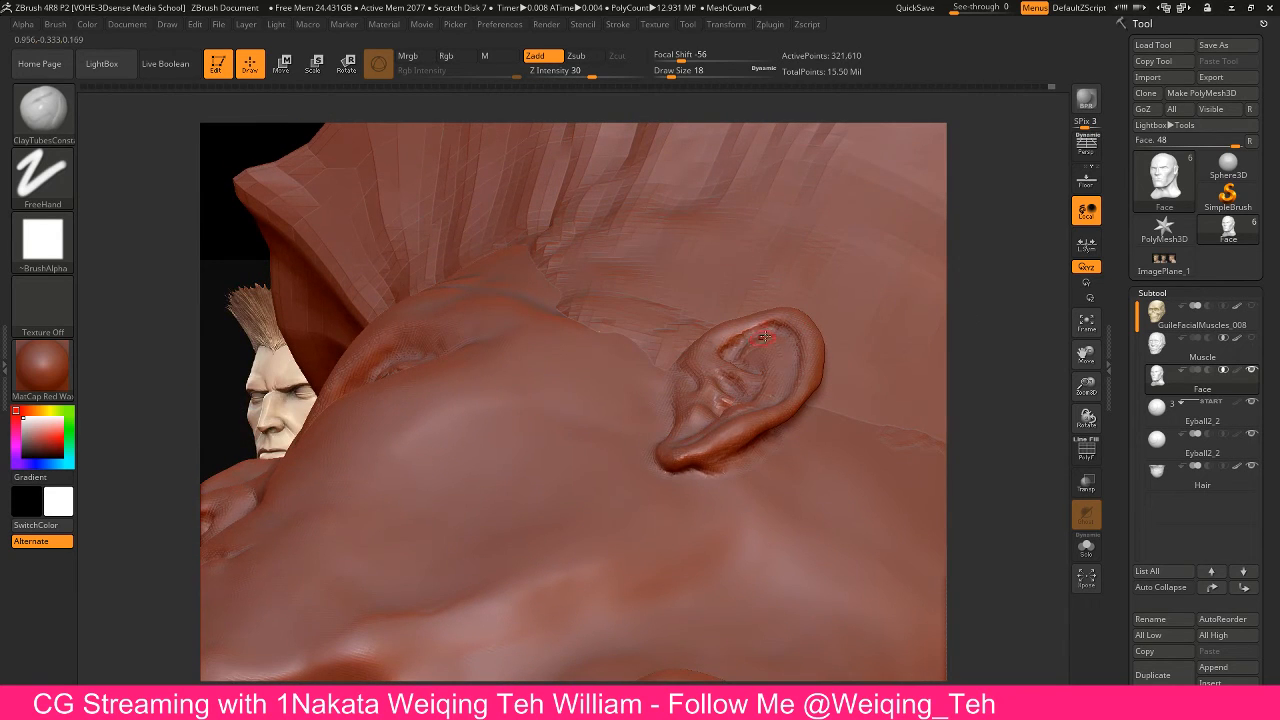
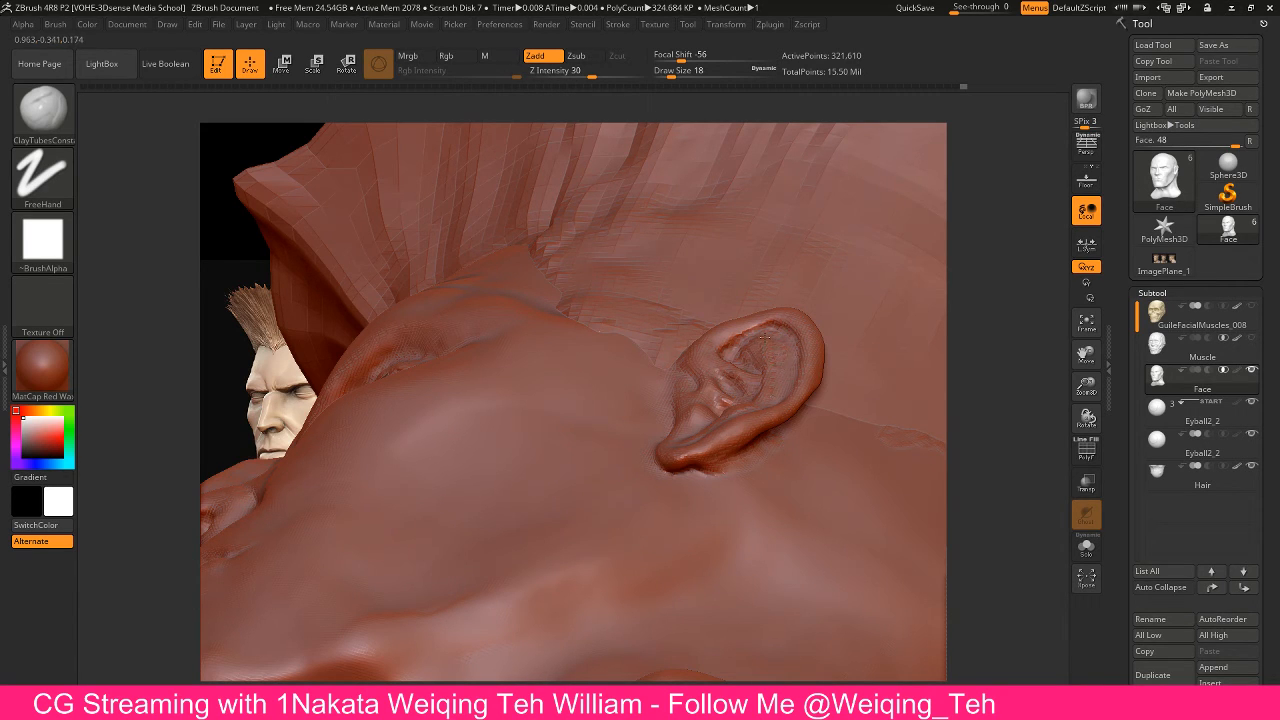
key(shift)
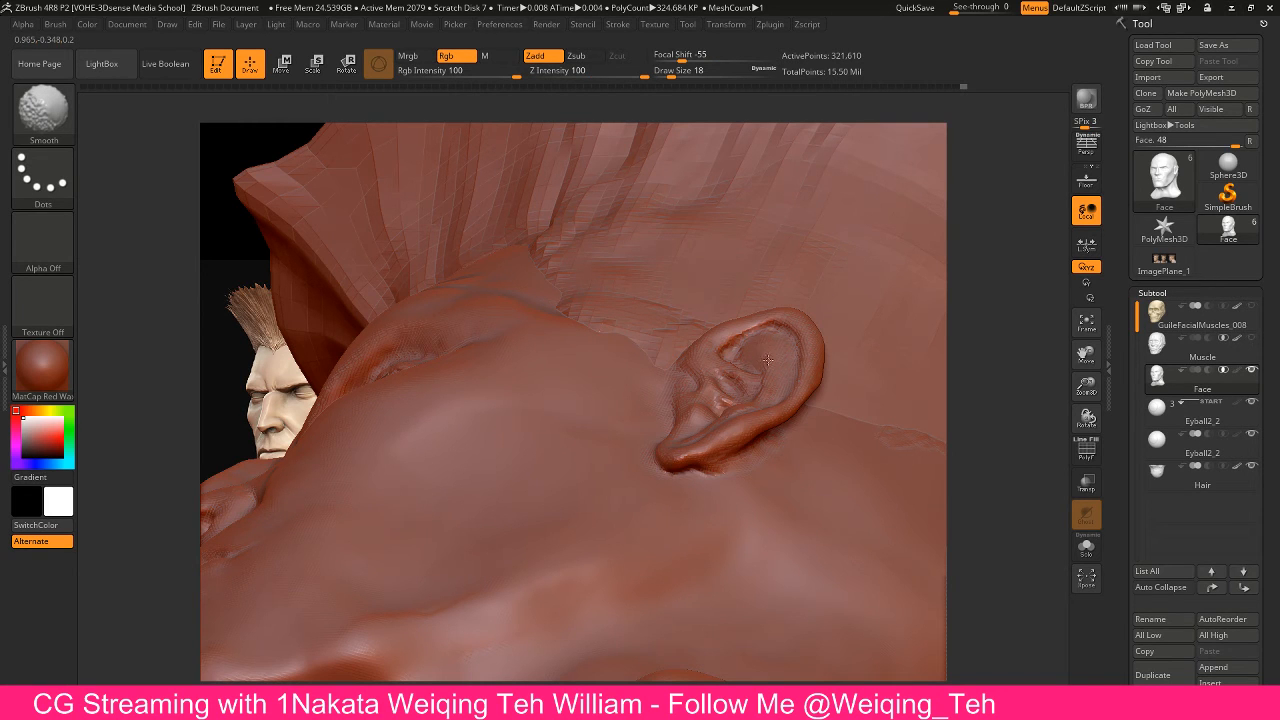
Reshape the ear's overall form with the Move Topological brush at draw size 94
drag(976, 408, 1013, 459)
alt+drag(880, 438, 701, 401)
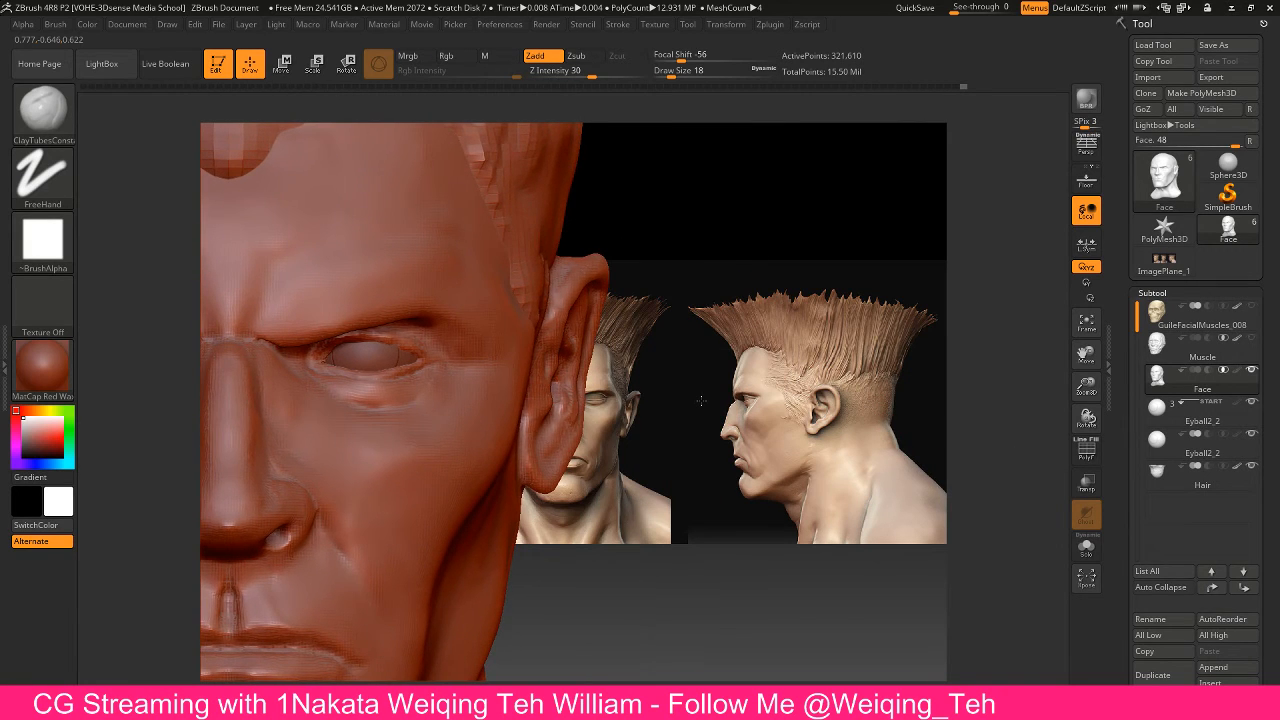
key(b)
key(m)
key(t)
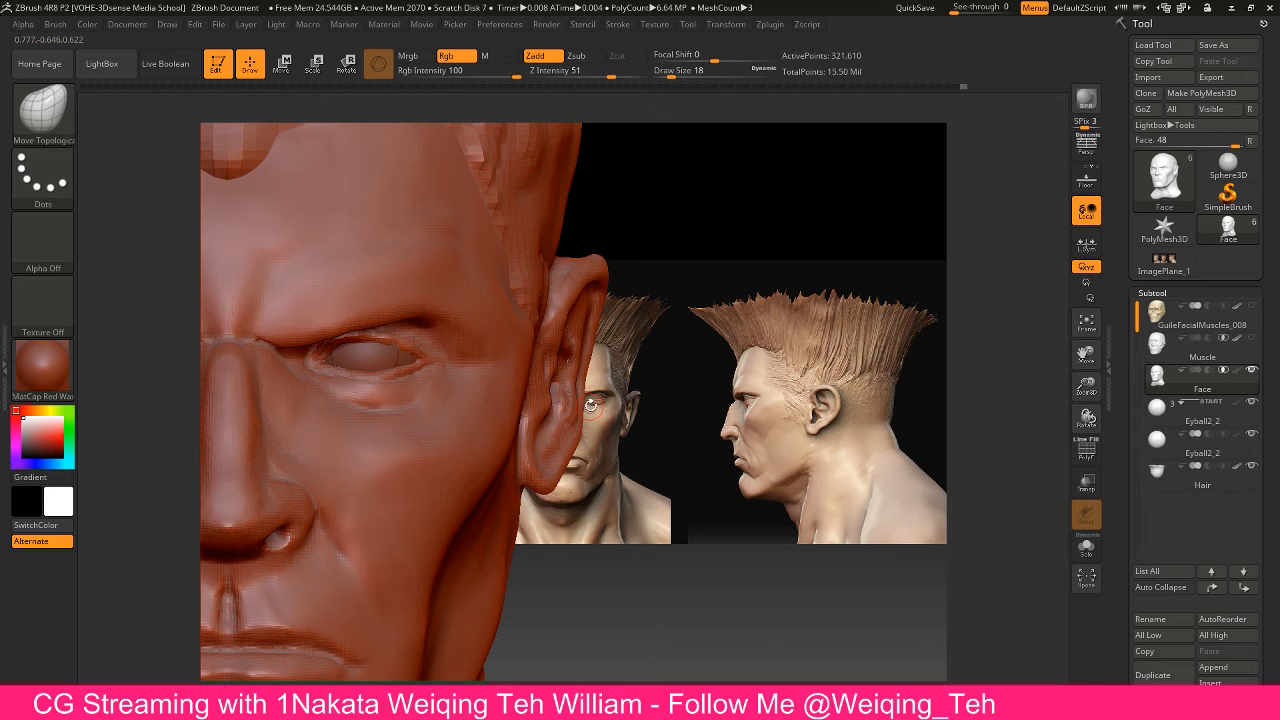
key(bracketright)
key(bracketright)
key(bracketright)
key(bracketright)
key(bracketright)
key(bracketright)
key(bracketright)
key(bracketright)
mouse_move(690, 416)
mouse_down()
mouse_move(566, 484)
mouse_move(635, 400)
mouse_move(701, 390)
mouse_up()
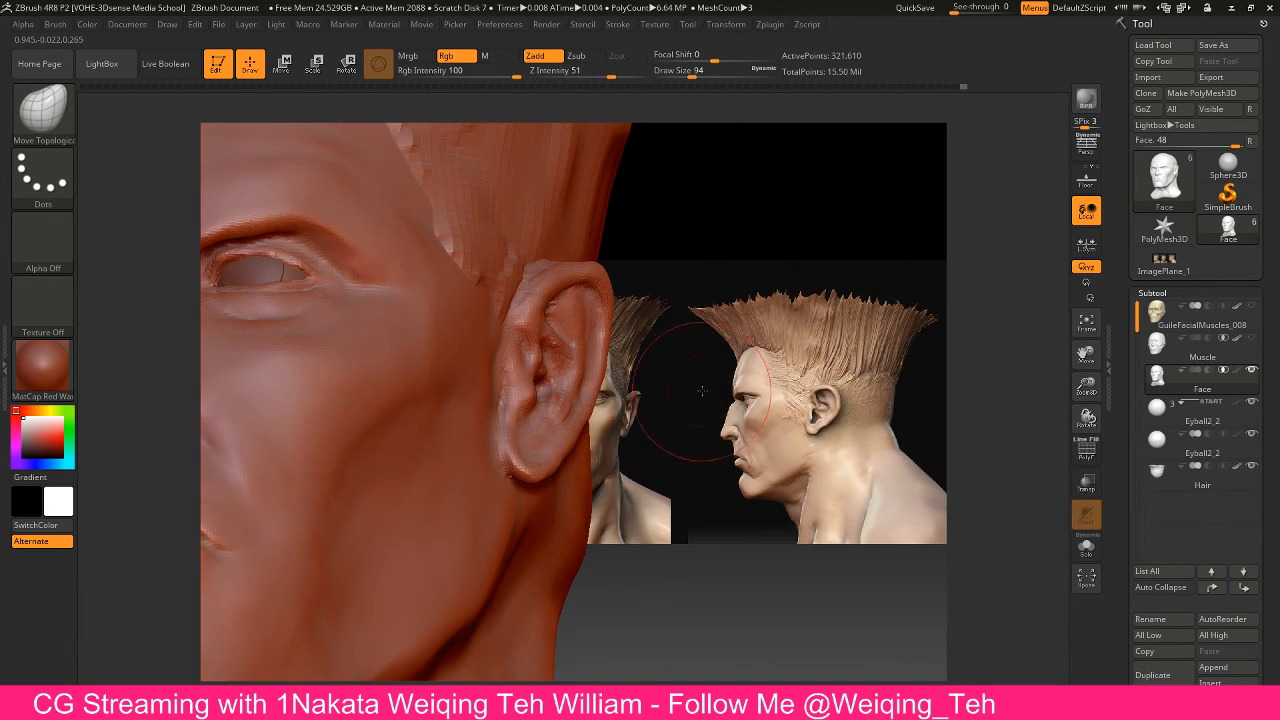
Fill out the earlobe and lower inner ear with the ClayTubes brush at draw sizes 34 and 22, and smooth the surface
key(b)
key(c)
key(t)
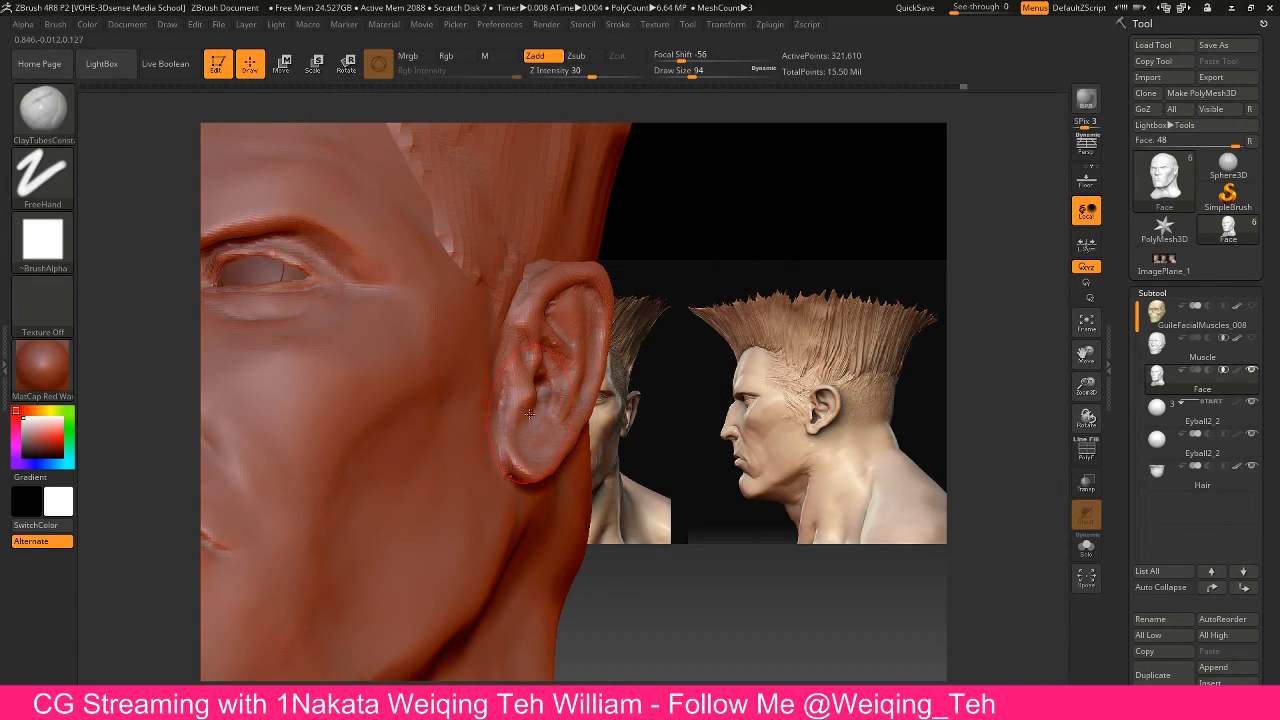
drag(690, 430, 674, 430)
key([)
key([)
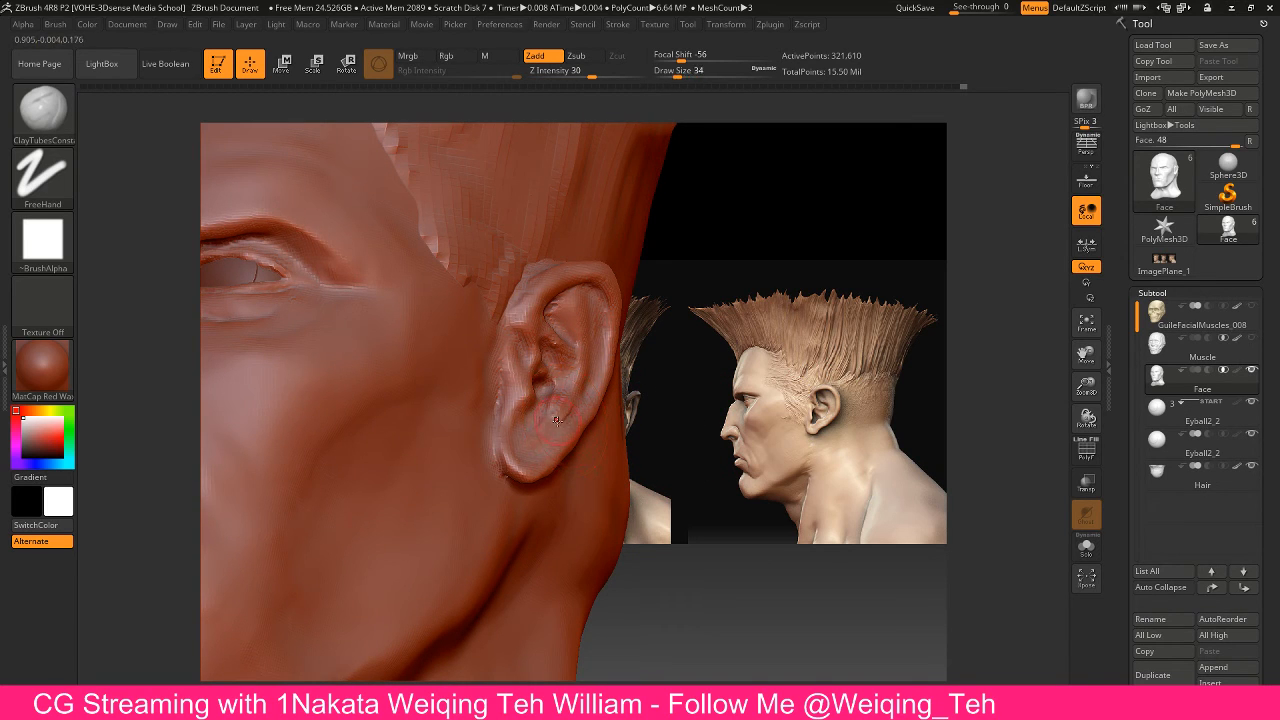
drag(532, 437, 527, 439)
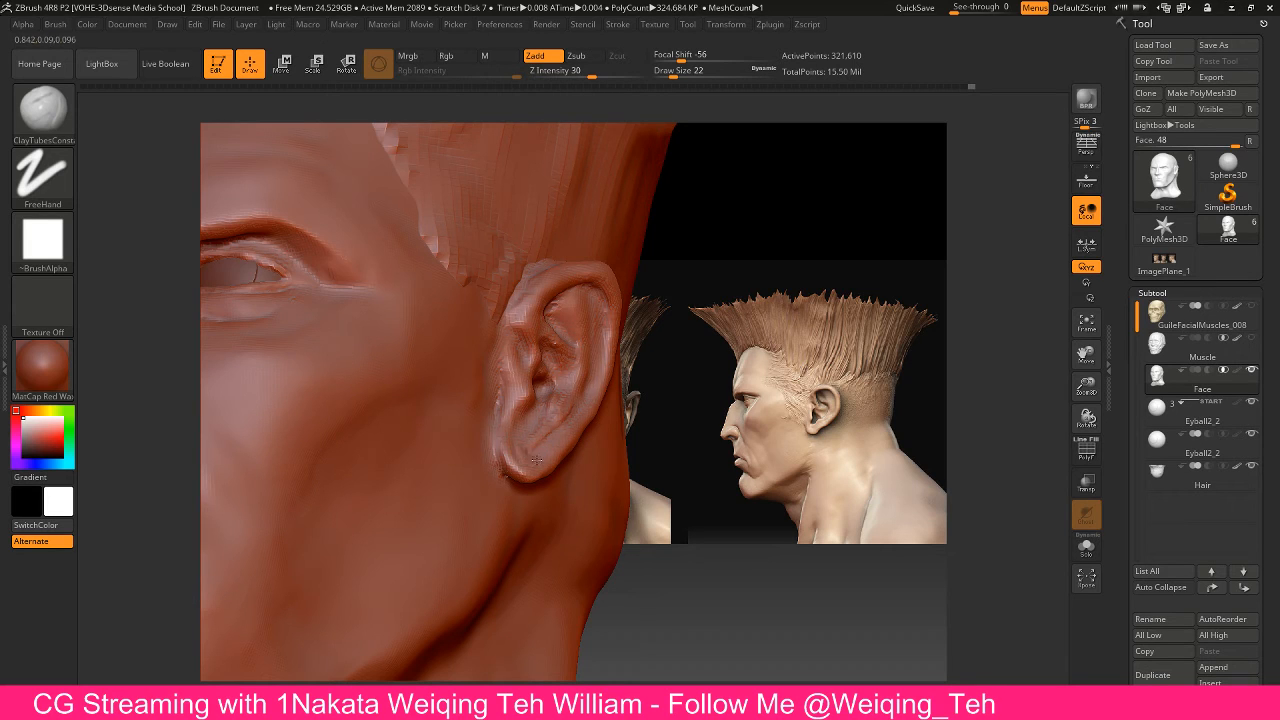
shift+drag(560, 425, 569, 403)
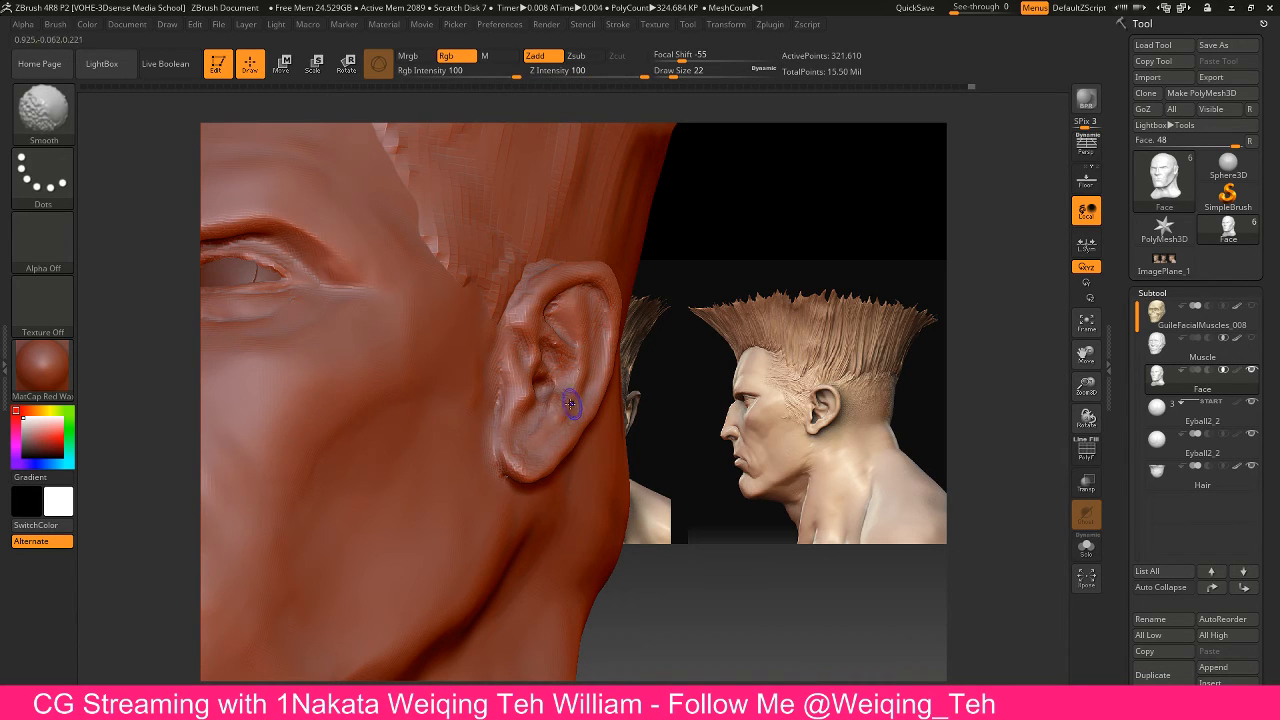
Adjust the ear with the Move Topological brush, sharpen its creases with DamStandard at draw size 22, and frame the whole head
key(b)
key(m)
key(t)
key(b)
key(d)
key(s)
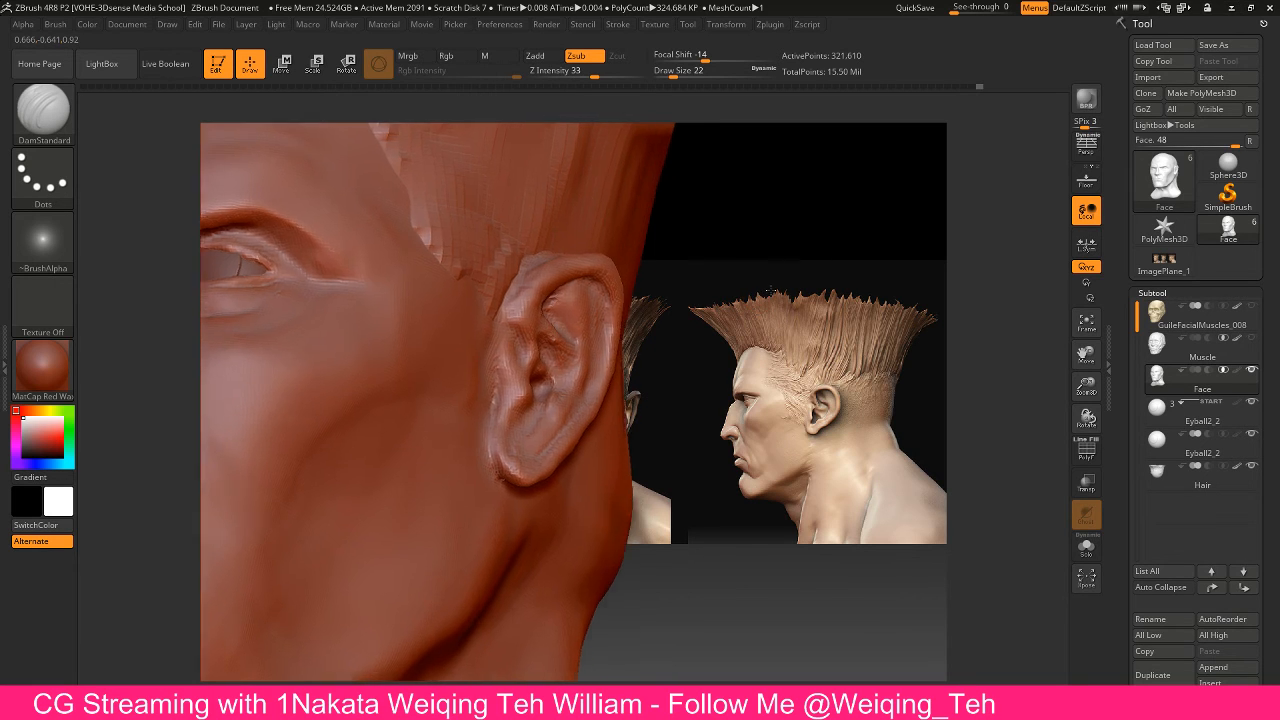
key(f)
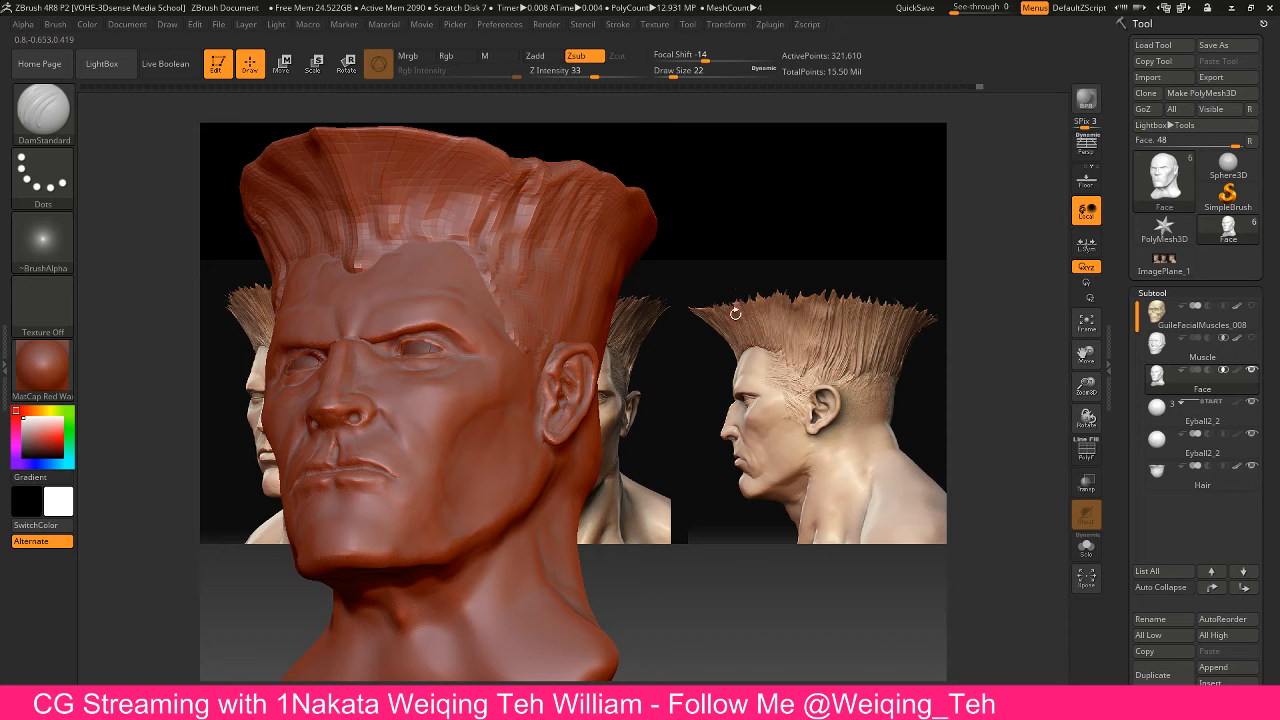
Switch to OBS Studio and transition the live output to the Title scene with the goodbye message
key(alt+Tab)
click(444, 327)
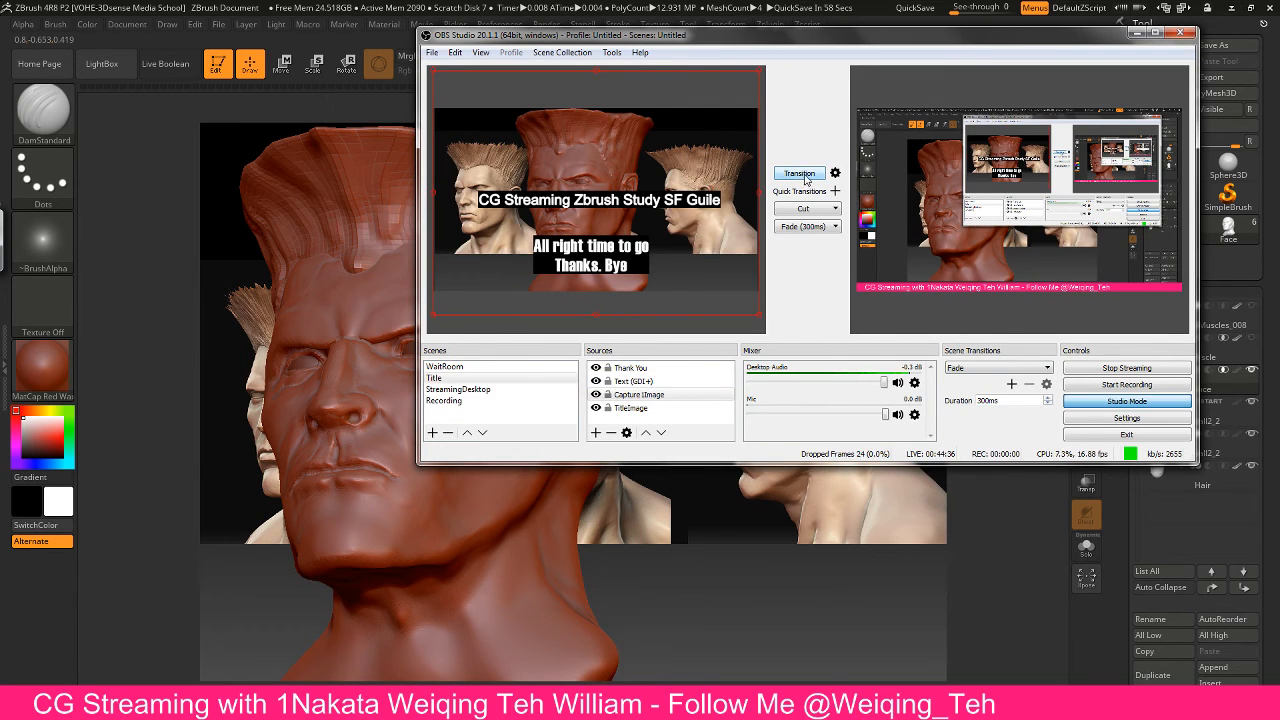
click(803, 174)
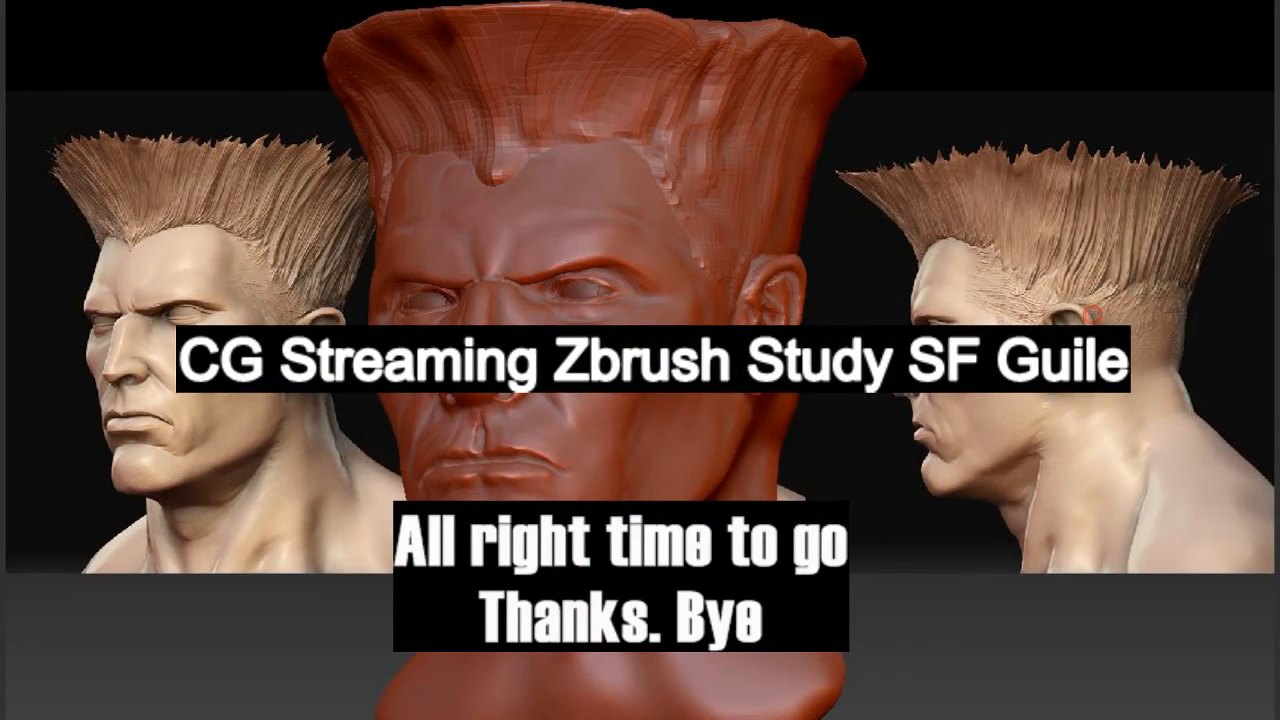